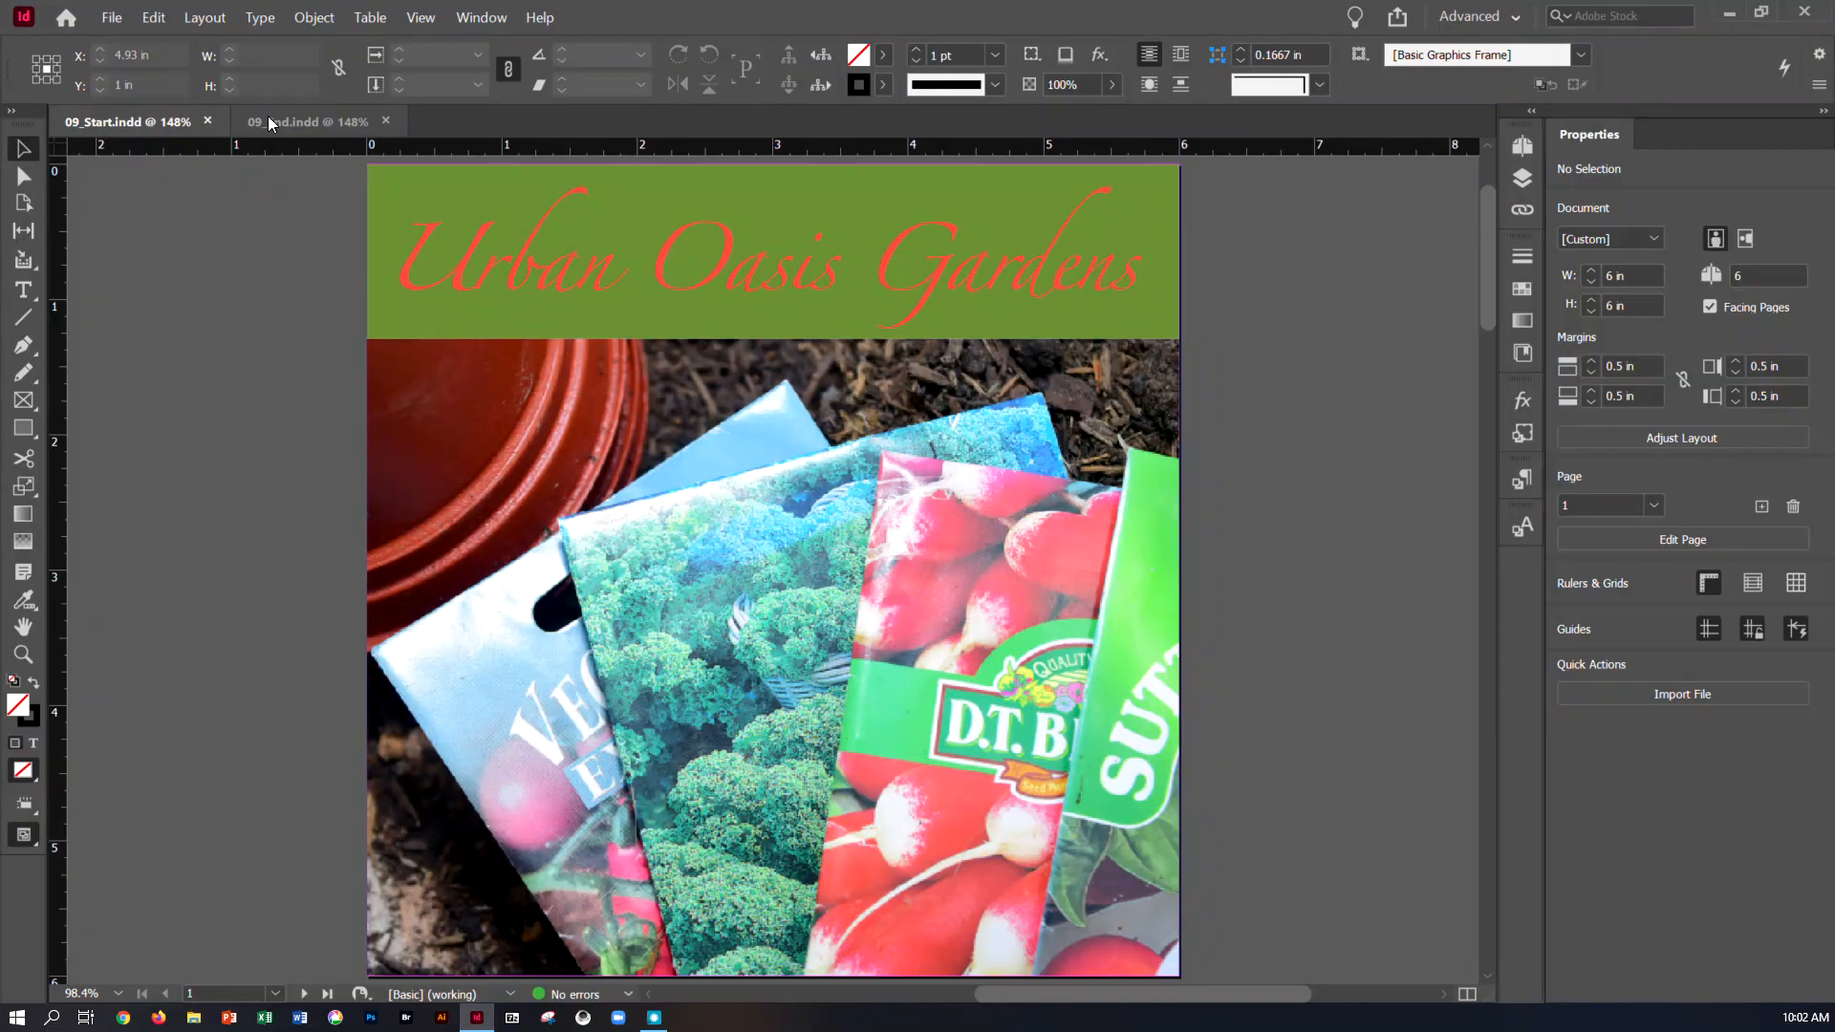
Save the start document in the Lesson09 folder under a new name: the surname followed by "_IN CIAB CH 9"
{"action": "left_click", "coordinate": [112, 18]}
{"action": "left_click", "coordinate": [134, 155]}
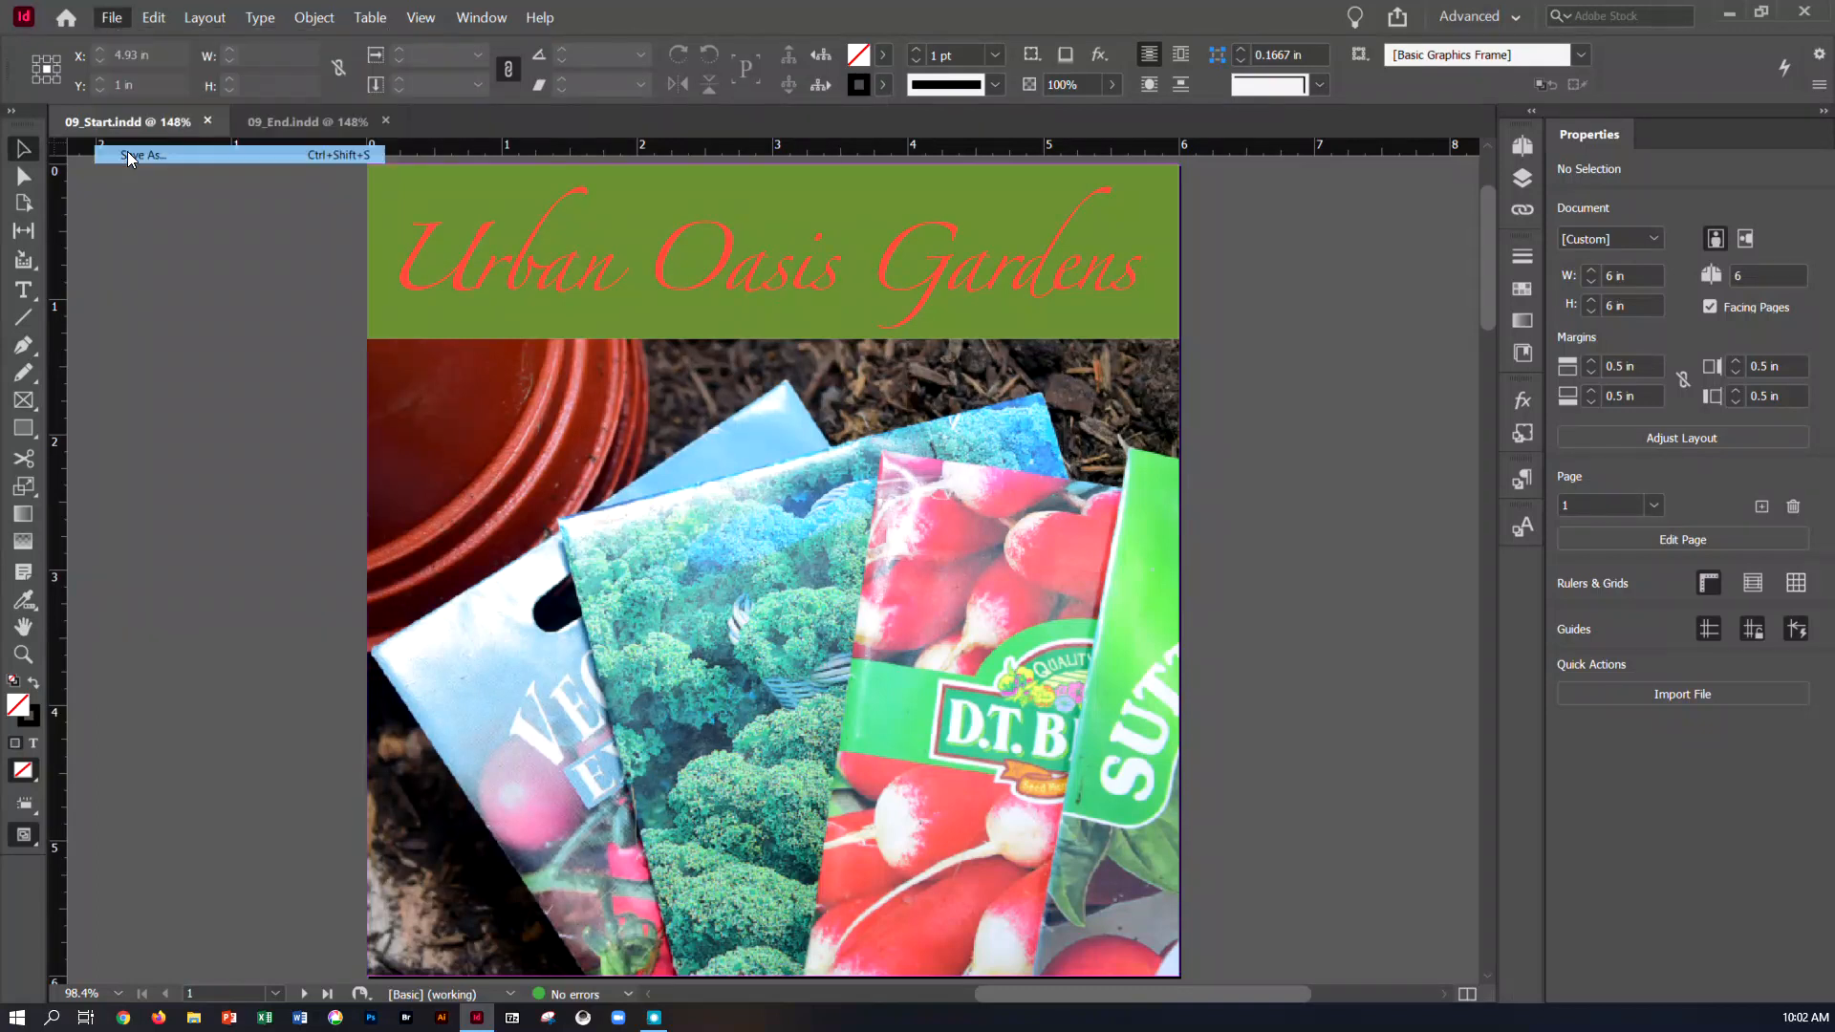
{"action": "type", "text": "doser_I"}
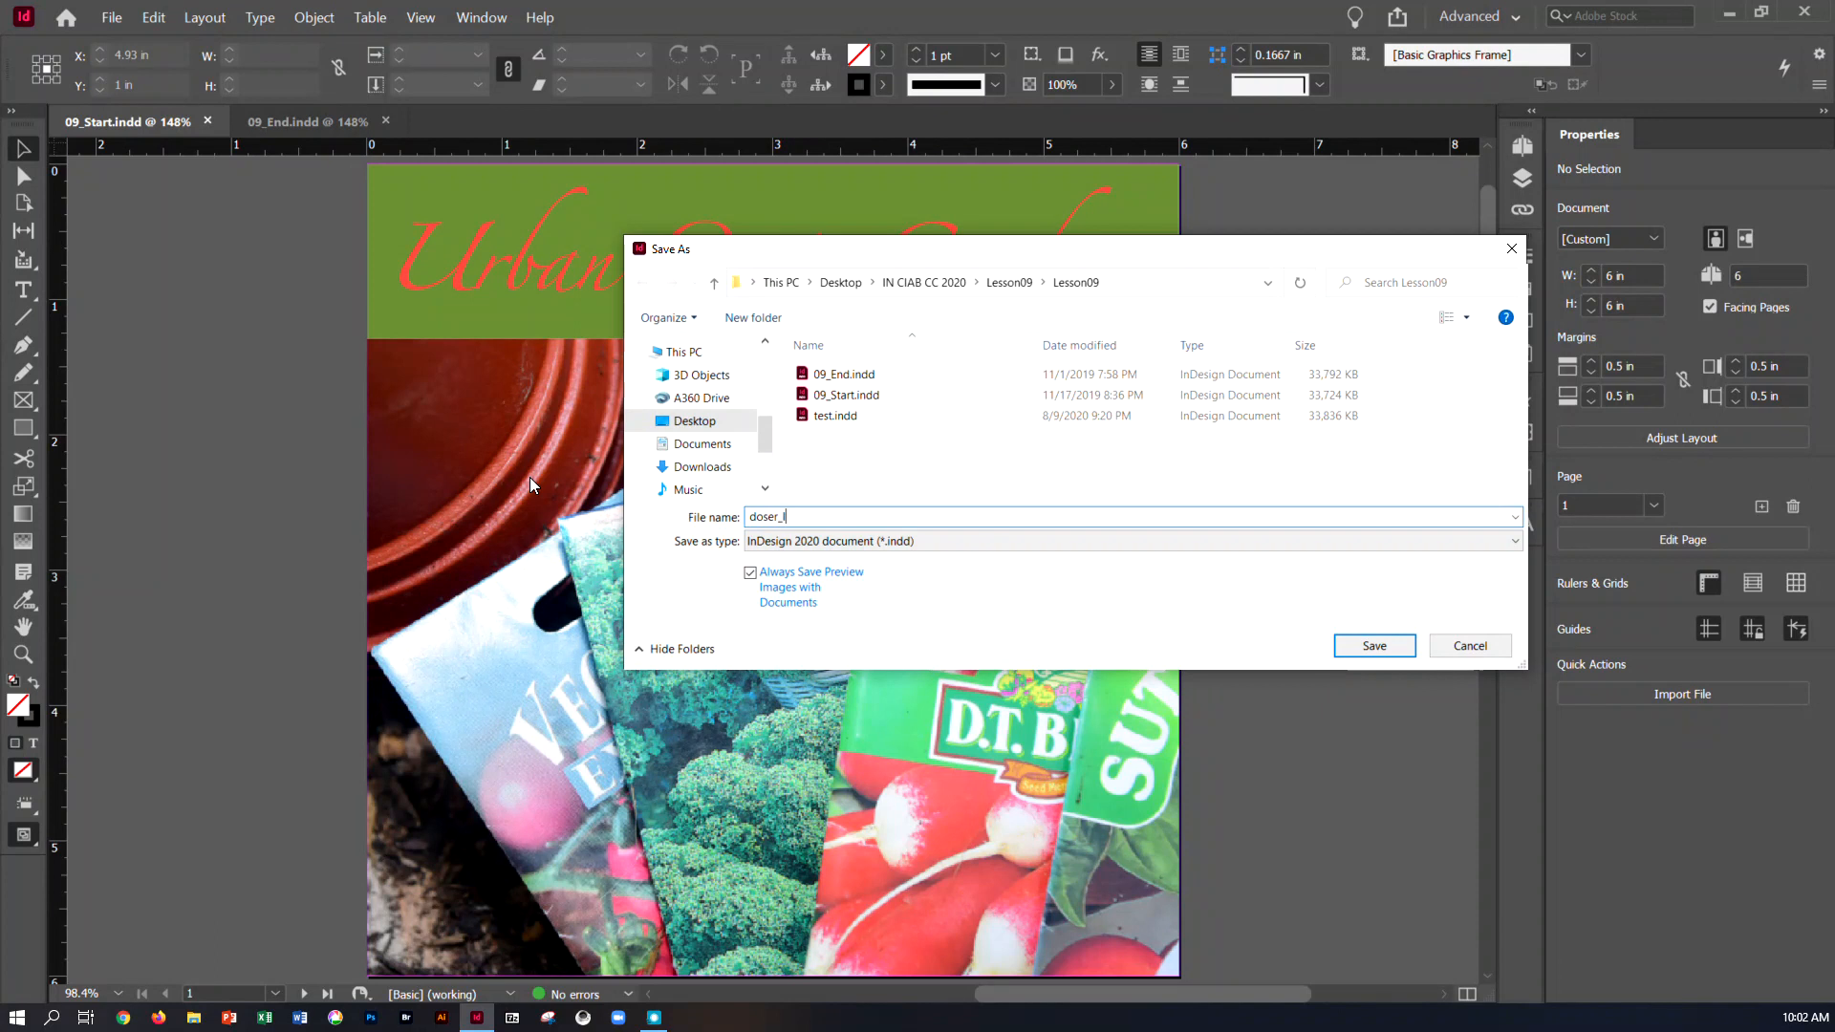
{"action": "type", "text": "N CIAB CH 9"}
{"action": "left_click", "coordinate": [1009, 282]}
{"action": "left_click", "coordinate": [1337, 646]}
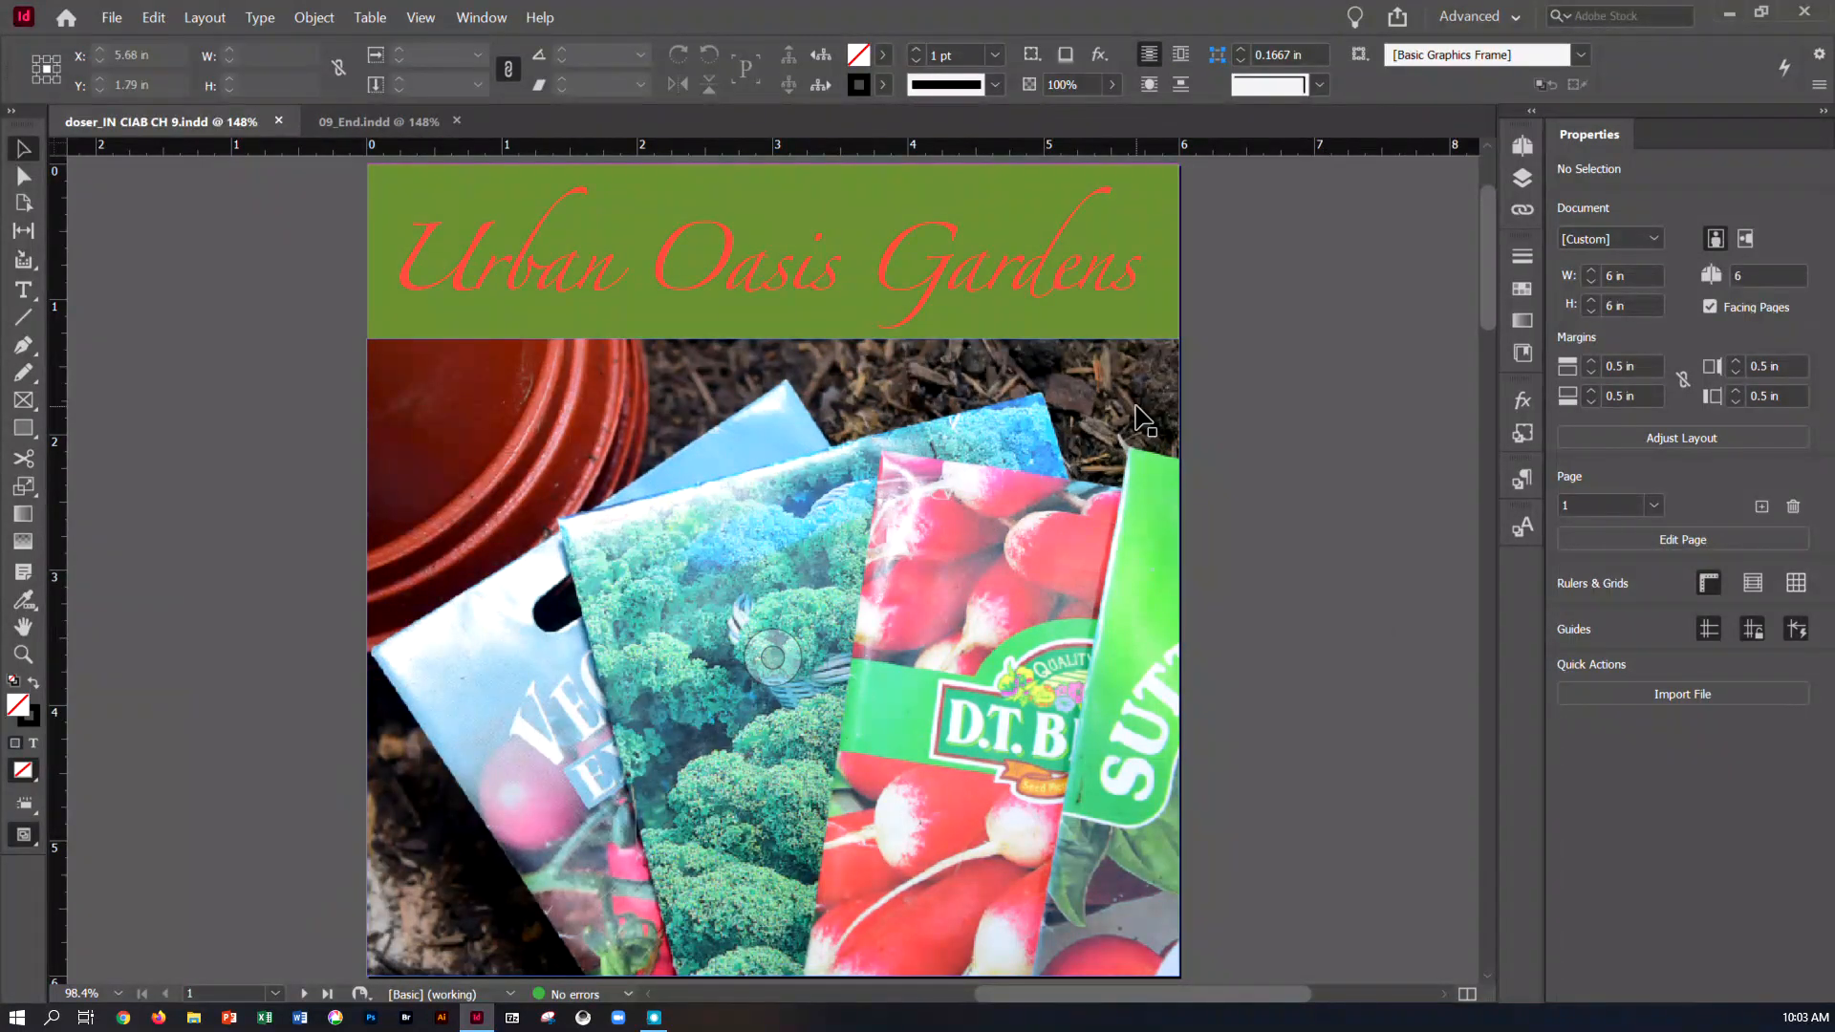
Look through the pages of the finished 09_End document for reference, and return to the working document
{"action": "left_click", "coordinate": [354, 125]}
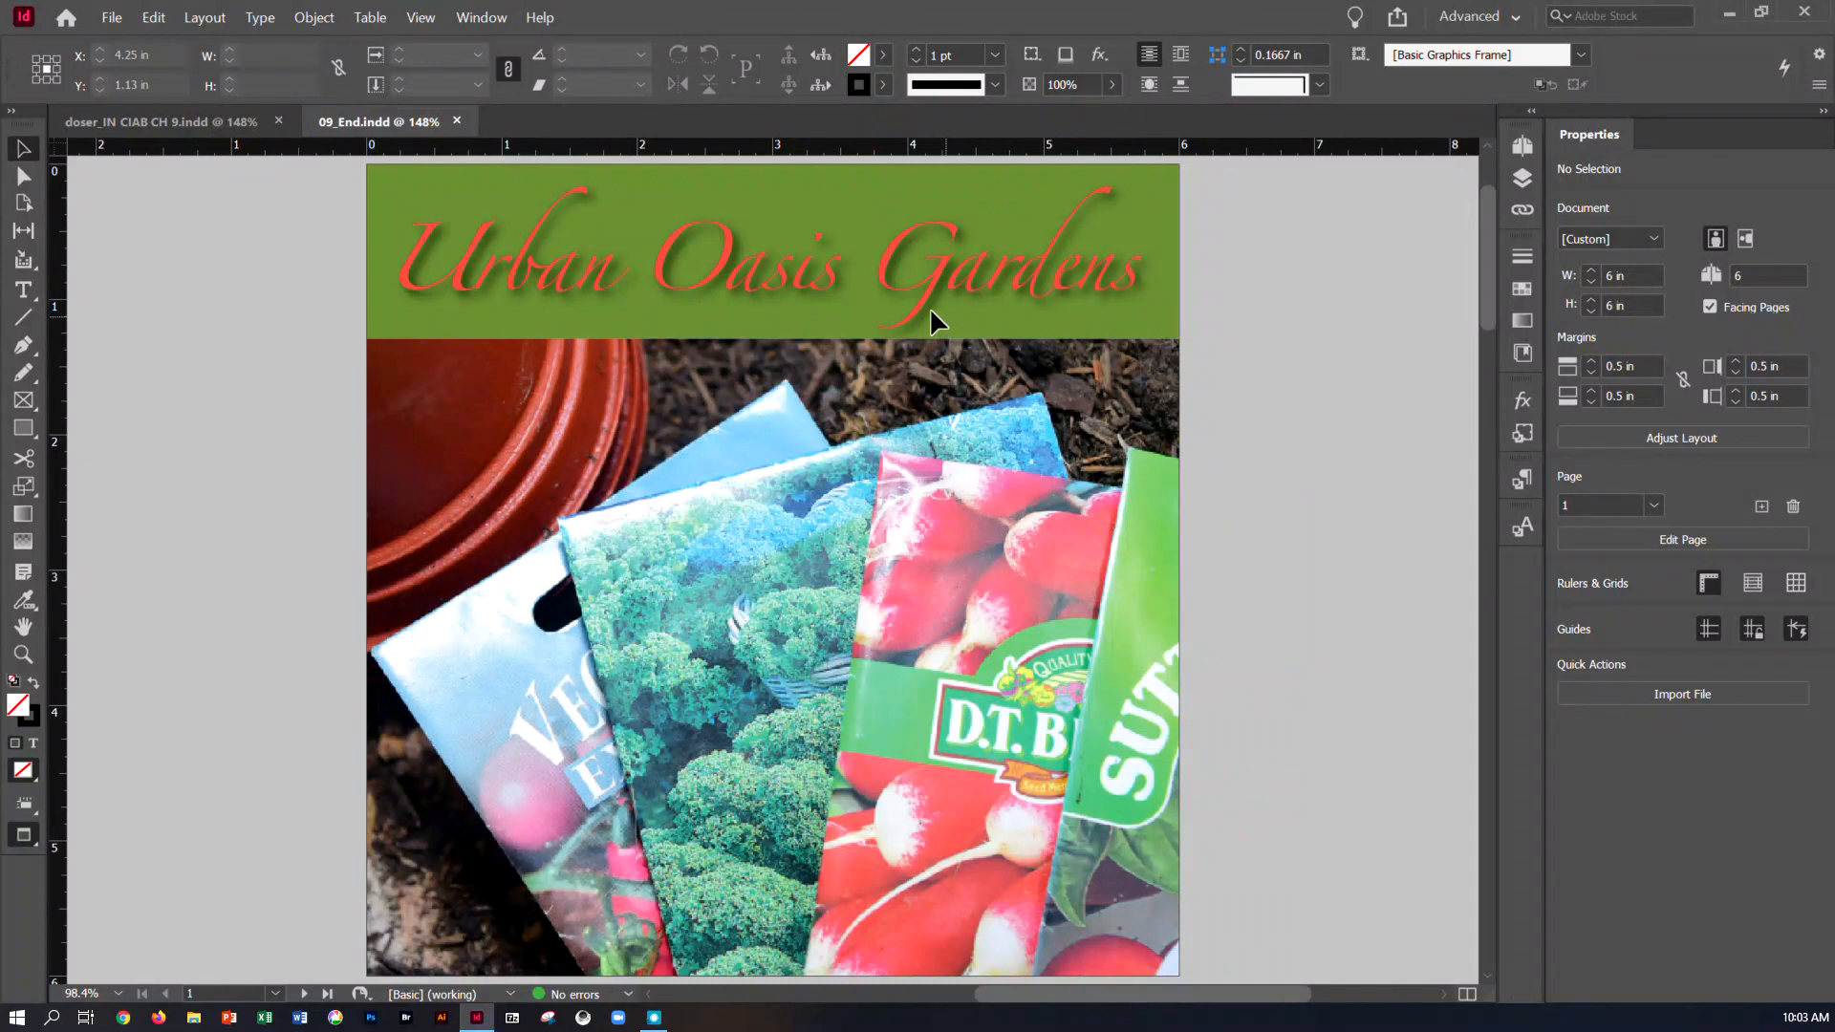
{"action": "scroll", "coordinate": [1388, 421], "scroll_direction": "down", "scroll_amount": 2}
{"action": "scroll", "coordinate": [1380, 407], "scroll_direction": "down", "scroll_amount": 12}
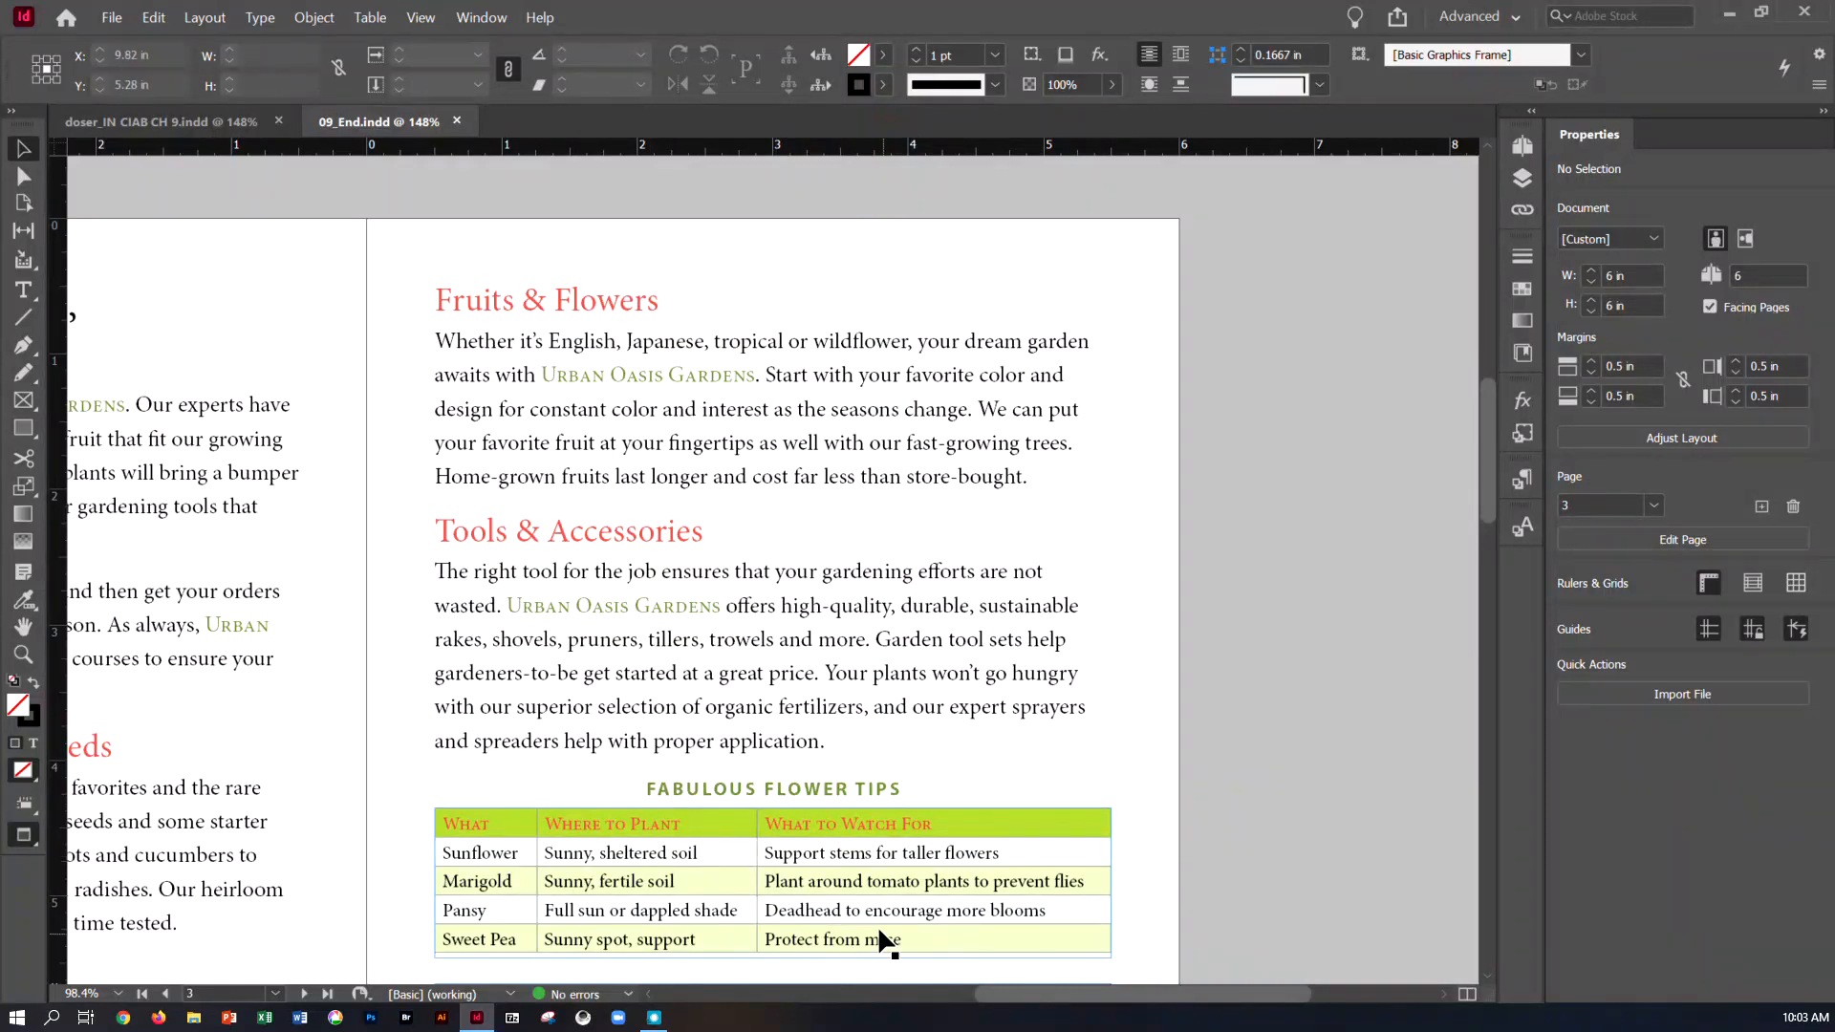
{"action": "scroll", "coordinate": [874, 896], "scroll_direction": "down", "scroll_amount": 8}
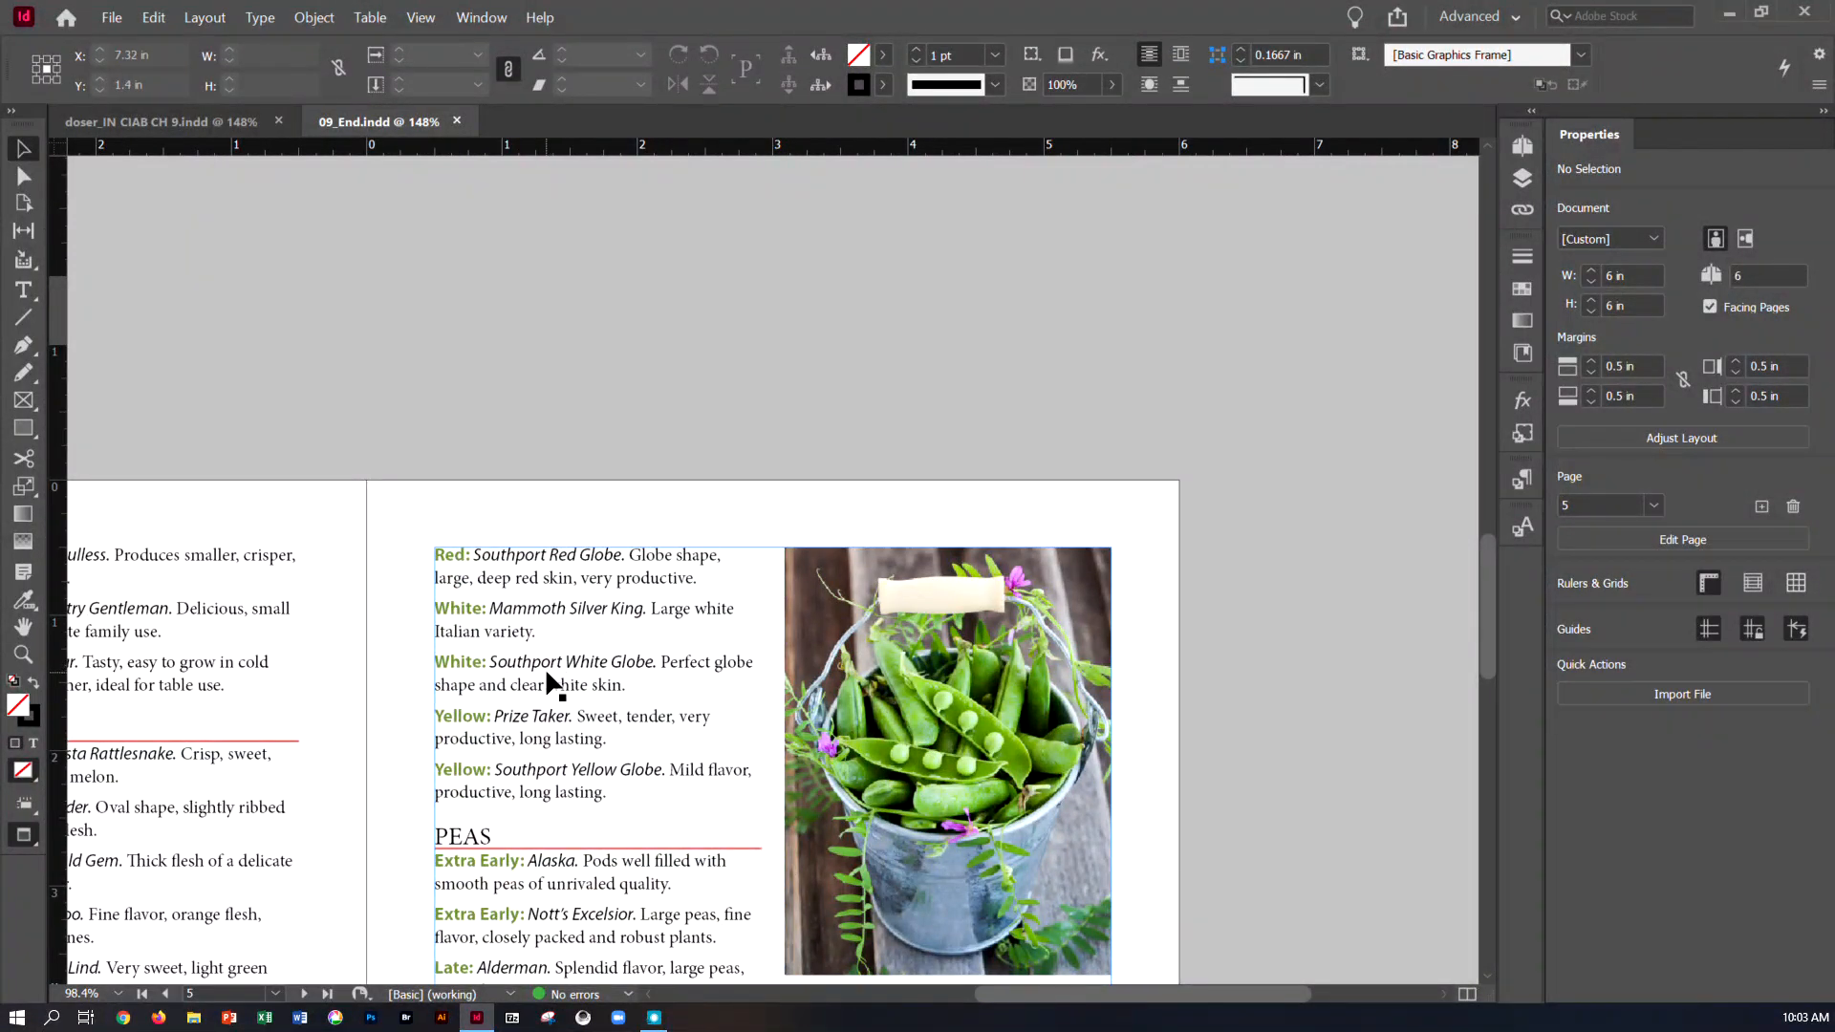
{"action": "scroll", "coordinate": [543, 696], "scroll_direction": "down", "scroll_amount": 5}
{"action": "scroll", "coordinate": [543, 698], "scroll_direction": "down", "scroll_amount": 2}
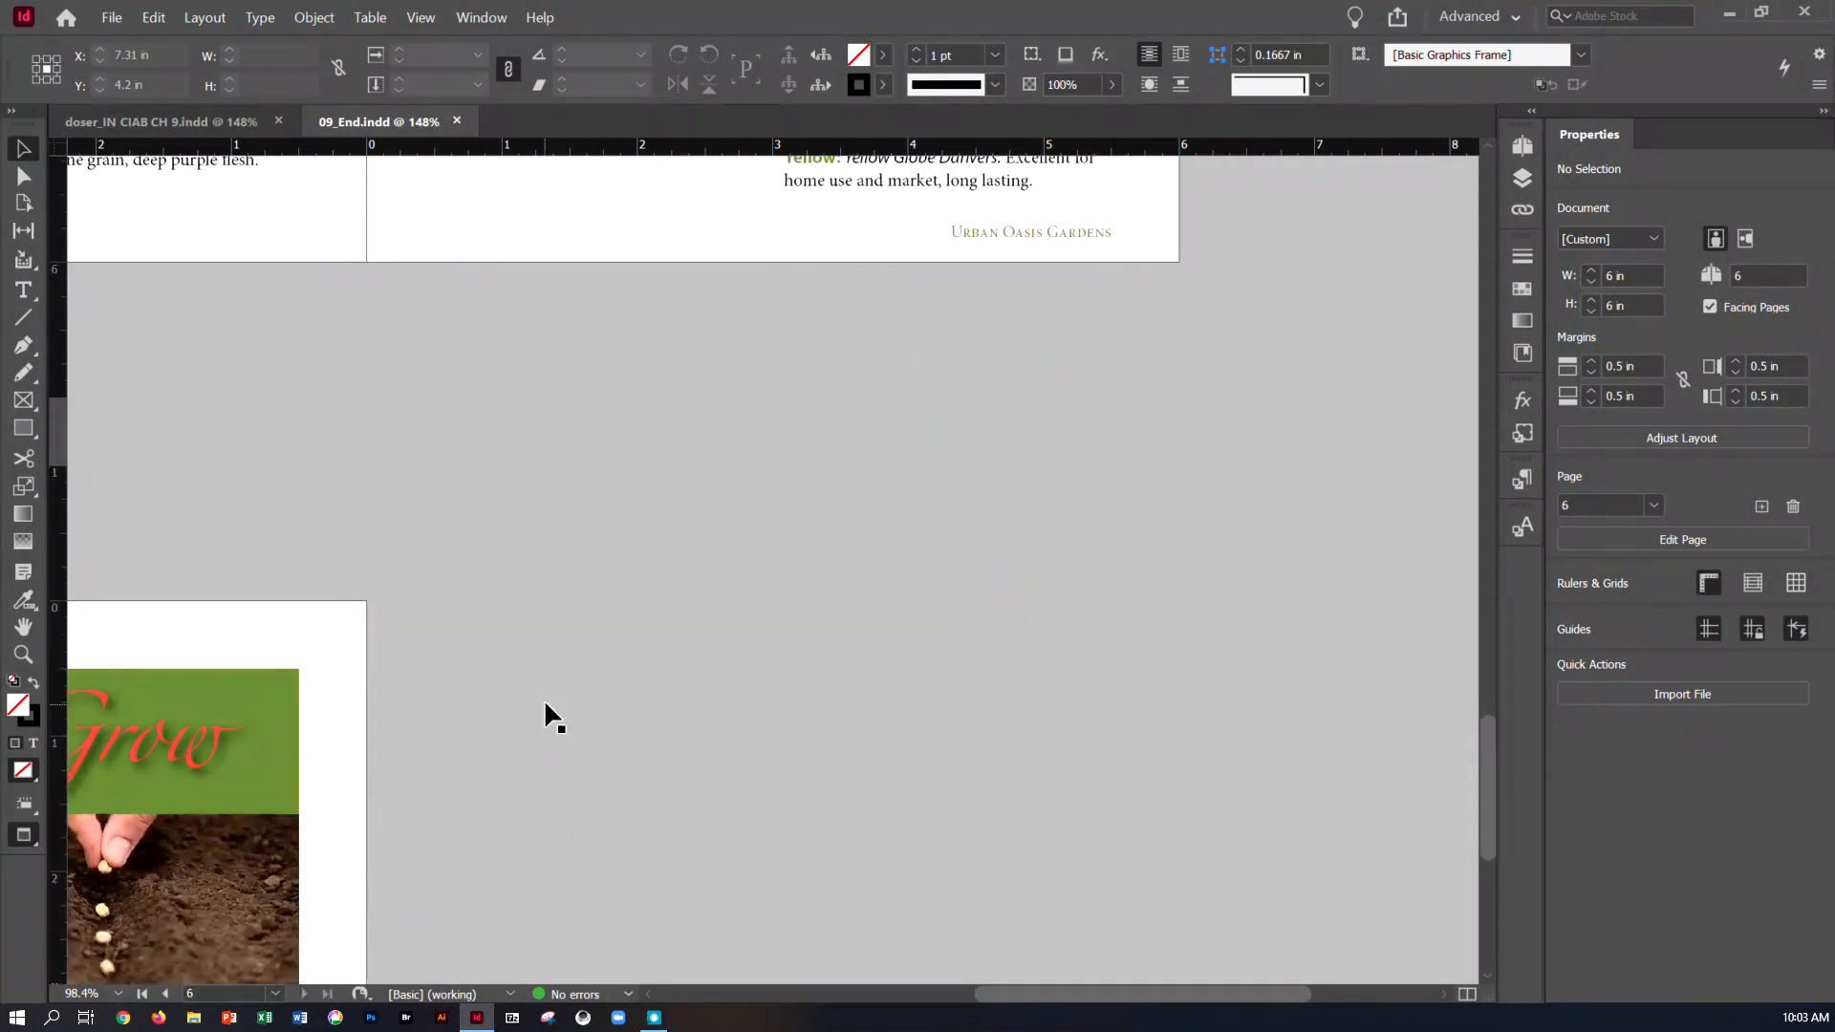
{"action": "scroll", "coordinate": [533, 615], "scroll_direction": "up", "scroll_amount": 6}
{"action": "left_click", "coordinate": [219, 120]}
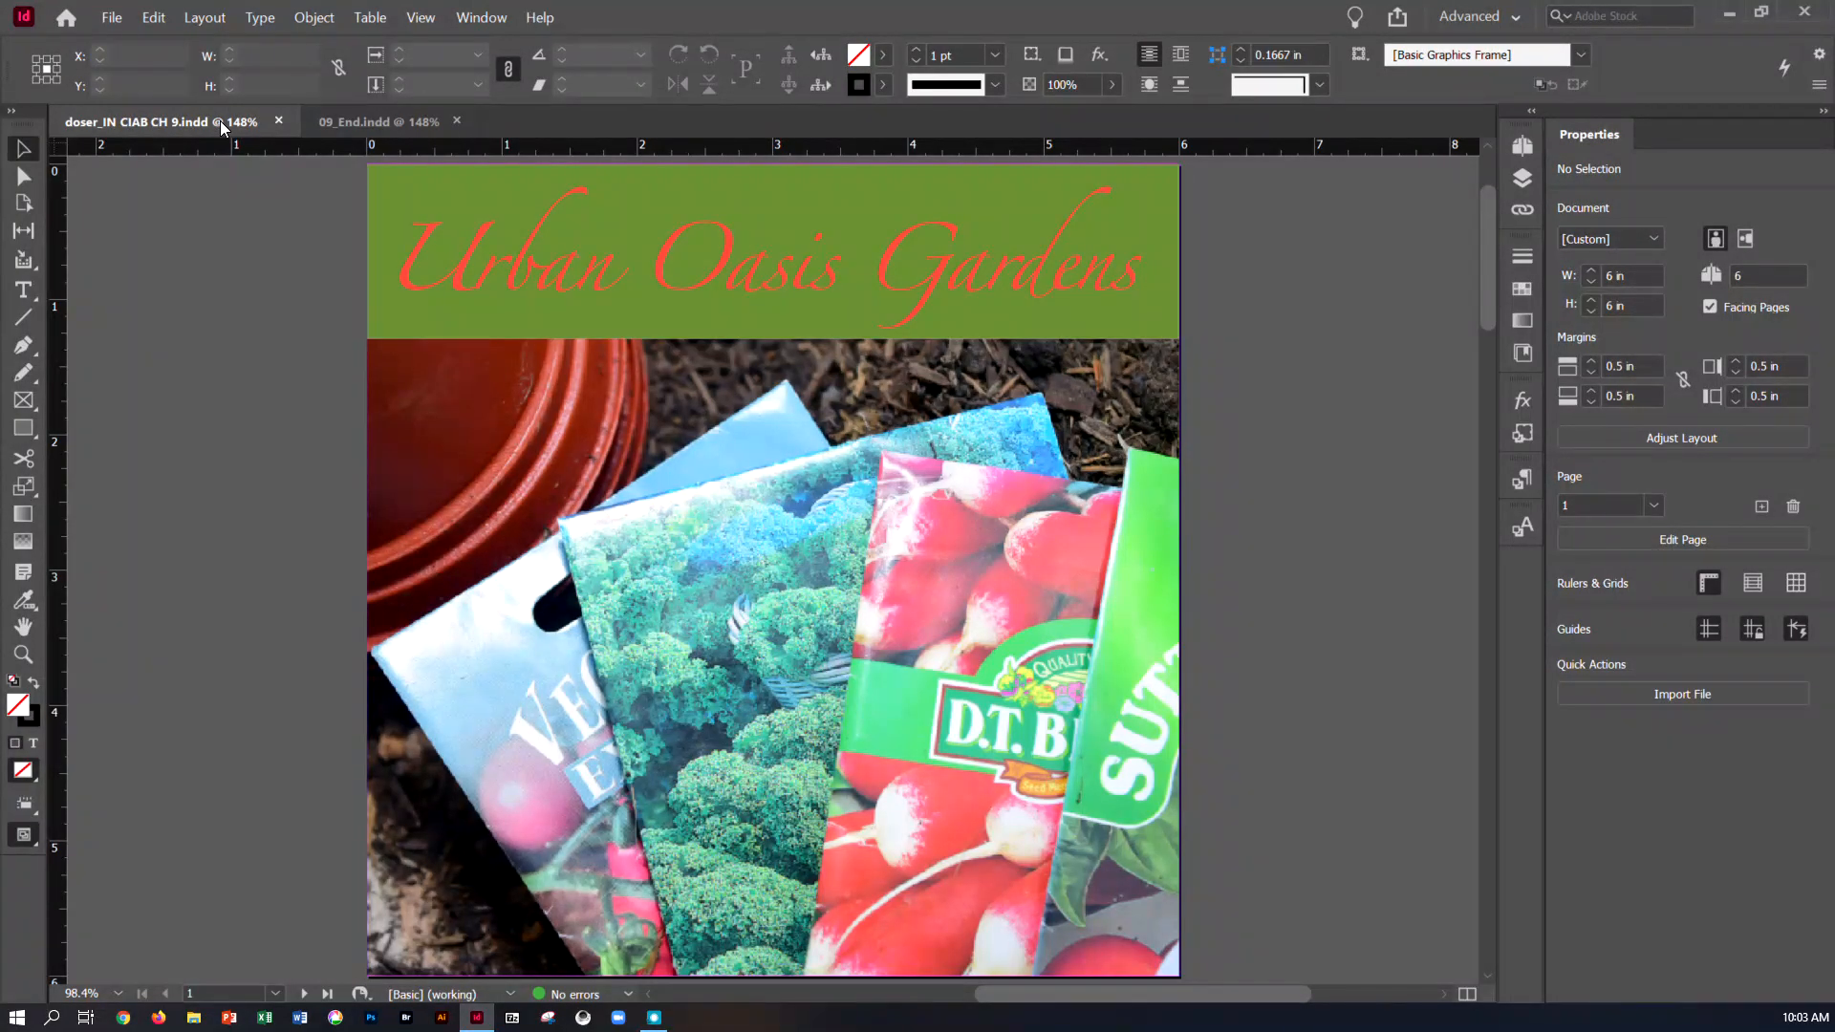
Switch to the Essentials workspace and collapse the open Paragraph settings to clear the view of the page
{"action": "left_click", "coordinate": [468, 21]}
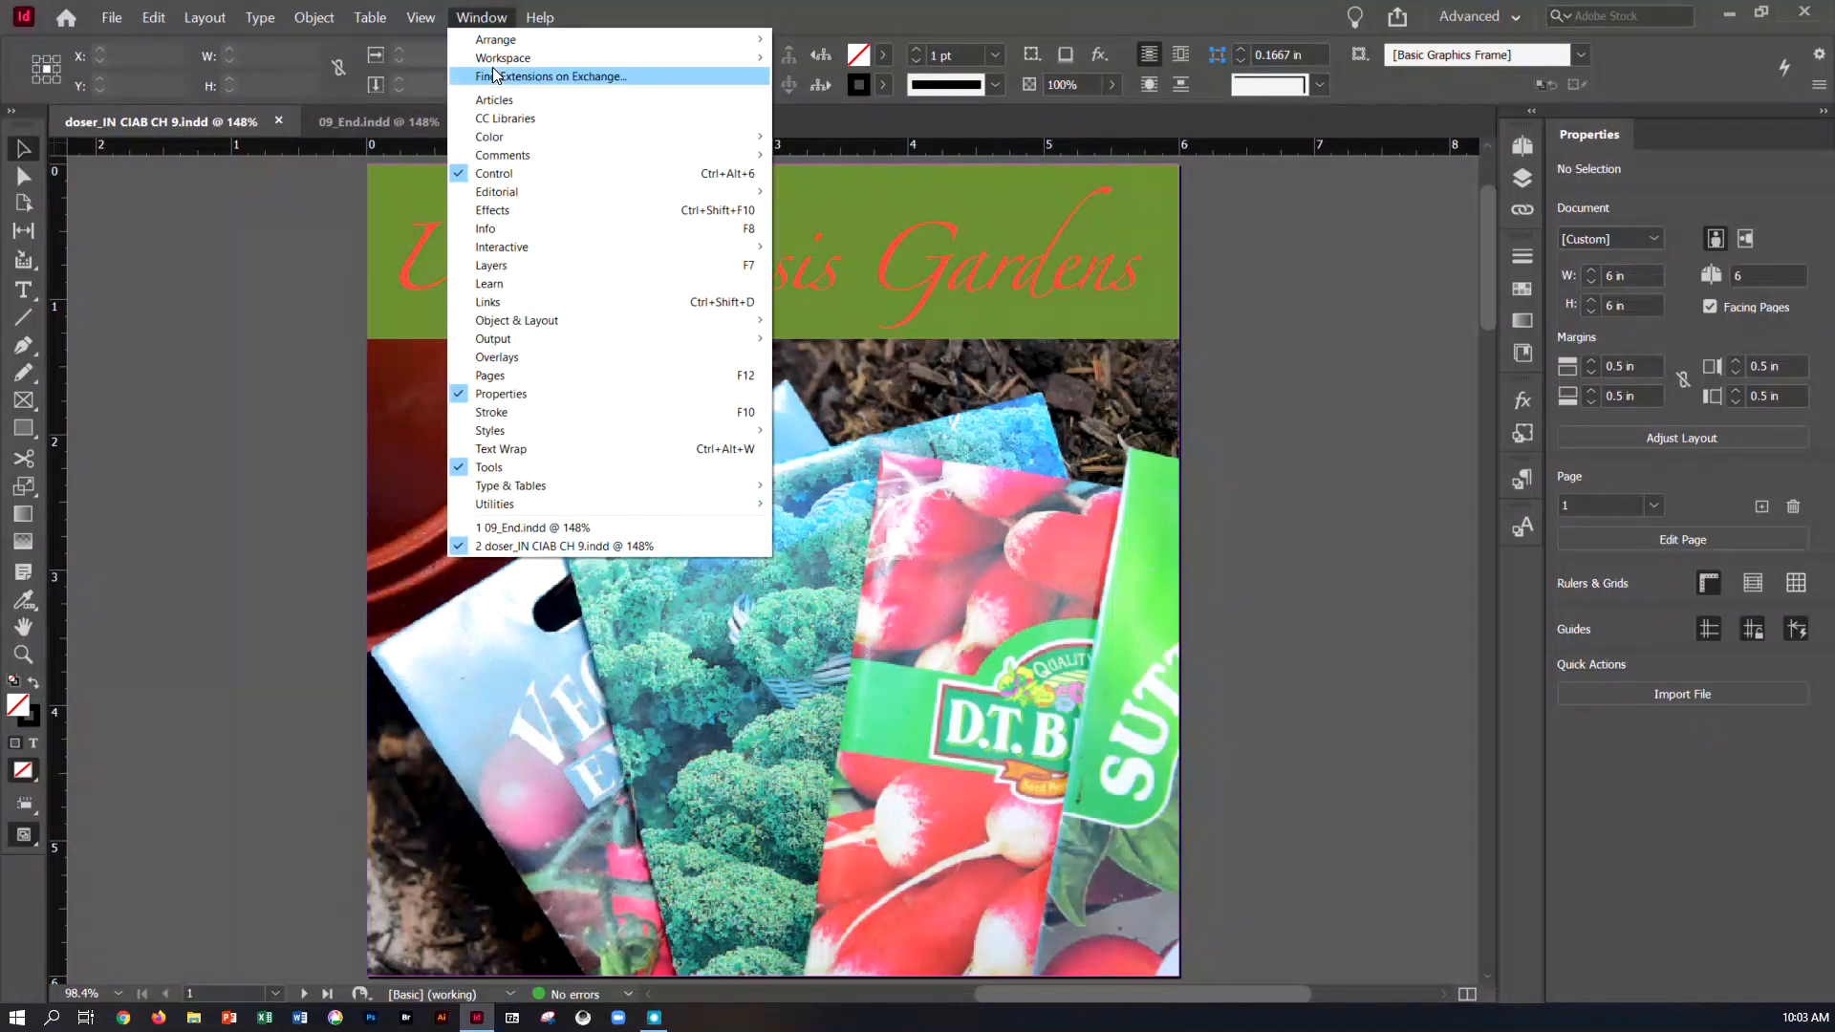
{"action": "mouse_move", "coordinate": [573, 59]}
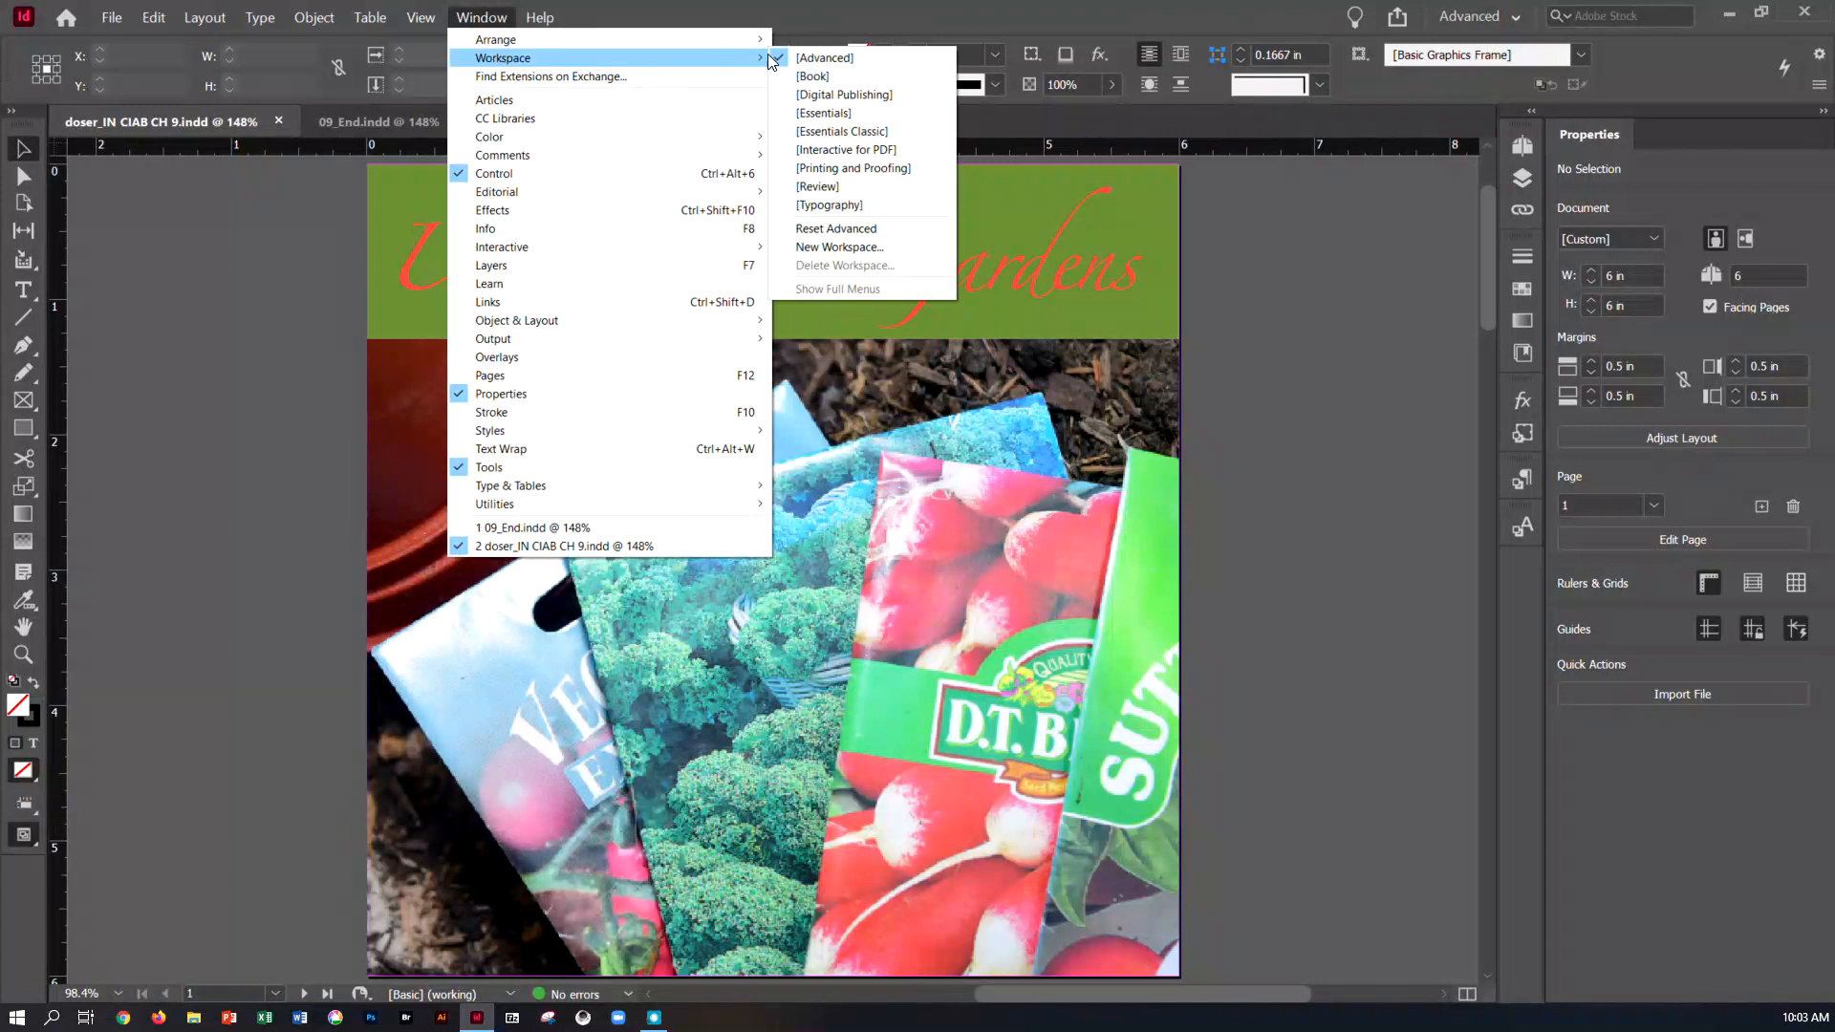
{"action": "left_click", "coordinate": [808, 113]}
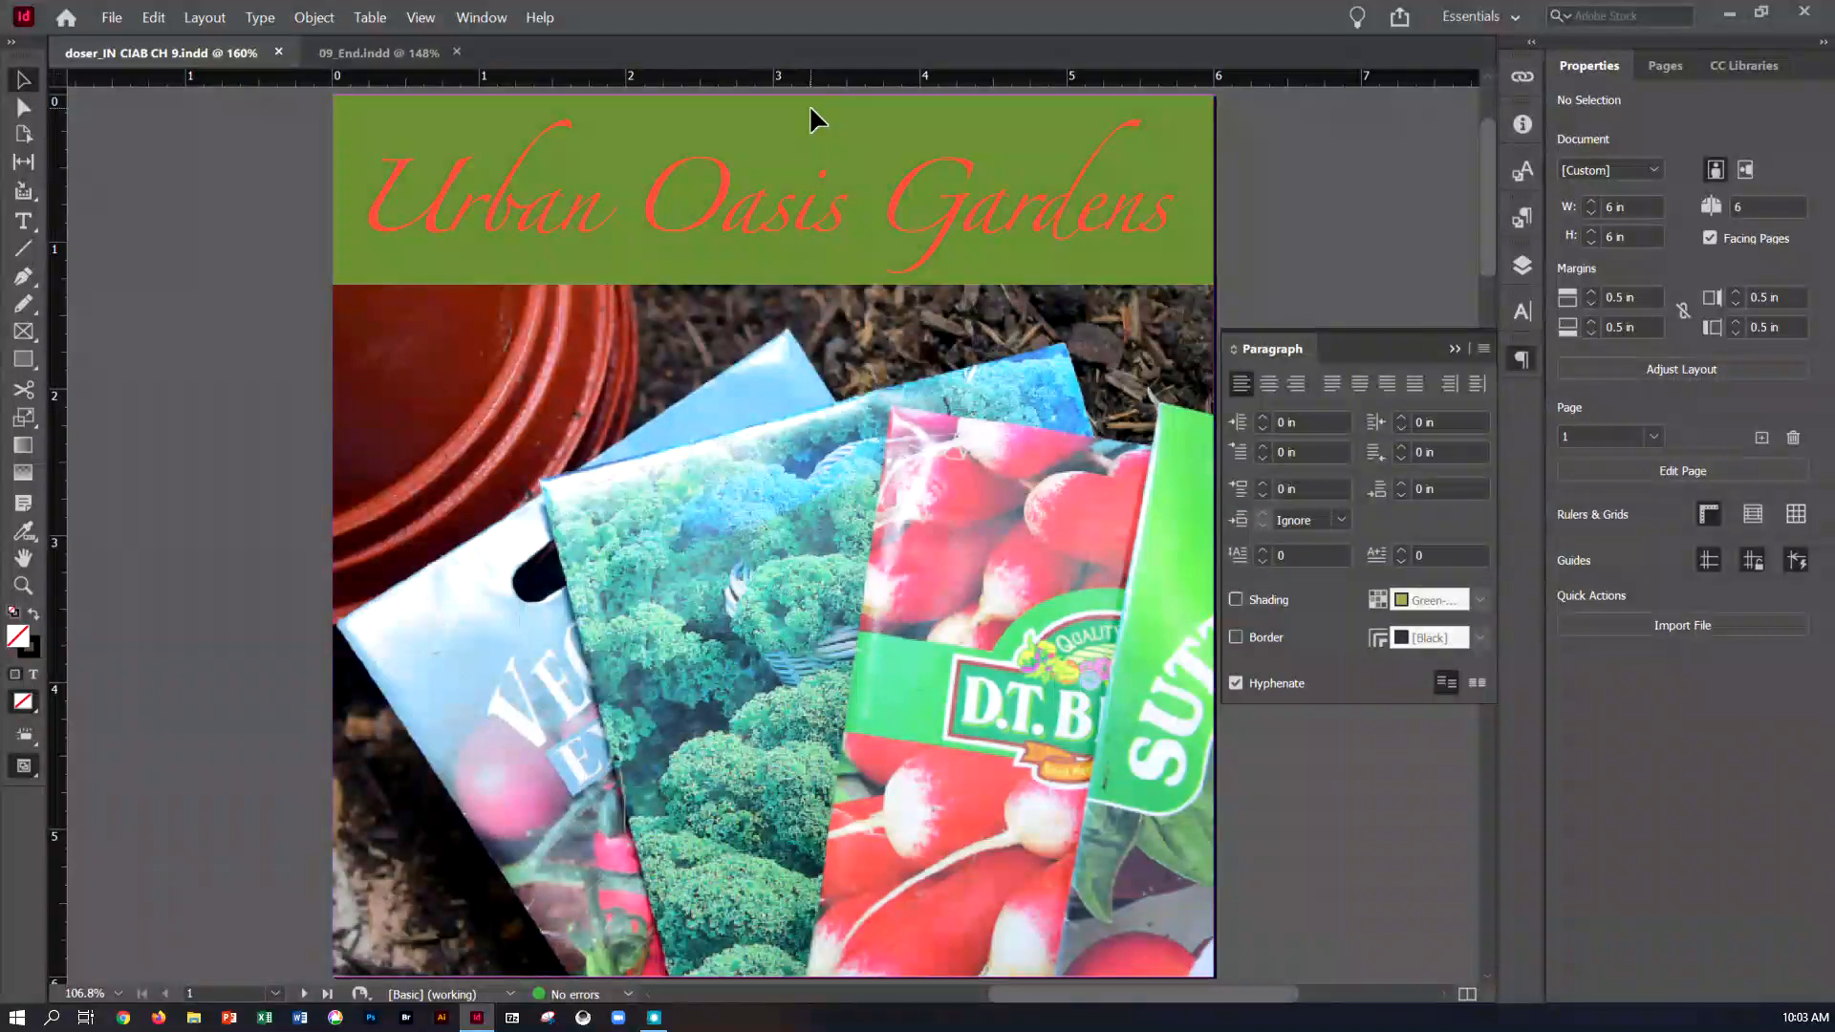
{"action": "left_click", "coordinate": [1455, 350]}
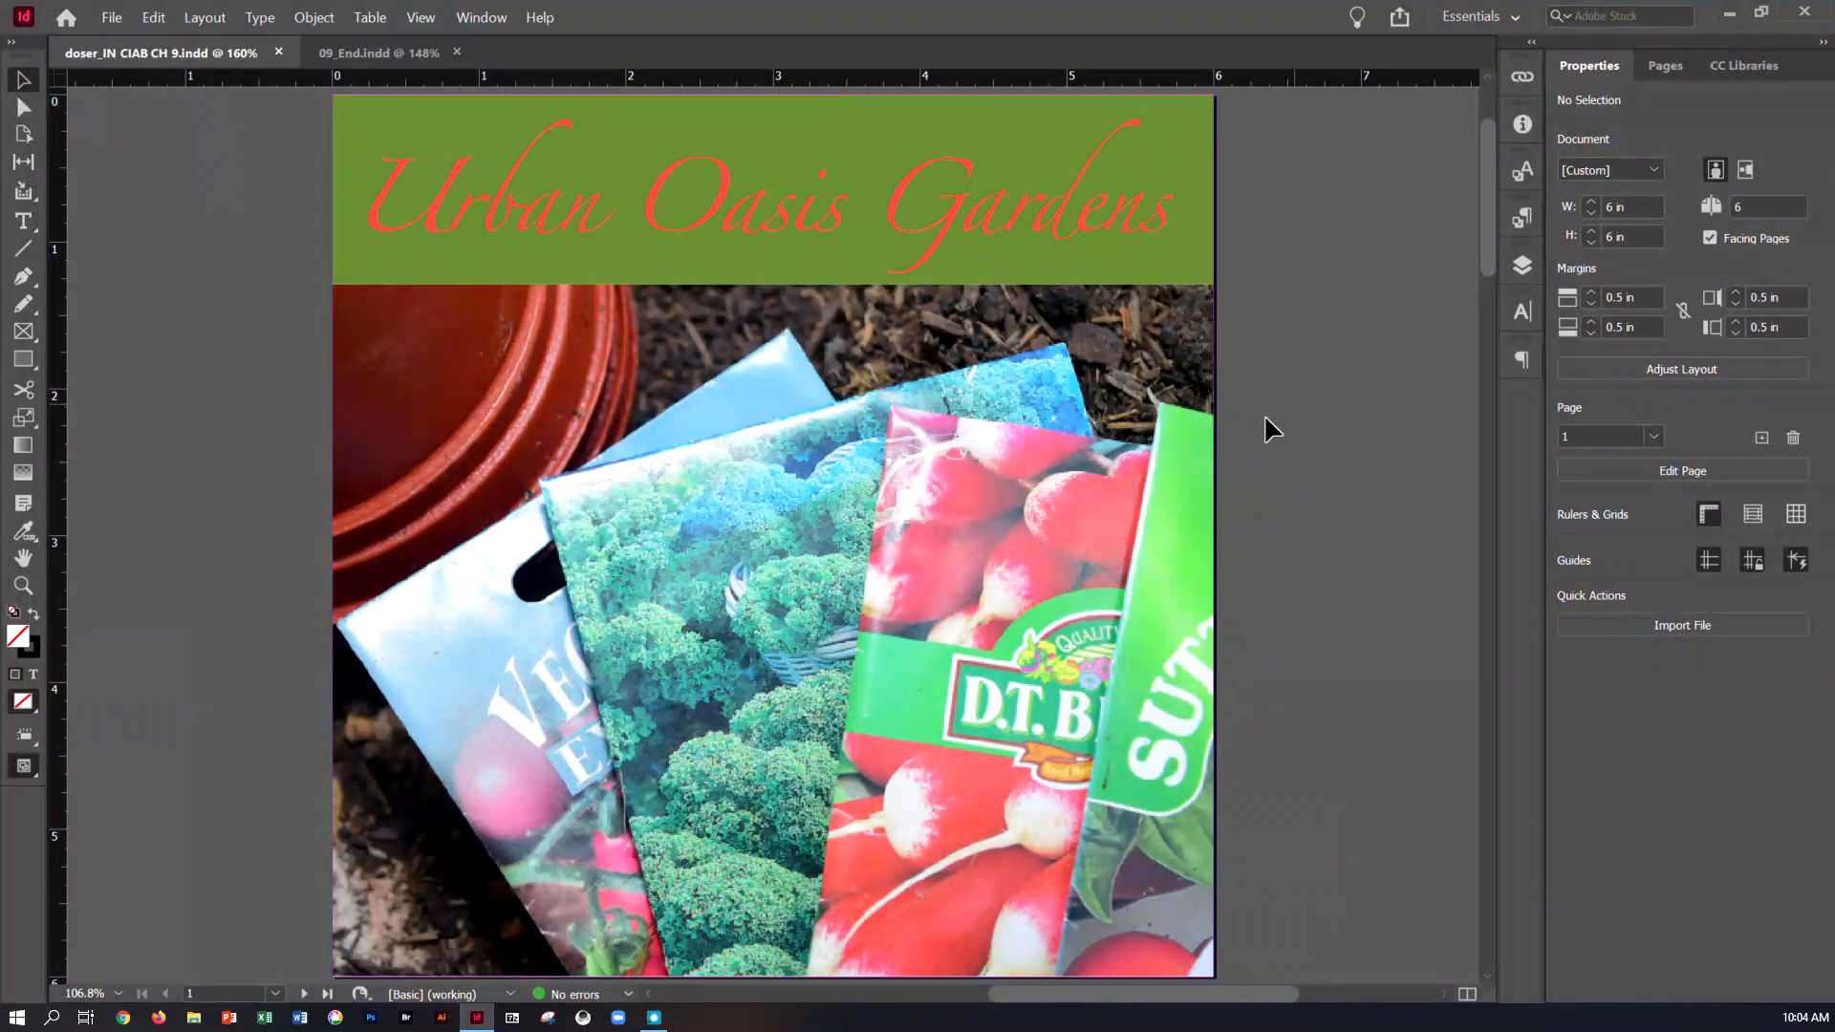
On page 2, select the "Heirloom Vegetable Seeds" heading text and set its fill color to Red-Tomato
{"action": "left_click", "coordinate": [1661, 66]}
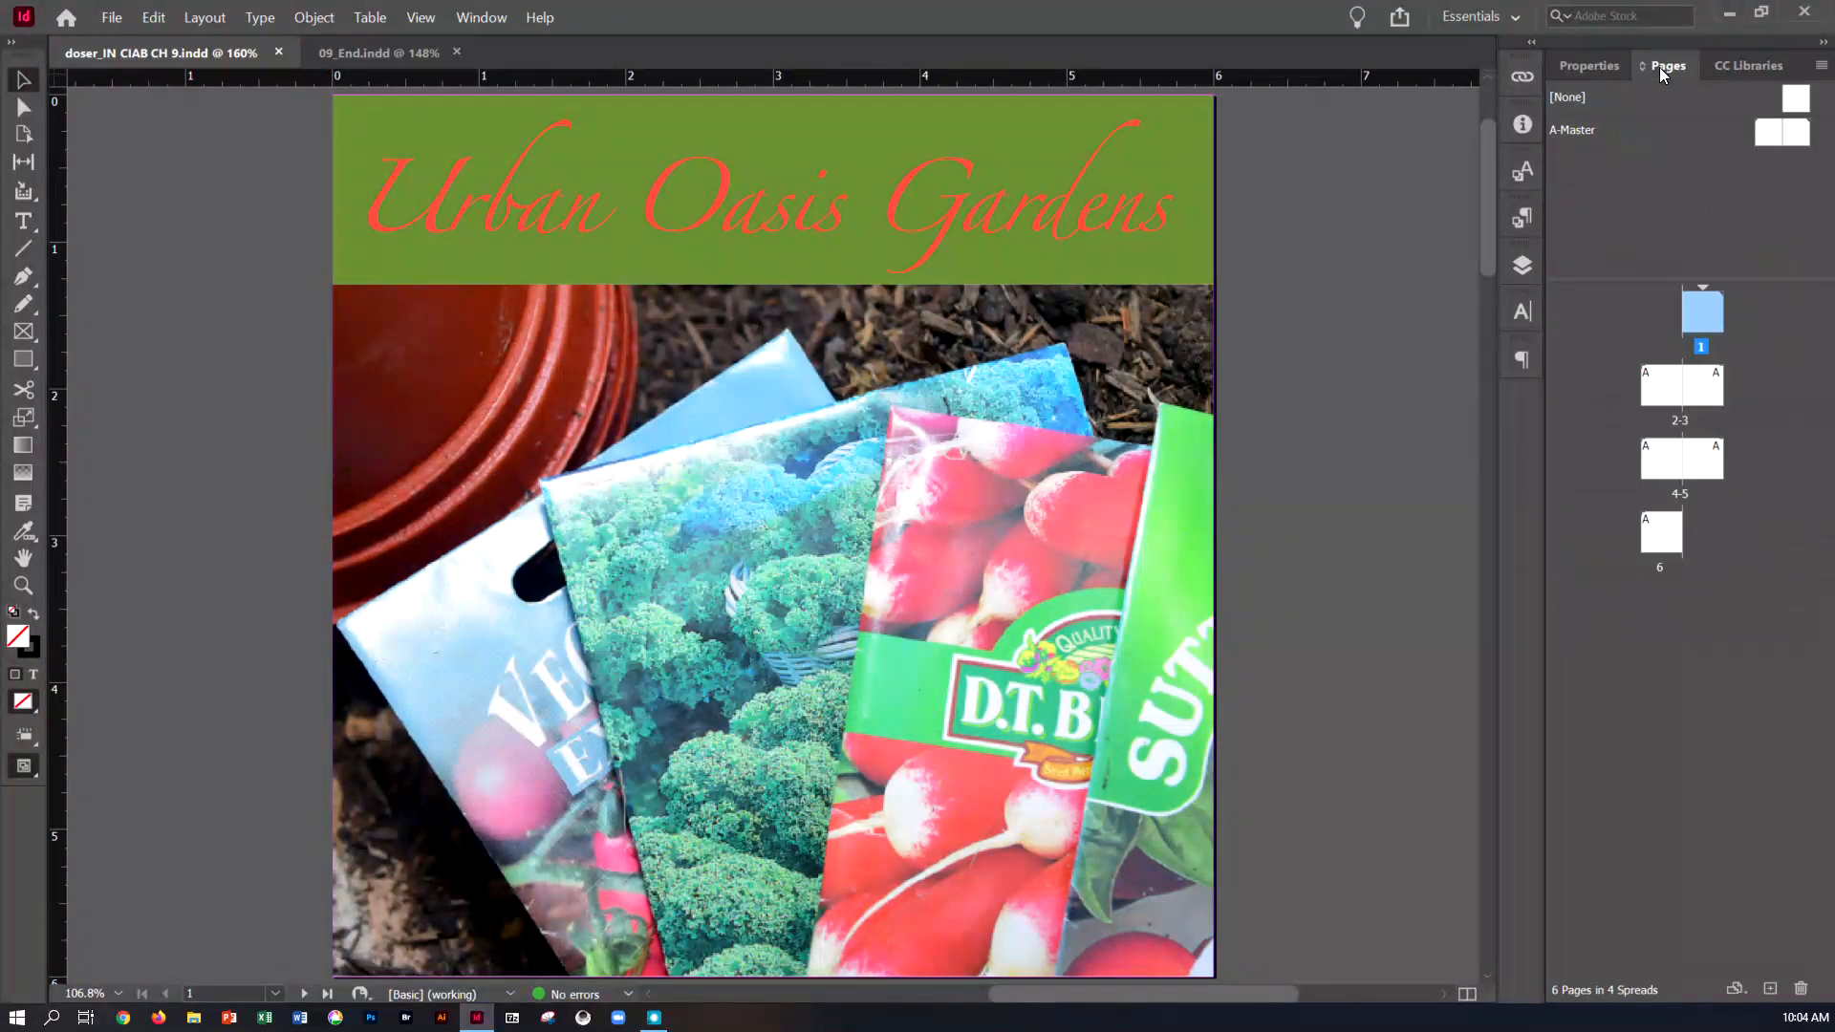
{"action": "double_click", "coordinate": [1649, 394]}
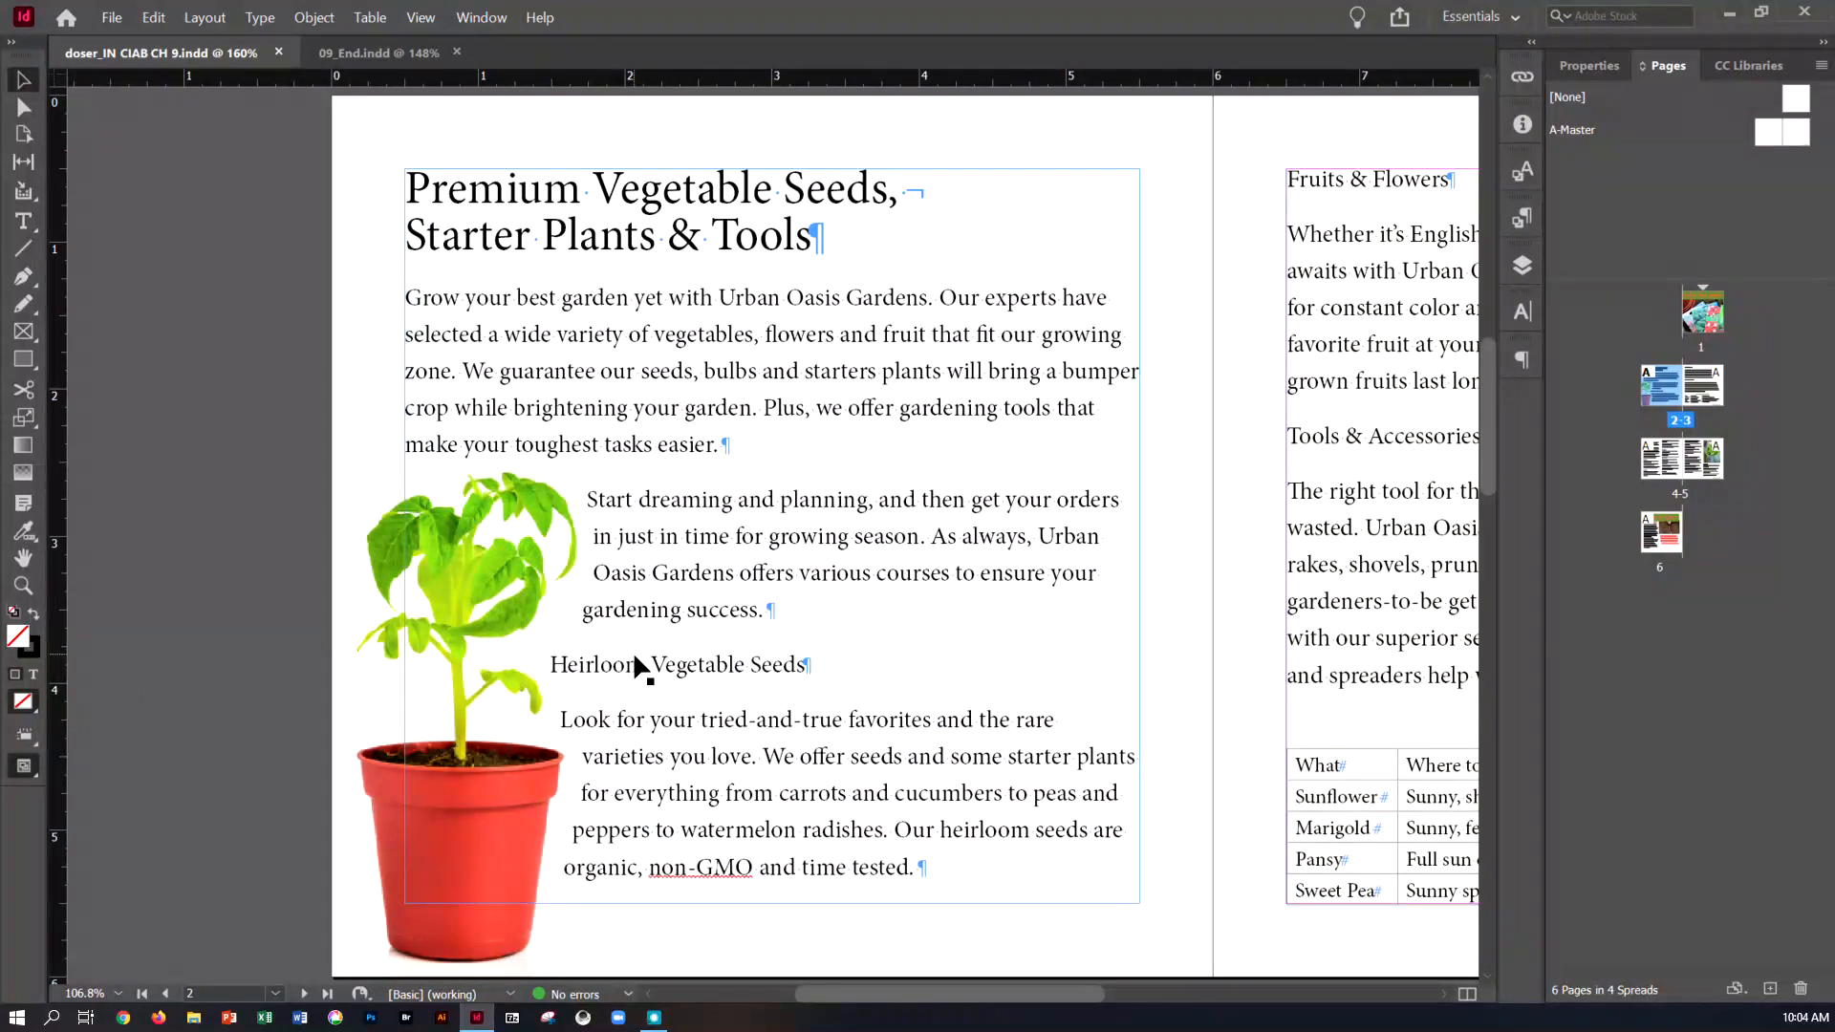
{"action": "left_click", "coordinate": [24, 221]}
{"action": "left_click_drag", "start_coordinate": [549, 663], "coordinate": [803, 674]}
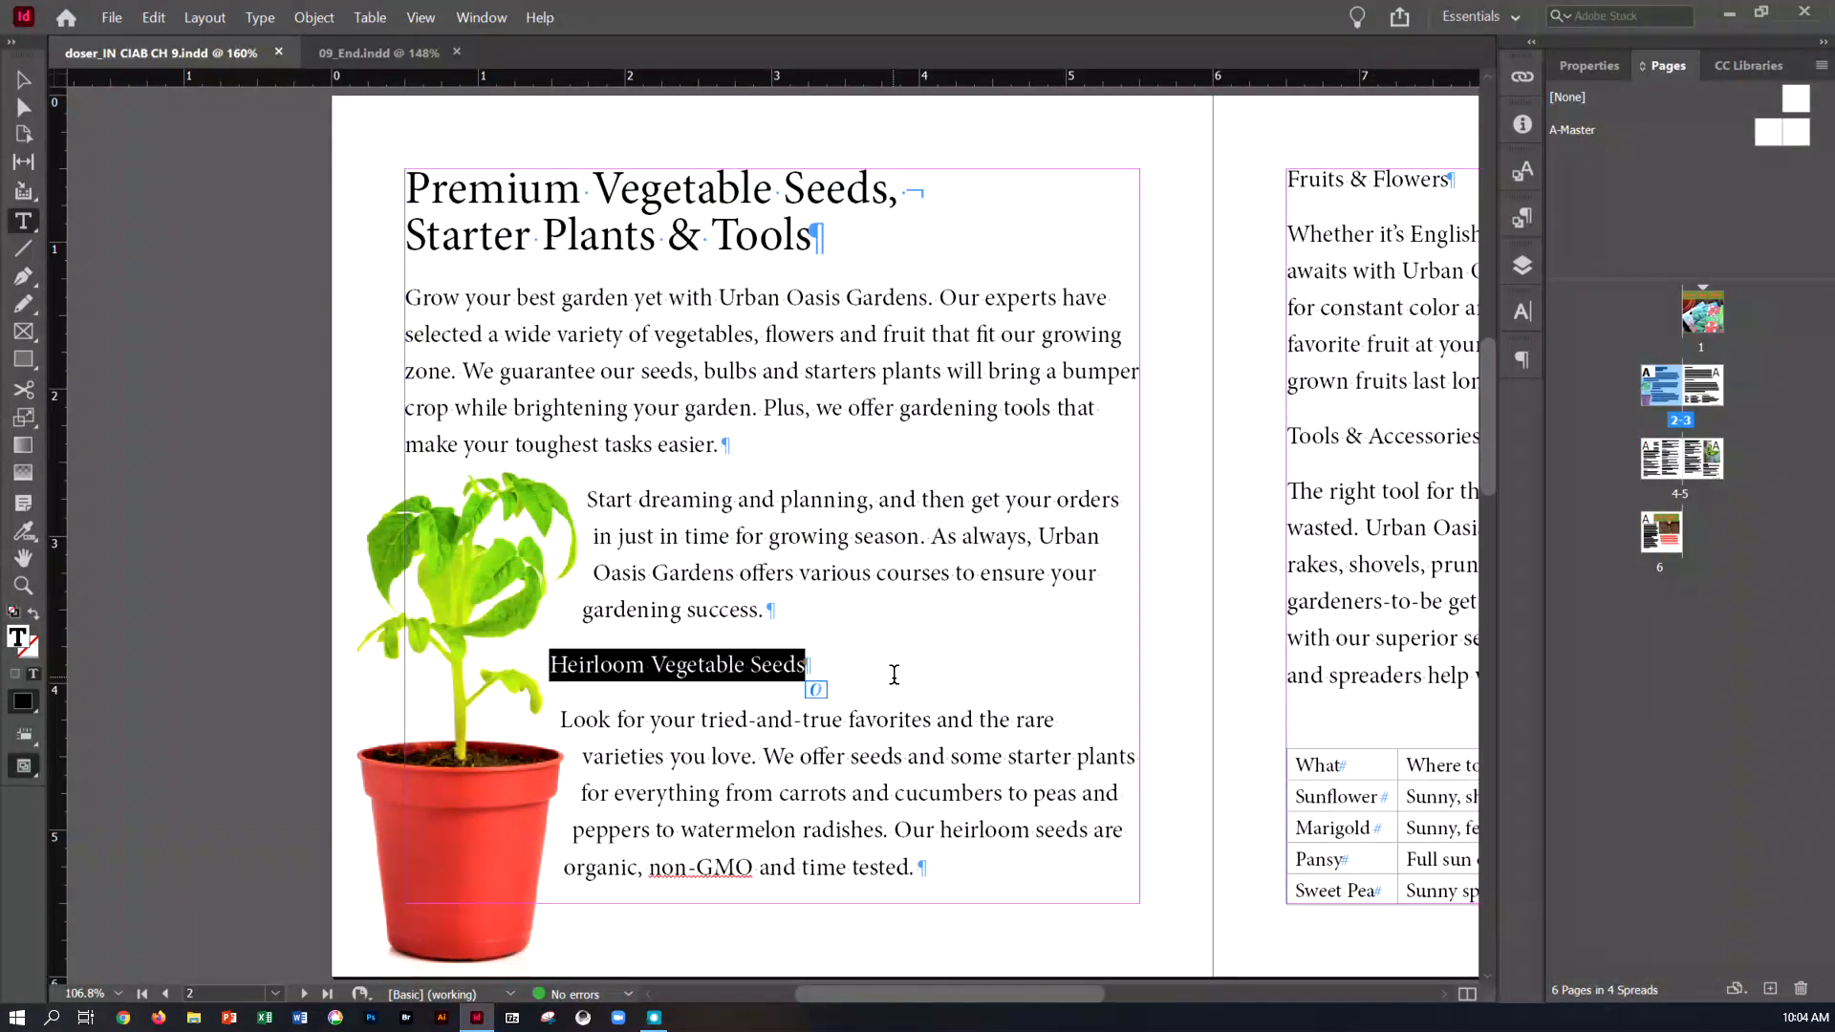
{"action": "left_click", "coordinate": [1596, 67]}
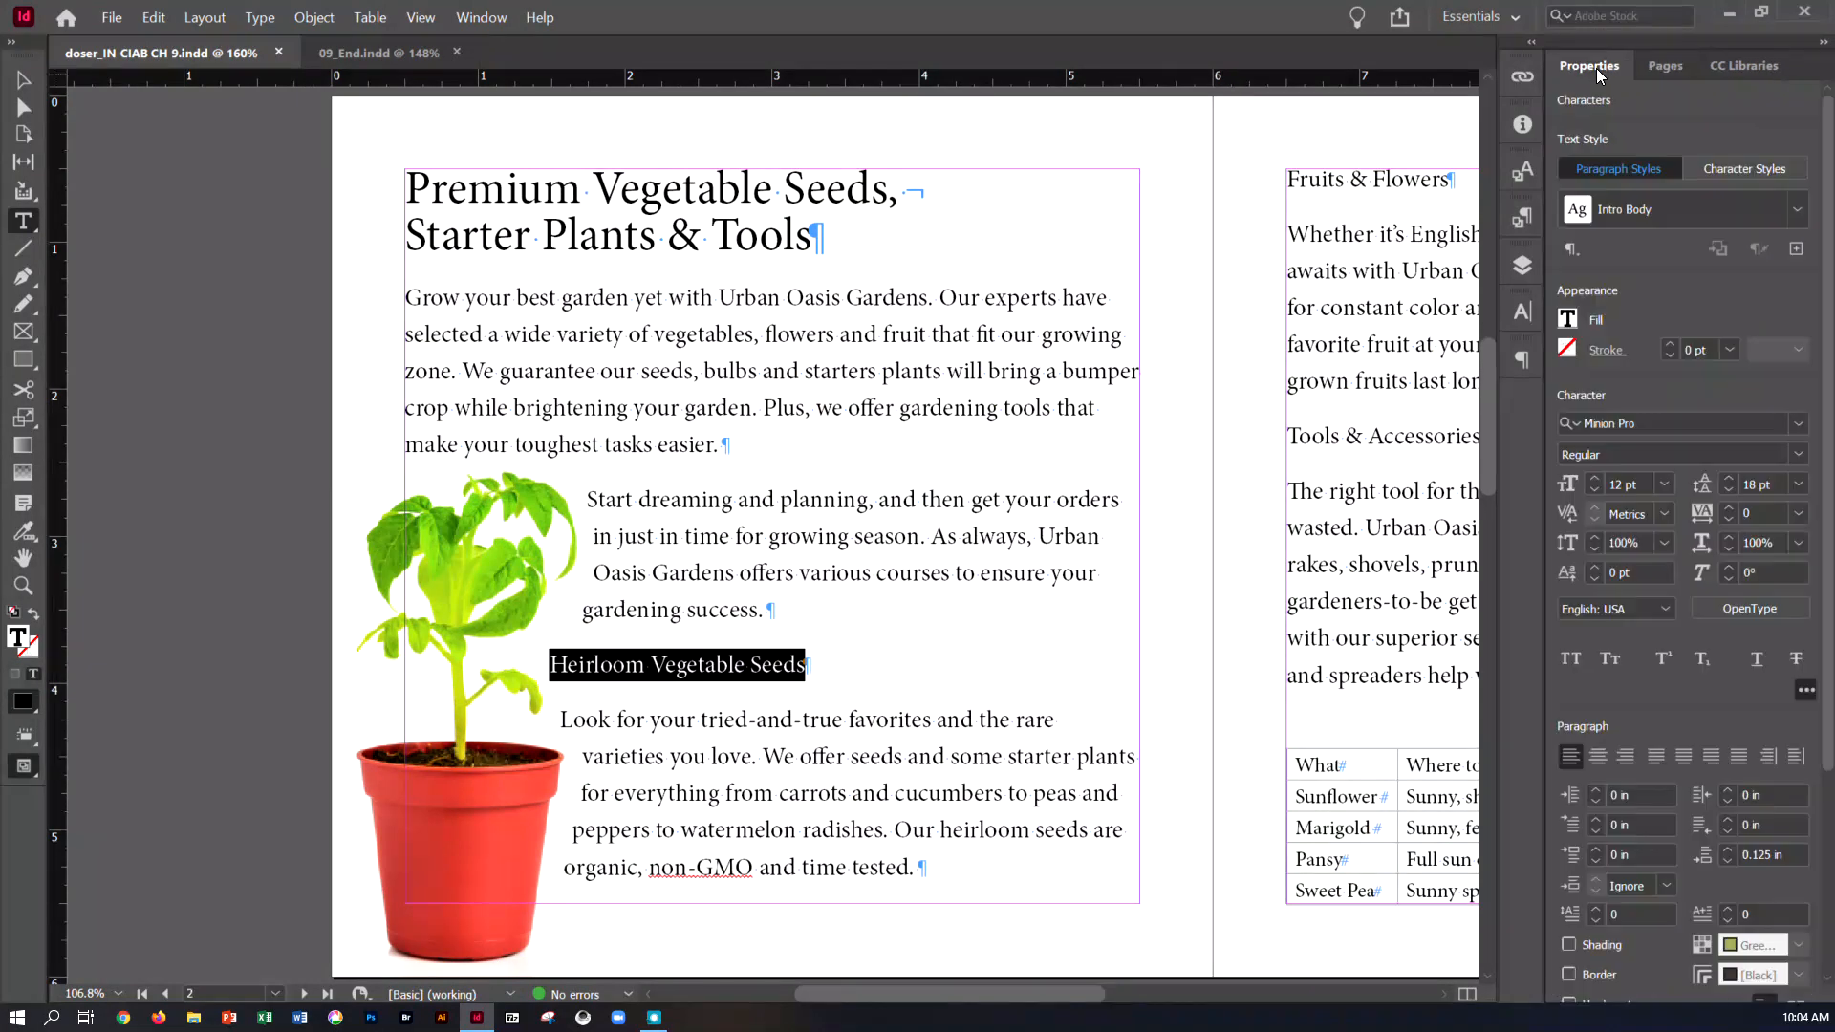
{"action": "left_click", "coordinate": [1569, 317]}
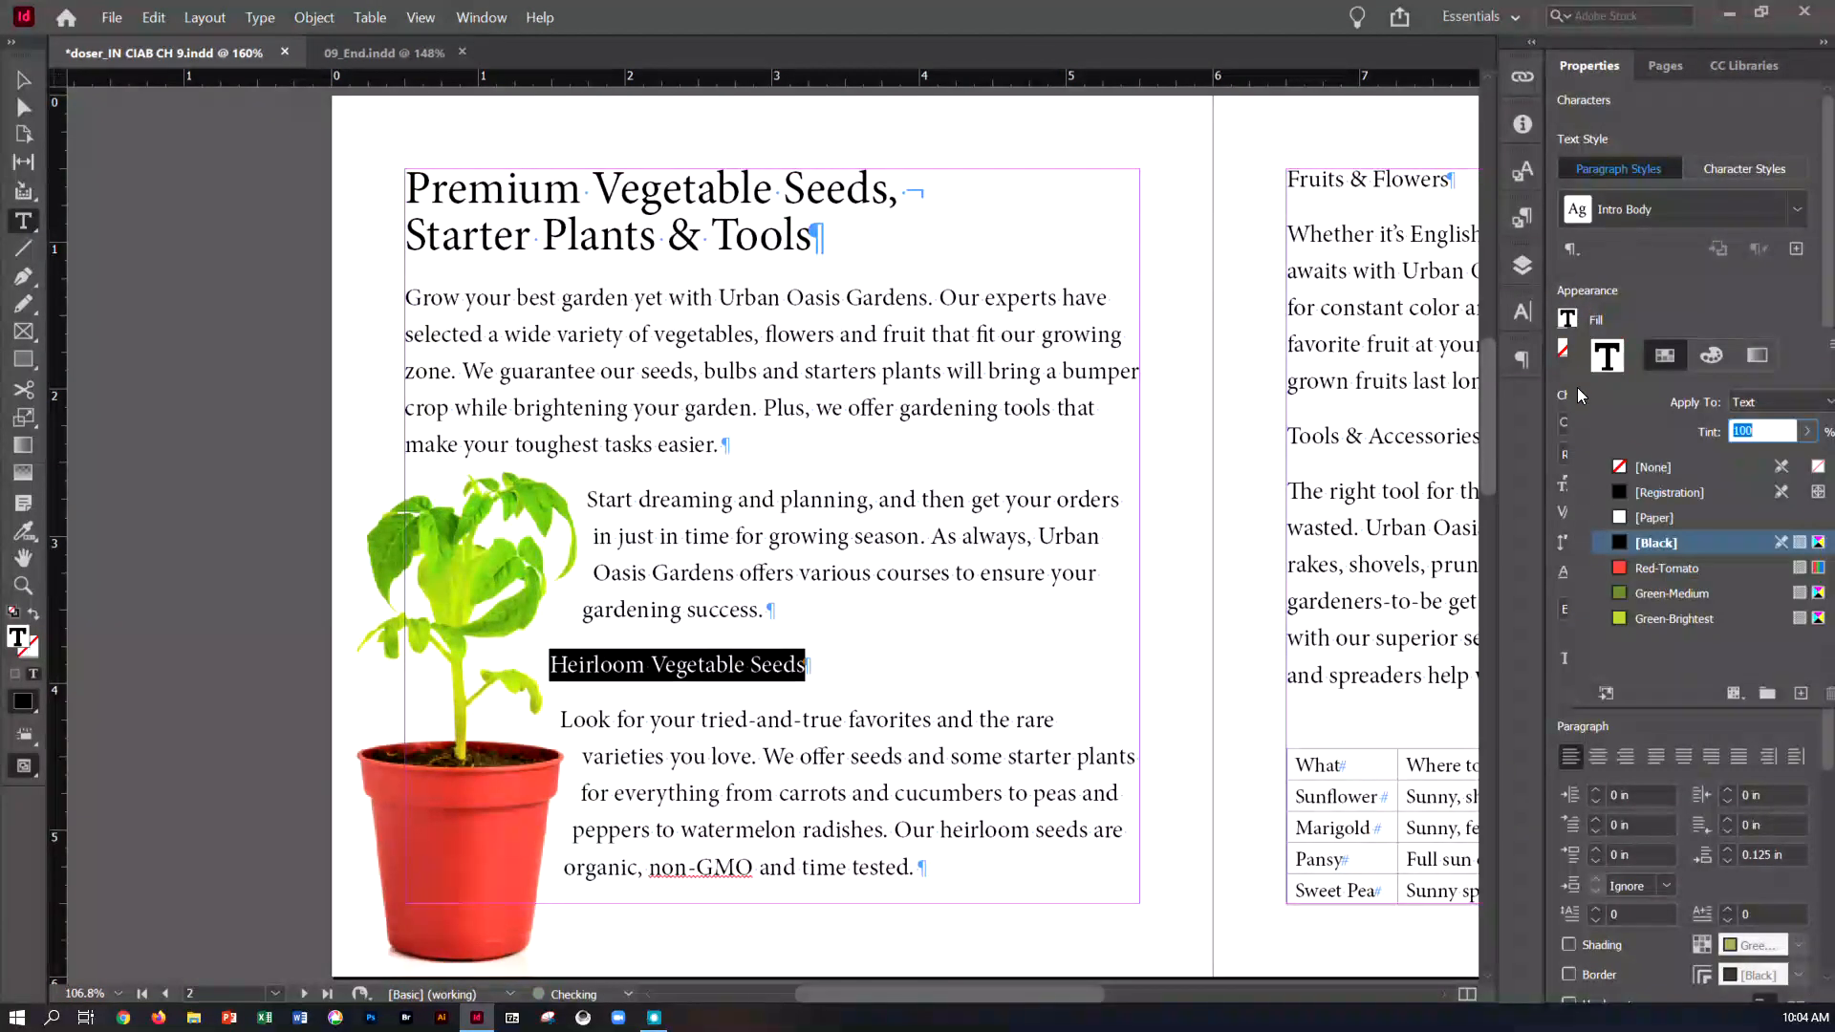
{"action": "left_click", "coordinate": [1622, 571]}
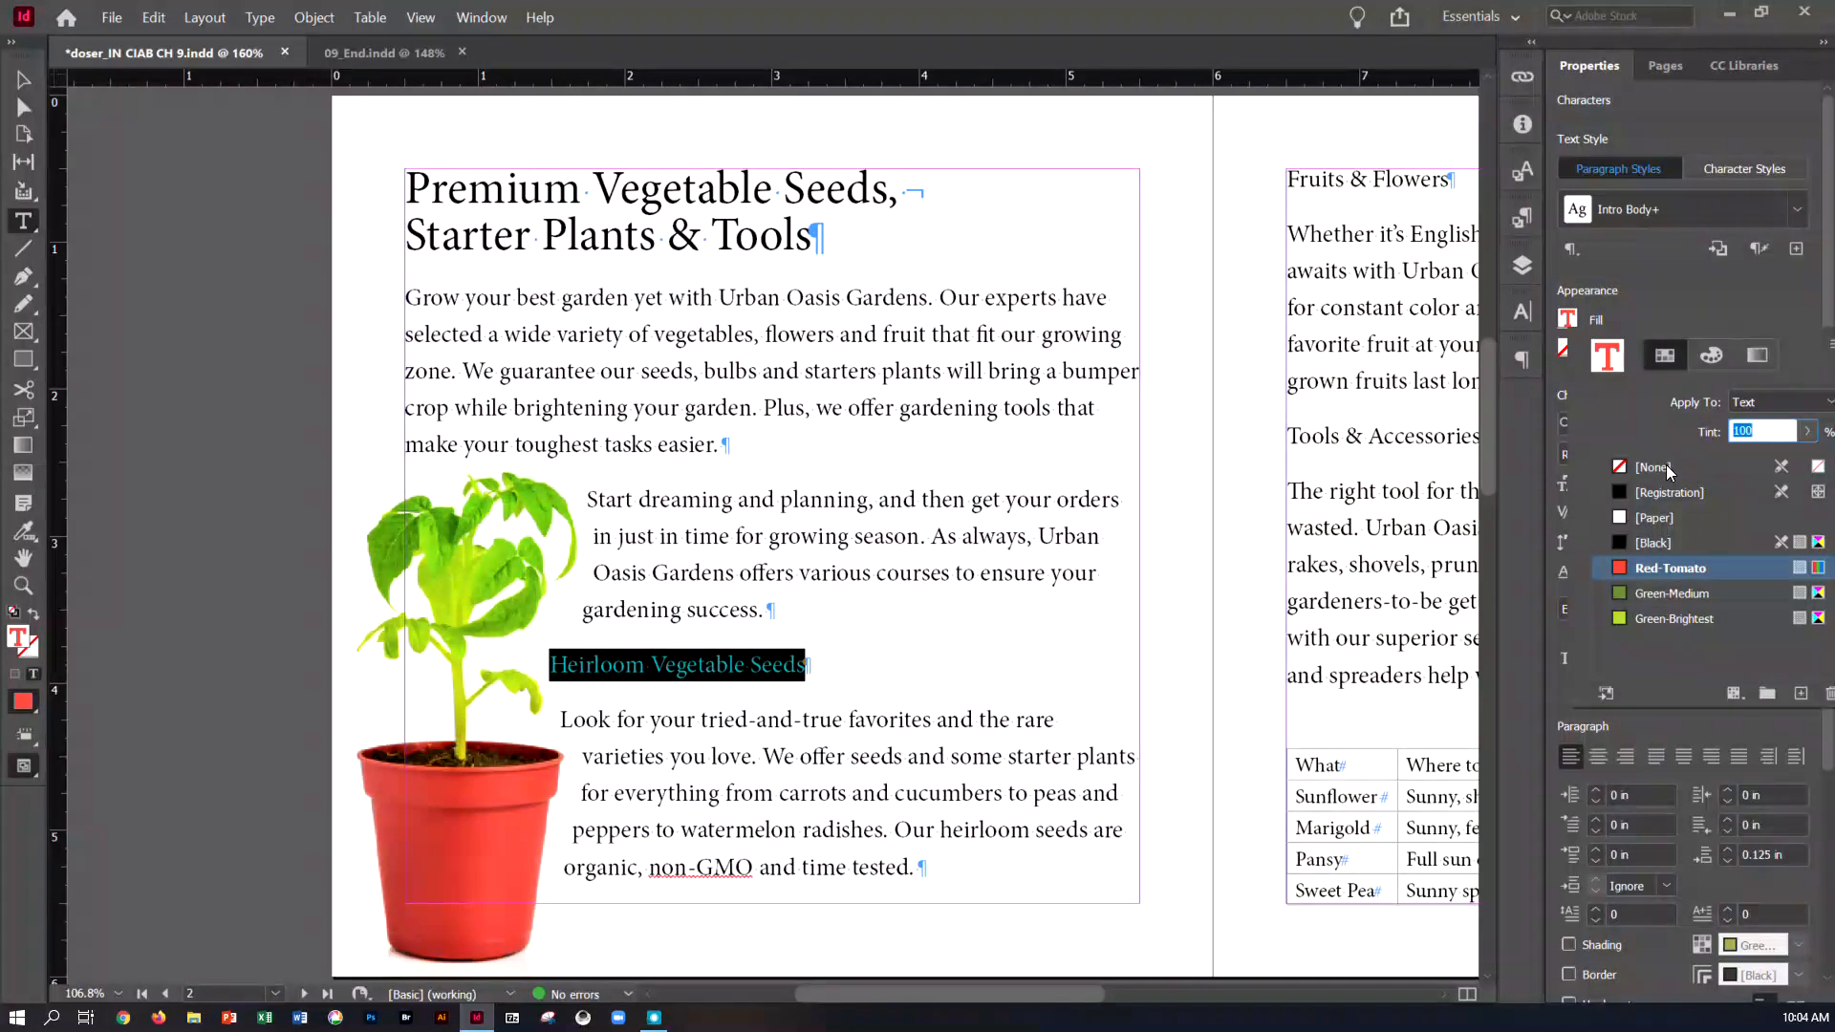
{"action": "double_click", "coordinate": [1619, 568]}
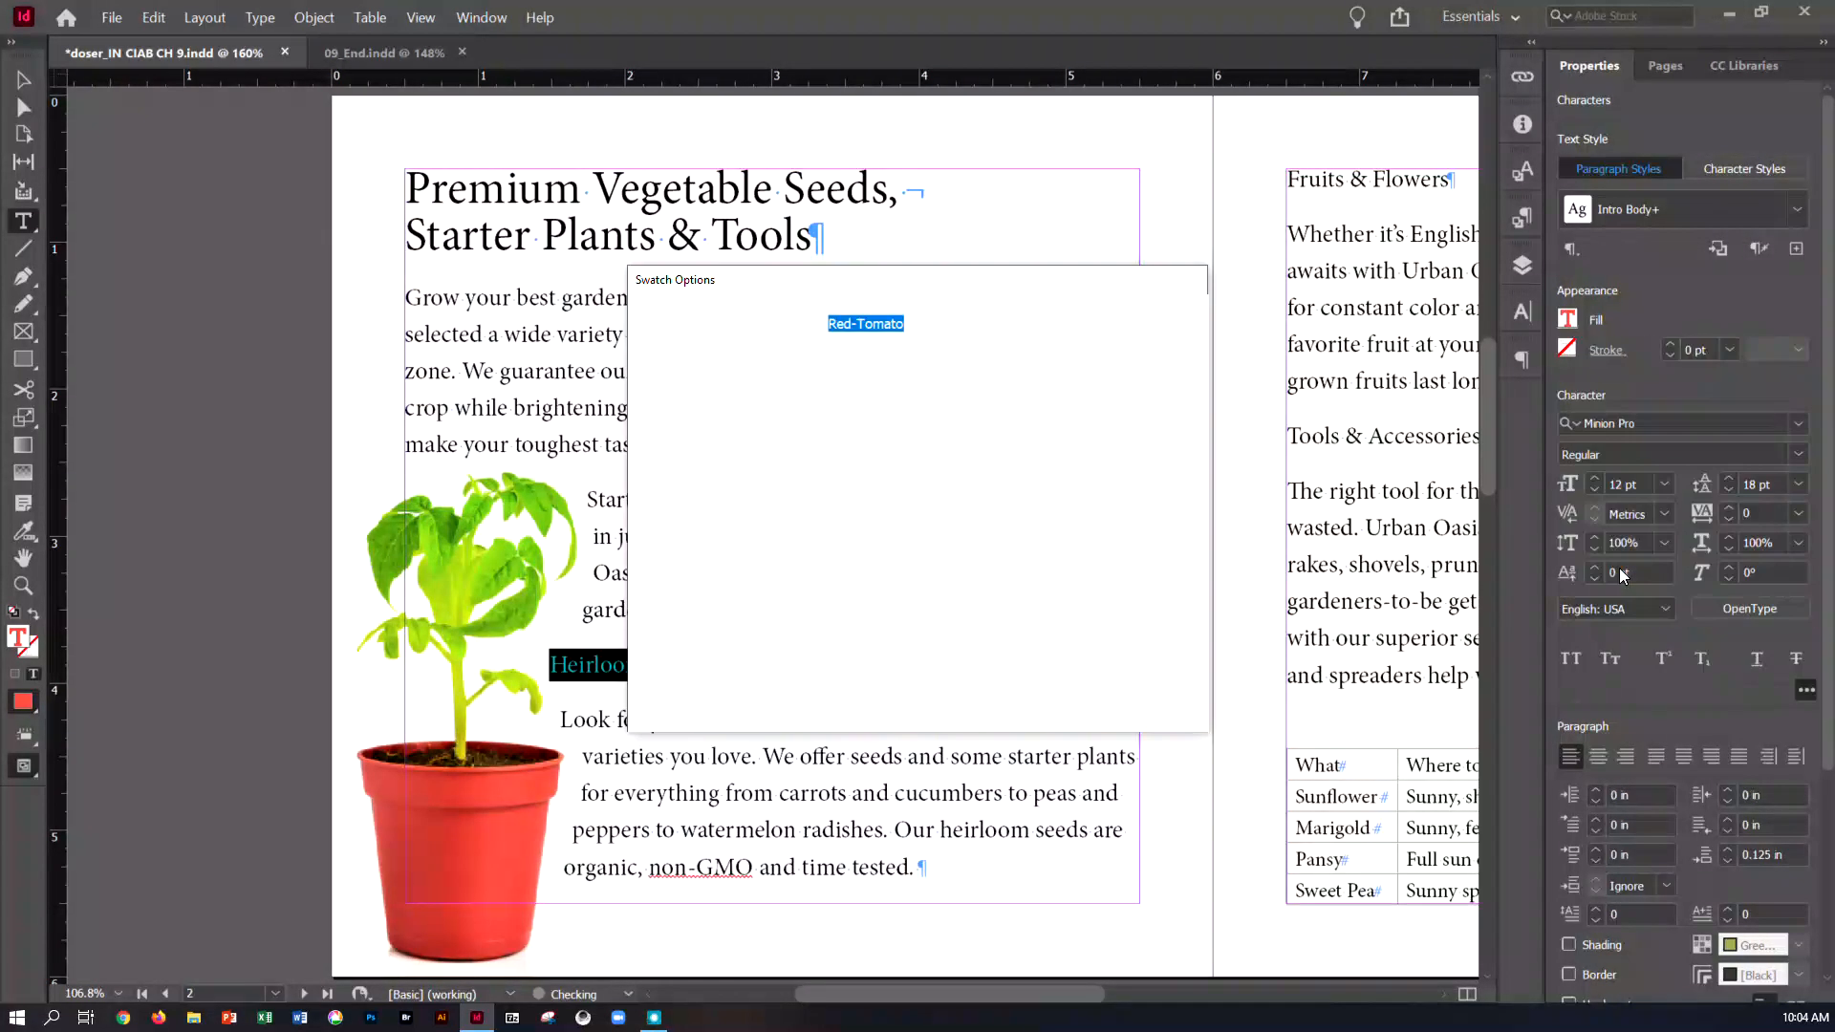
{"action": "left_click", "coordinate": [1136, 327]}
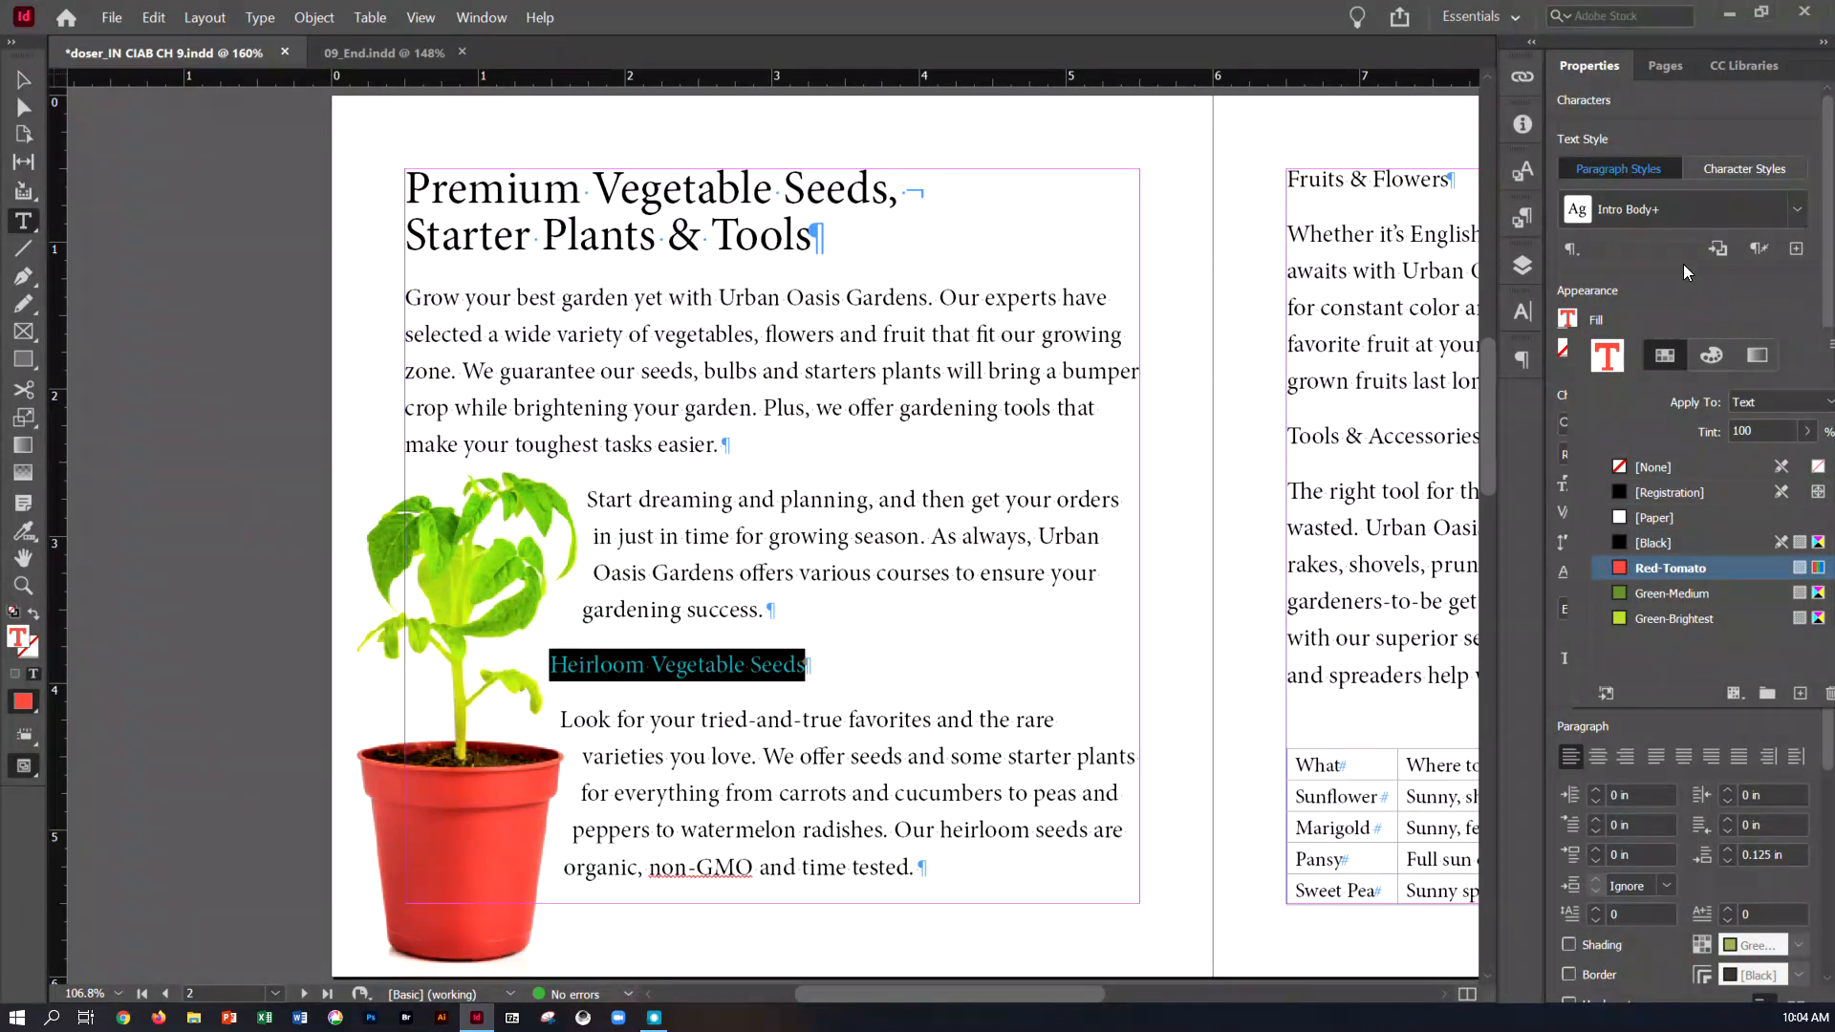
{"action": "left_click", "coordinate": [1625, 306]}
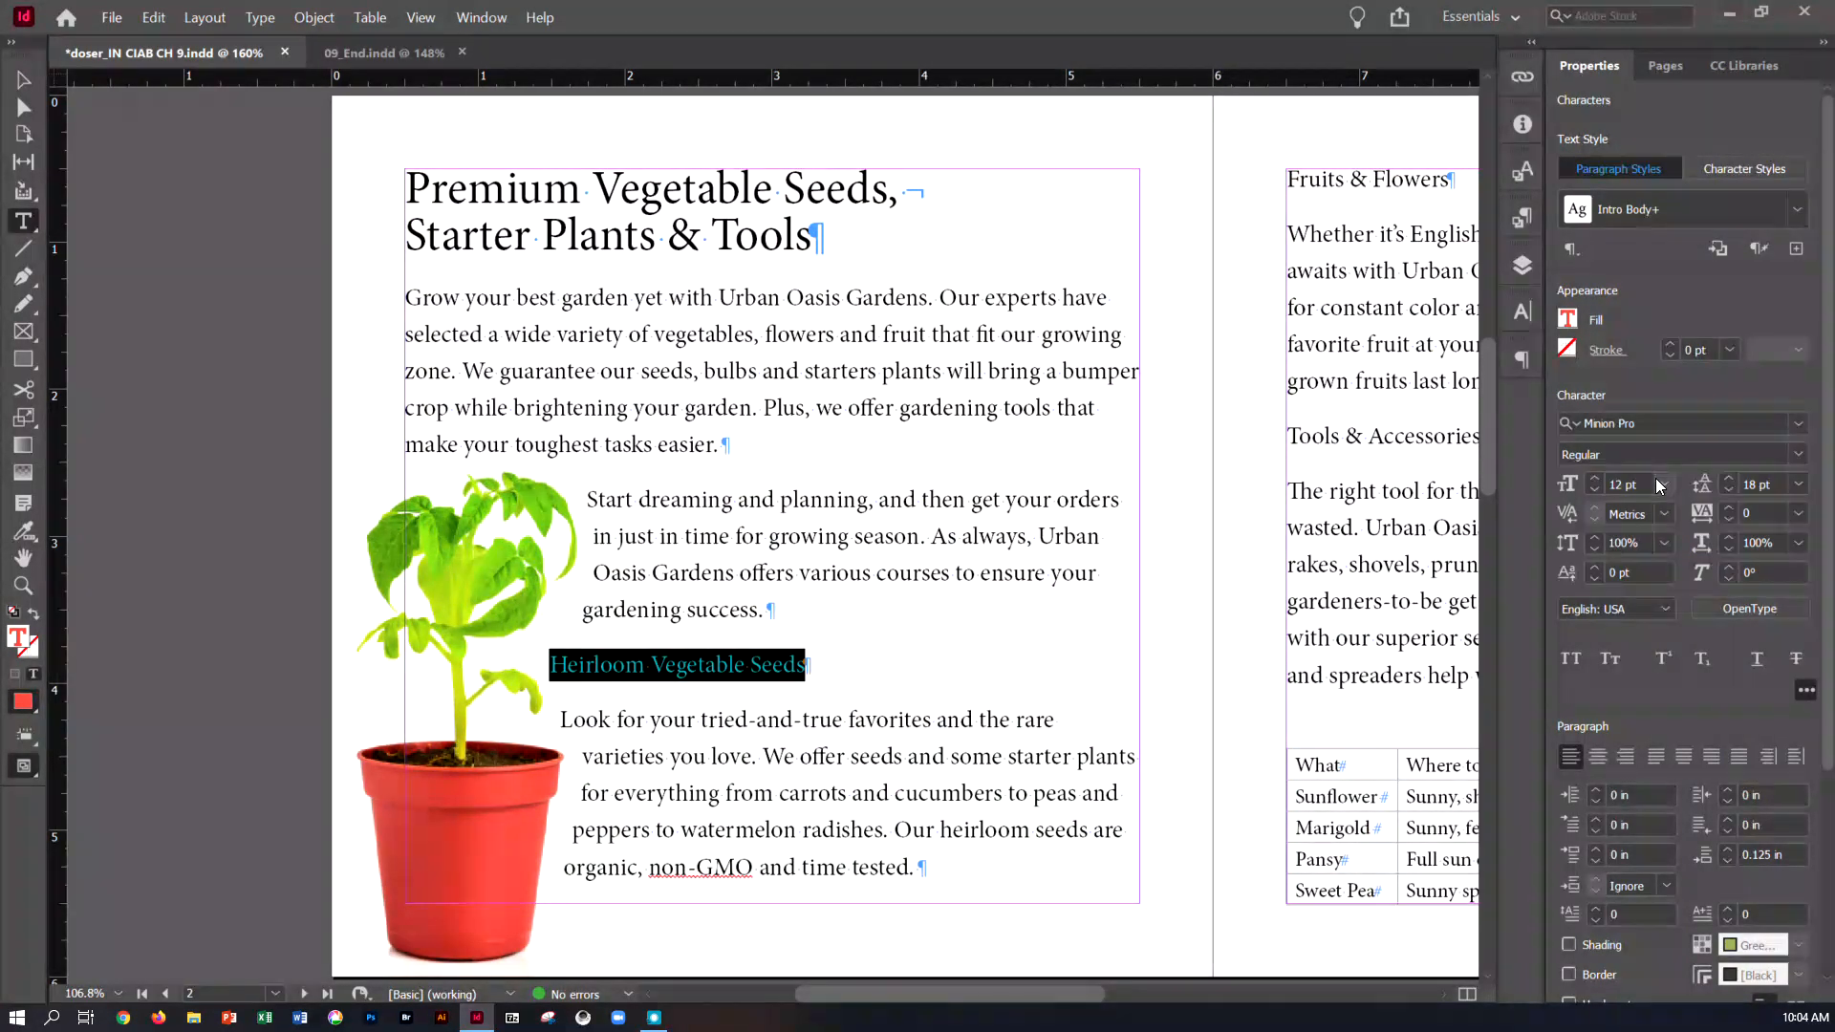
Set the "Heirloom Vegetable Seeds" heading's font size to 18 pt and hide the extra character options
{"action": "left_click", "coordinate": [1635, 702]}
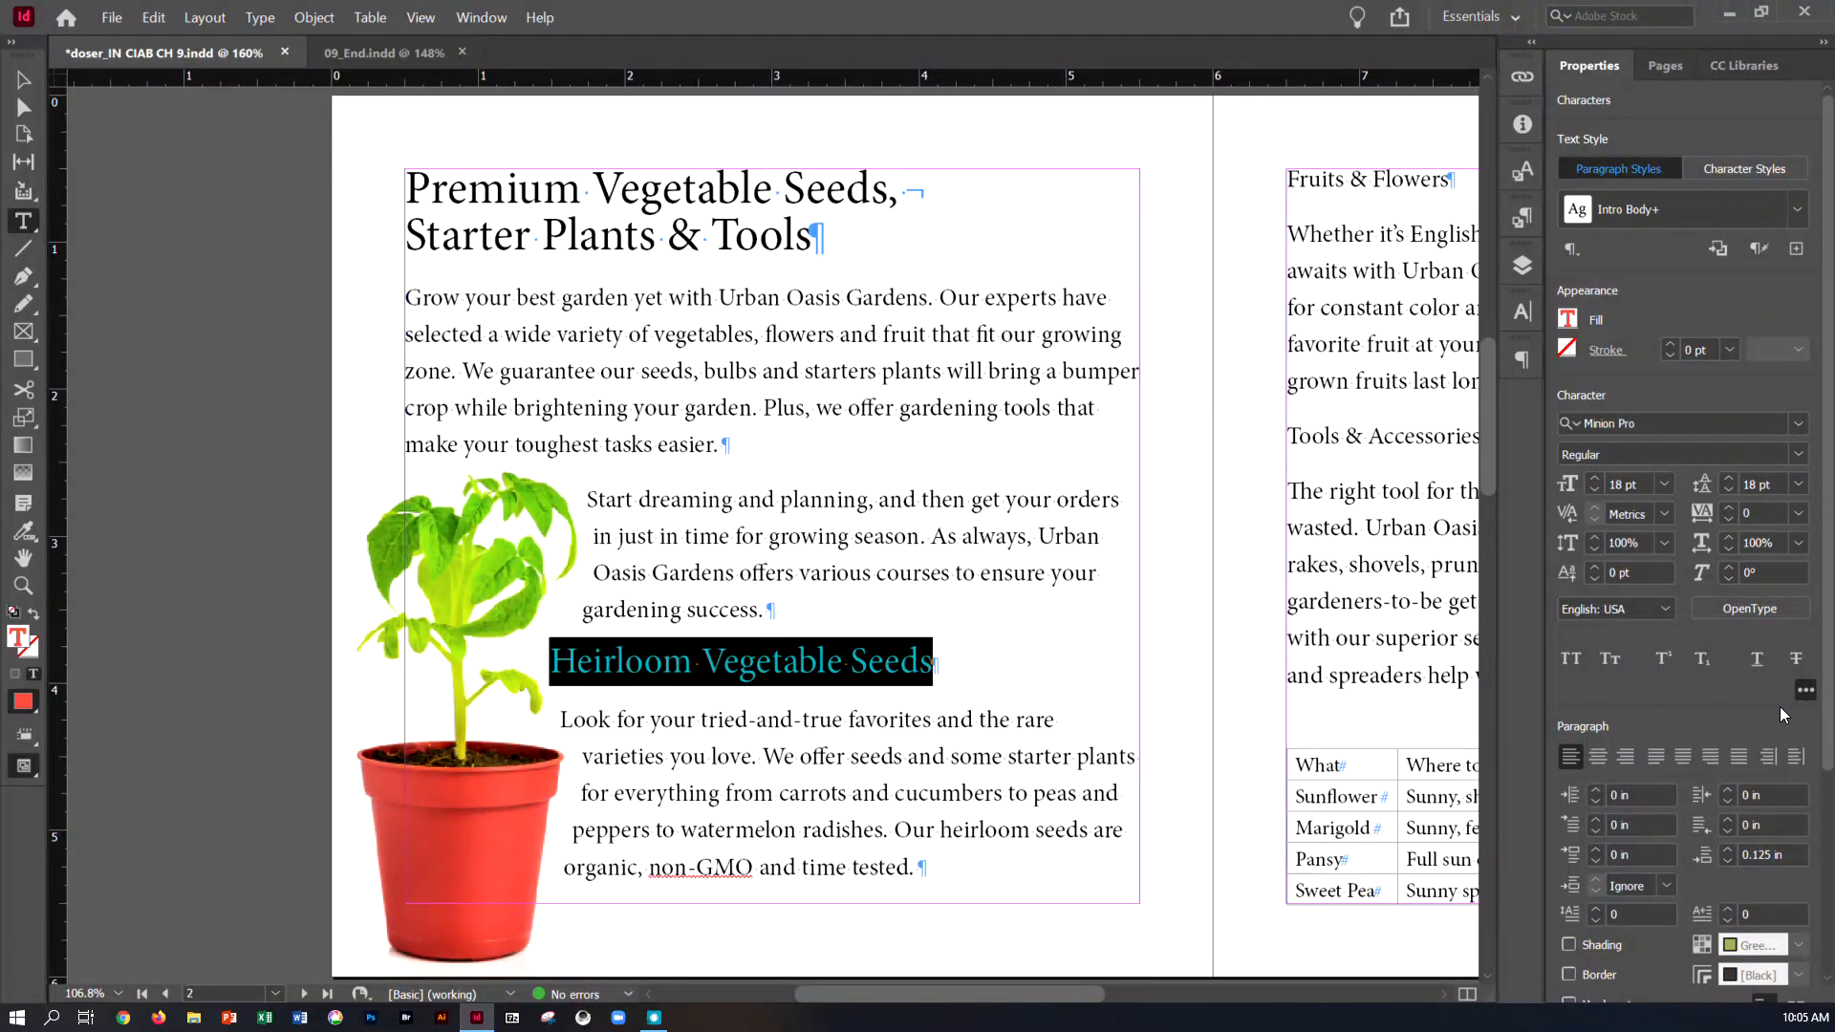
{"action": "left_click", "coordinate": [1805, 689]}
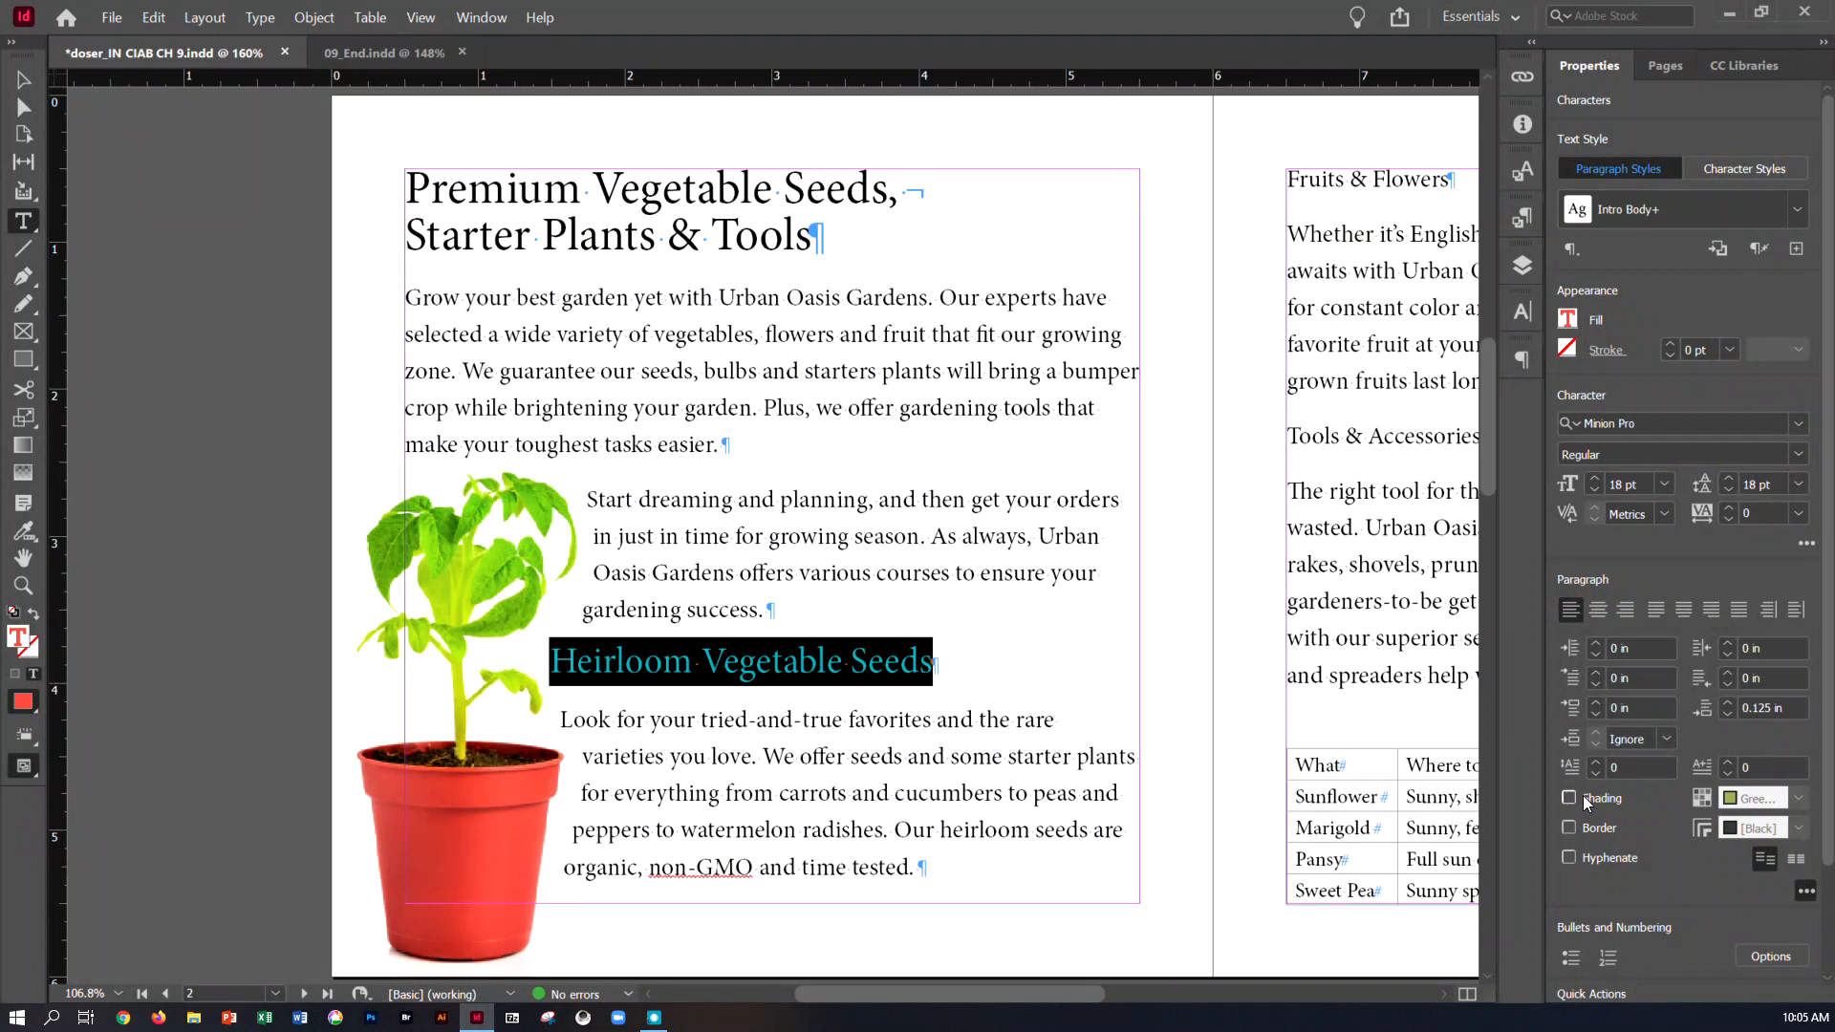
{"action": "left_click", "coordinate": [1805, 889]}
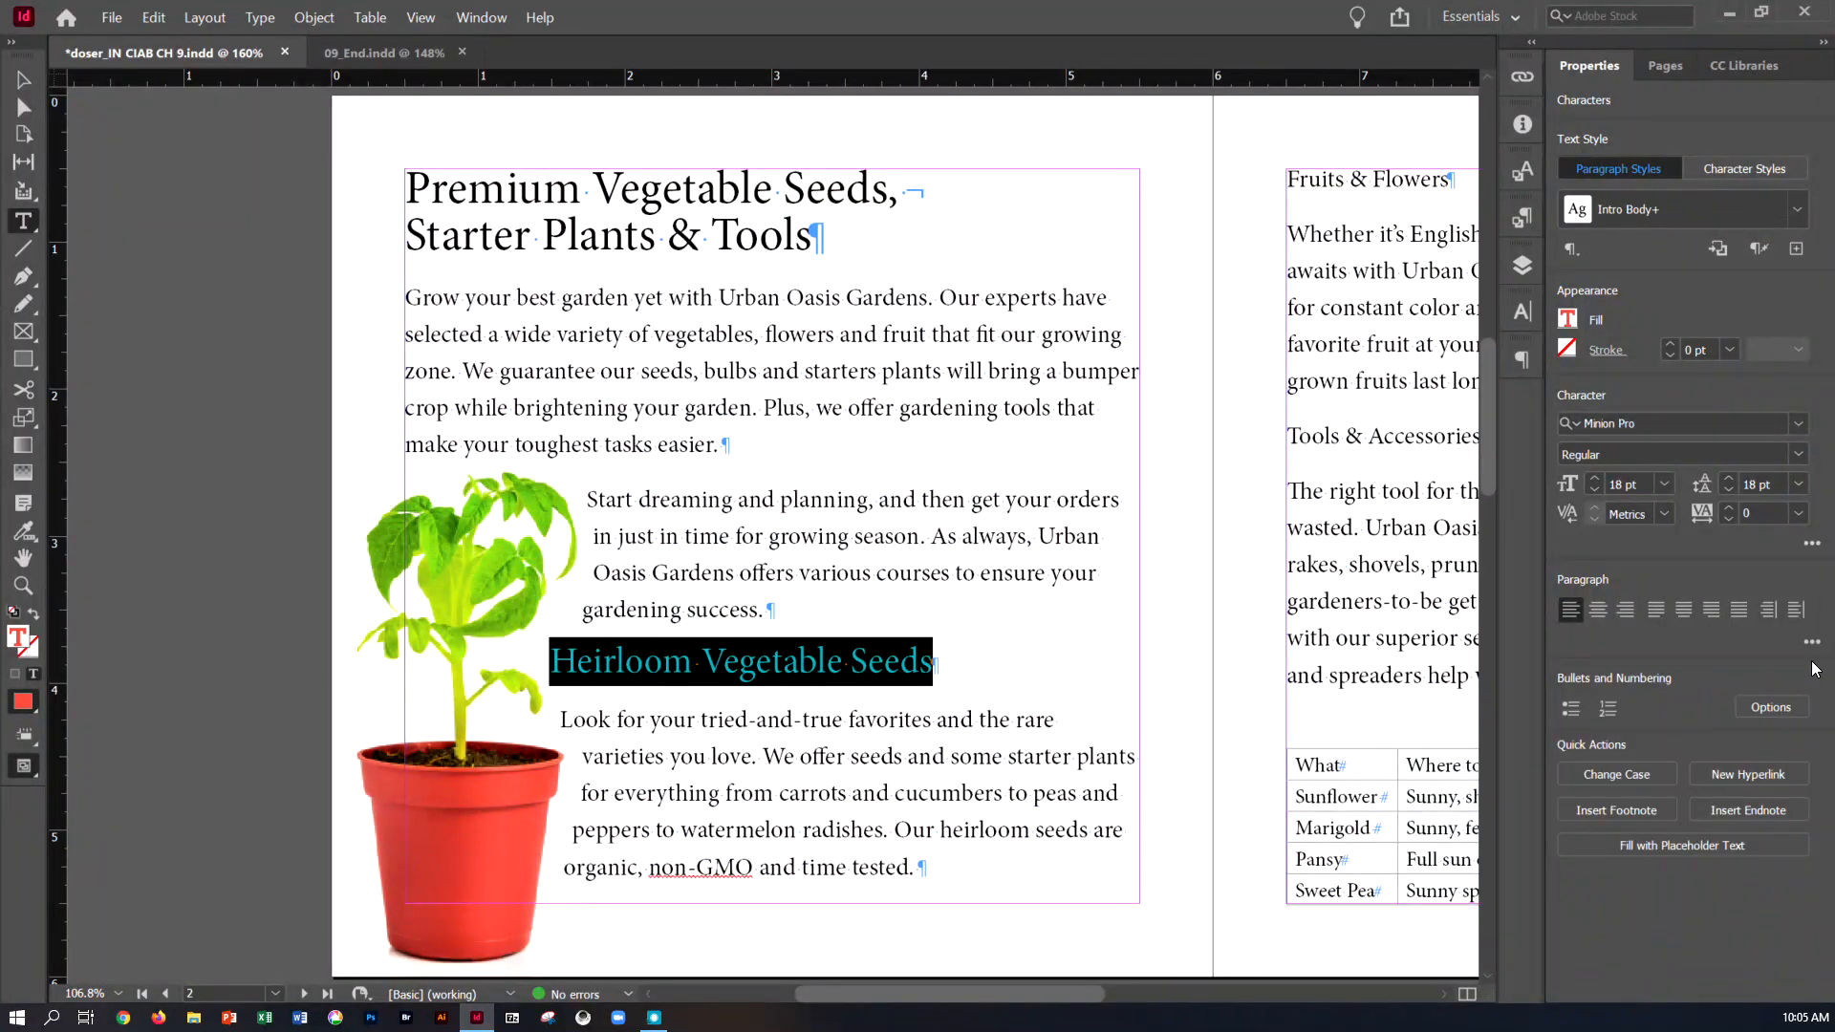
{"action": "left_click", "coordinate": [1812, 644]}
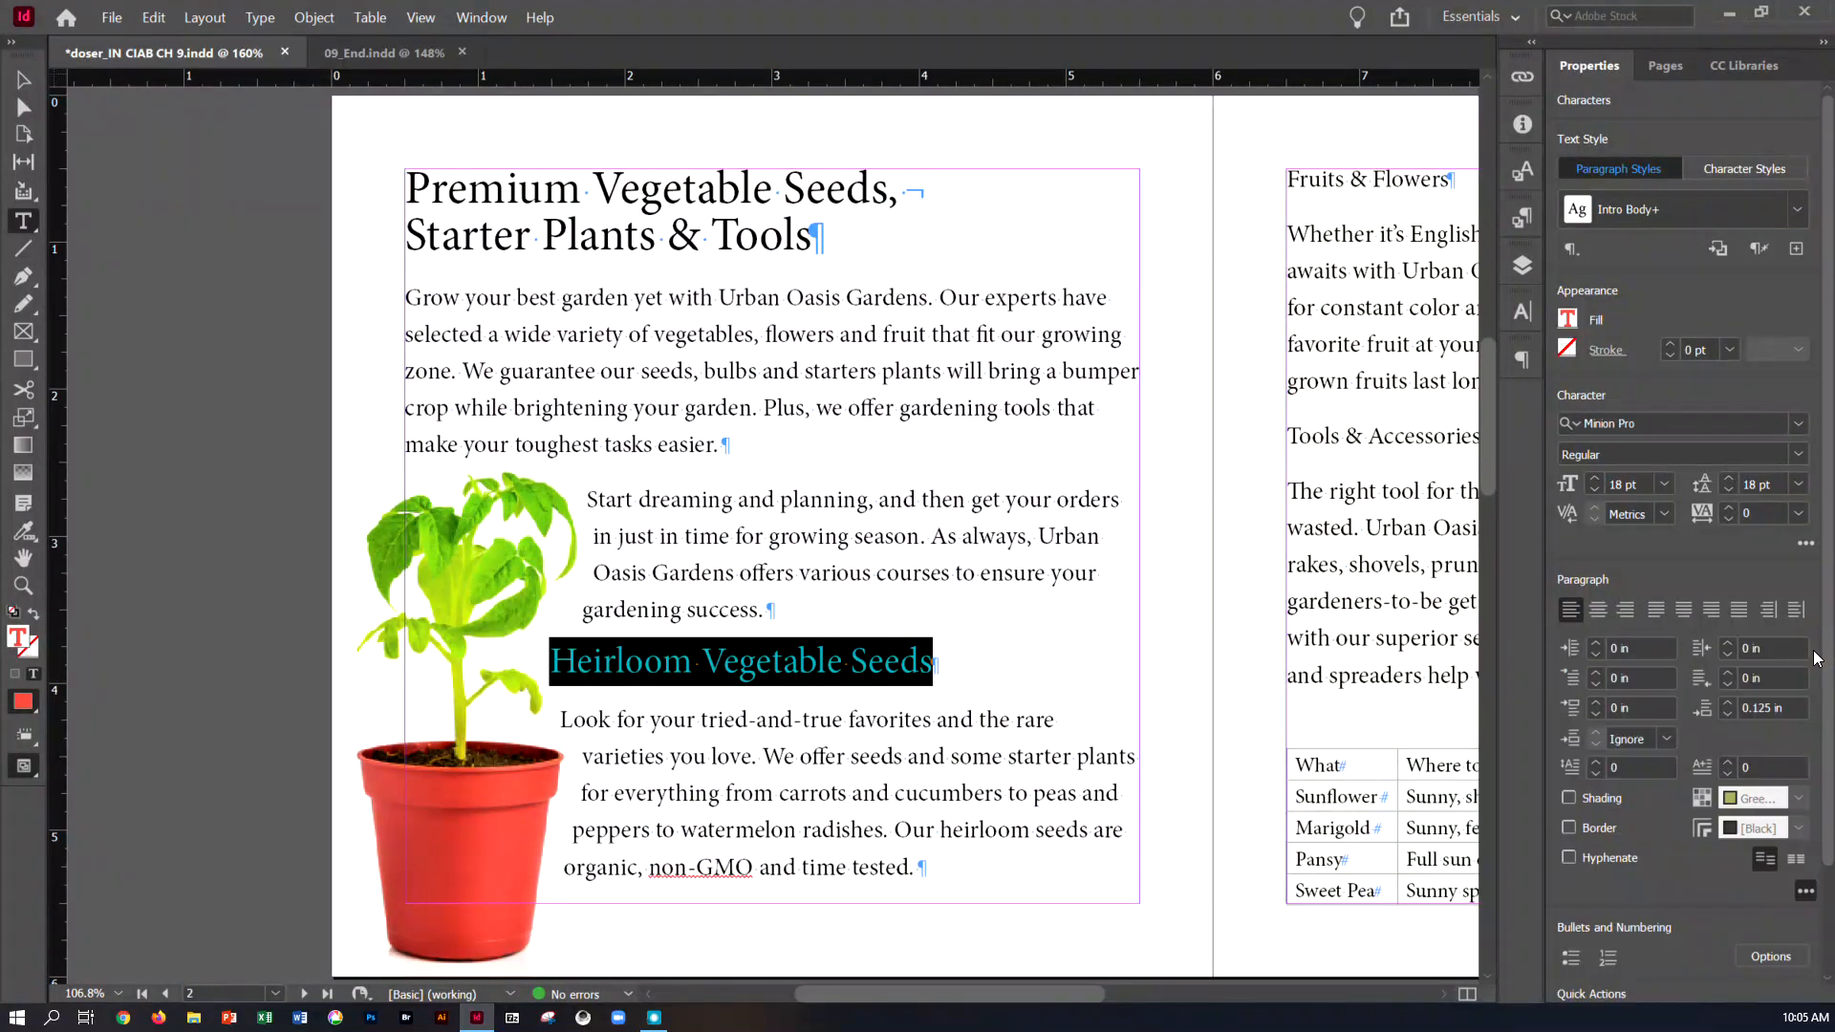
Set the heading's space before to 0.05 in and its space after to 0.025 in
{"action": "left_click", "coordinate": [1597, 702]}
{"action": "left_click", "coordinate": [1597, 701]}
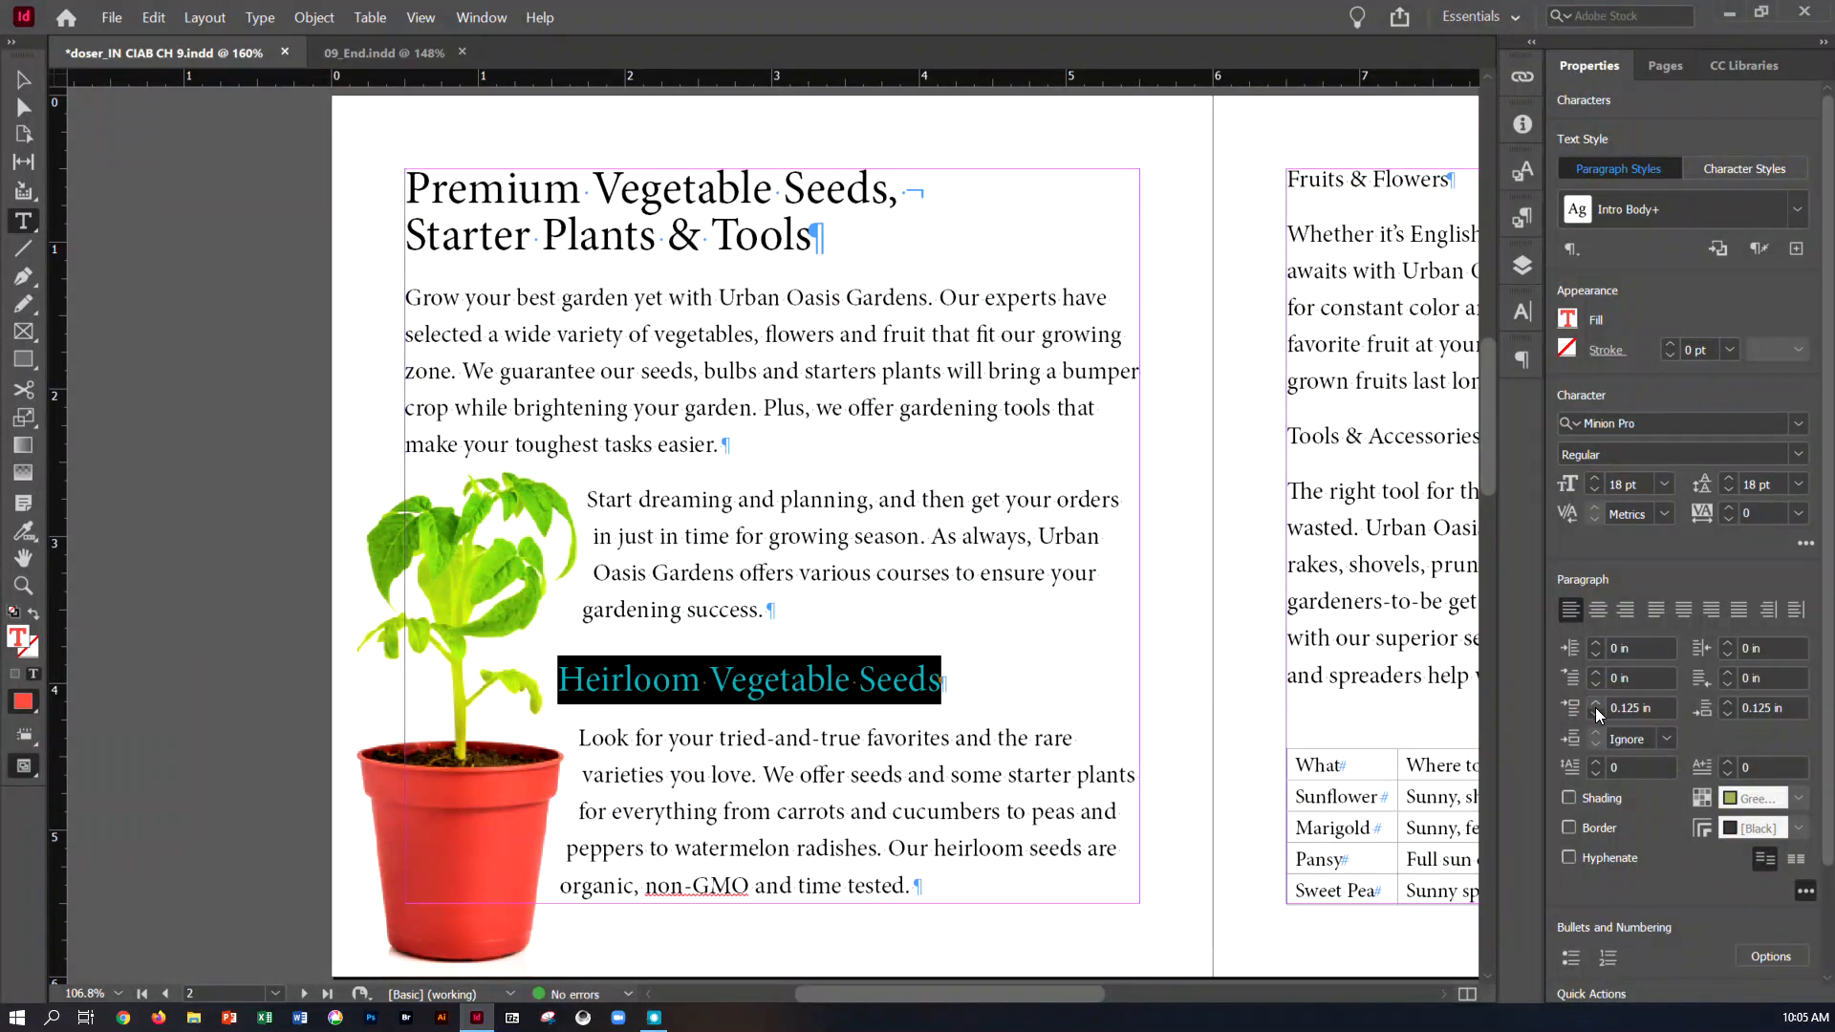
{"action": "left_click", "coordinate": [1598, 710]}
{"action": "type", "text": ".05"}
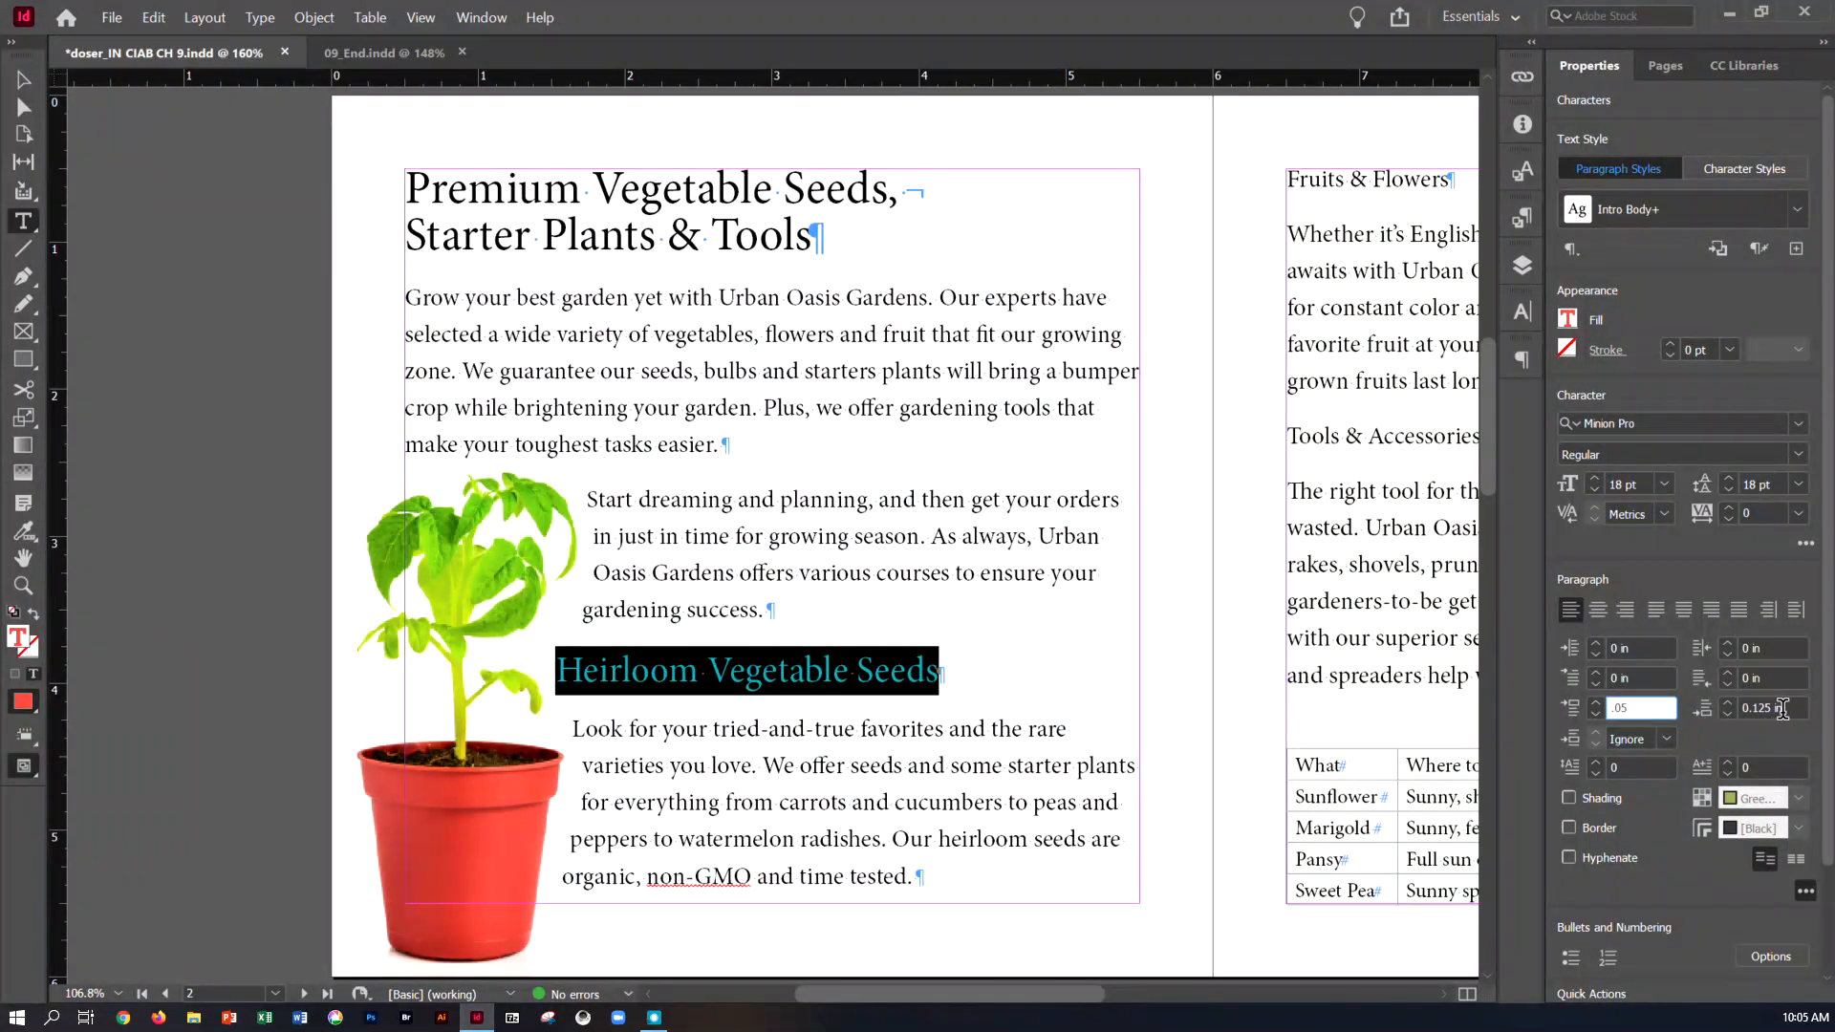
{"action": "key", "text": "Tab"}
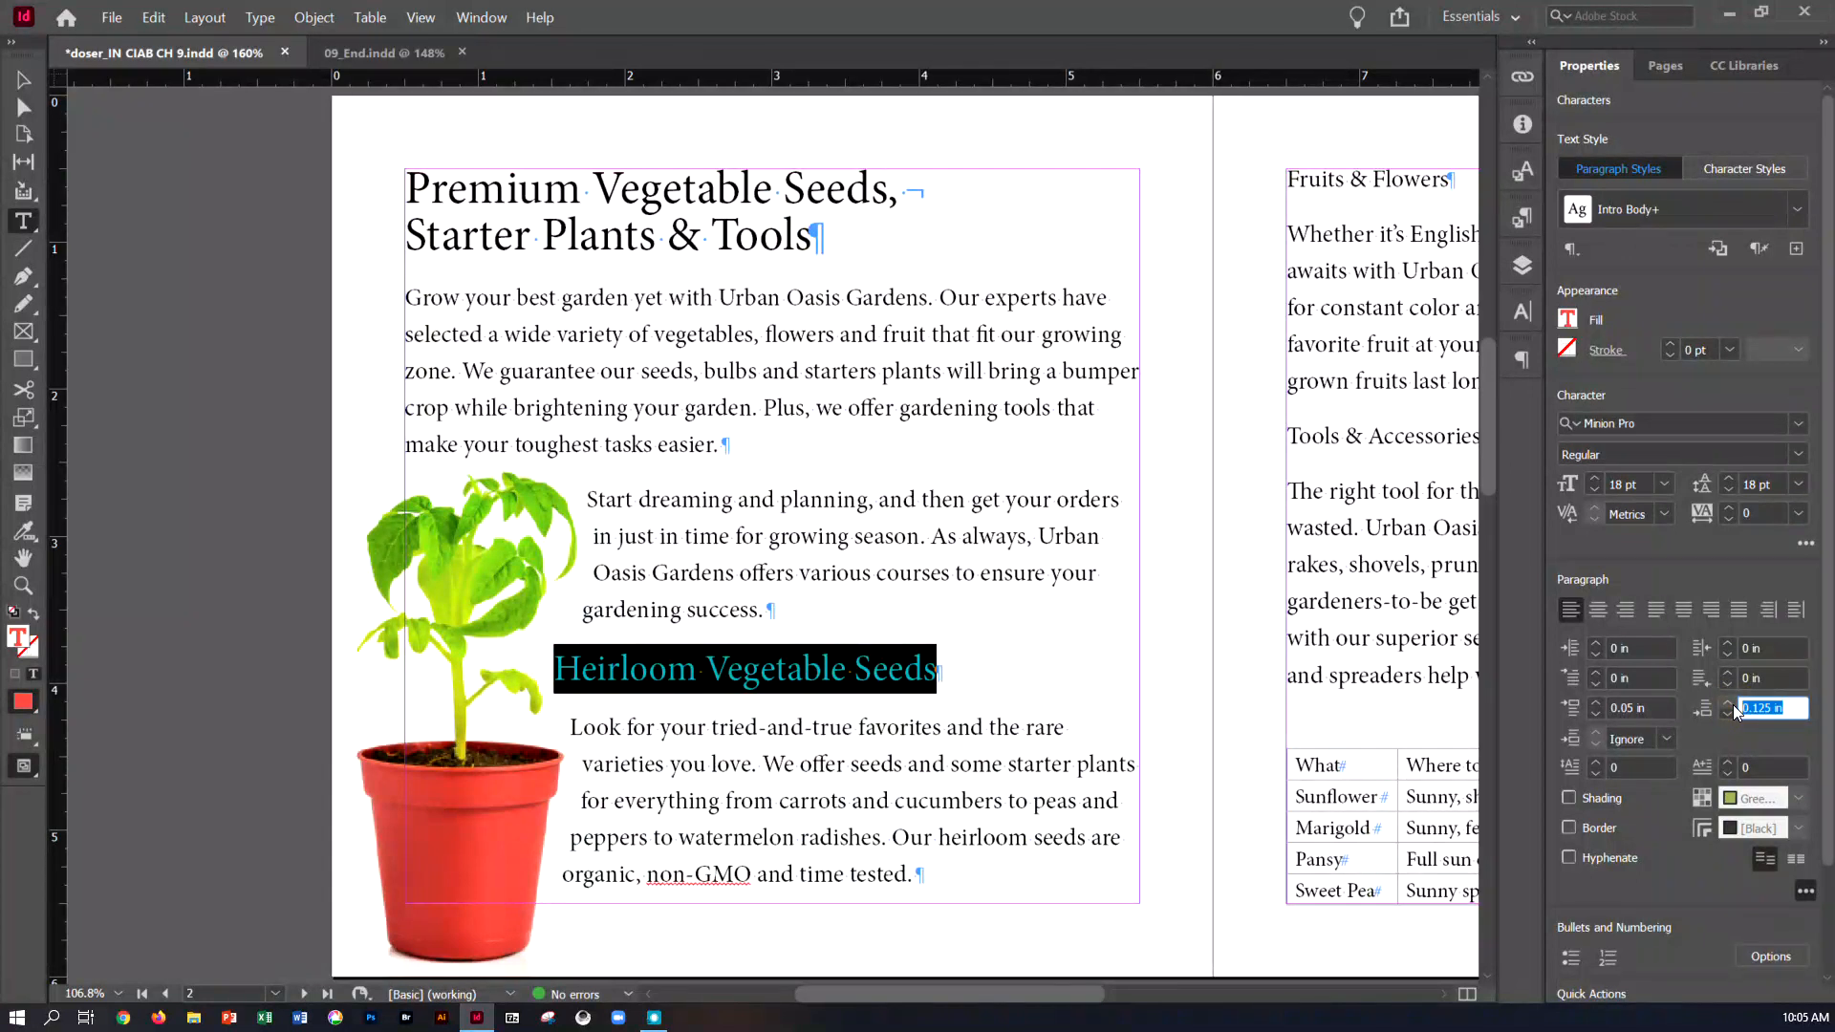
{"action": "key", "text": "Tab"}
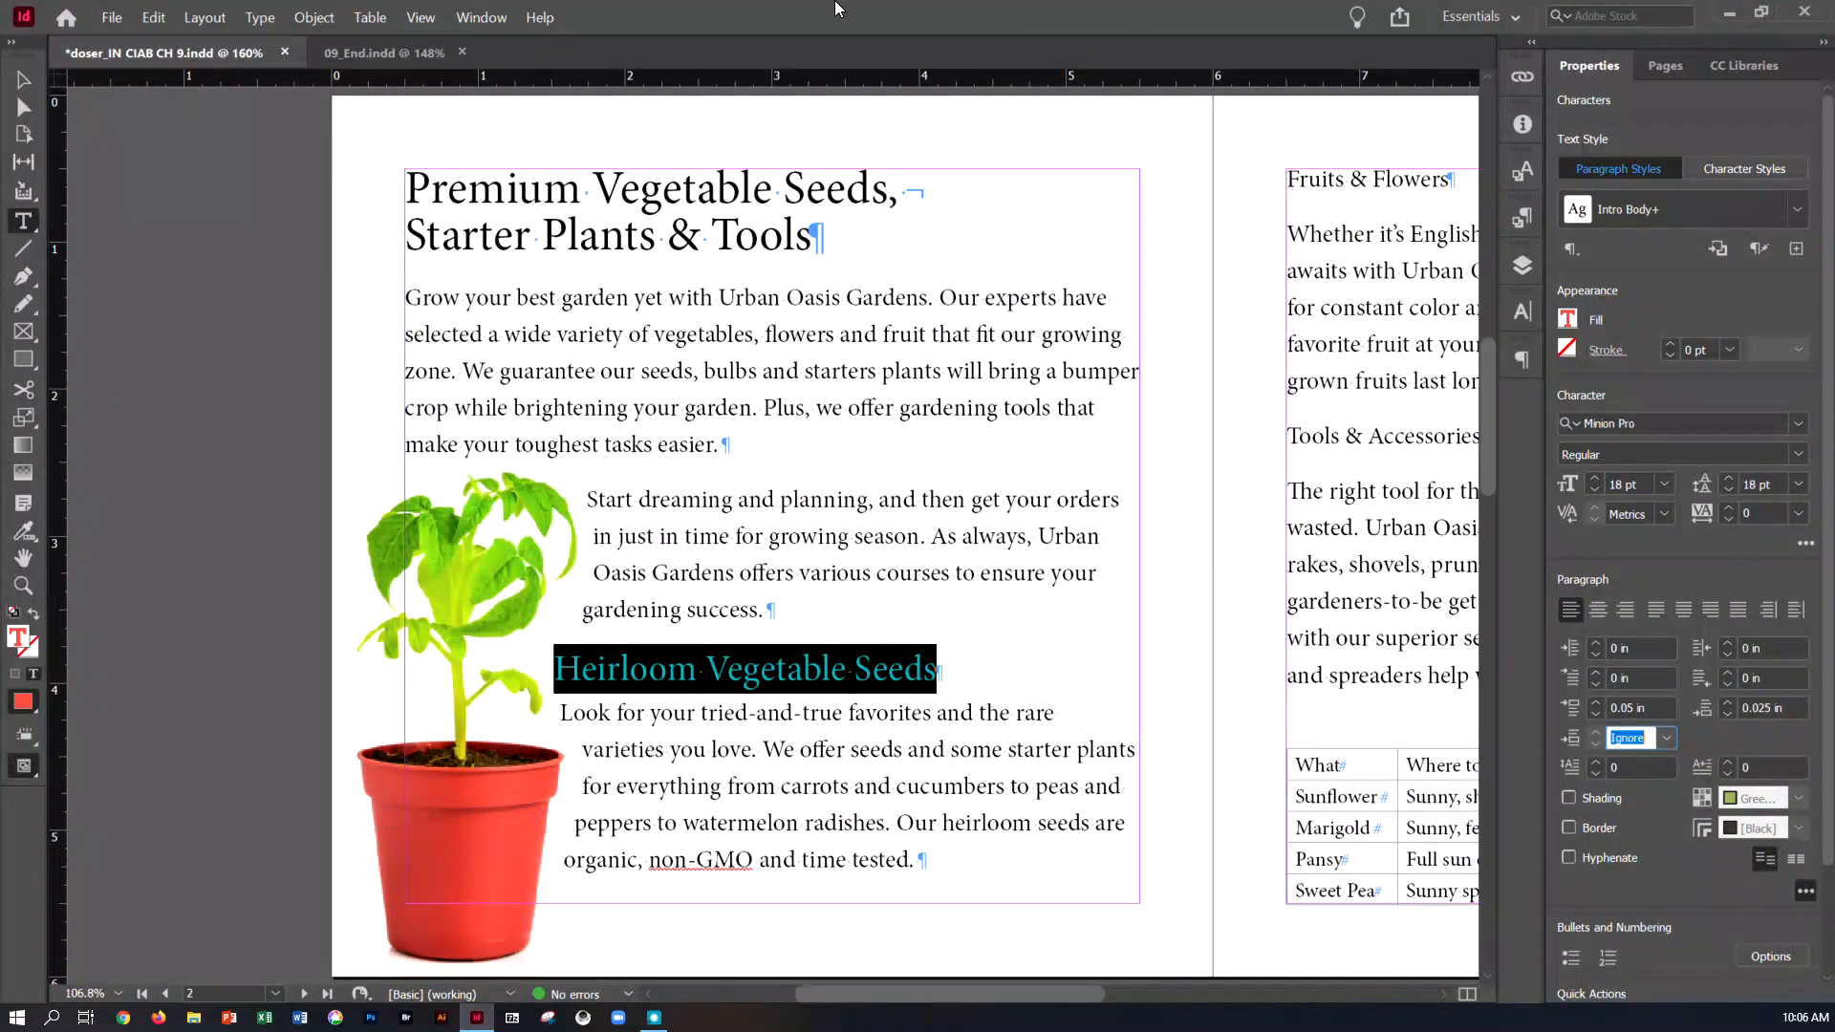
Create a new paragraph style from the selected "Heirloom Vegetable Seeds" heading, named Head 2 and based on [No Paragraph Style]
{"action": "left_click", "coordinate": [253, 21]}
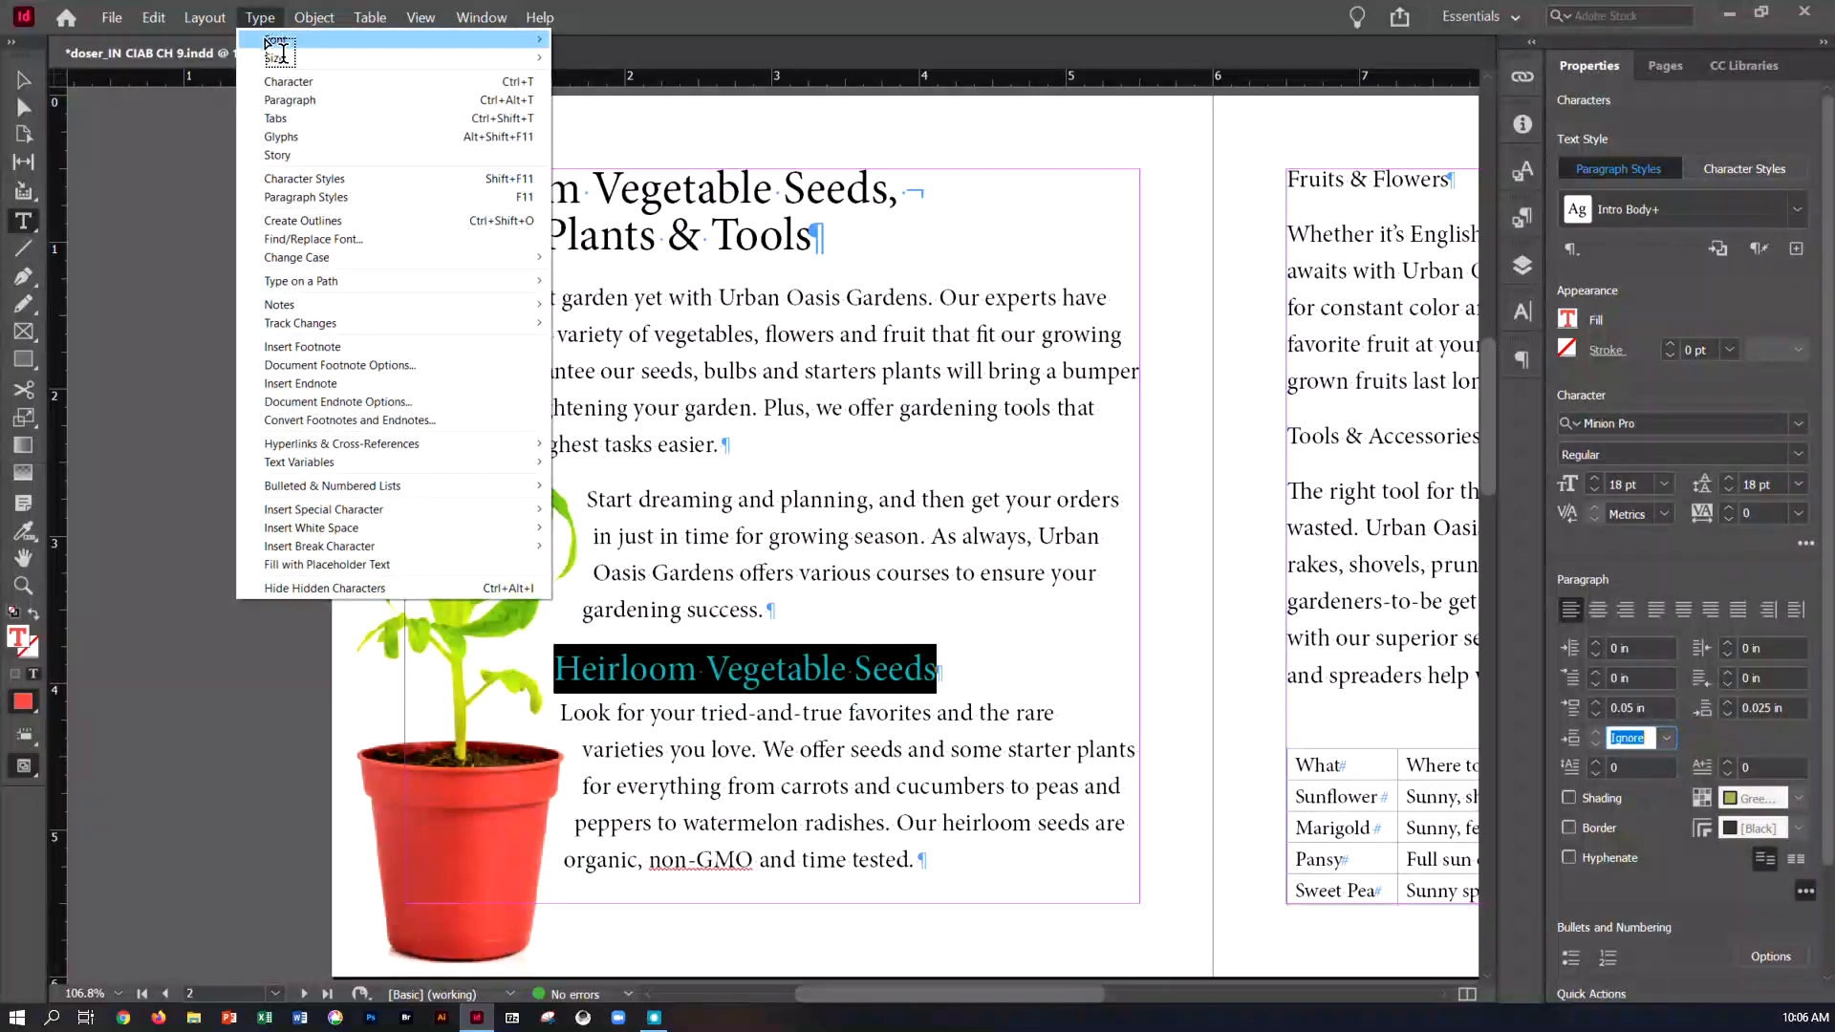
{"action": "left_click", "coordinate": [306, 197]}
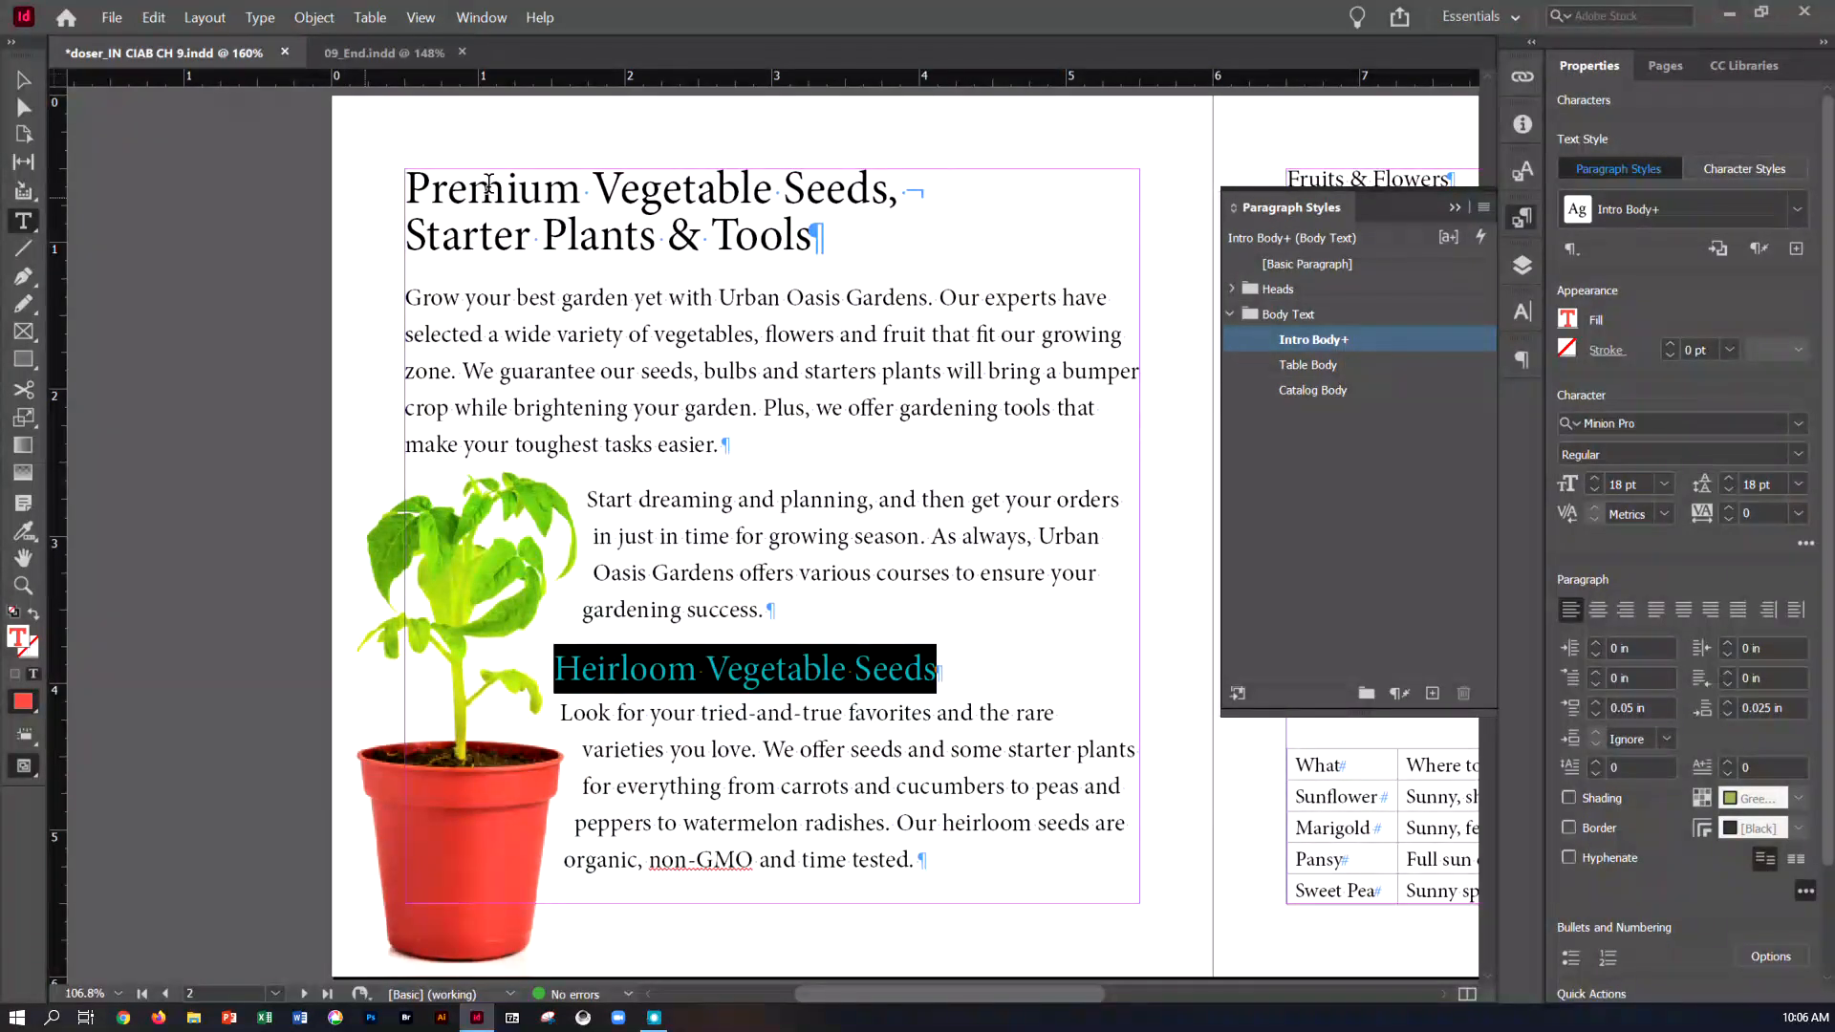
{"action": "left_click", "coordinate": [1484, 208]}
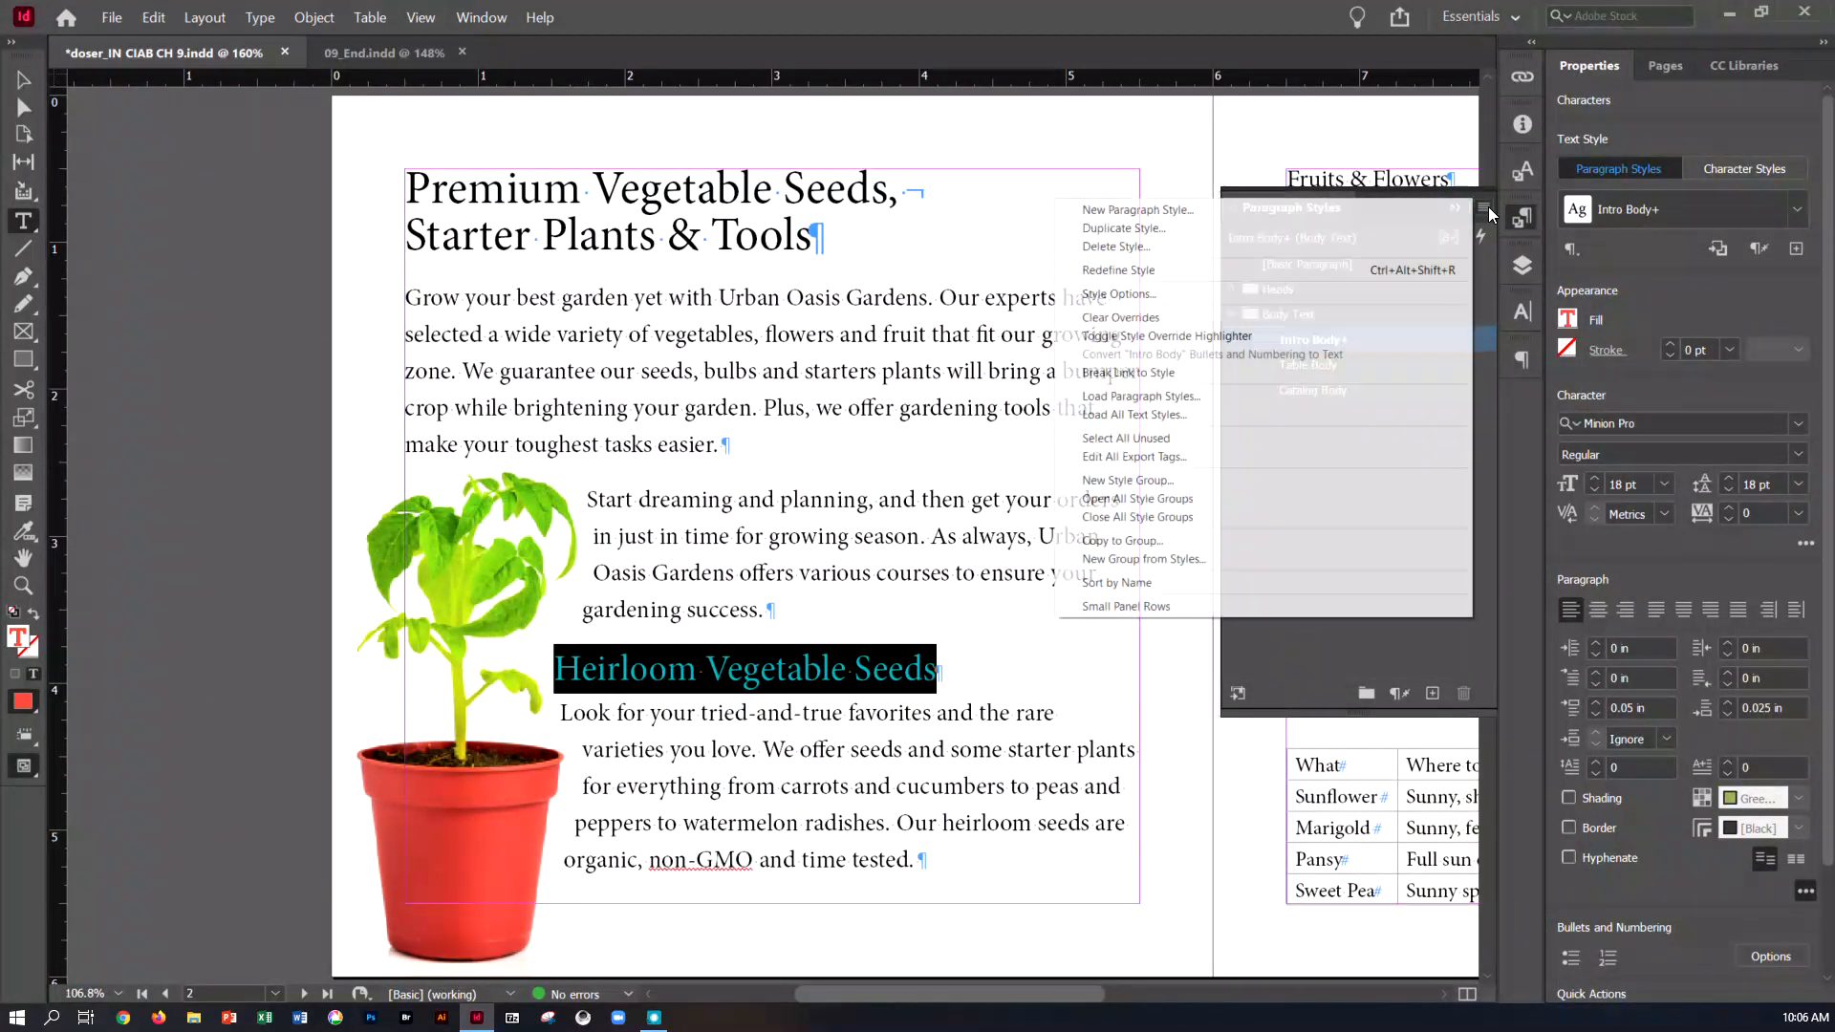
{"action": "left_click", "coordinate": [1230, 211]}
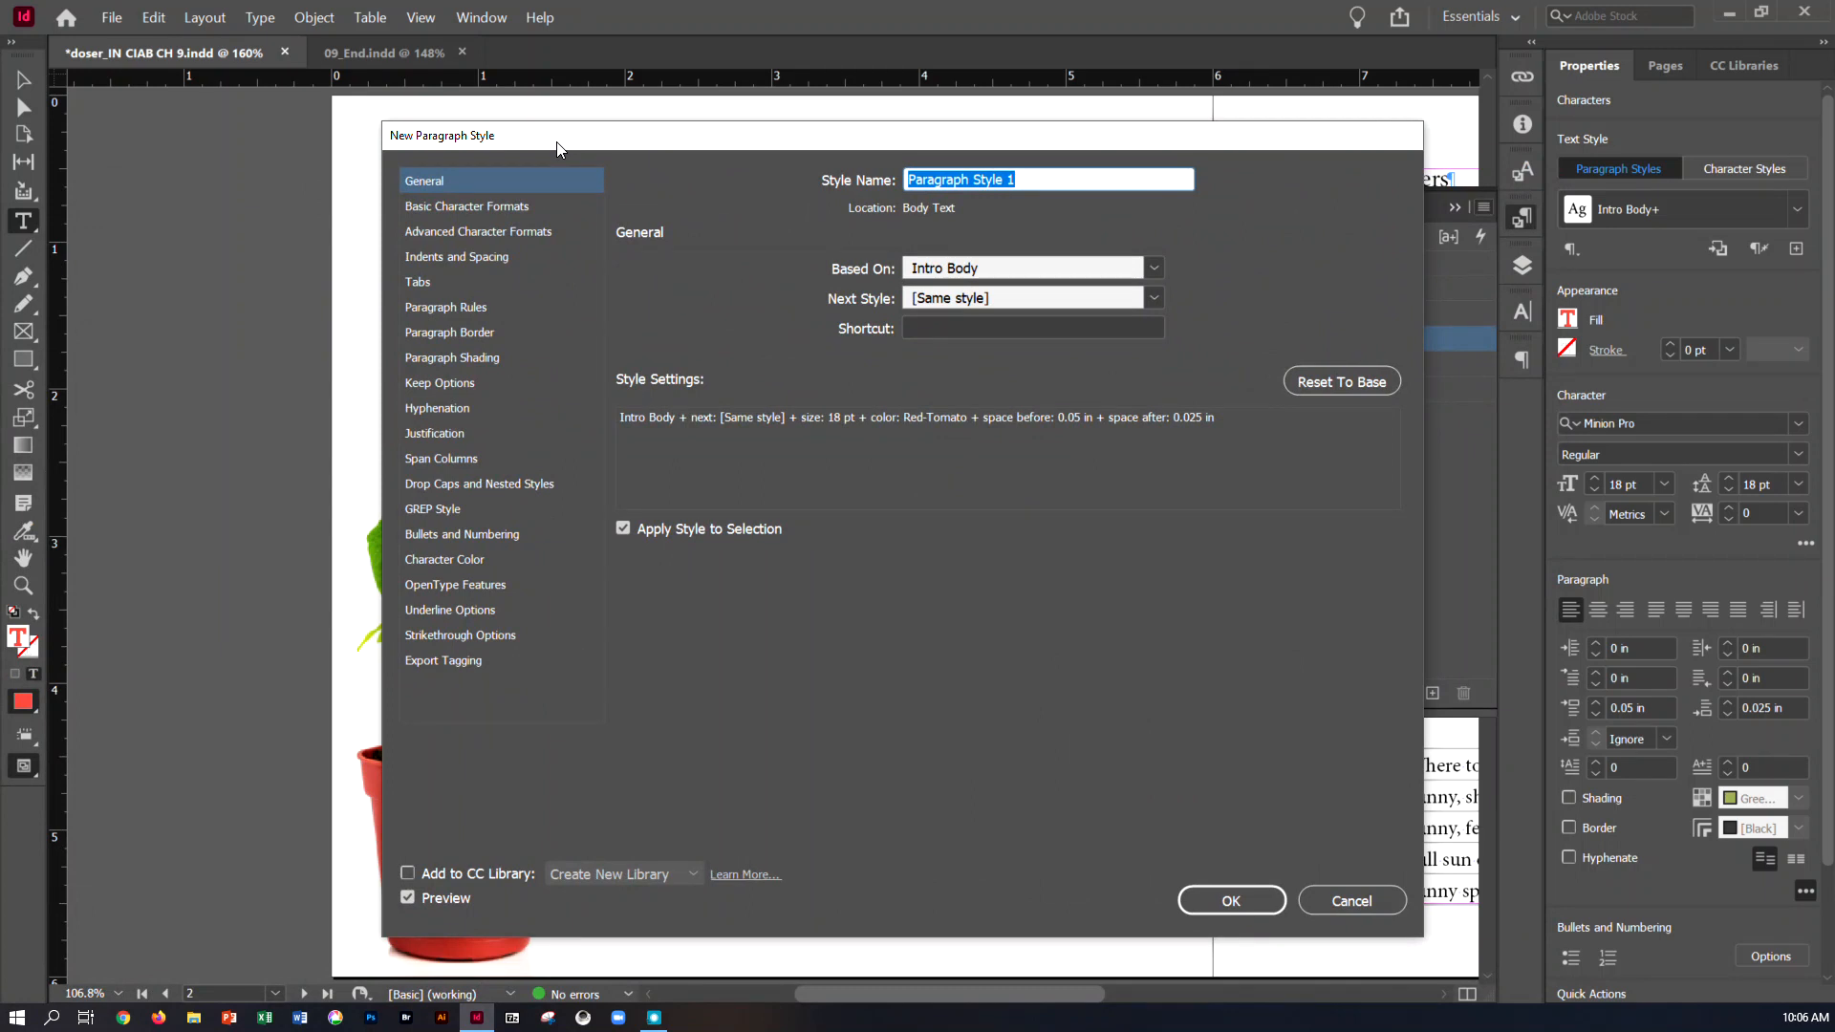
{"action": "type", "text": "Hea"}
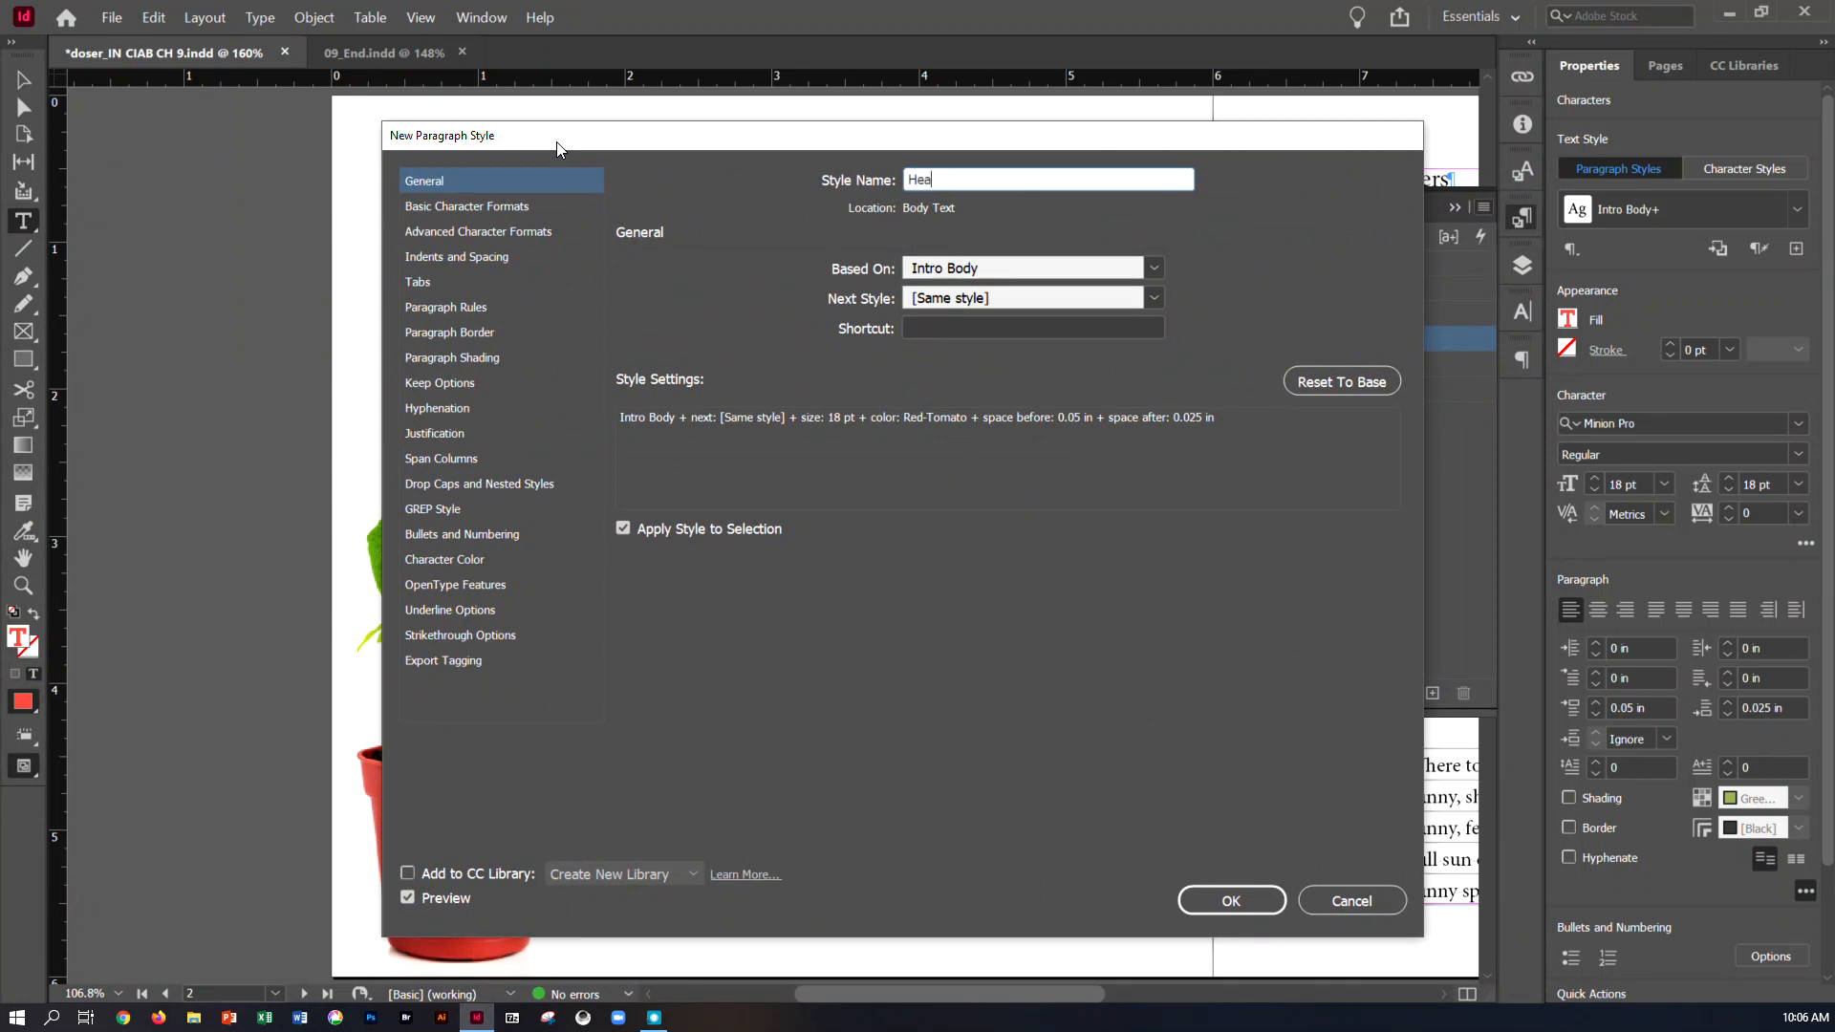
{"action": "type", "text": "d 2"}
{"action": "left_click", "coordinate": [1148, 272]}
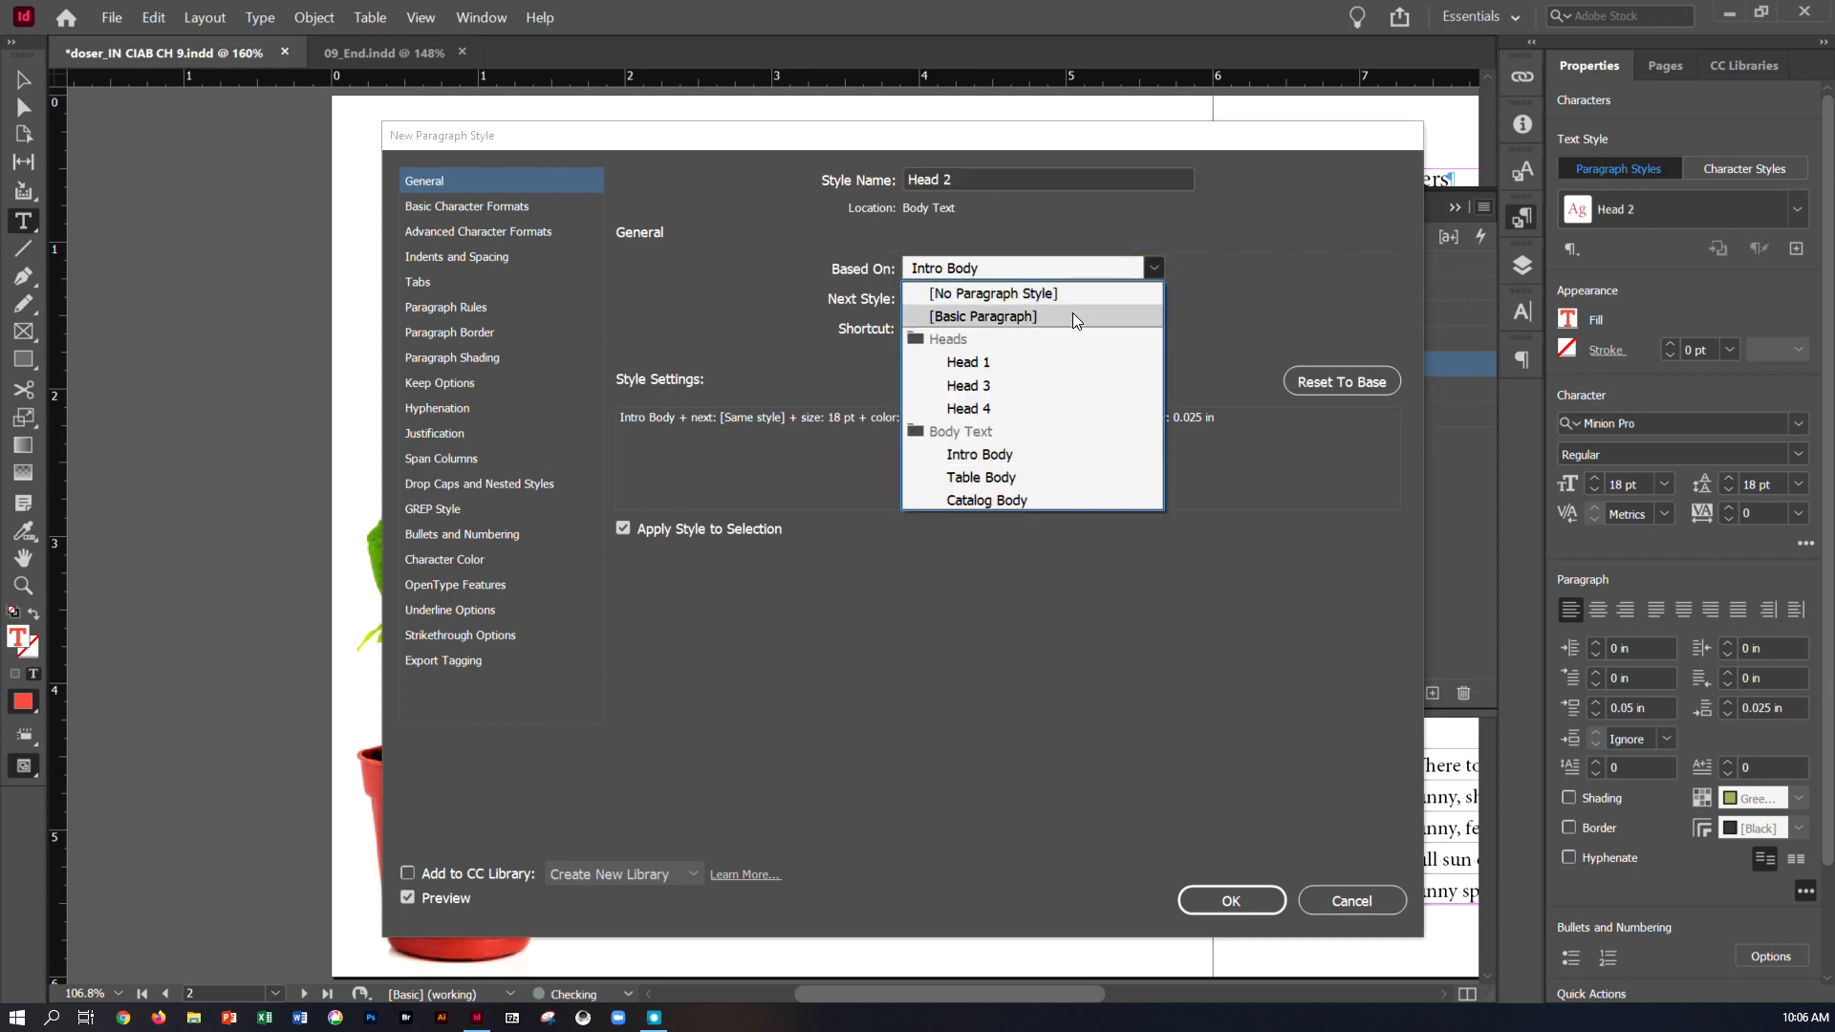
{"action": "left_click", "coordinate": [1020, 300]}
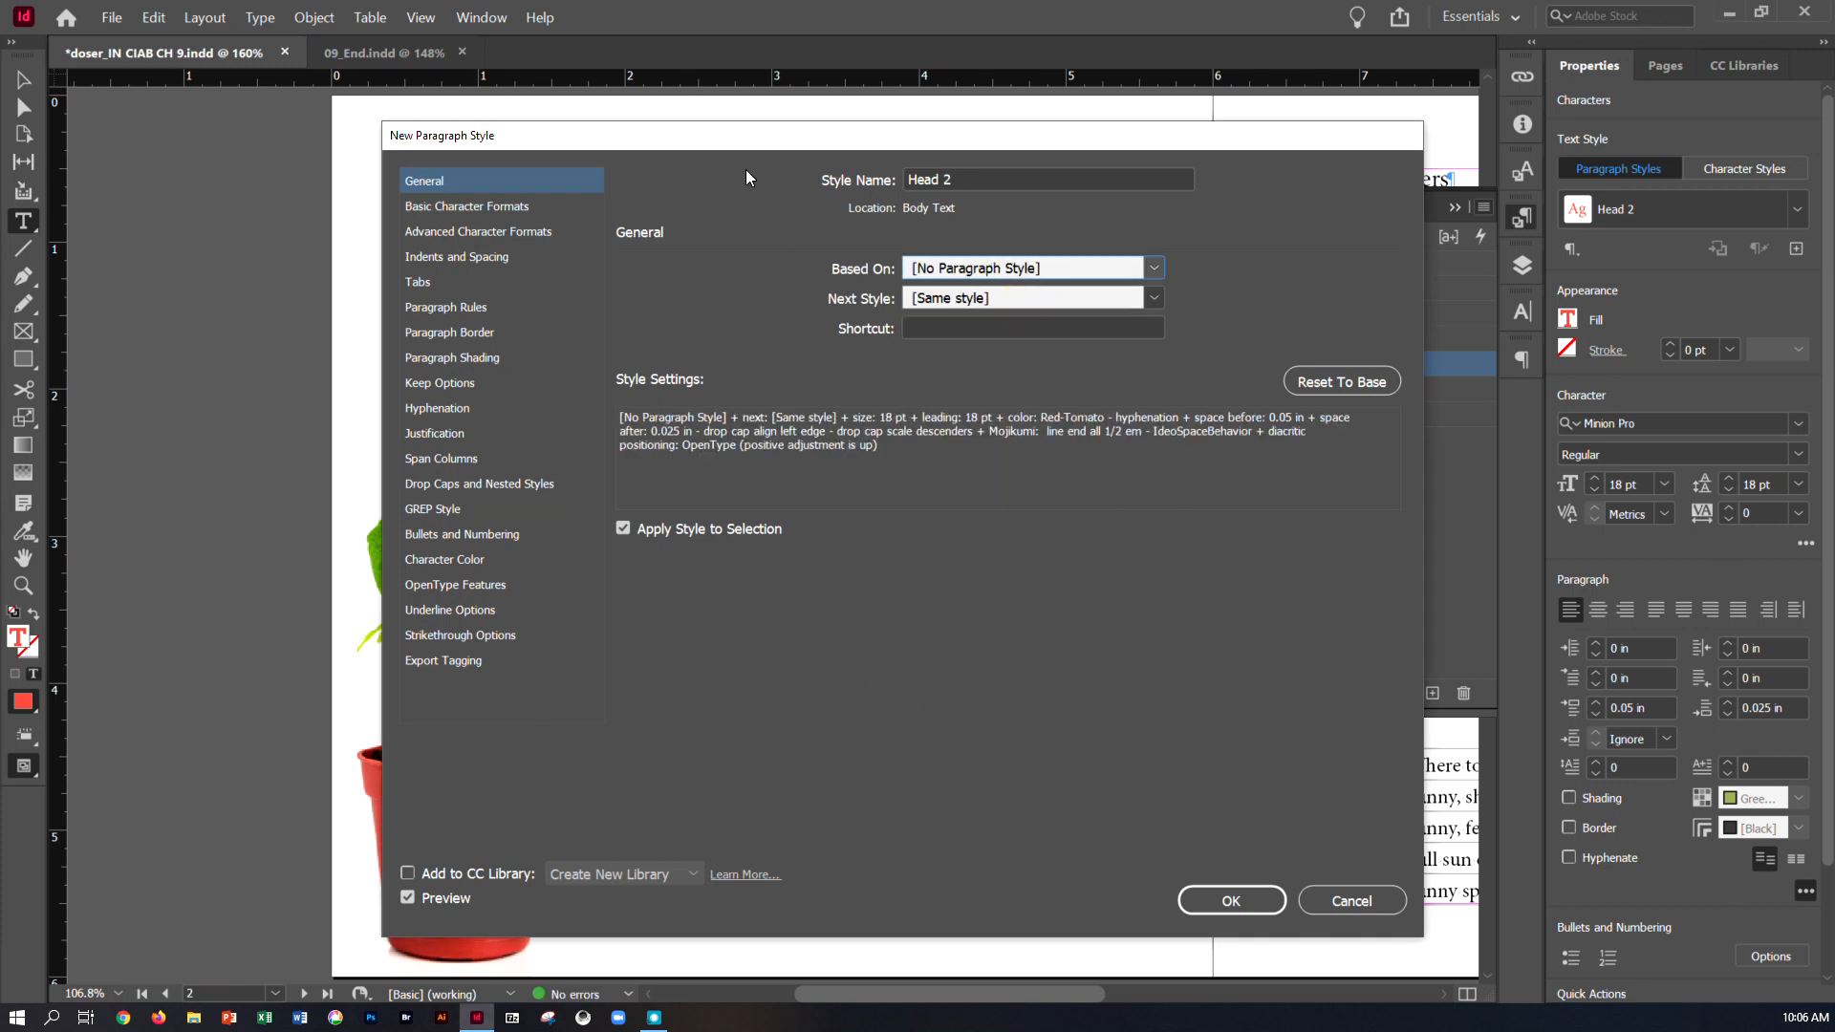
Set the Head 2 style's next style to Intro Body, assign it the shortcut Ctrl+Num 9, and save the style
{"action": "left_click_drag", "start_coordinate": [748, 143], "coordinate": [972, 131]}
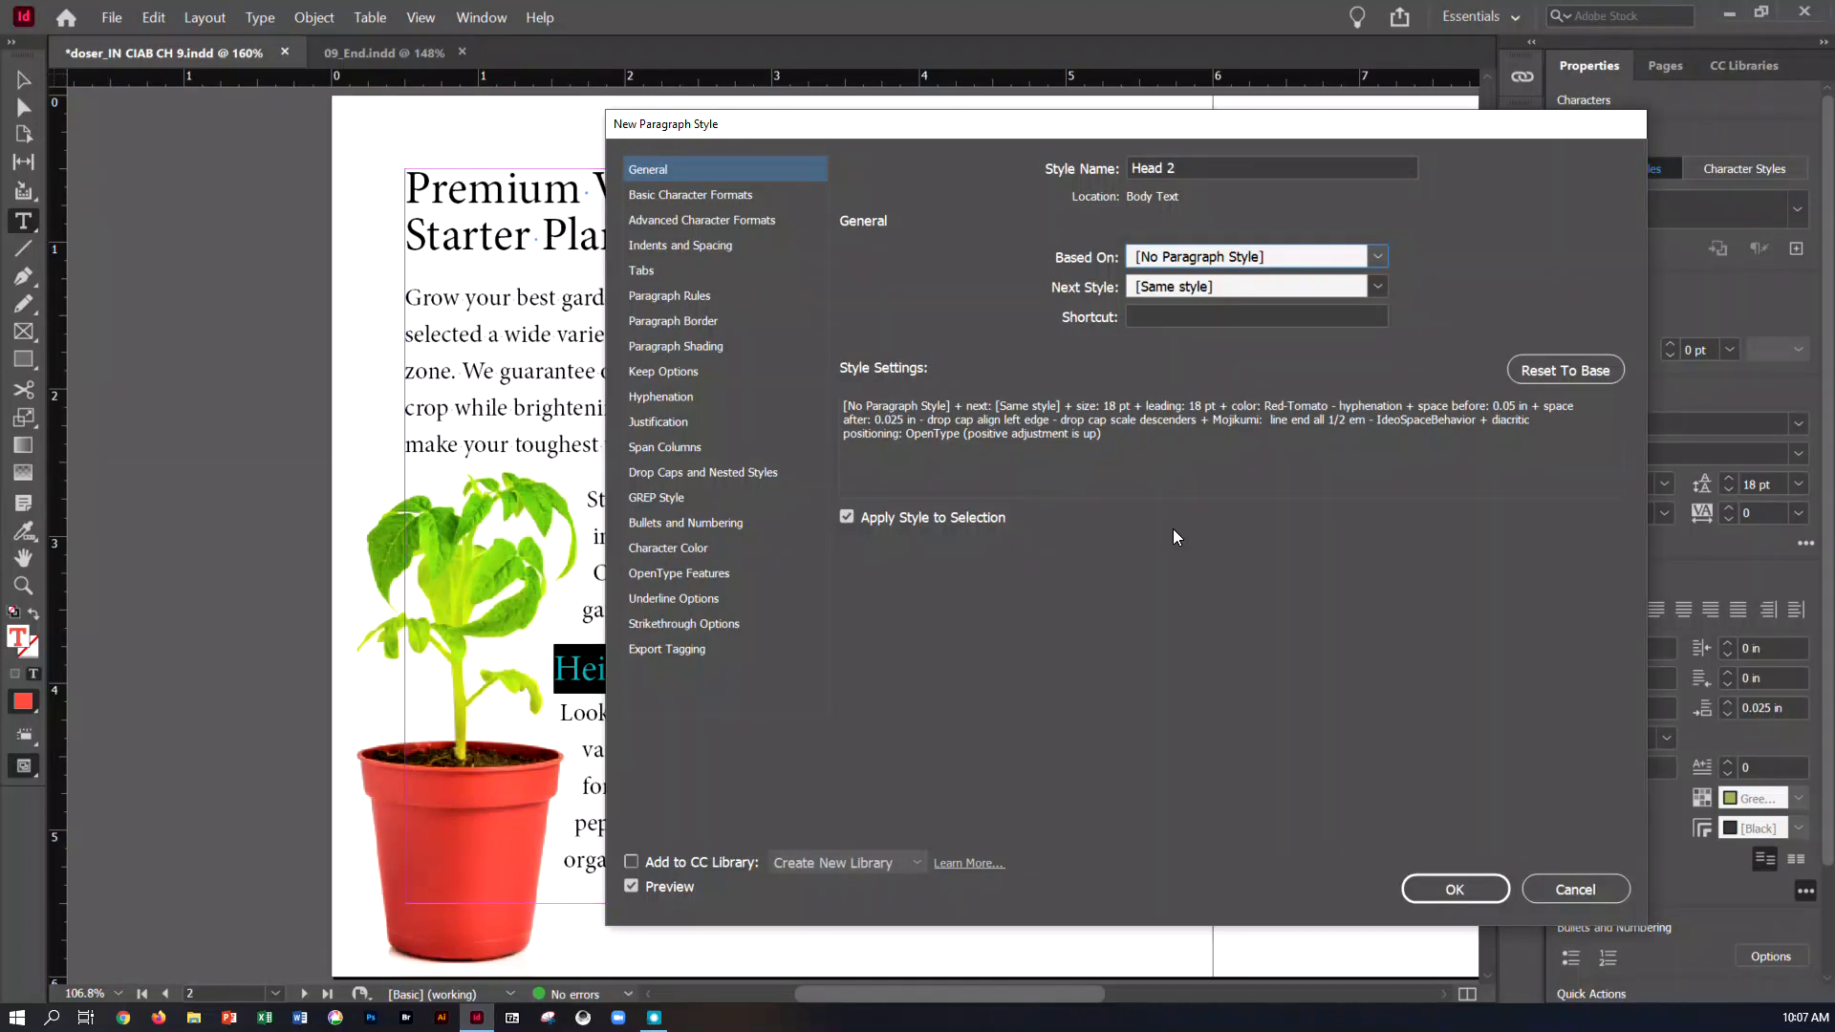
{"action": "left_click", "coordinate": [1185, 289]}
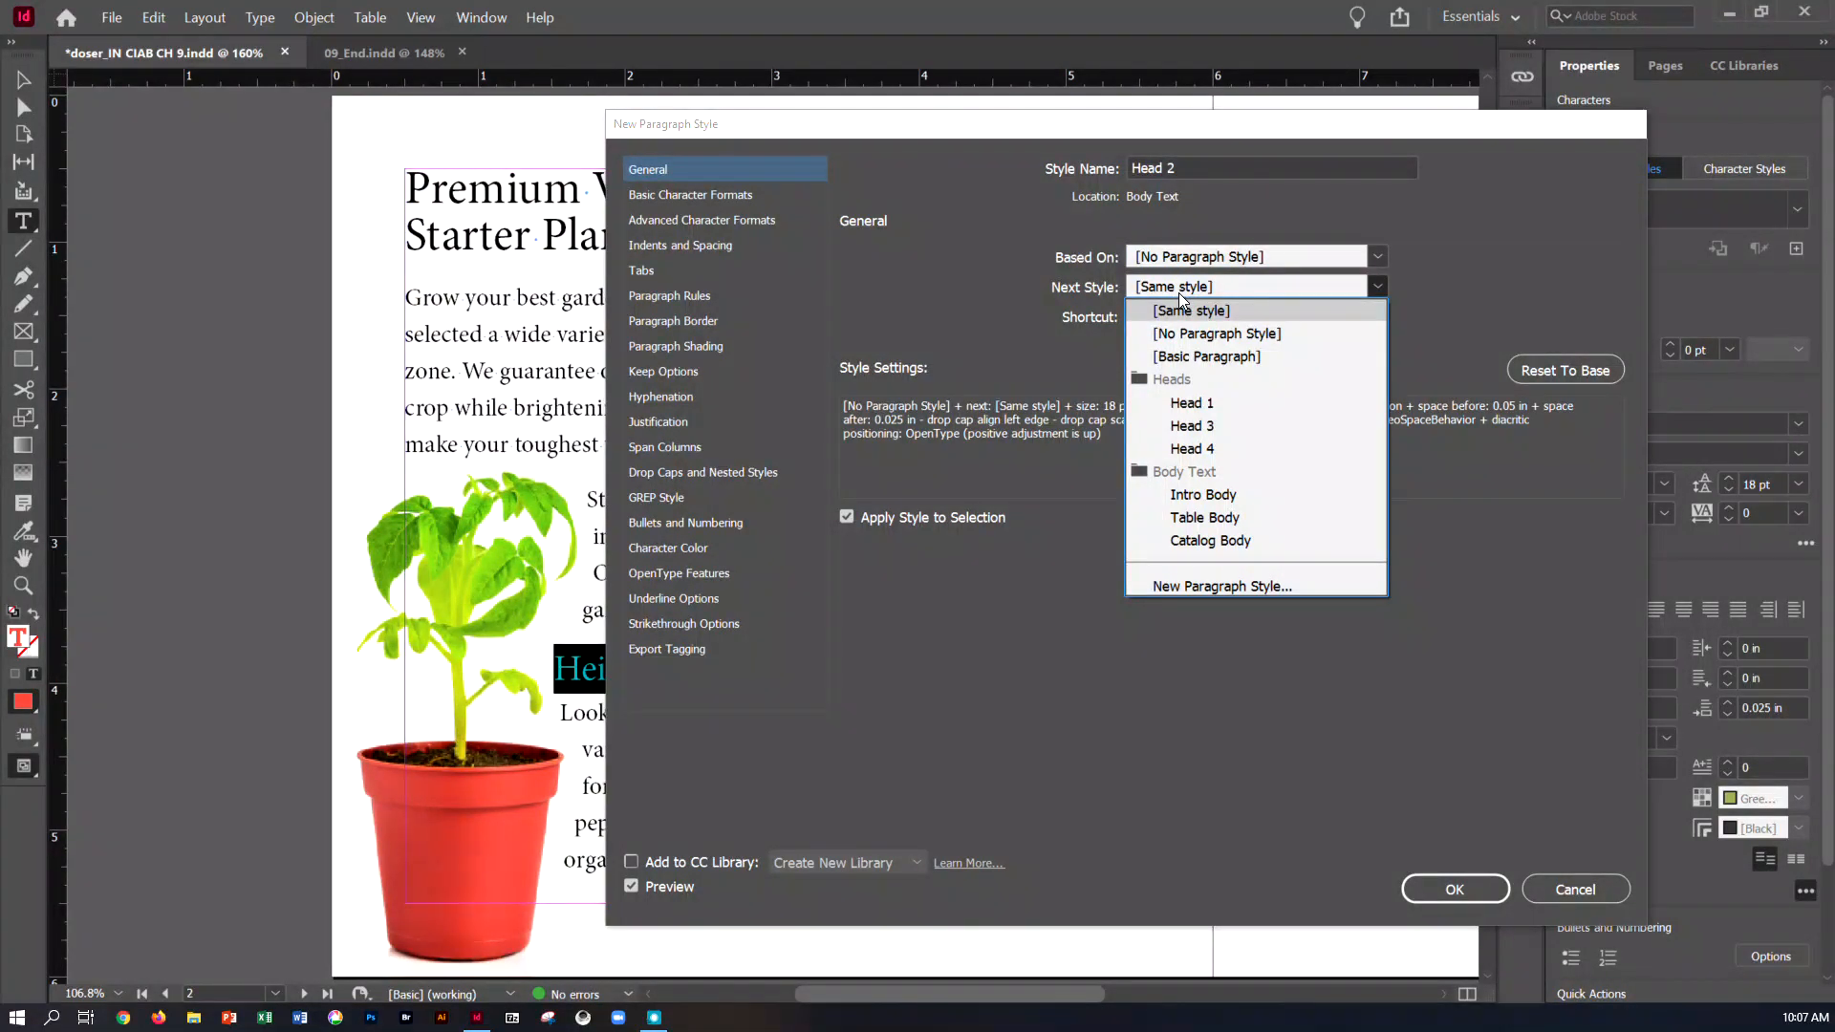
{"action": "left_click", "coordinate": [1246, 497]}
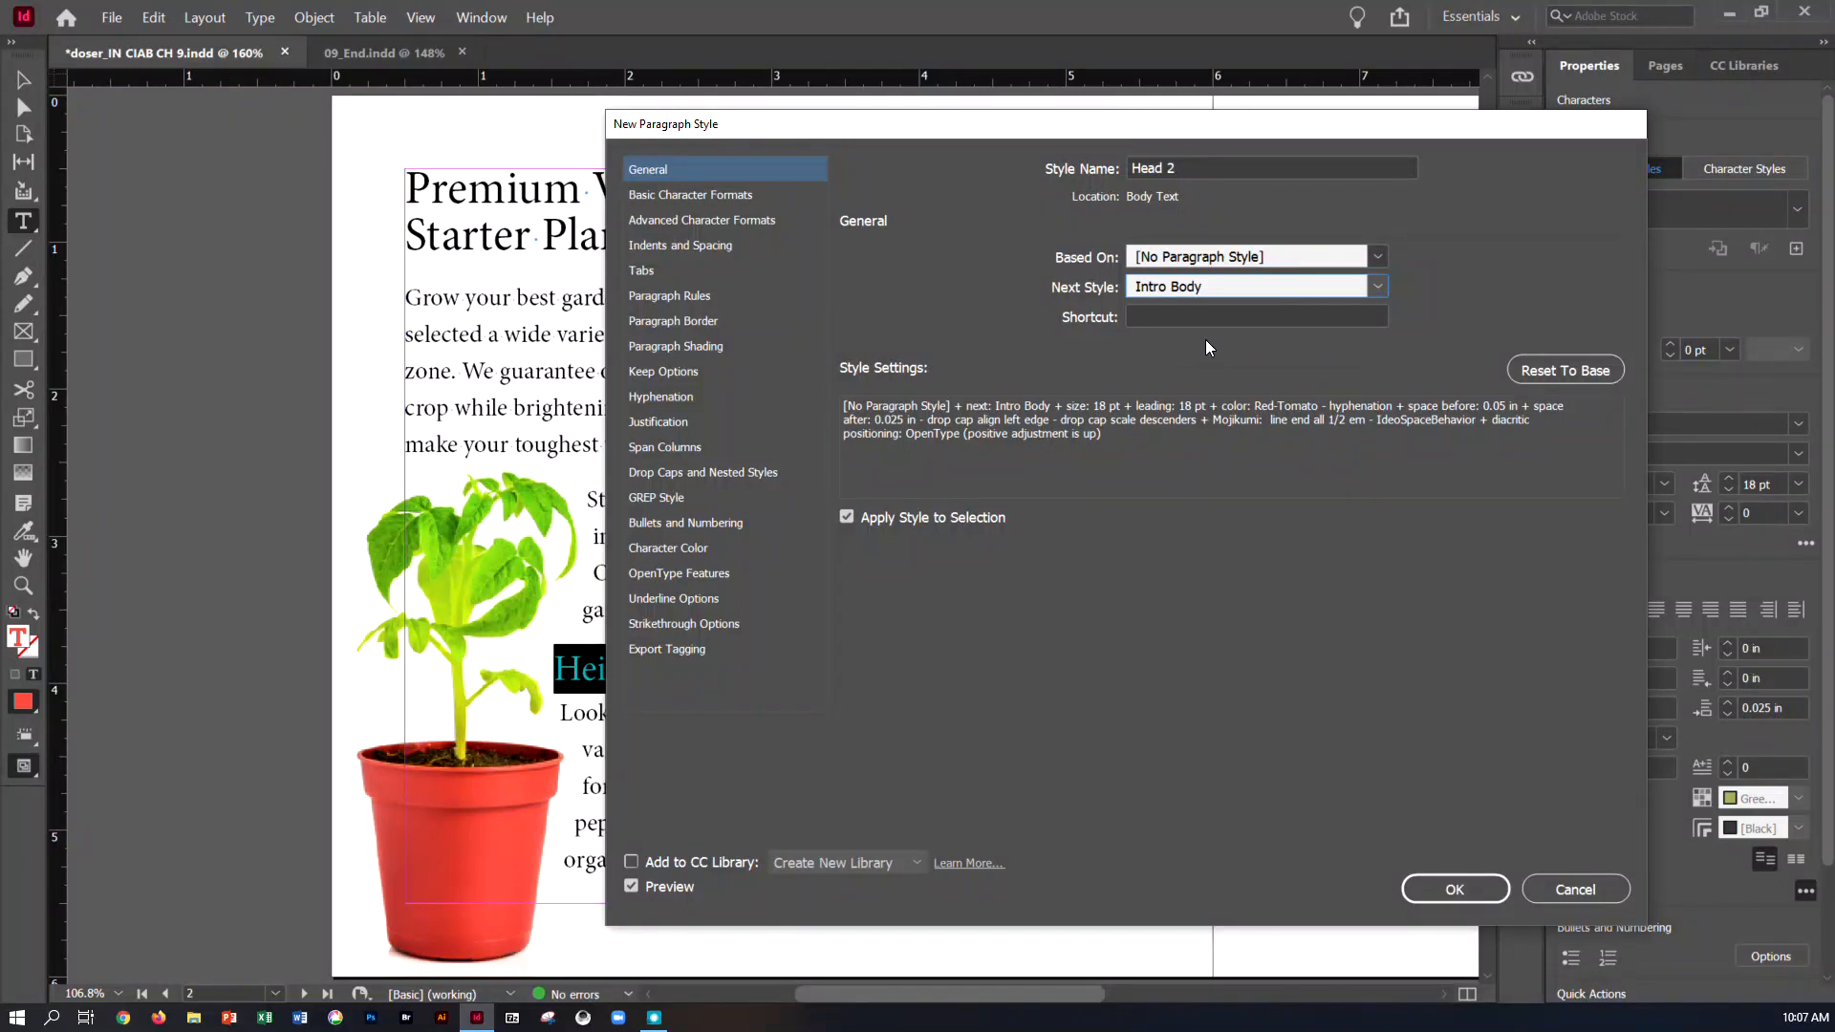
{"action": "left_click", "coordinate": [1277, 315]}
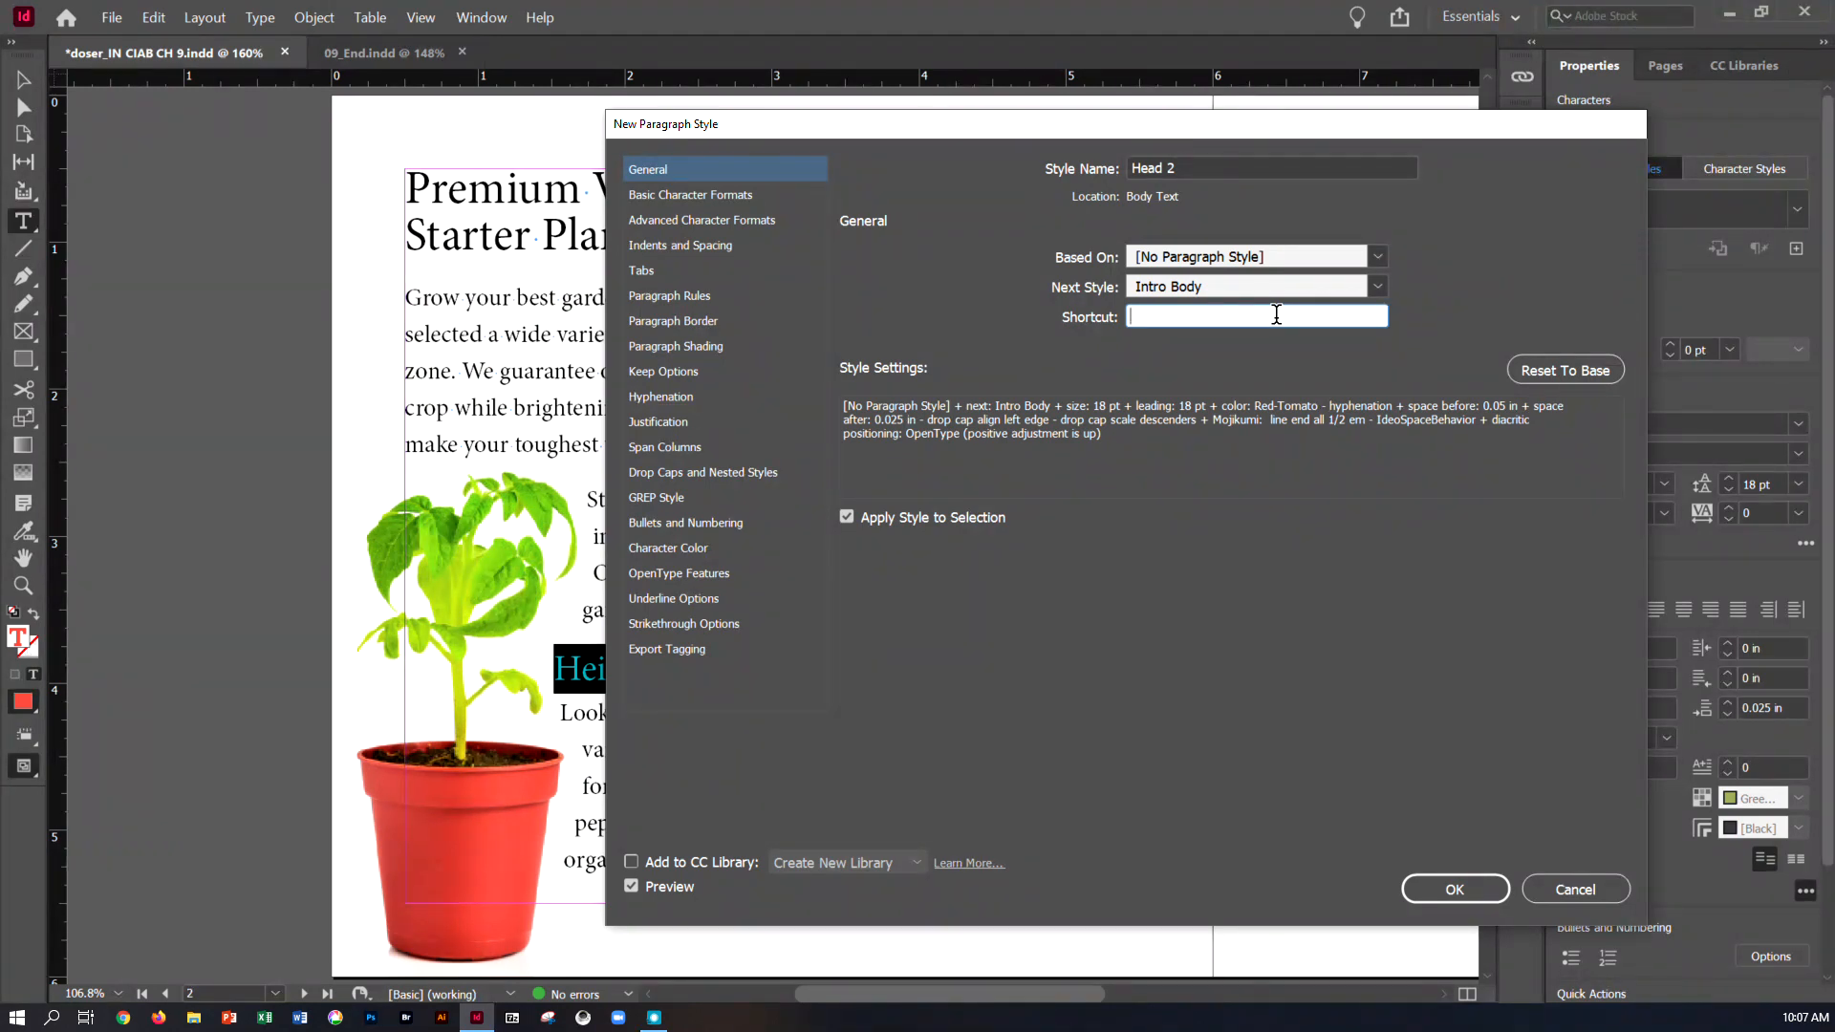
{"action": "key", "text": "ctrl+KP_9"}
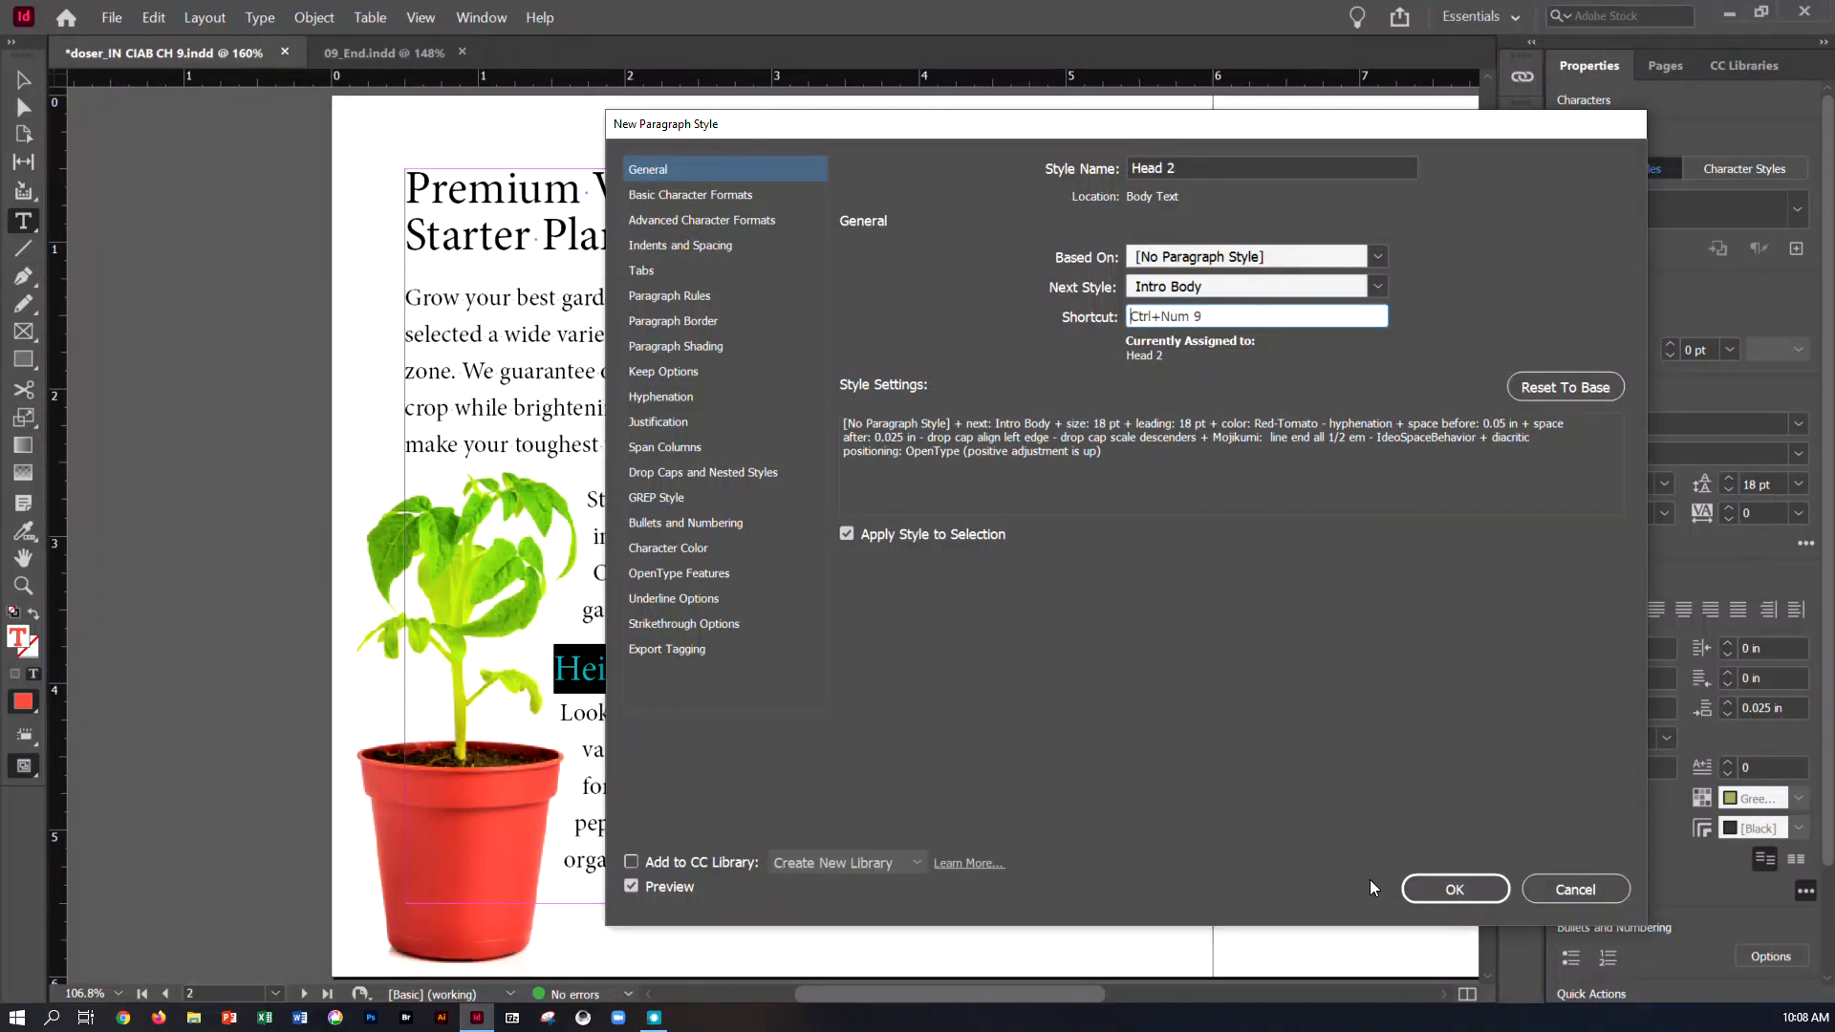
{"action": "left_click", "coordinate": [1431, 890]}
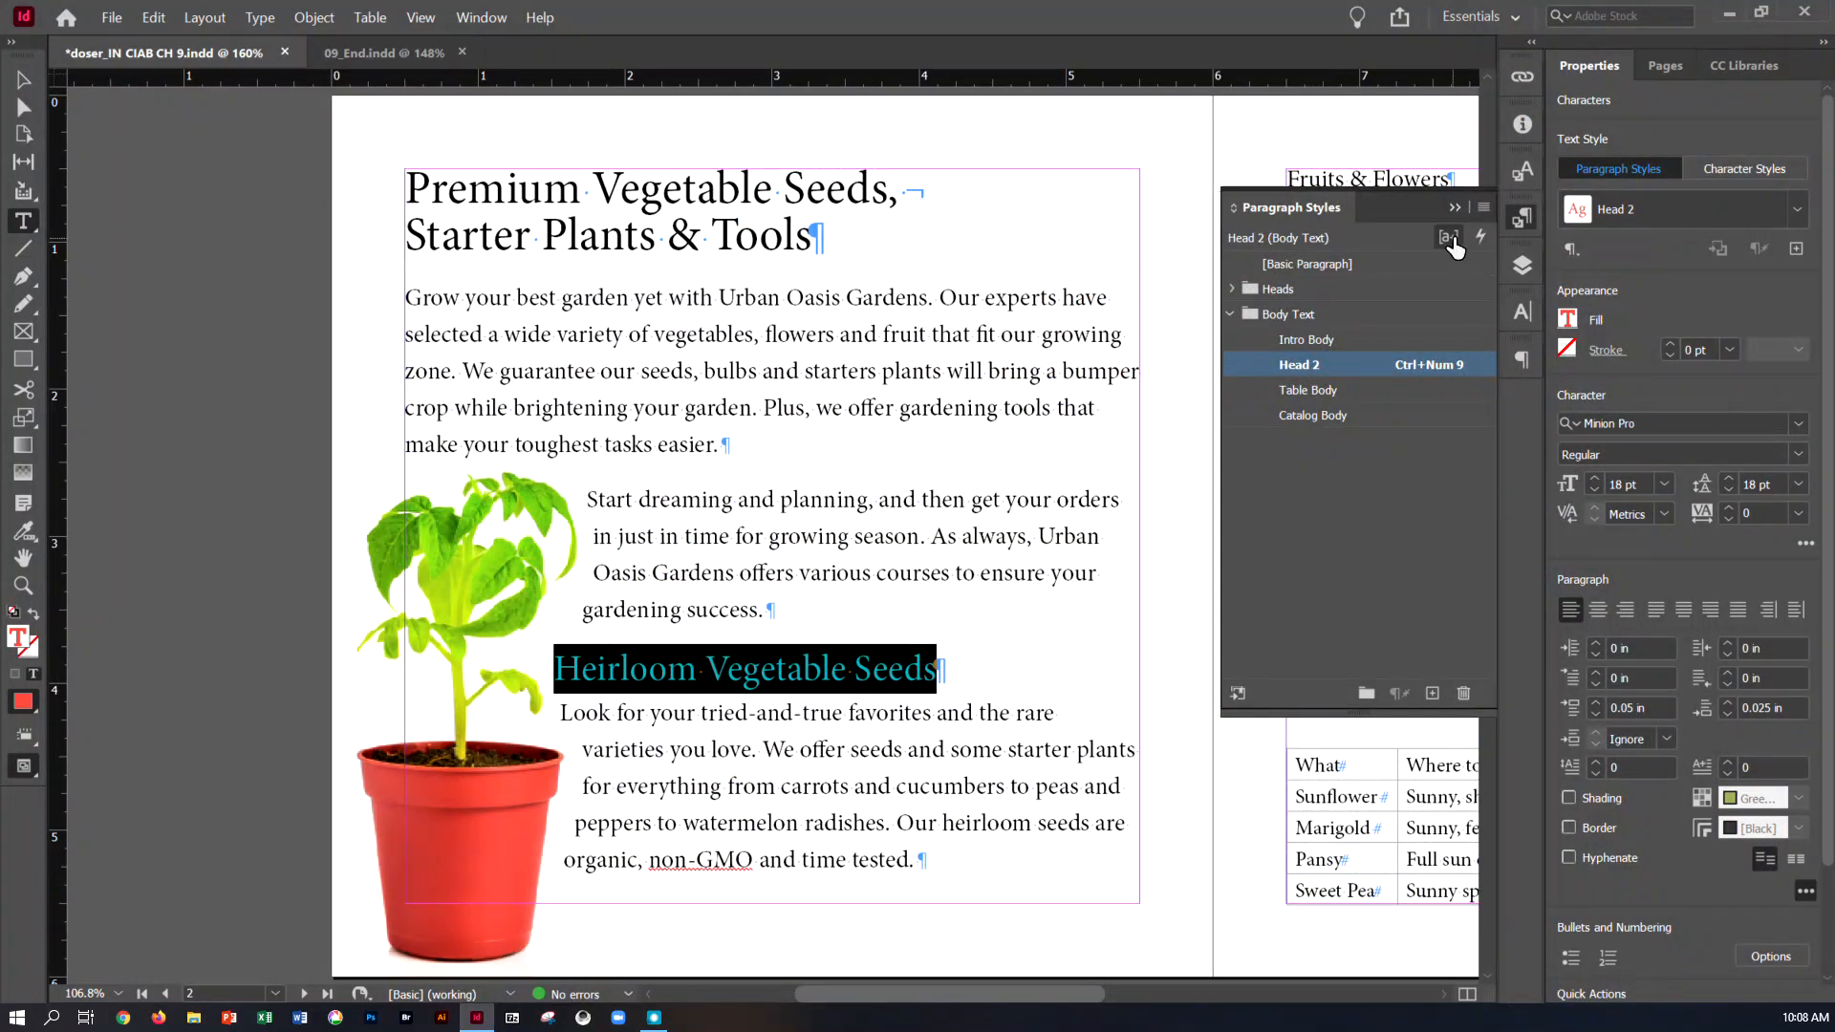
Apply the Head 2 paragraph style to the "Fruits & Flowers" and "Tools & Accessories" headings on page 3
{"action": "left_click_drag", "start_coordinate": [904, 988], "coordinate": [1002, 992]}
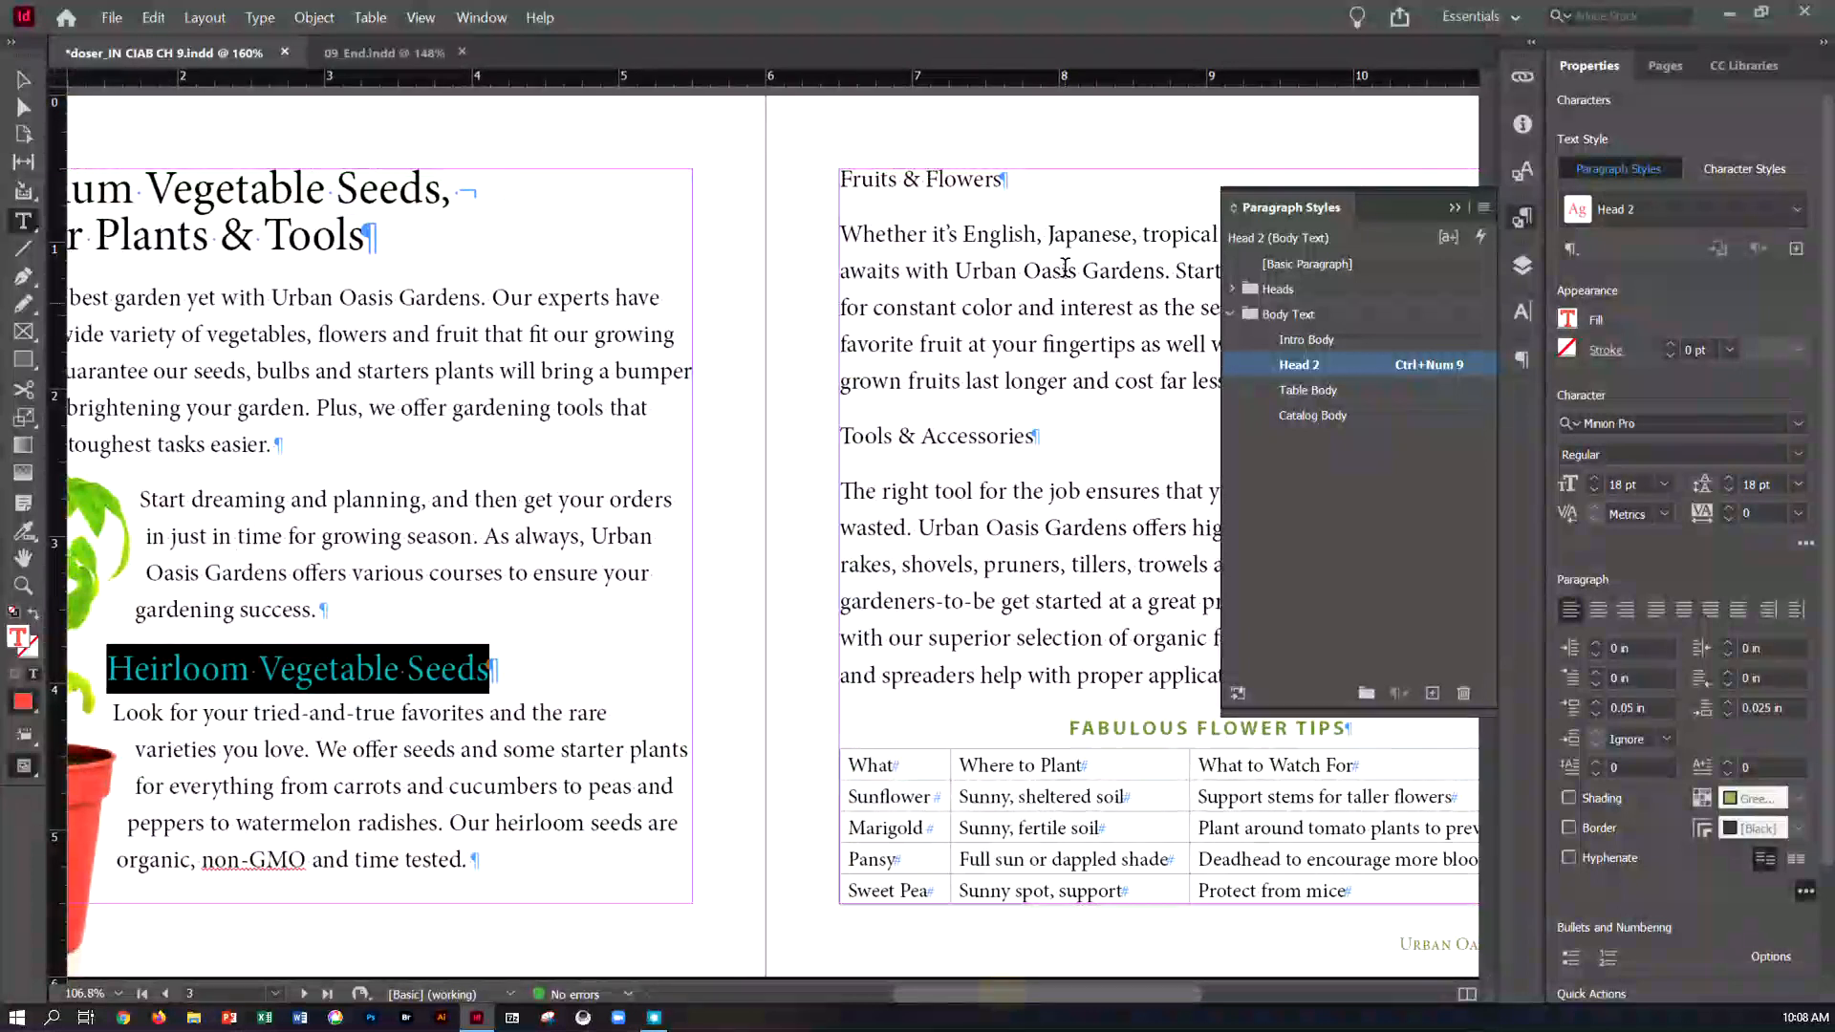
{"action": "left_click", "coordinate": [984, 181]}
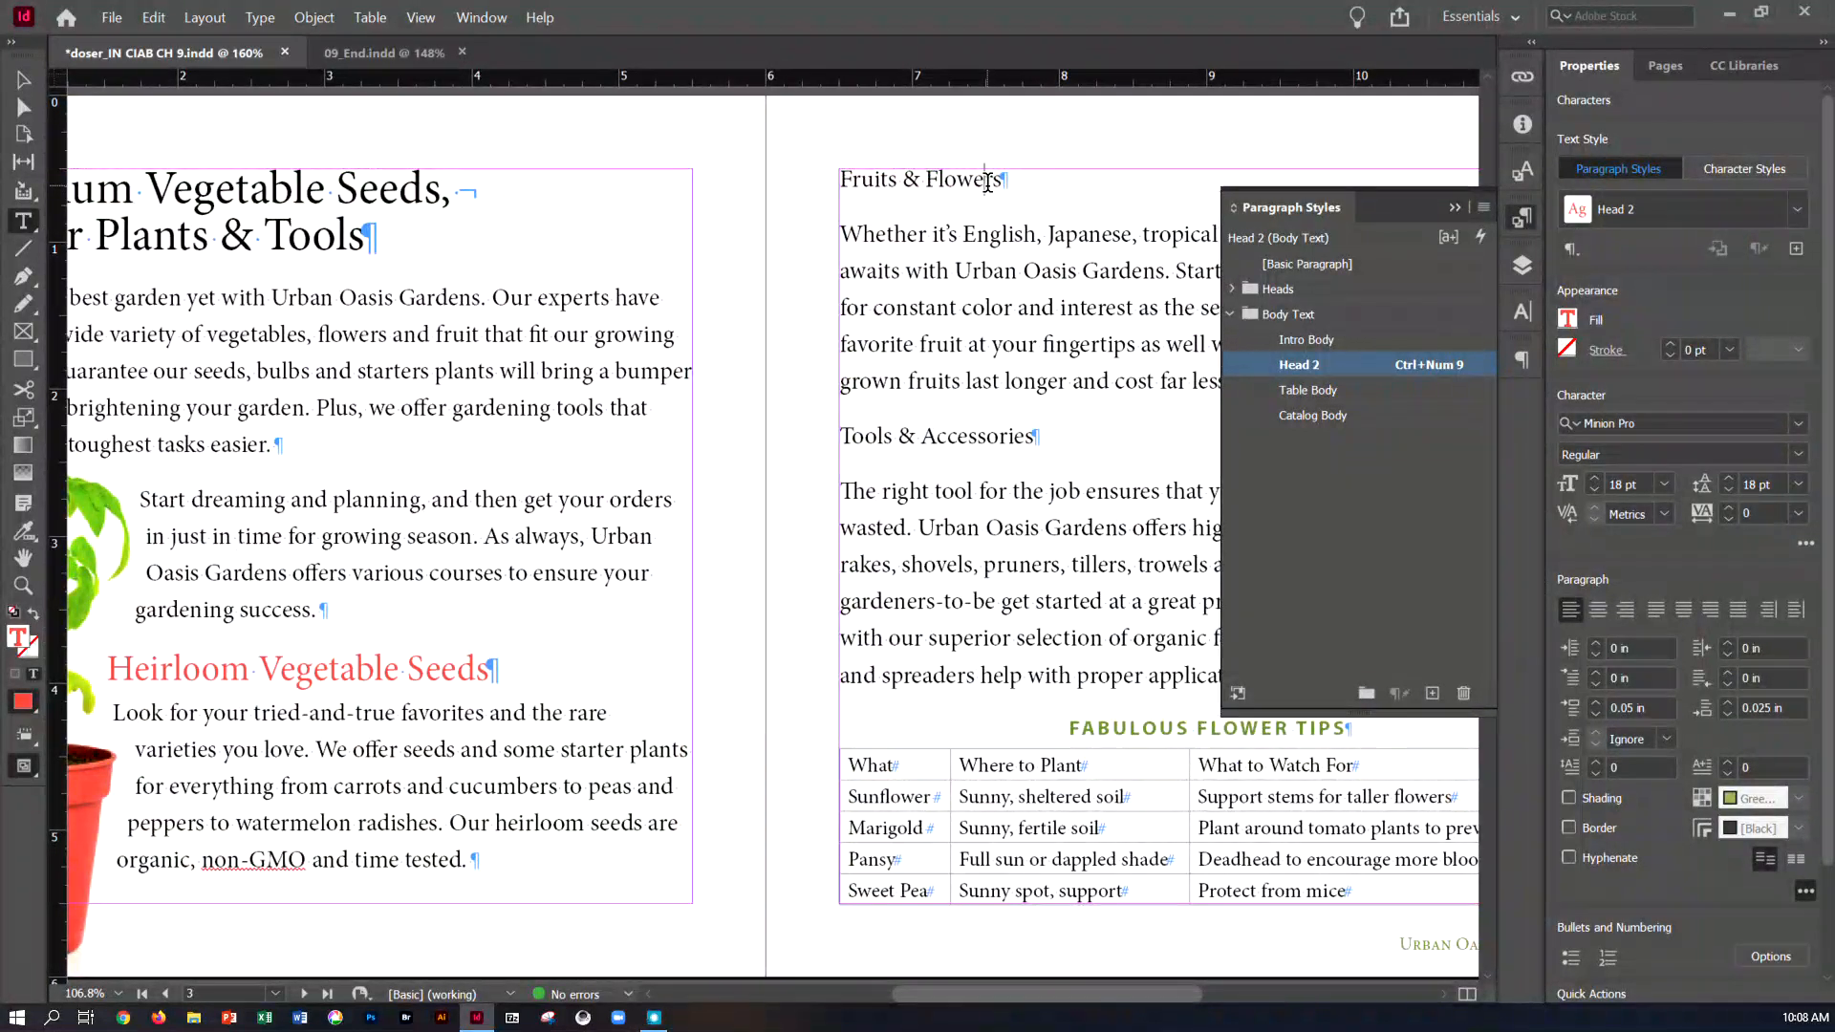
{"action": "left_click", "coordinate": [1305, 364]}
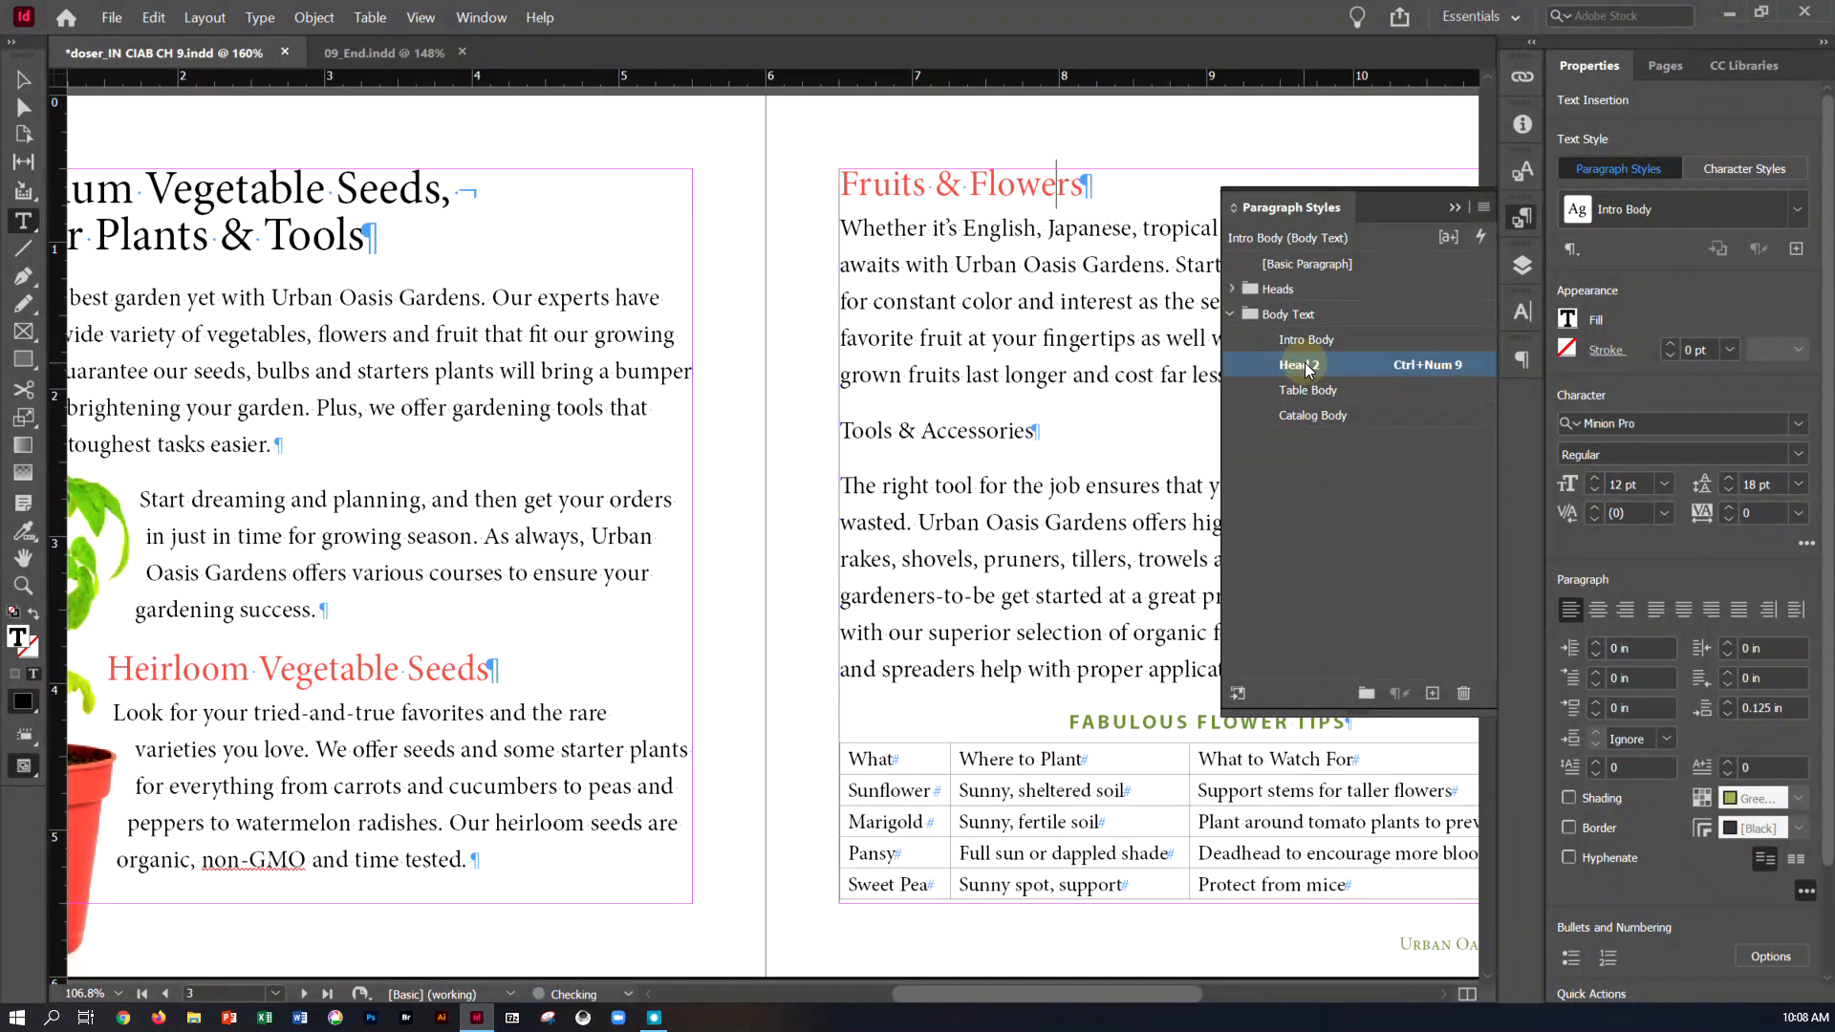
{"action": "left_click", "coordinate": [979, 429]}
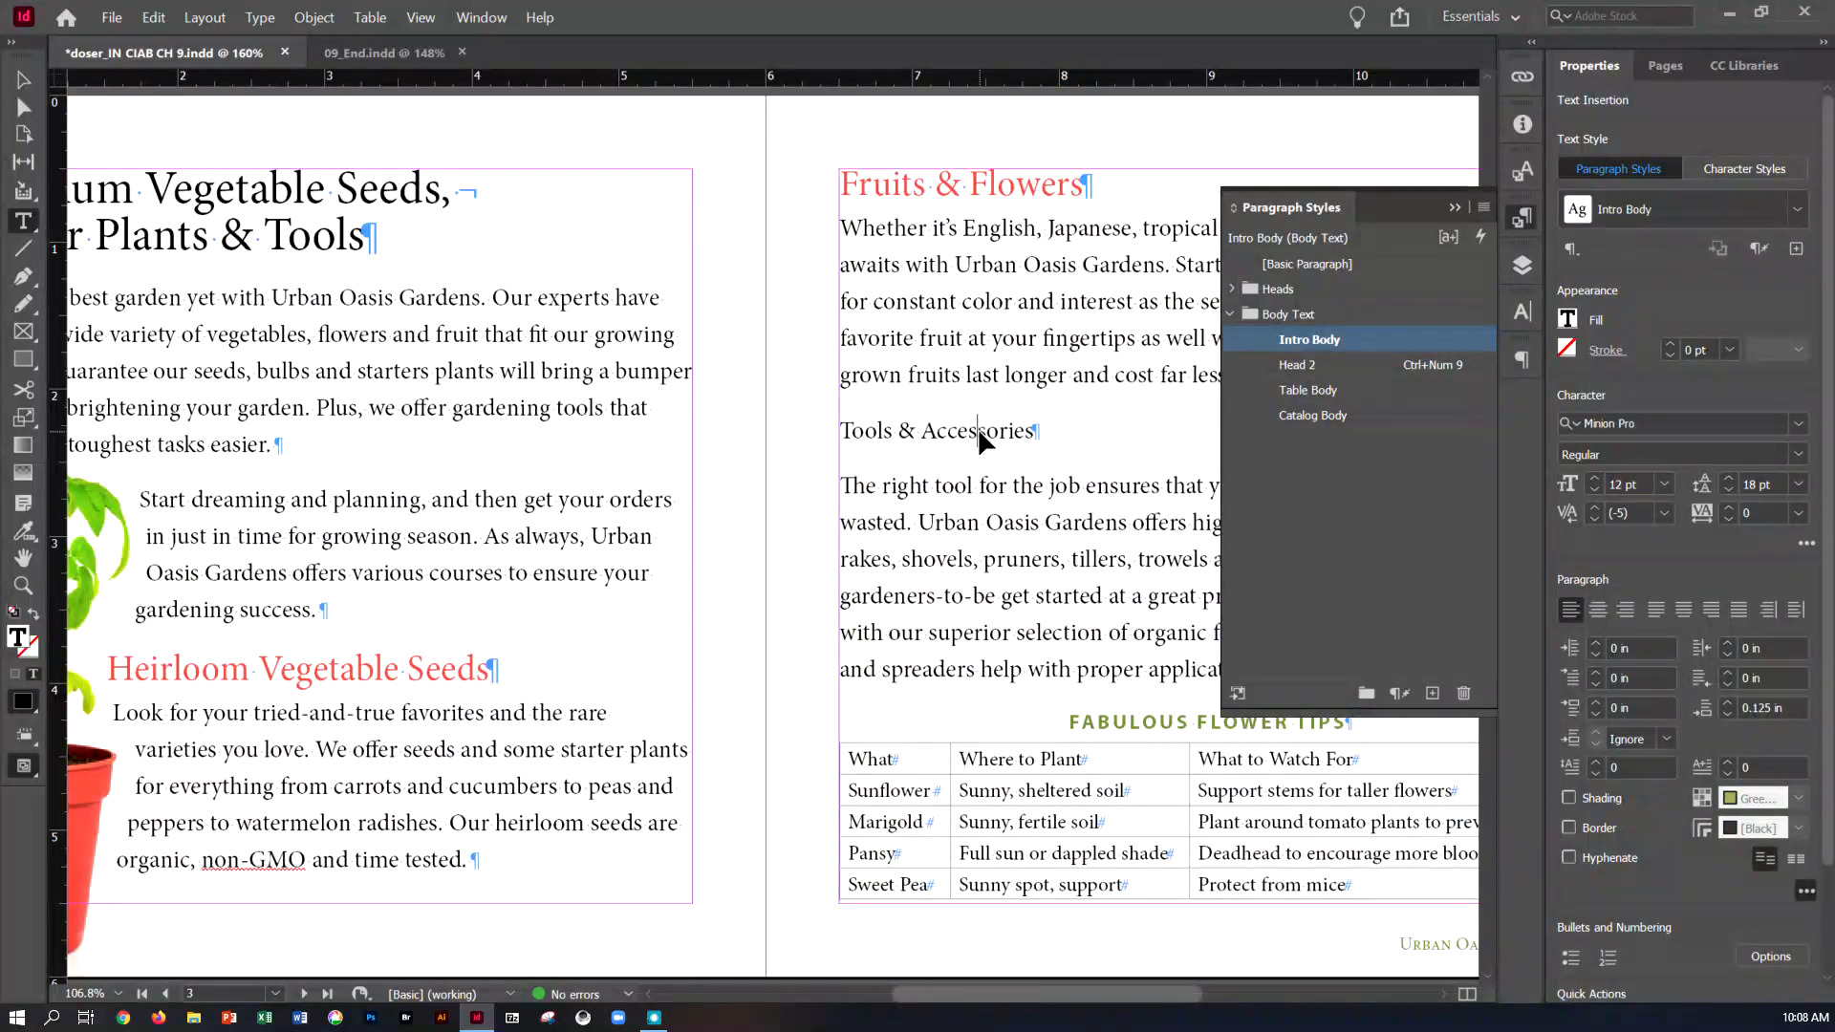
{"action": "key", "text": "ctrl+KP_9"}
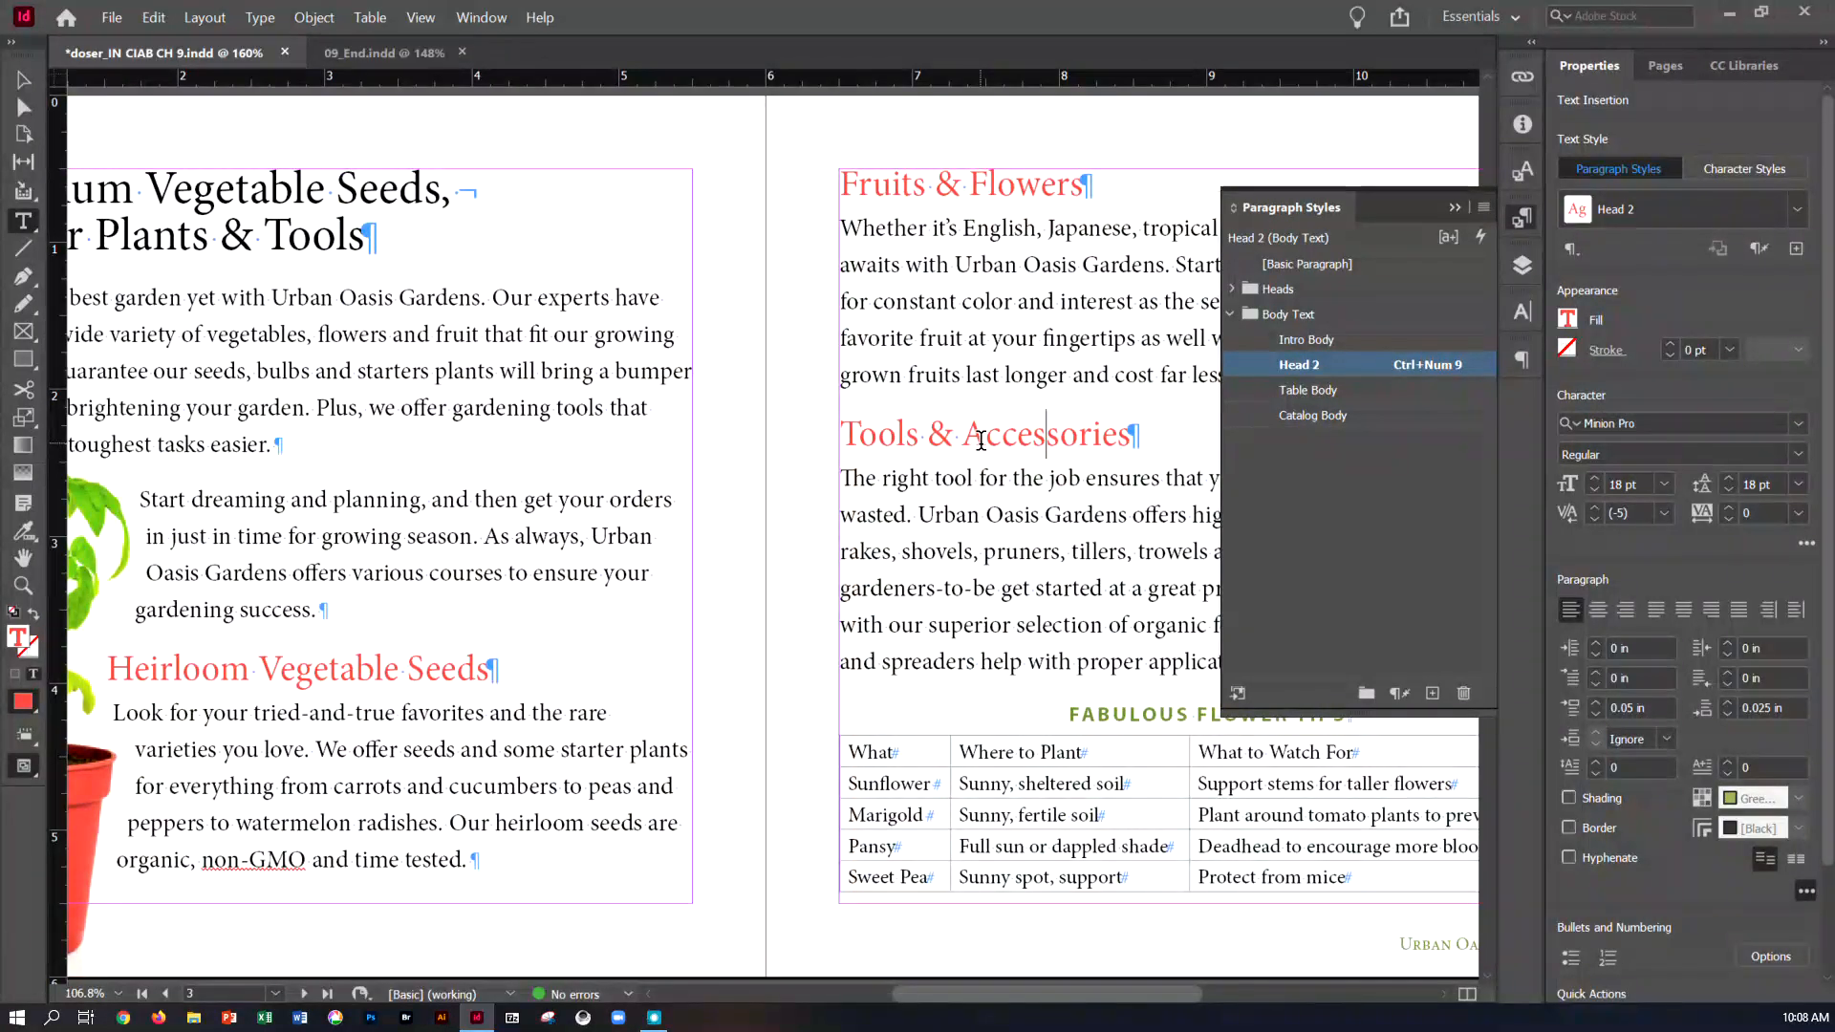
Save the document, deselect the text, and switch to the Selection tool
{"action": "scroll", "coordinate": [980, 440], "scroll_direction": "down", "scroll_amount": 10}
{"action": "scroll", "coordinate": [981, 441], "scroll_direction": "up", "scroll_amount": 5}
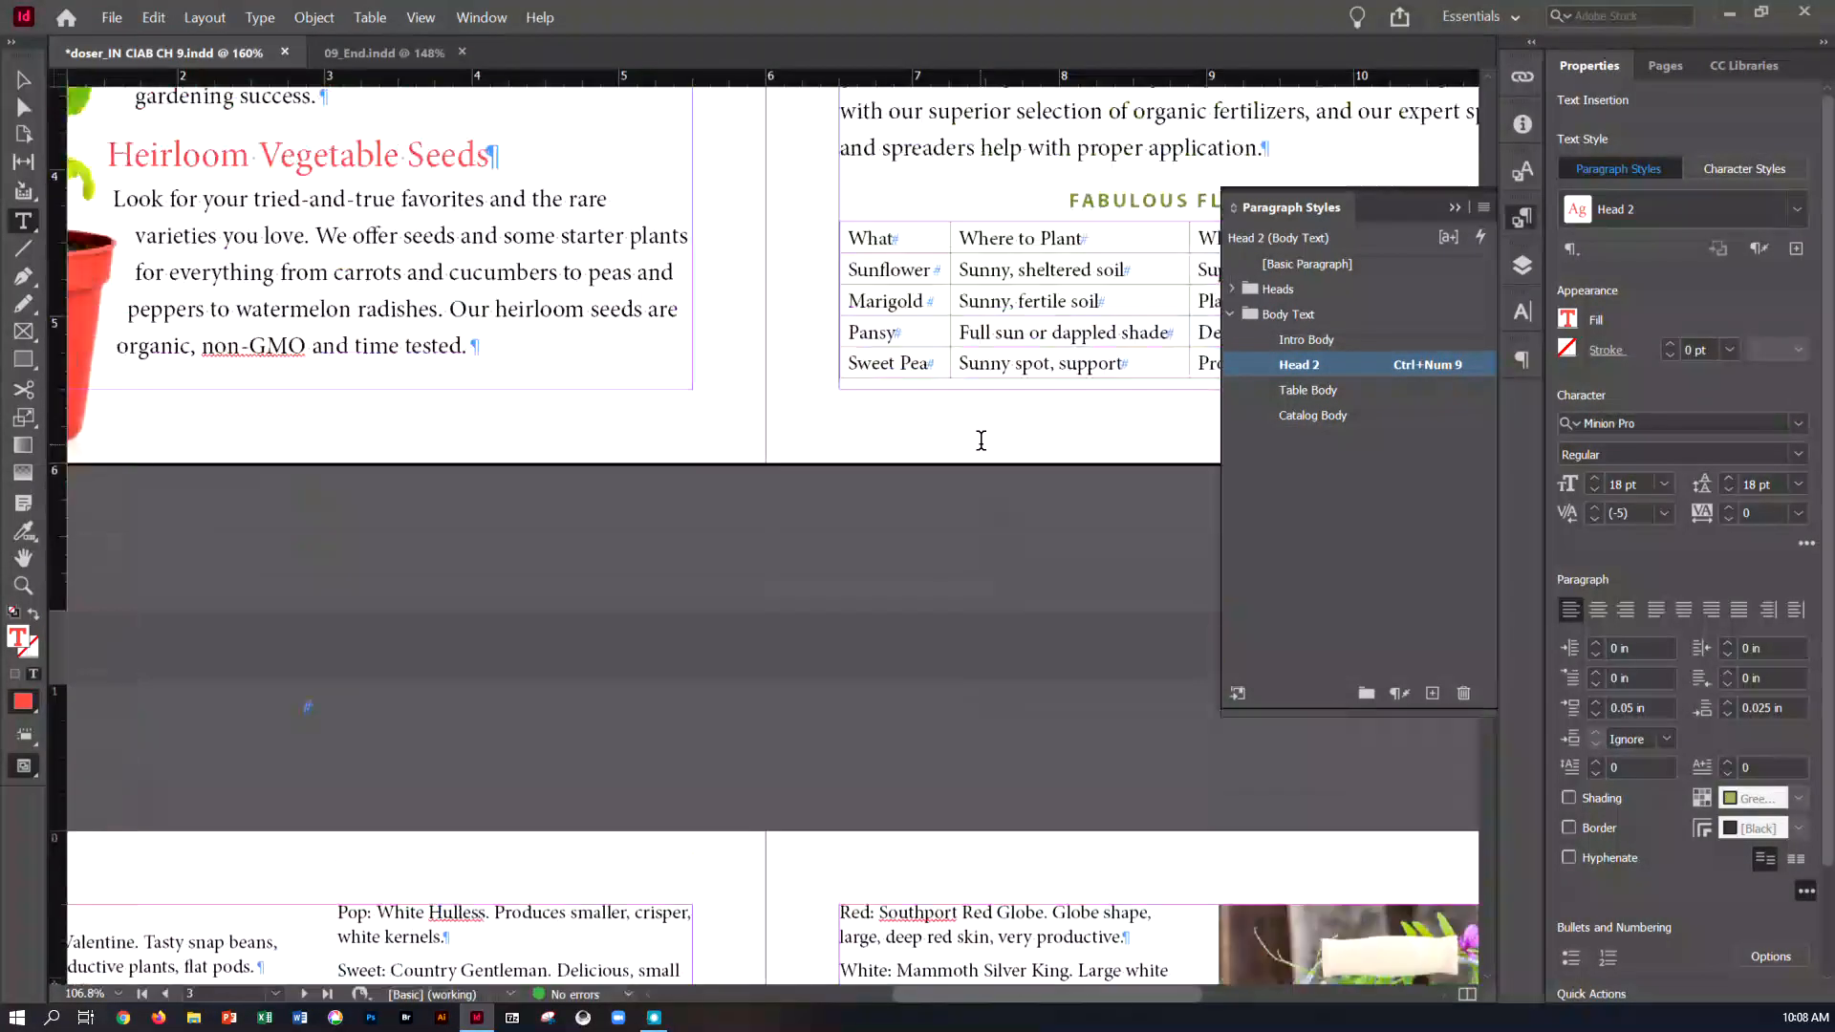
{"action": "scroll", "coordinate": [981, 440], "scroll_direction": "up", "scroll_amount": 5}
{"action": "key", "text": "ctrl+s"}
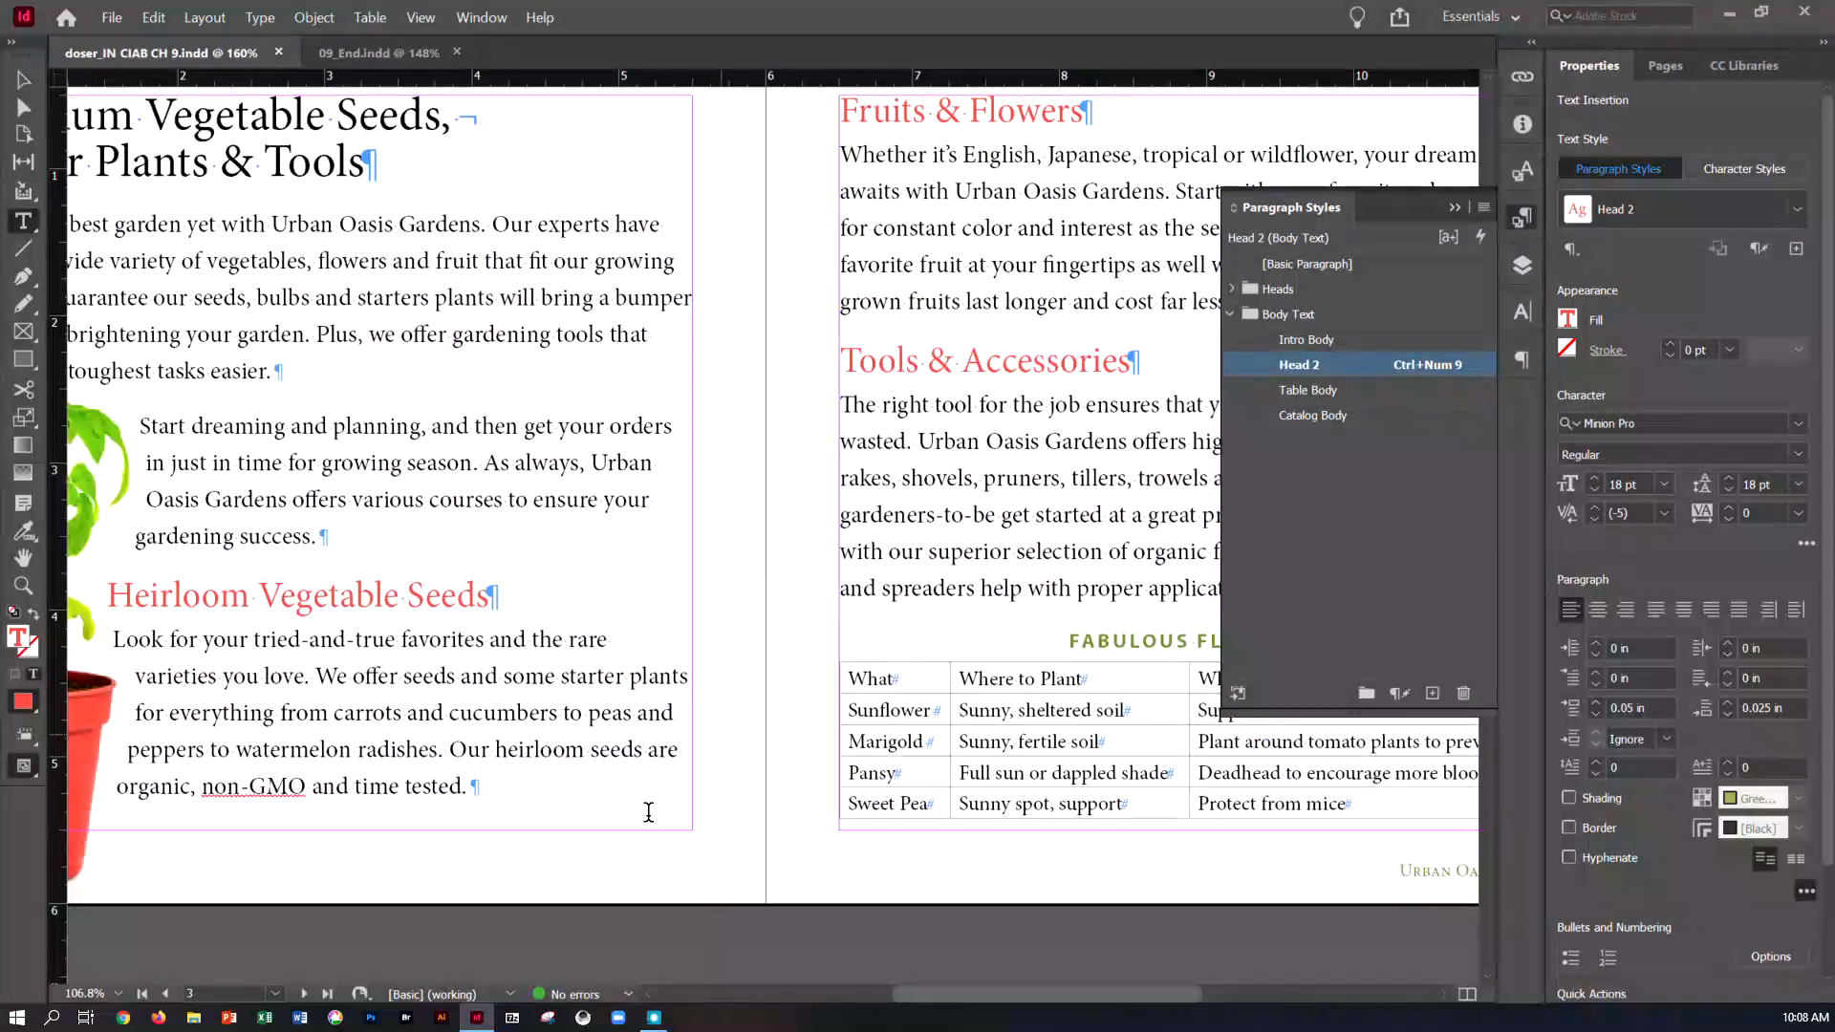
{"action": "left_click", "coordinate": [638, 945]}
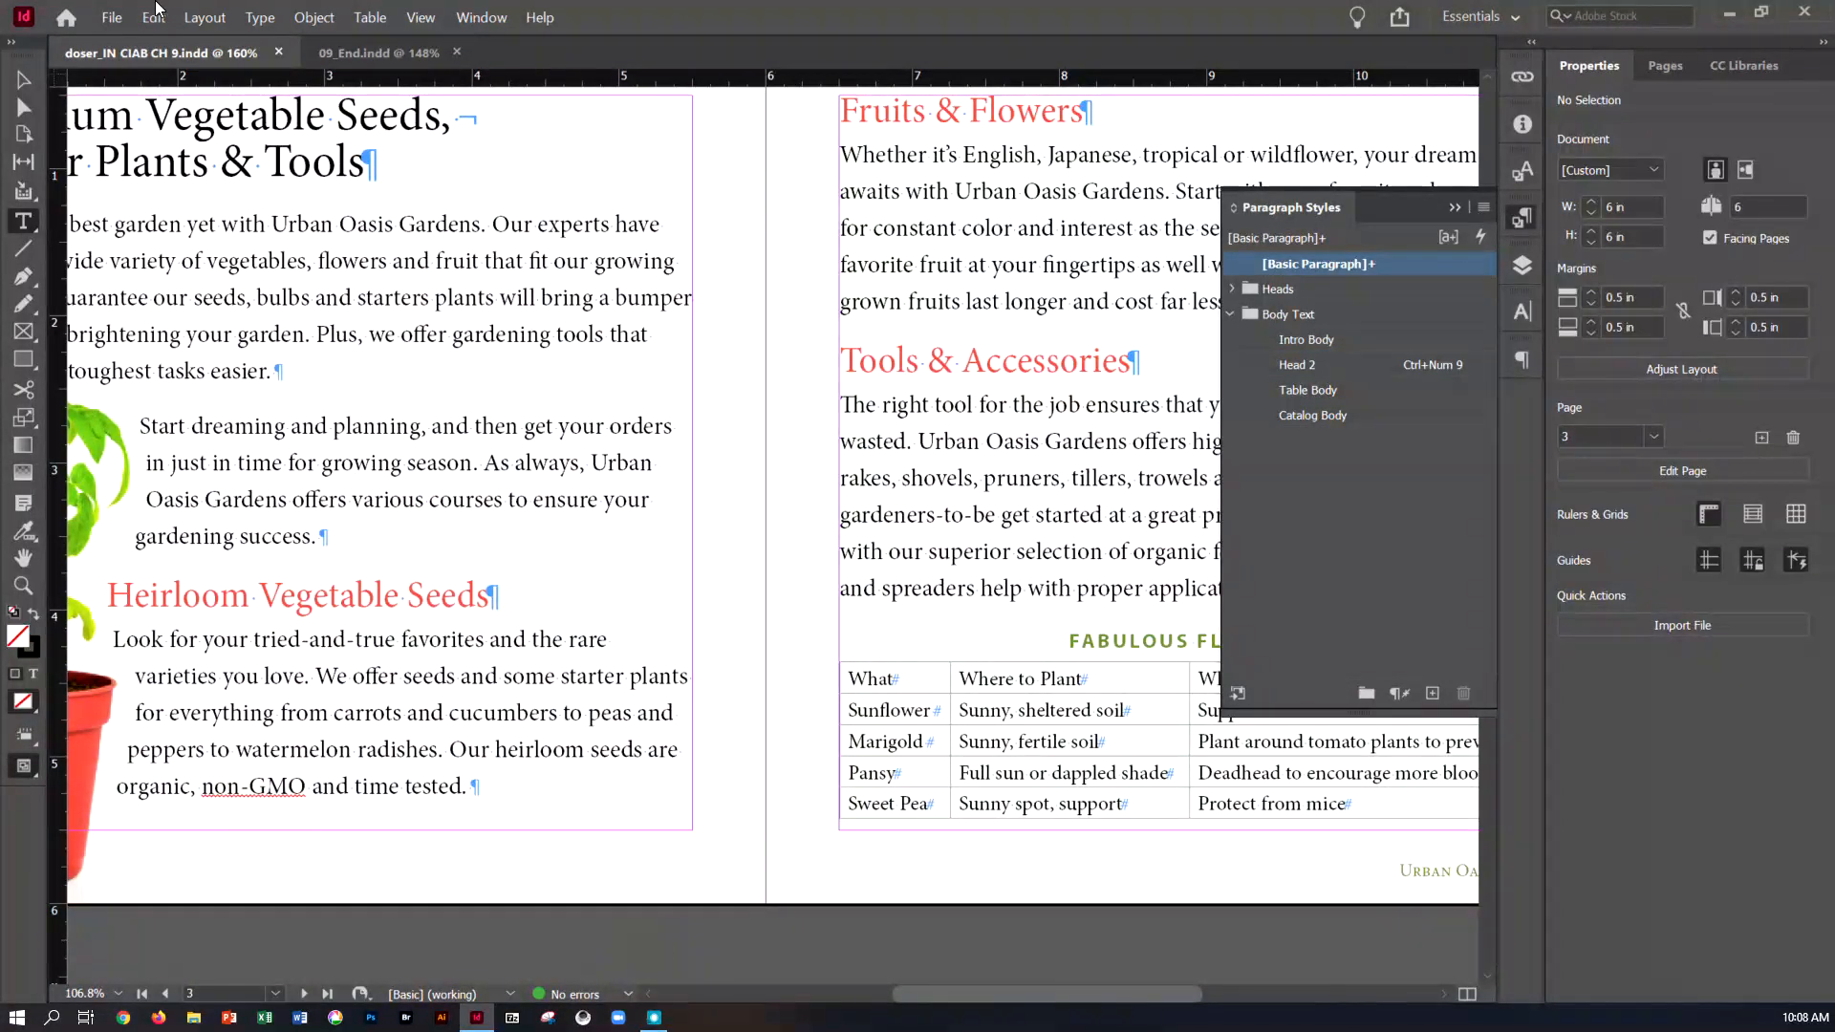
{"action": "left_click", "coordinate": [23, 80]}
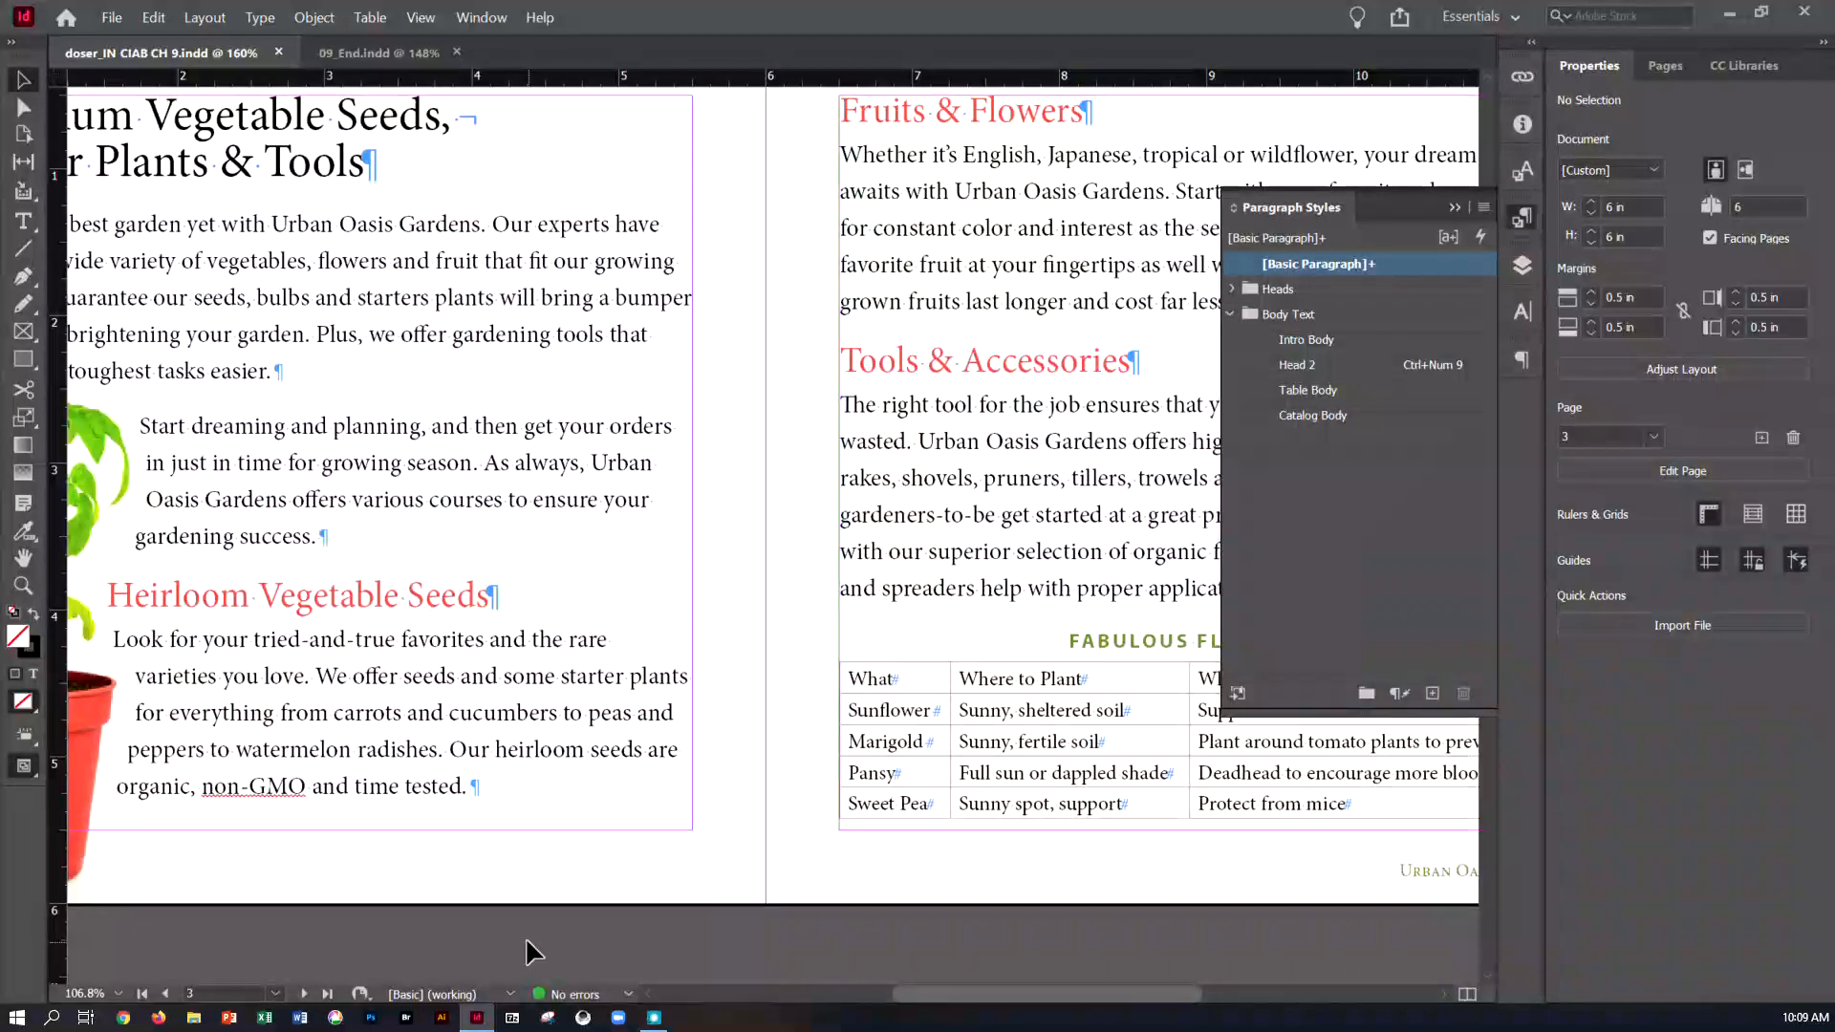
Return to the page 2-3 spread and examine how the Urban Oasis Gardens text is formatted on page 2 of 09_End.indd
{"action": "key", "text": "ctrl+minus"}
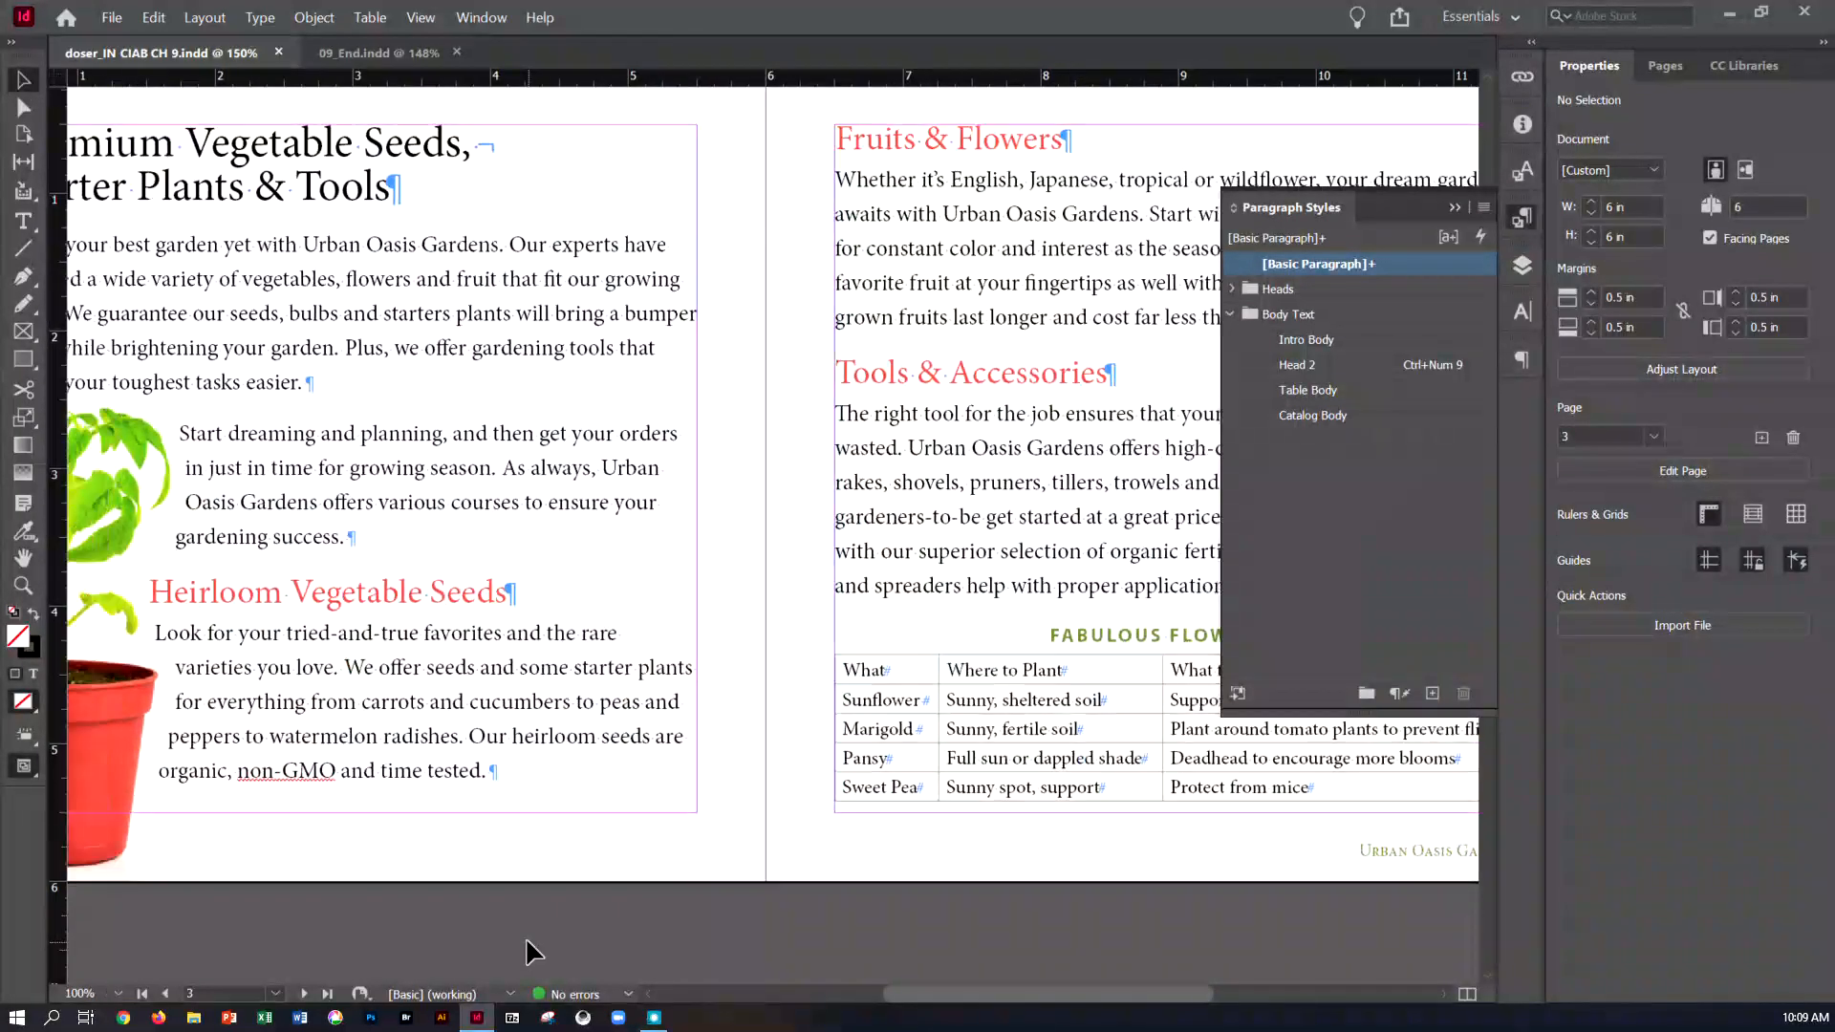
{"action": "left_click", "coordinate": [1665, 66]}
{"action": "double_click", "coordinate": [1665, 404]}
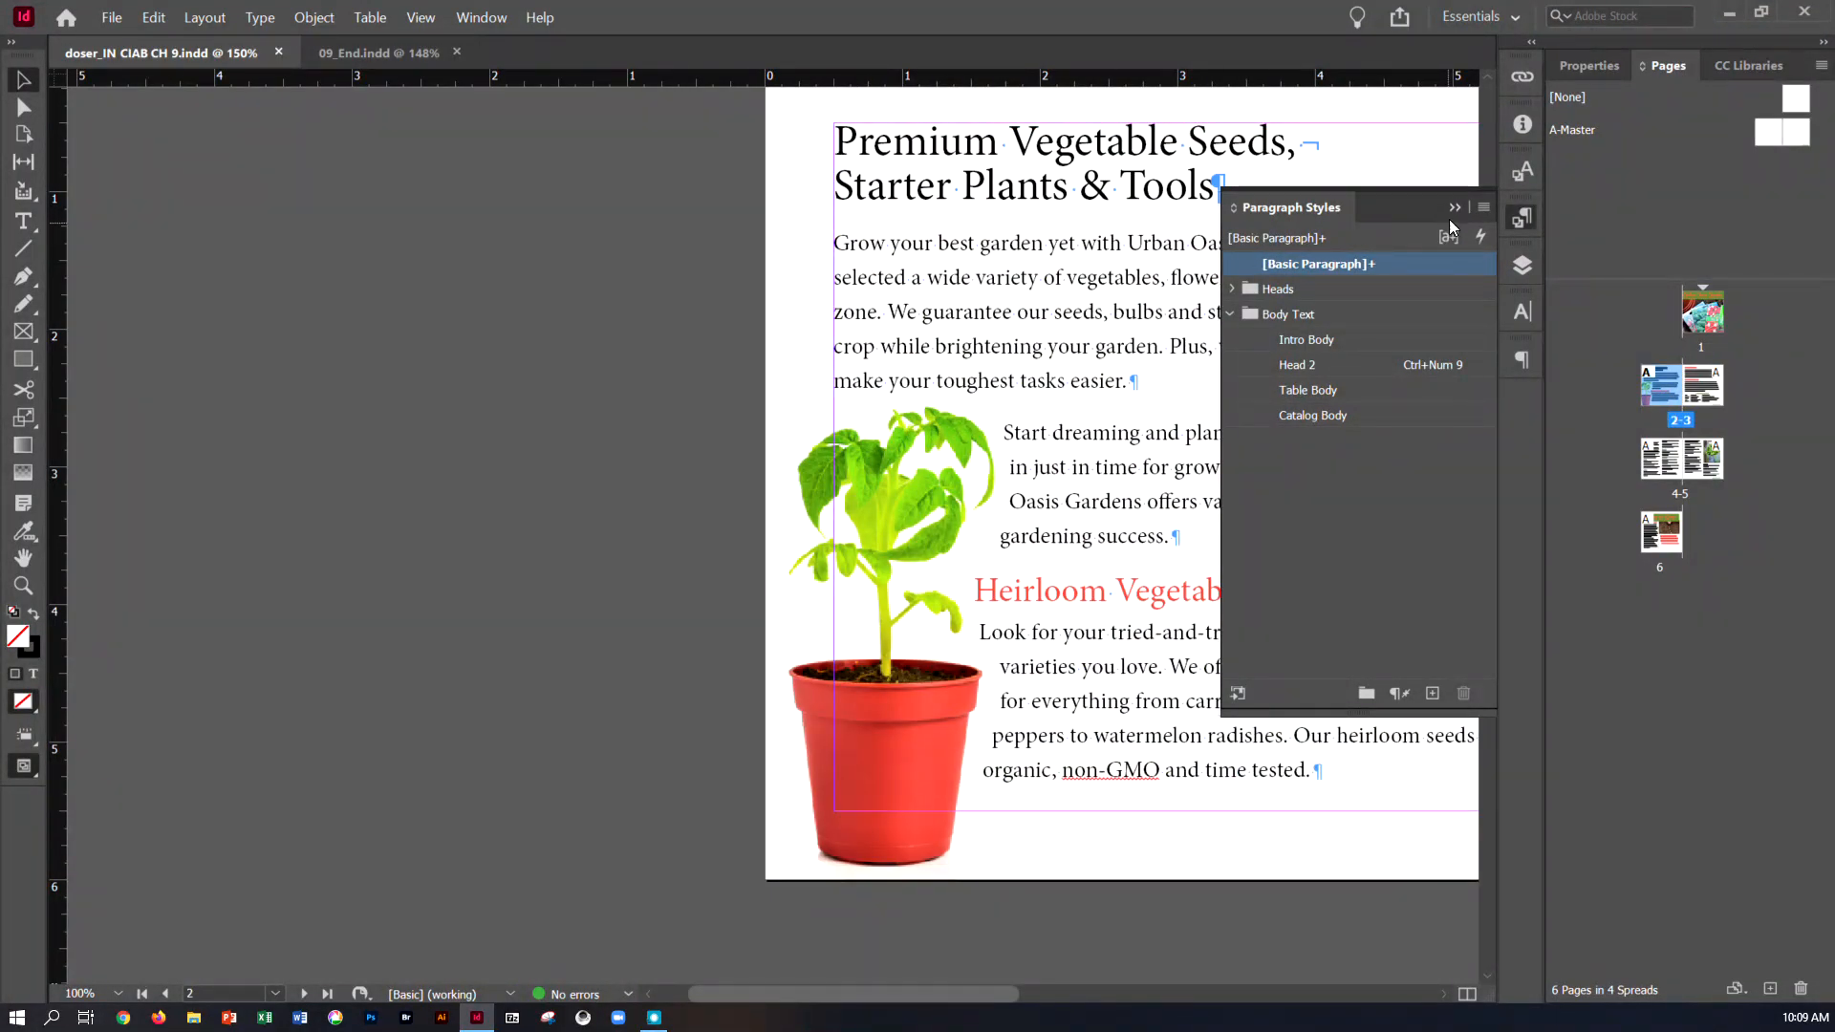
{"action": "left_click_drag", "start_coordinate": [762, 993], "coordinate": [835, 992]}
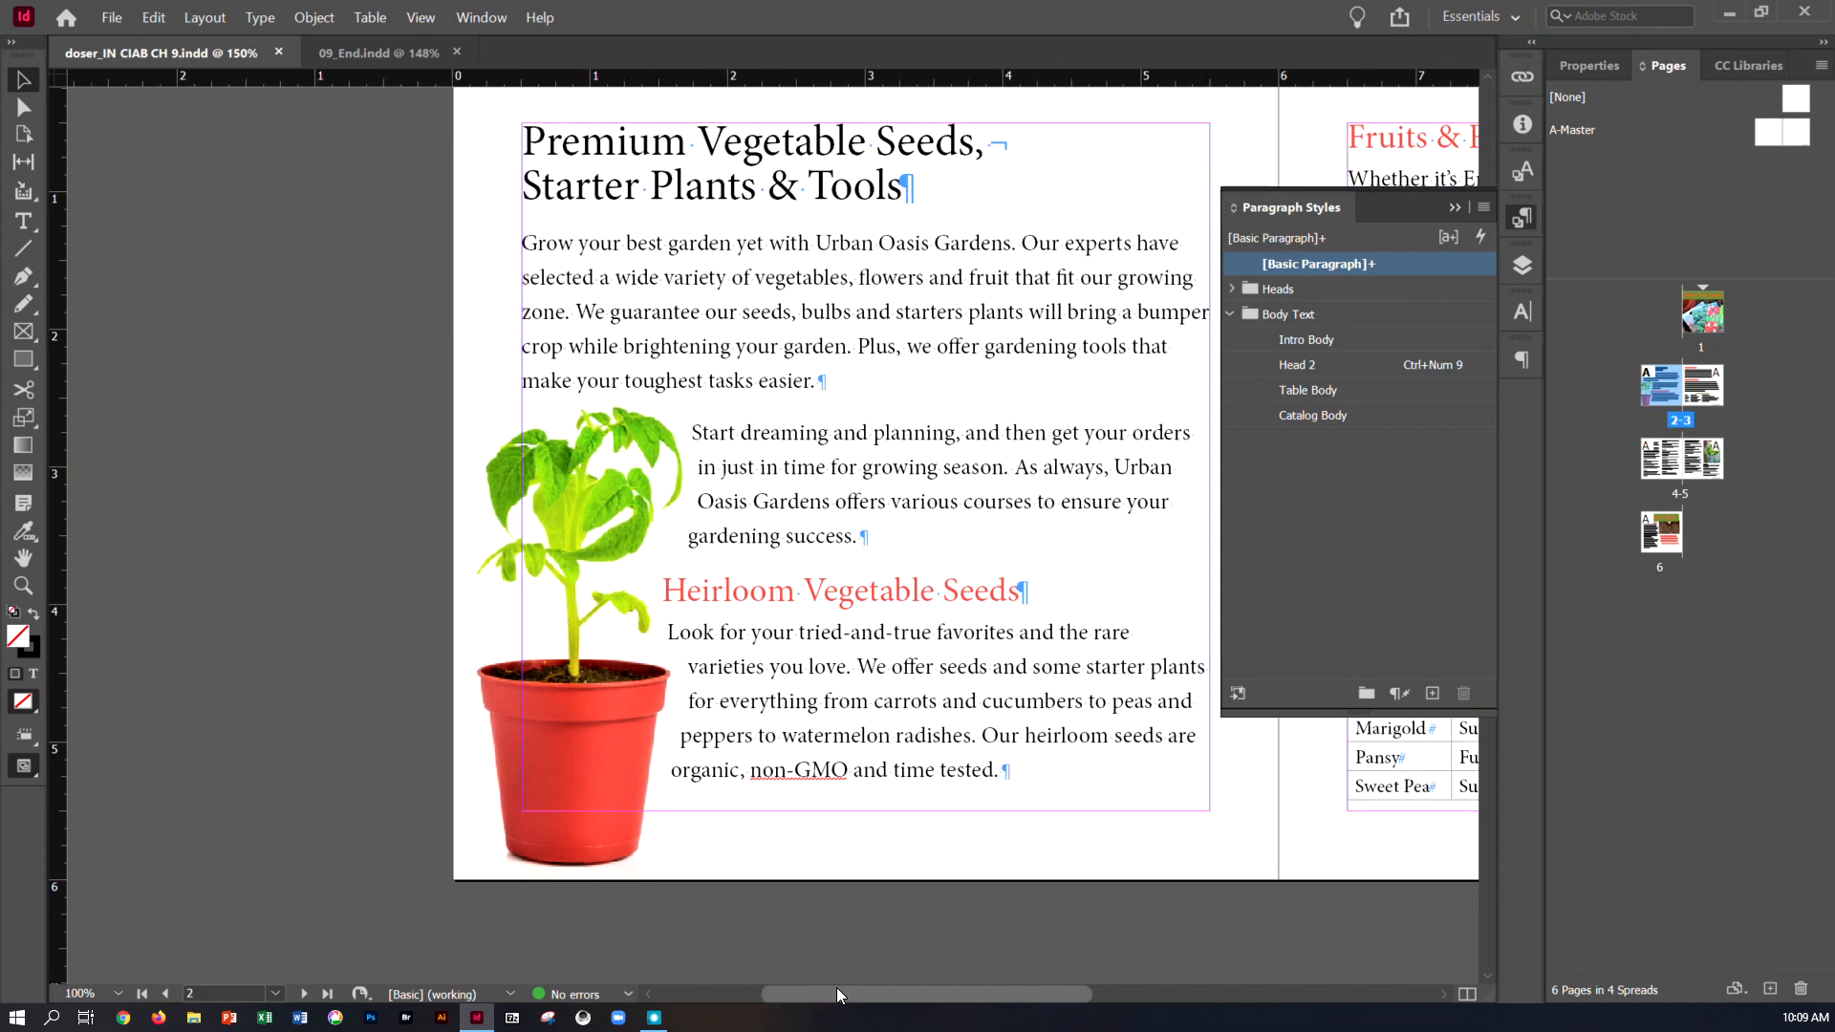
{"action": "left_click", "coordinate": [380, 46]}
{"action": "scroll", "coordinate": [441, 348], "scroll_direction": "up", "scroll_amount": 5}
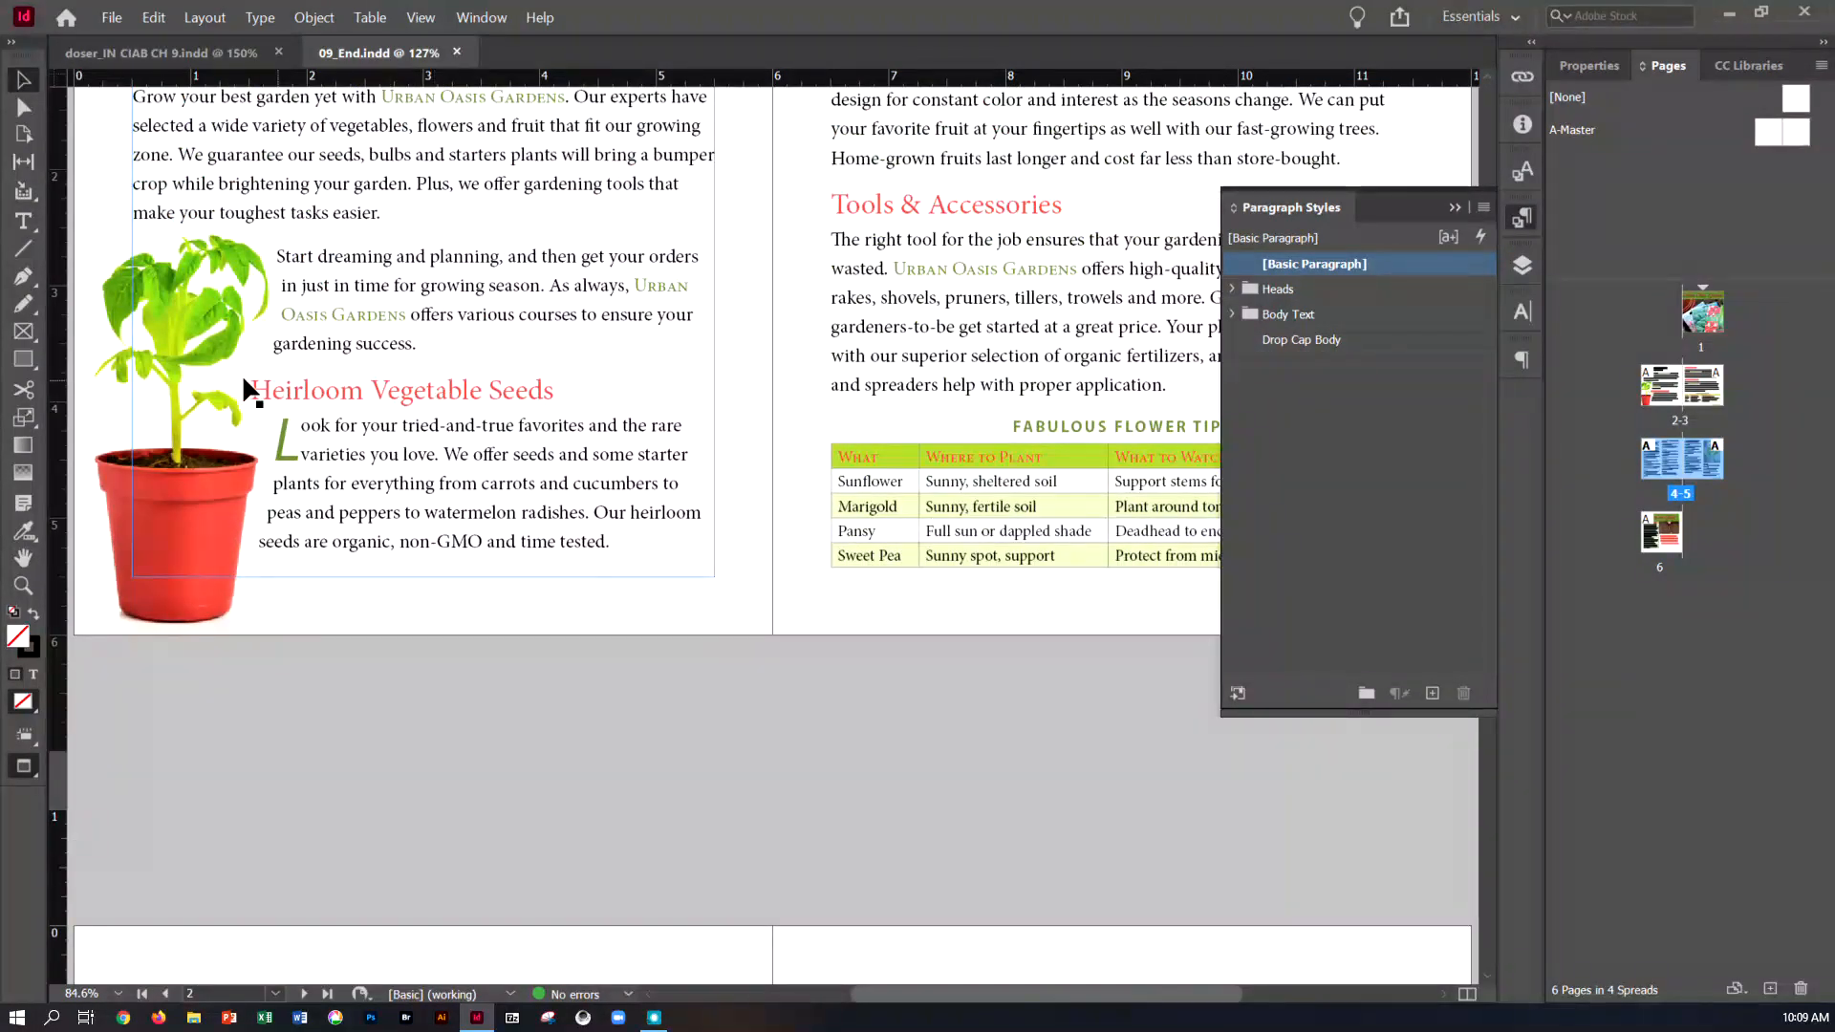
{"action": "scroll", "coordinate": [495, 393], "scroll_direction": "up", "scroll_amount": 2}
{"action": "scroll", "coordinate": [495, 393], "scroll_direction": "up", "scroll_amount": 4}
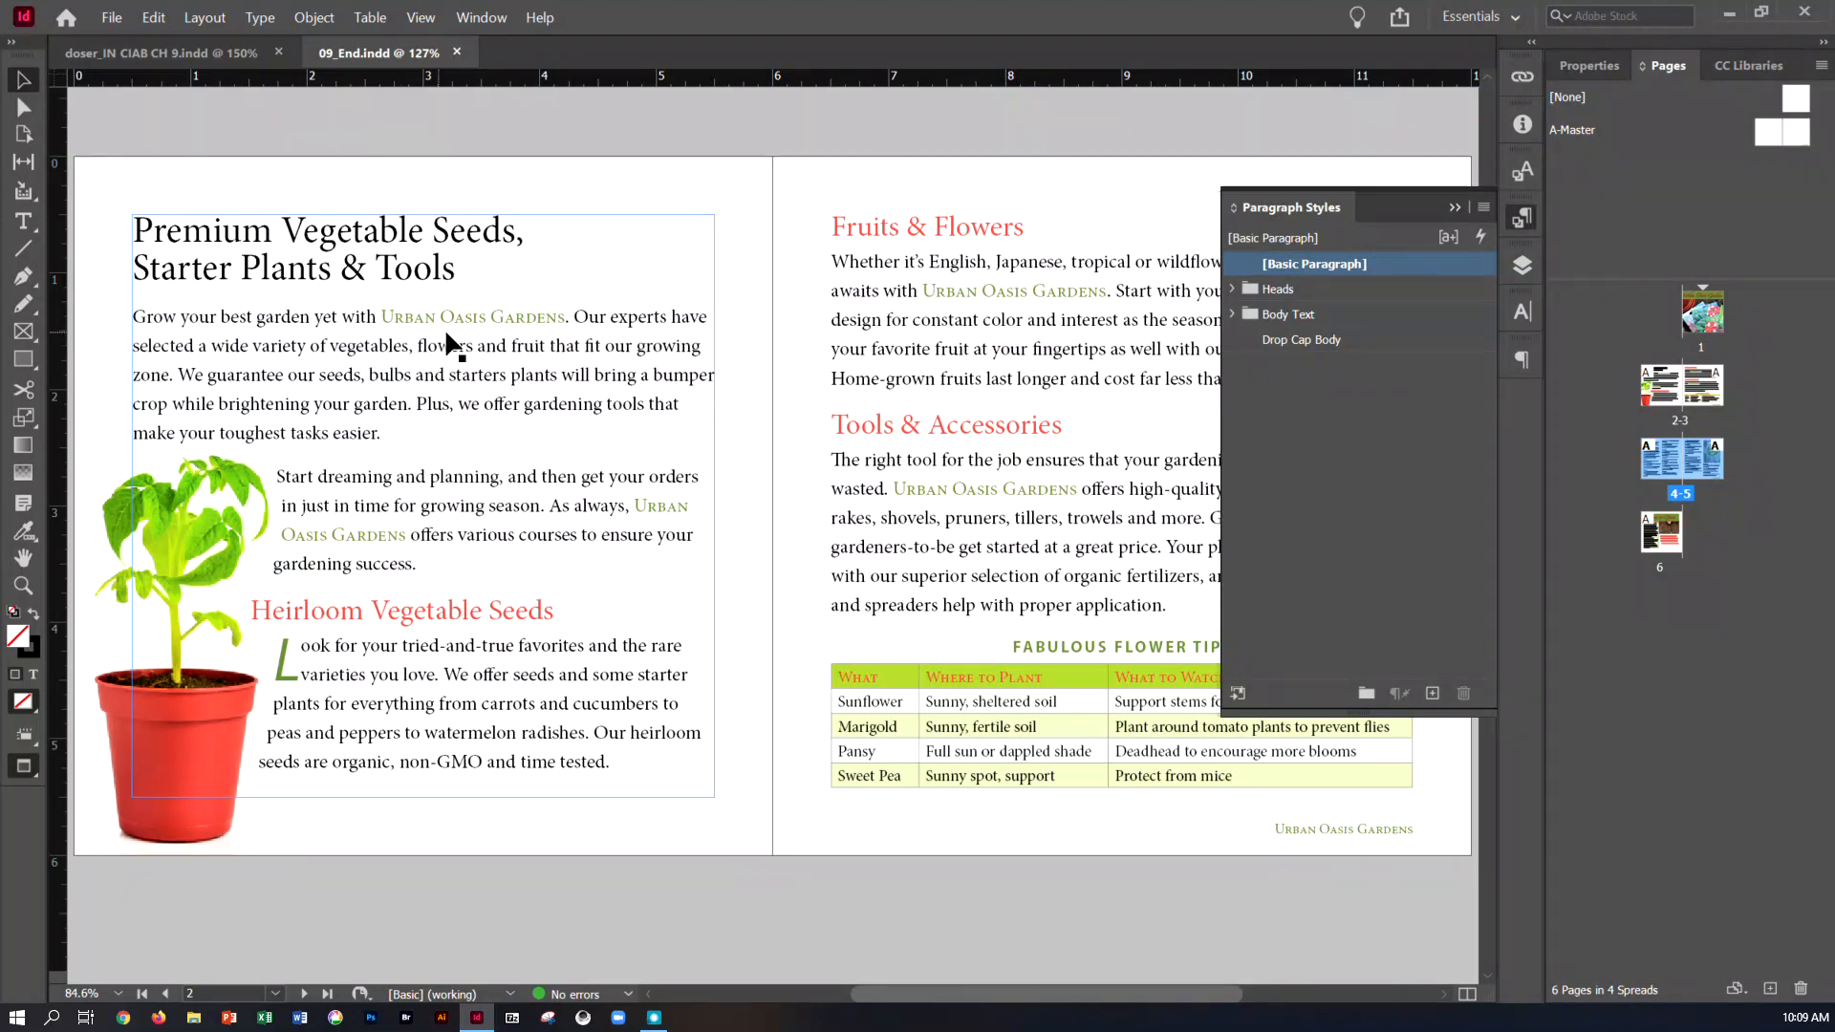
{"action": "left_click", "coordinate": [164, 59]}
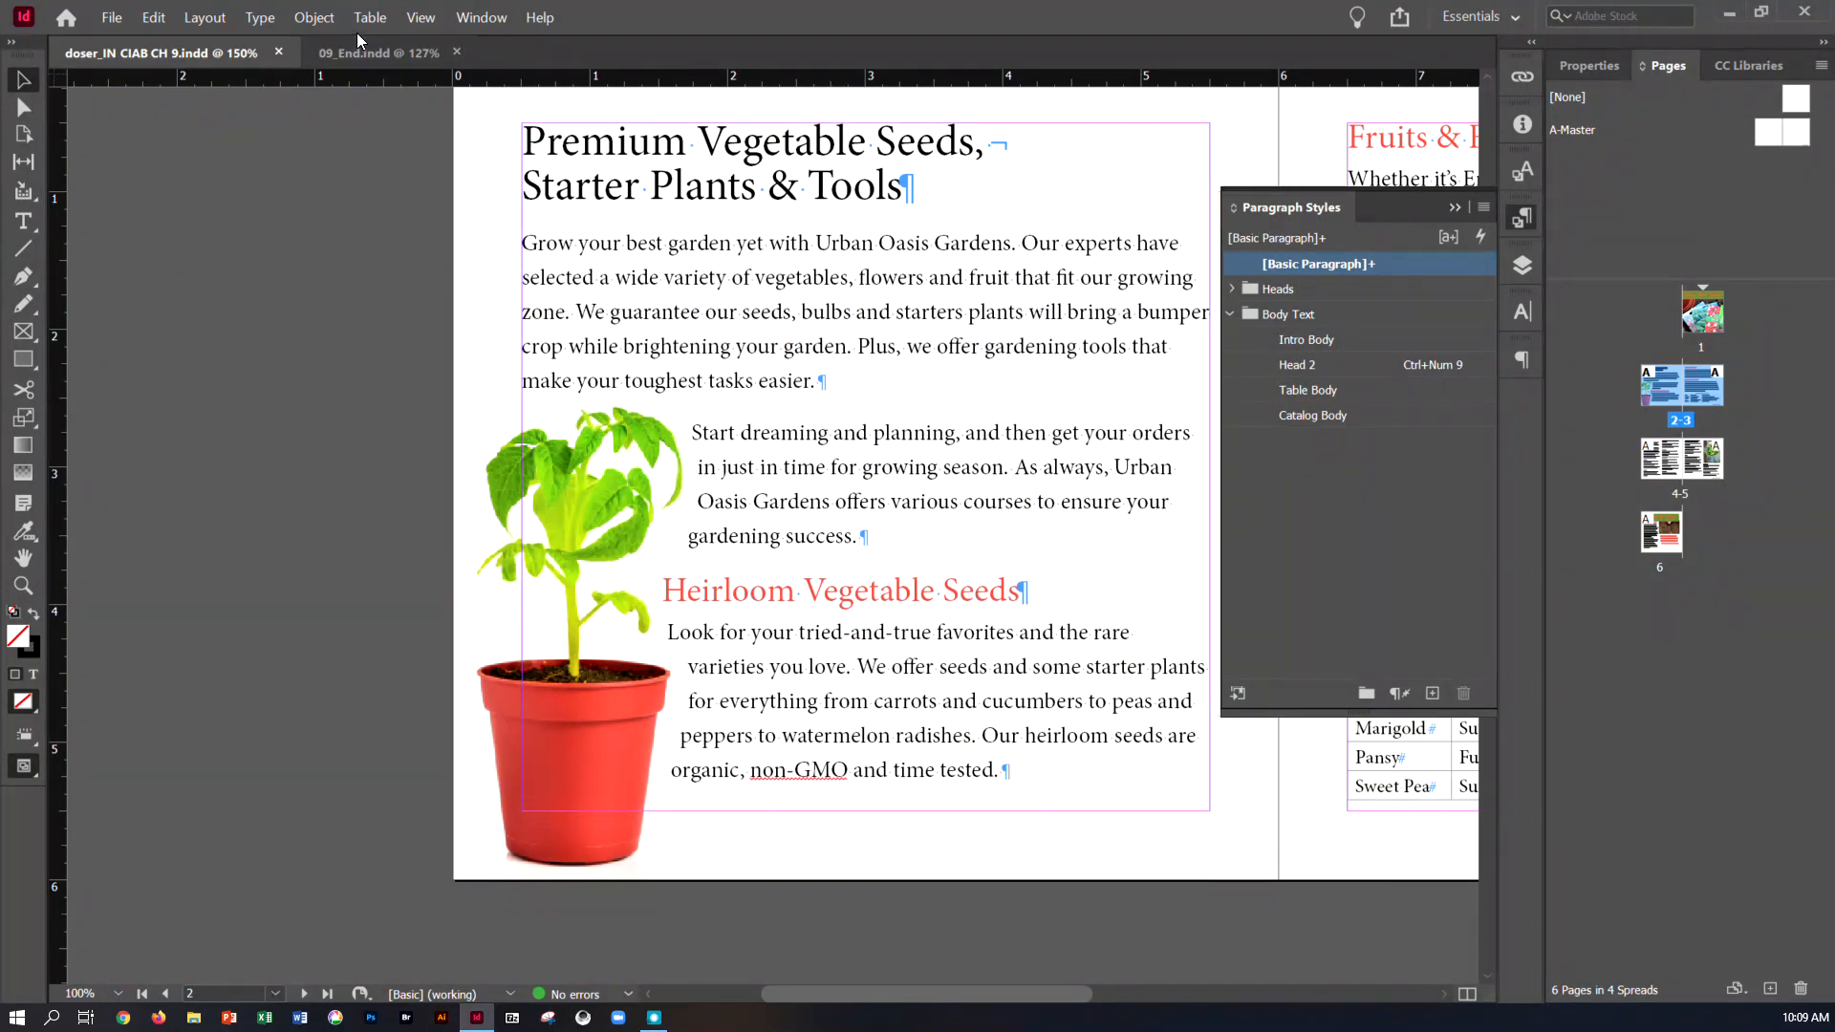
Show the Character Styles and set the fill of the words "Urban Oasis Gardens" in page 2's first body paragraph to Green-Medium
{"action": "left_click", "coordinate": [259, 17]}
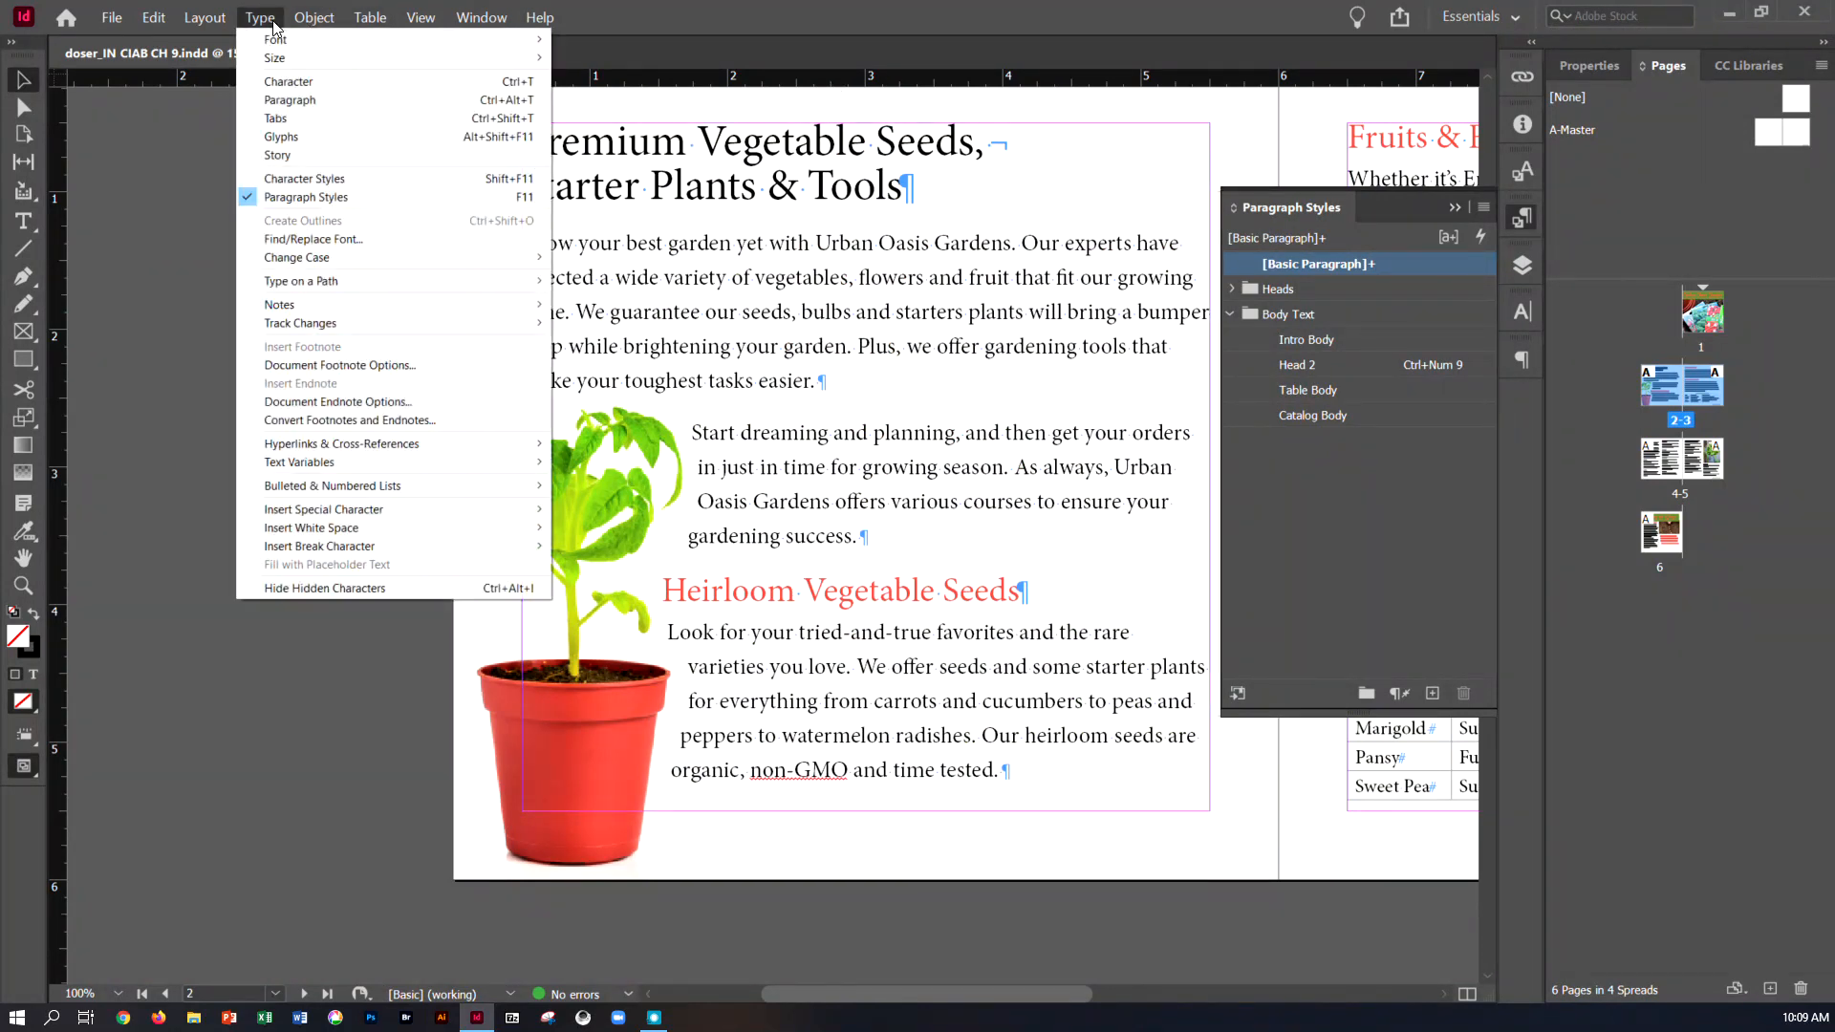
{"action": "left_click", "coordinate": [334, 178]}
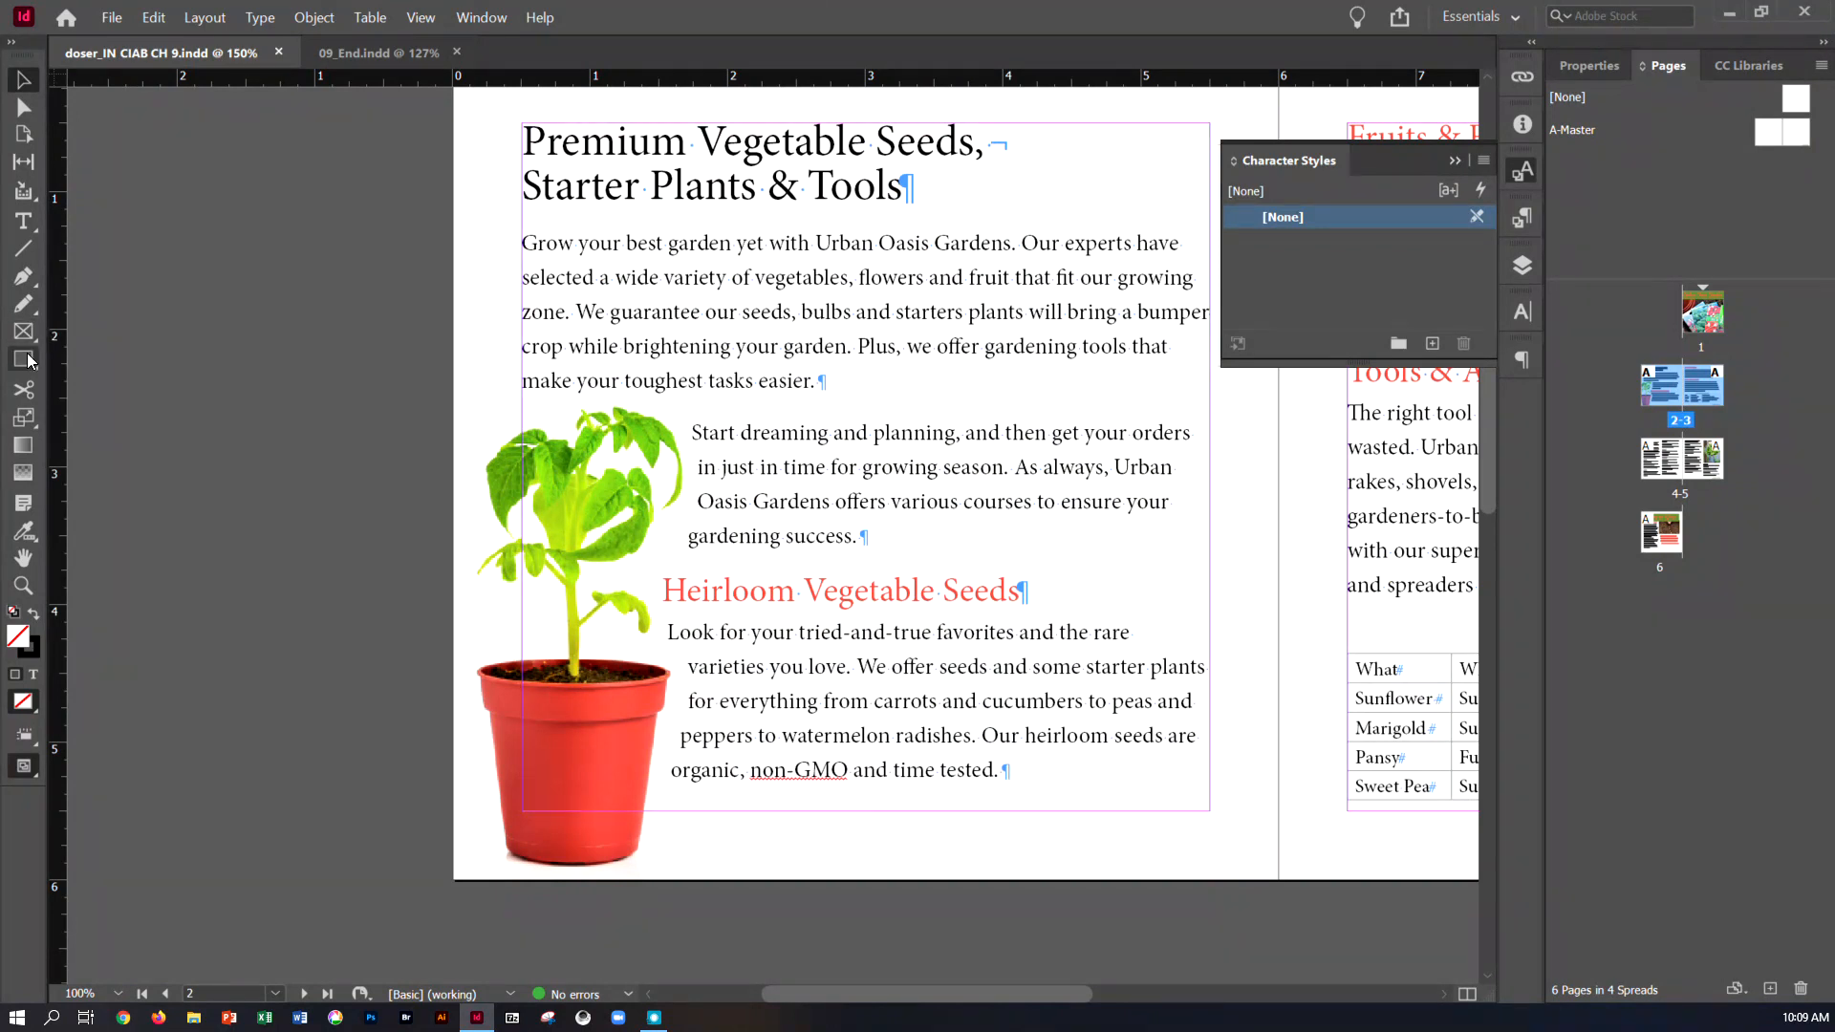
{"action": "left_click", "coordinate": [24, 222]}
{"action": "left_click_drag", "start_coordinate": [816, 244], "coordinate": [1011, 247]}
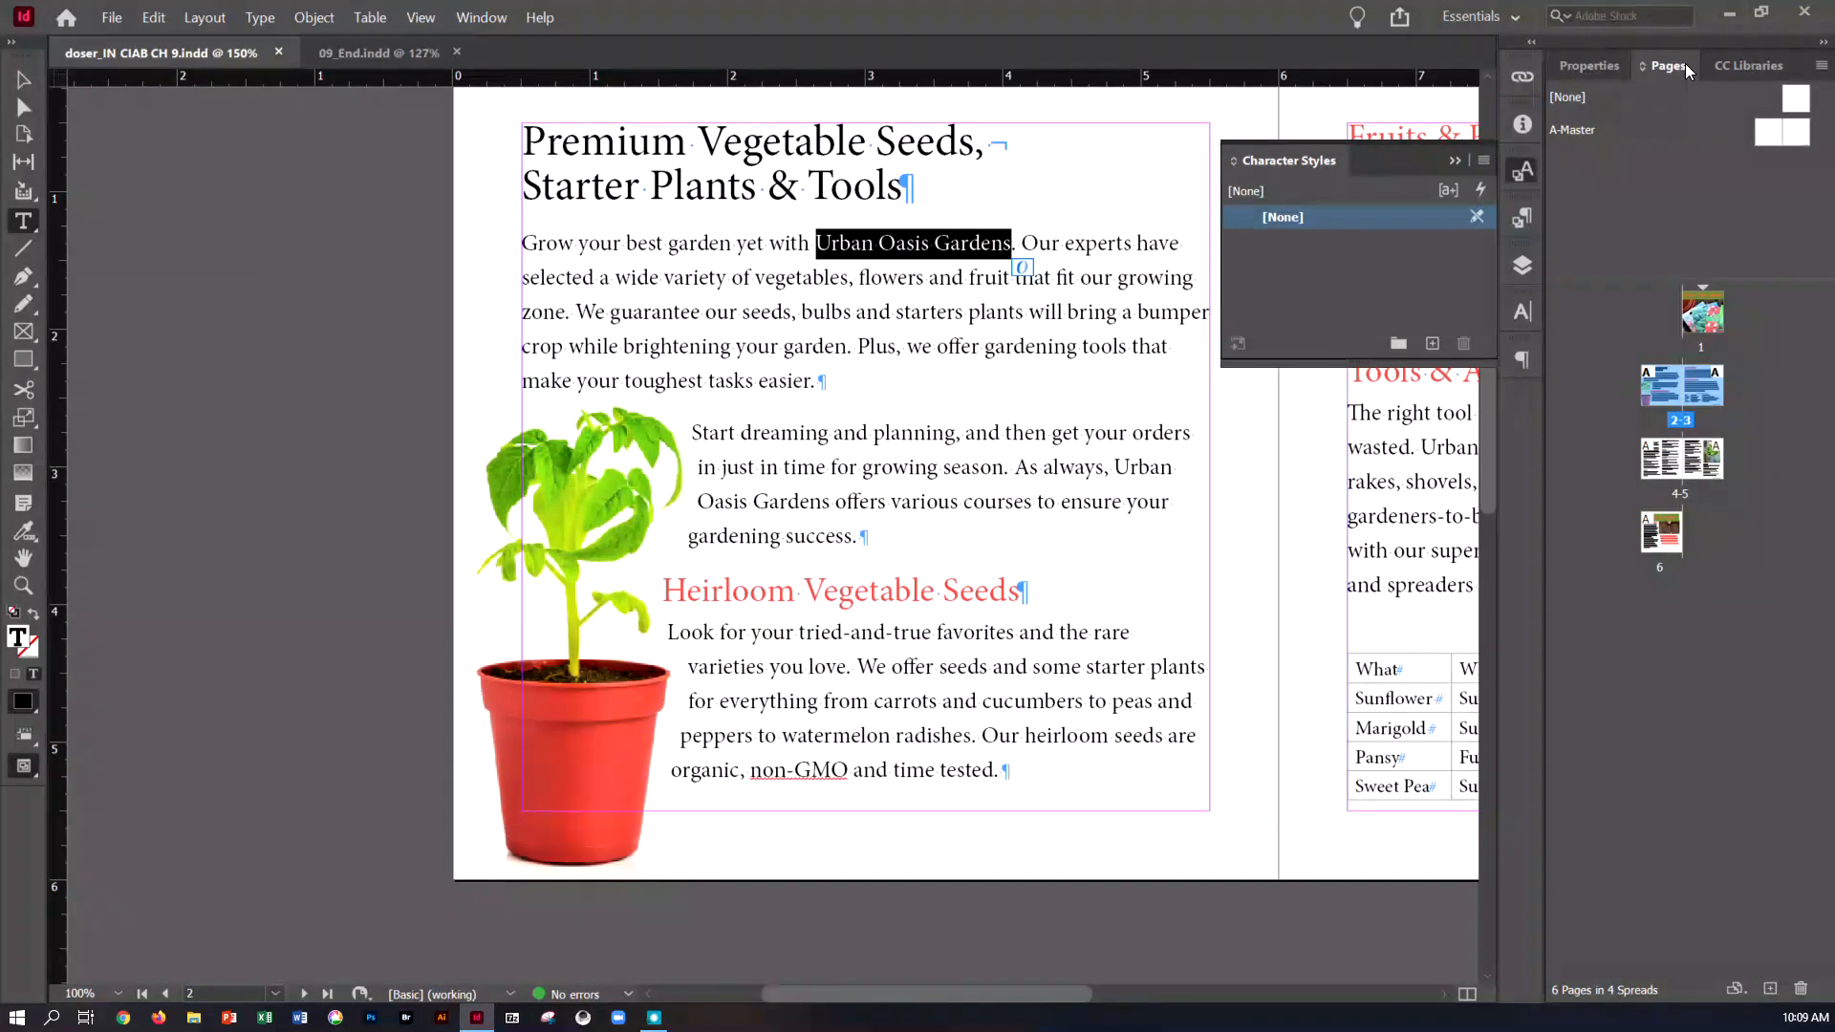
{"action": "left_click", "coordinate": [1581, 67]}
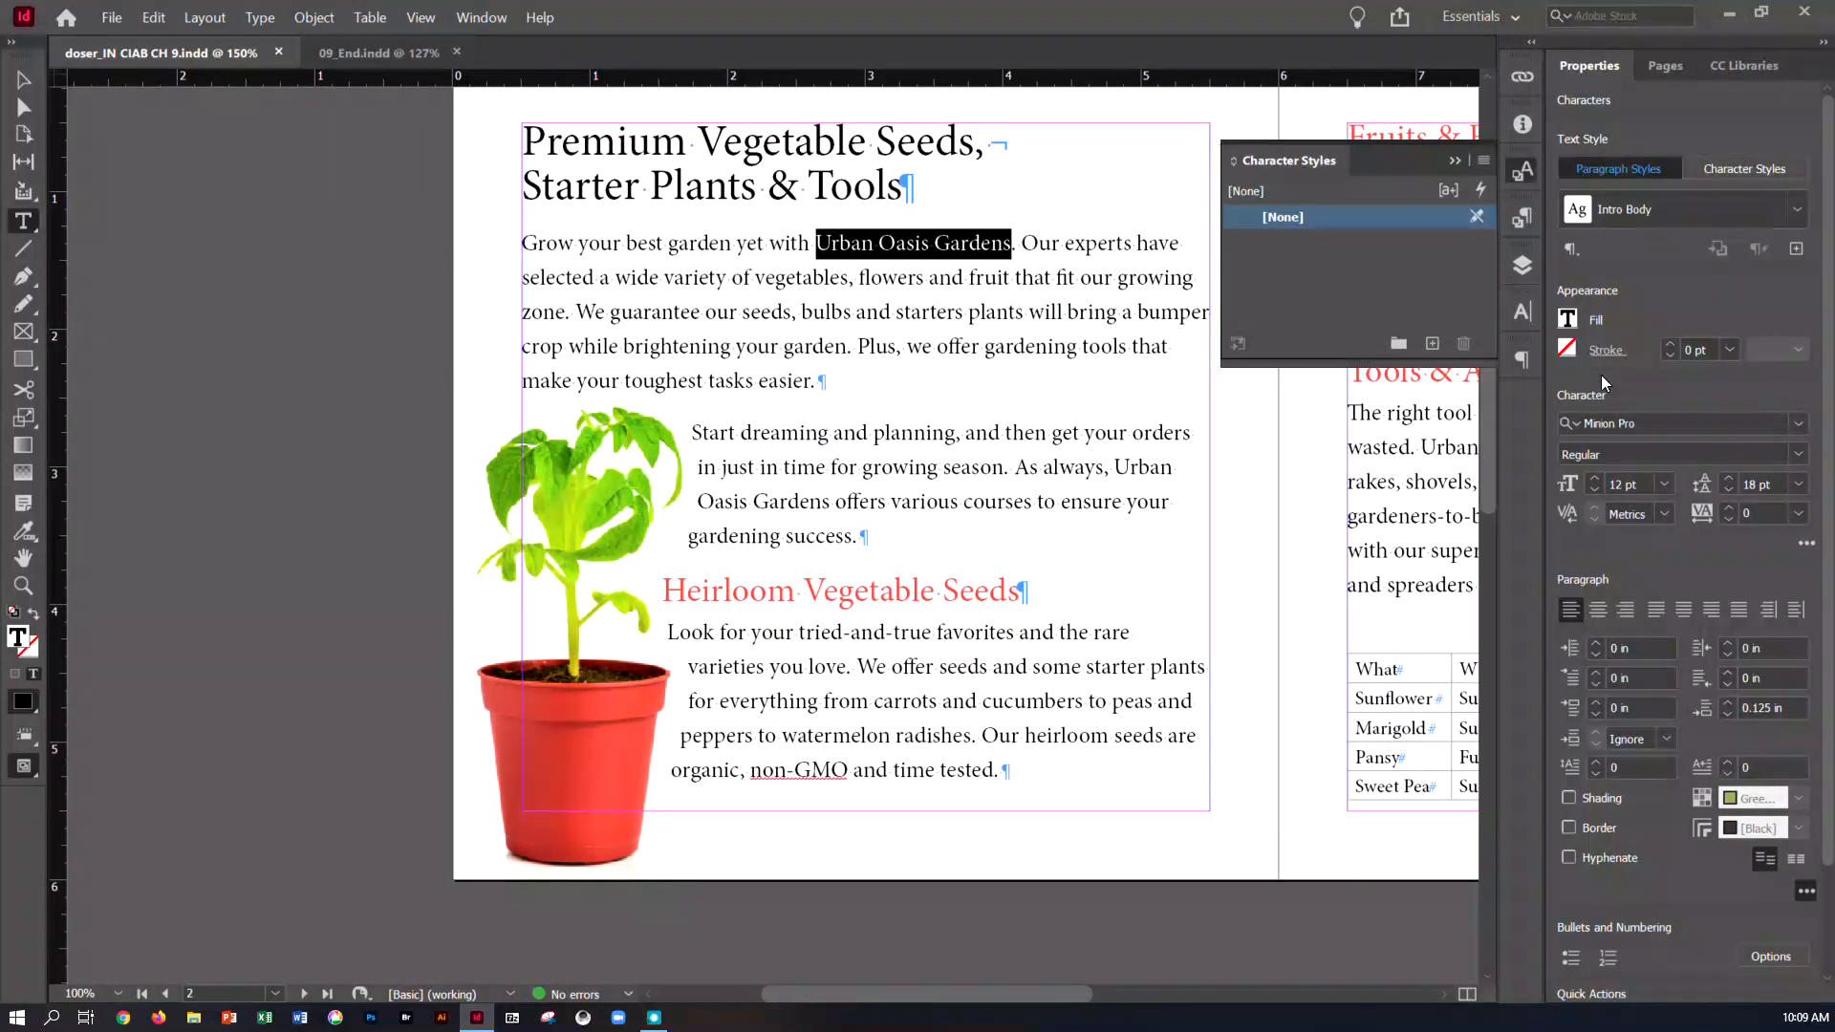
{"action": "left_click", "coordinate": [1567, 320]}
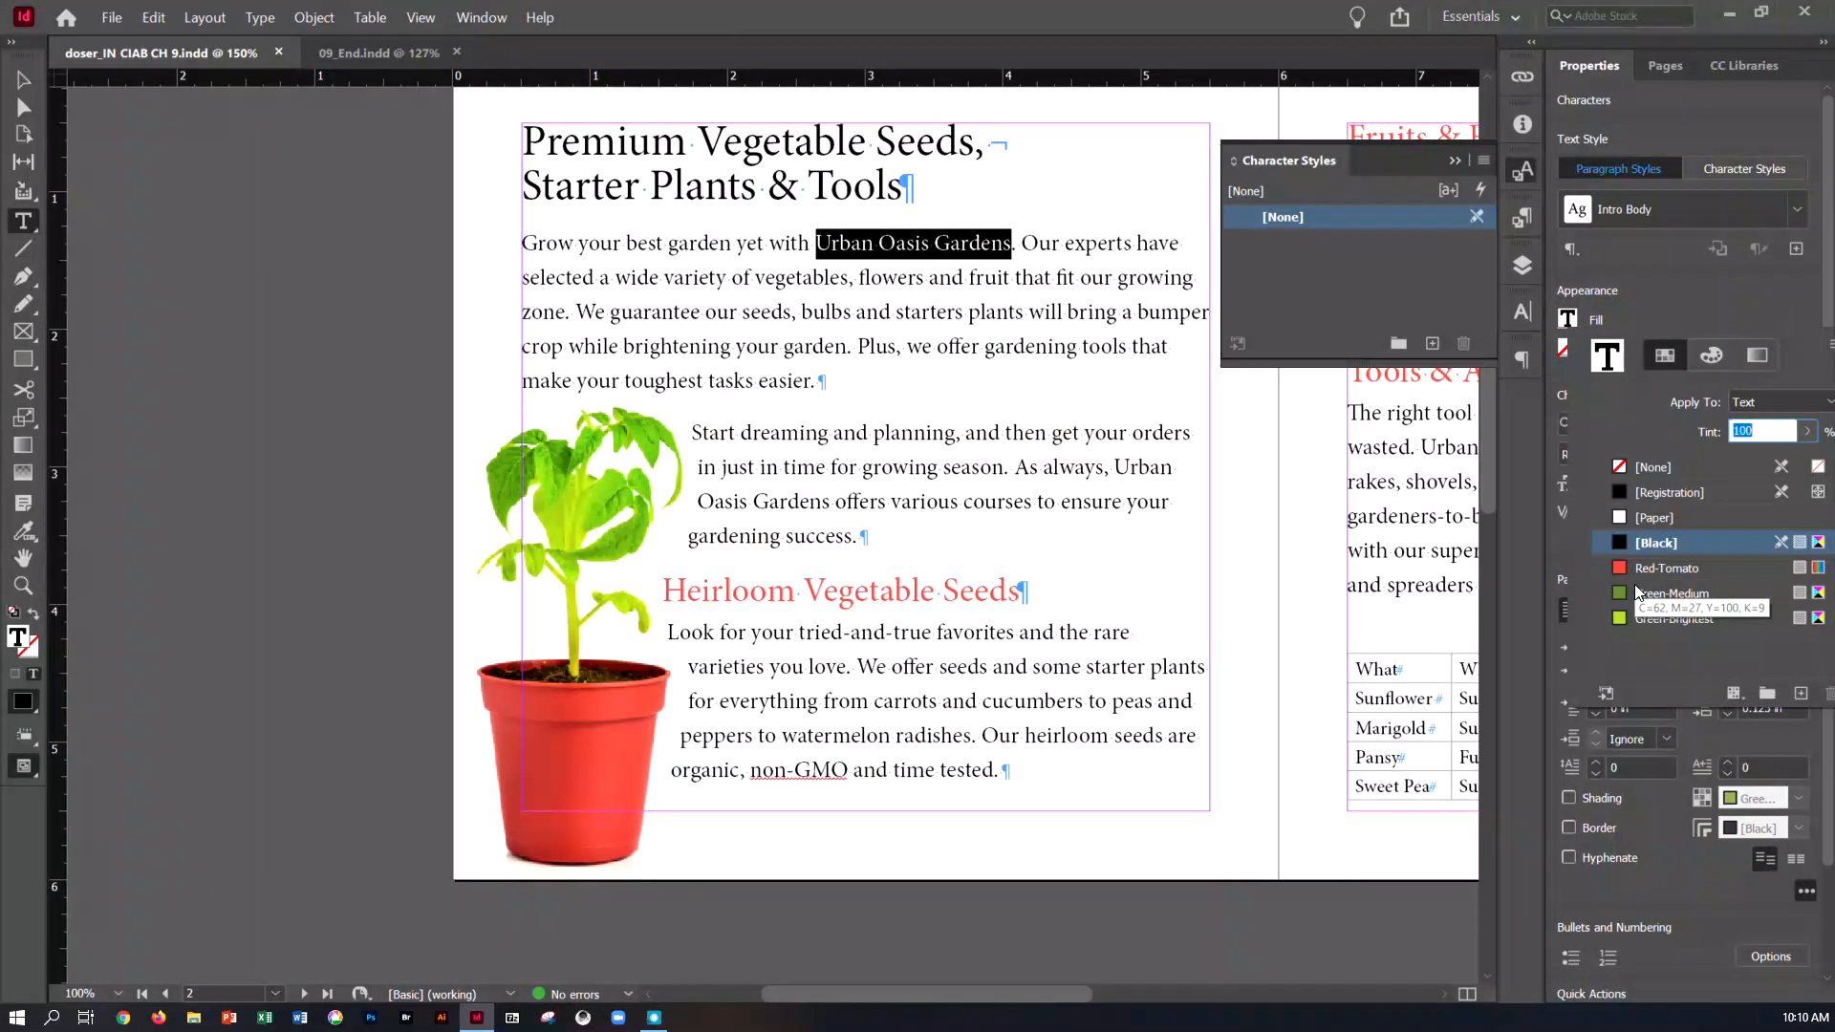
{"action": "left_click", "coordinate": [1637, 594]}
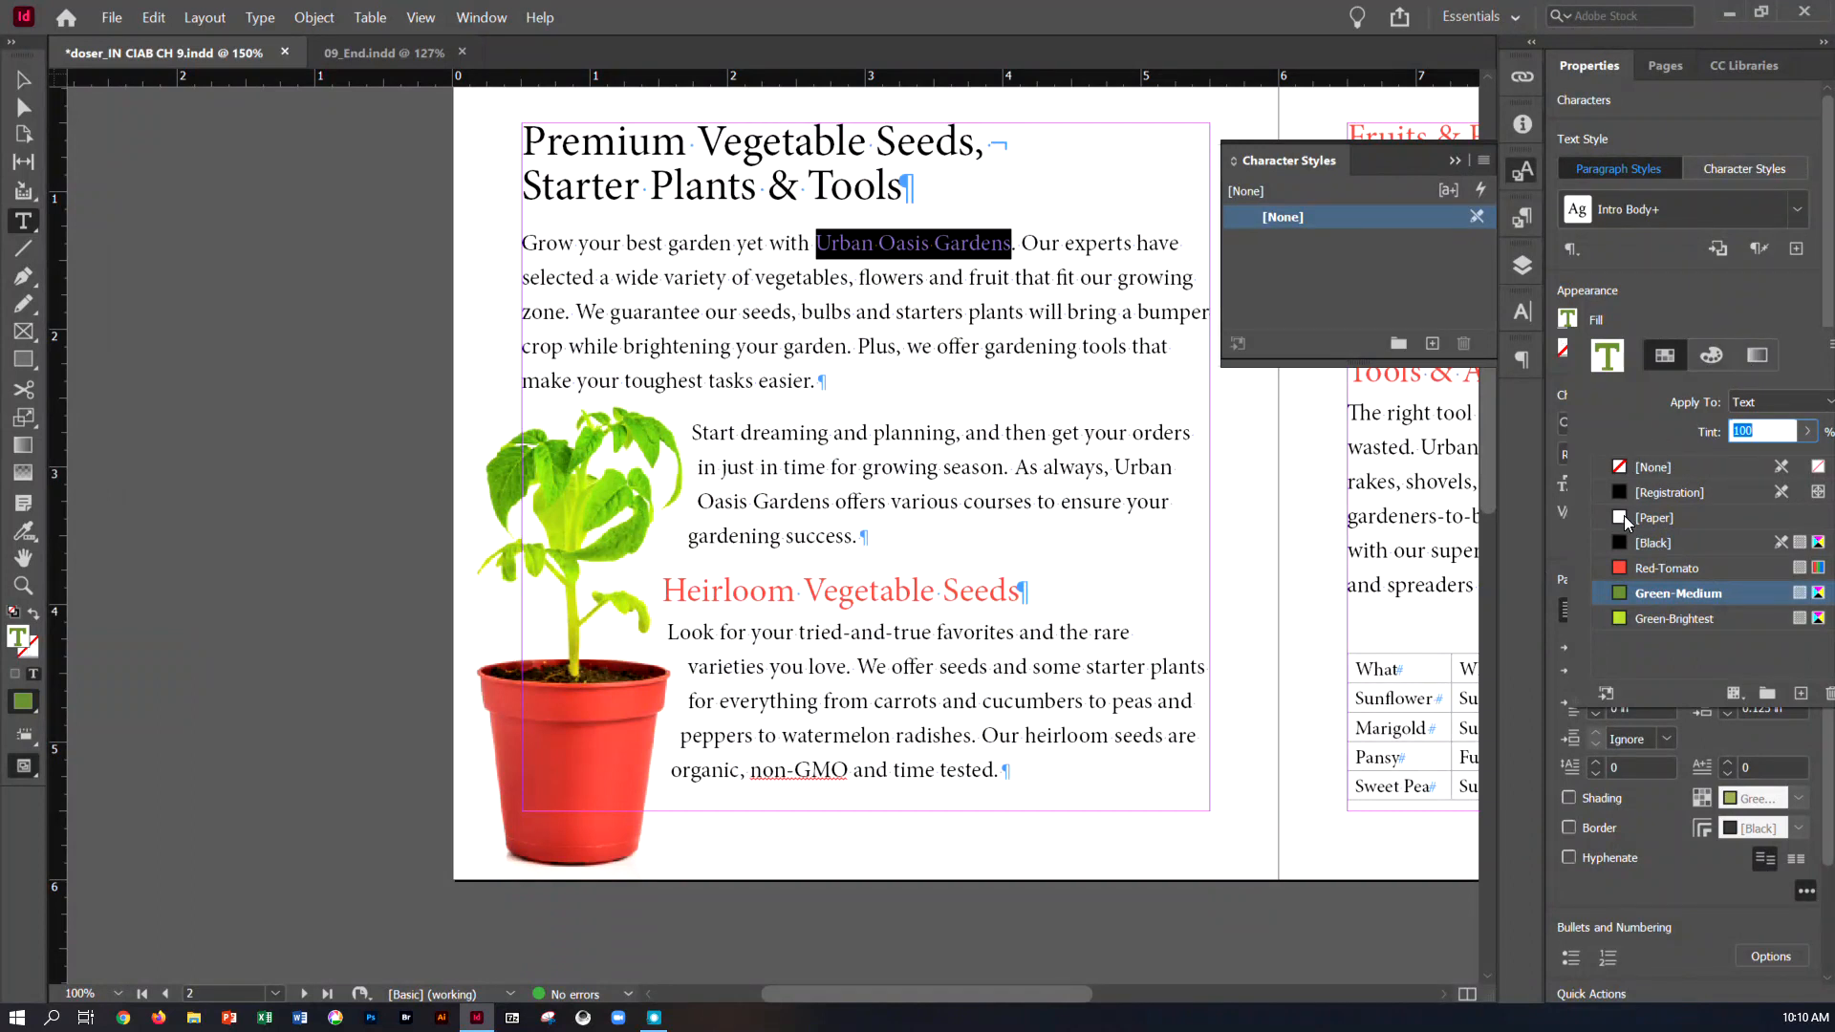
{"action": "left_click", "coordinate": [1731, 317]}
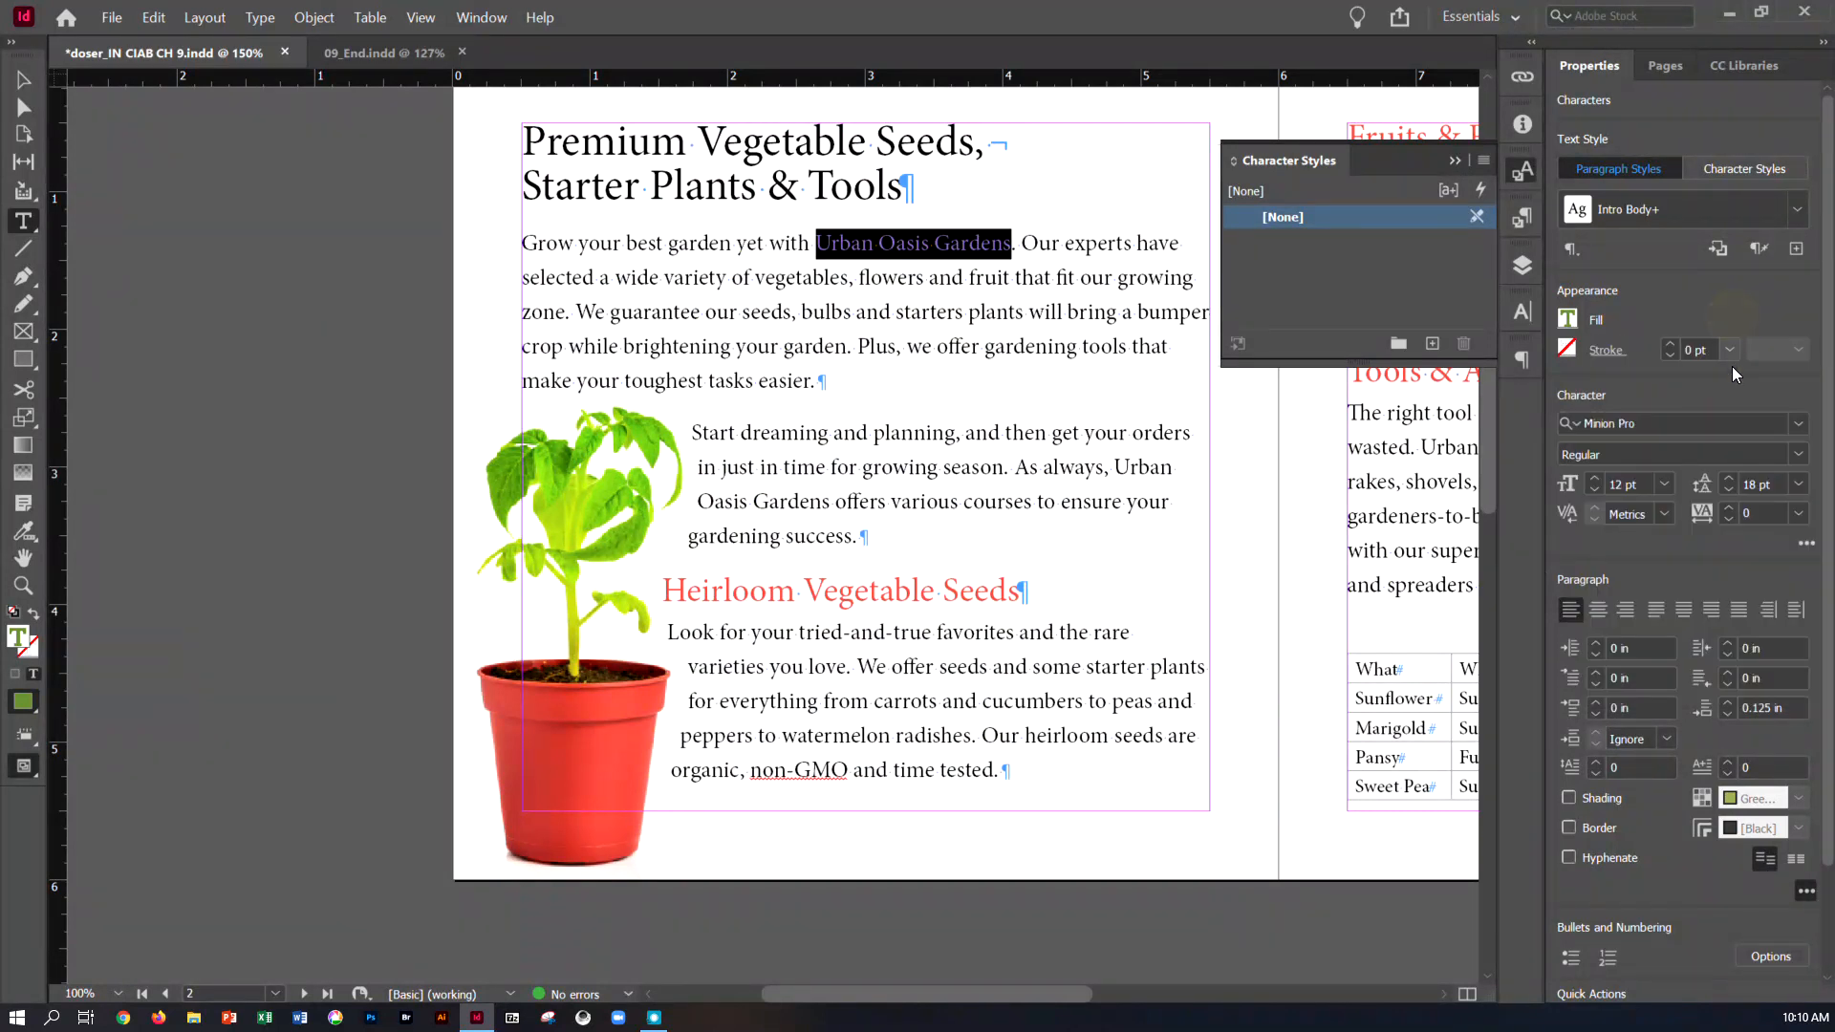
Apply small caps to the selected "Urban Oasis Gardens" on page 2 and create a character style named Garden Name from it
{"action": "left_click", "coordinate": [1802, 544]}
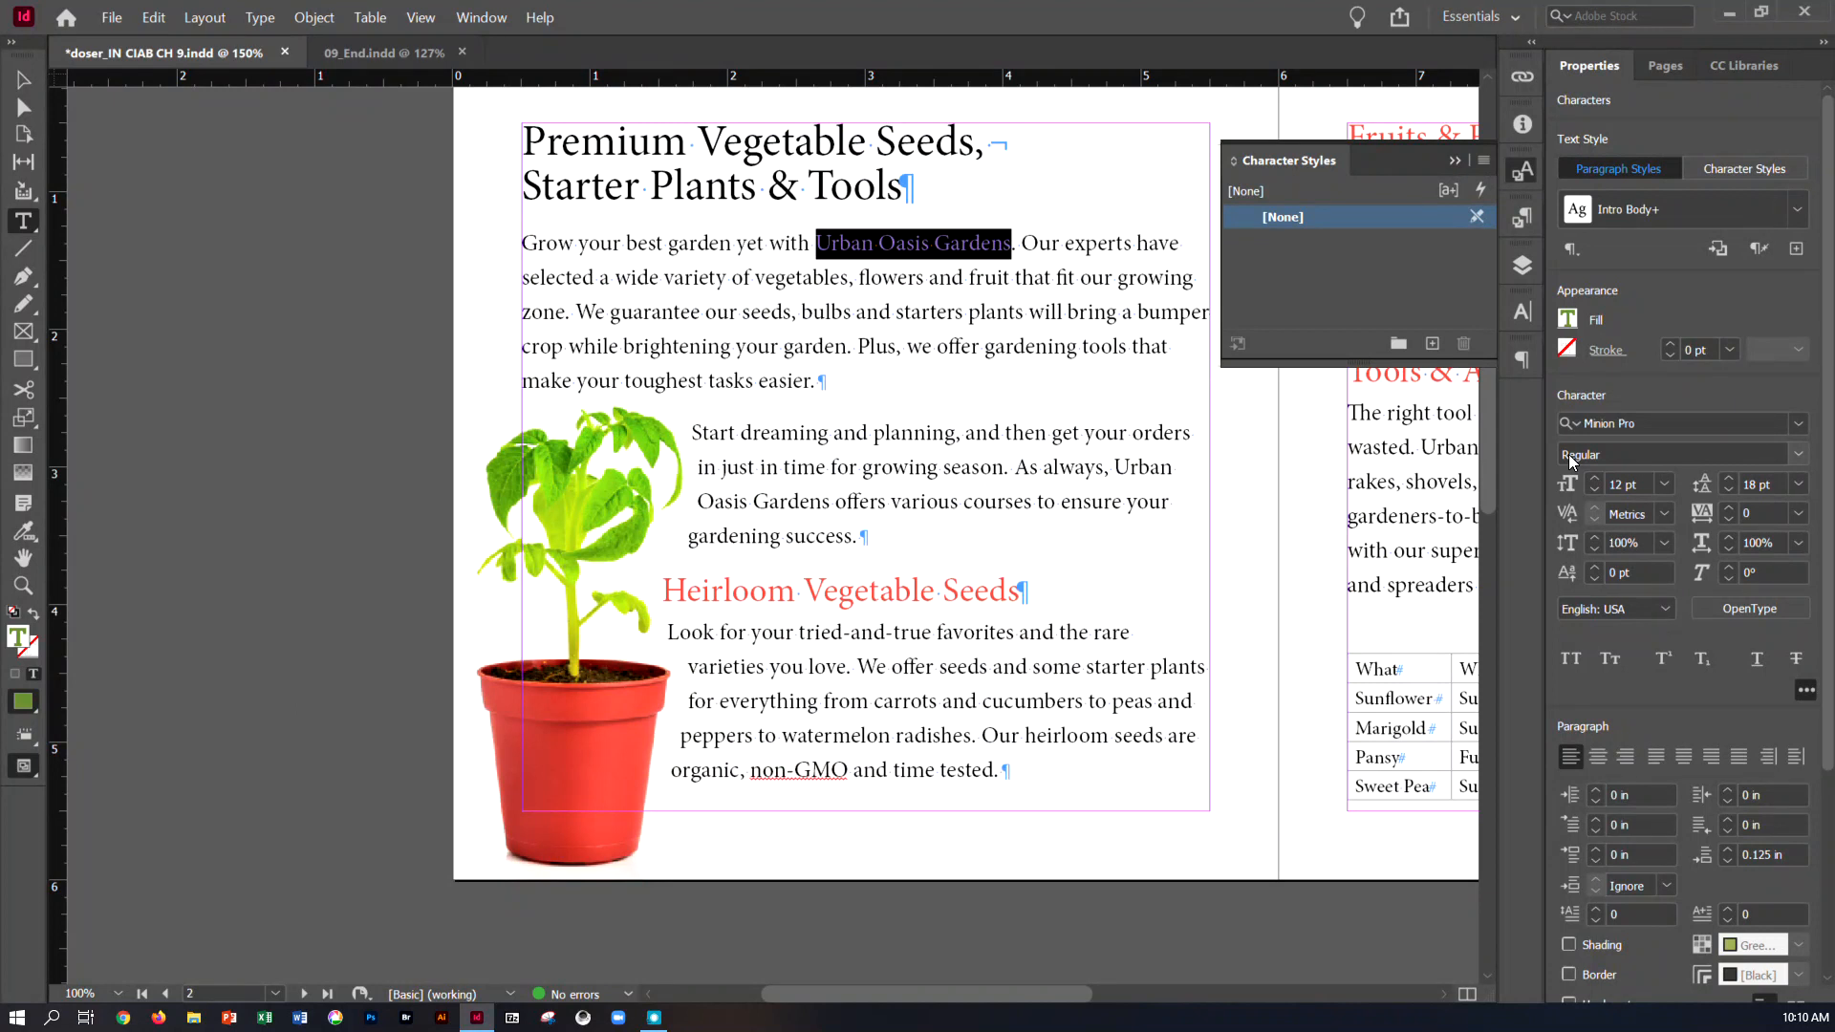
{"action": "left_click", "coordinate": [1611, 660]}
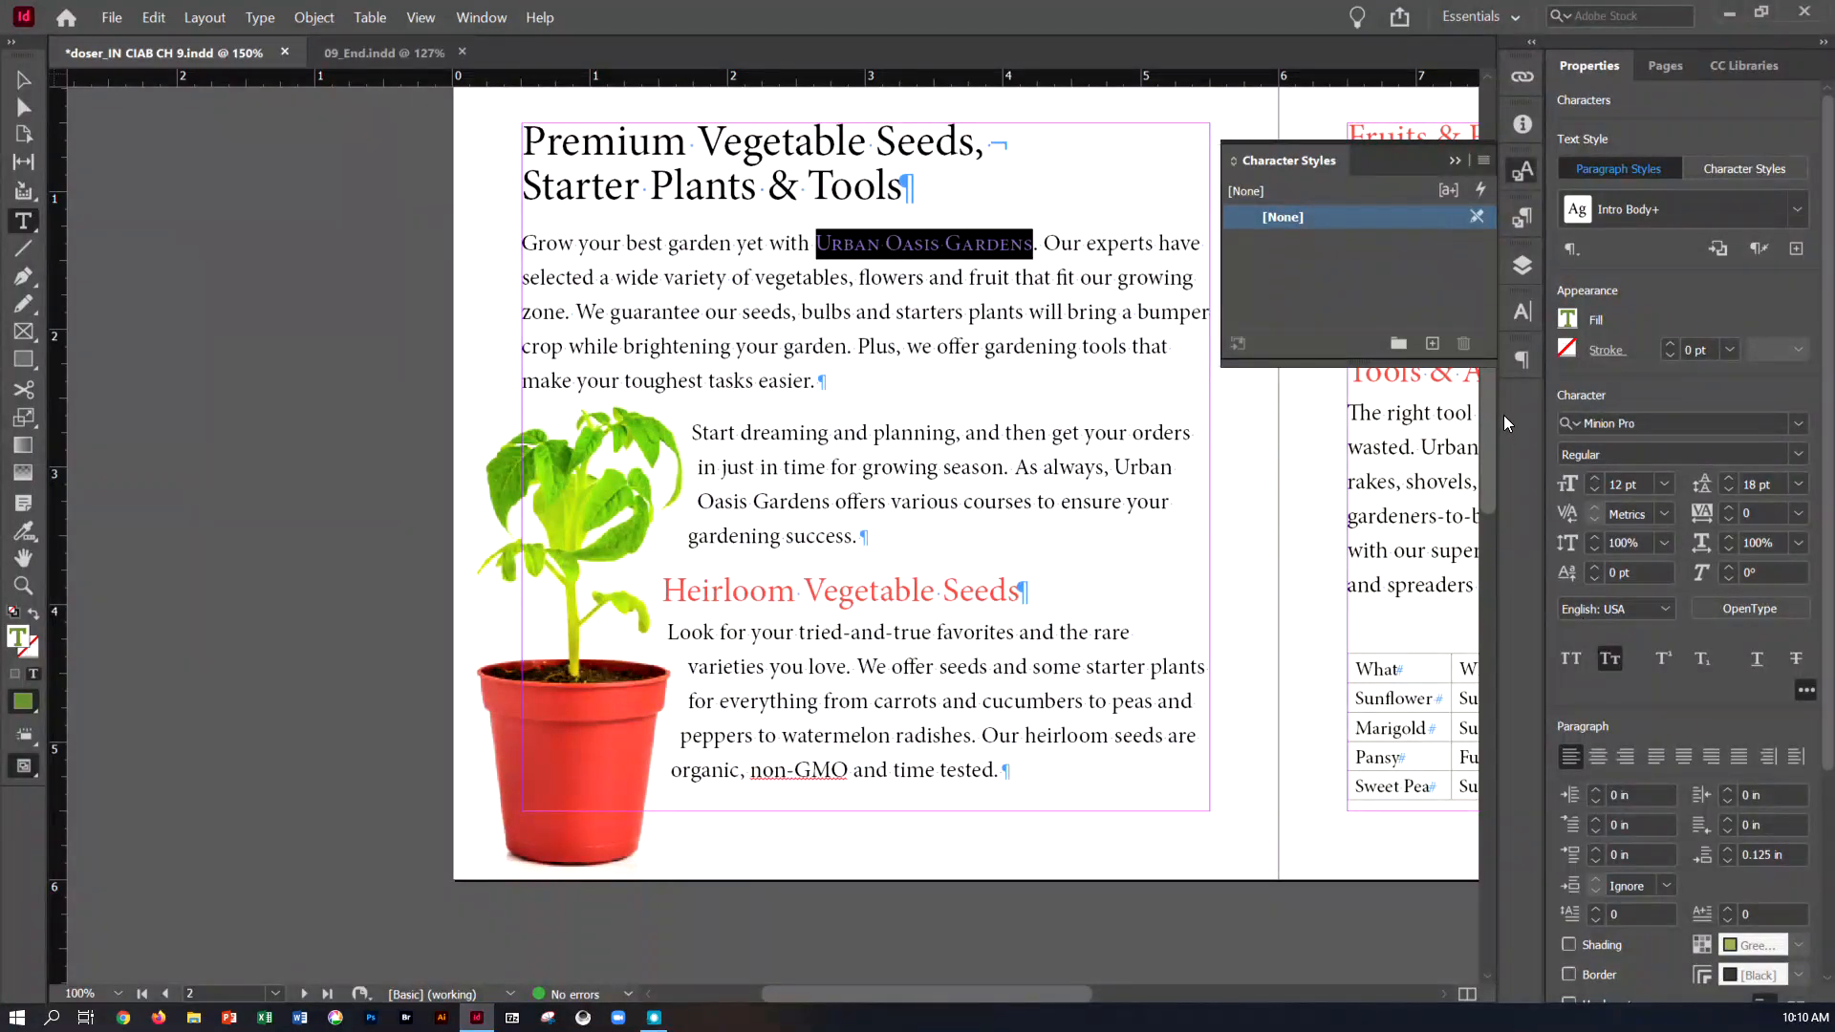
{"action": "left_click", "coordinate": [1431, 346]}
{"action": "double_click", "coordinate": [1309, 241]}
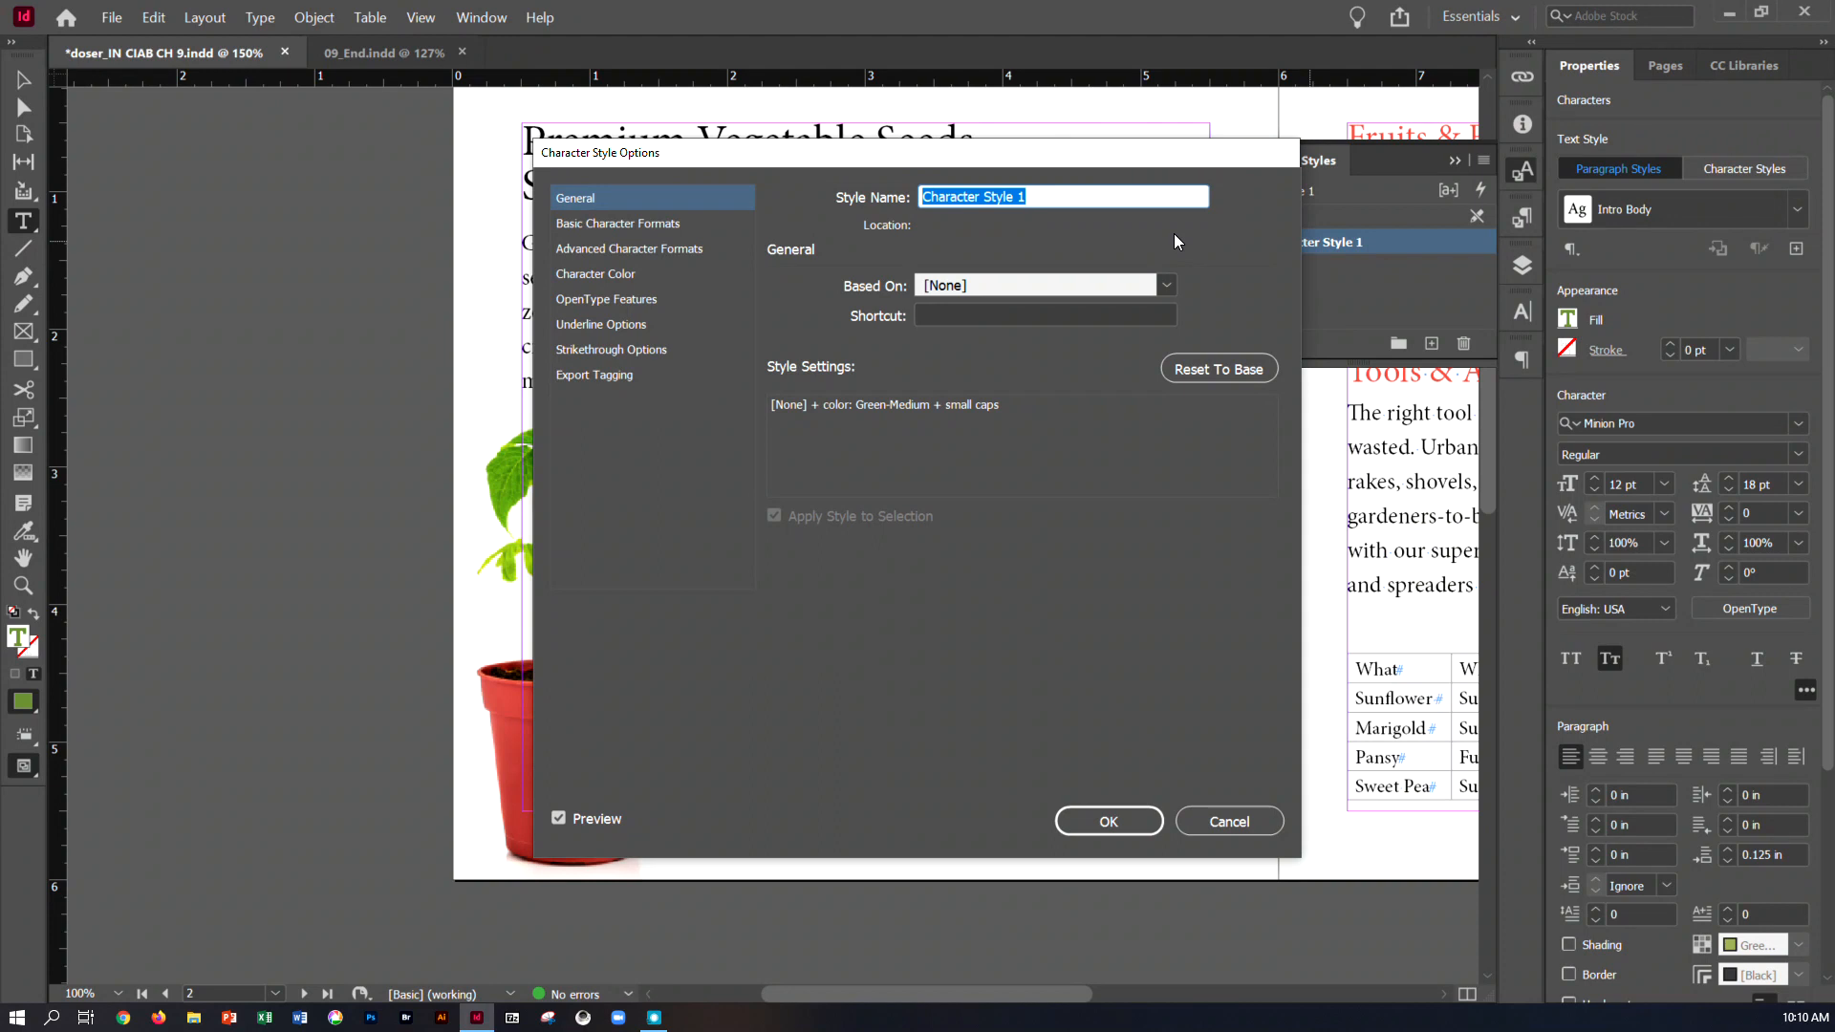
{"action": "type", "text": "Ga"}
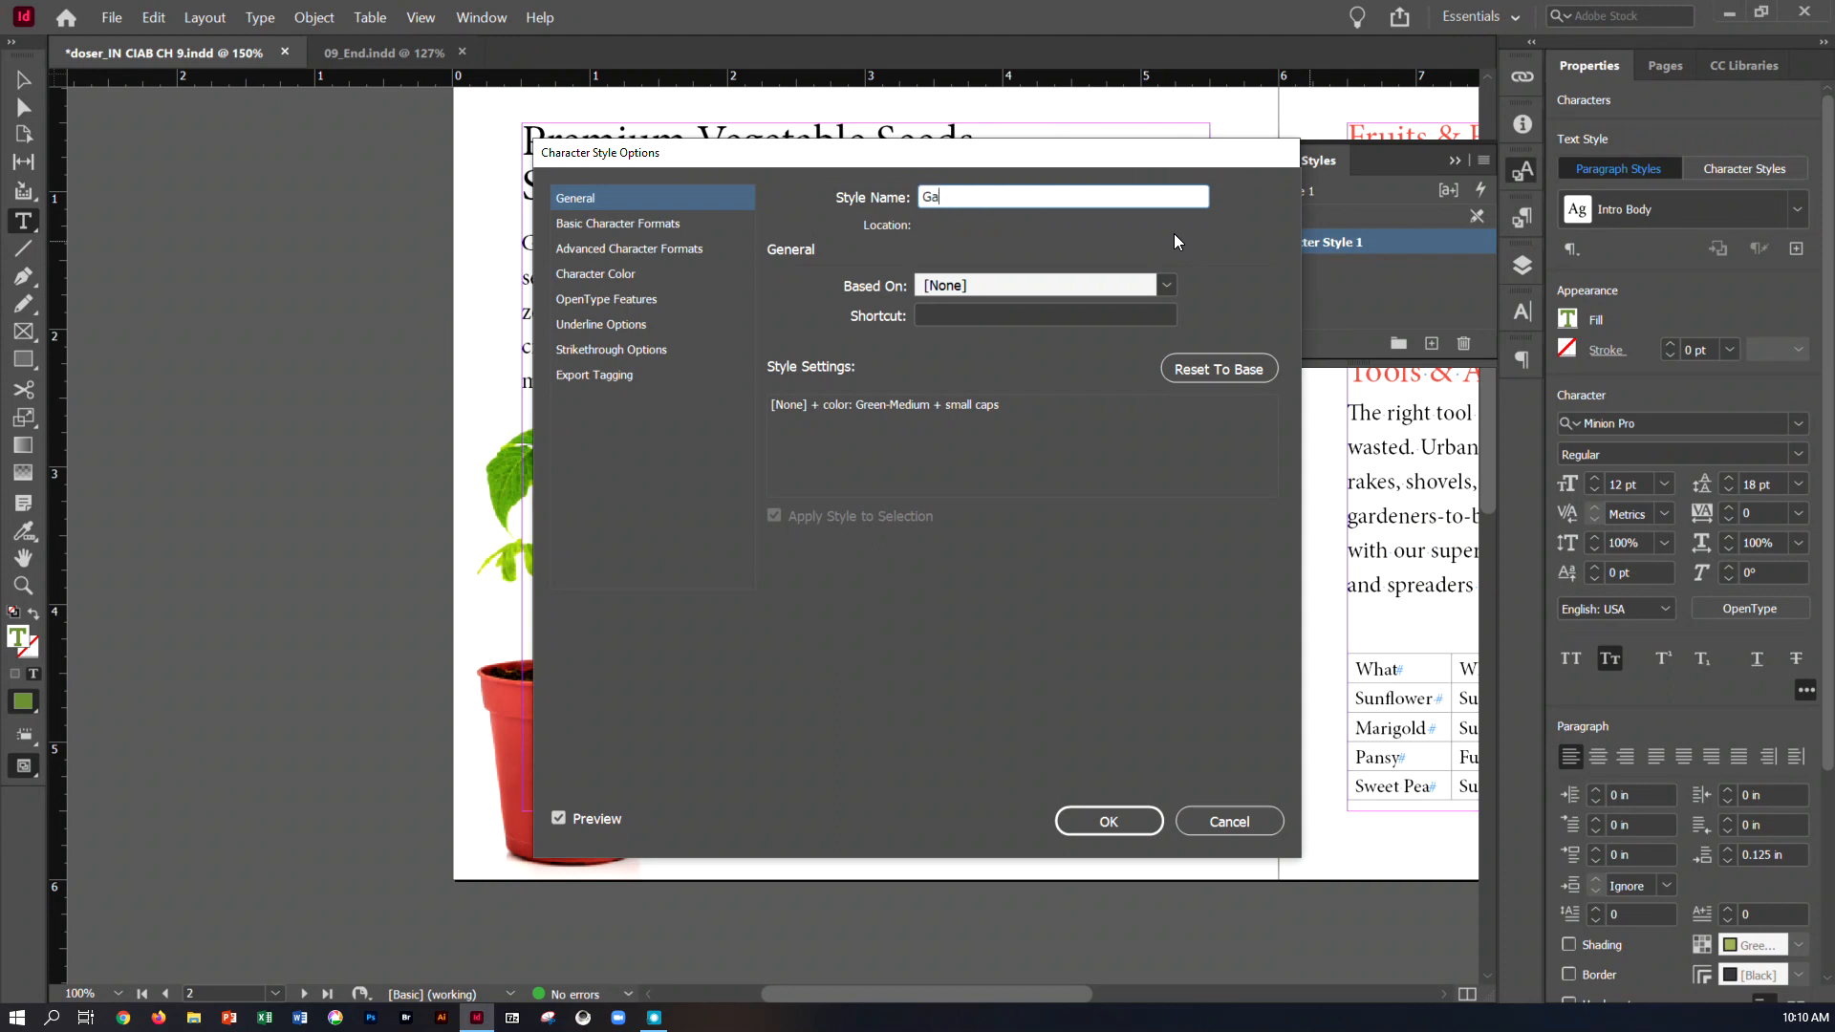
{"action": "type", "text": "rden Name"}
Assign the shortcut Shift+Ctrl+Num 8 to the Garden Name character style and confirm its options
{"action": "left_click", "coordinate": [1078, 315]}
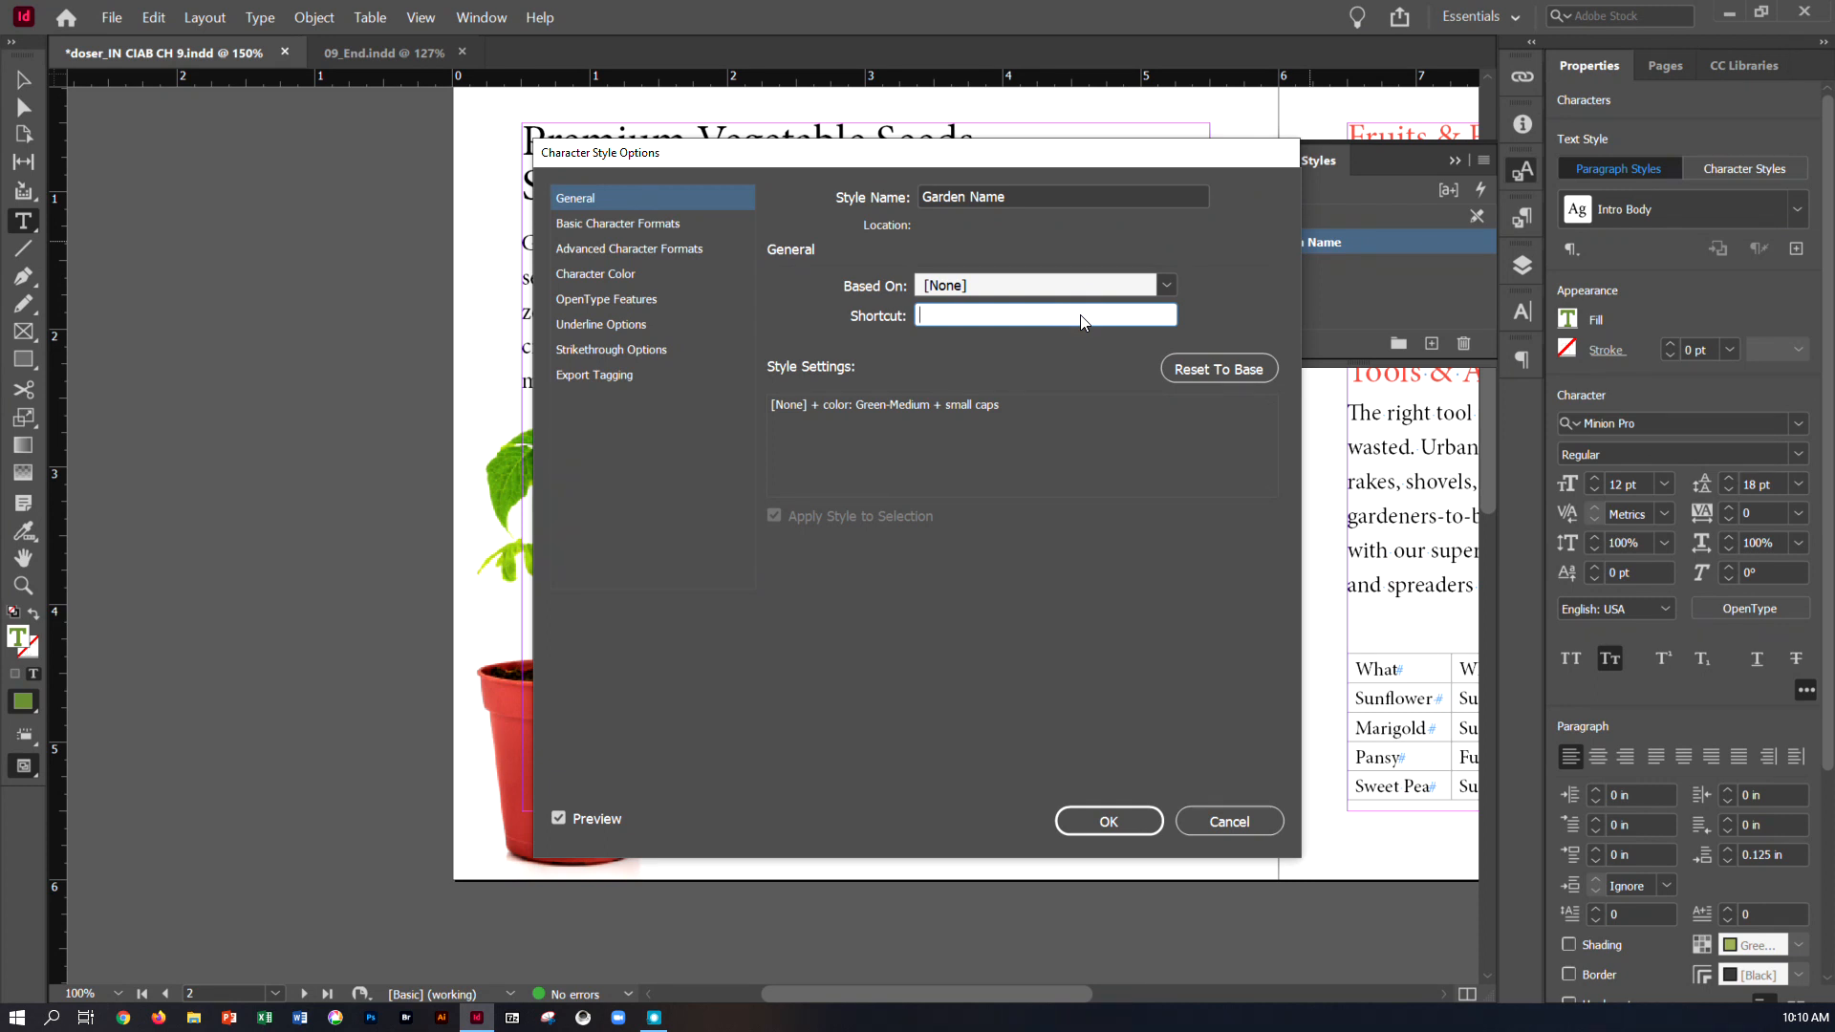
{"action": "key", "text": "ctrl+shift+KP_8"}
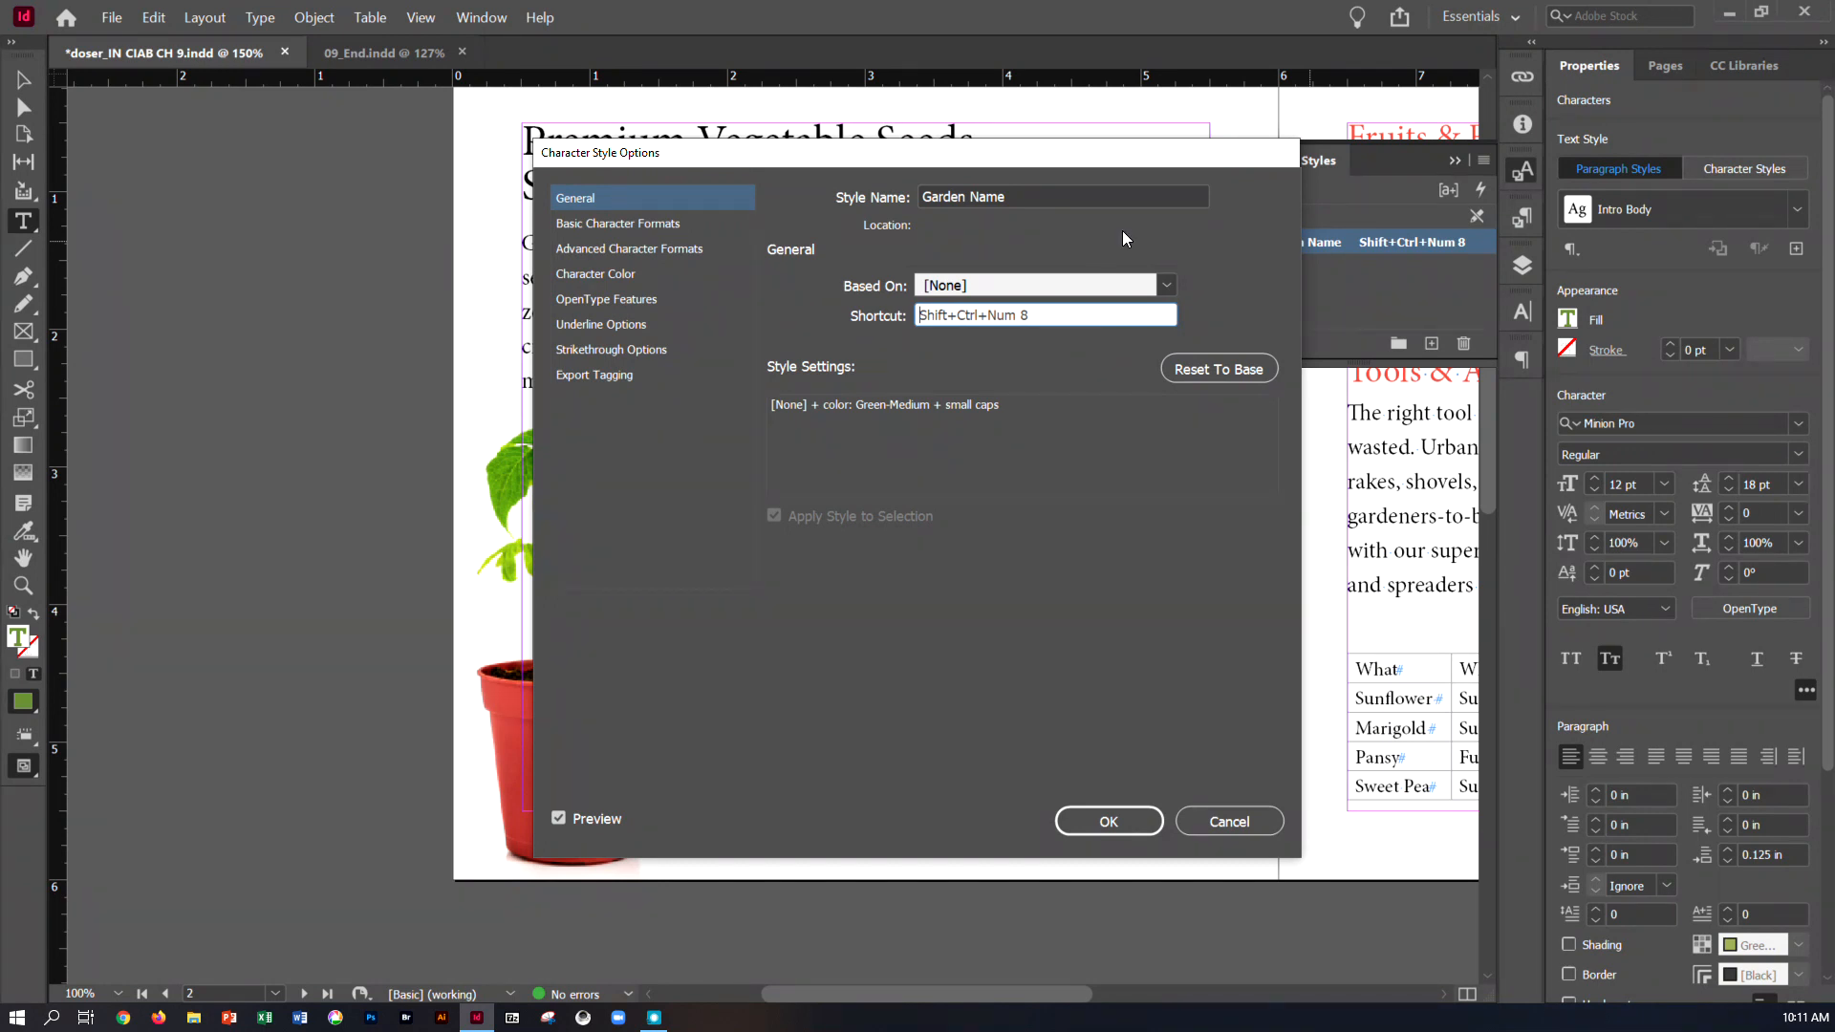
{"action": "left_click_drag", "start_coordinate": [921, 156], "coordinate": [743, 120]}
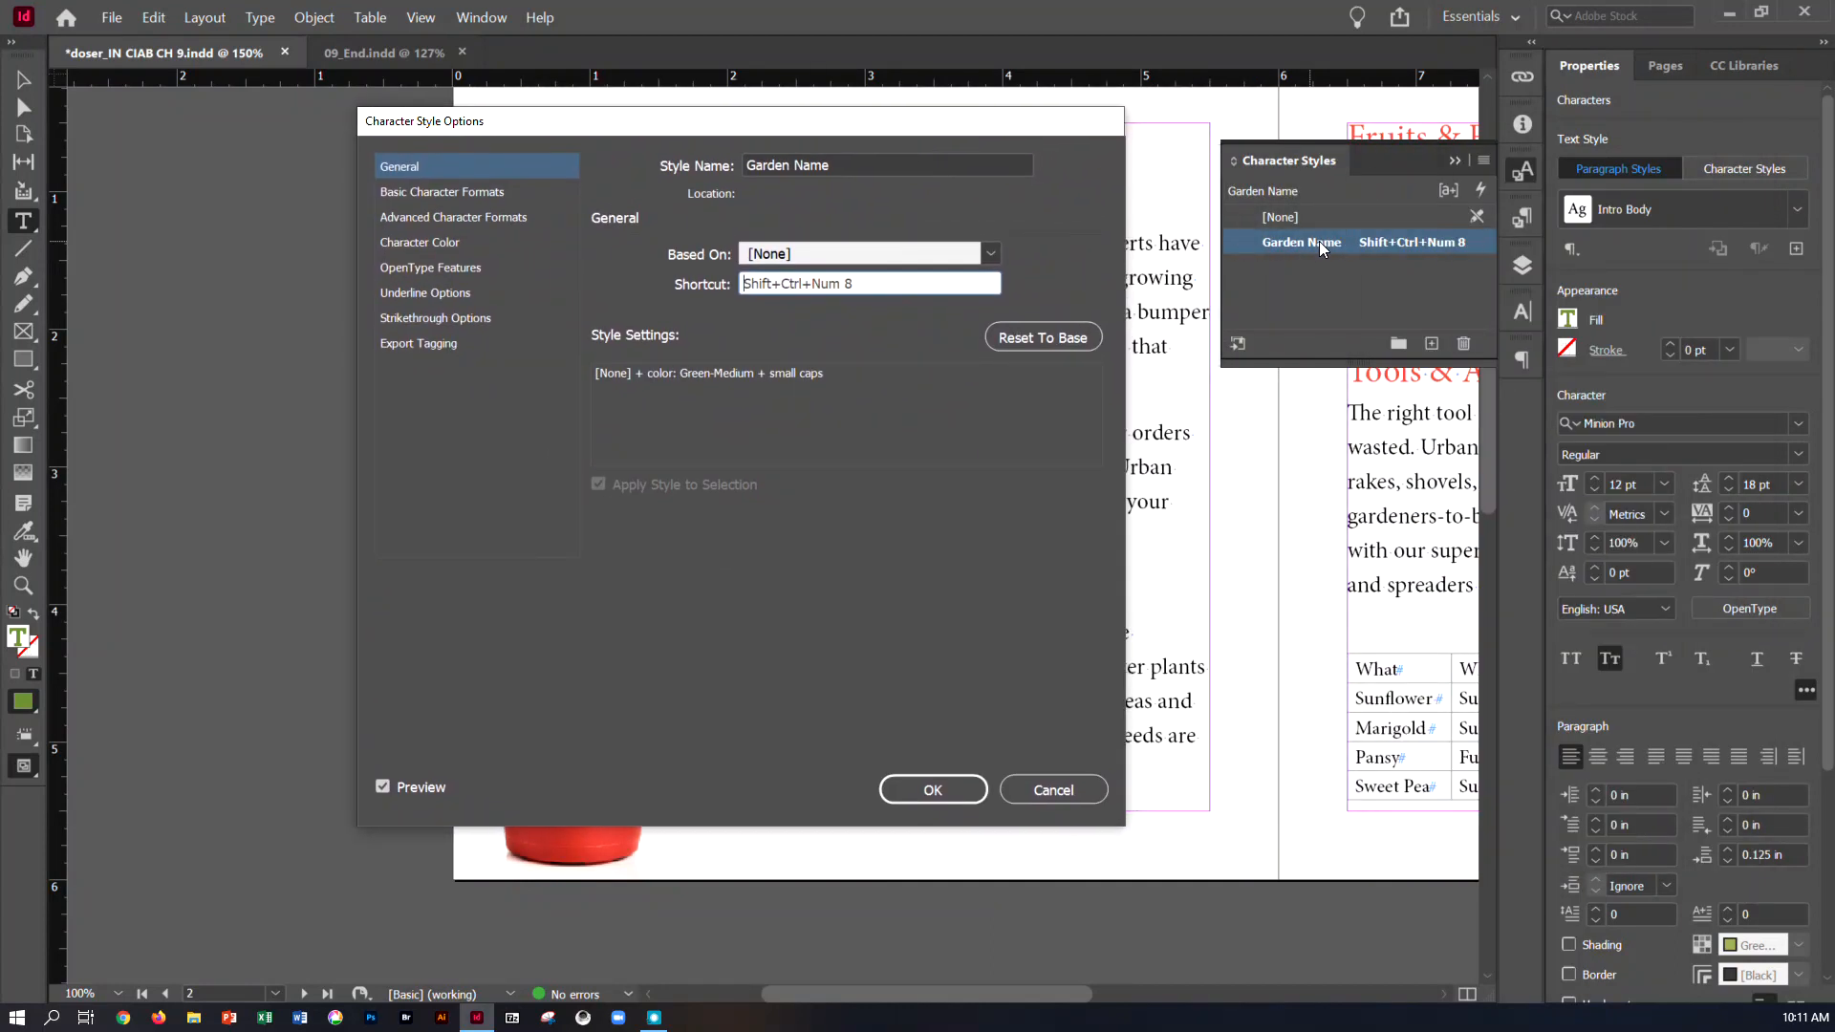
{"action": "left_click", "coordinate": [938, 795]}
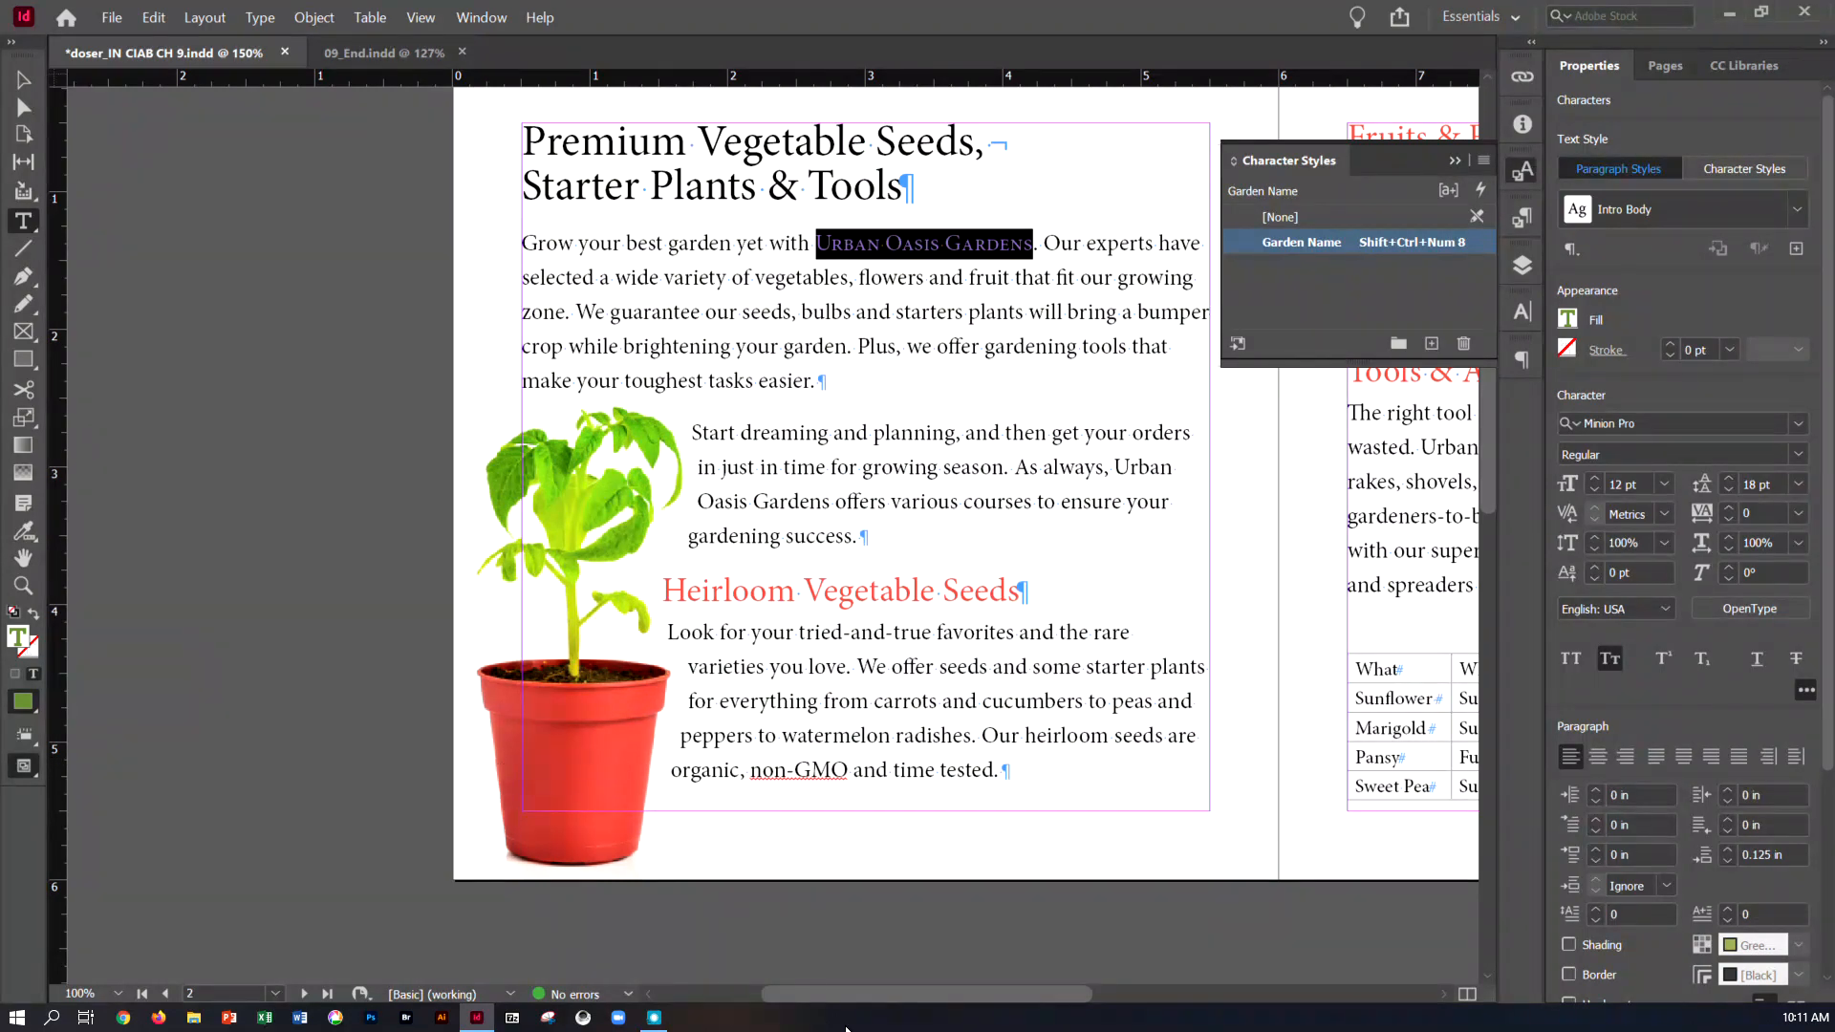
Apply the Garden Name character style to "Urban Oasis Gardens" in the Fruits & Flowers and Tools & Accessories paragraphs on page 3
{"action": "left_click_drag", "start_coordinate": [938, 995], "coordinate": [1129, 992]}
{"action": "left_click_drag", "start_coordinate": [643, 222], "coordinate": [841, 226]}
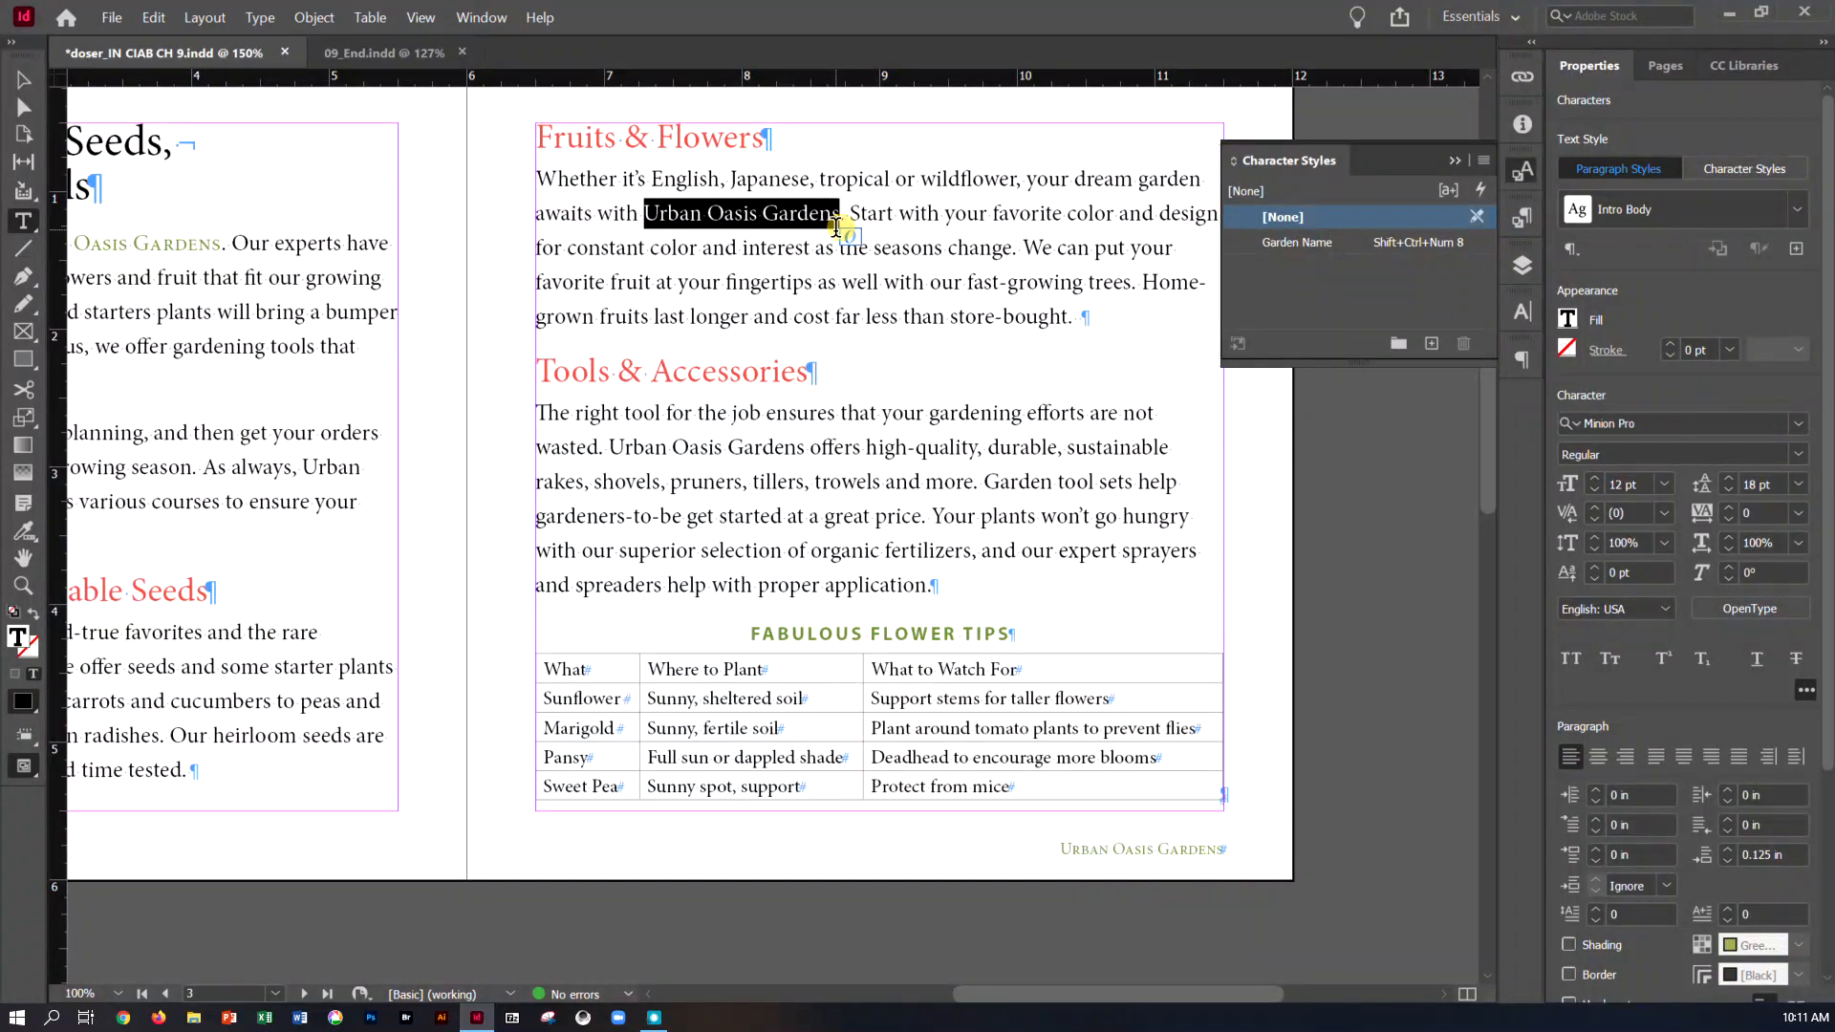
{"action": "left_click", "coordinate": [1321, 243]}
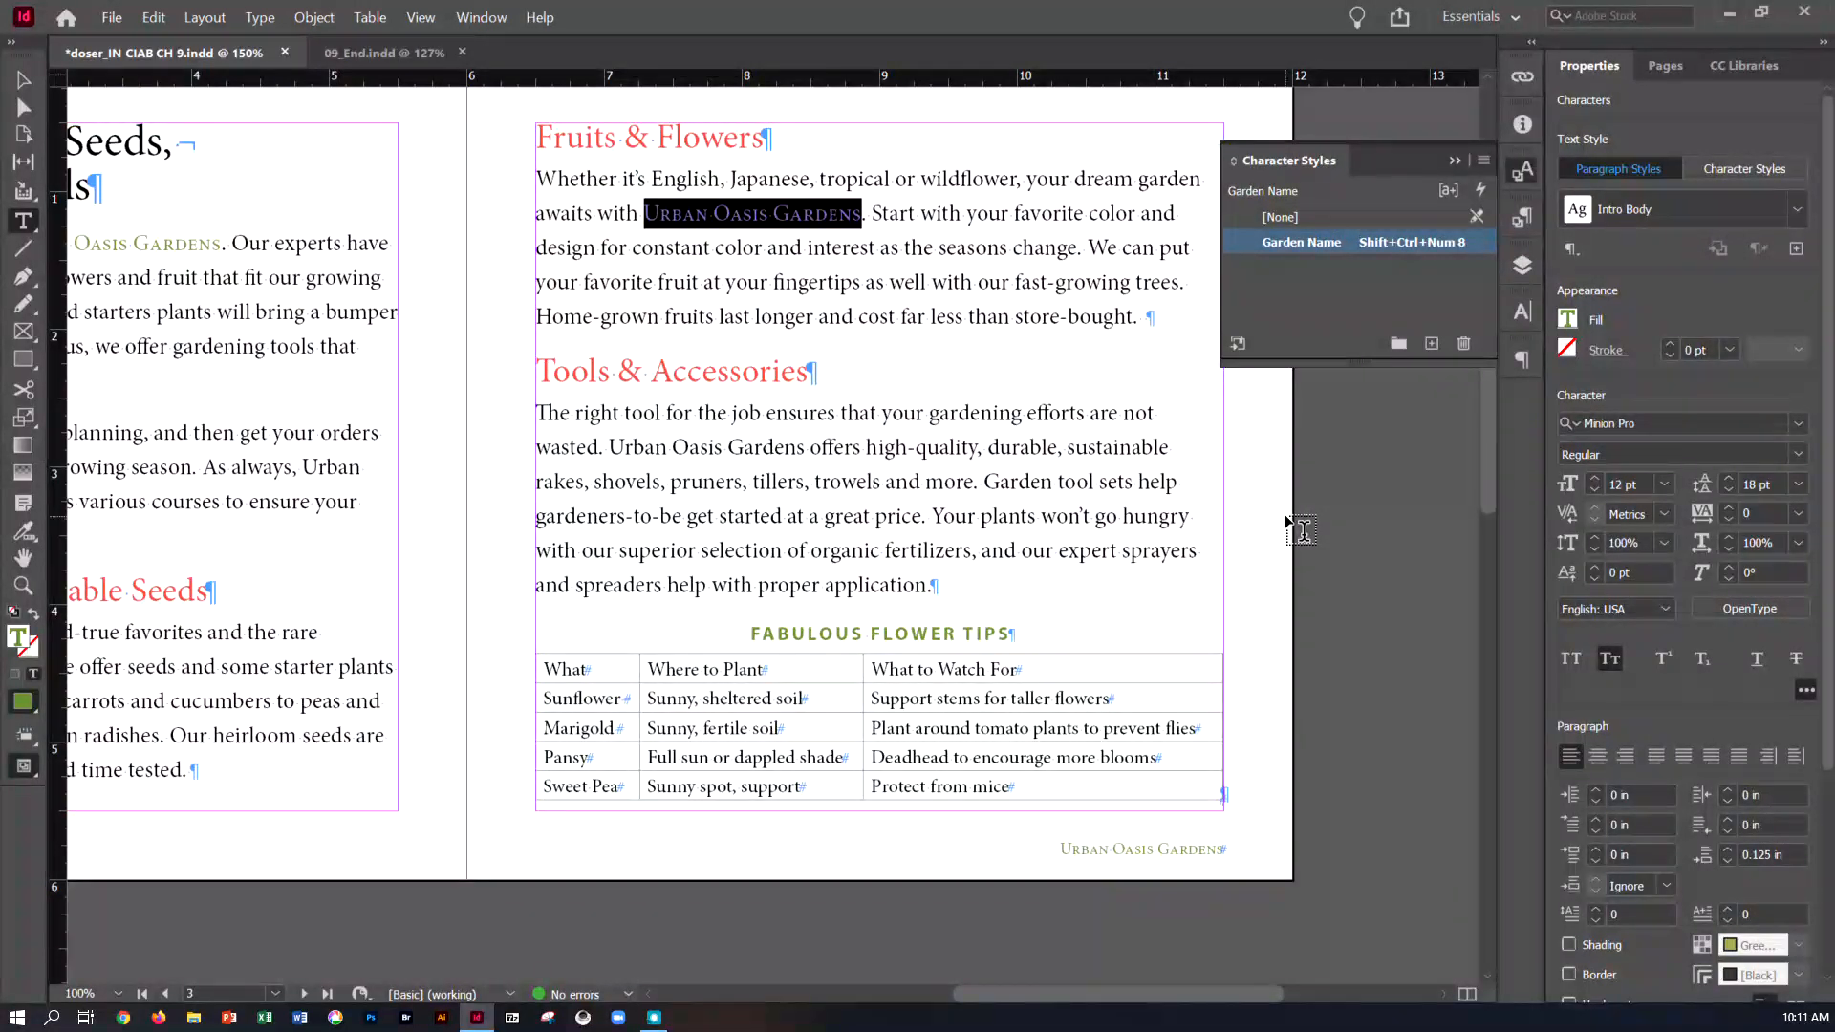
{"action": "left_click", "coordinate": [610, 450]}
{"action": "left_click_drag", "start_coordinate": [609, 450], "coordinate": [801, 447]}
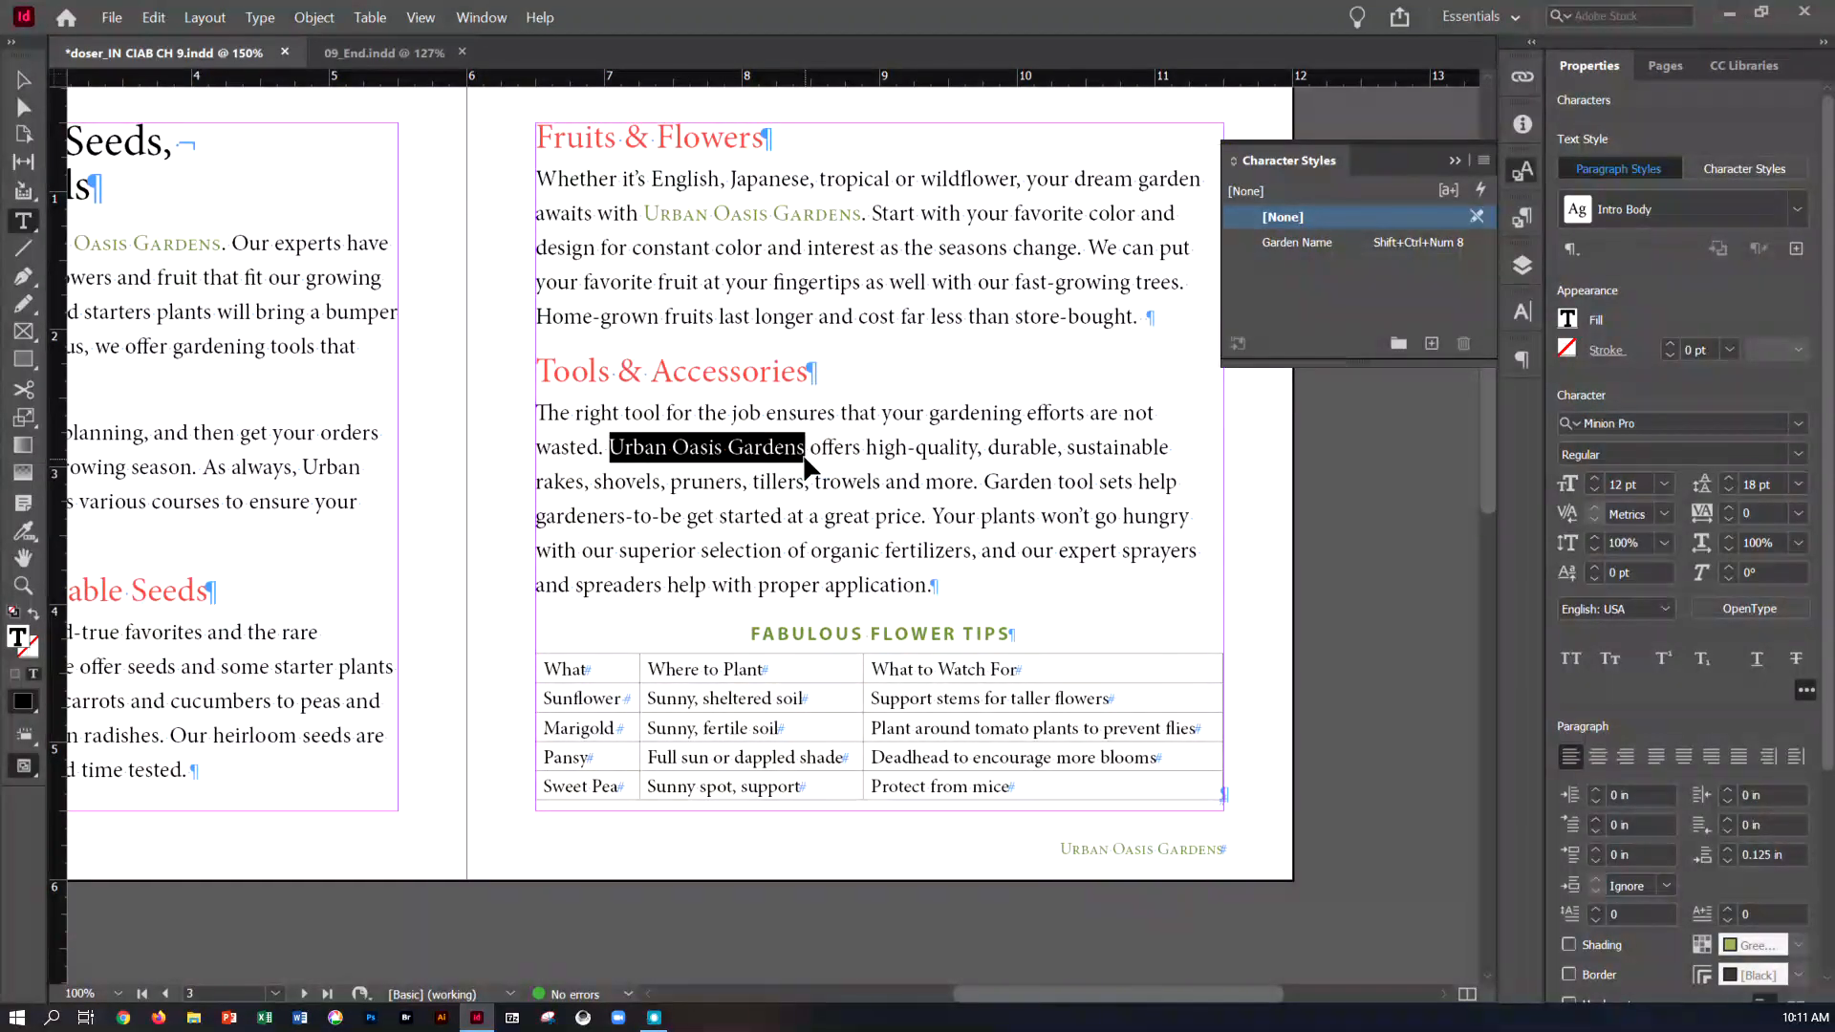
{"action": "key", "text": "ctrl+shift+KP_8"}
Deselect the text on page 3 and save the document
{"action": "left_click", "coordinate": [998, 495]}
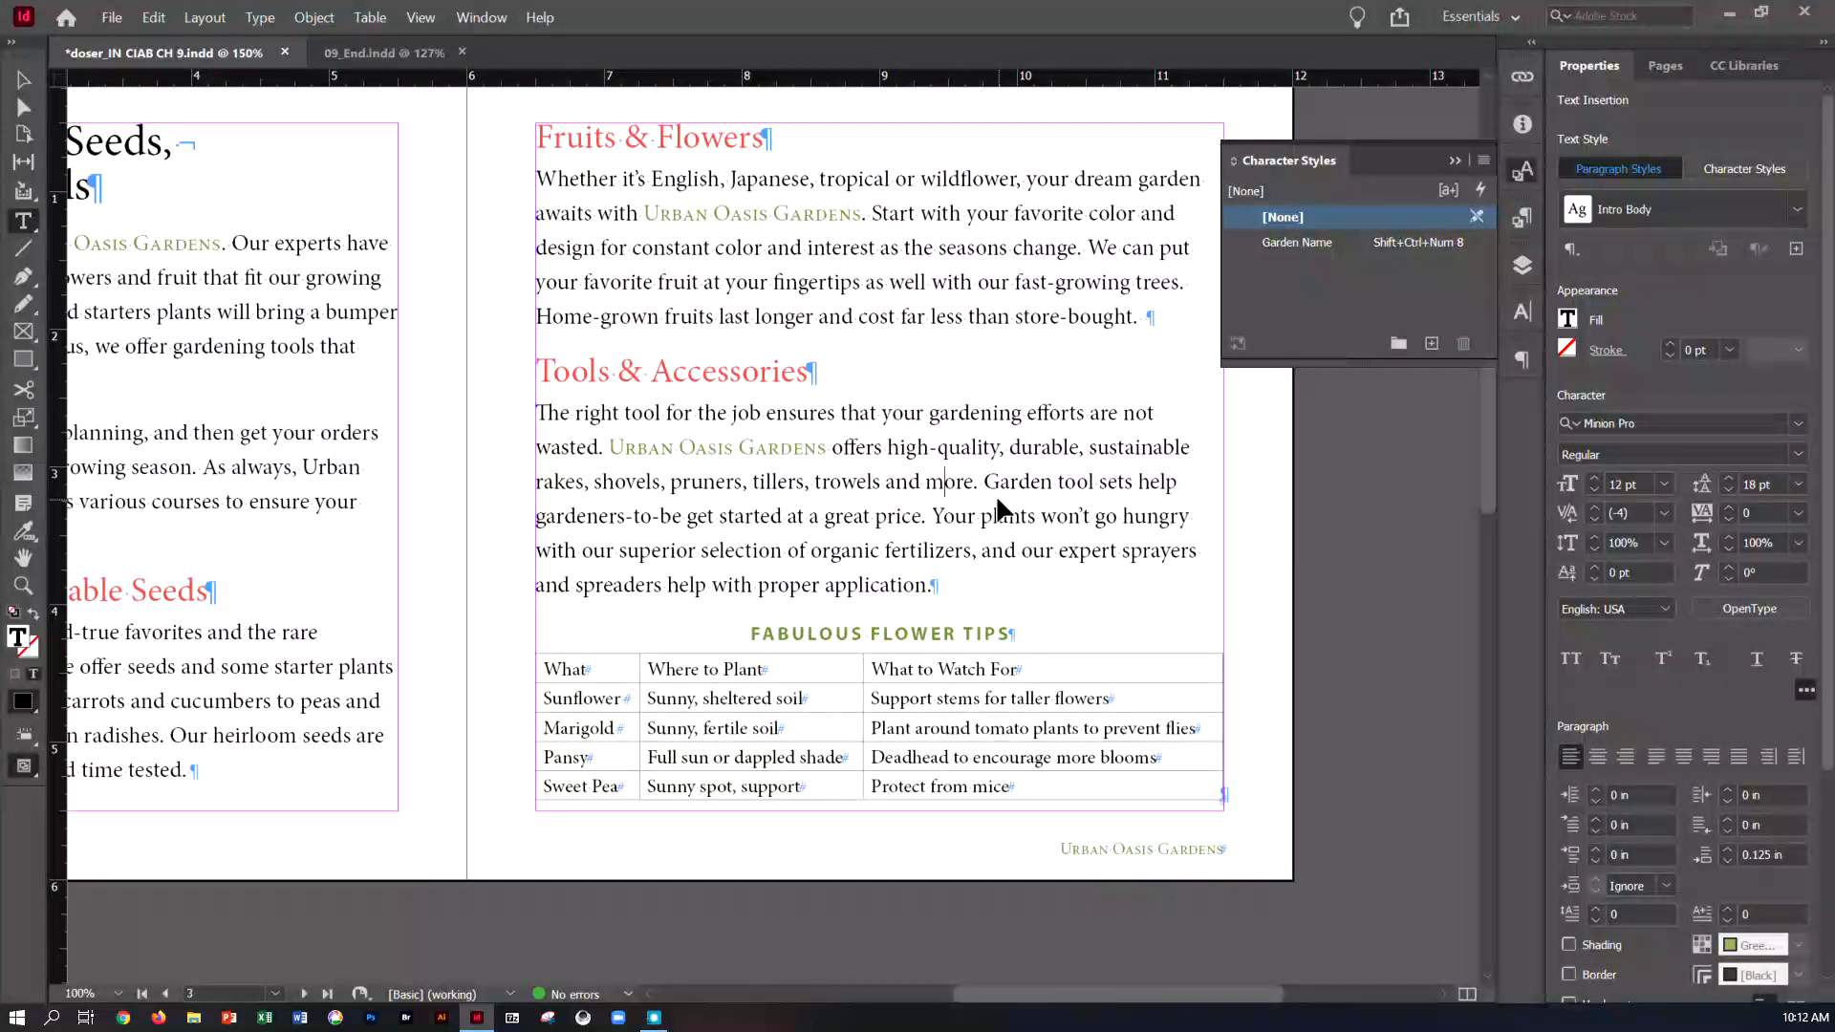
{"action": "key", "text": "ctrl+s"}
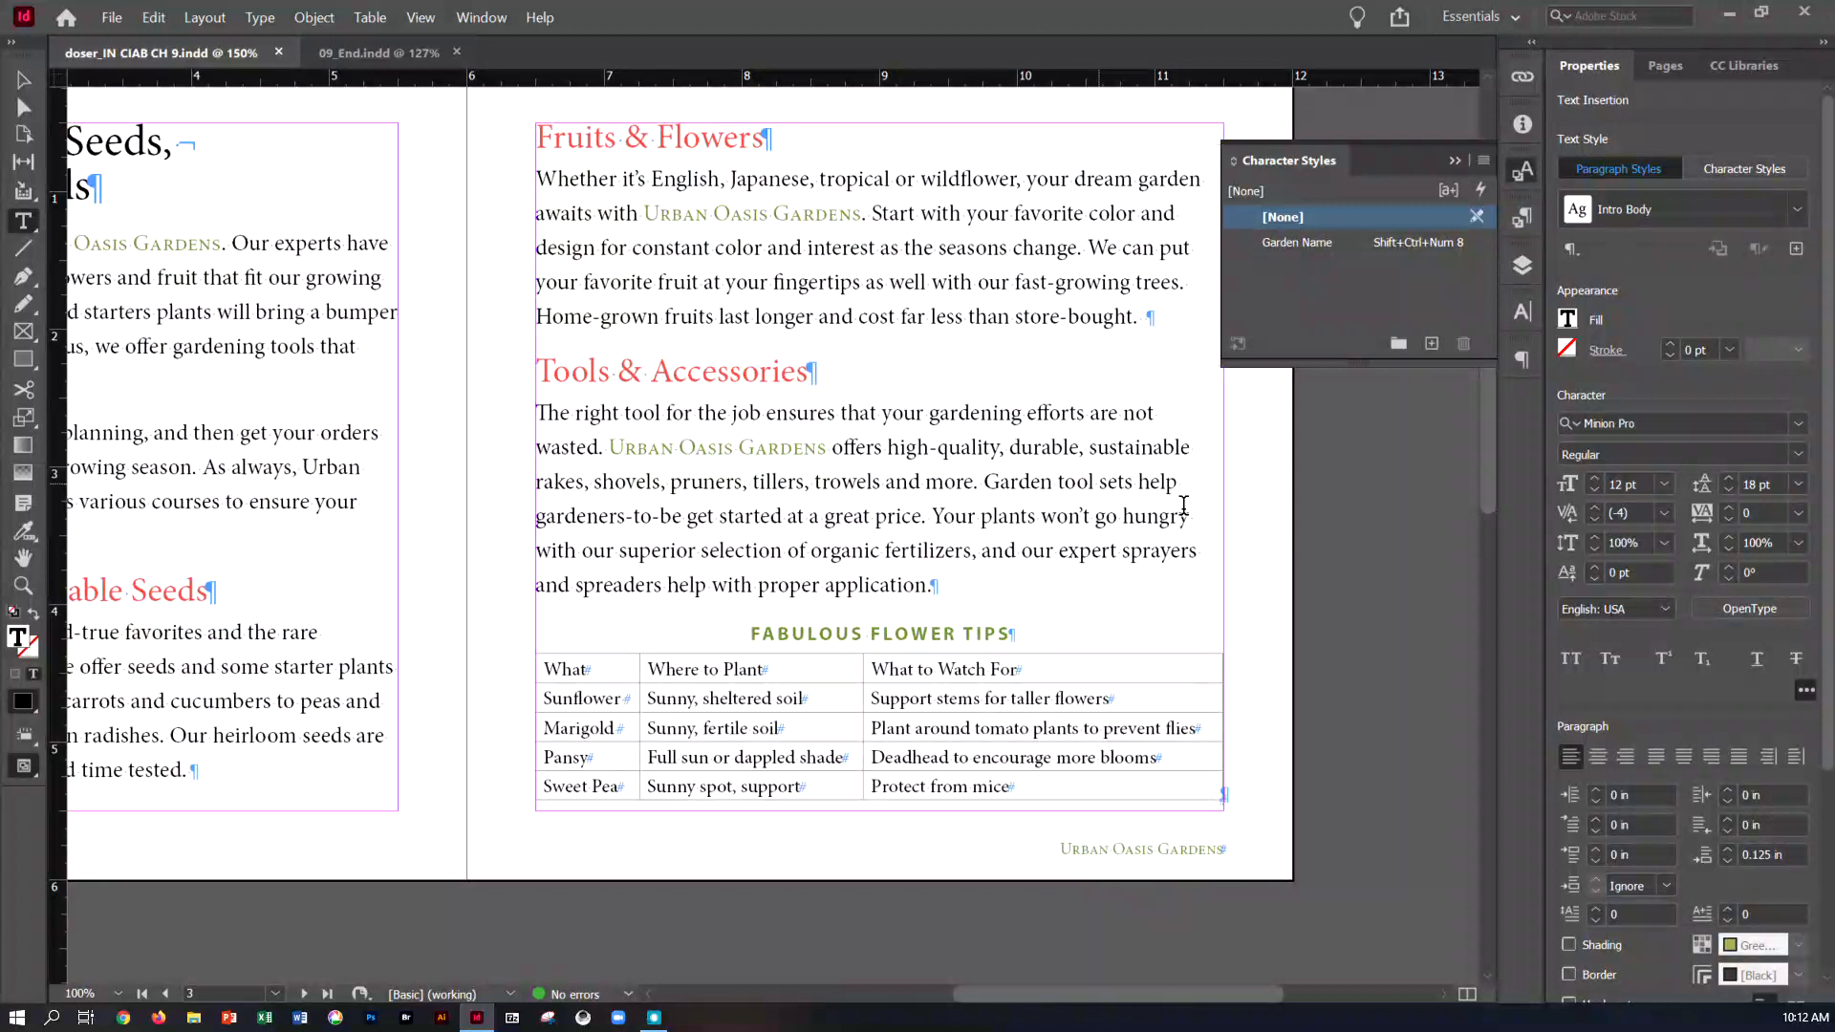
{"action": "left_click", "coordinate": [1340, 566]}
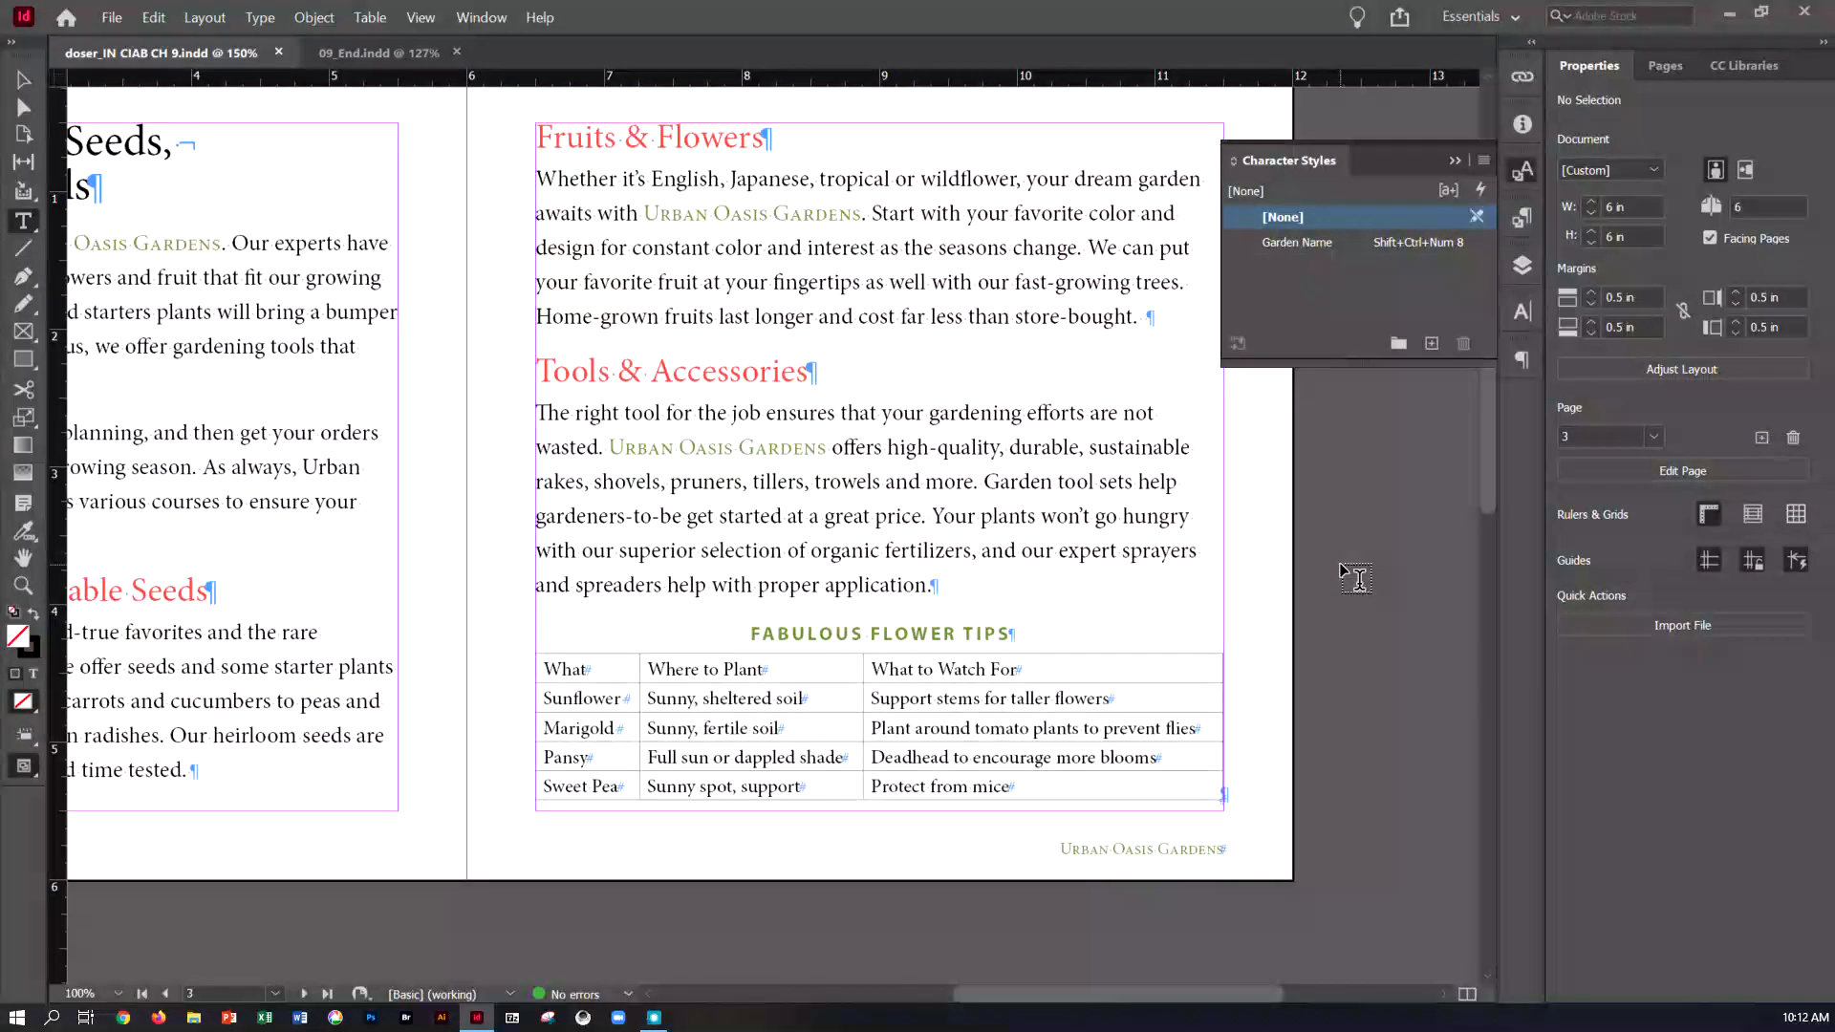
Compare the vegetable listings on pages 4-5 with their formatted versions in 09_End.indd, examining how the variety labels and names are styled
{"action": "scroll", "coordinate": [1319, 602], "scroll_direction": "down", "scroll_amount": 10}
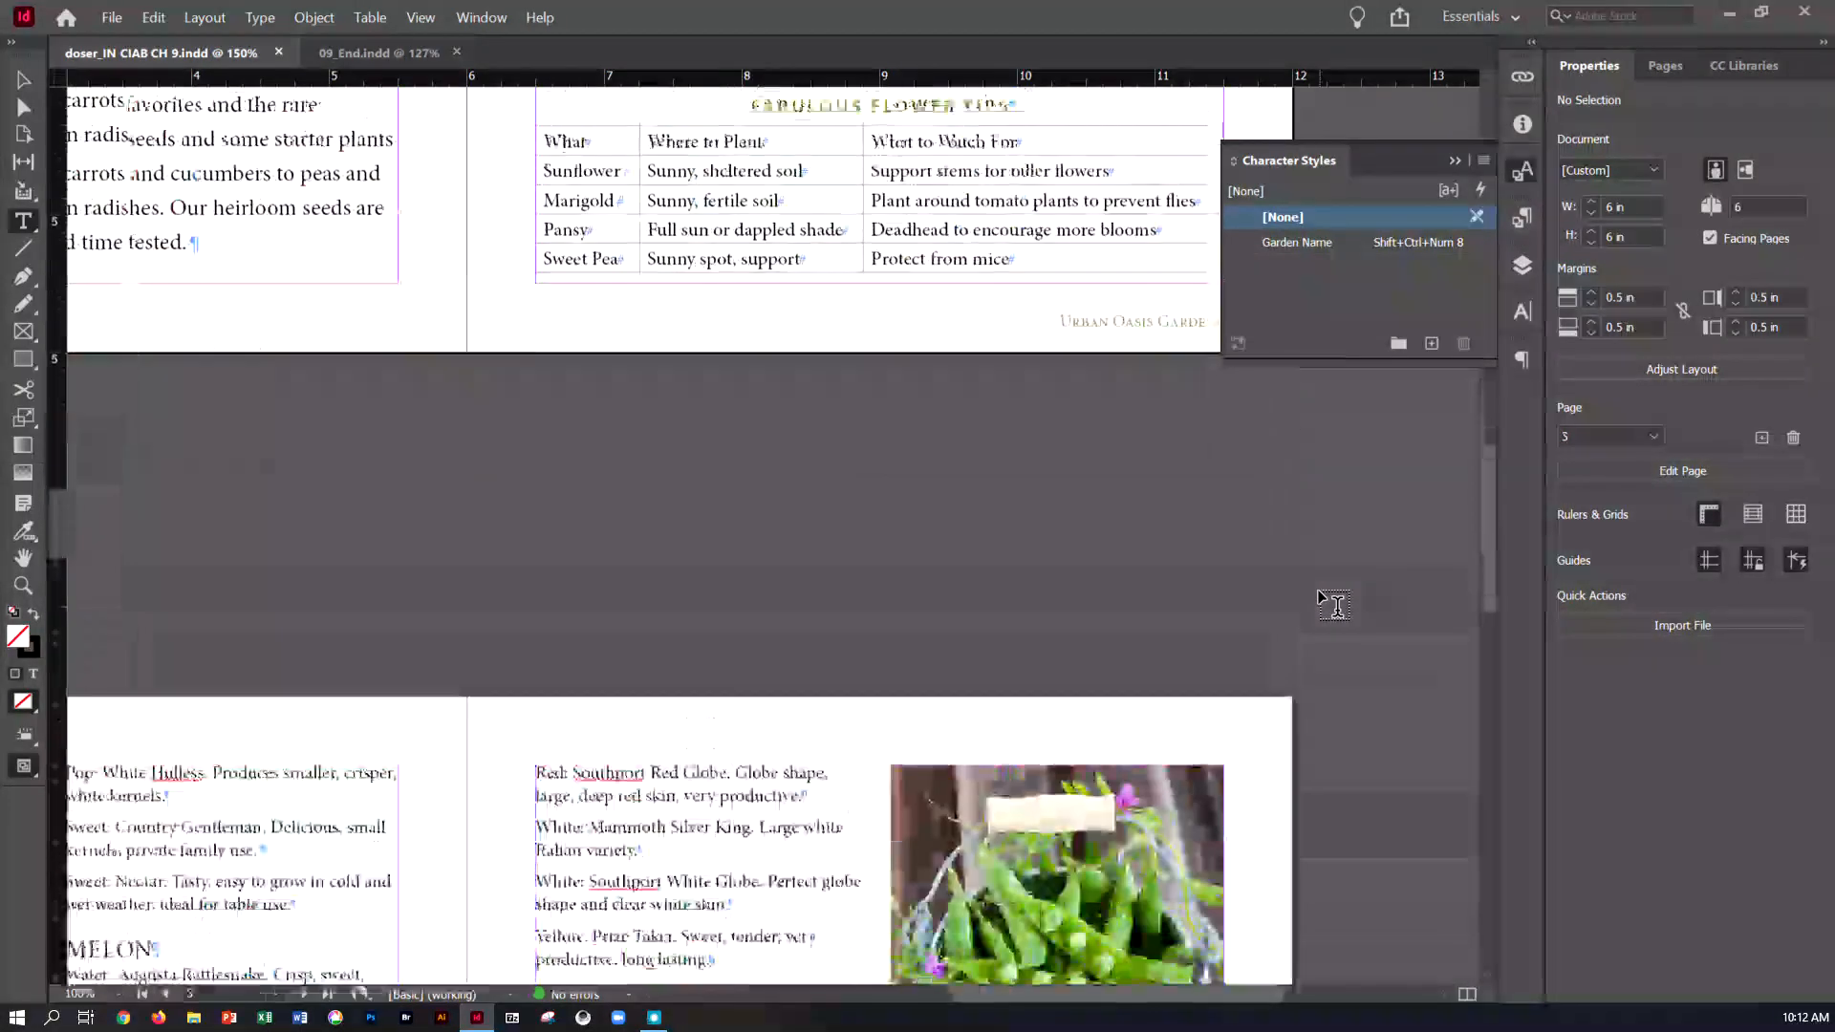
{"action": "left_click", "coordinate": [619, 491], "text": "ctrl"}
{"action": "key", "text": "ctrl+equal"}
{"action": "key", "text": "ctrl+equal"}
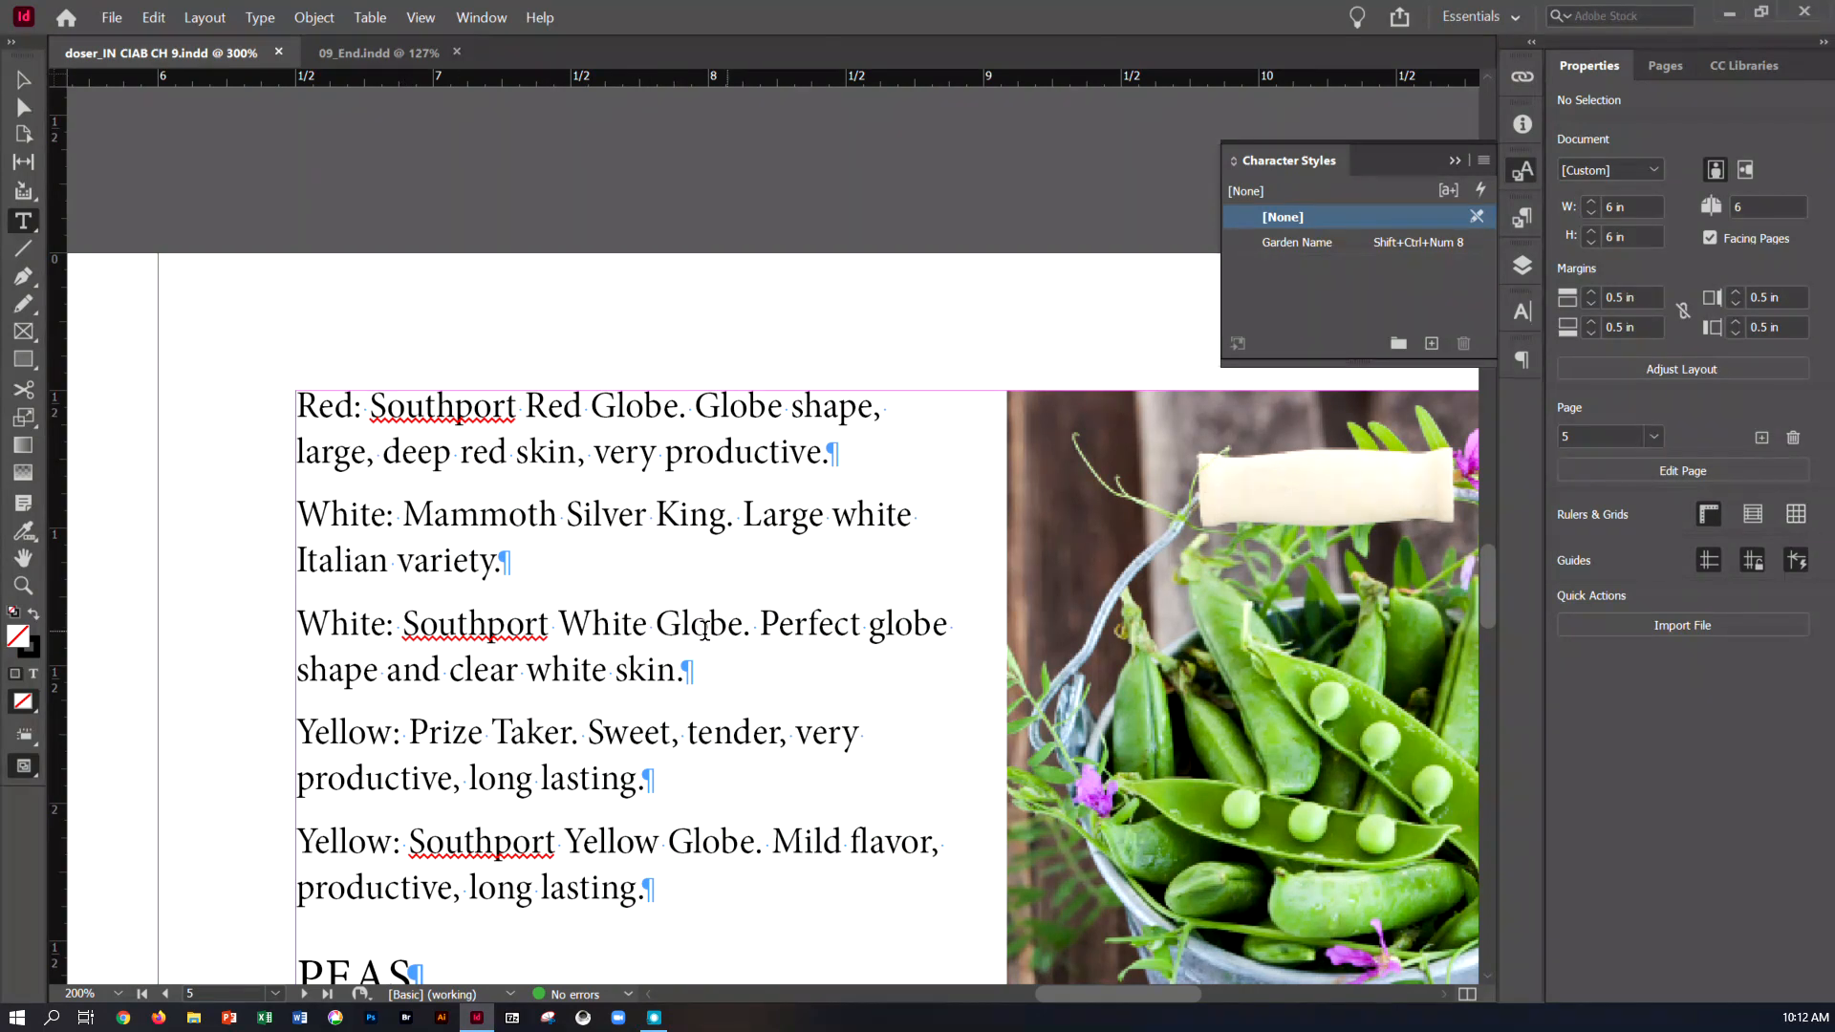
{"action": "scroll", "coordinate": [629, 630], "scroll_direction": "down", "scroll_amount": 3}
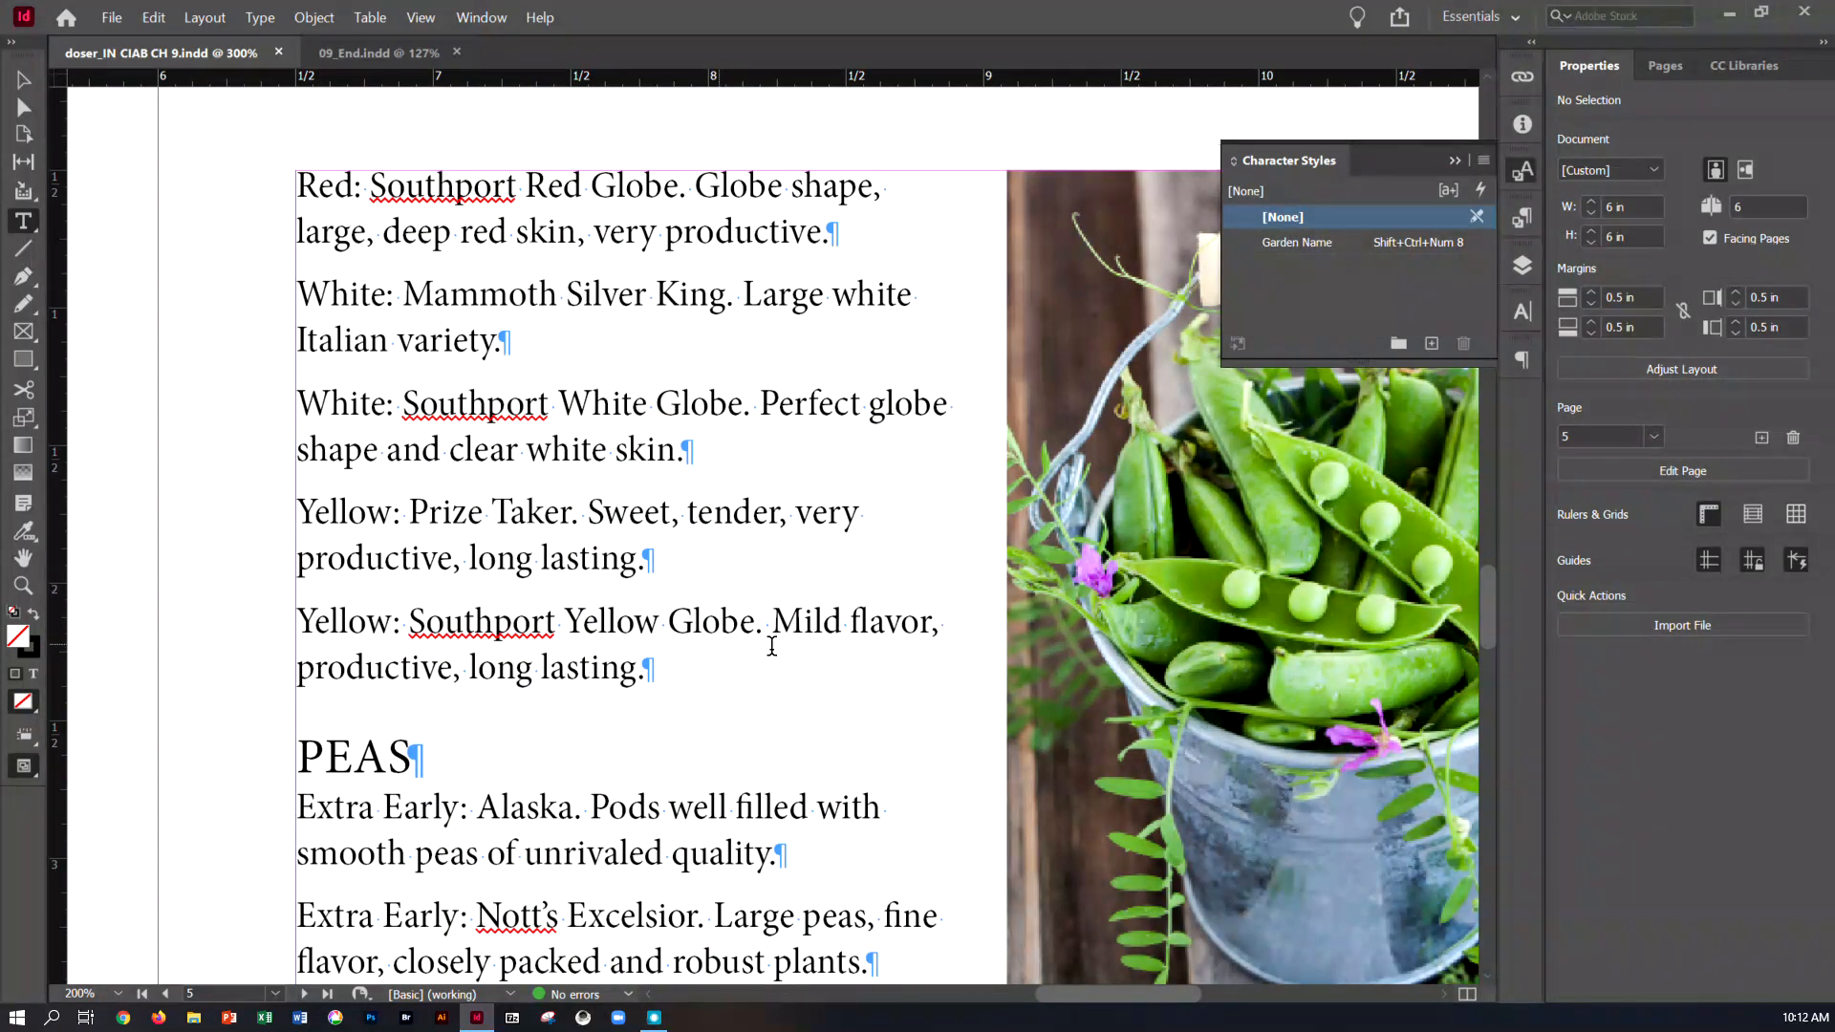
{"action": "scroll", "coordinate": [725, 654], "scroll_direction": "down", "scroll_amount": 1}
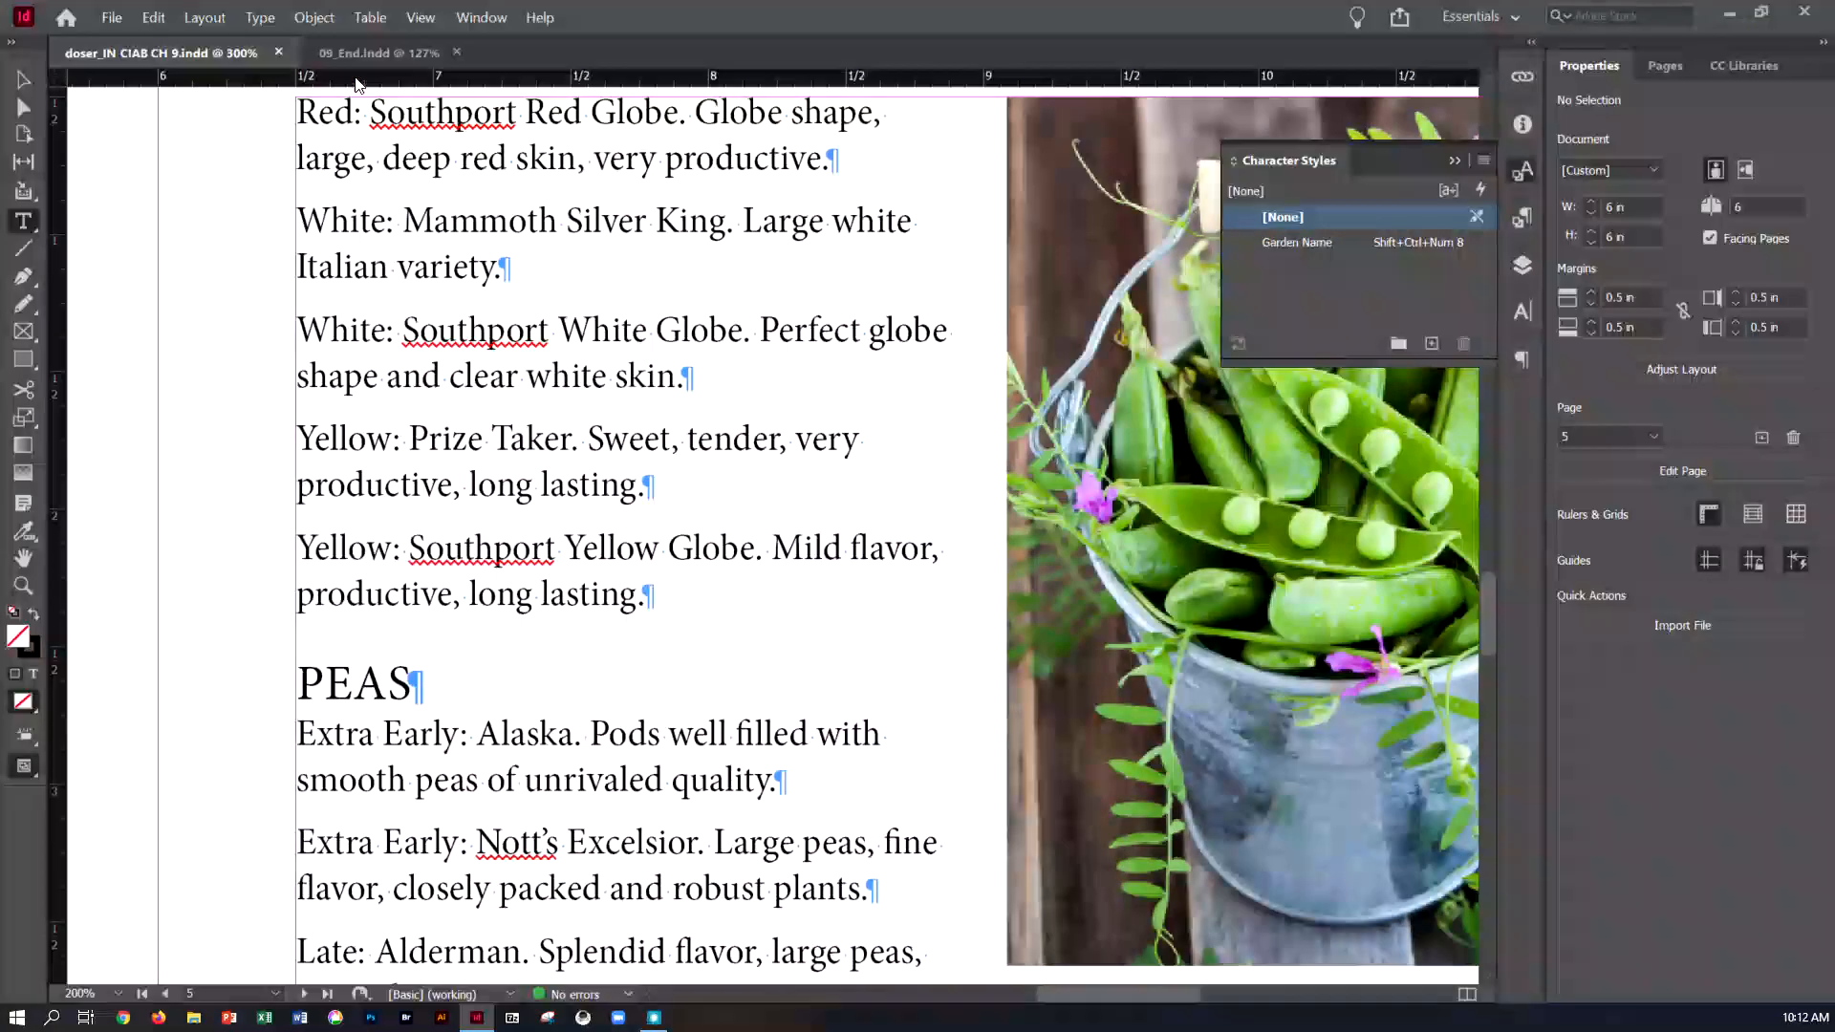
{"action": "left_click", "coordinate": [379, 52]}
{"action": "scroll", "coordinate": [776, 412], "scroll_direction": "down", "scroll_amount": 3}
{"action": "scroll", "coordinate": [777, 413], "scroll_direction": "down", "scroll_amount": 6}
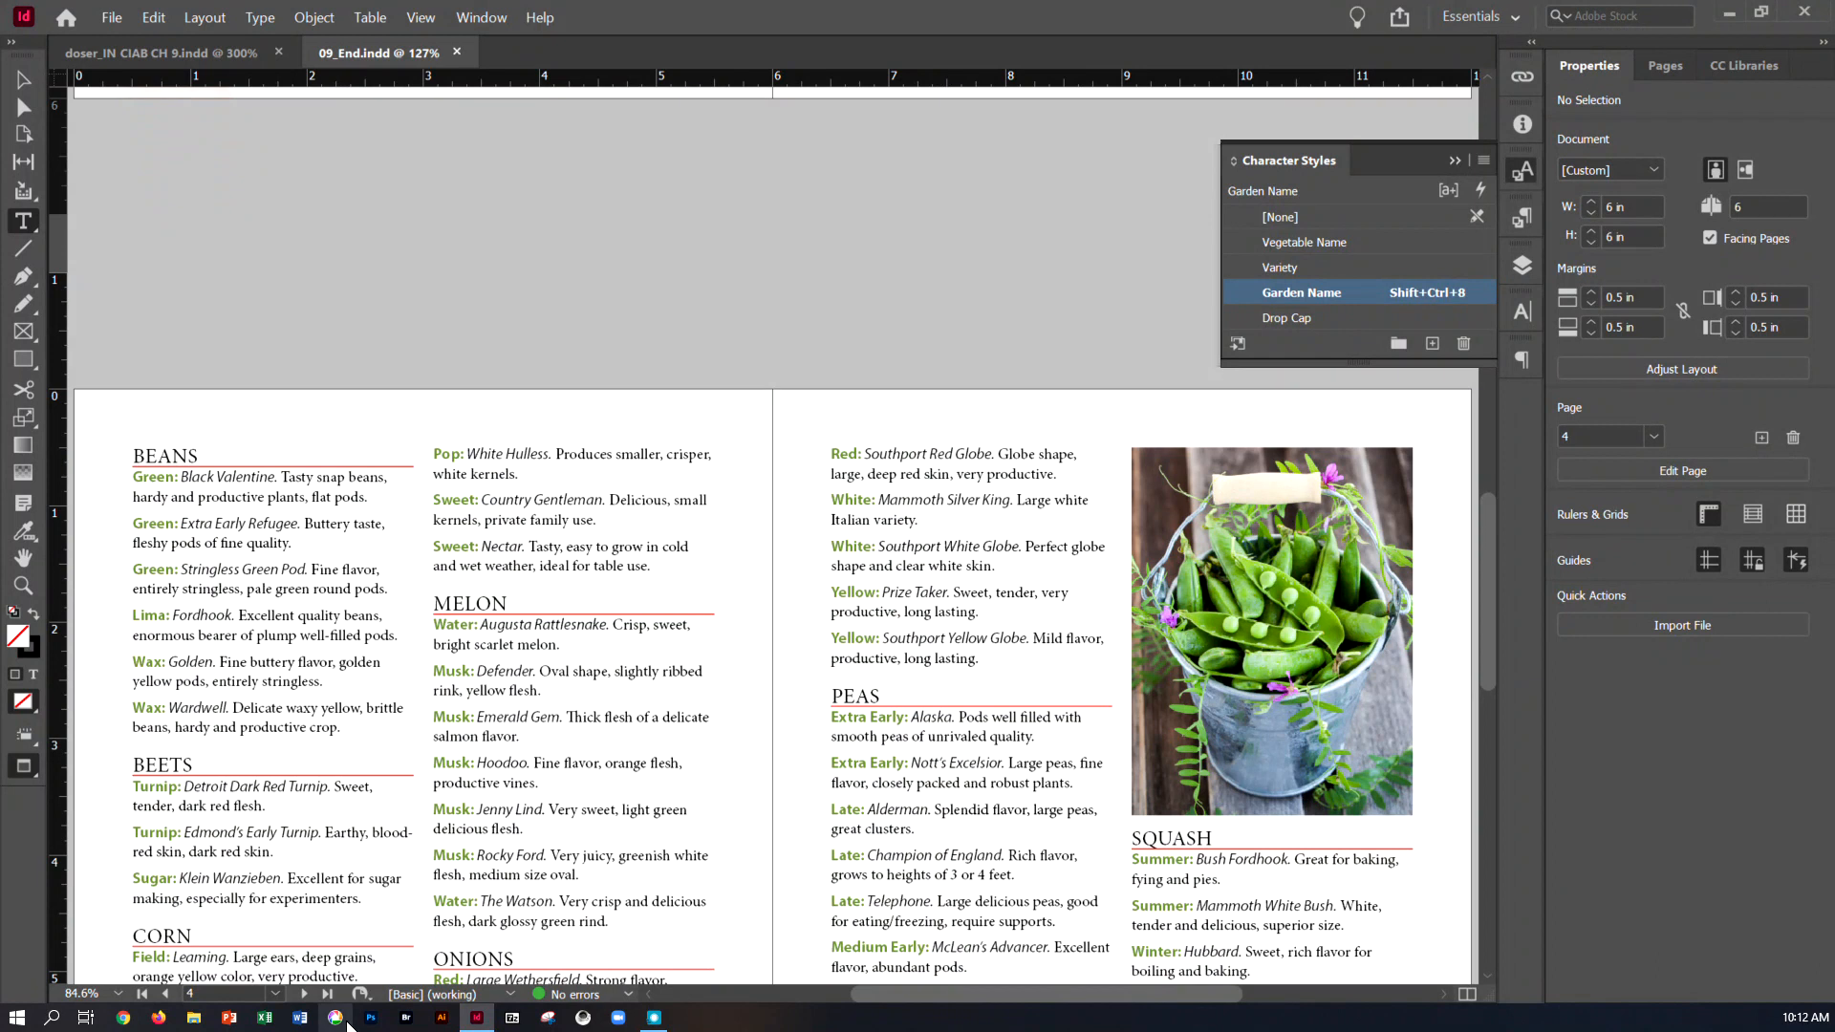
{"action": "scroll", "coordinate": [555, 633], "scroll_direction": "down", "scroll_amount": 2}
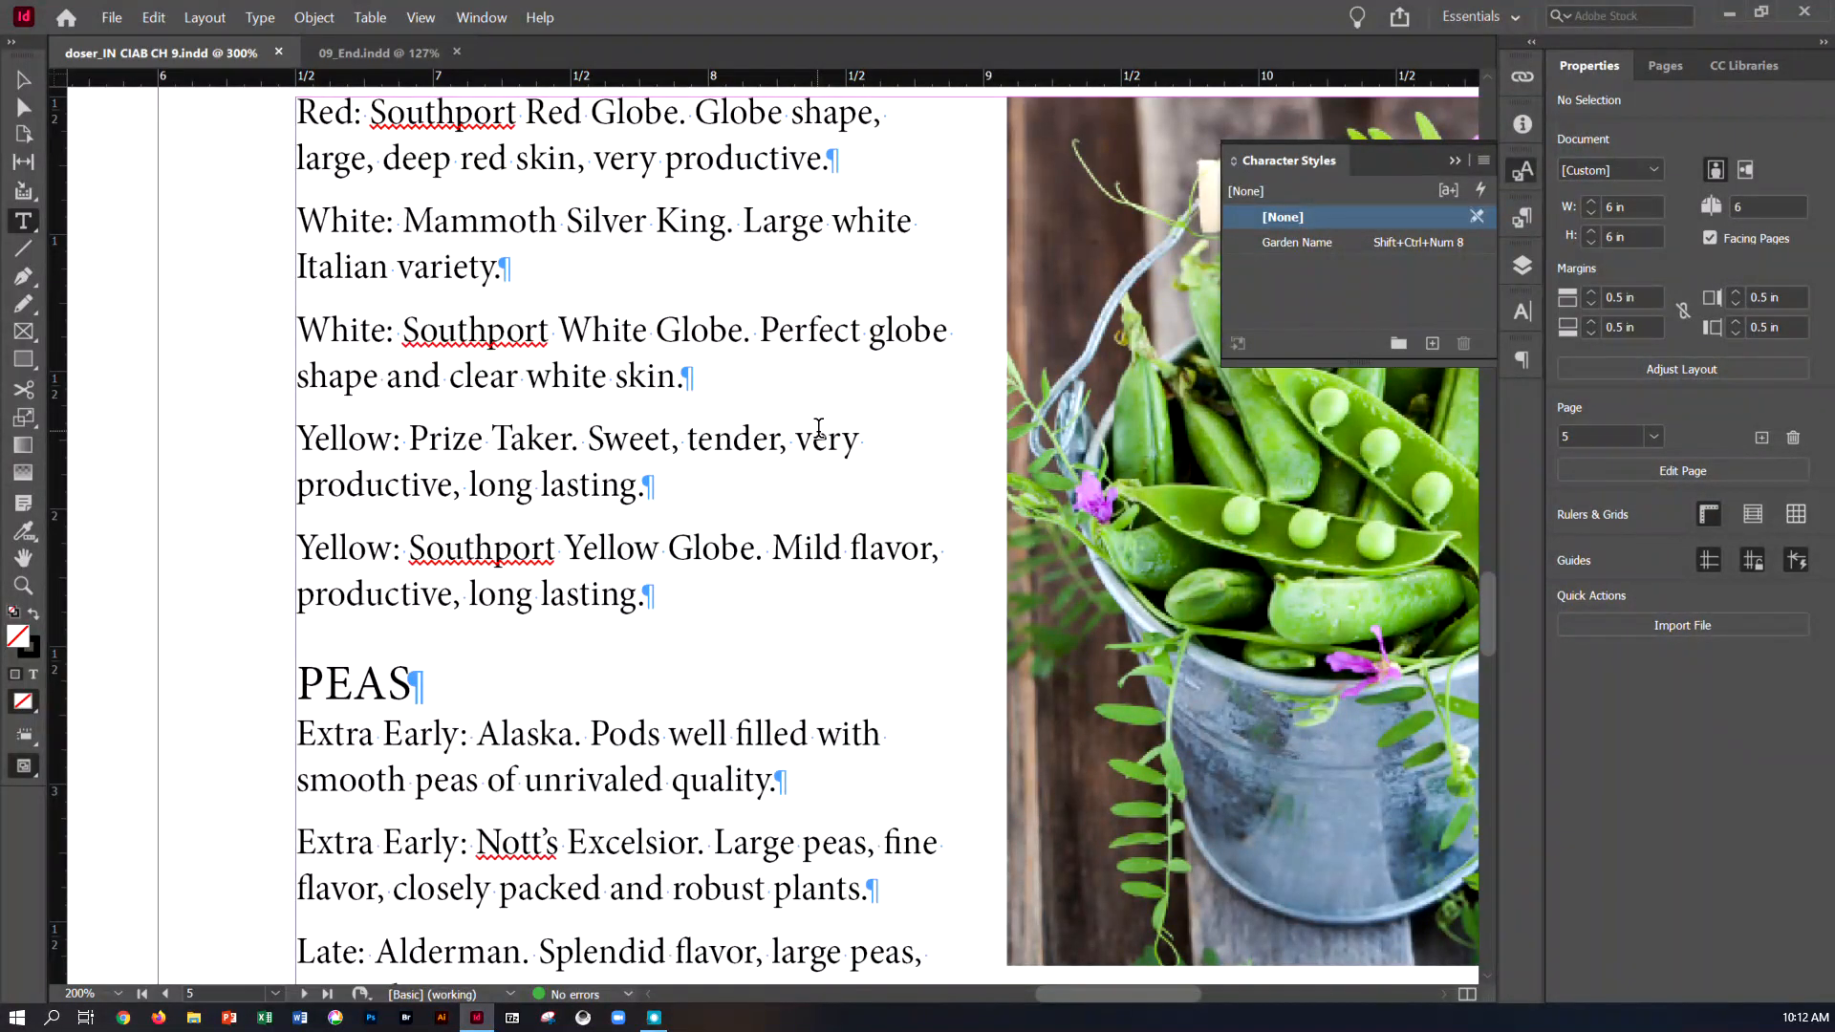
With "Green:" selected in the first BEANS entry on page 4 of the working document, start a new character style named Variety
{"action": "left_click", "coordinate": [419, 20]}
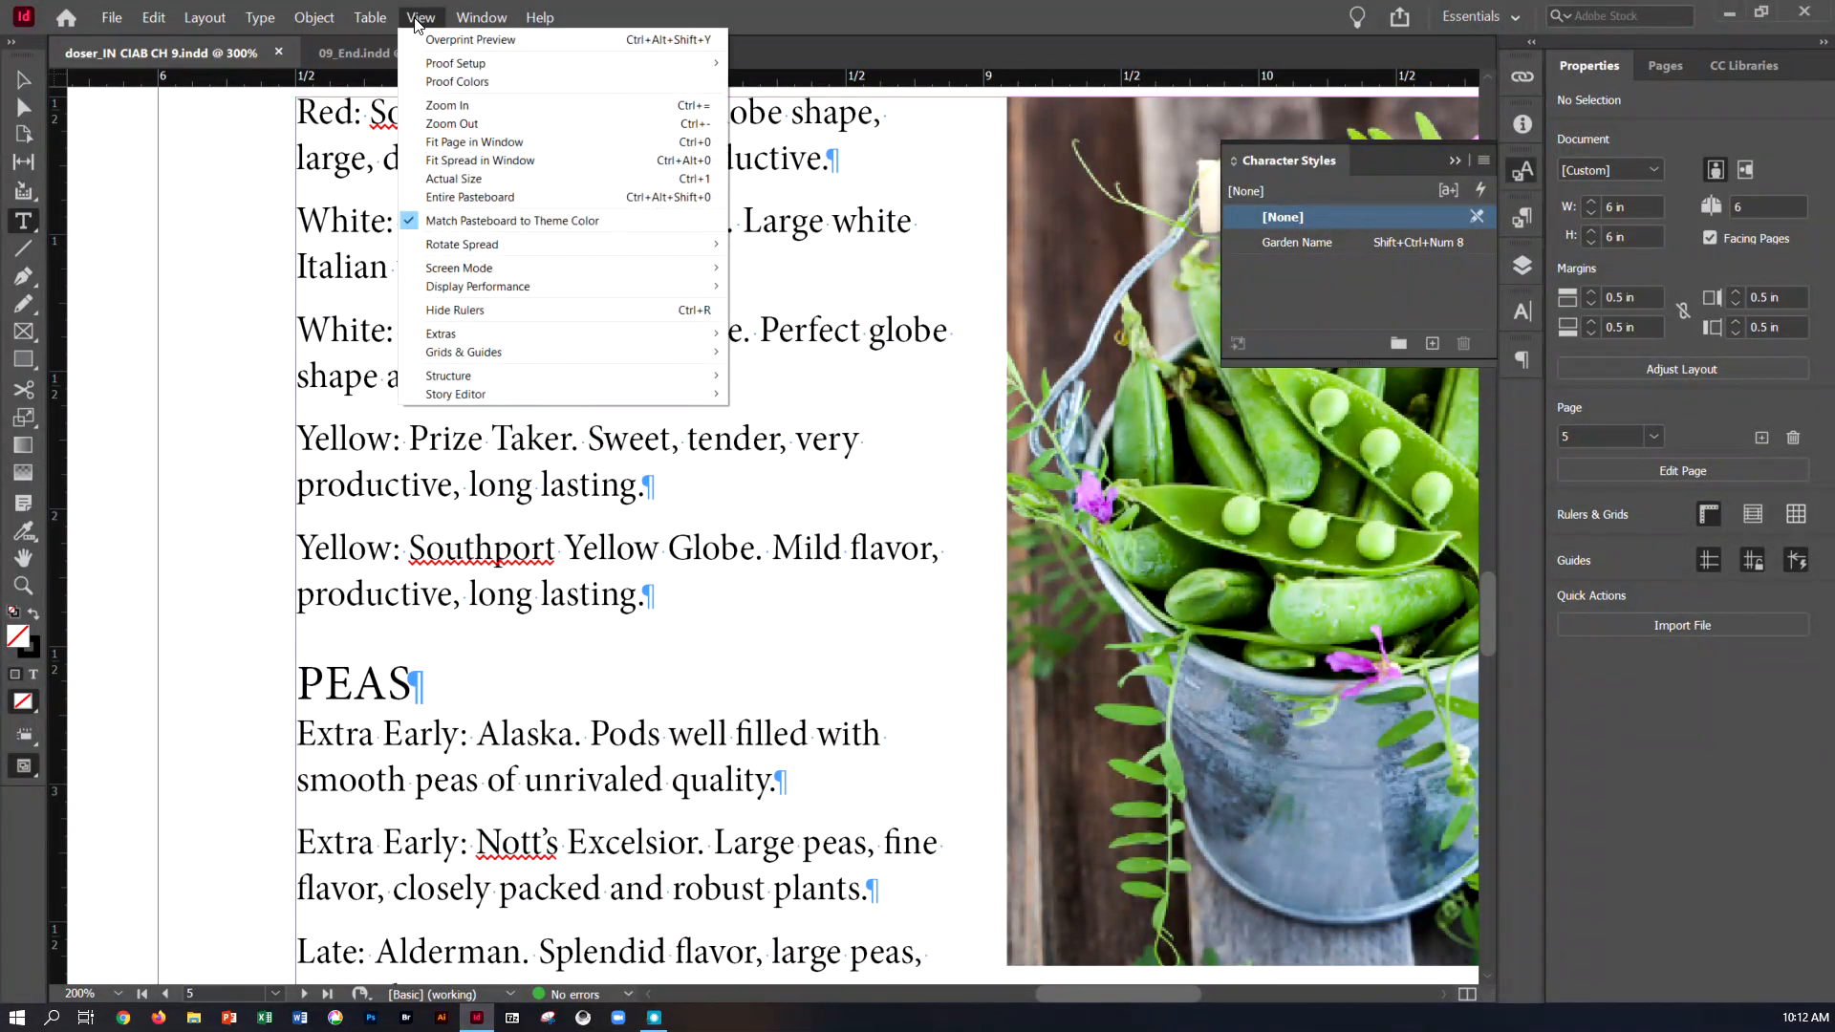
{"action": "left_click", "coordinate": [464, 159]}
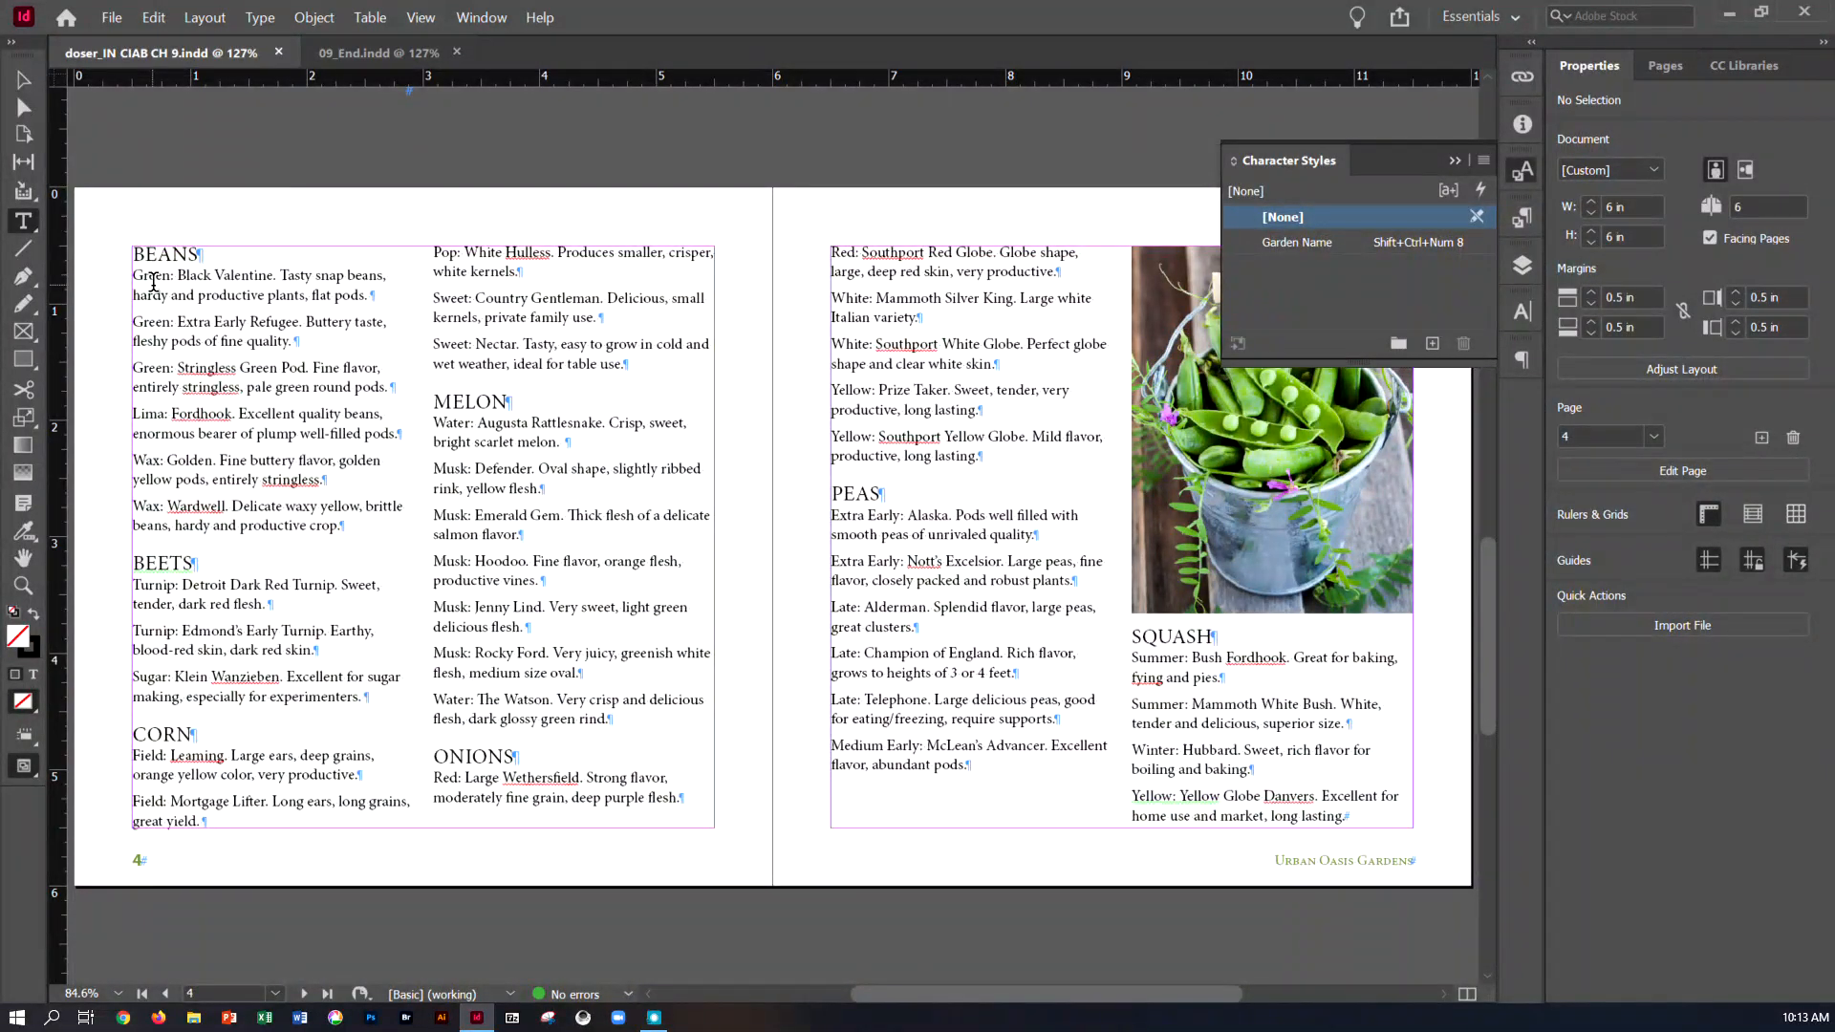
{"action": "key", "text": "ctrl+="}
{"action": "key", "text": "ctrl+="}
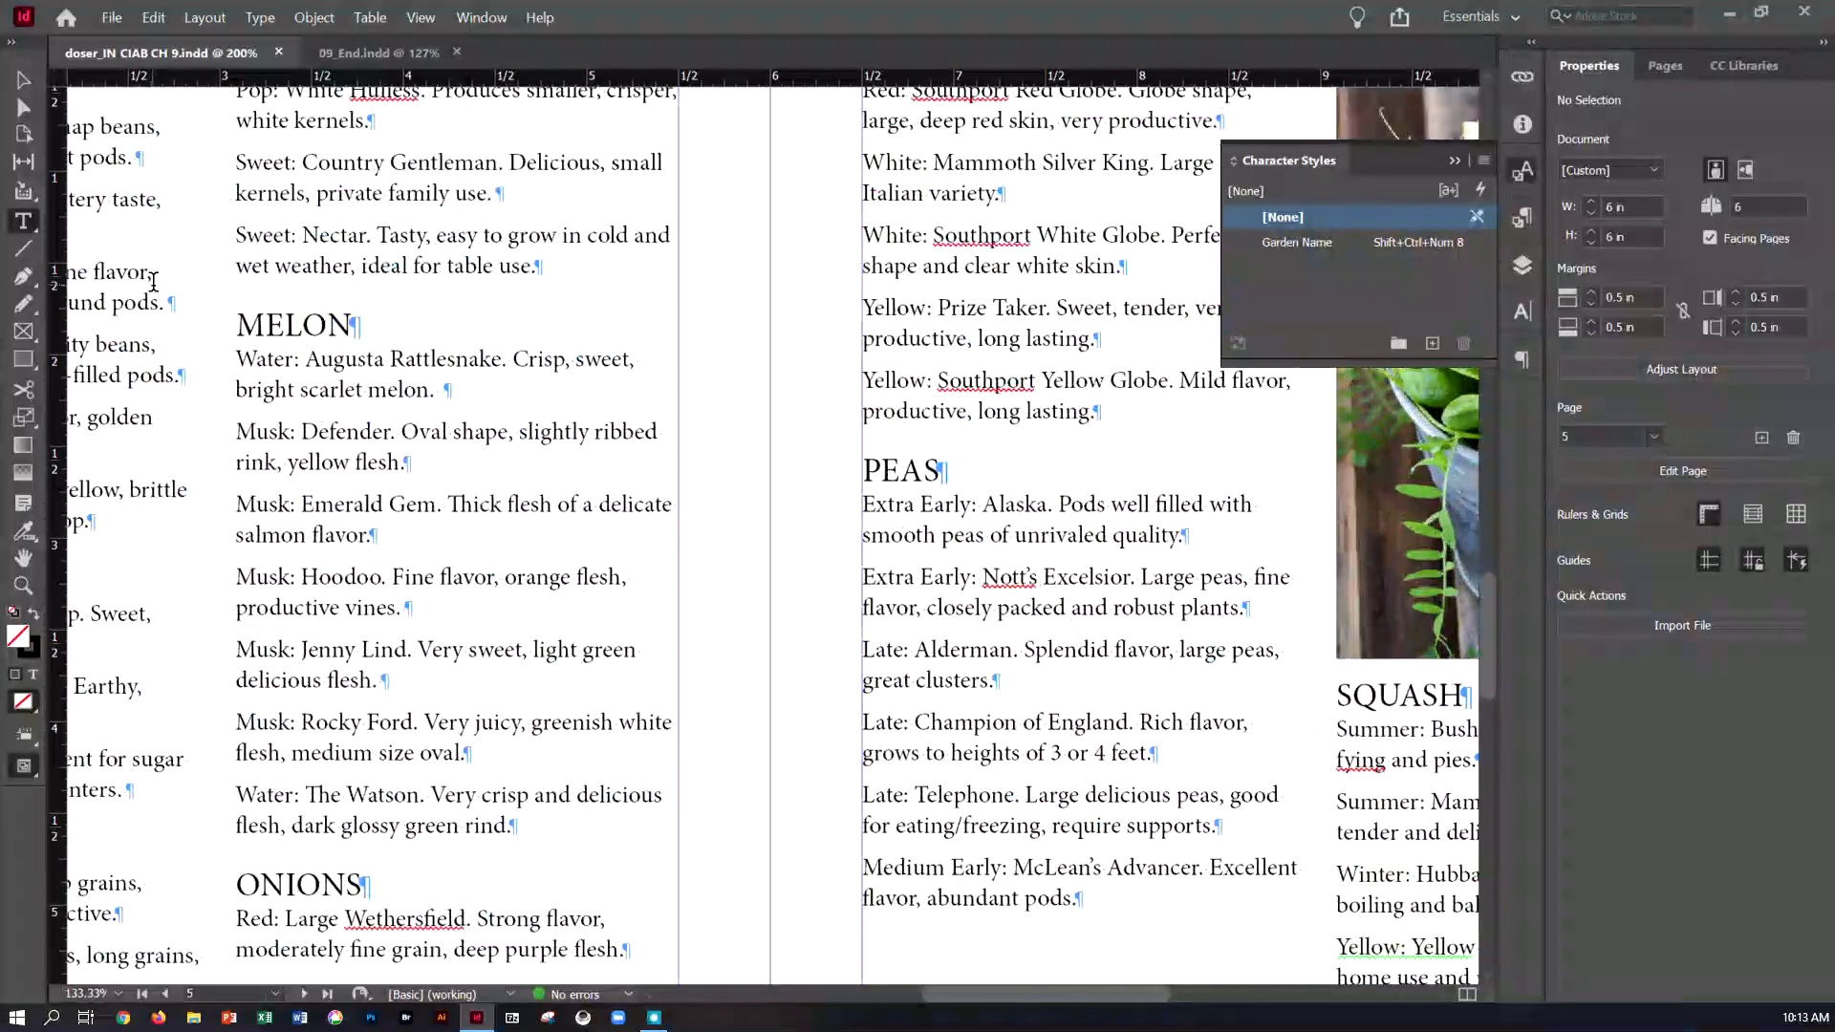
{"action": "left_click", "coordinate": [23, 80]}
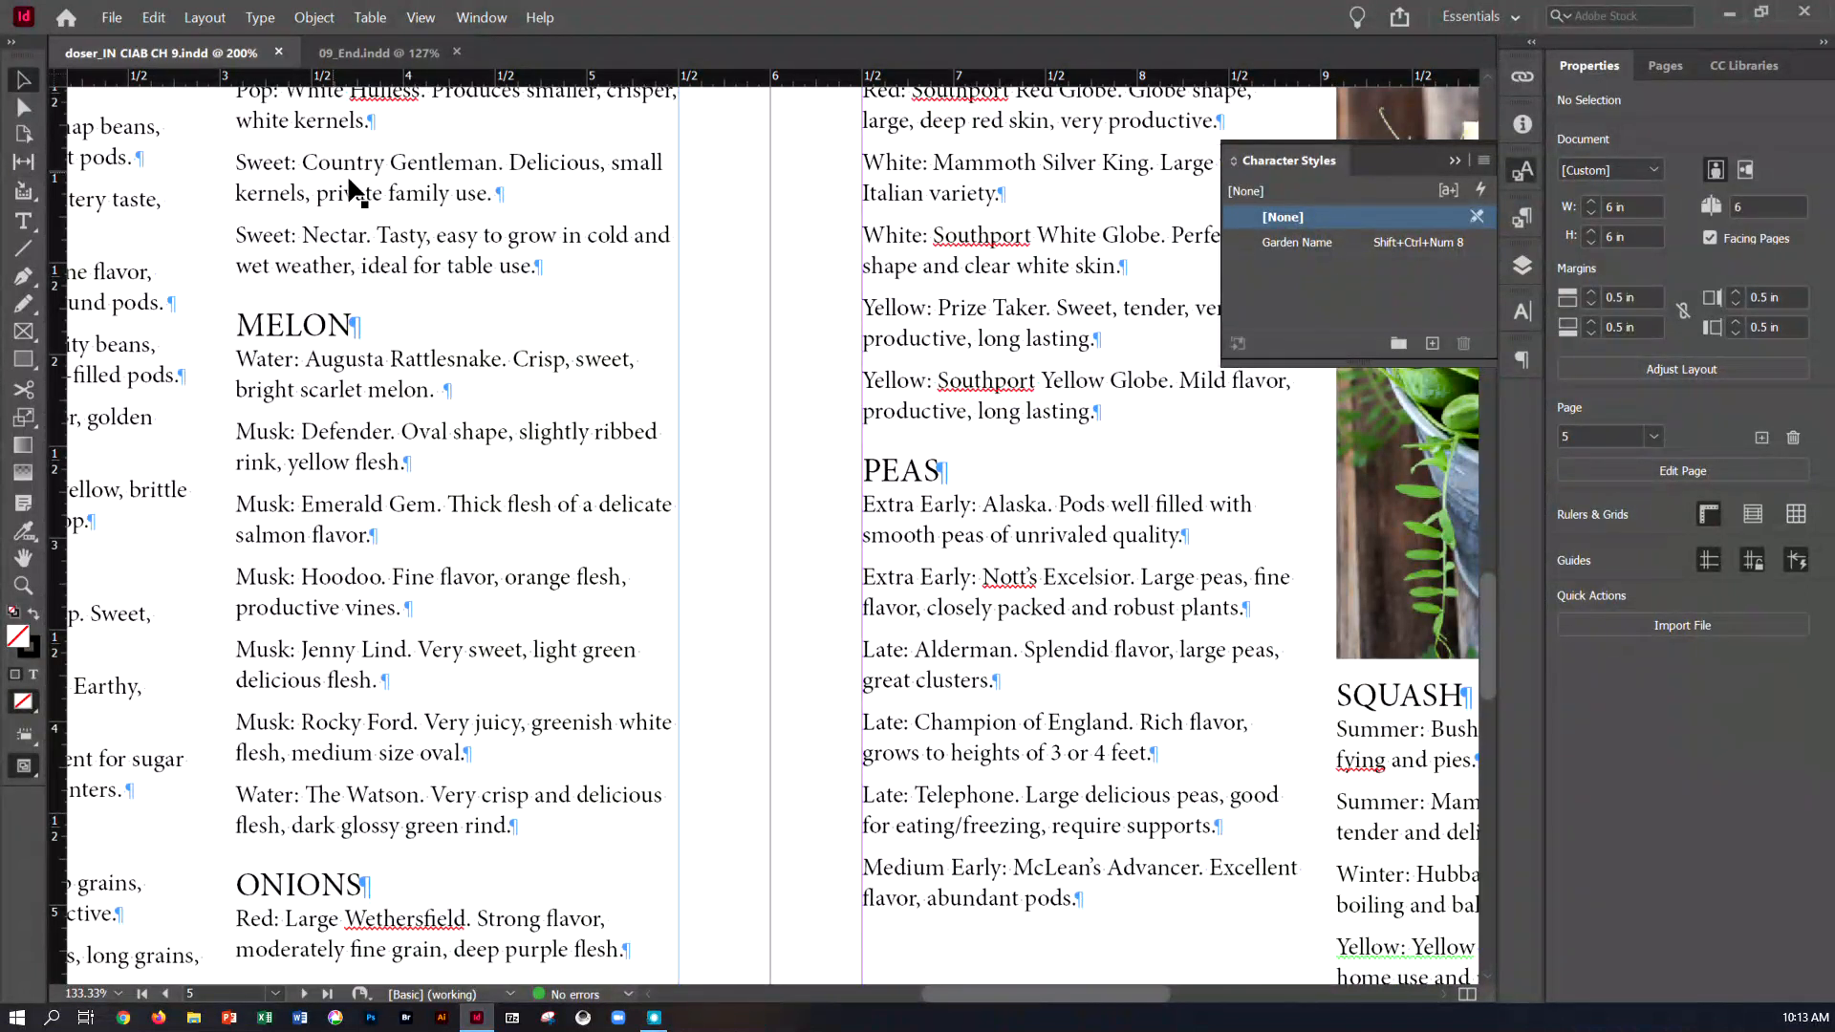
{"action": "scroll", "coordinate": [442, 233], "scroll_direction": "up", "scroll_amount": 2}
{"action": "left_click_drag", "start_coordinate": [946, 1001], "coordinate": [839, 986]}
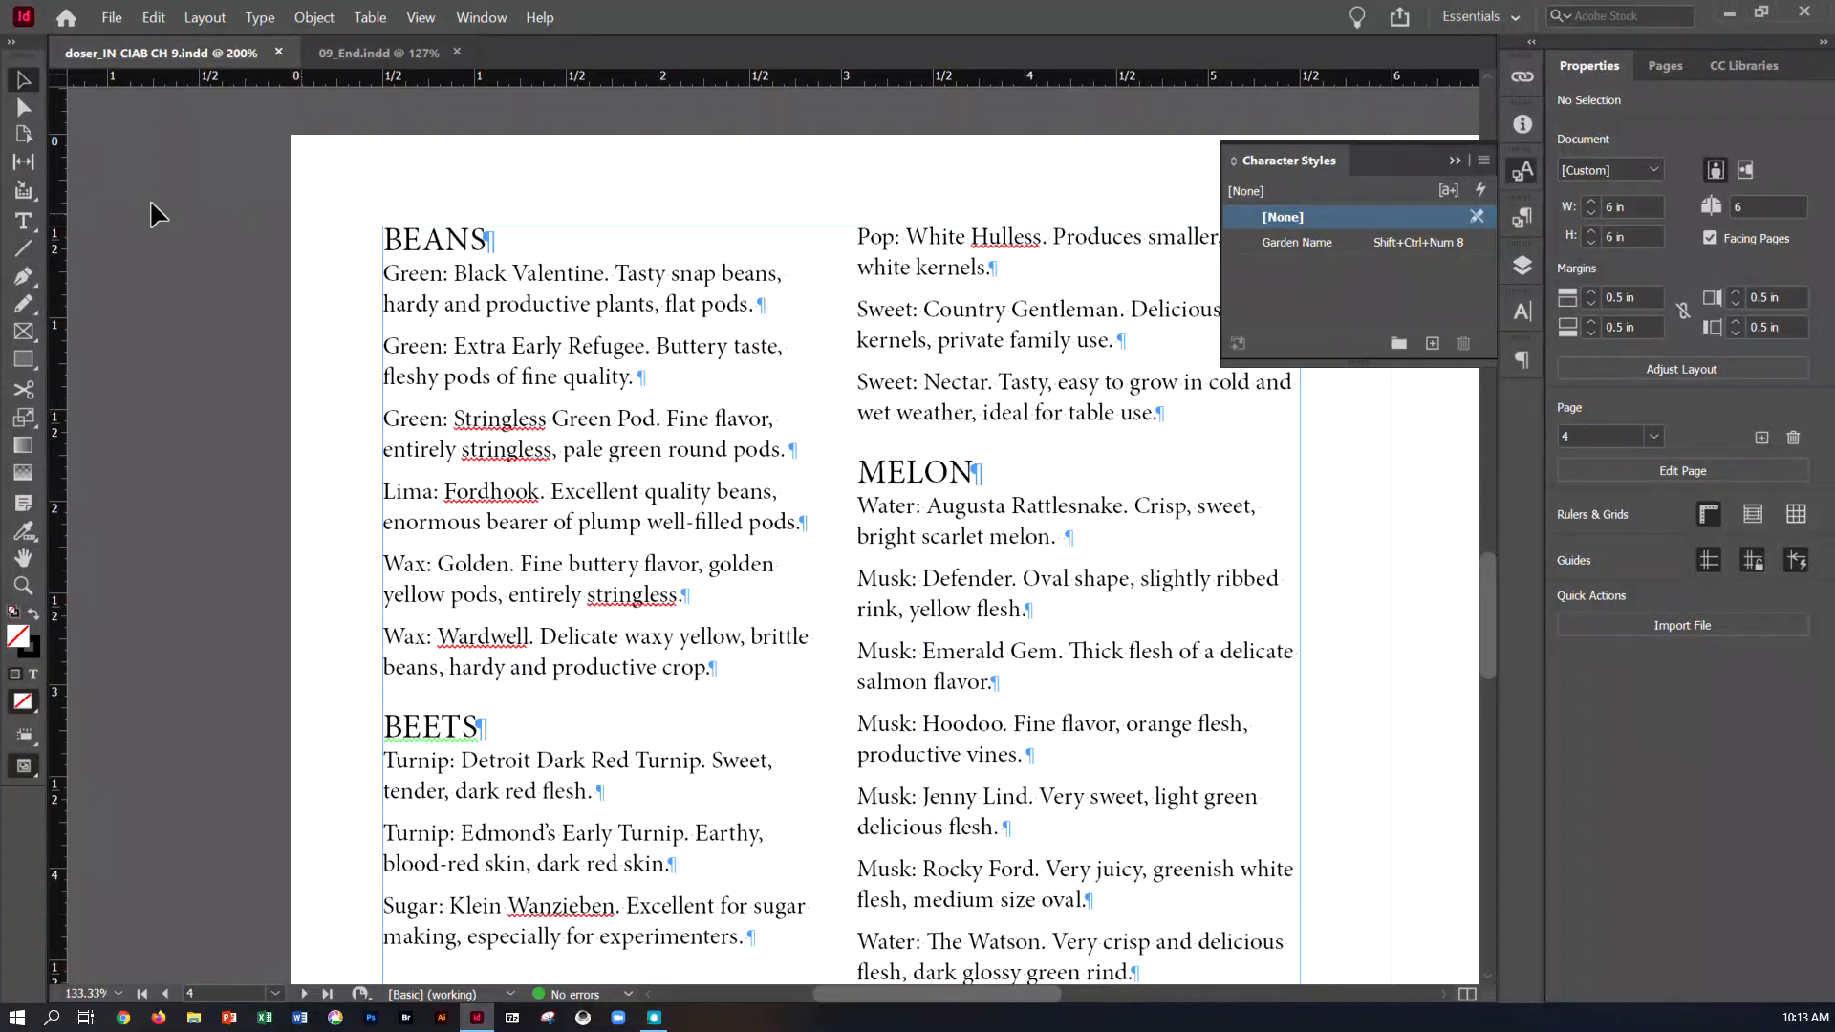
{"action": "left_click", "coordinate": [24, 220]}
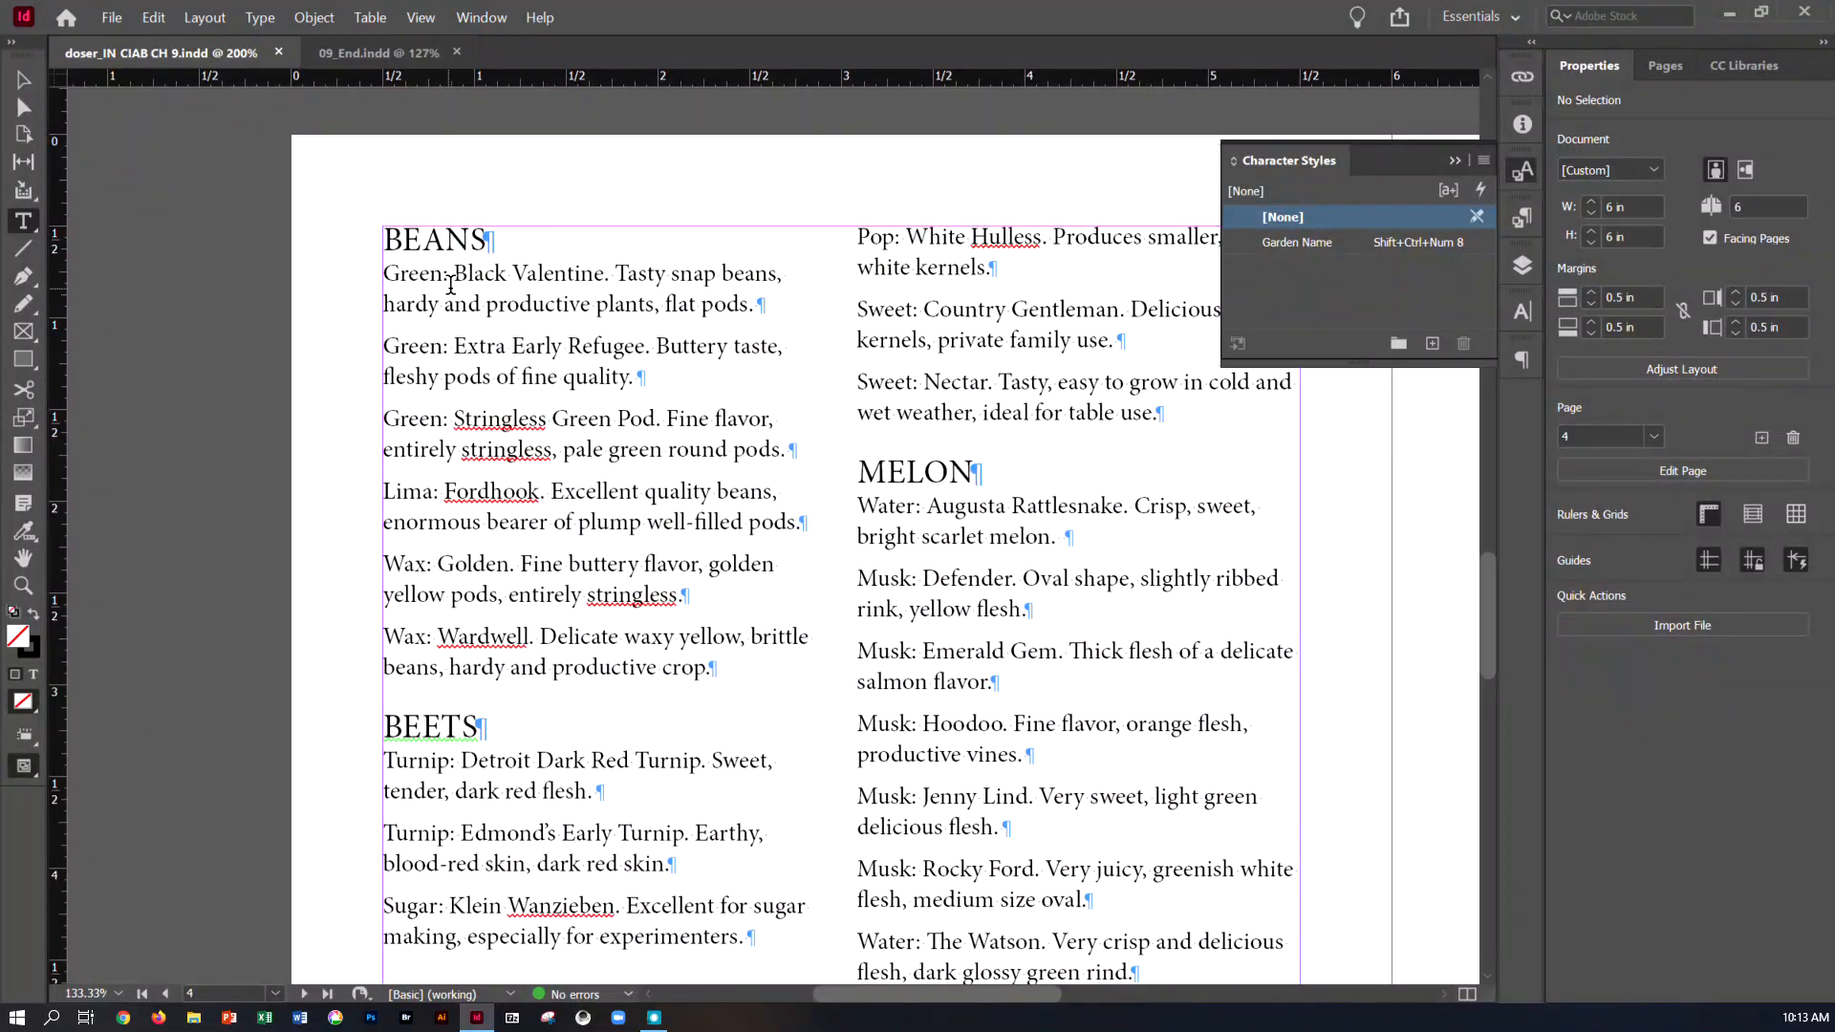
{"action": "left_click_drag", "start_coordinate": [448, 274], "coordinate": [392, 289]}
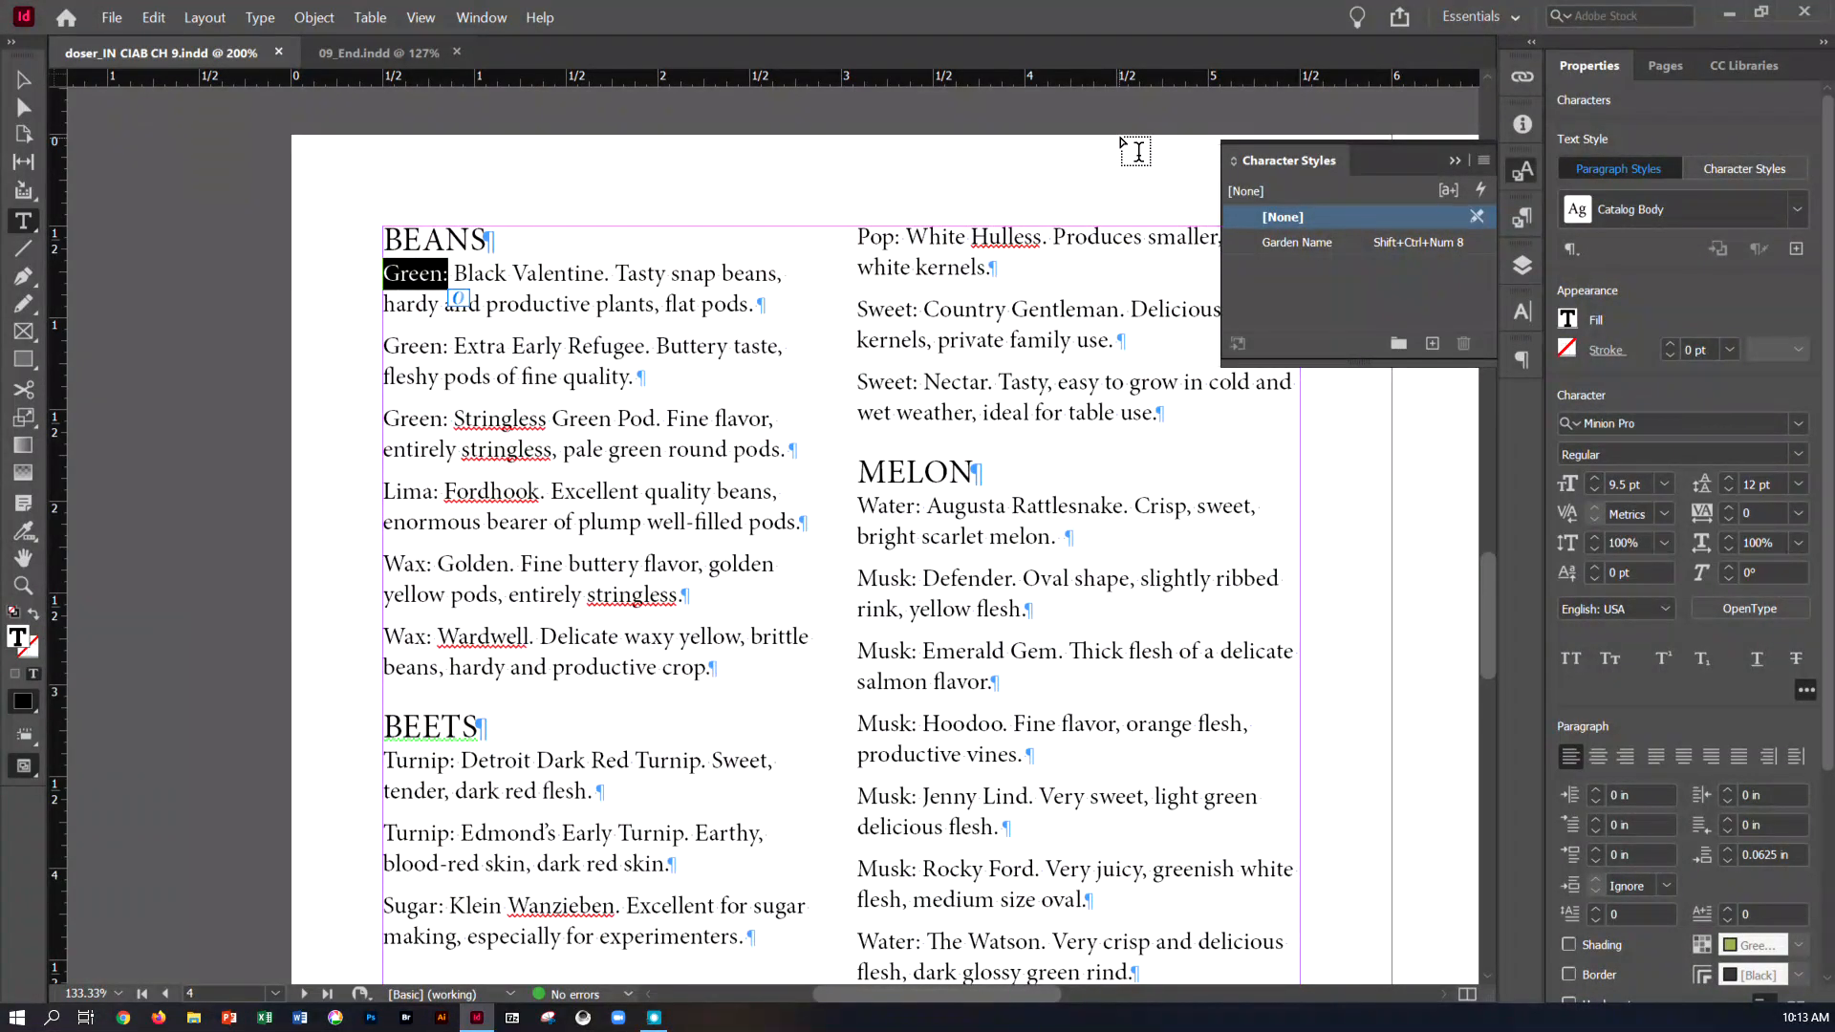
{"action": "left_click", "coordinate": [1484, 160]}
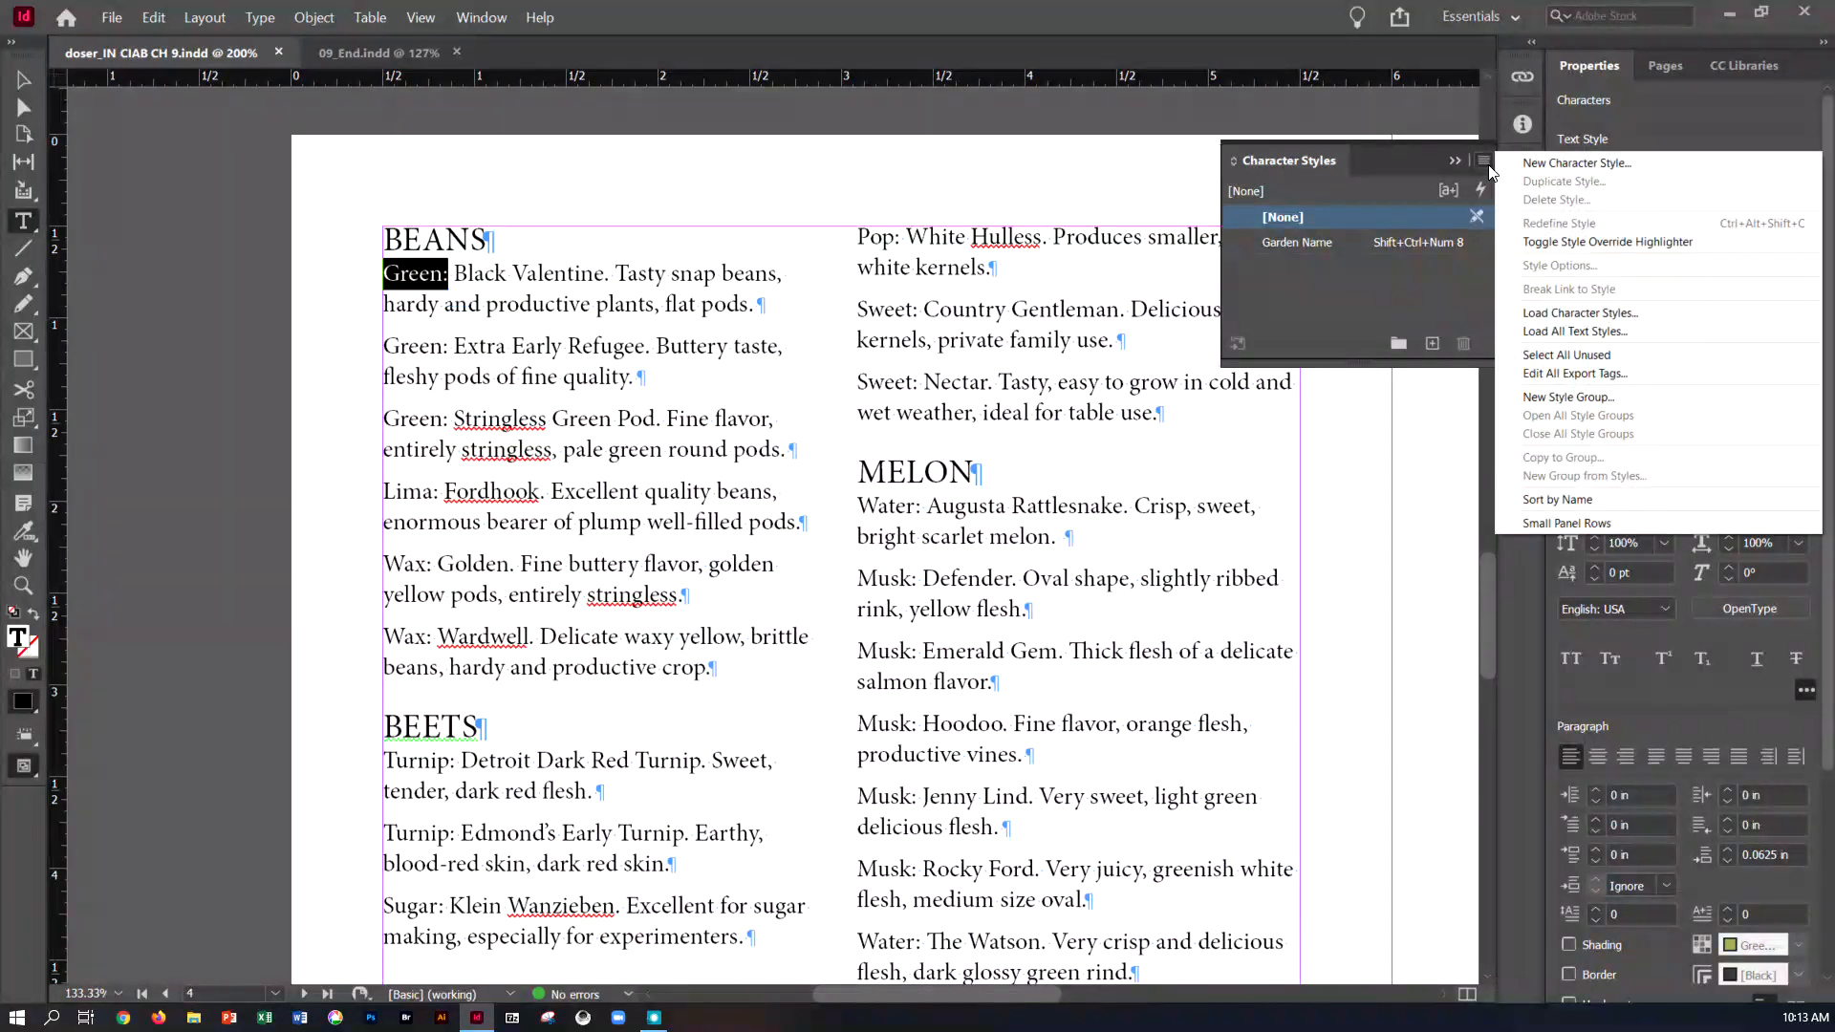
{"action": "left_click", "coordinate": [1521, 169]}
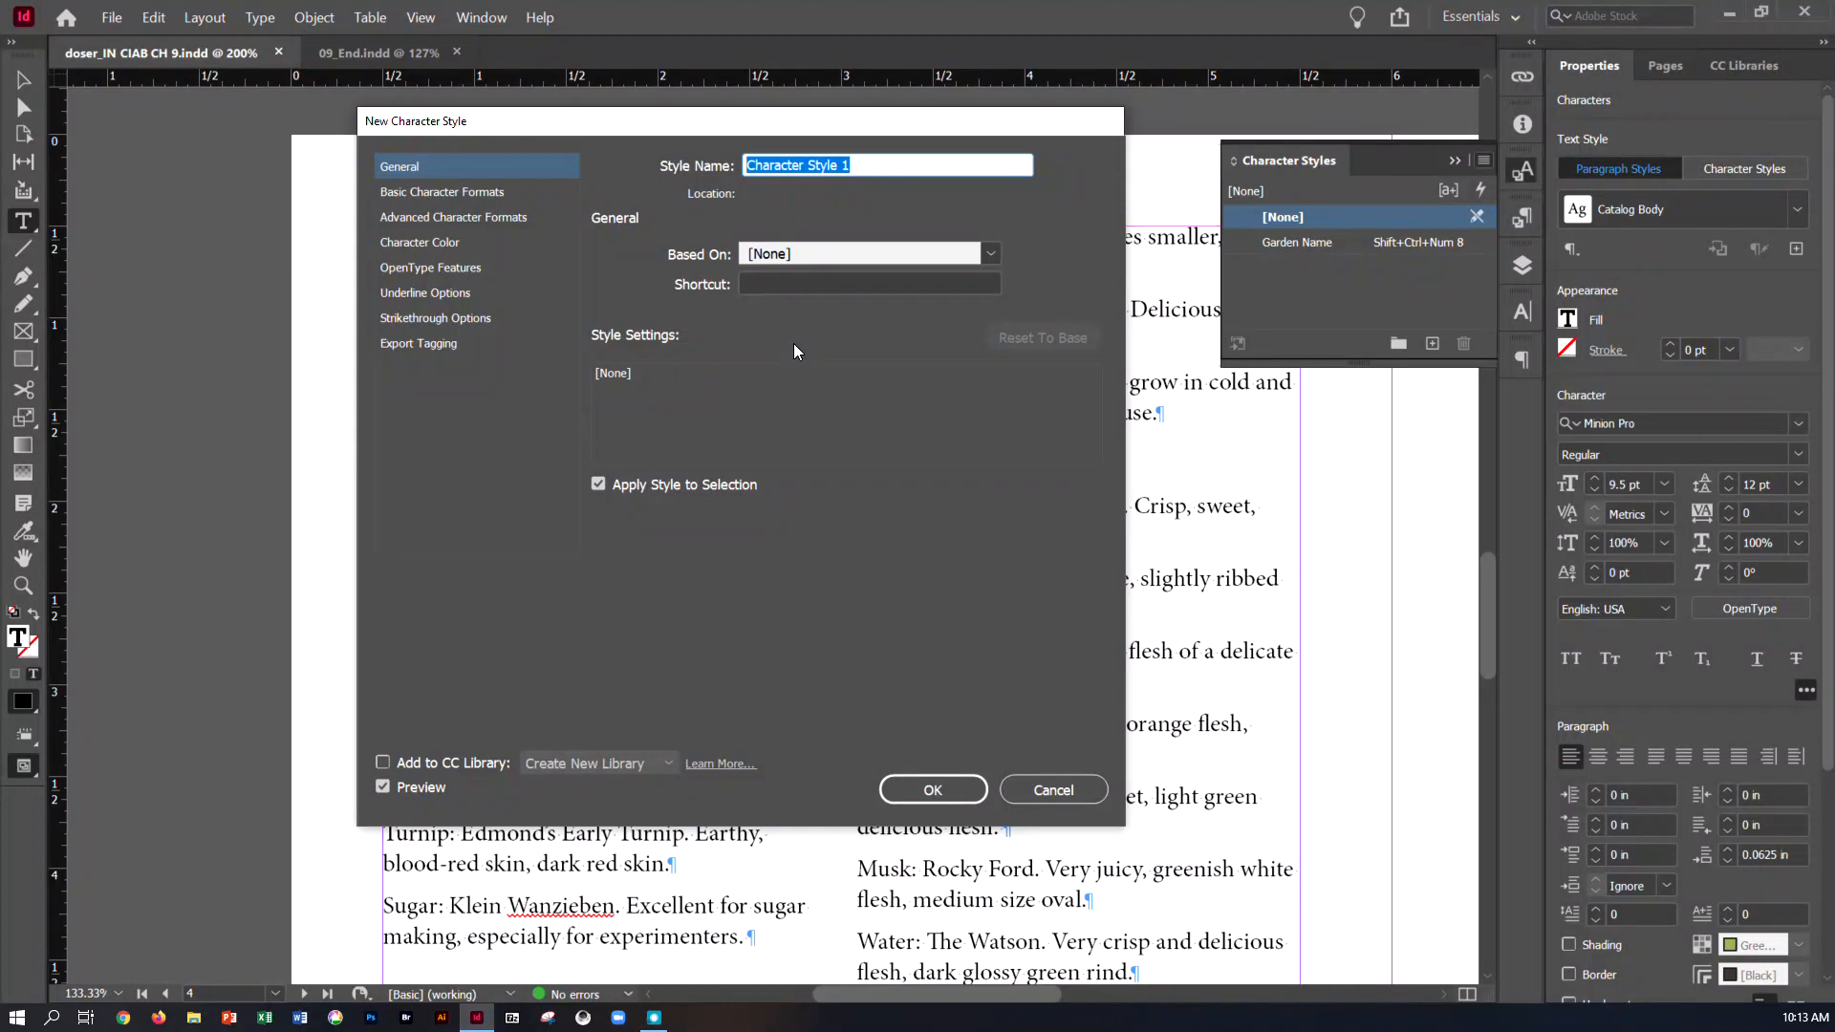
{"action": "type", "text": "Variety"}
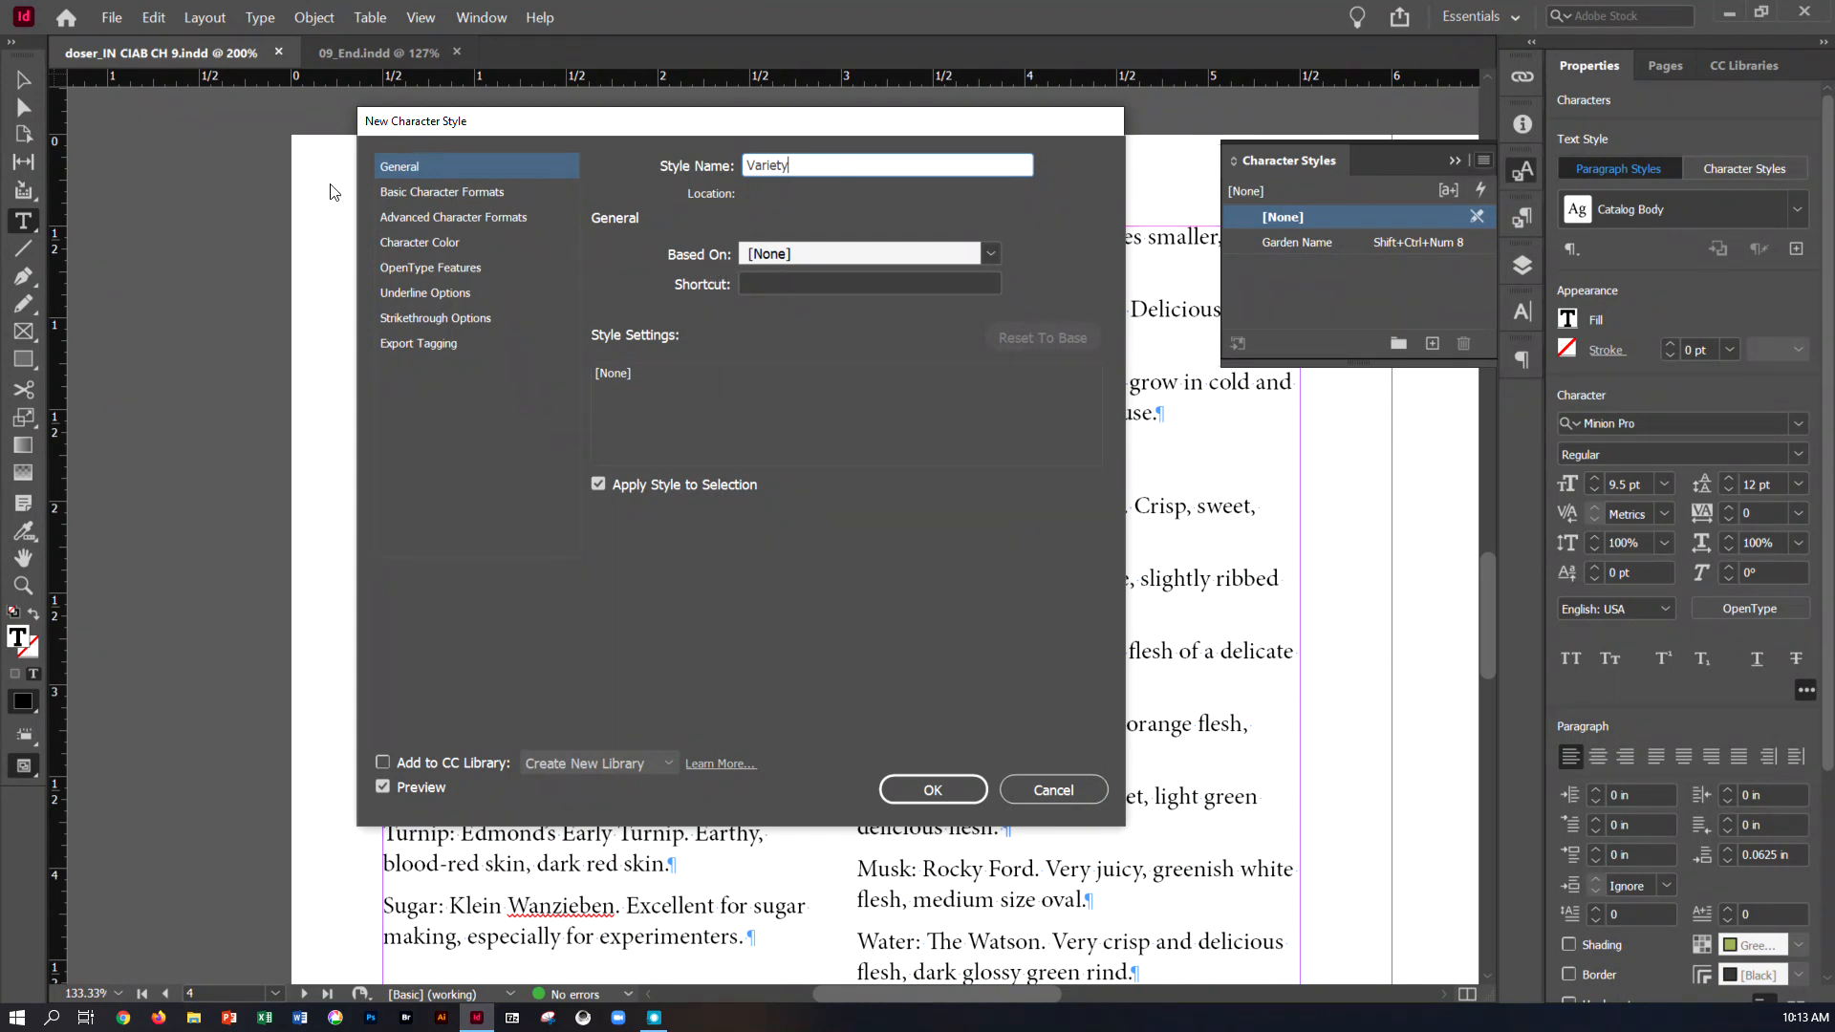
Set the Variety style's font family to Myriad Pro and its font style to Bold
{"action": "left_click", "coordinate": [440, 191]}
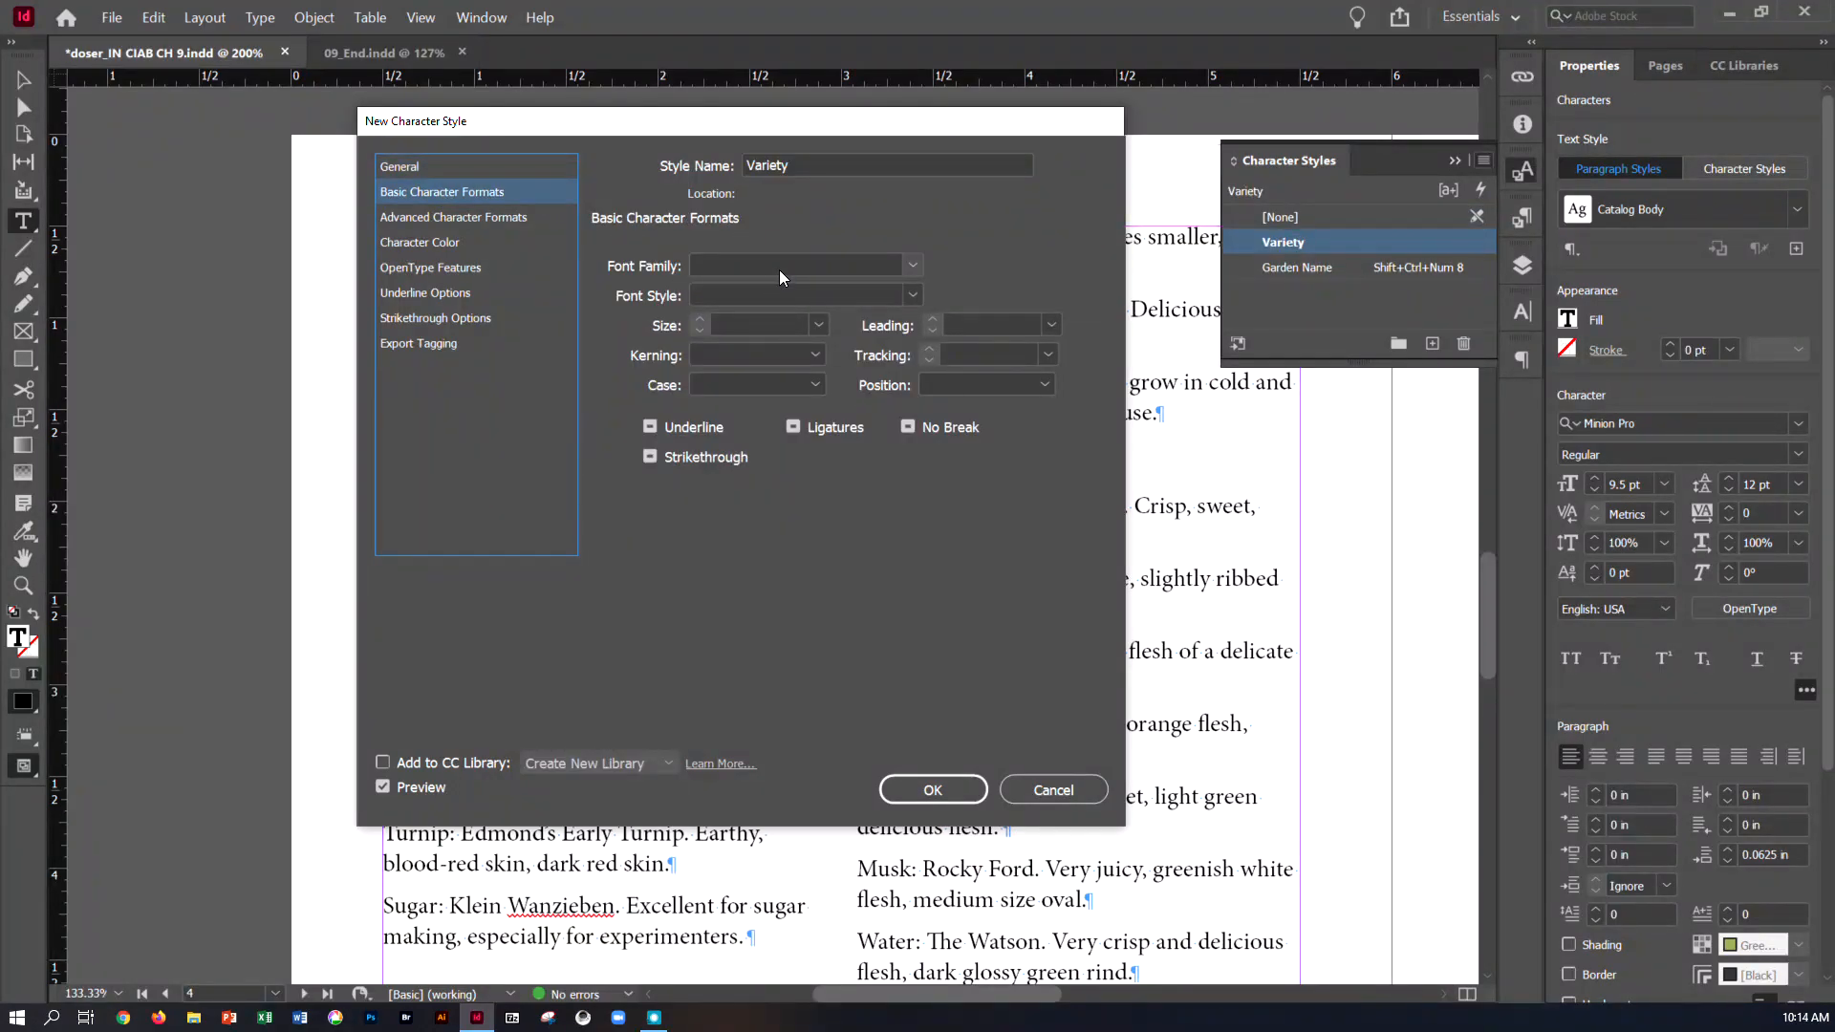
{"action": "left_click", "coordinate": [911, 266]}
{"action": "left_click", "coordinate": [787, 317]}
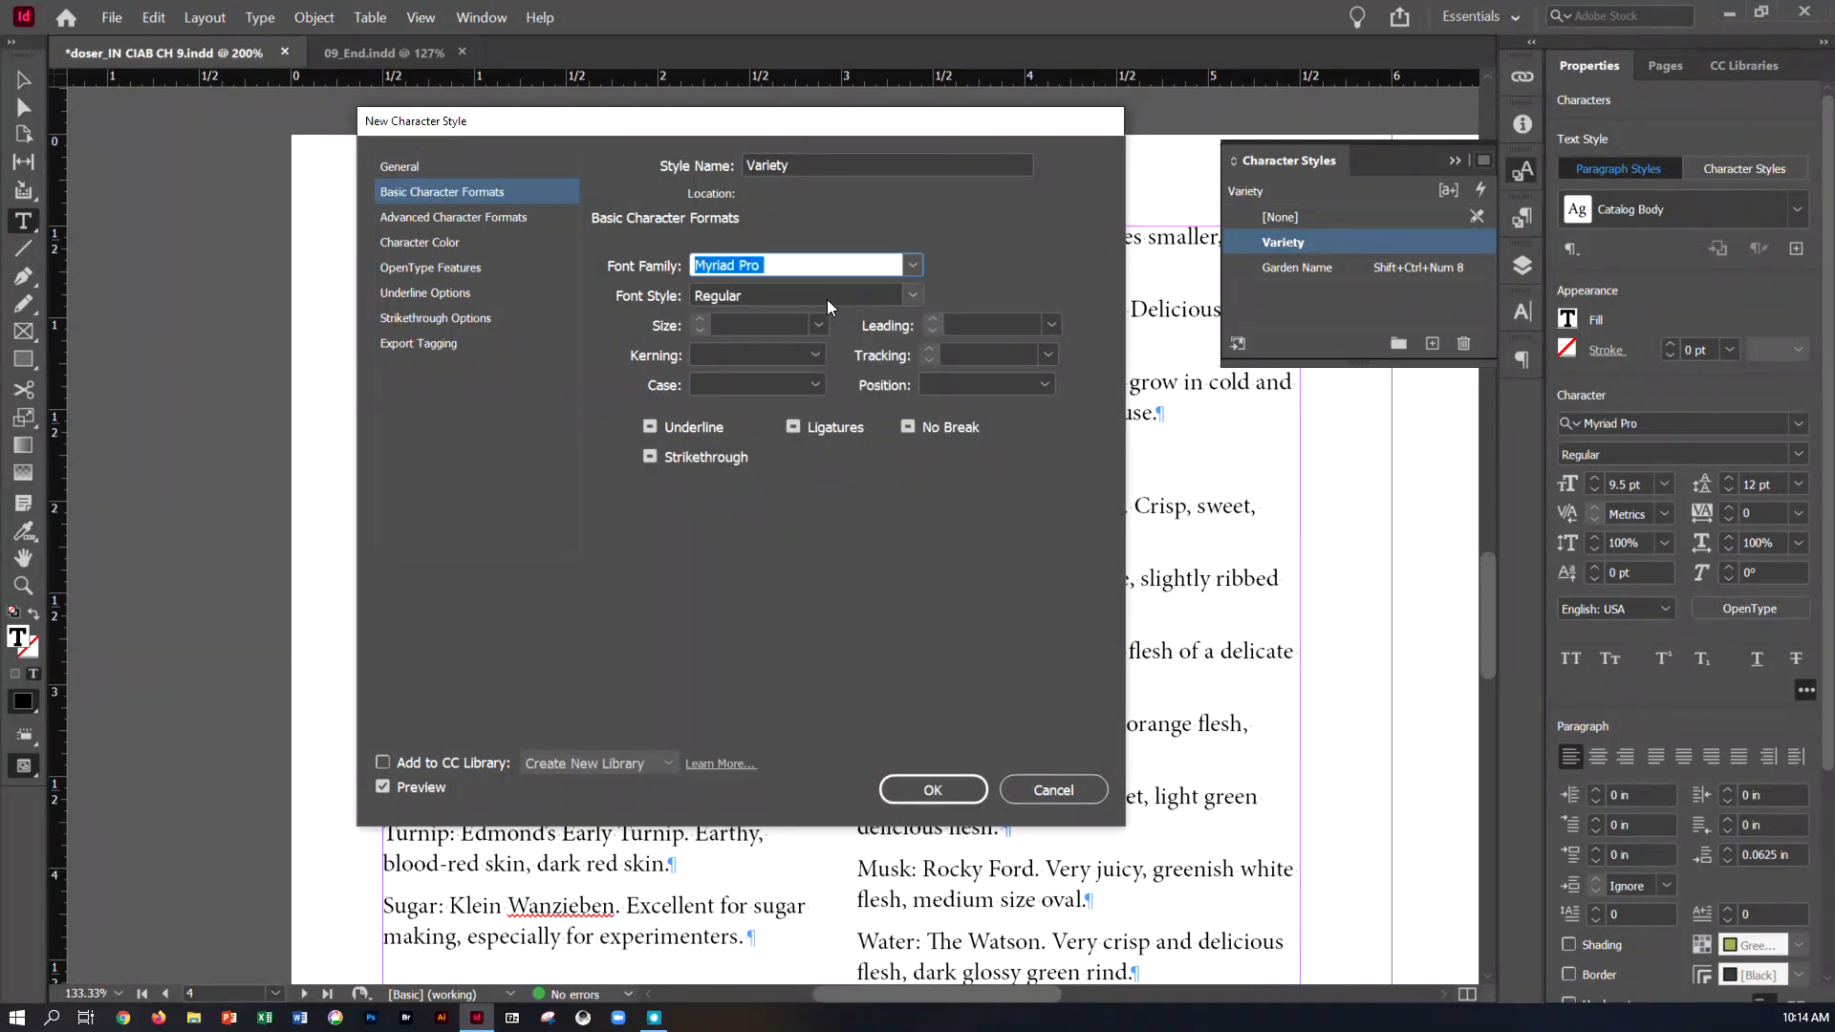
{"action": "left_click", "coordinate": [912, 296]}
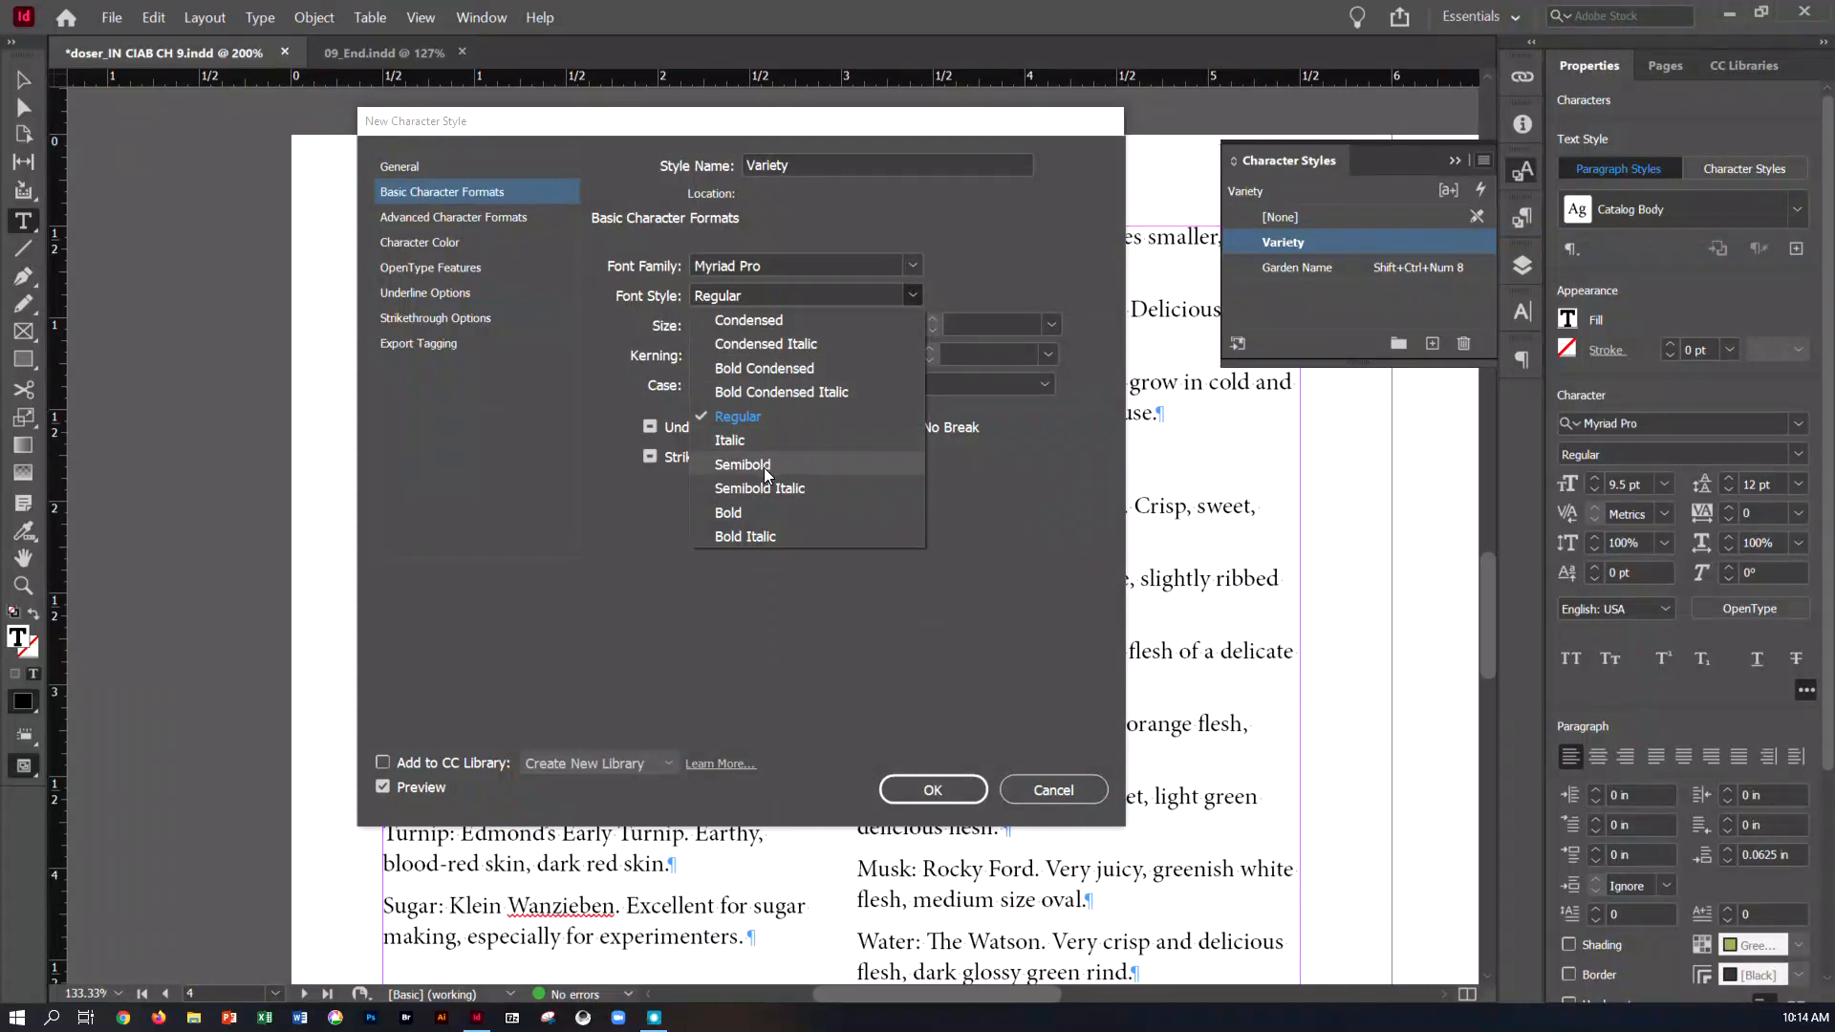
{"action": "left_click", "coordinate": [757, 510]}
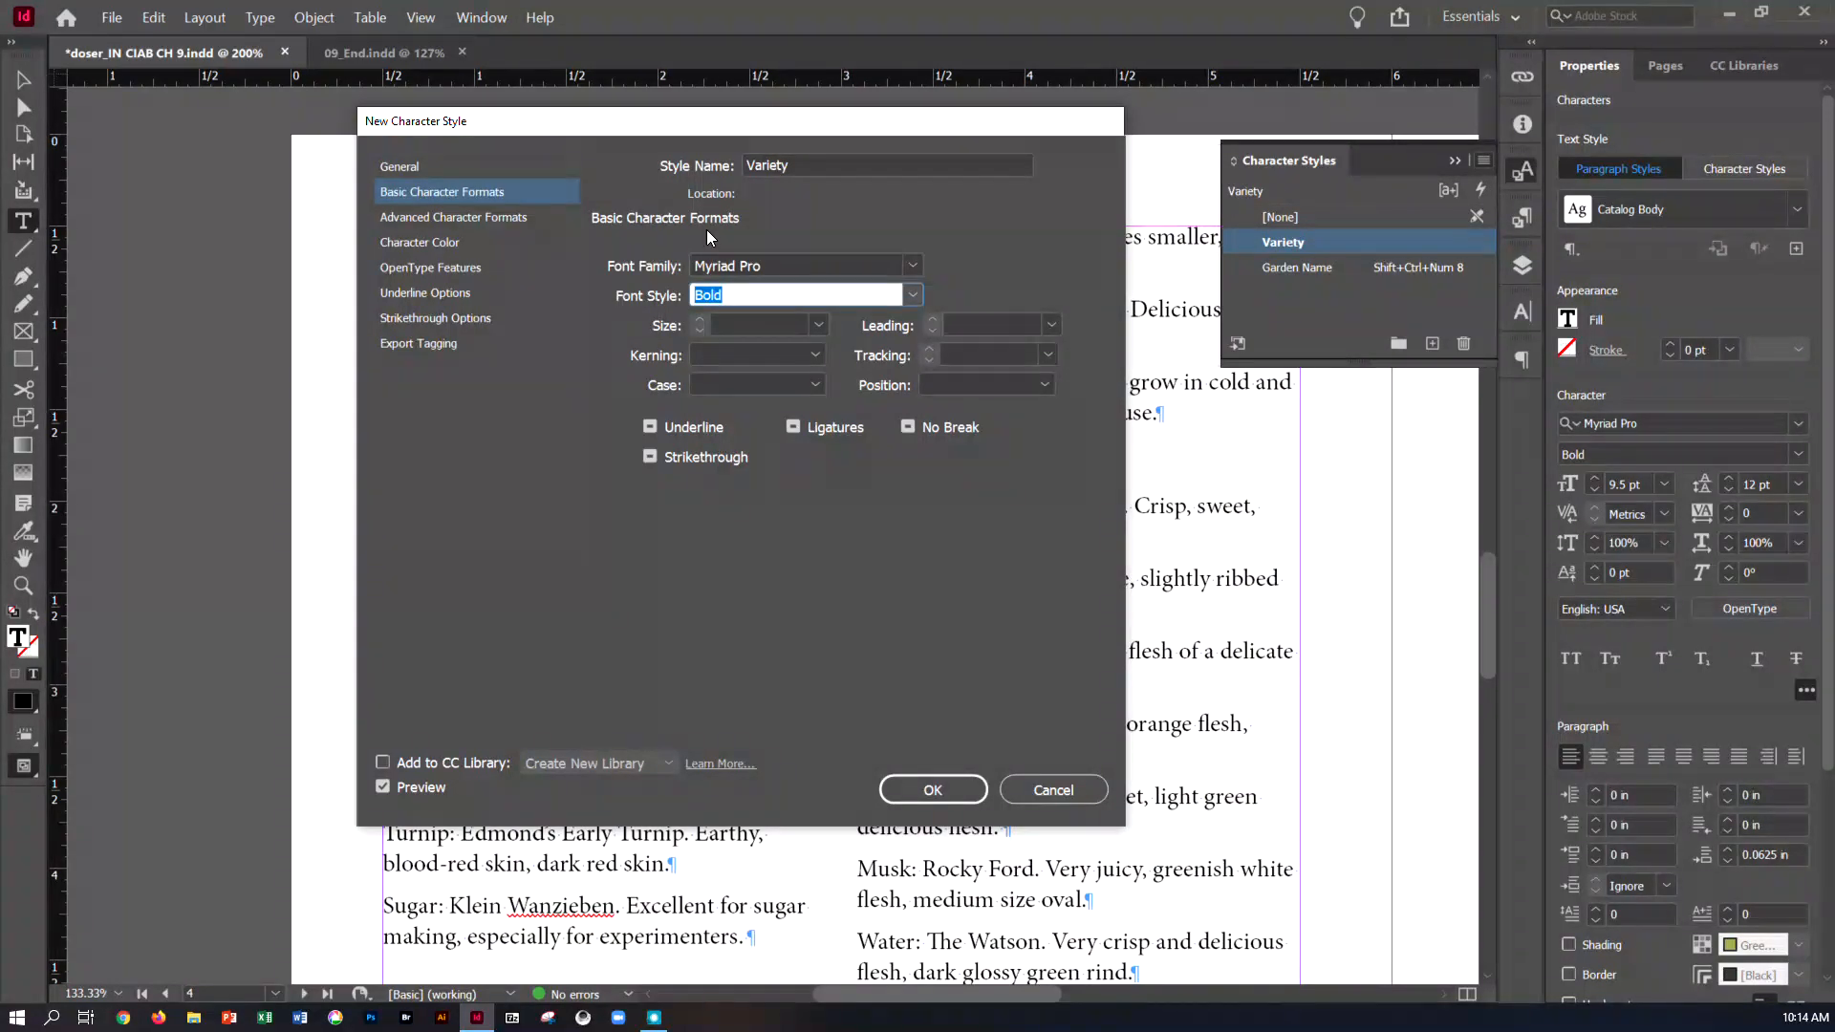
Set the Variety style's character color to Green-Medium and finish creating the style
{"action": "left_click", "coordinate": [470, 242]}
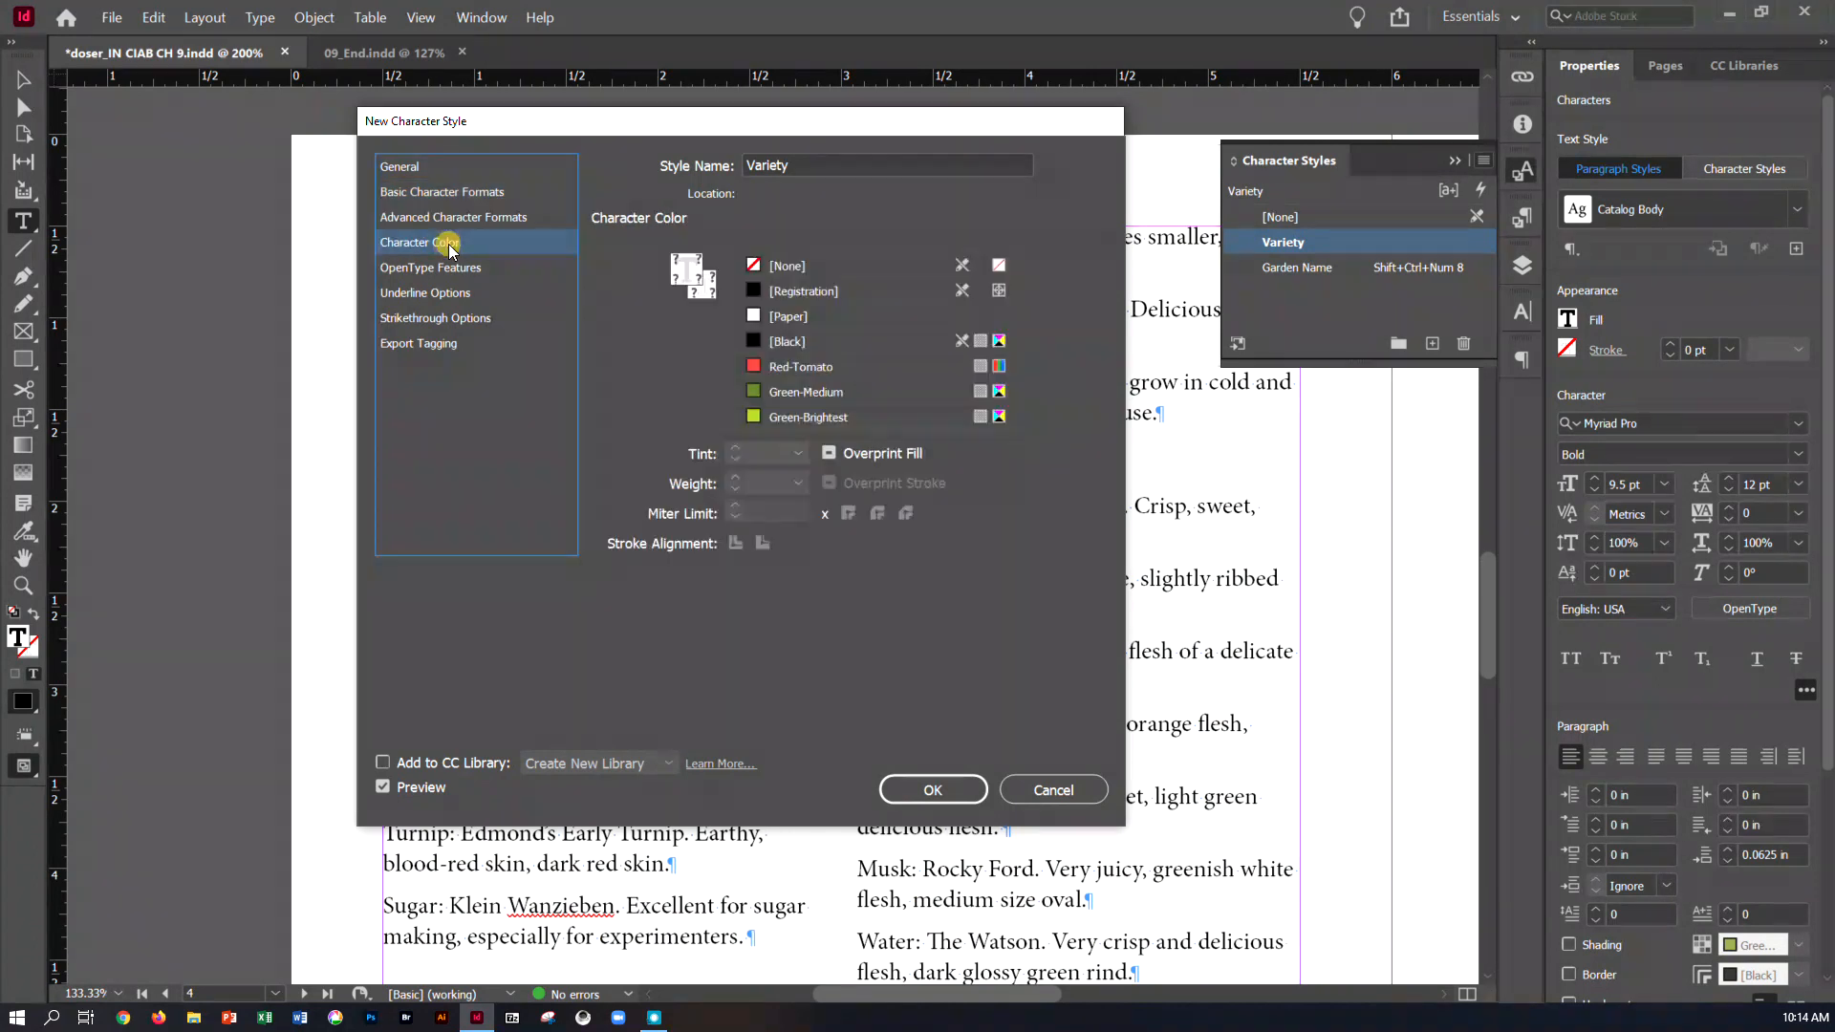
{"action": "left_click", "coordinate": [830, 392]}
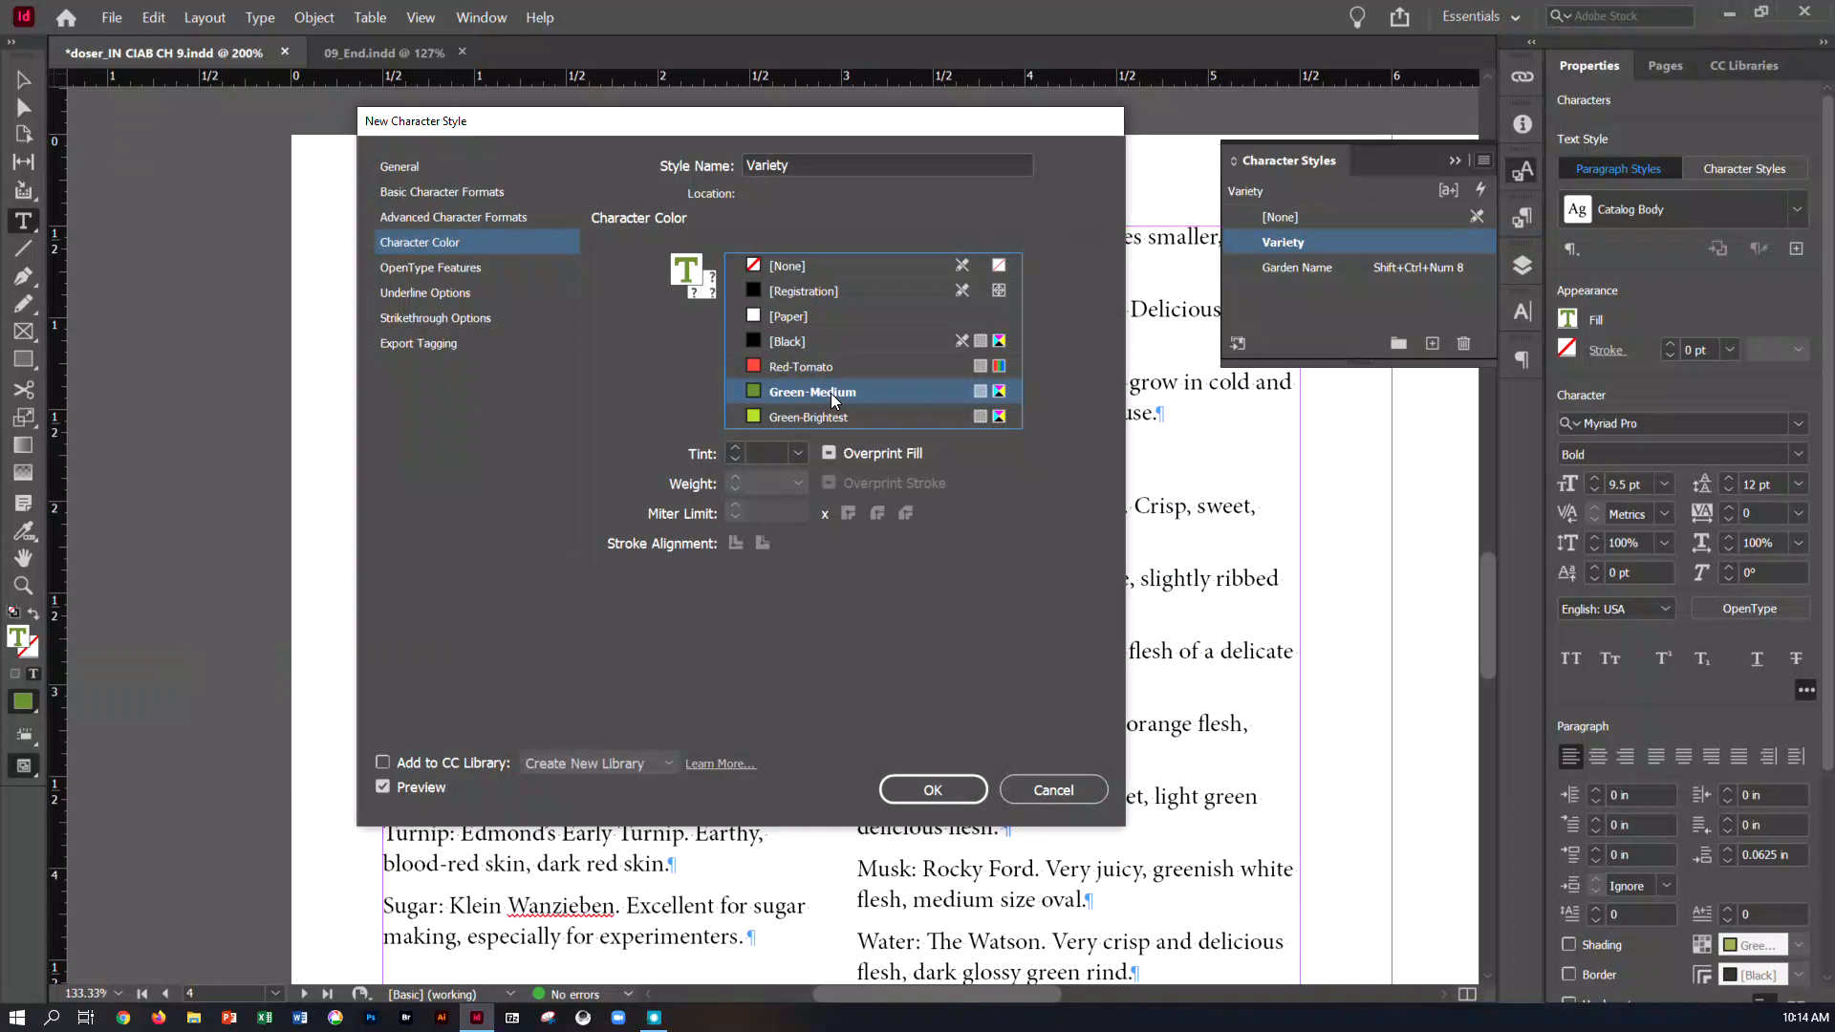
{"action": "left_click_drag", "start_coordinate": [730, 124], "coordinate": [1067, 163]}
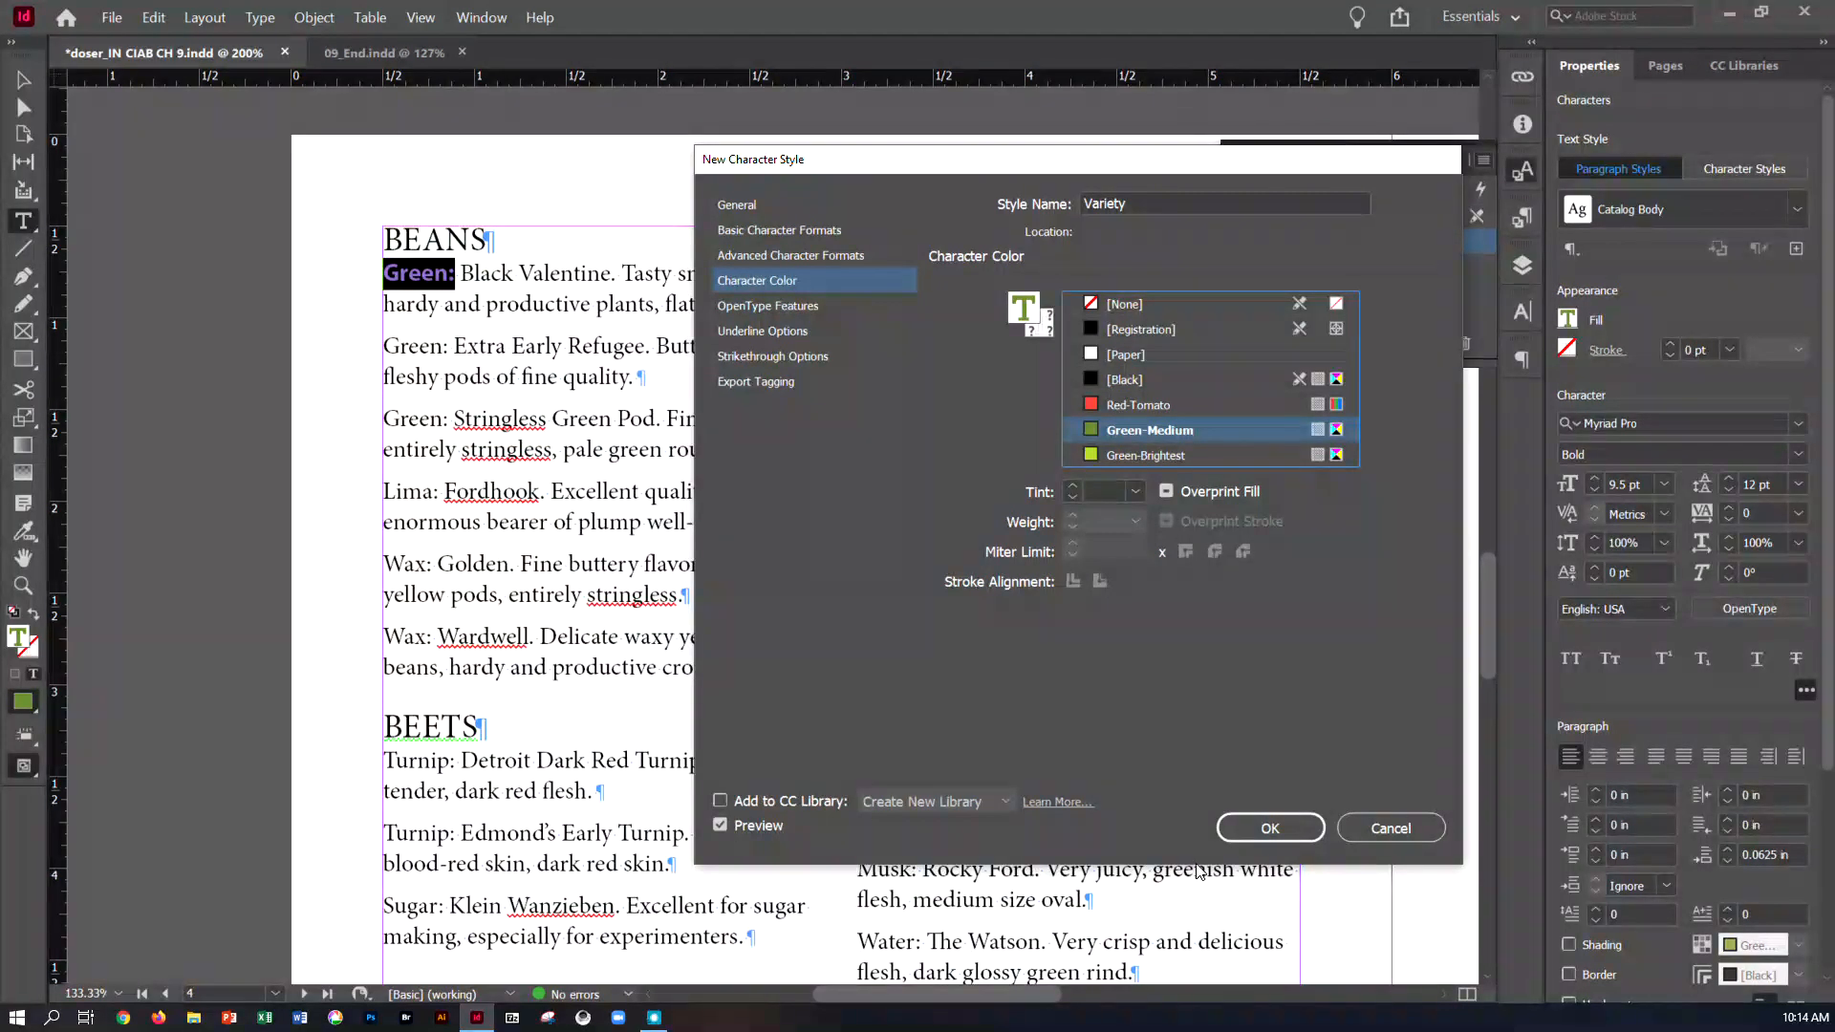
{"action": "left_click", "coordinate": [1241, 838]}
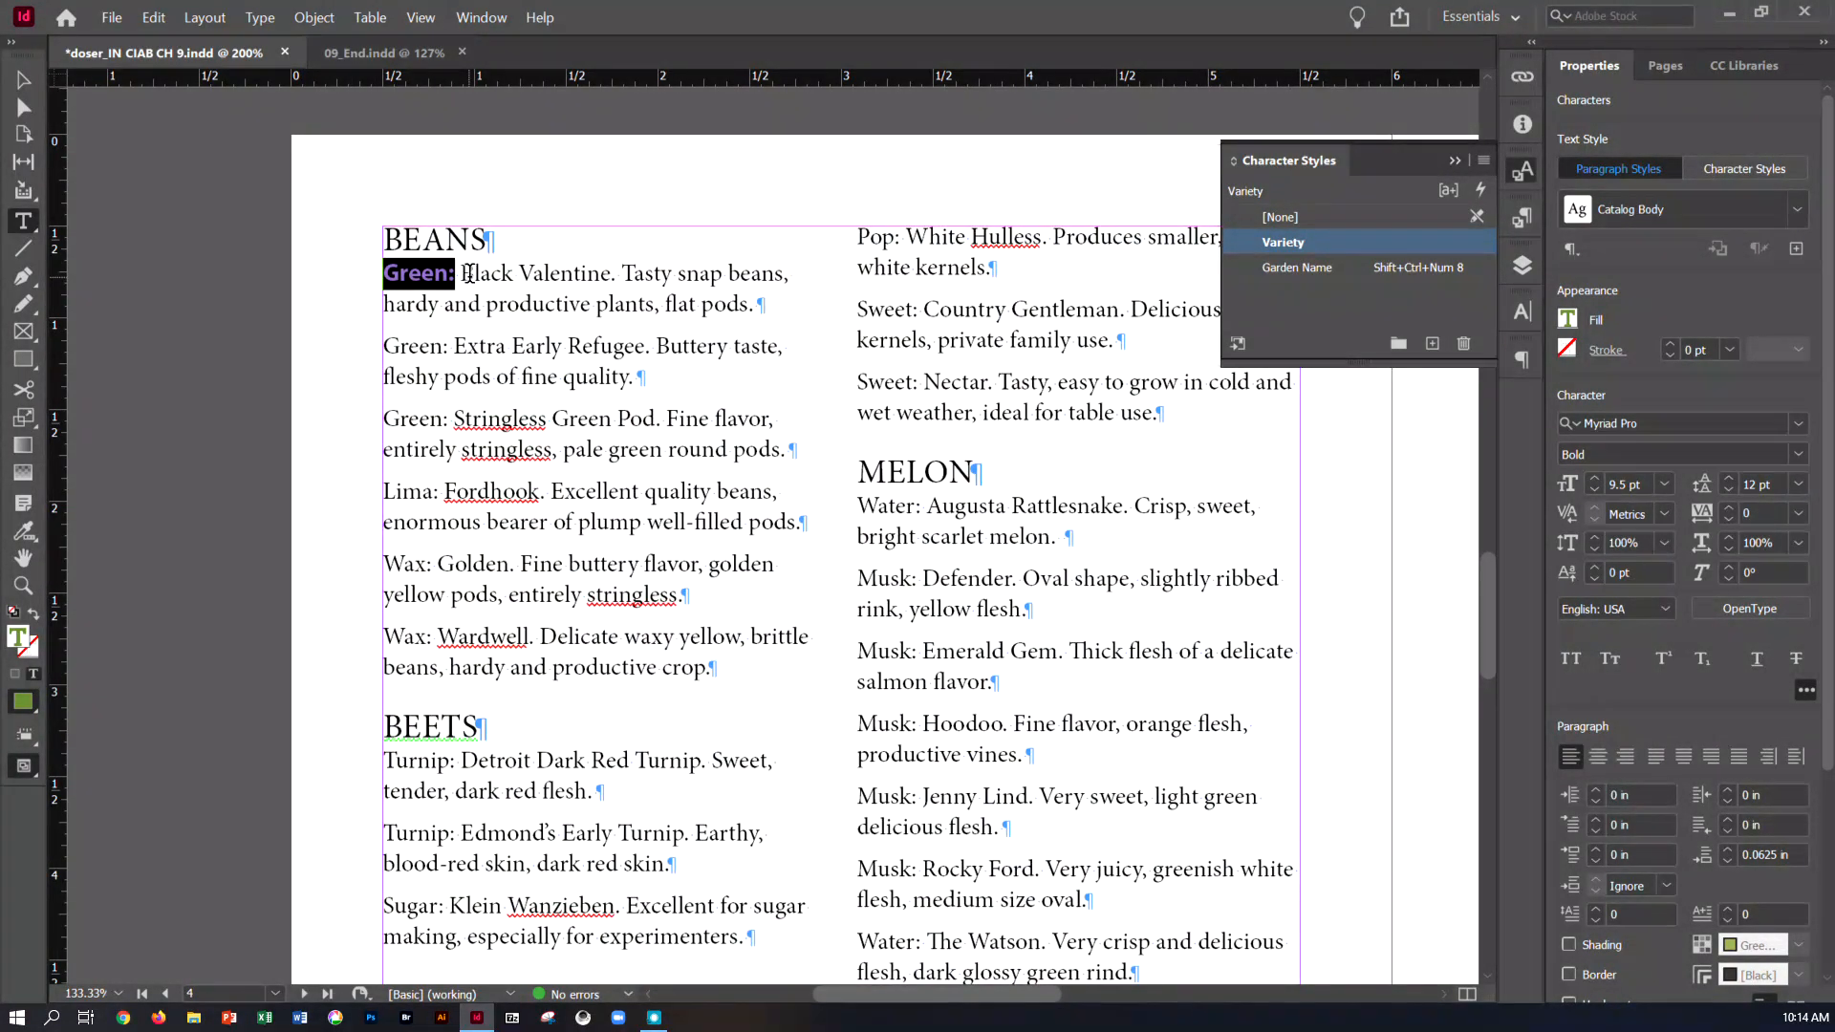
With "Black Valentine." selected in the first BEANS entry, start a new character style named Vegetable Name
{"action": "left_click_drag", "start_coordinate": [466, 273], "coordinate": [617, 277]}
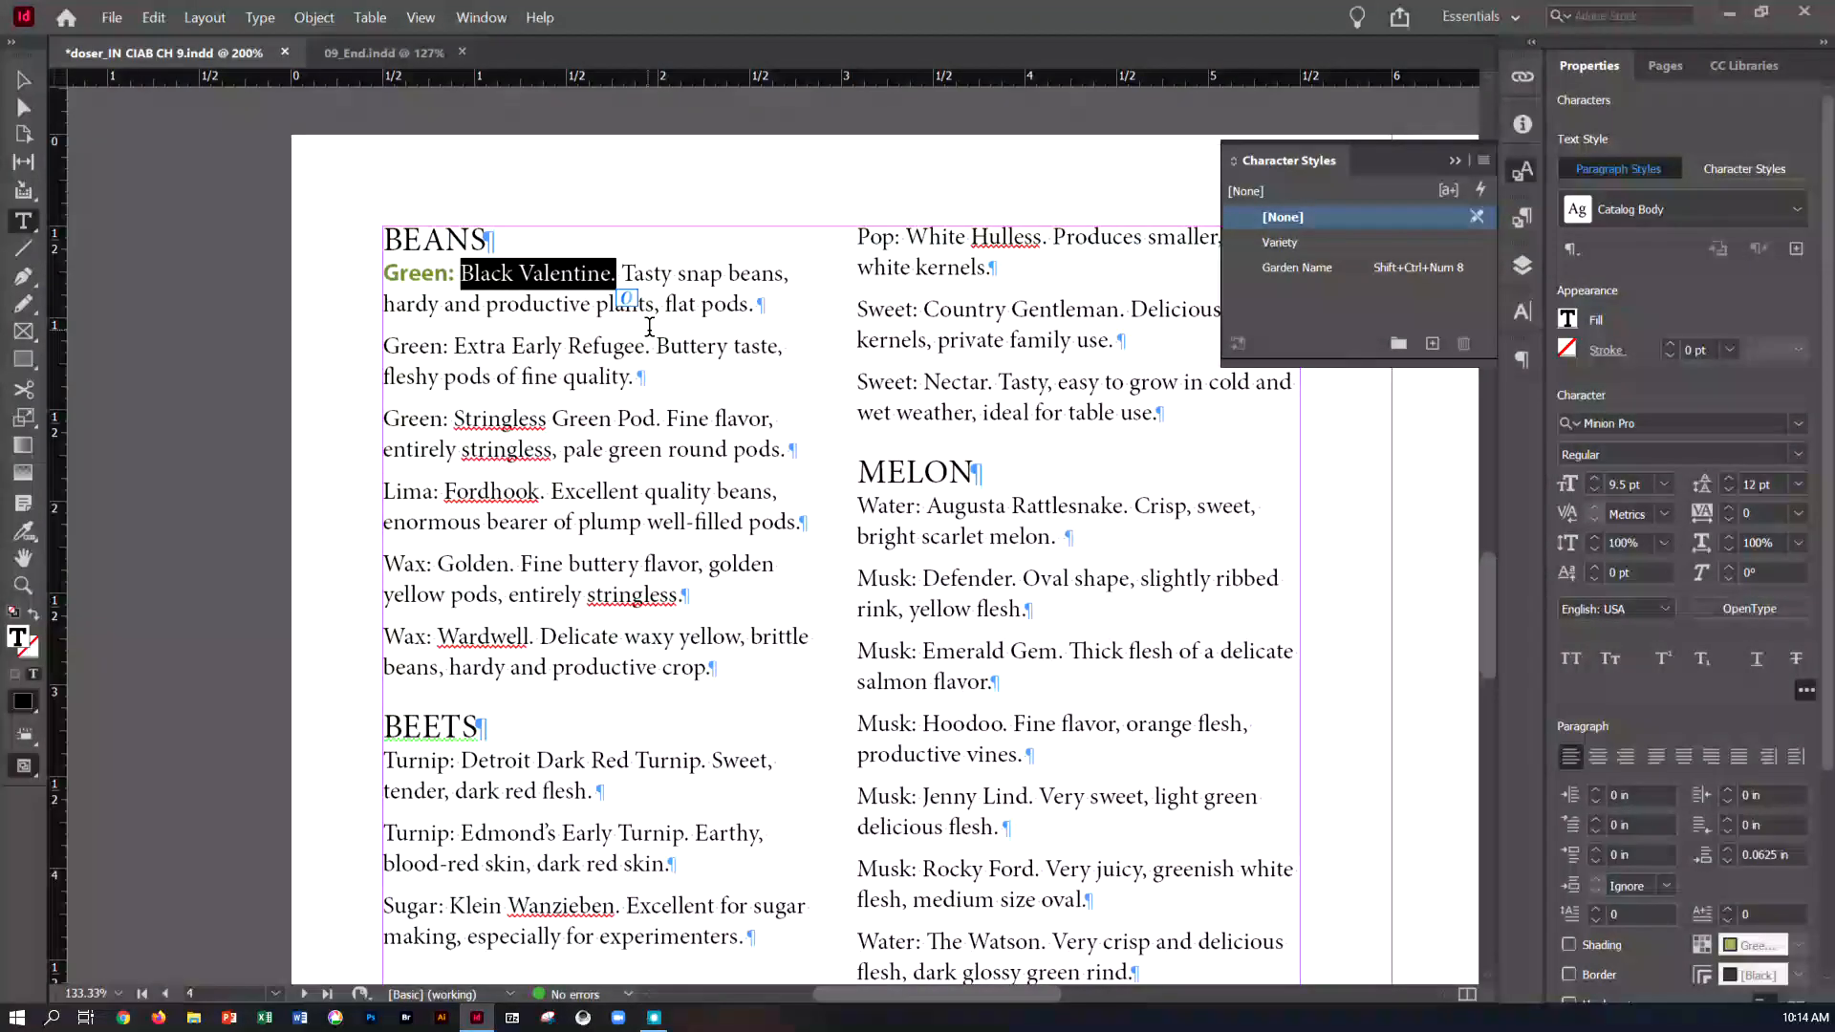
{"action": "left_click", "coordinate": [1482, 161]}
{"action": "left_click", "coordinate": [1522, 162]}
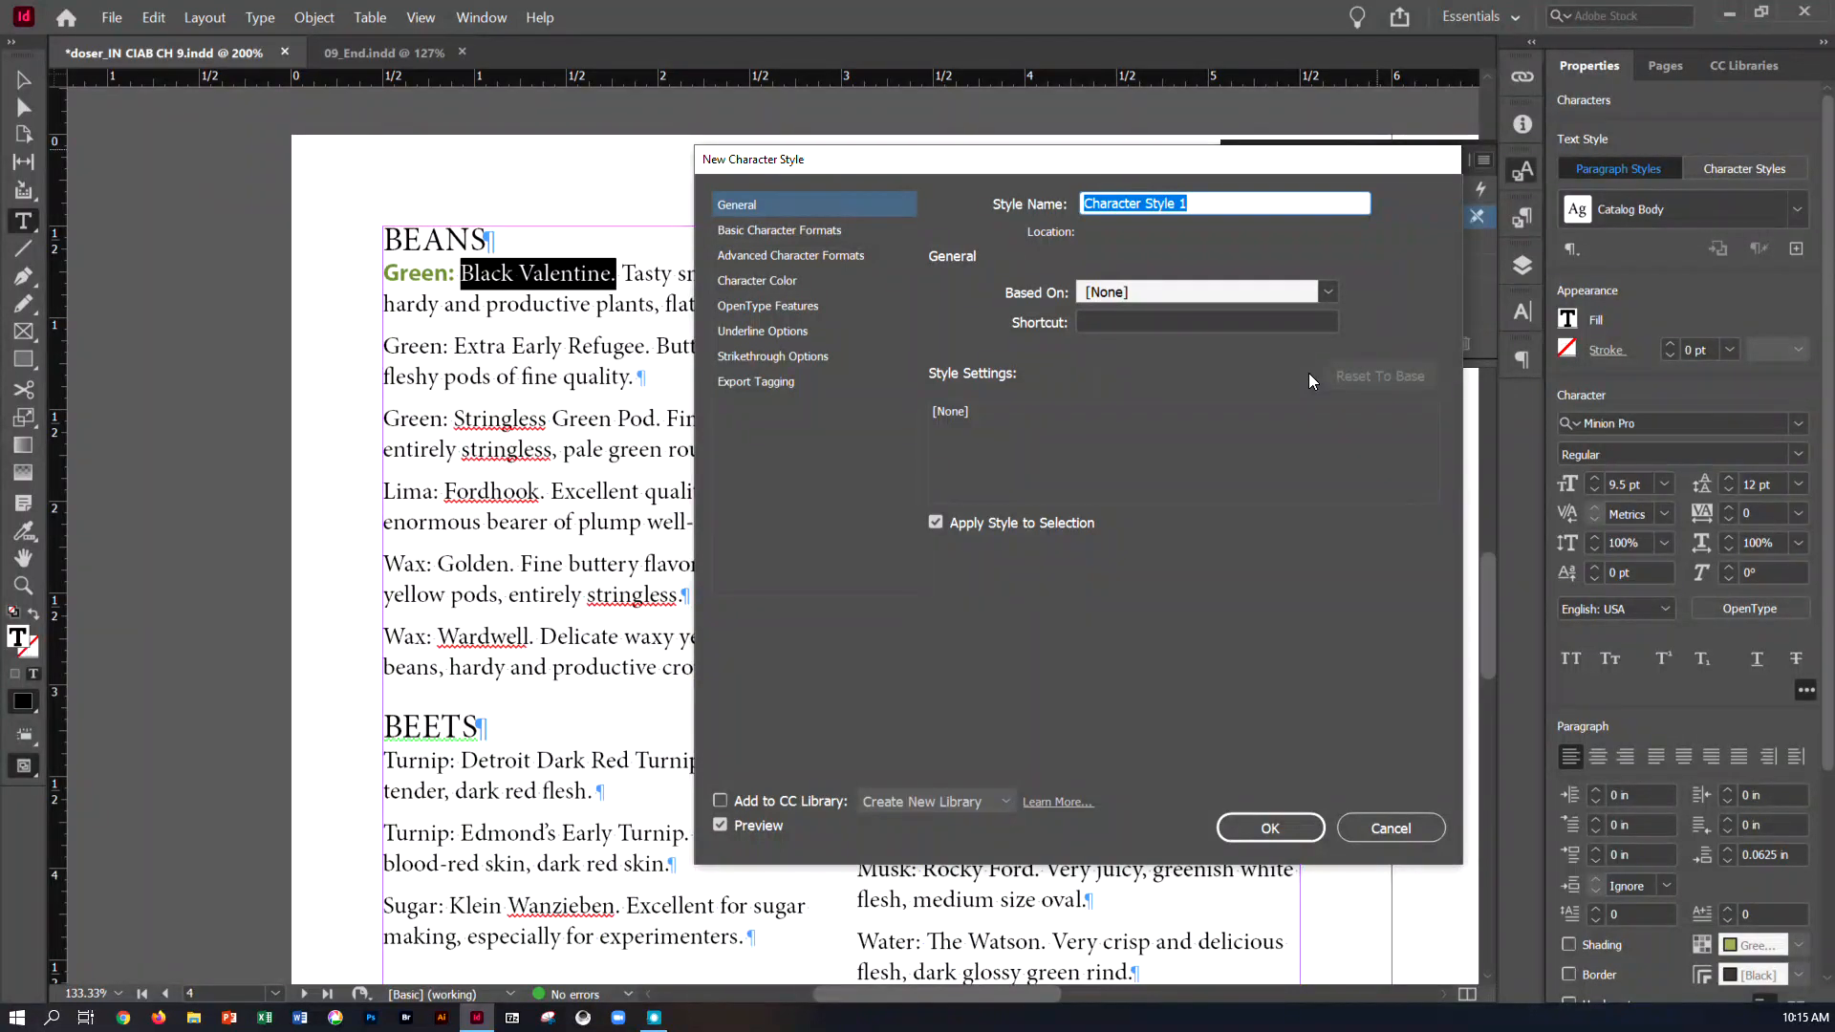
{"action": "type", "text": "Vegetable Name"}
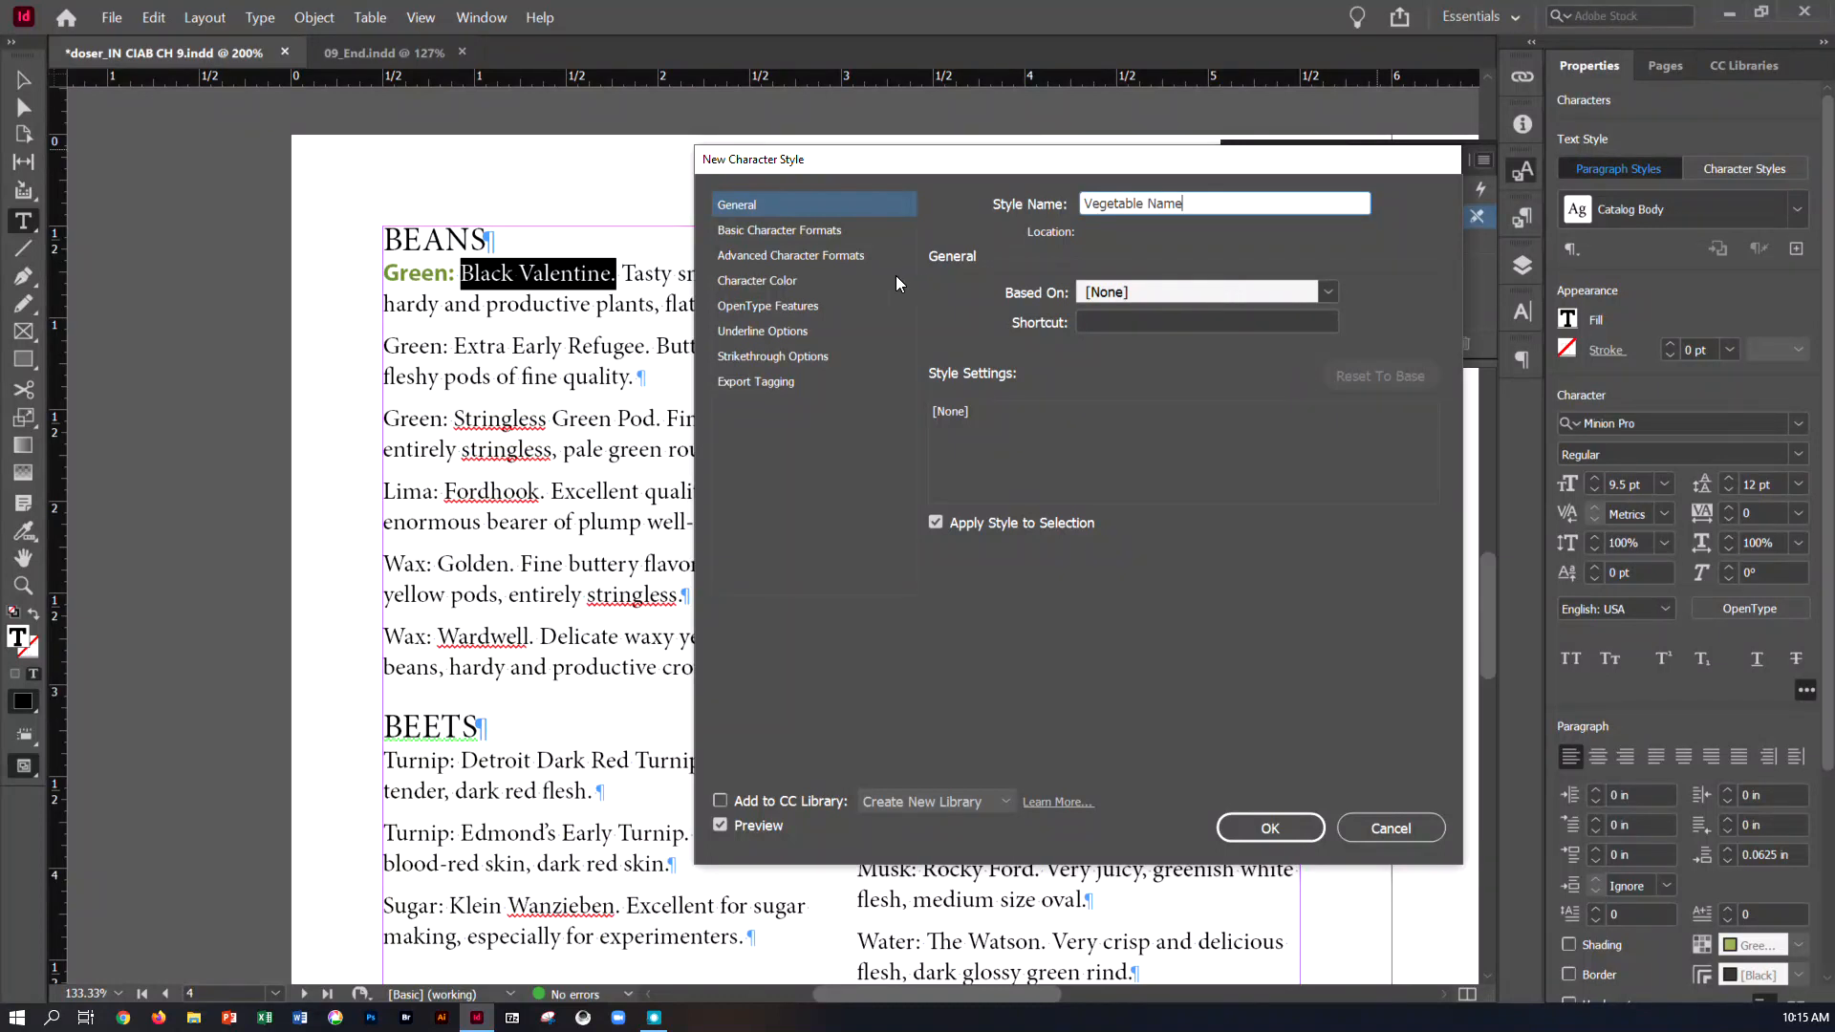
Set the Vegetable Name style to Myriad Pro Italic and create it with the style applied to the selection
{"action": "left_click", "coordinate": [815, 230]}
{"action": "left_click", "coordinate": [1162, 302]}
{"action": "left_click", "coordinate": [1249, 304]}
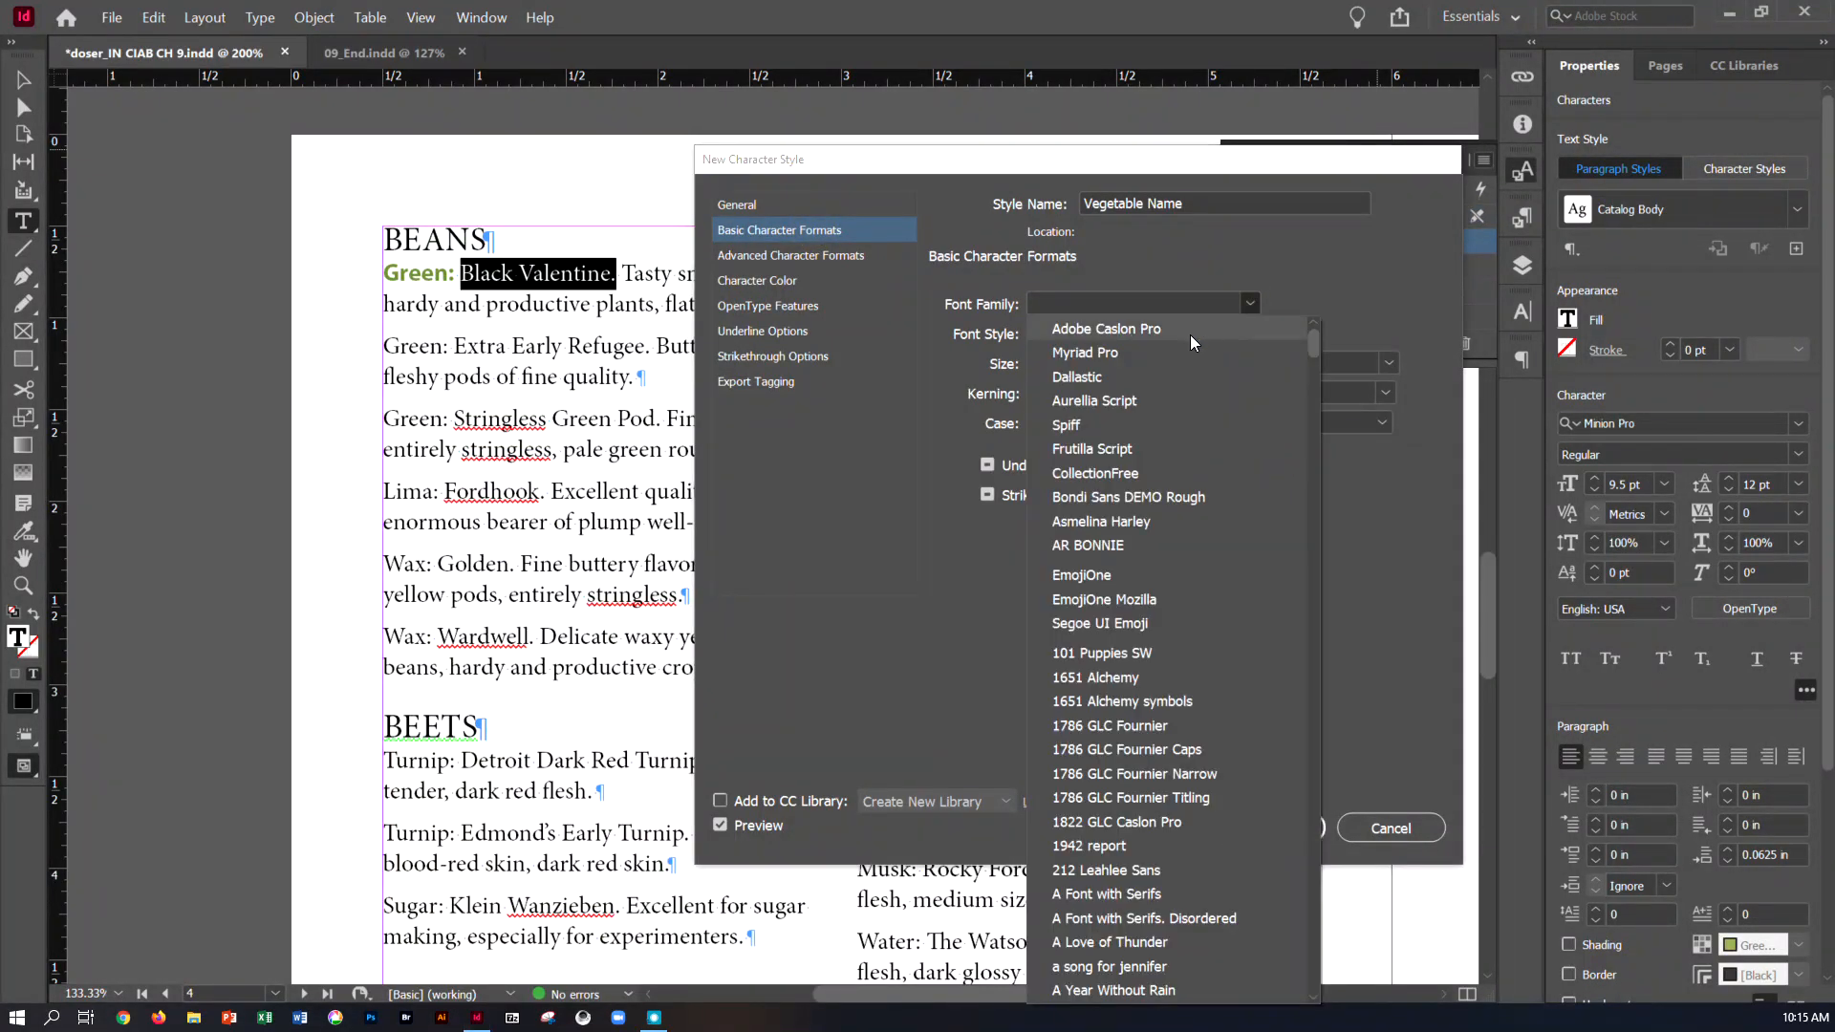
{"action": "left_click", "coordinate": [1190, 350]}
{"action": "left_click", "coordinate": [1241, 335]}
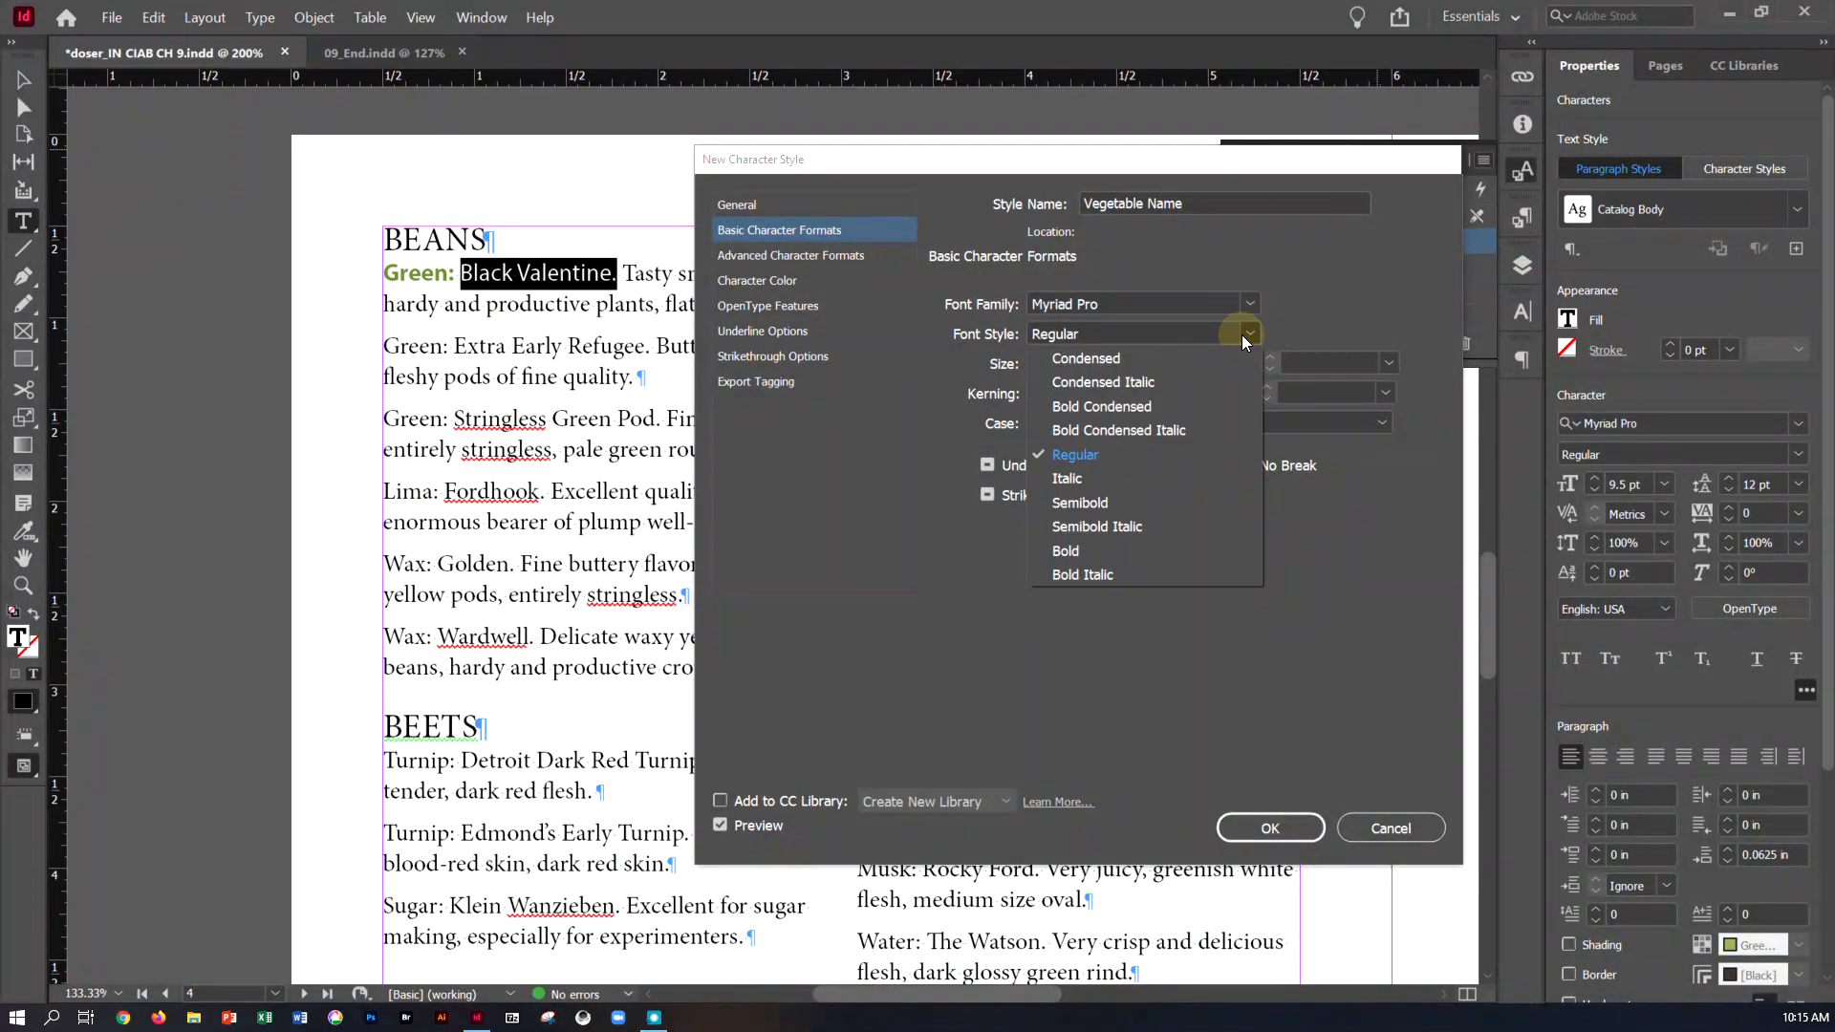
{"action": "left_click", "coordinate": [1160, 479]}
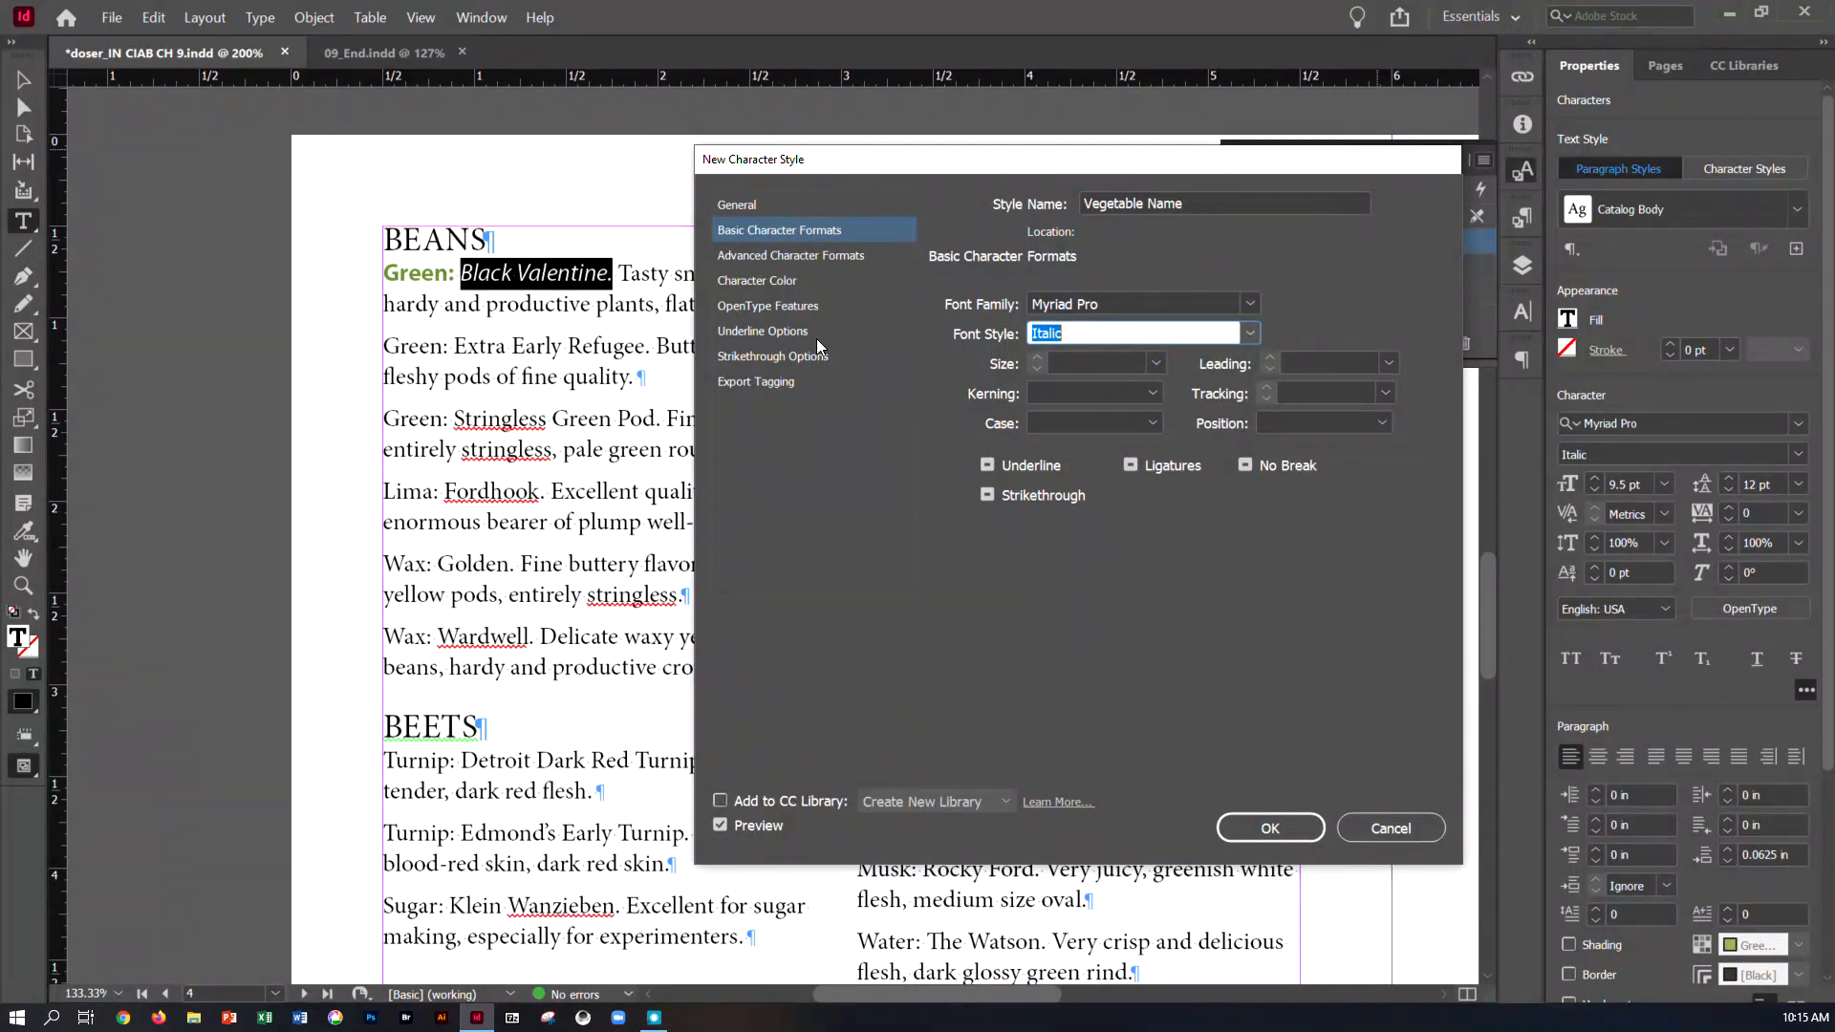
{"action": "left_click", "coordinate": [745, 209]}
{"action": "left_click", "coordinate": [998, 526]}
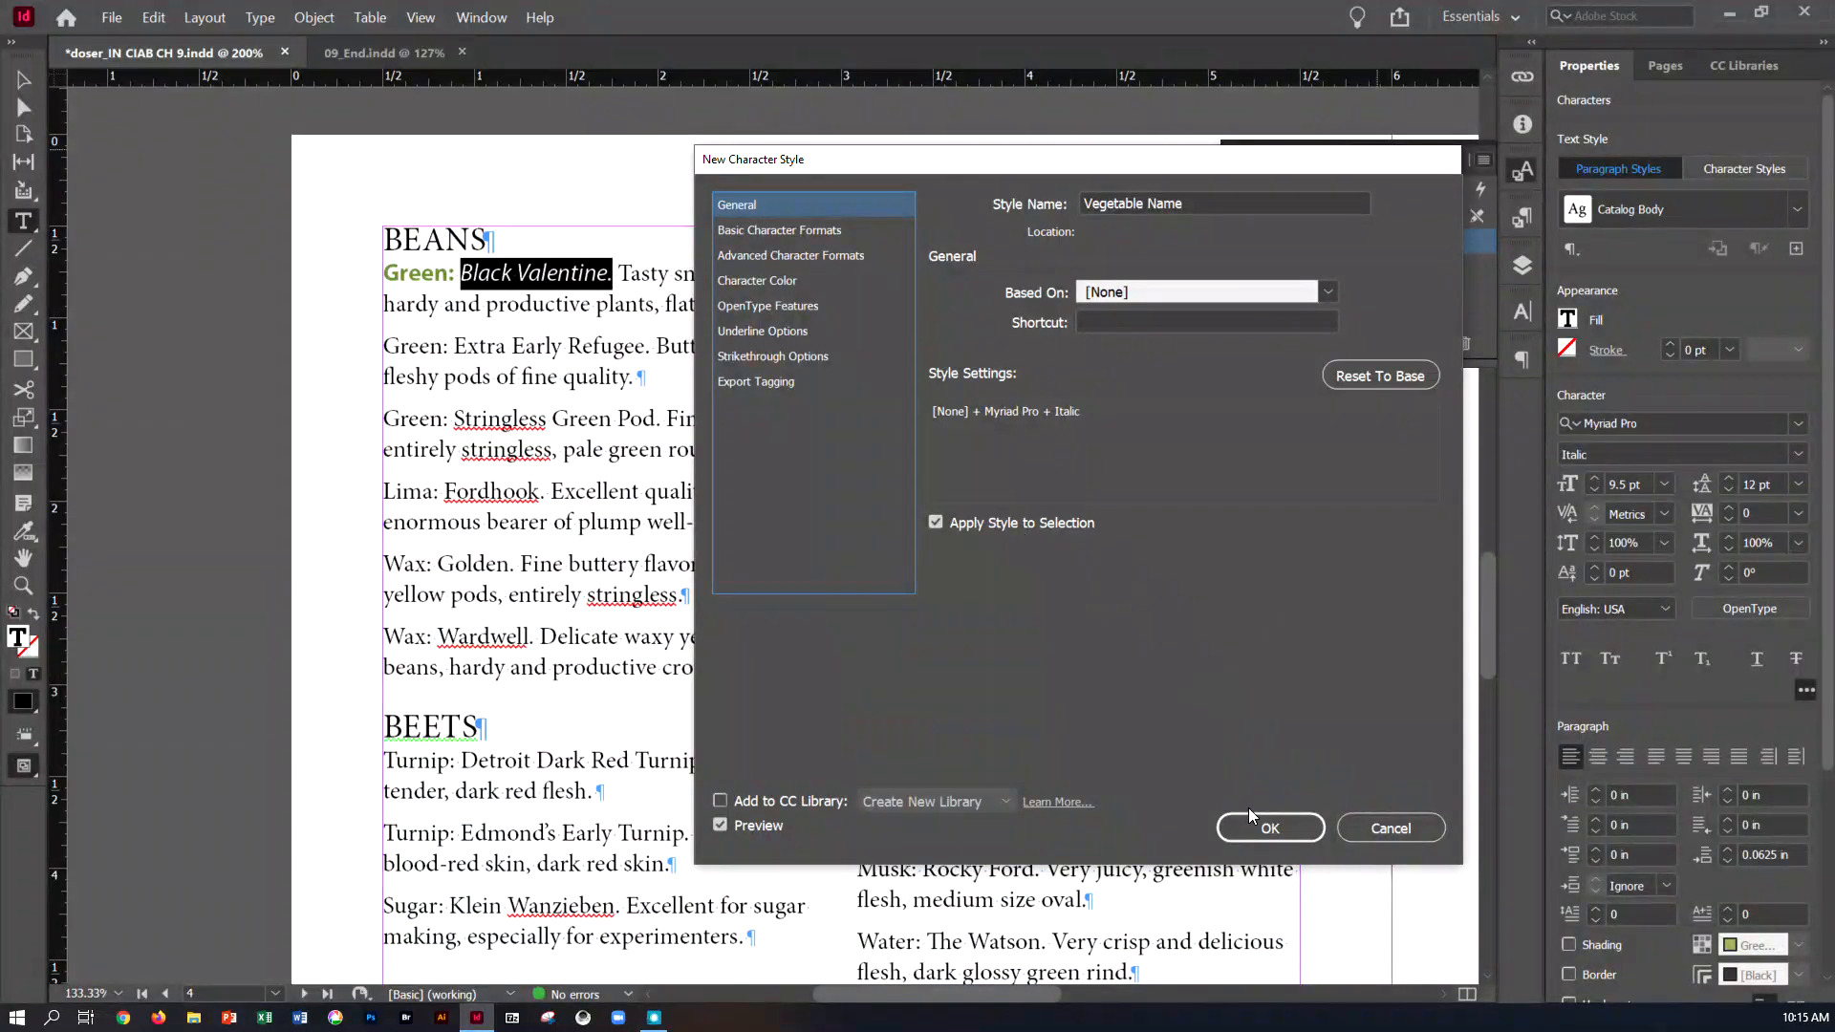
{"action": "left_click", "coordinate": [1252, 835]}
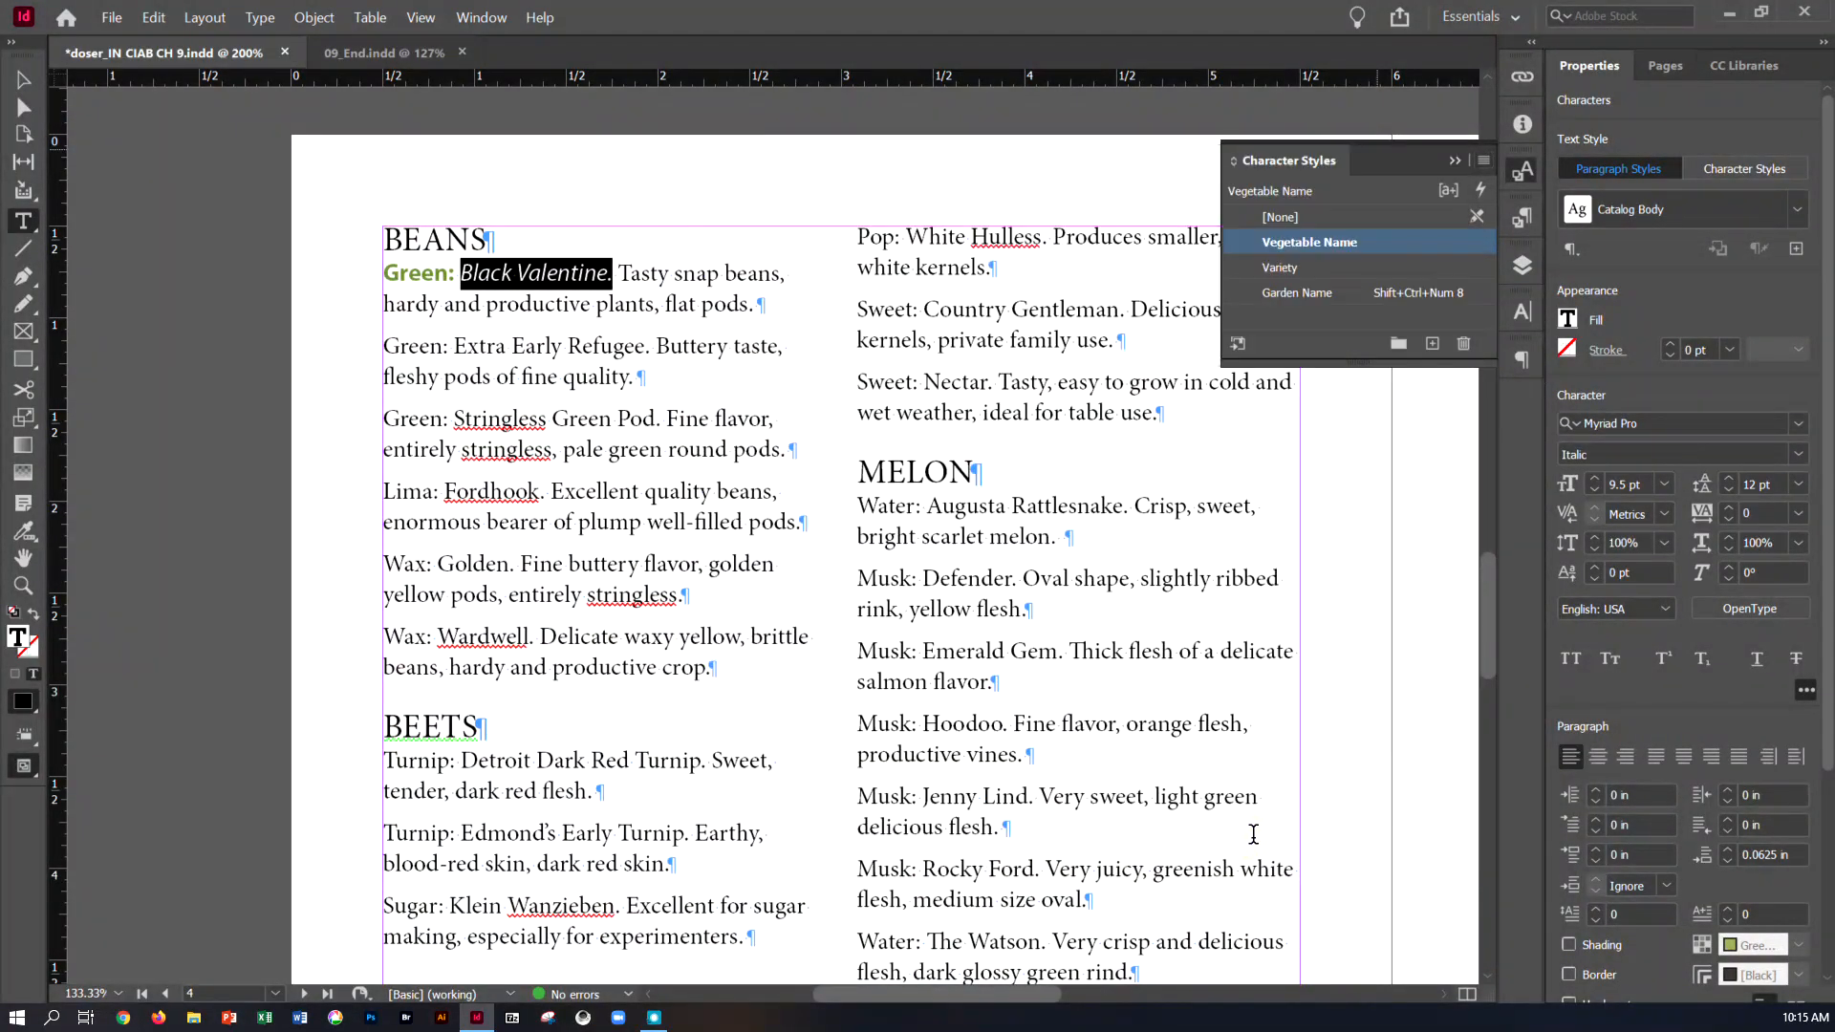
Deselect the text frame on page 4 and save the document
{"action": "left_click", "coordinate": [23, 80]}
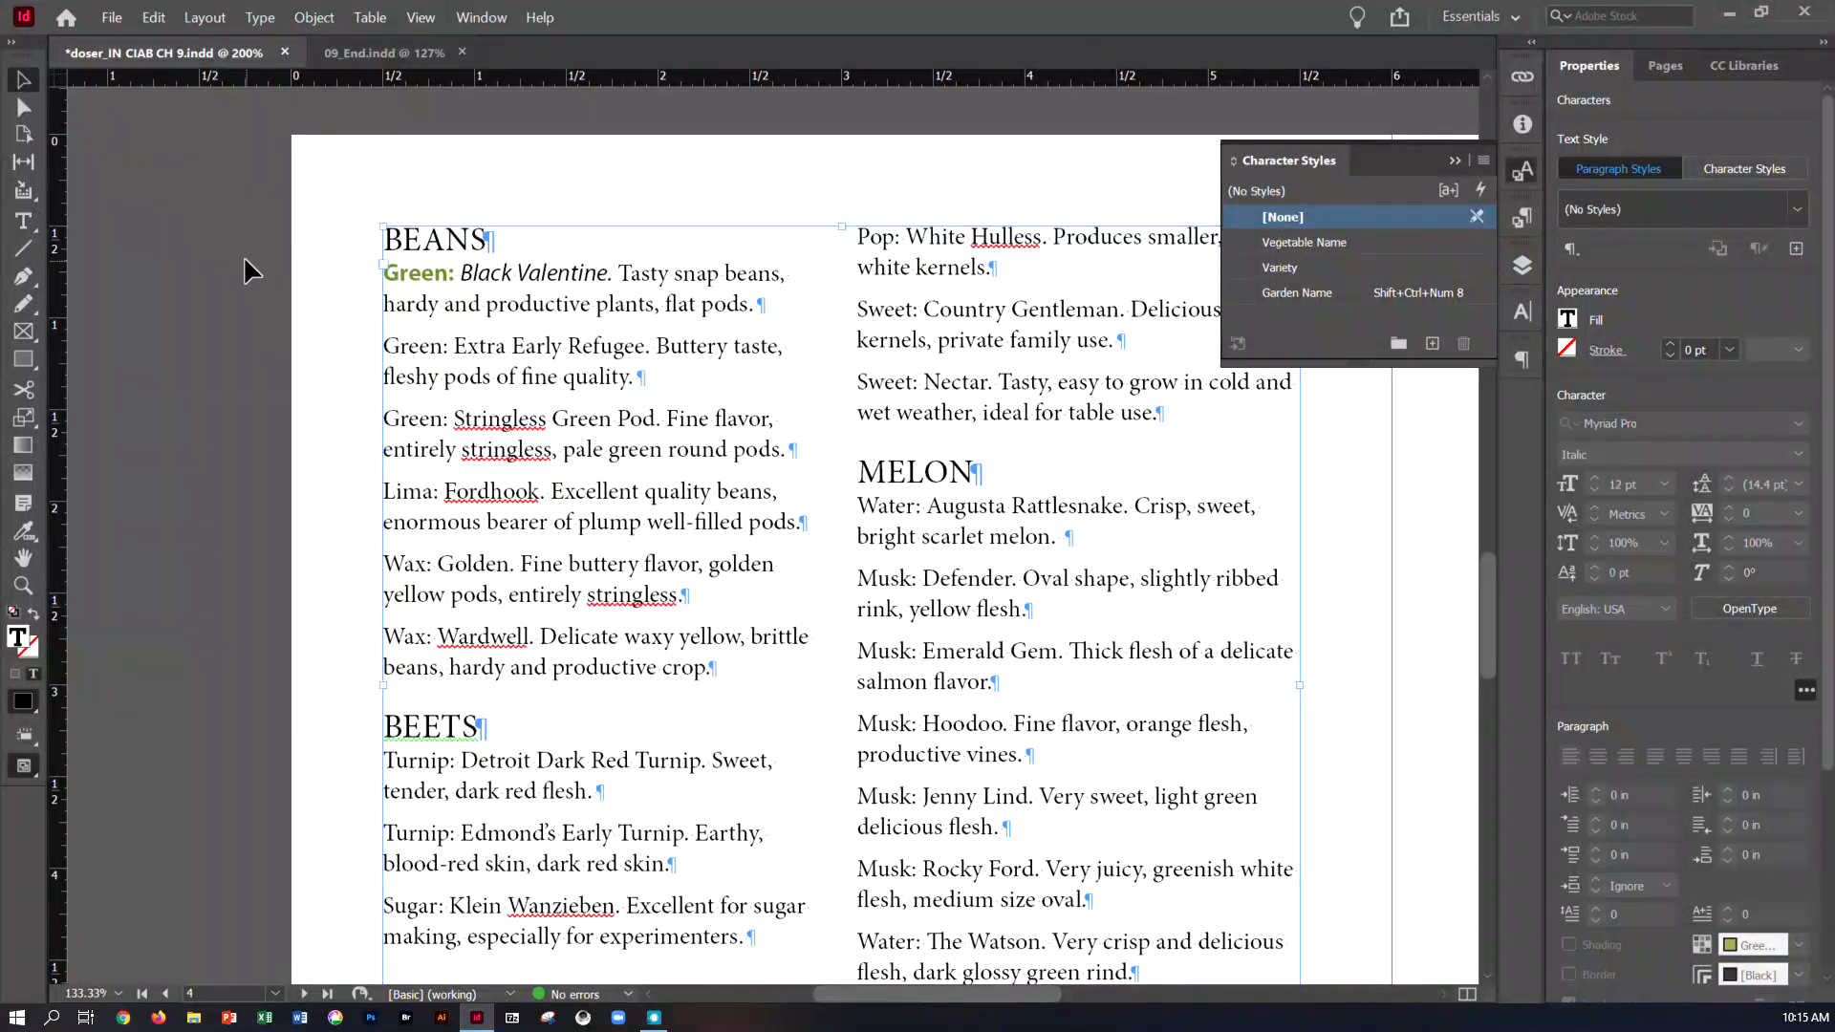
{"action": "left_click", "coordinate": [243, 256]}
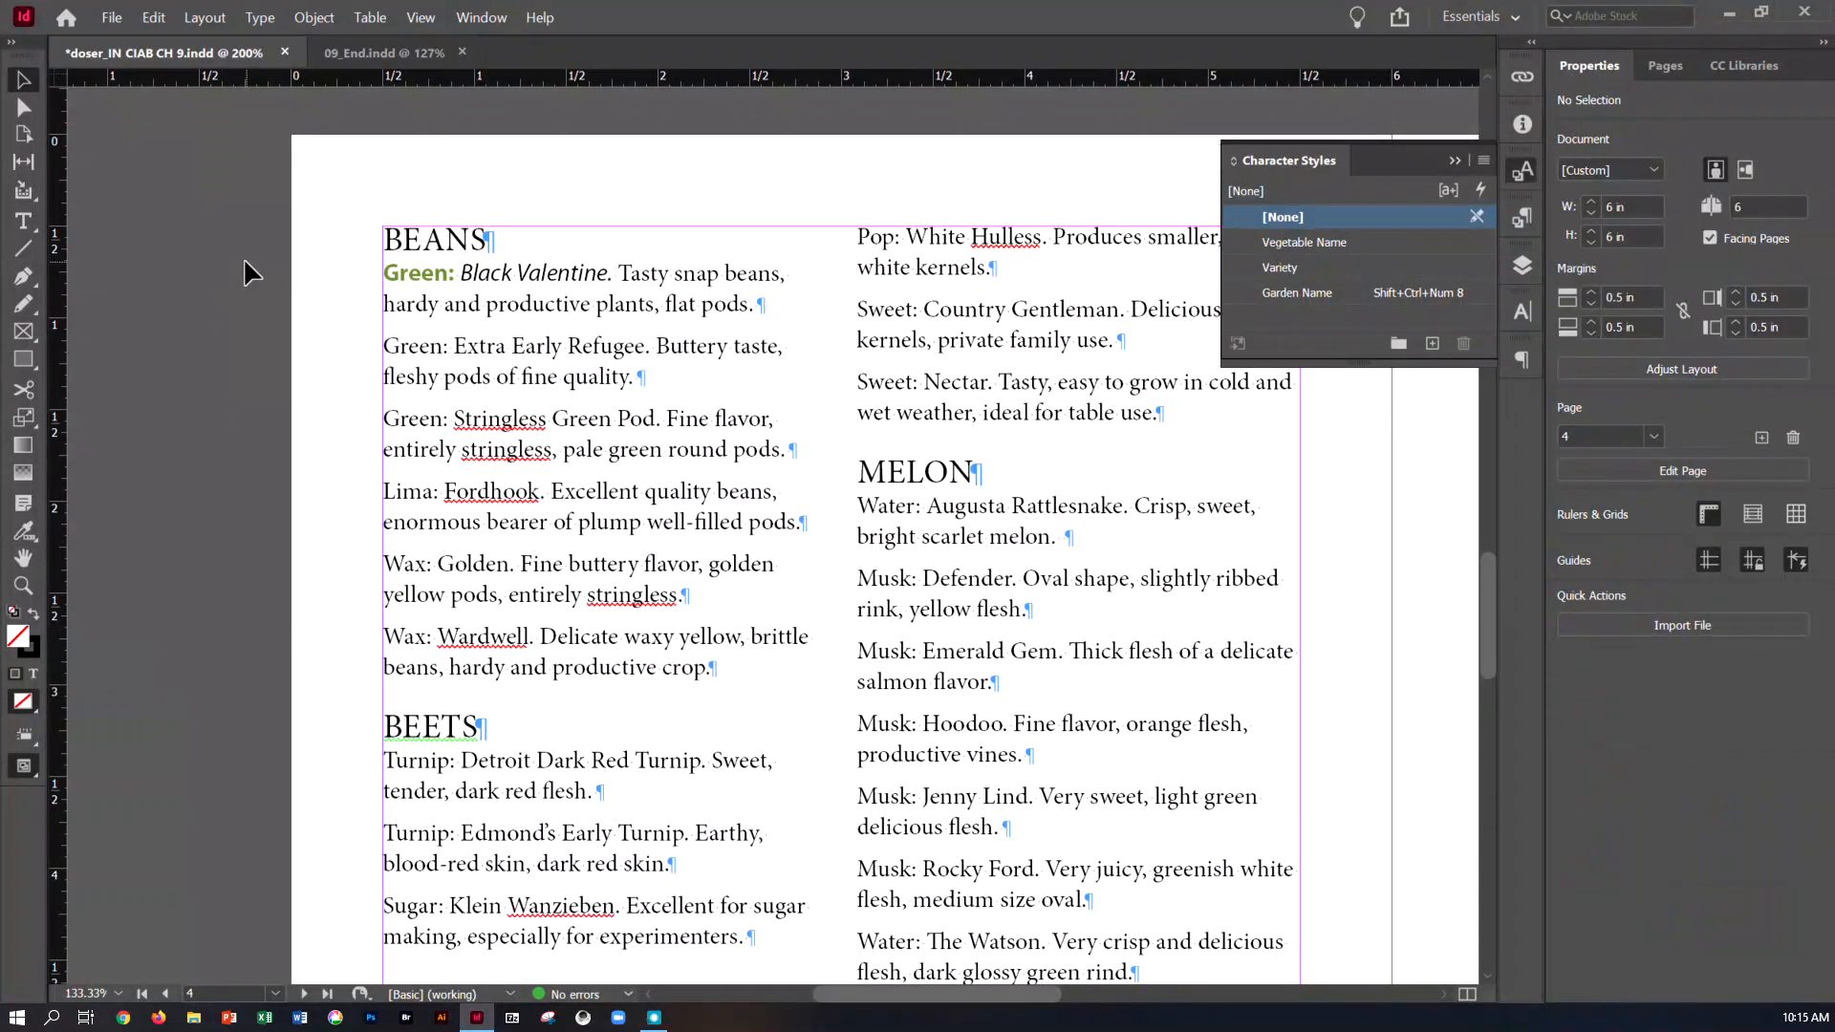
{"action": "key", "text": "ctrl+s"}
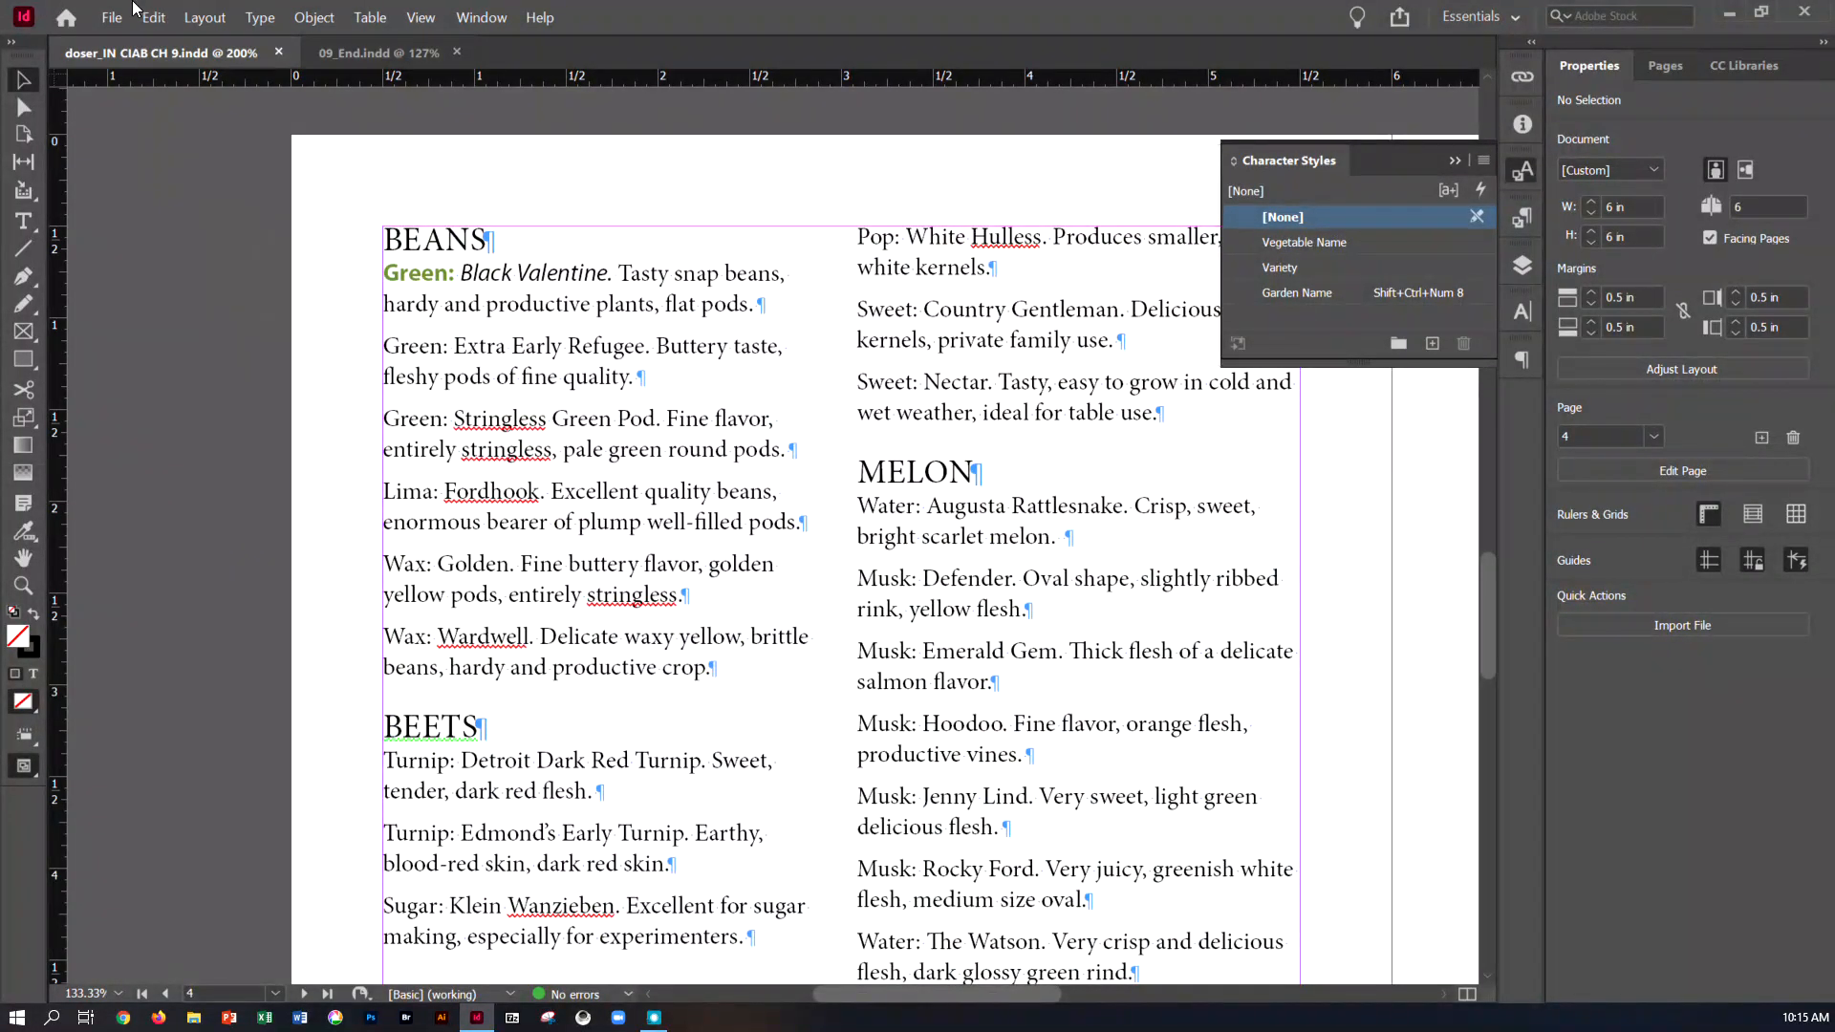
Edit the Catalog Body paragraph style and add a nested style that applies the Variety character style
{"action": "left_click", "coordinate": [250, 22]}
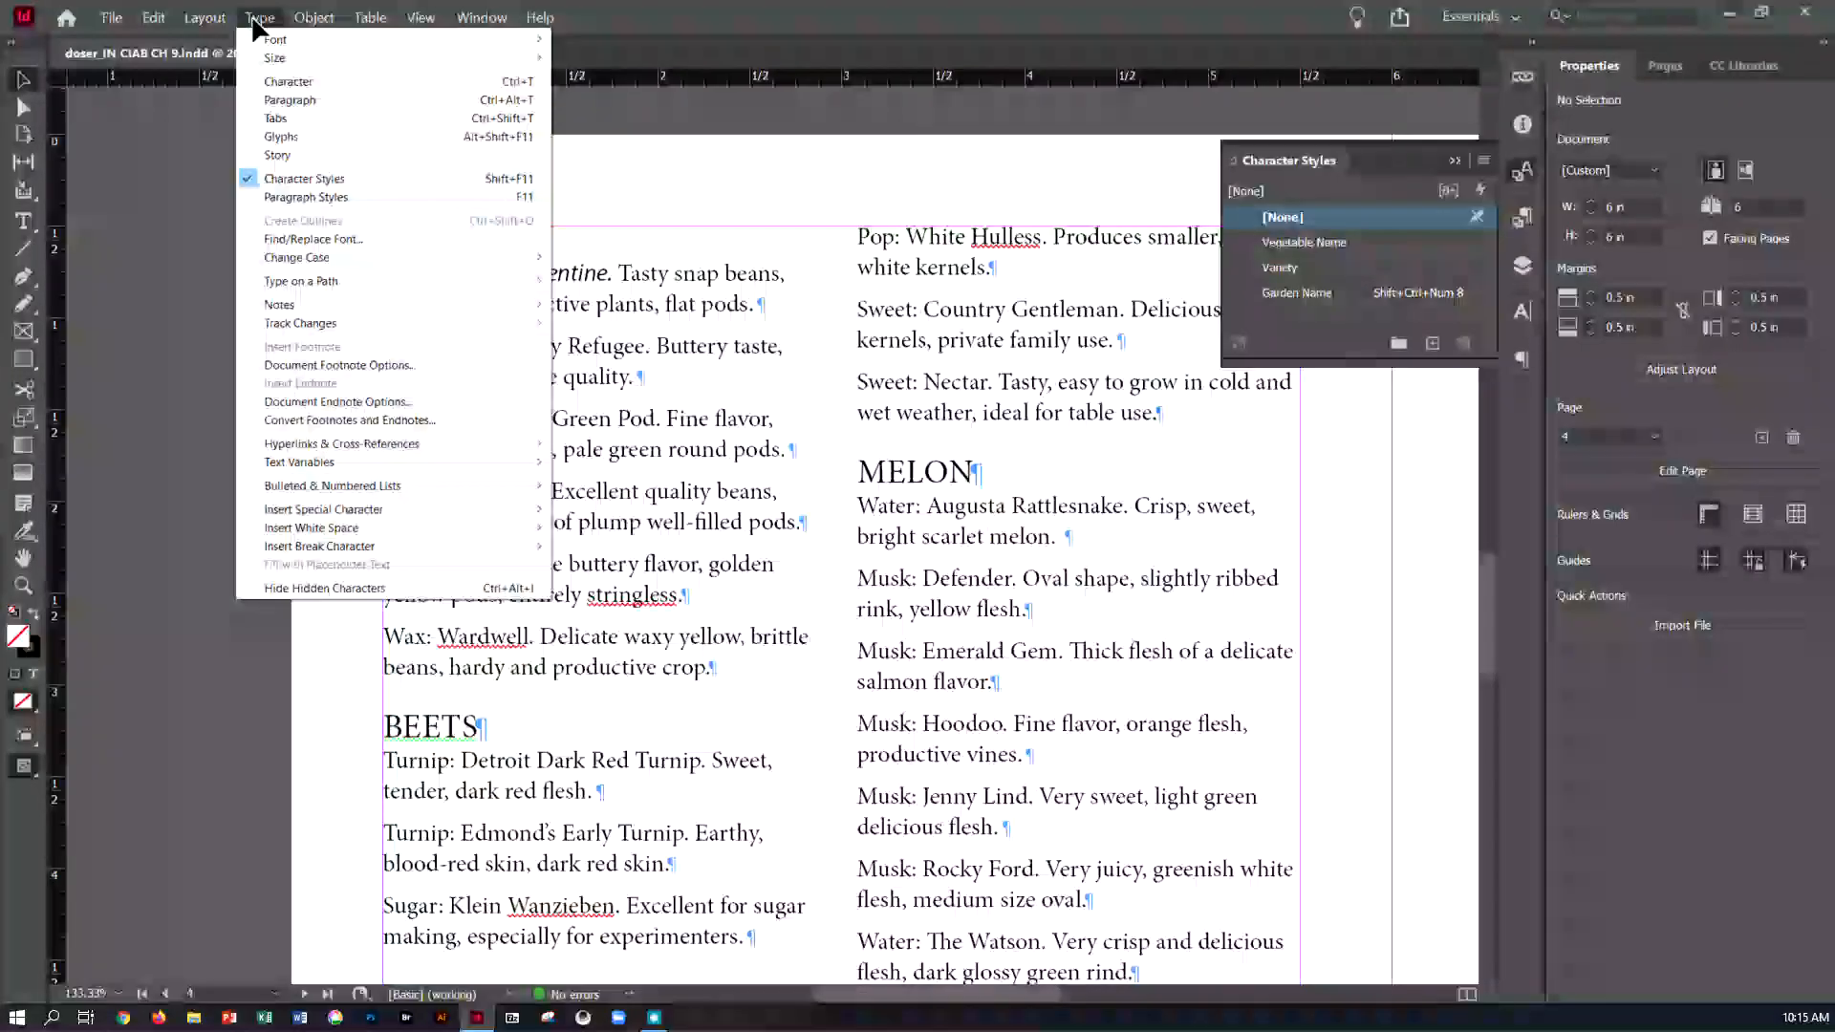
{"action": "left_click", "coordinate": [319, 194]}
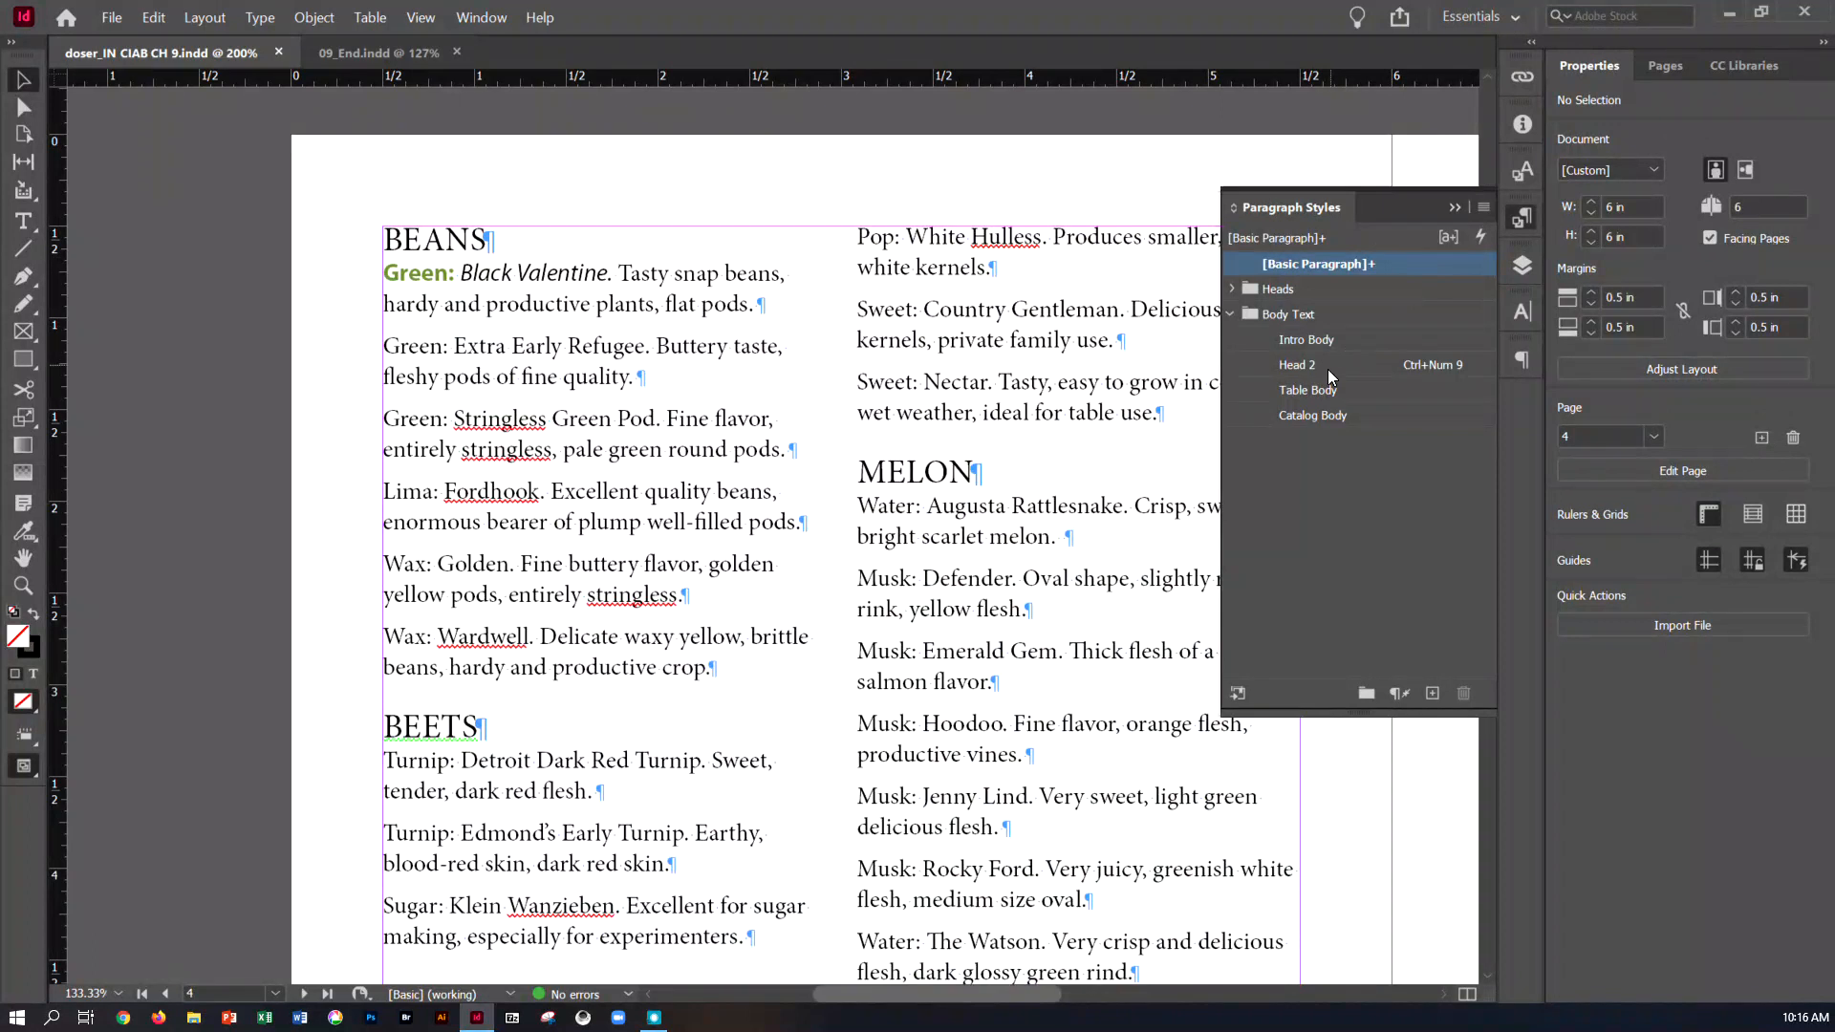
{"action": "left_click", "coordinate": [1314, 413]}
{"action": "double_click", "coordinate": [1315, 415]}
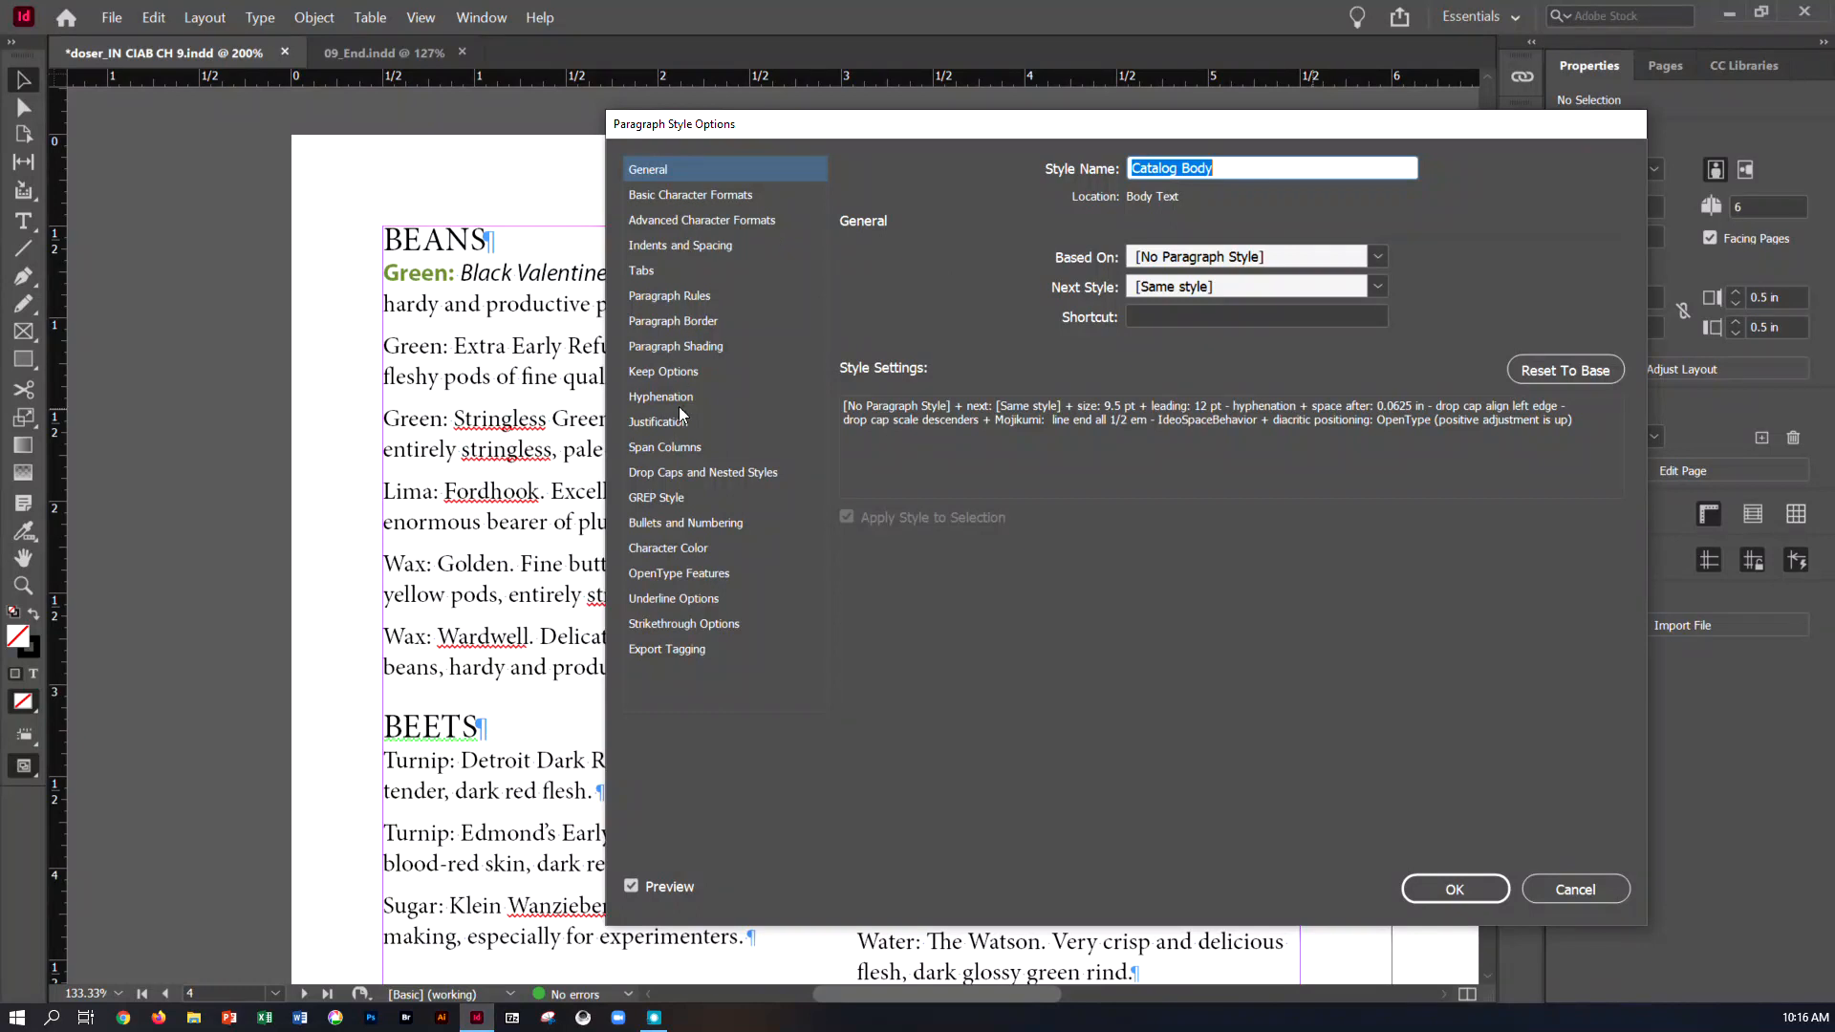
{"action": "left_click", "coordinate": [702, 474]}
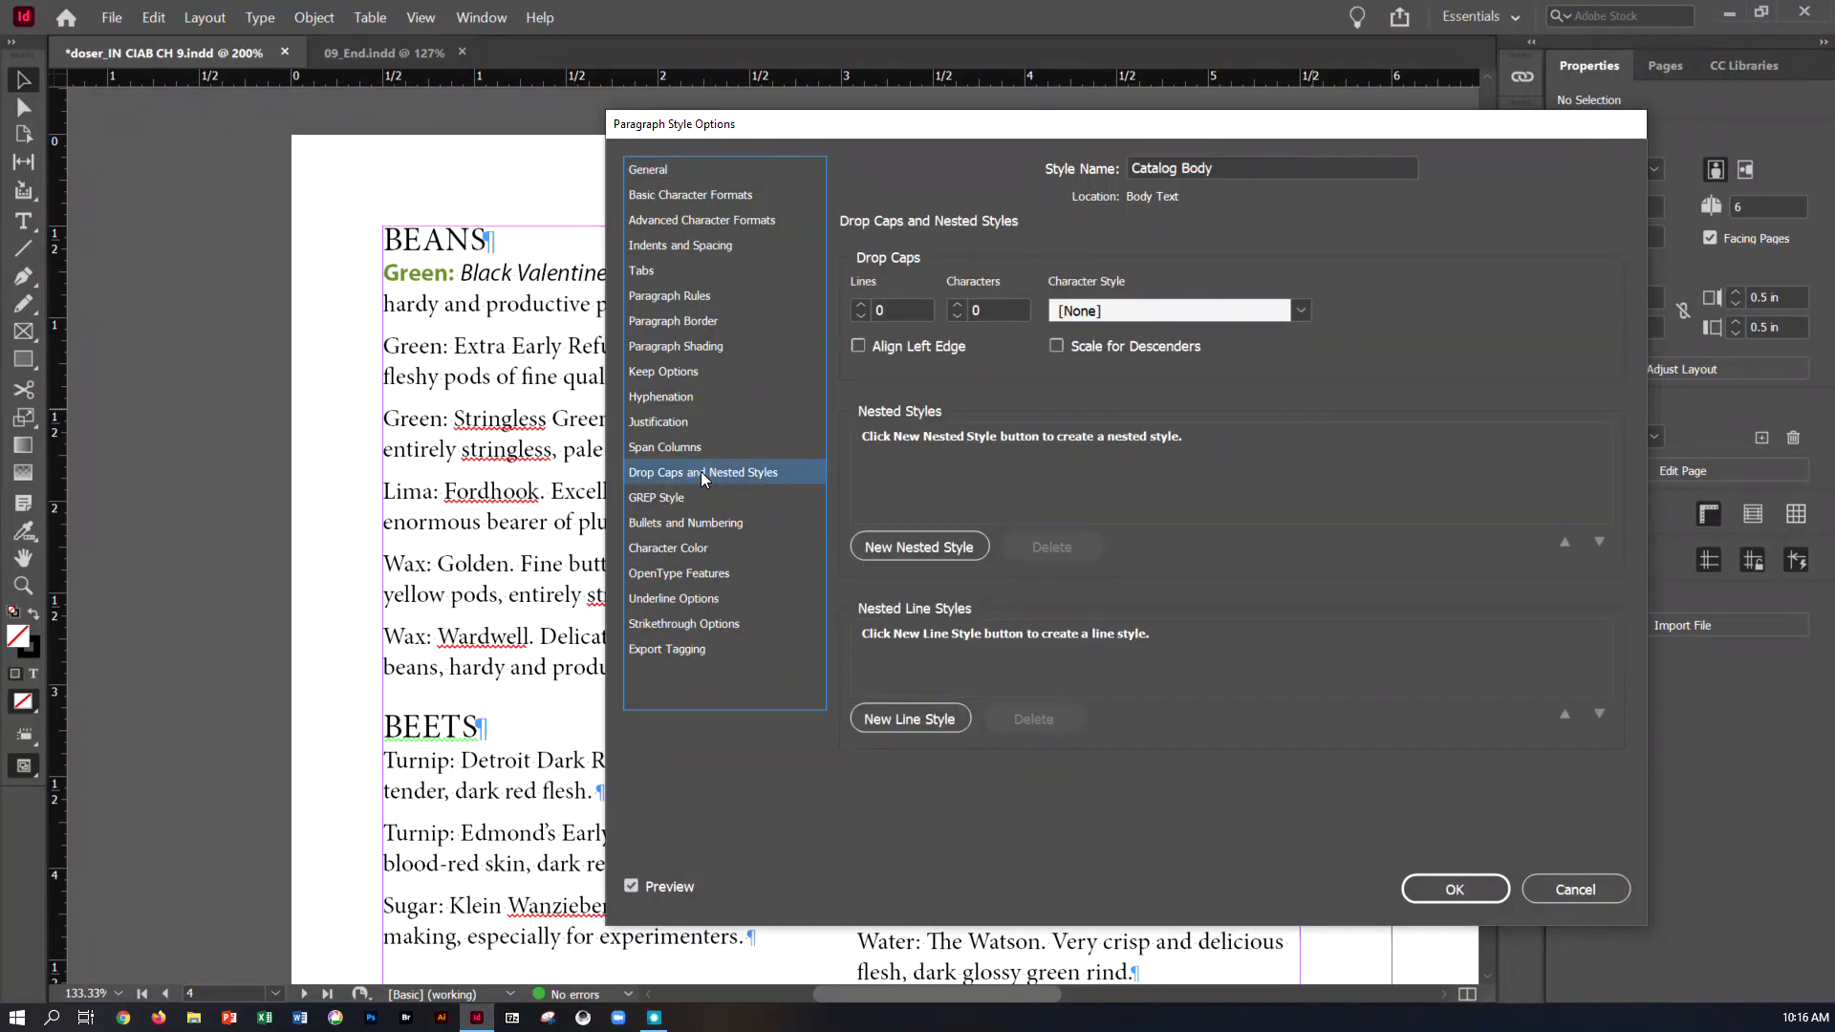
{"action": "left_click", "coordinate": [921, 551]}
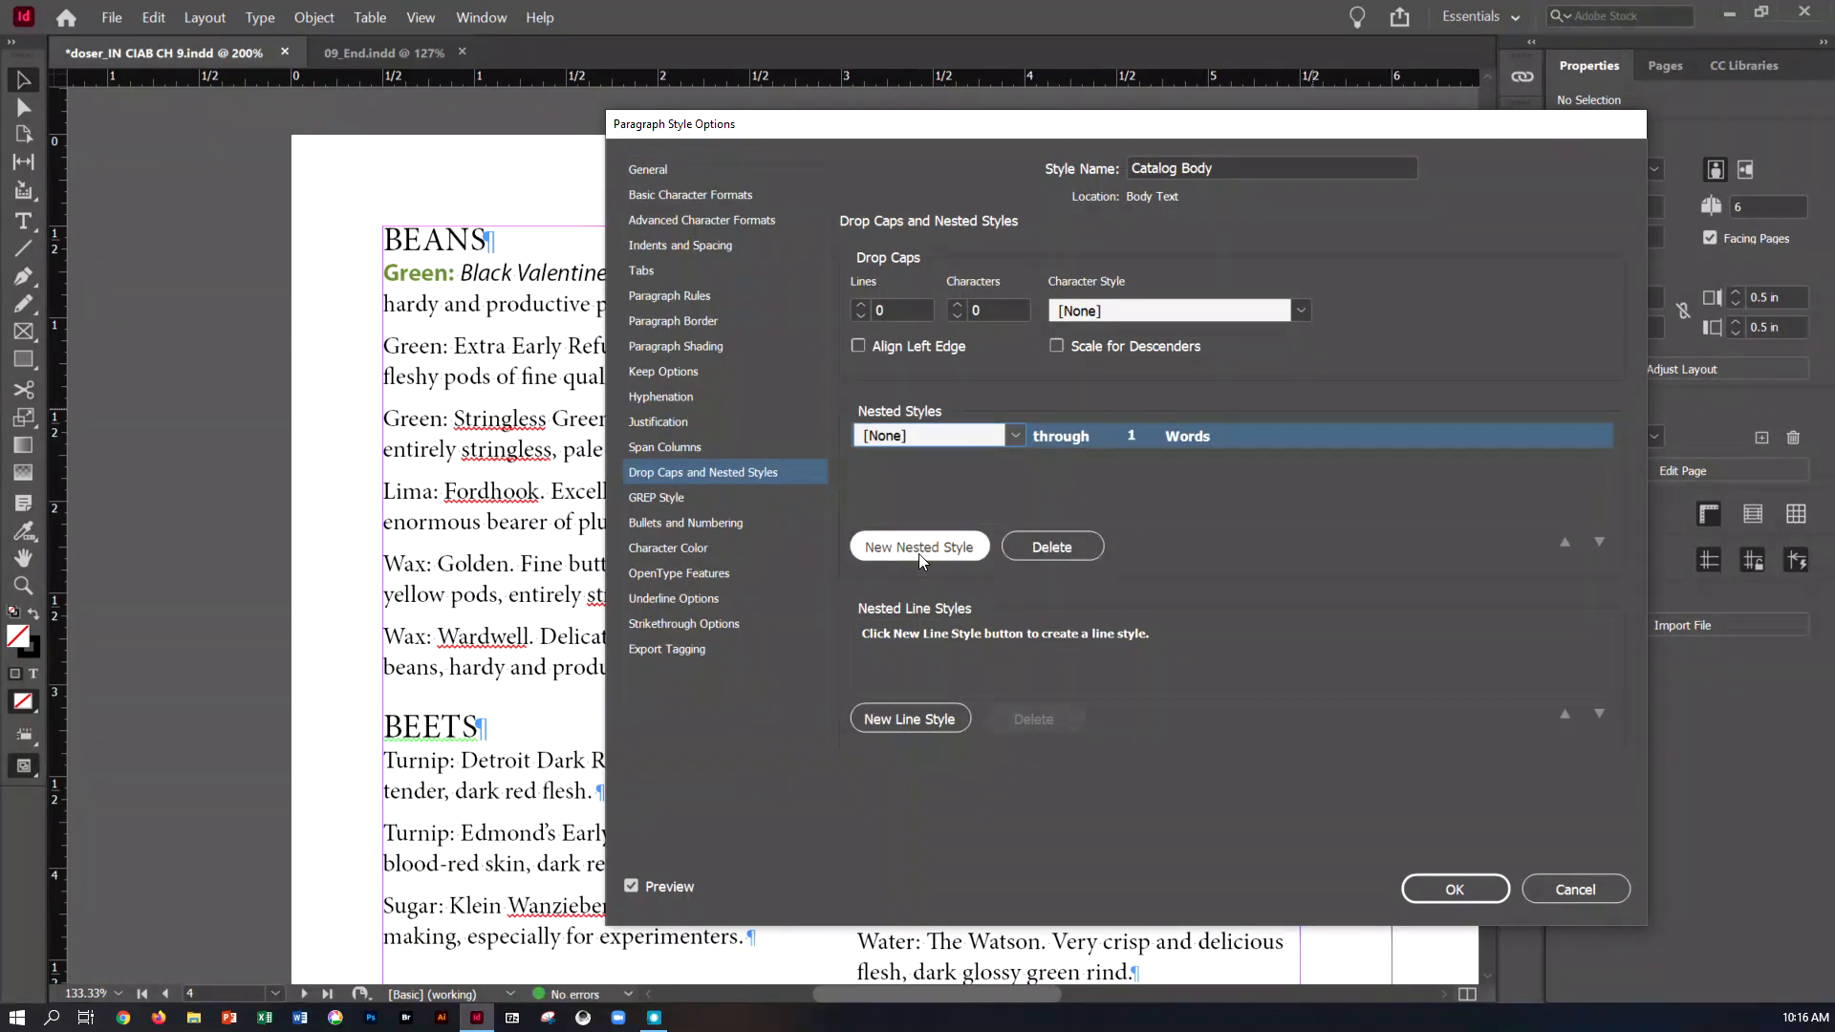
{"action": "left_click", "coordinate": [1015, 435]}
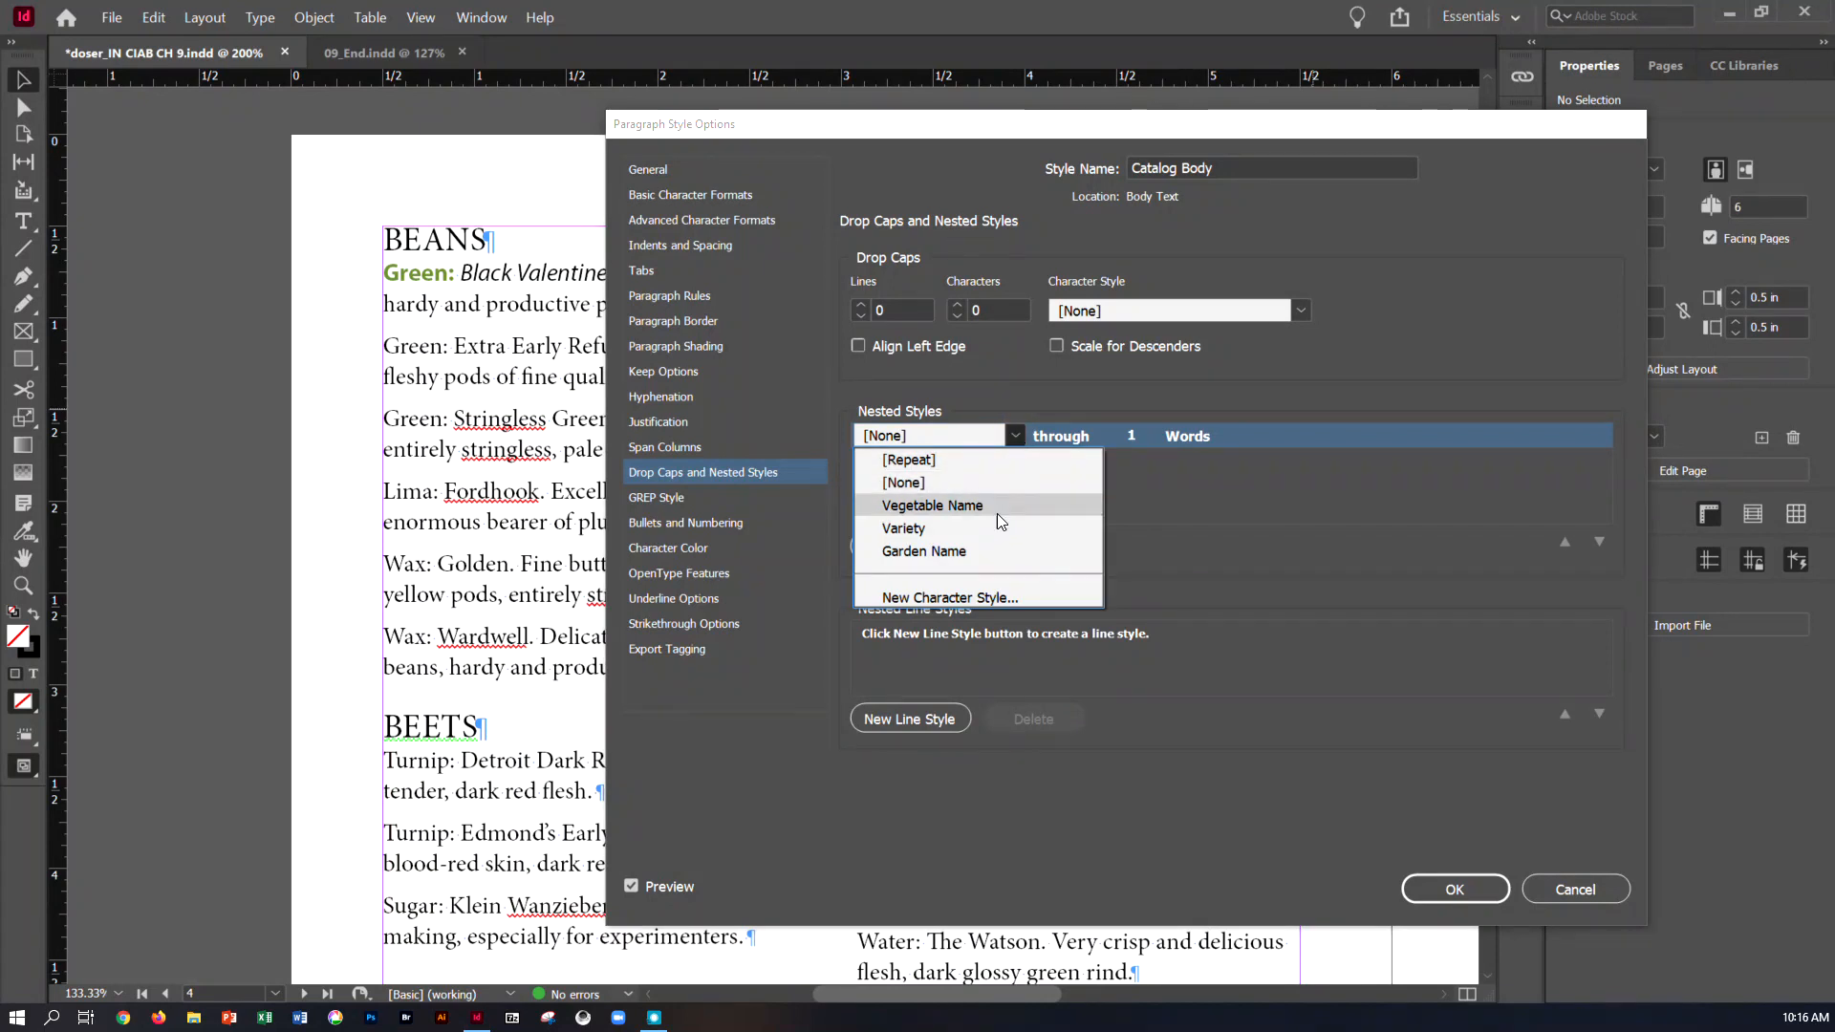
{"action": "left_click", "coordinate": [997, 537]}
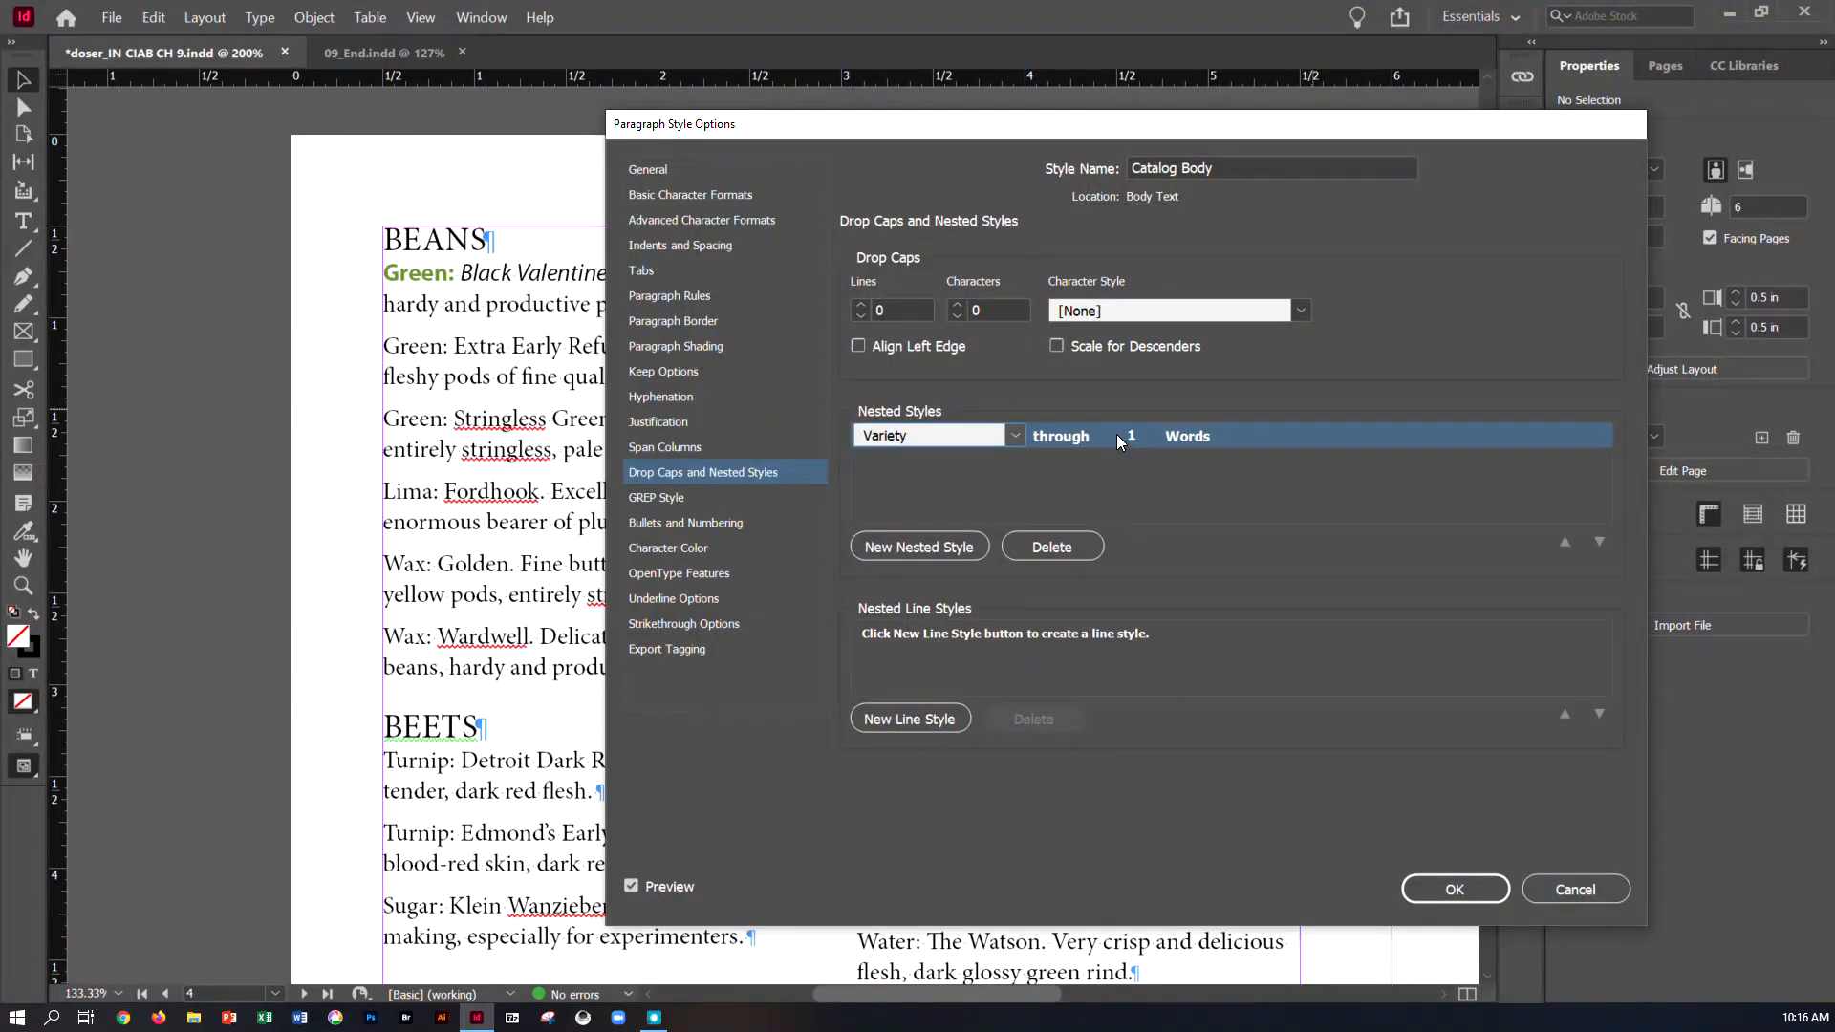
Make the Variety nested style run through 1 colon (:) instead of words
{"action": "left_click", "coordinate": [1177, 434]}
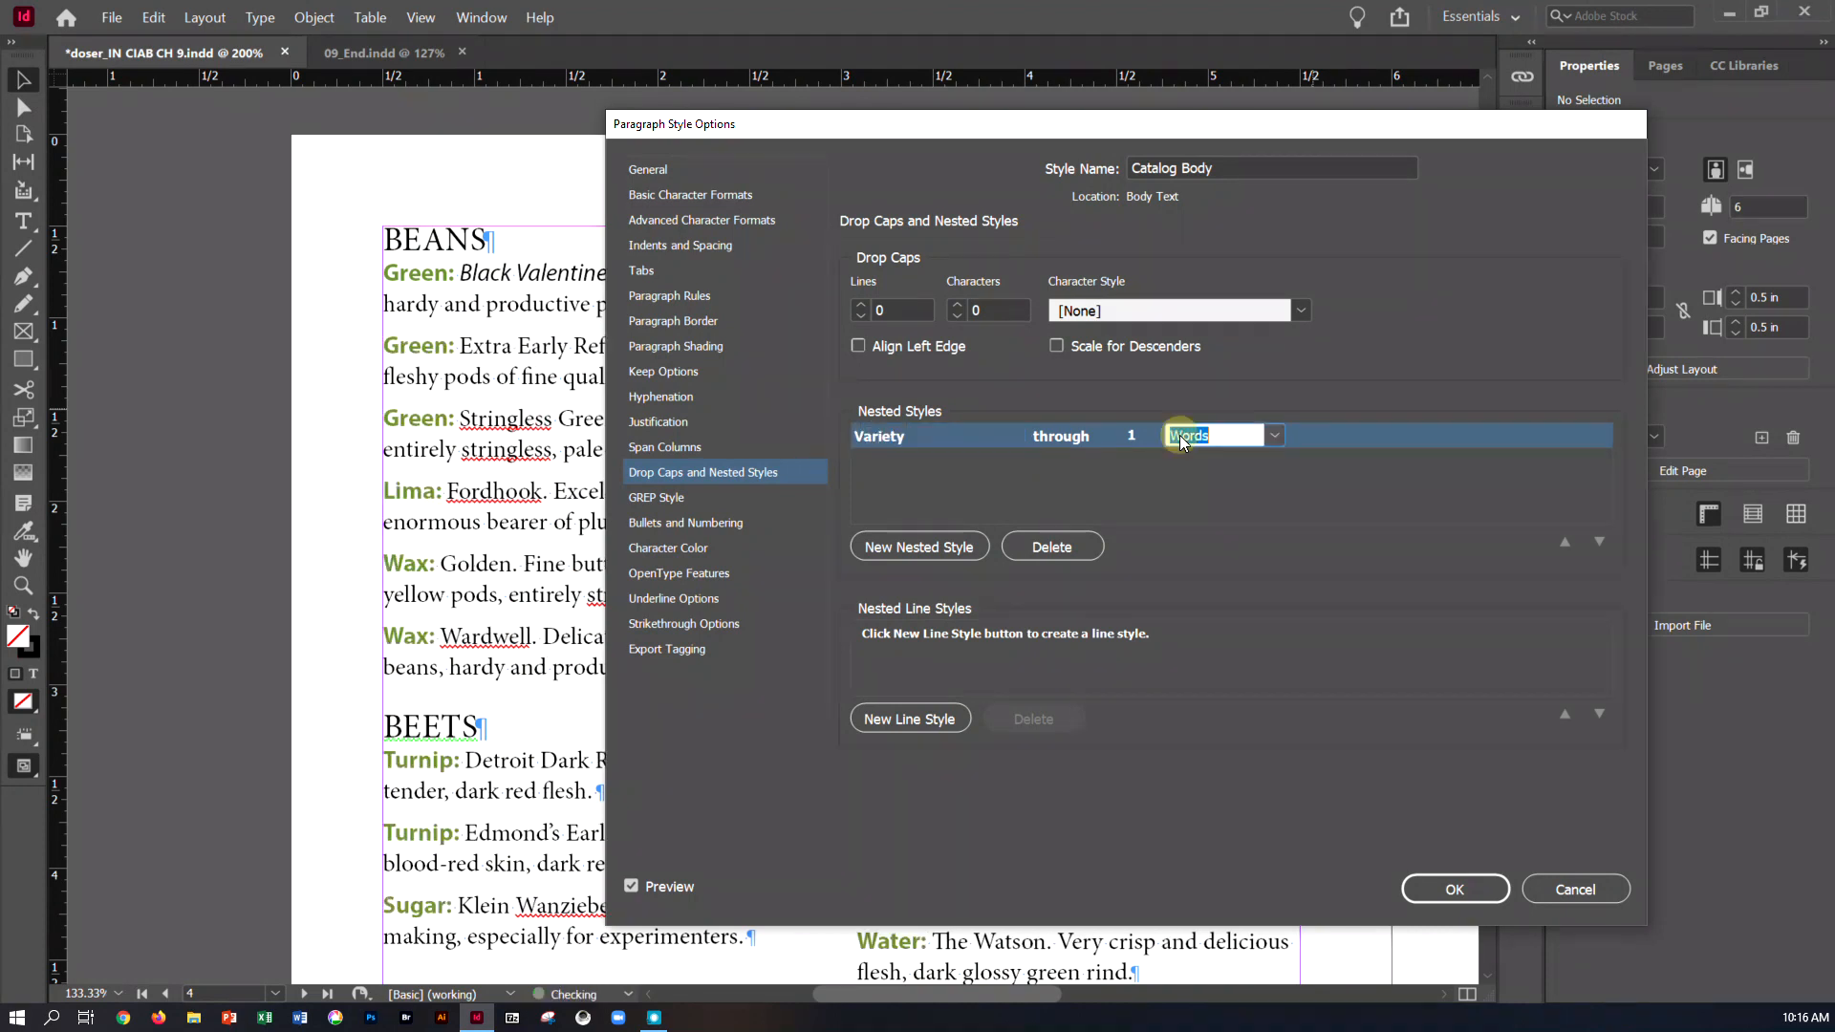
{"action": "left_click", "coordinate": [1275, 436]}
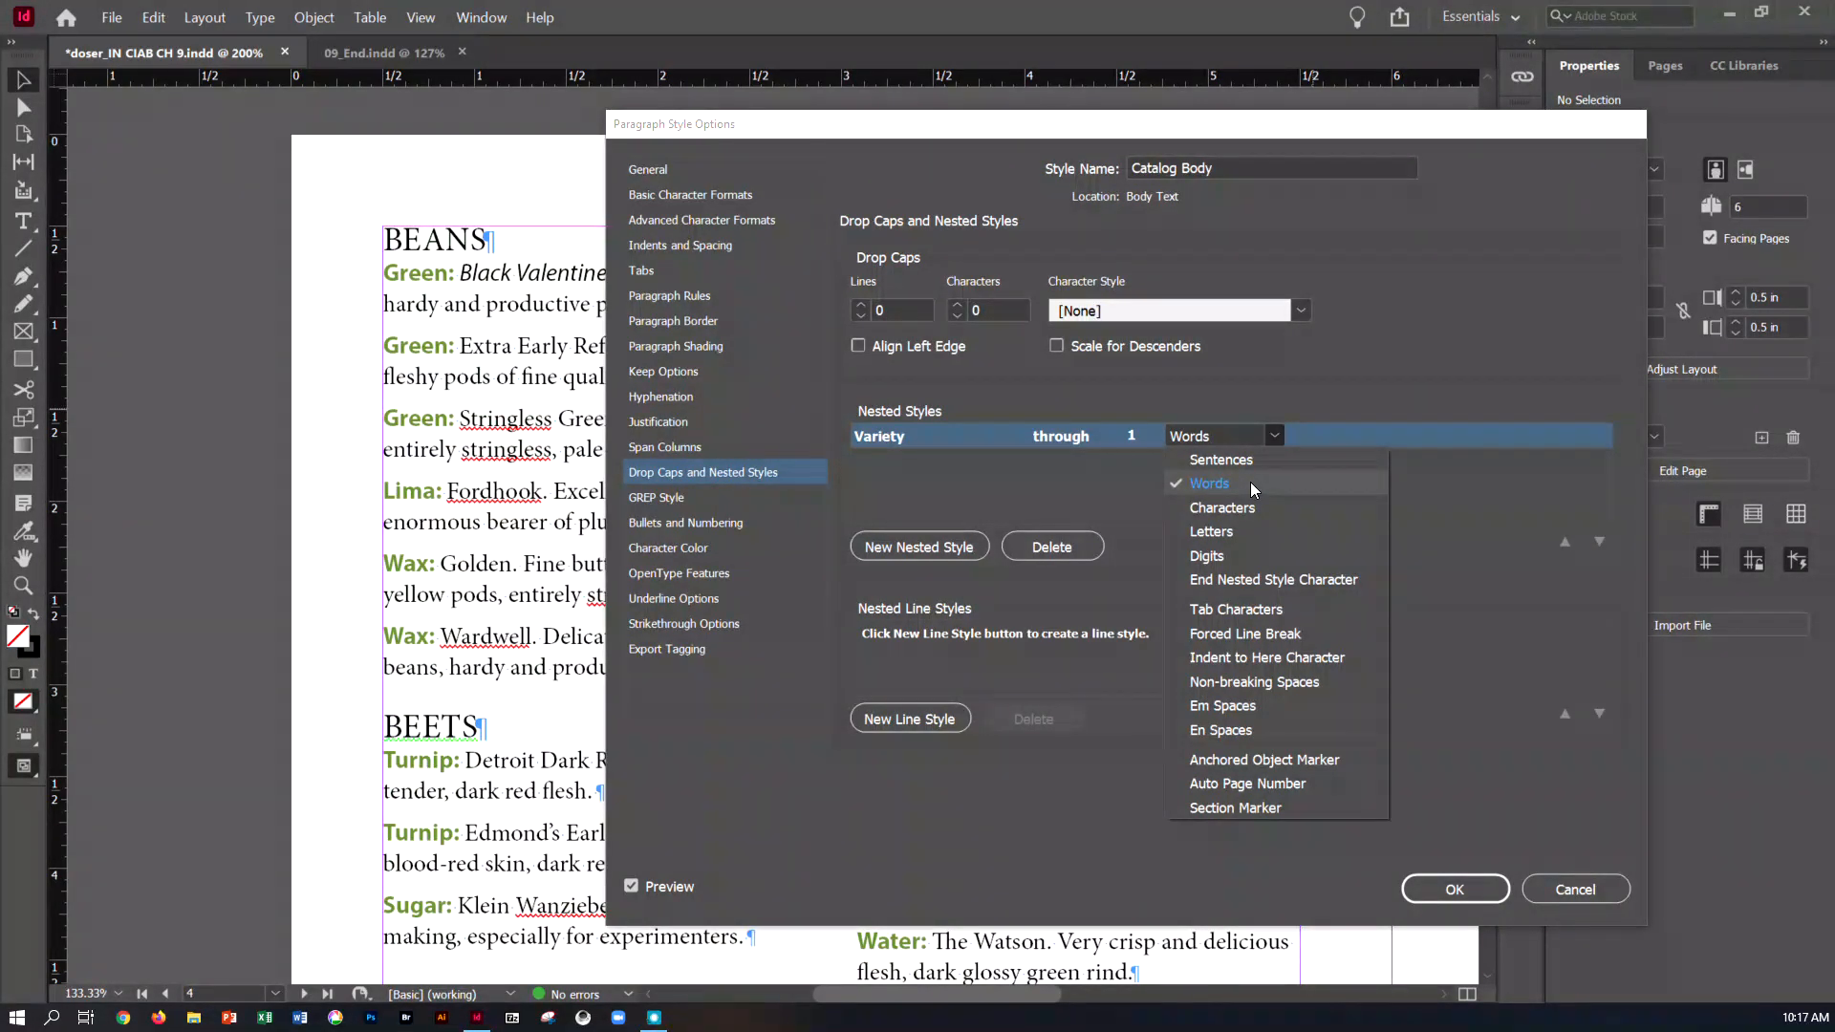
{"action": "left_click", "coordinate": [1225, 439]}
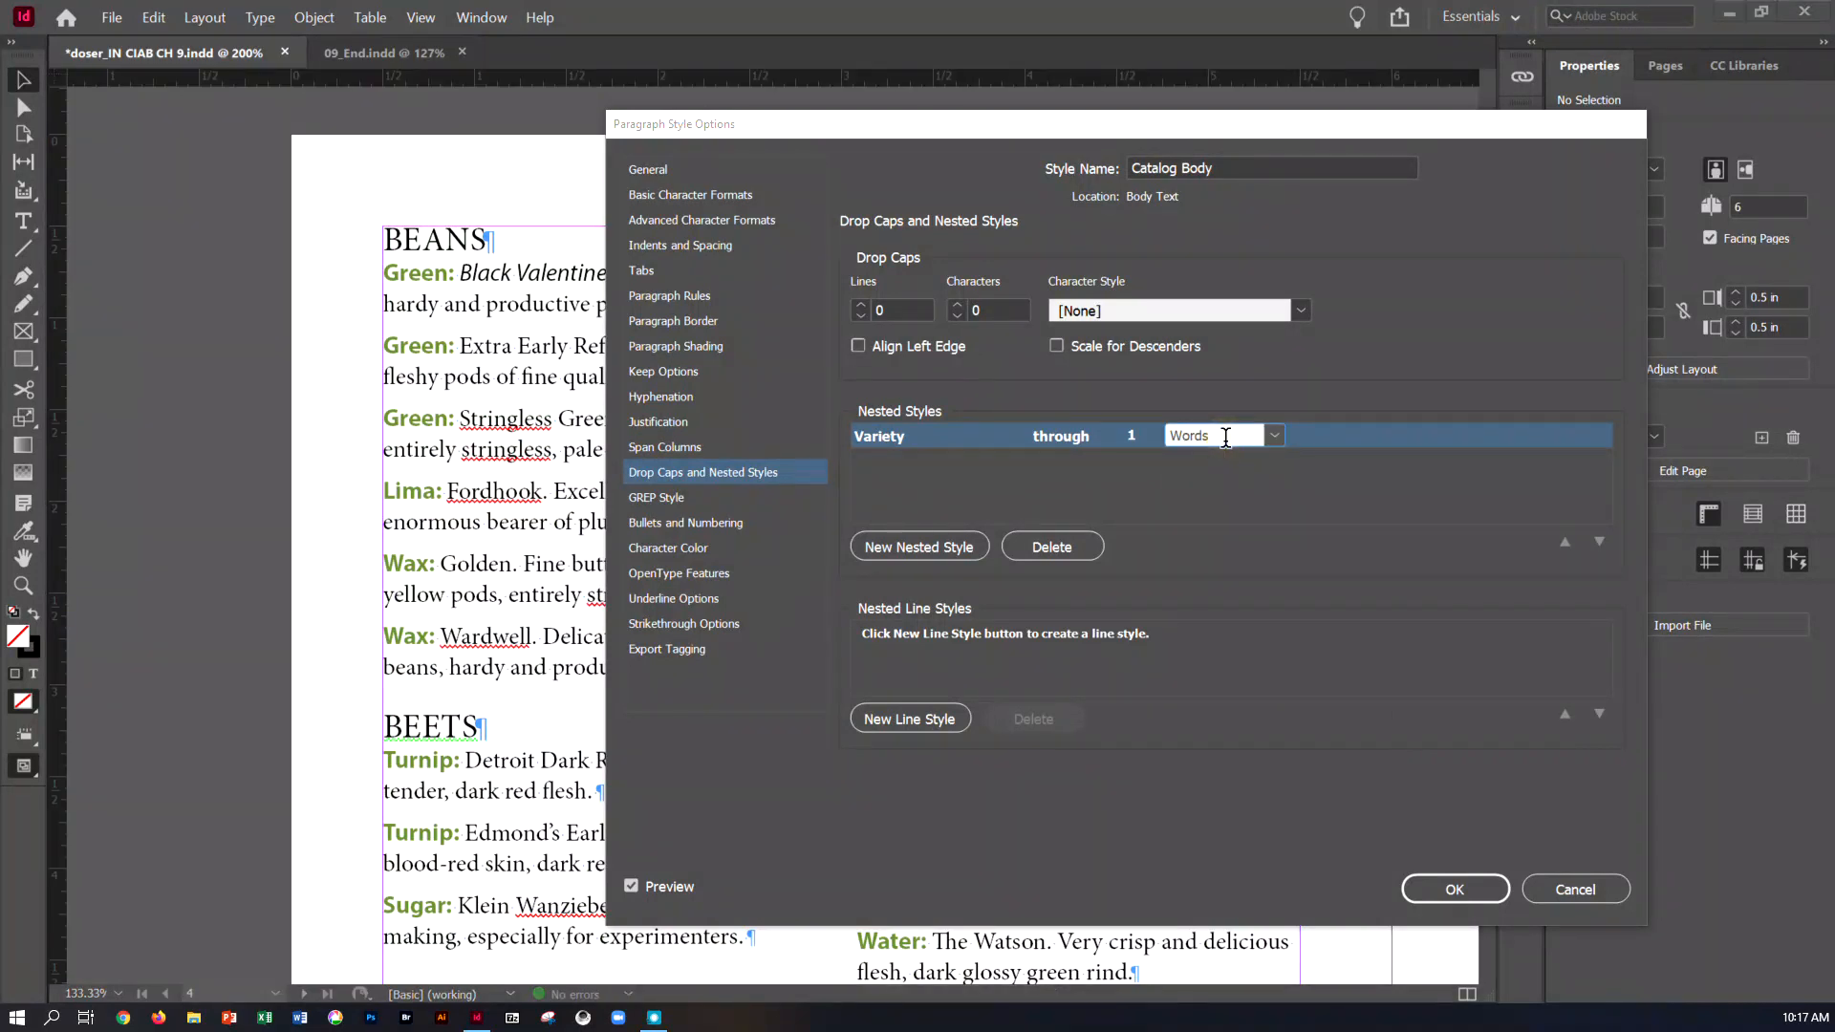
{"action": "double_click", "coordinate": [1225, 440]}
{"action": "type", "text": ":"}
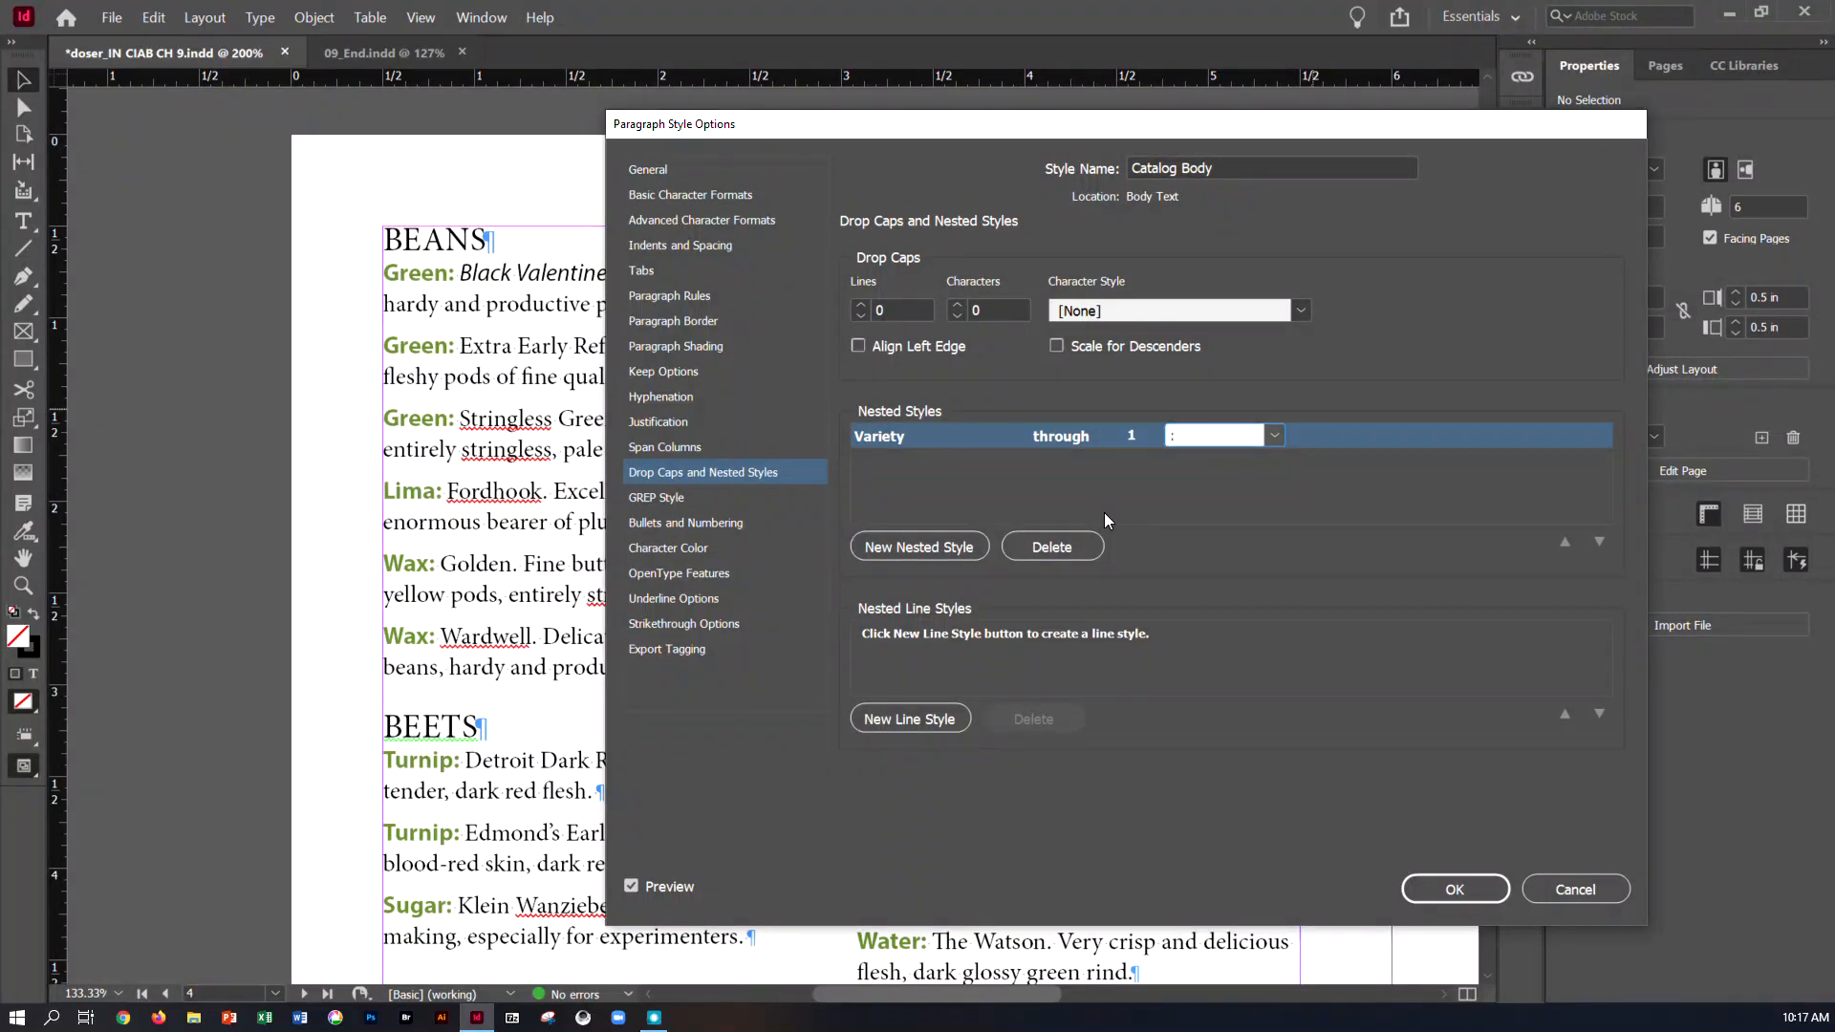
{"action": "left_click", "coordinate": [1116, 489]}
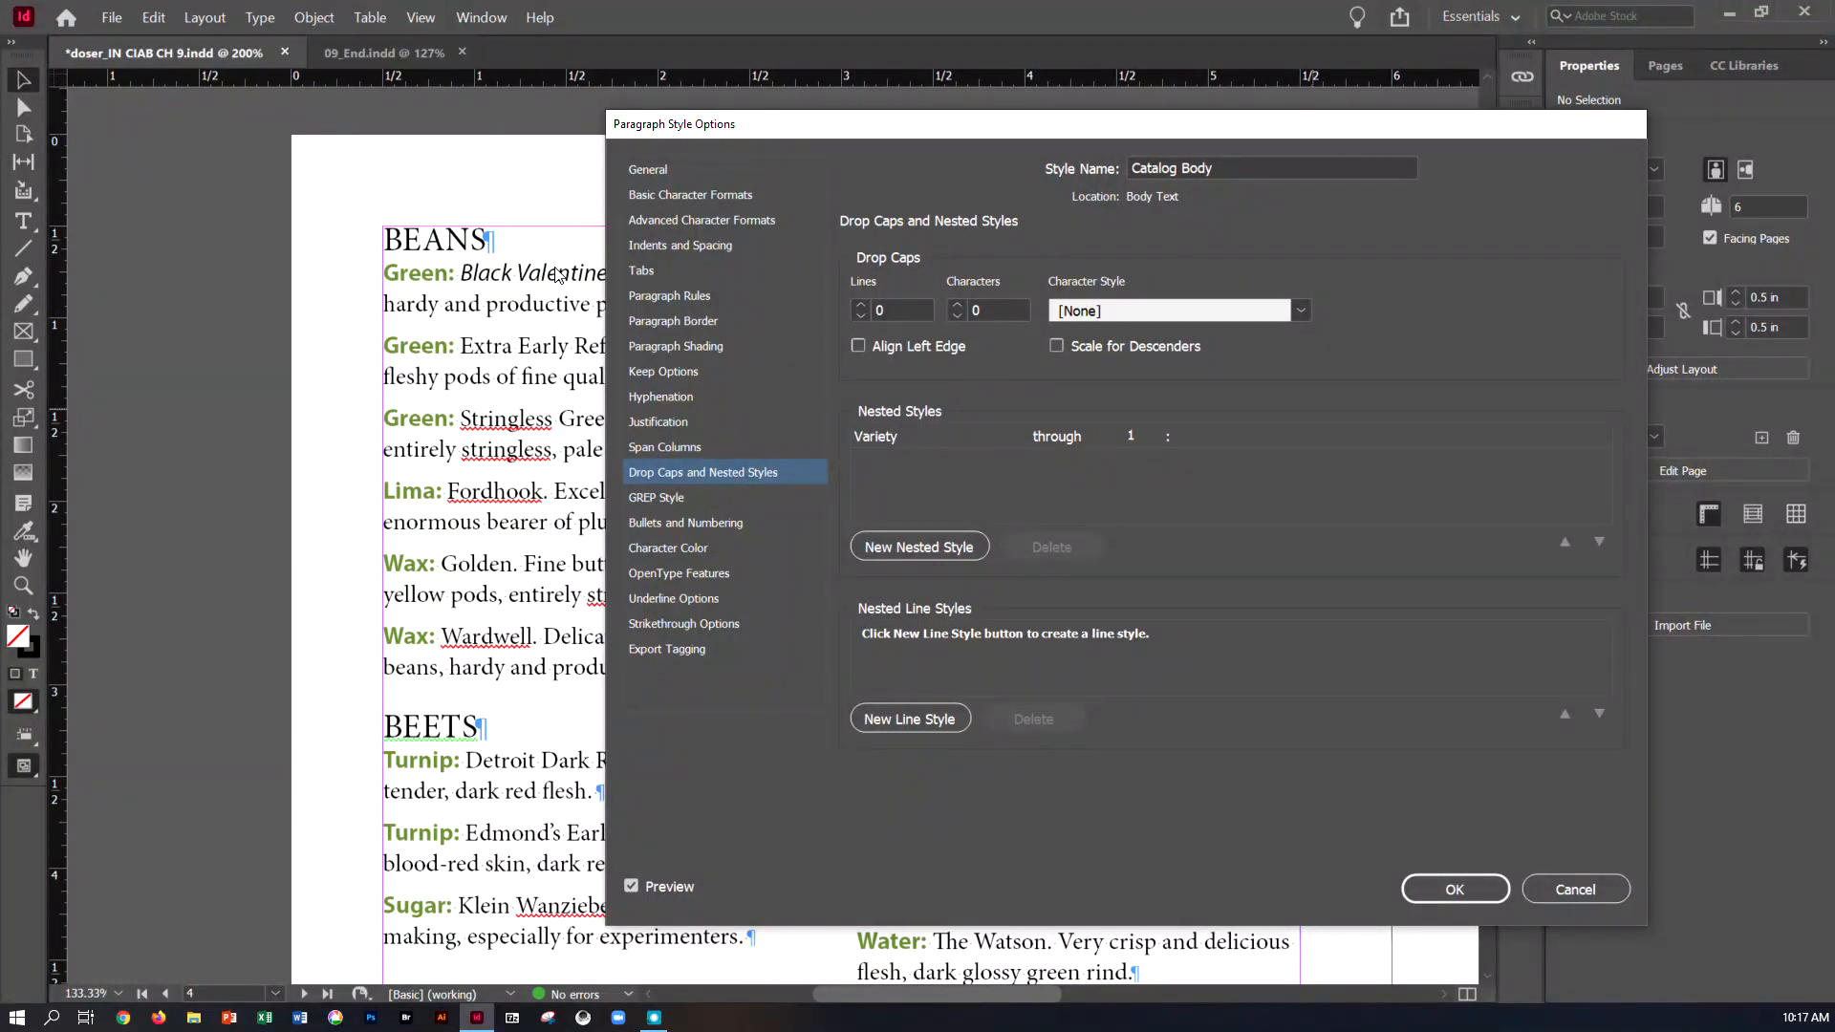
Add a second nested style to Catalog Body using Vegetable Name, with its range set to "up to"
{"action": "left_click", "coordinate": [890, 560]}
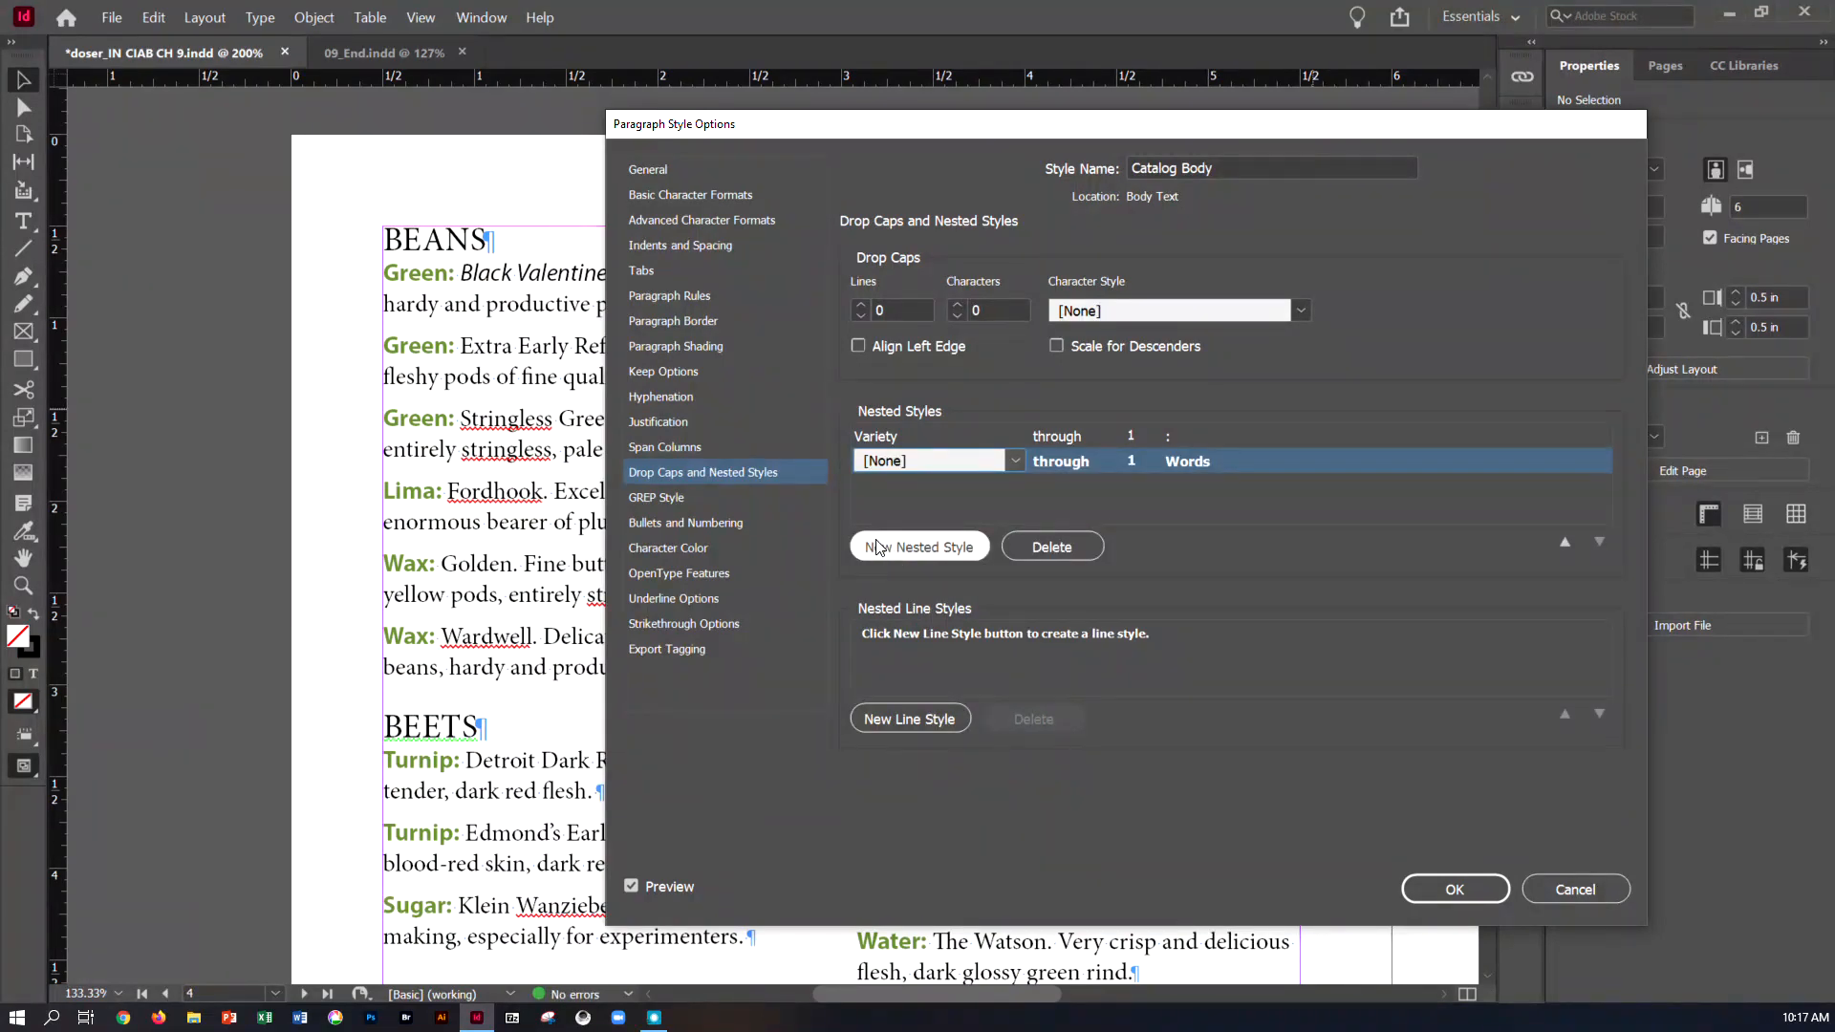
{"action": "left_click", "coordinate": [1014, 460]}
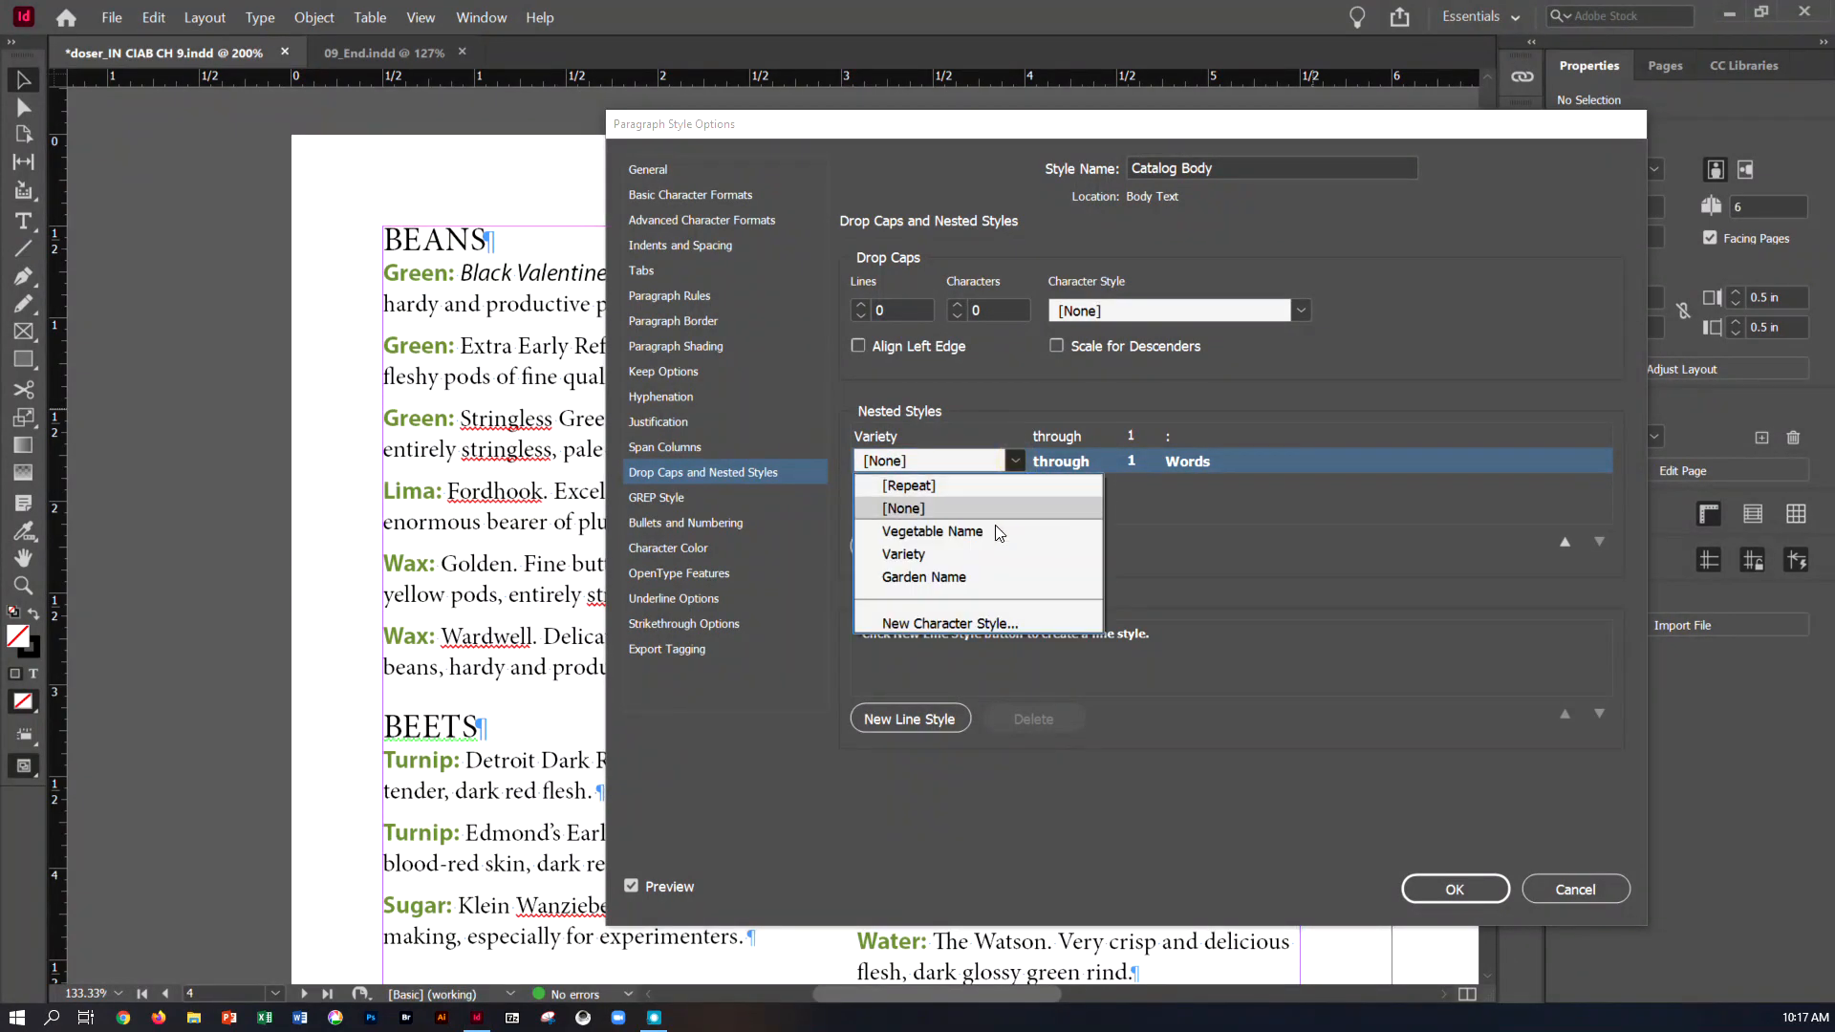
{"action": "left_click", "coordinate": [992, 531]}
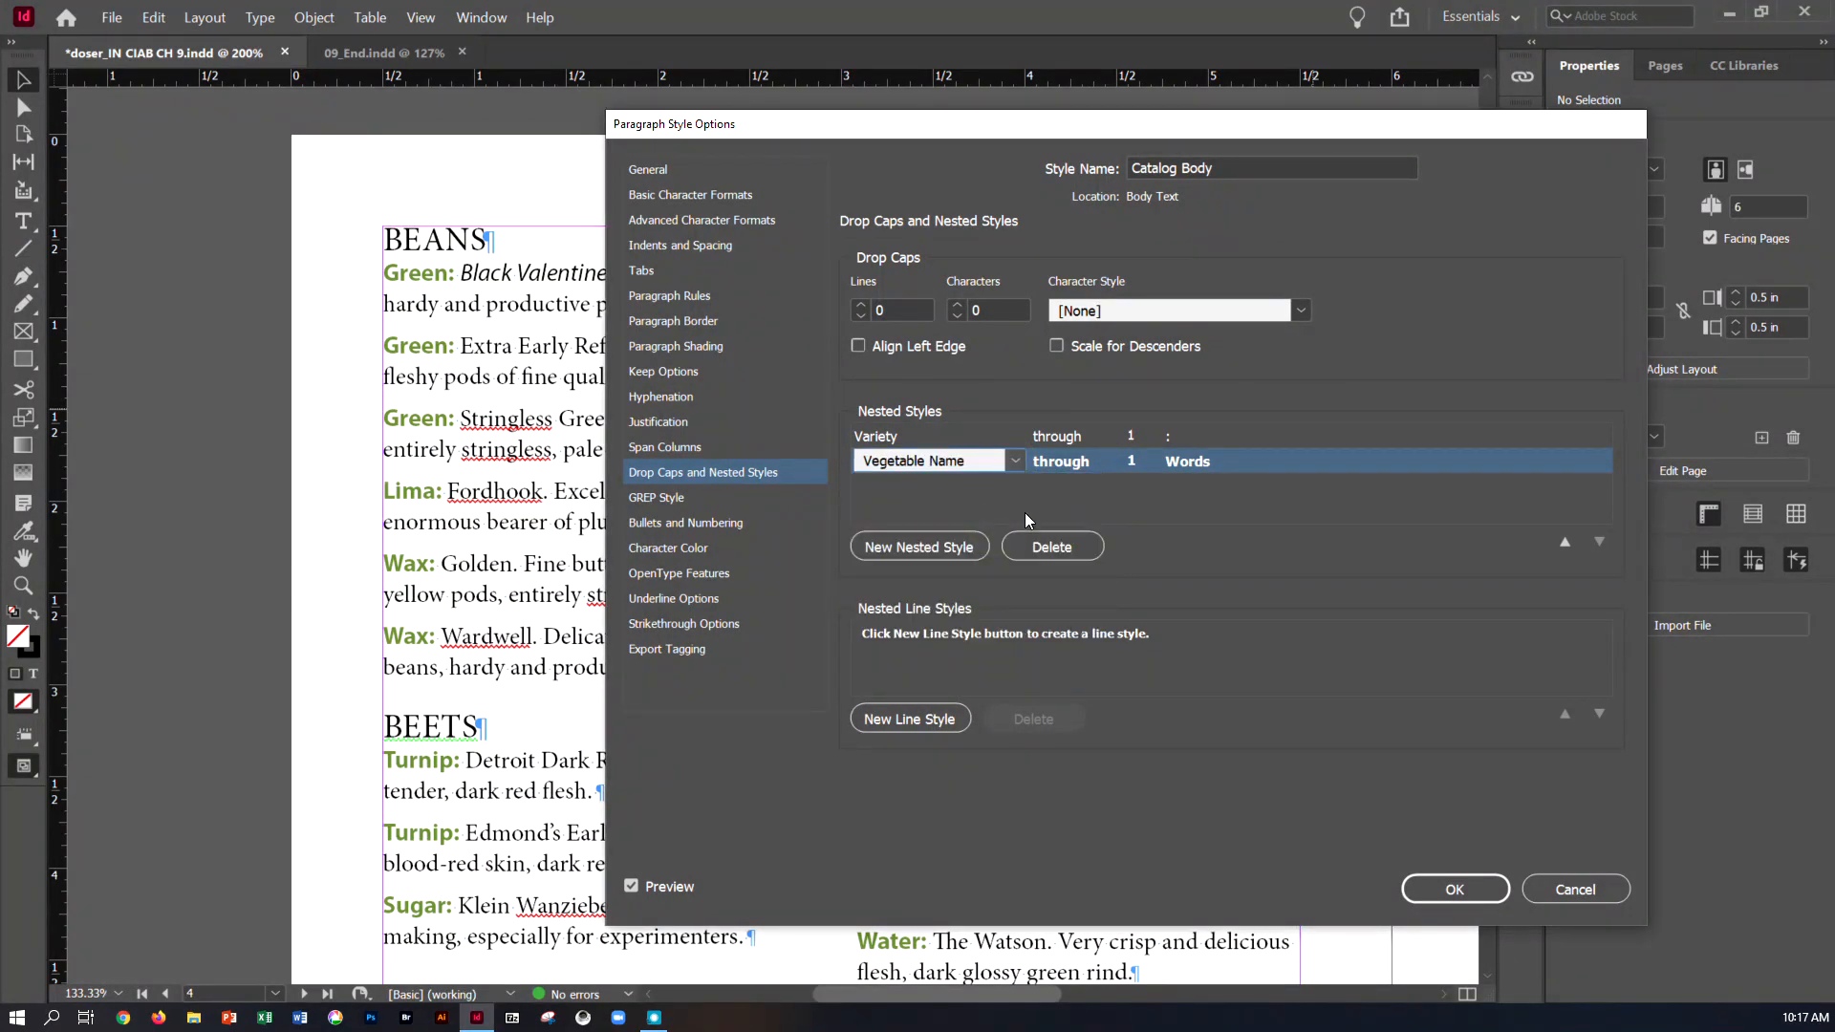
{"action": "left_click", "coordinate": [1091, 462]}
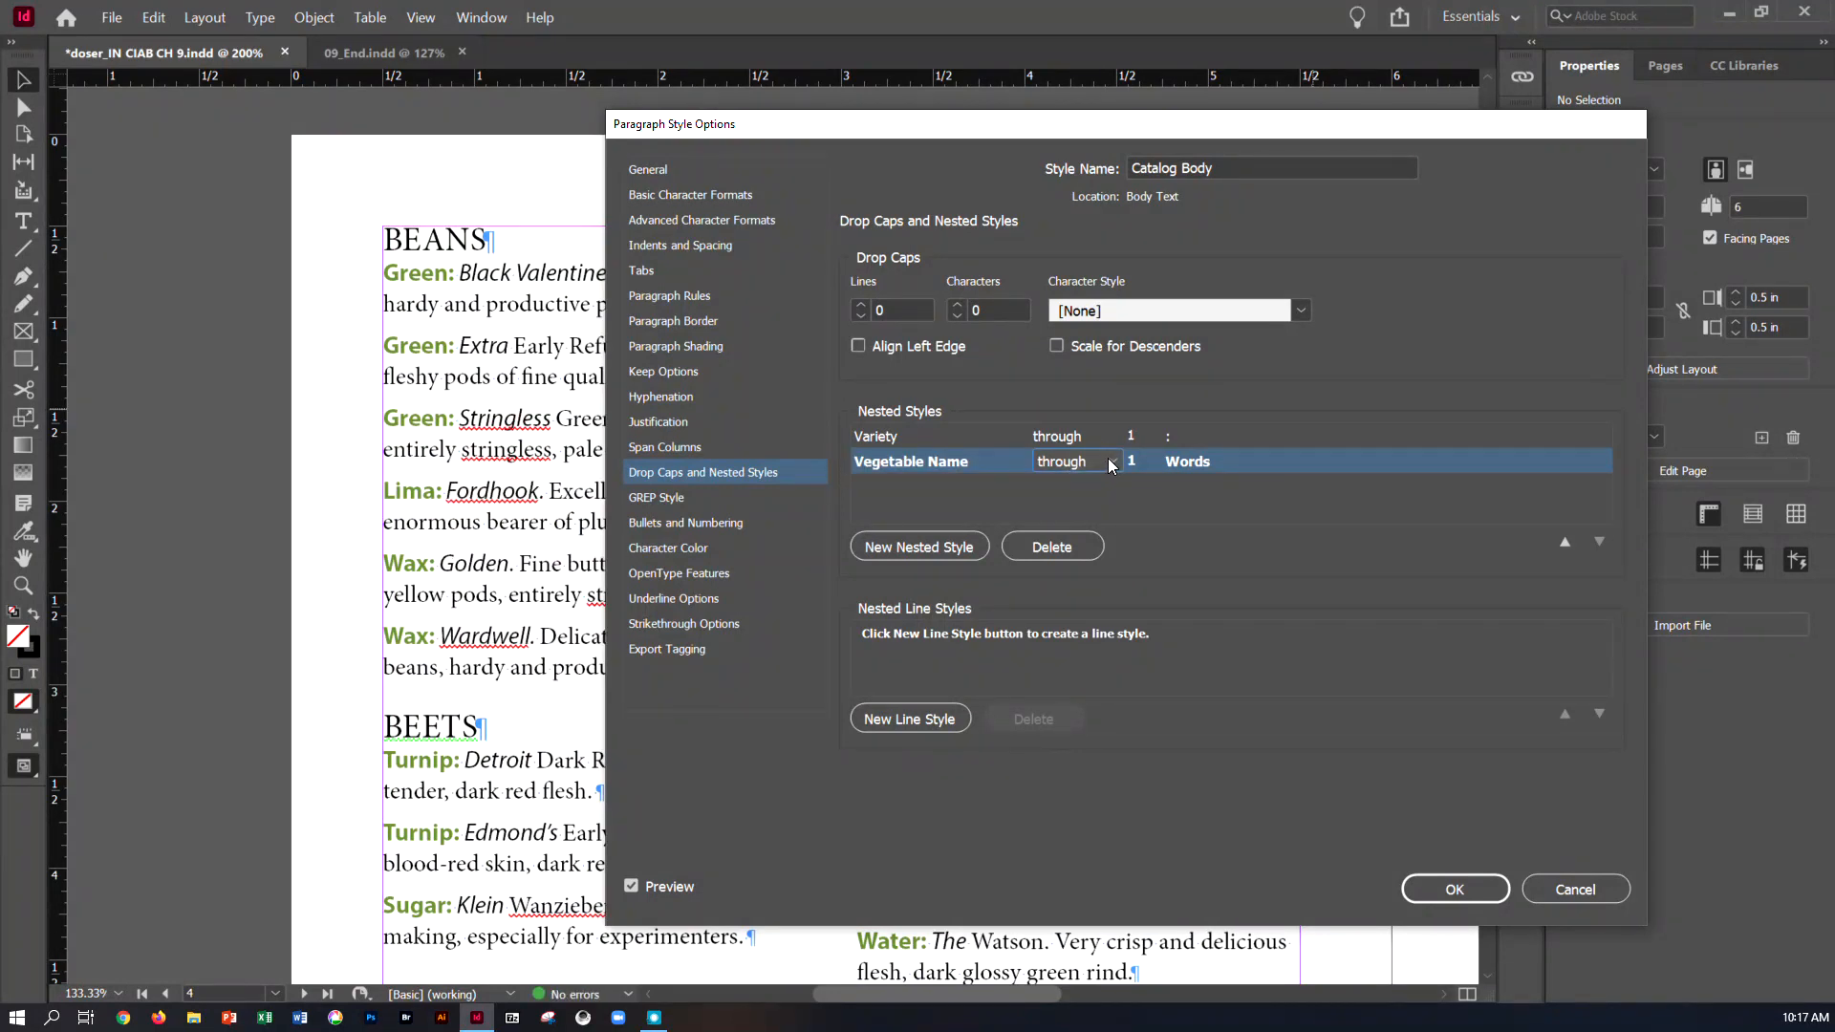
{"action": "left_click", "coordinate": [1111, 462]}
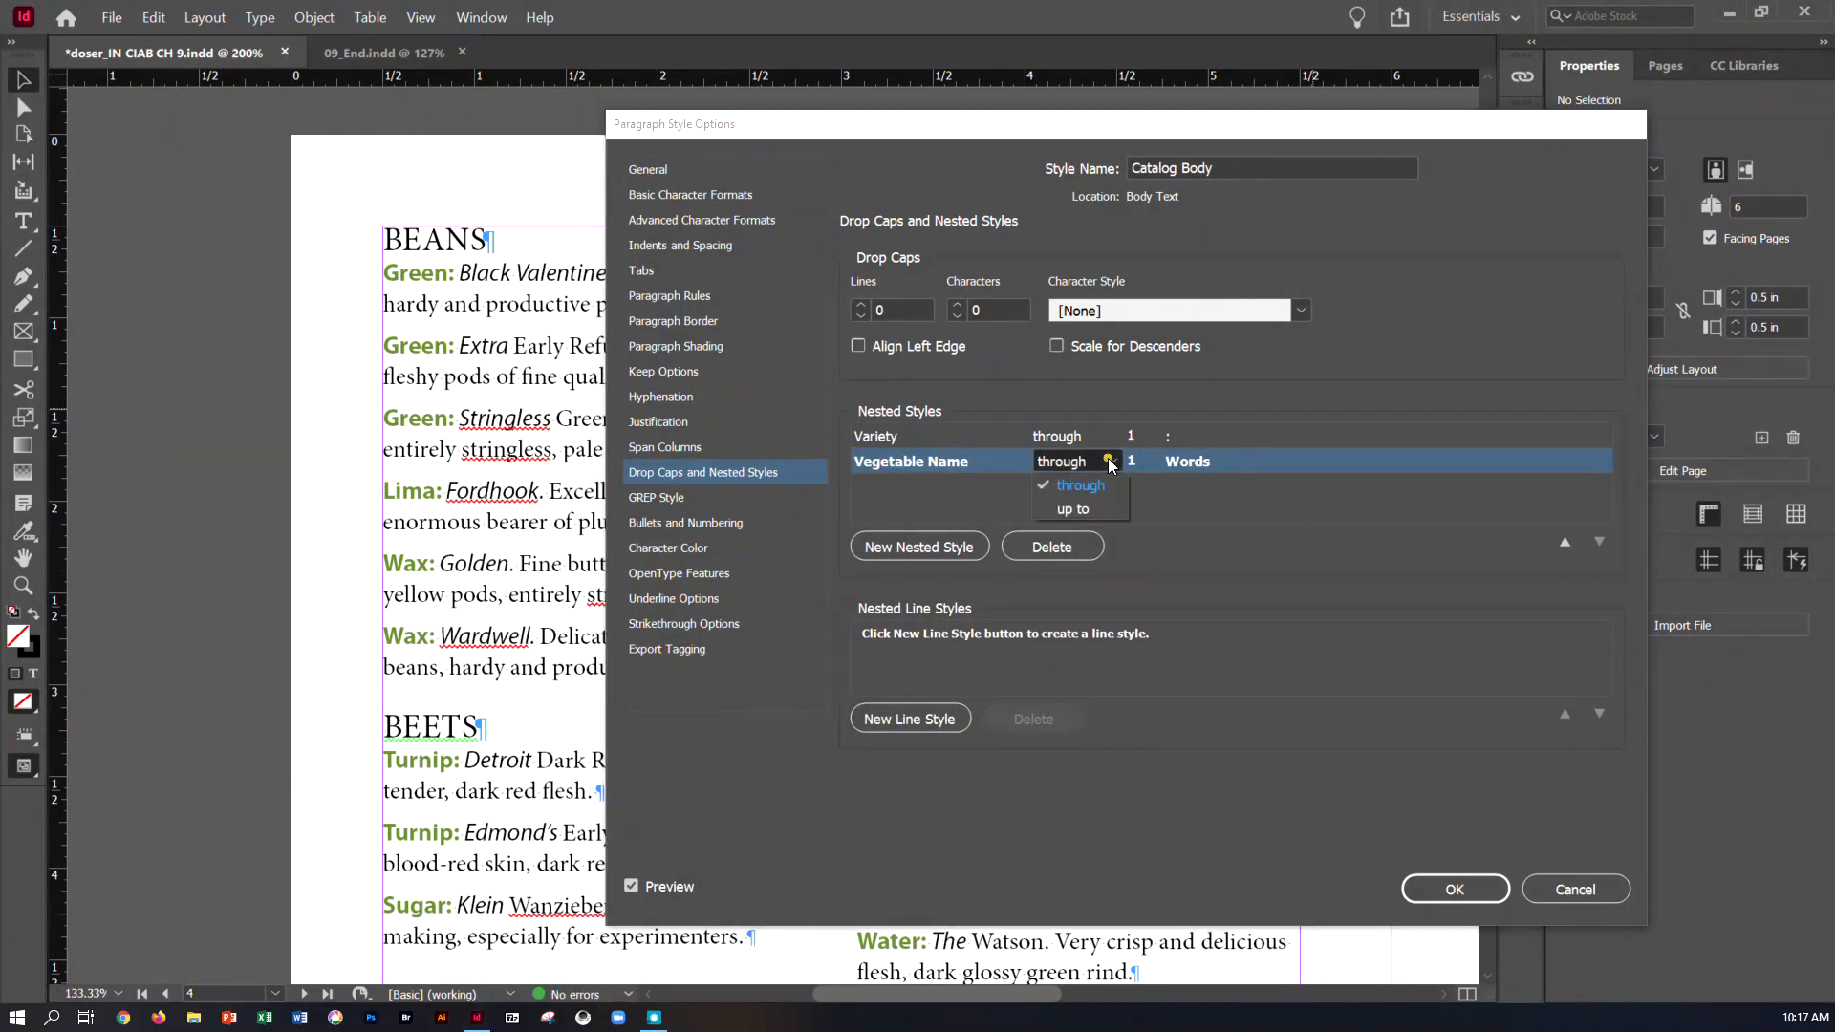
{"action": "left_click", "coordinate": [1098, 508]}
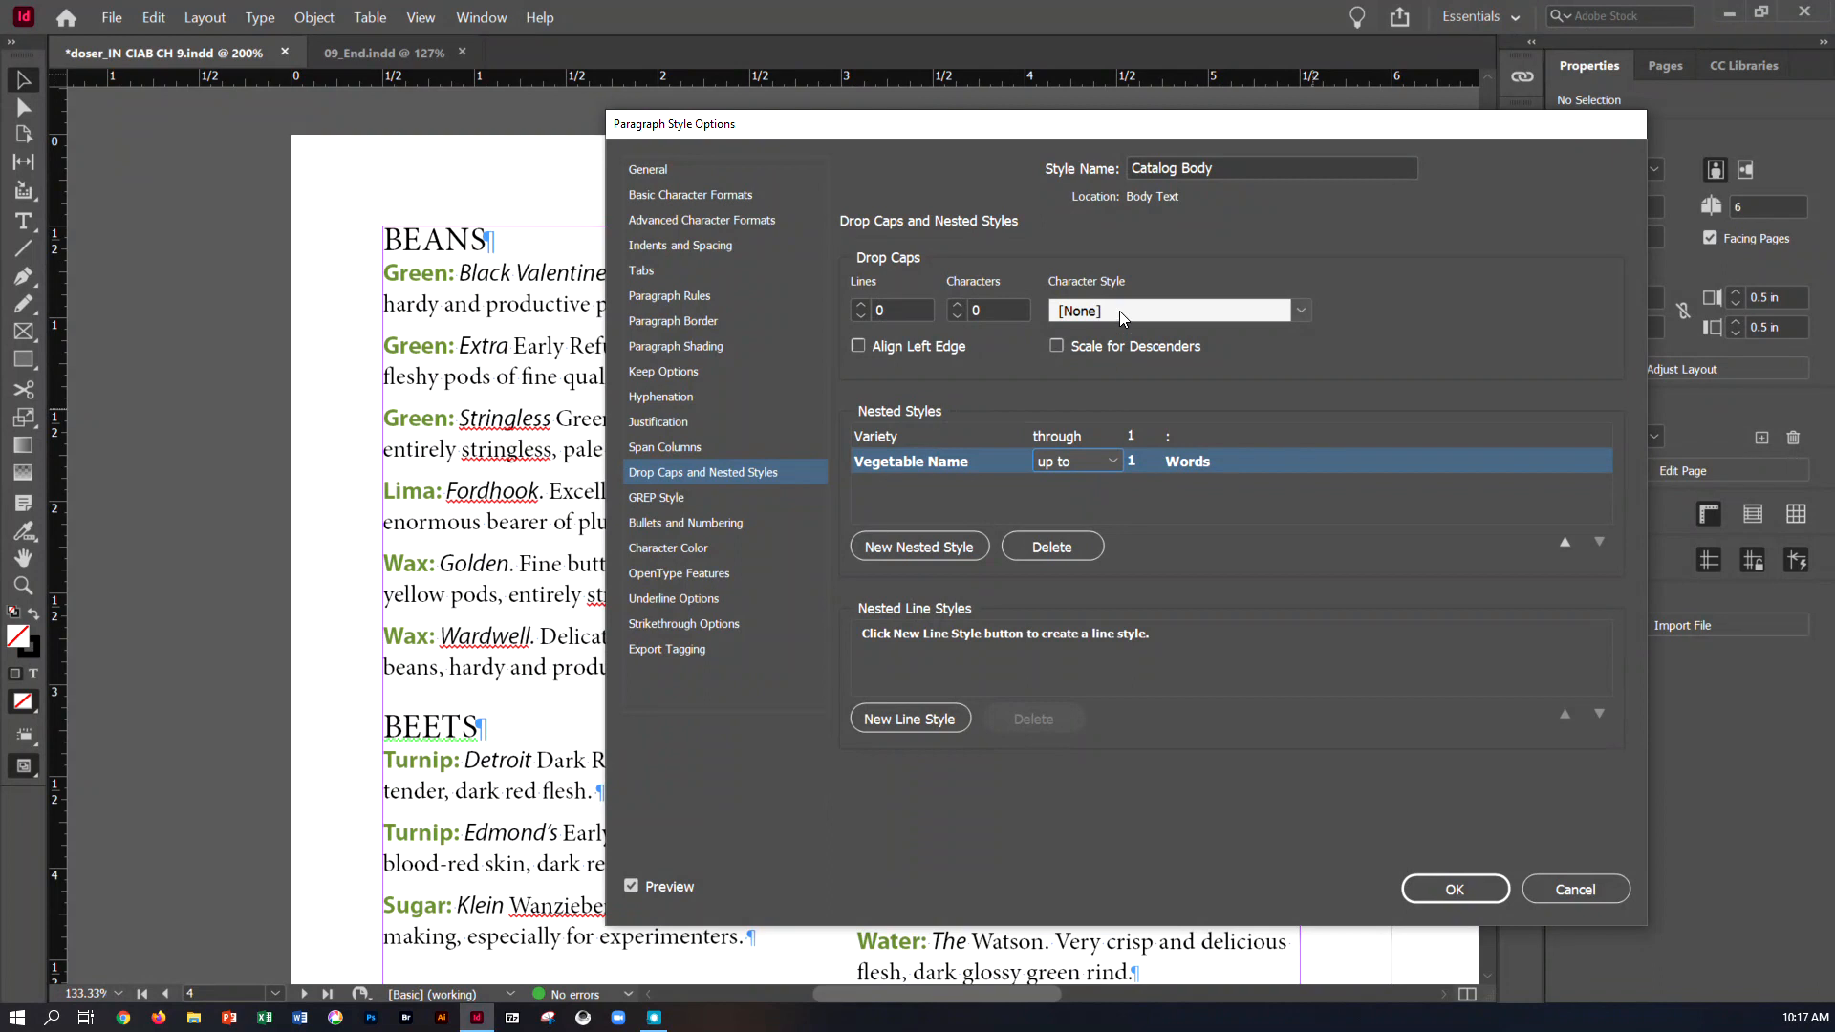
End the Vegetable Name nested style at a period (.) and apply the Catalog Body style changes
{"action": "left_click", "coordinate": [1182, 462]}
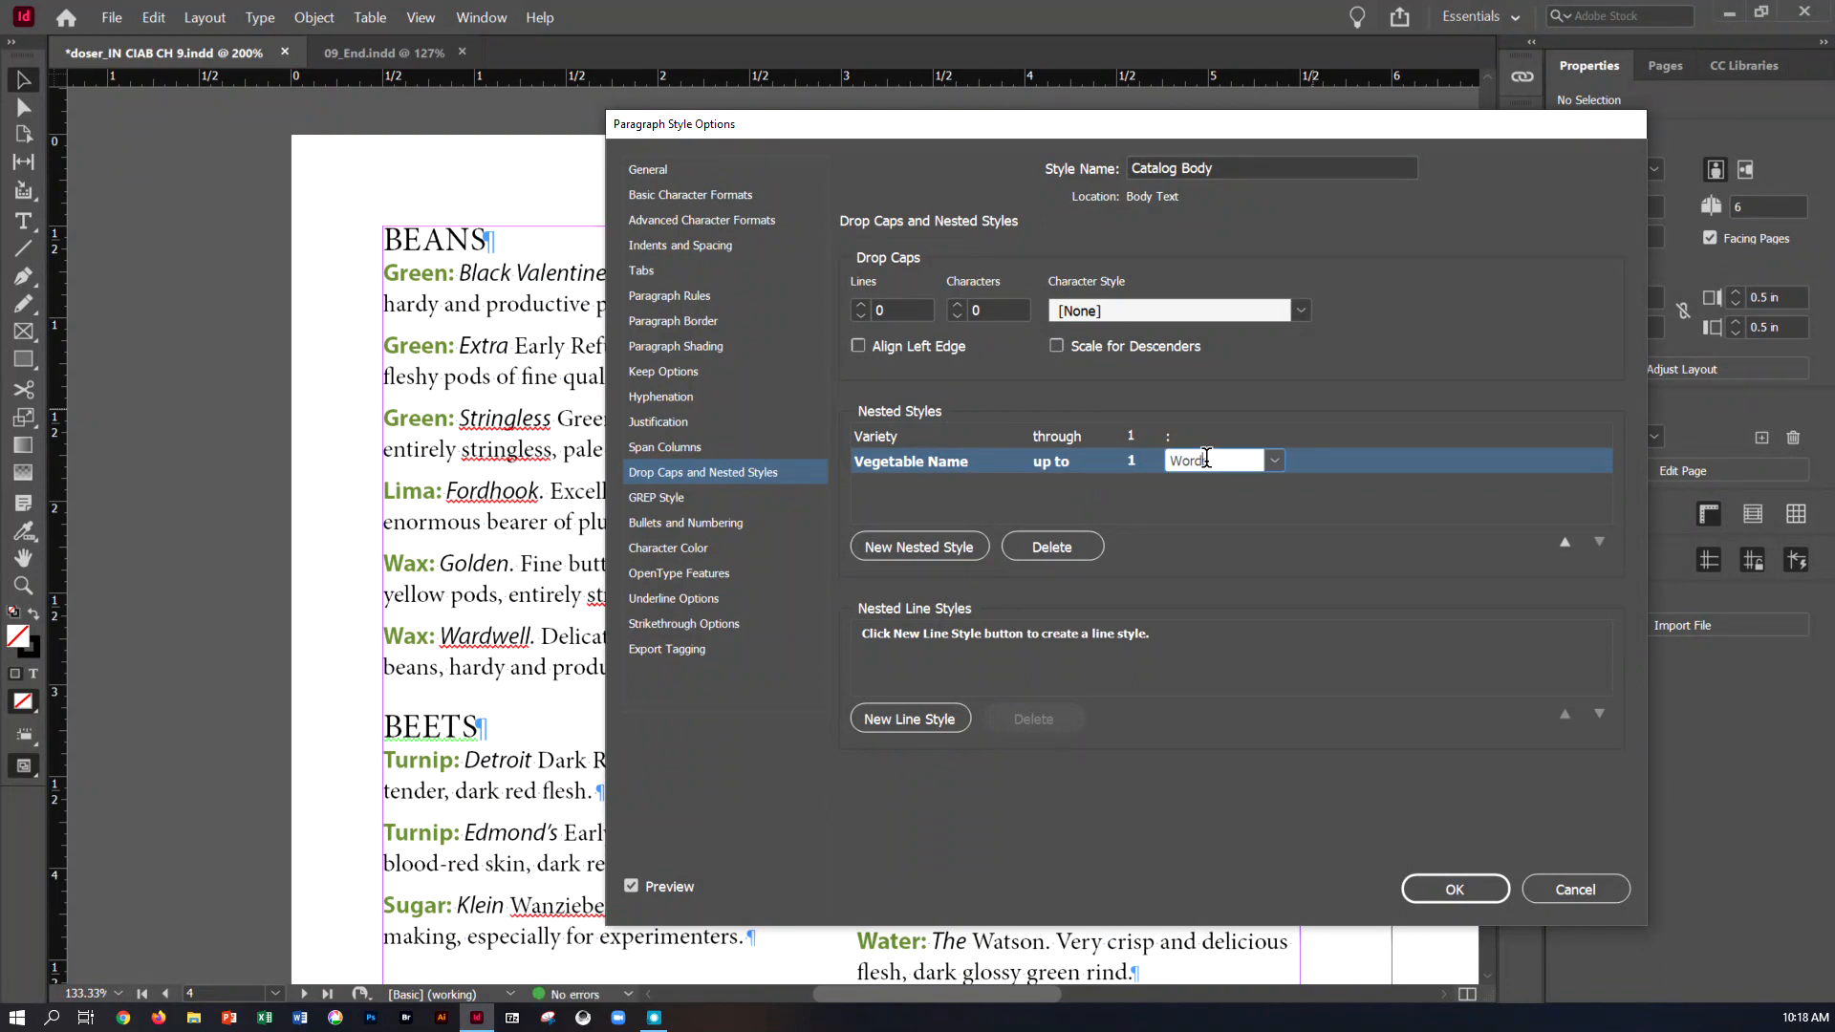
{"action": "left_click", "coordinate": [1273, 466]}
{"action": "left_click", "coordinate": [1261, 479]}
{"action": "type", "text": "."}
{"action": "left_click", "coordinate": [1476, 898]}
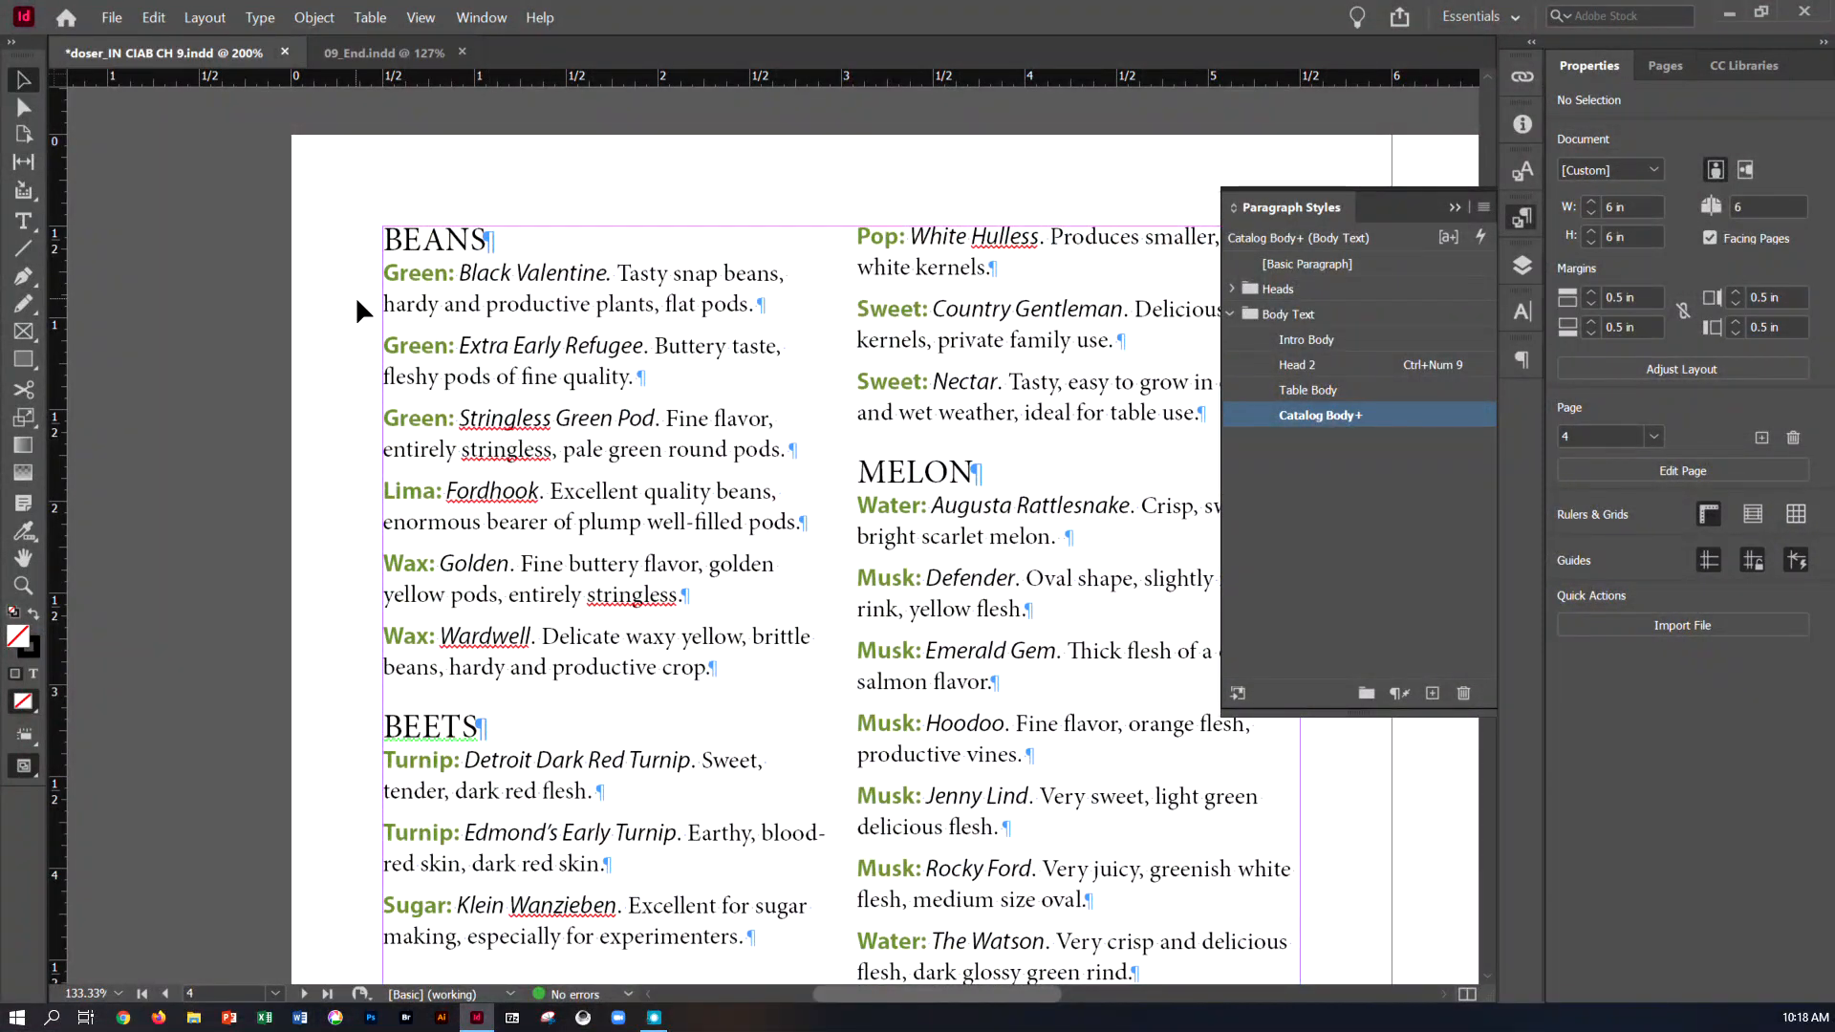
Check the nested styles in the catalog entries on page 4 and save the document
{"action": "scroll", "coordinate": [518, 283], "scroll_direction": "down", "scroll_amount": 2}
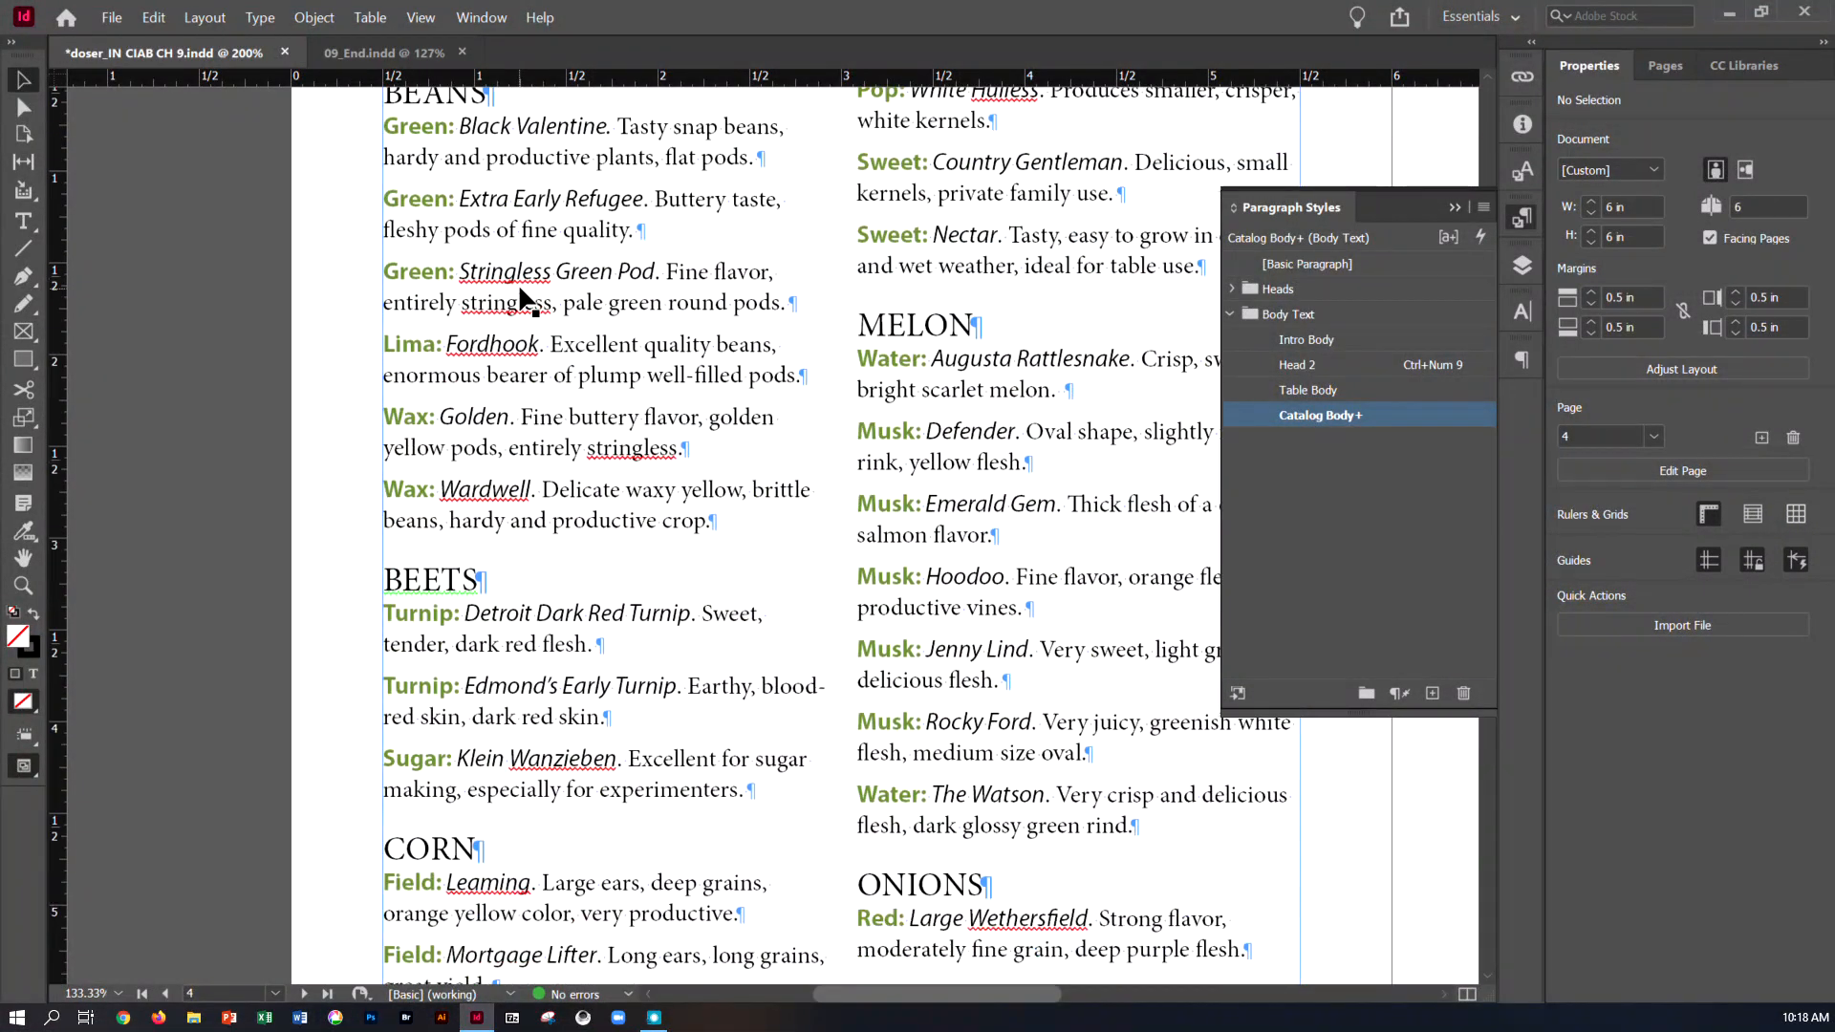
{"action": "scroll", "coordinate": [518, 283], "scroll_direction": "down", "scroll_amount": 6}
{"action": "scroll", "coordinate": [518, 294], "scroll_direction": "up", "scroll_amount": 5}
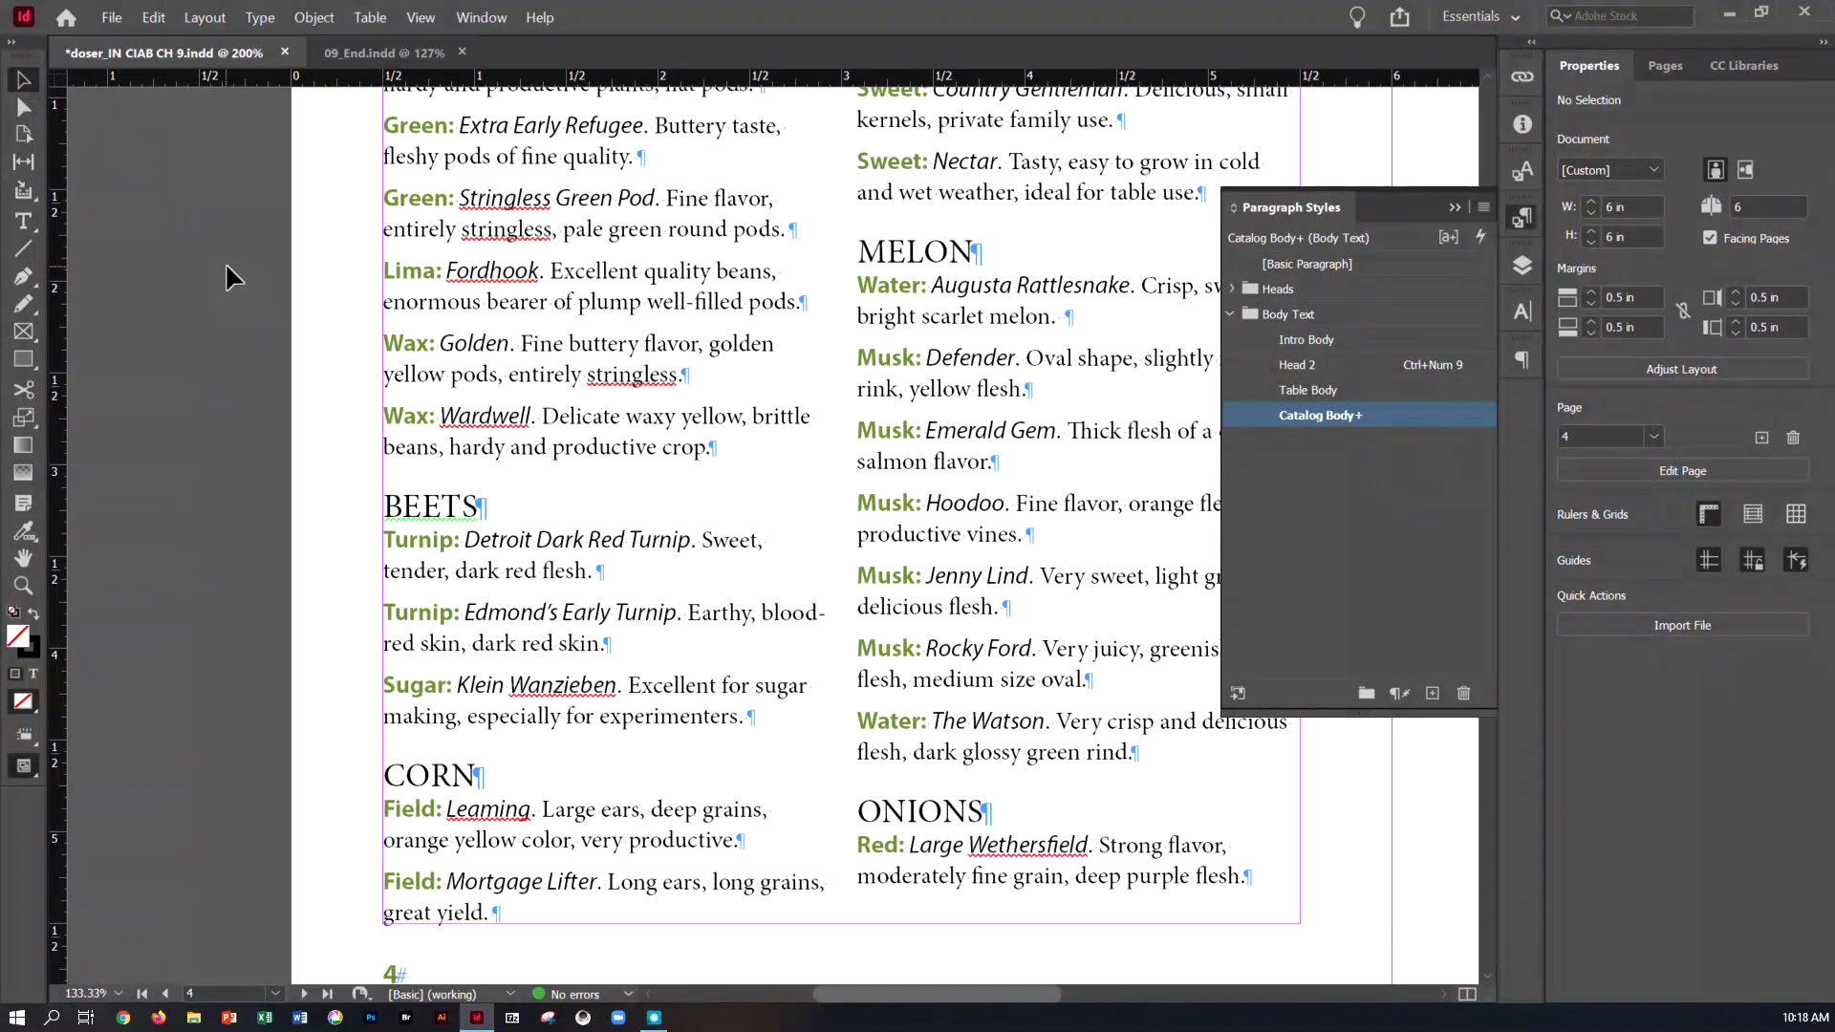
{"action": "key", "text": "ctrl+s"}
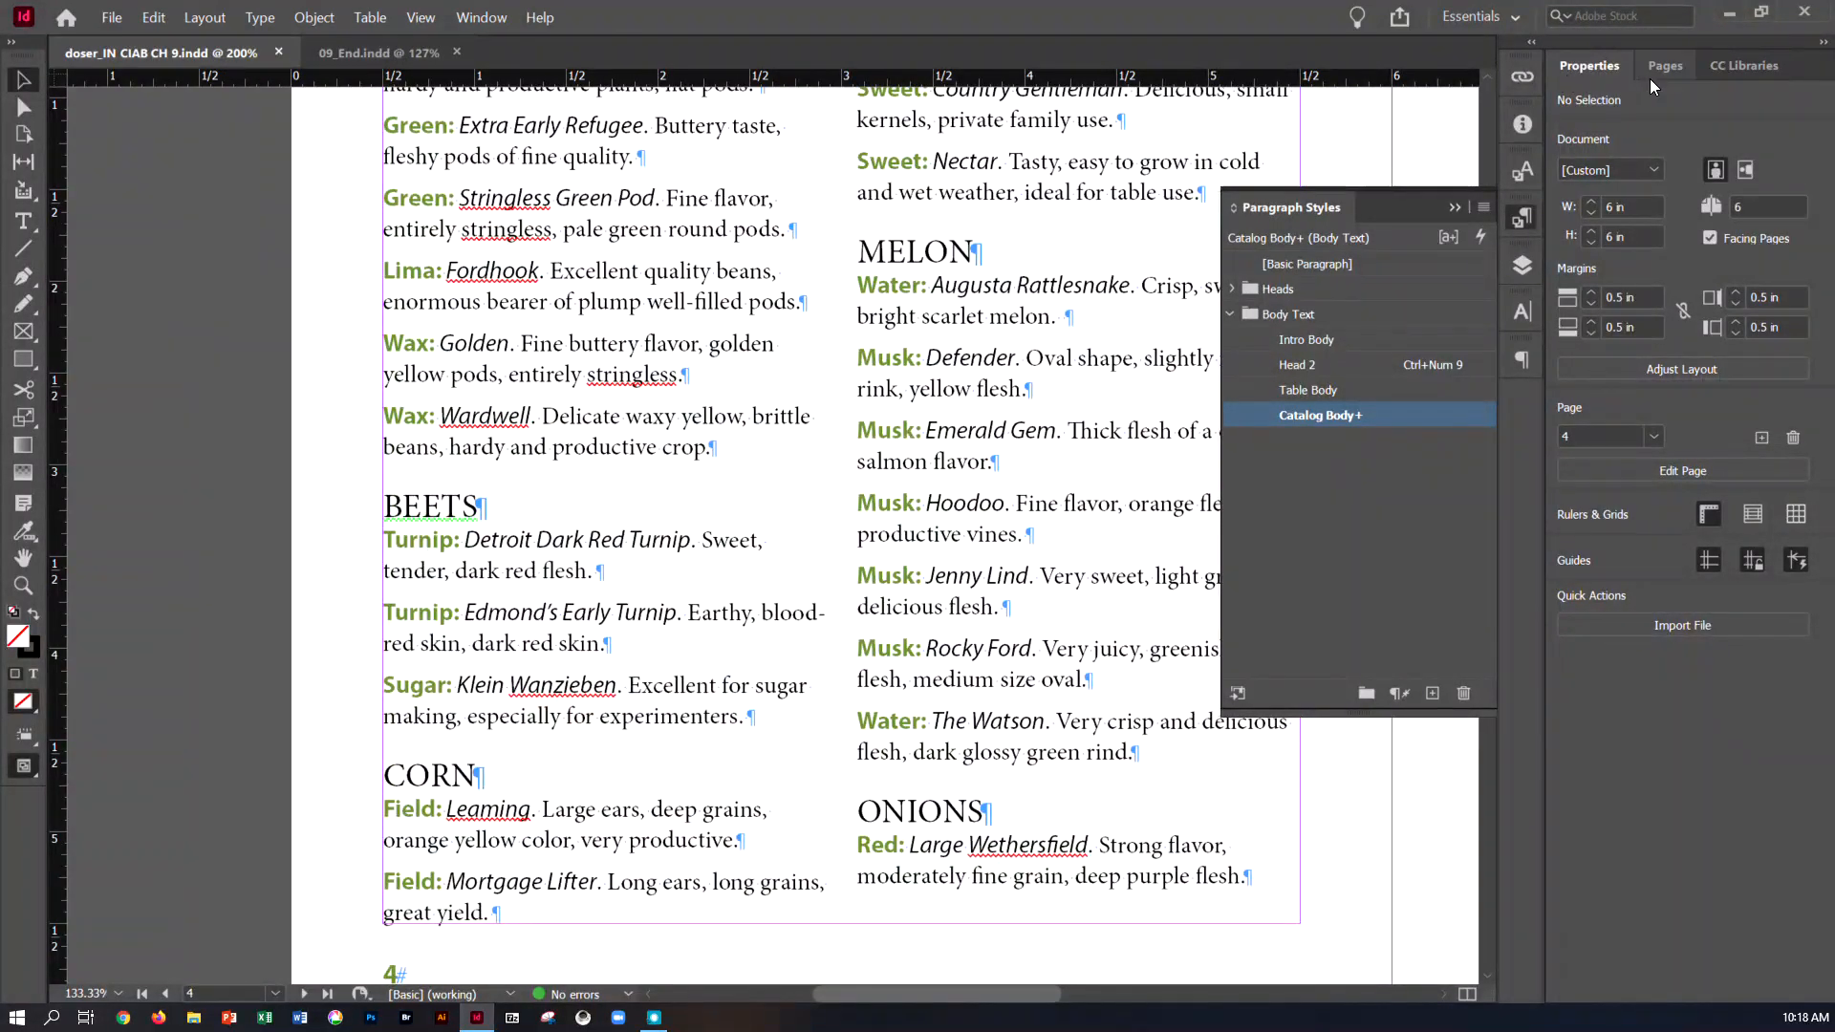
Apply a drop shadow to the Urban Oasis Gardens title on page 1, using Multiply blending at 75% opacity
{"action": "left_click", "coordinate": [1670, 63]}
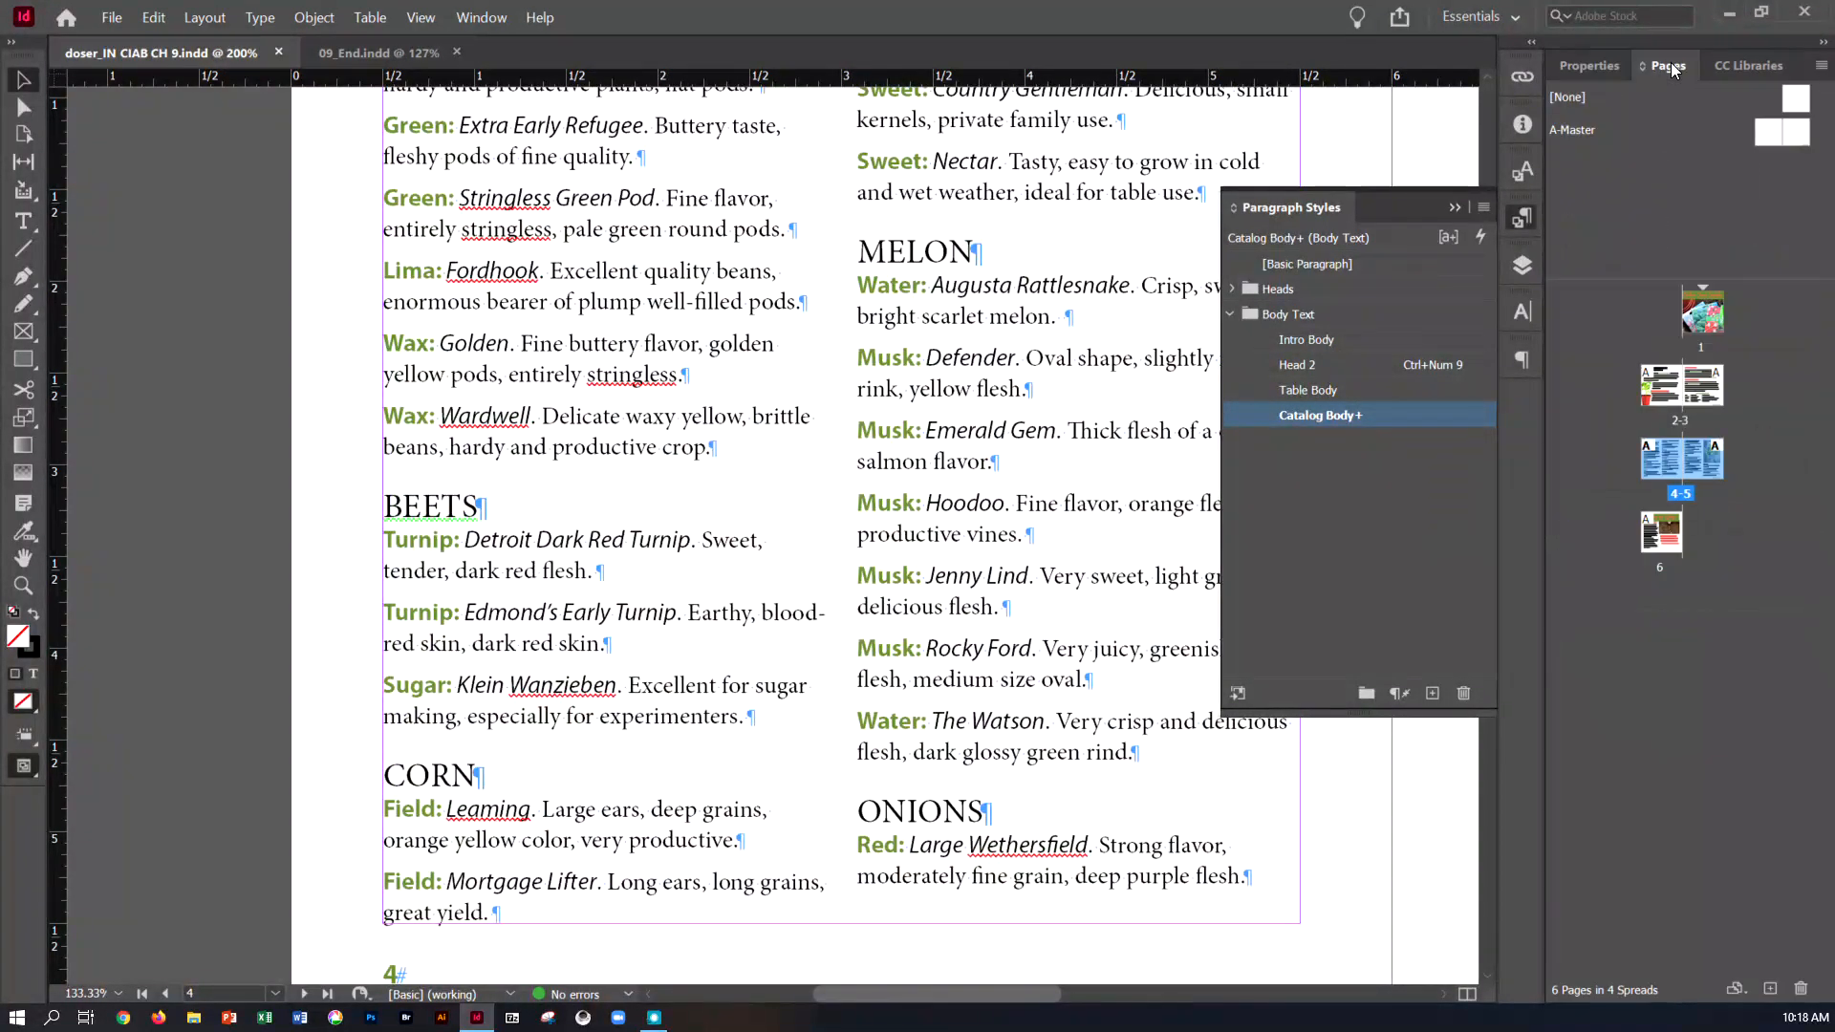
{"action": "double_click", "coordinate": [1700, 322]}
{"action": "scroll", "coordinate": [1061, 388], "scroll_direction": "up", "scroll_amount": 3}
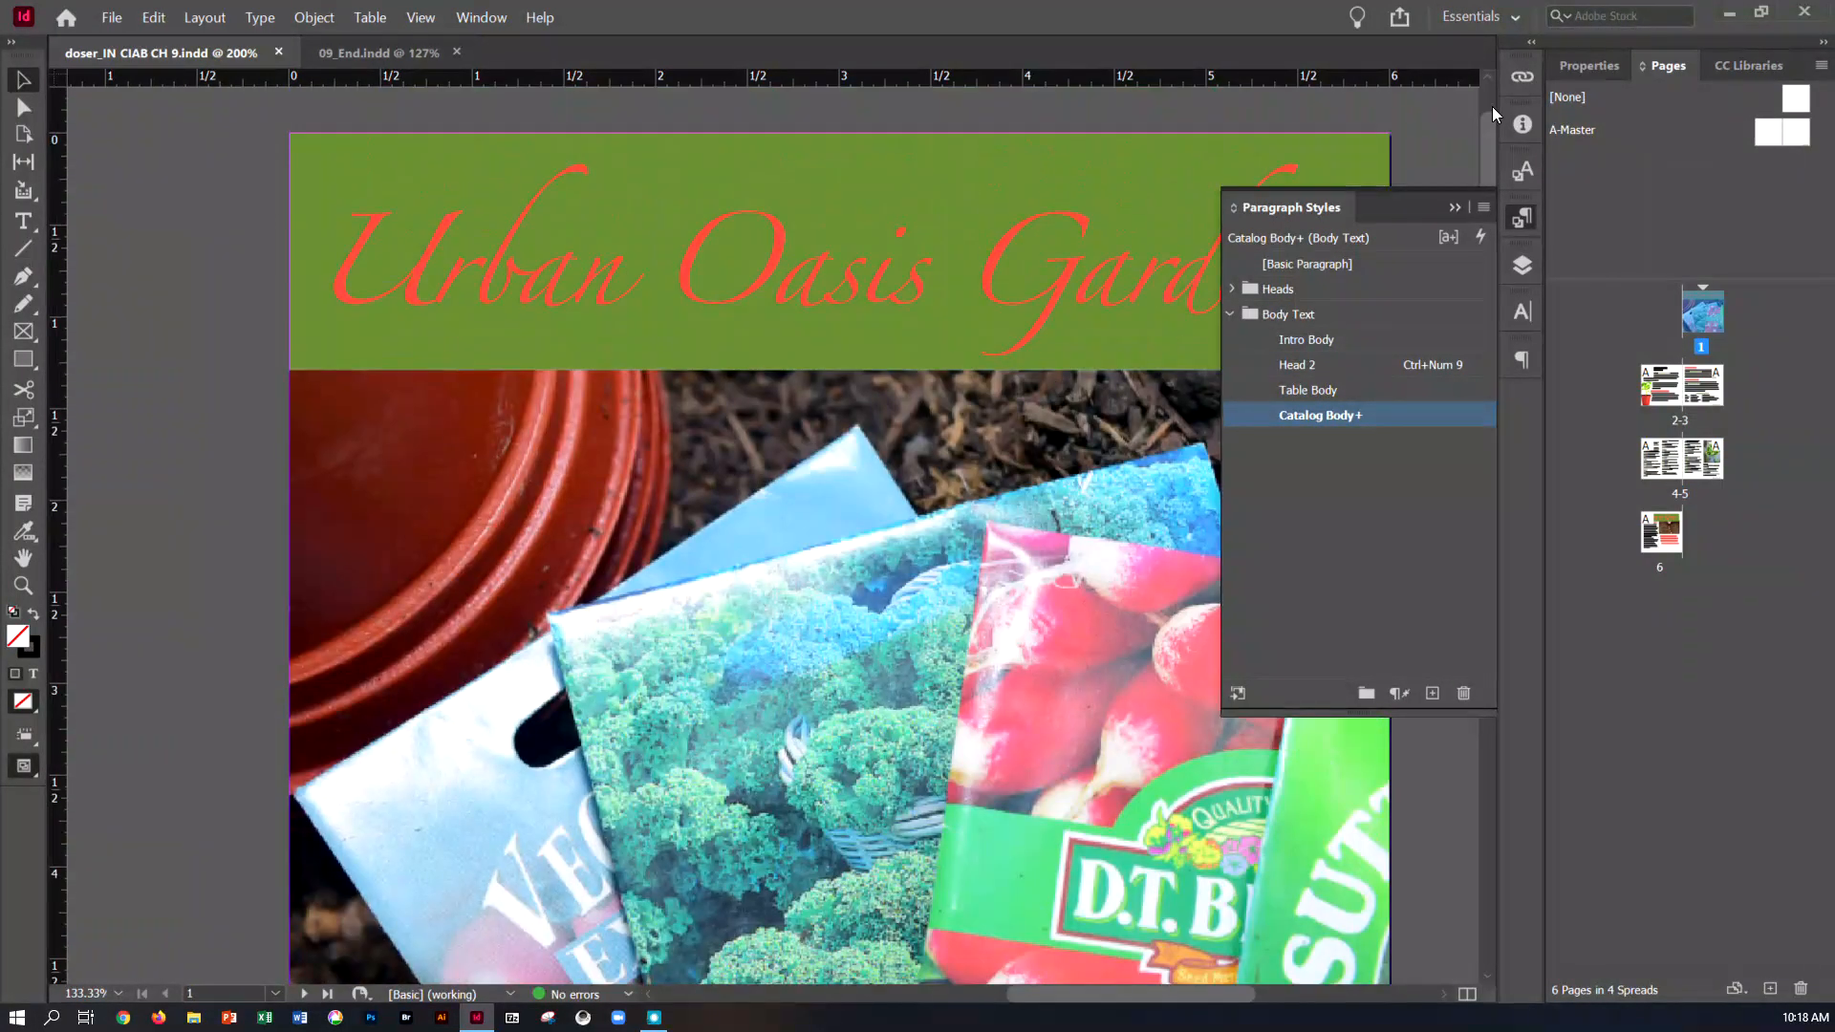
{"action": "left_click", "coordinate": [1445, 206]}
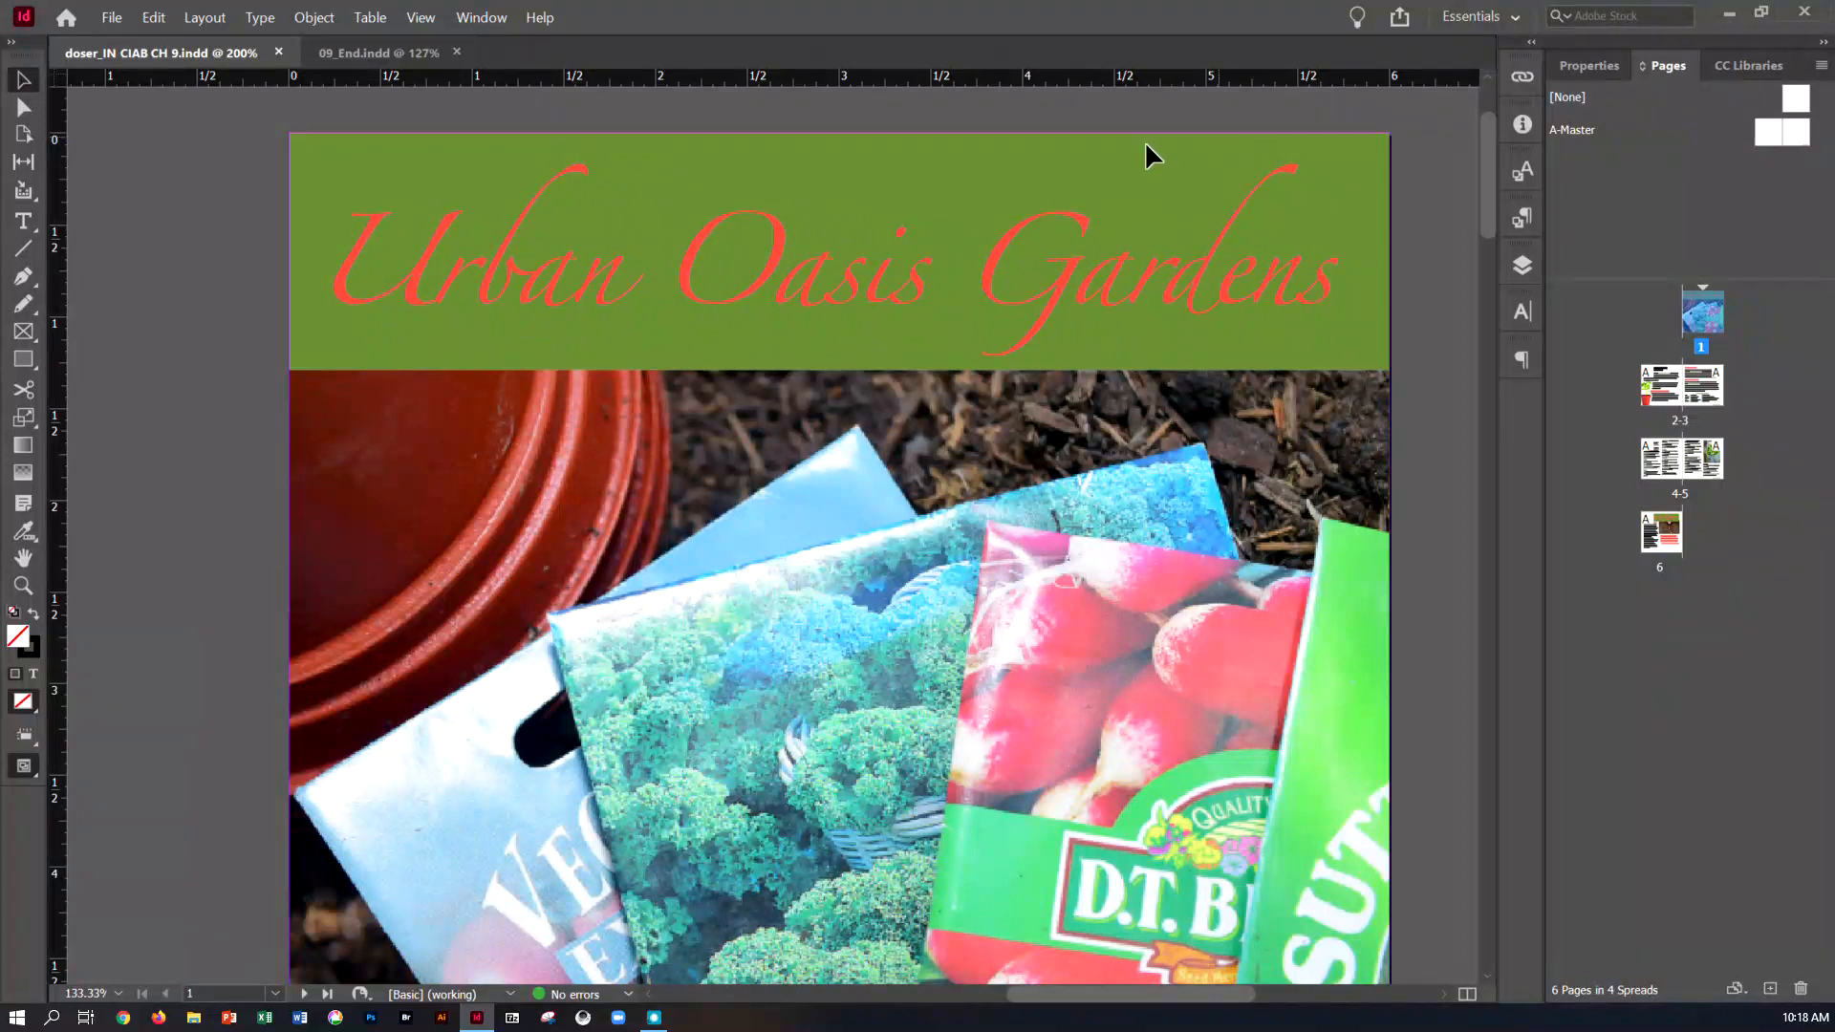
{"action": "left_click", "coordinate": [776, 229]}
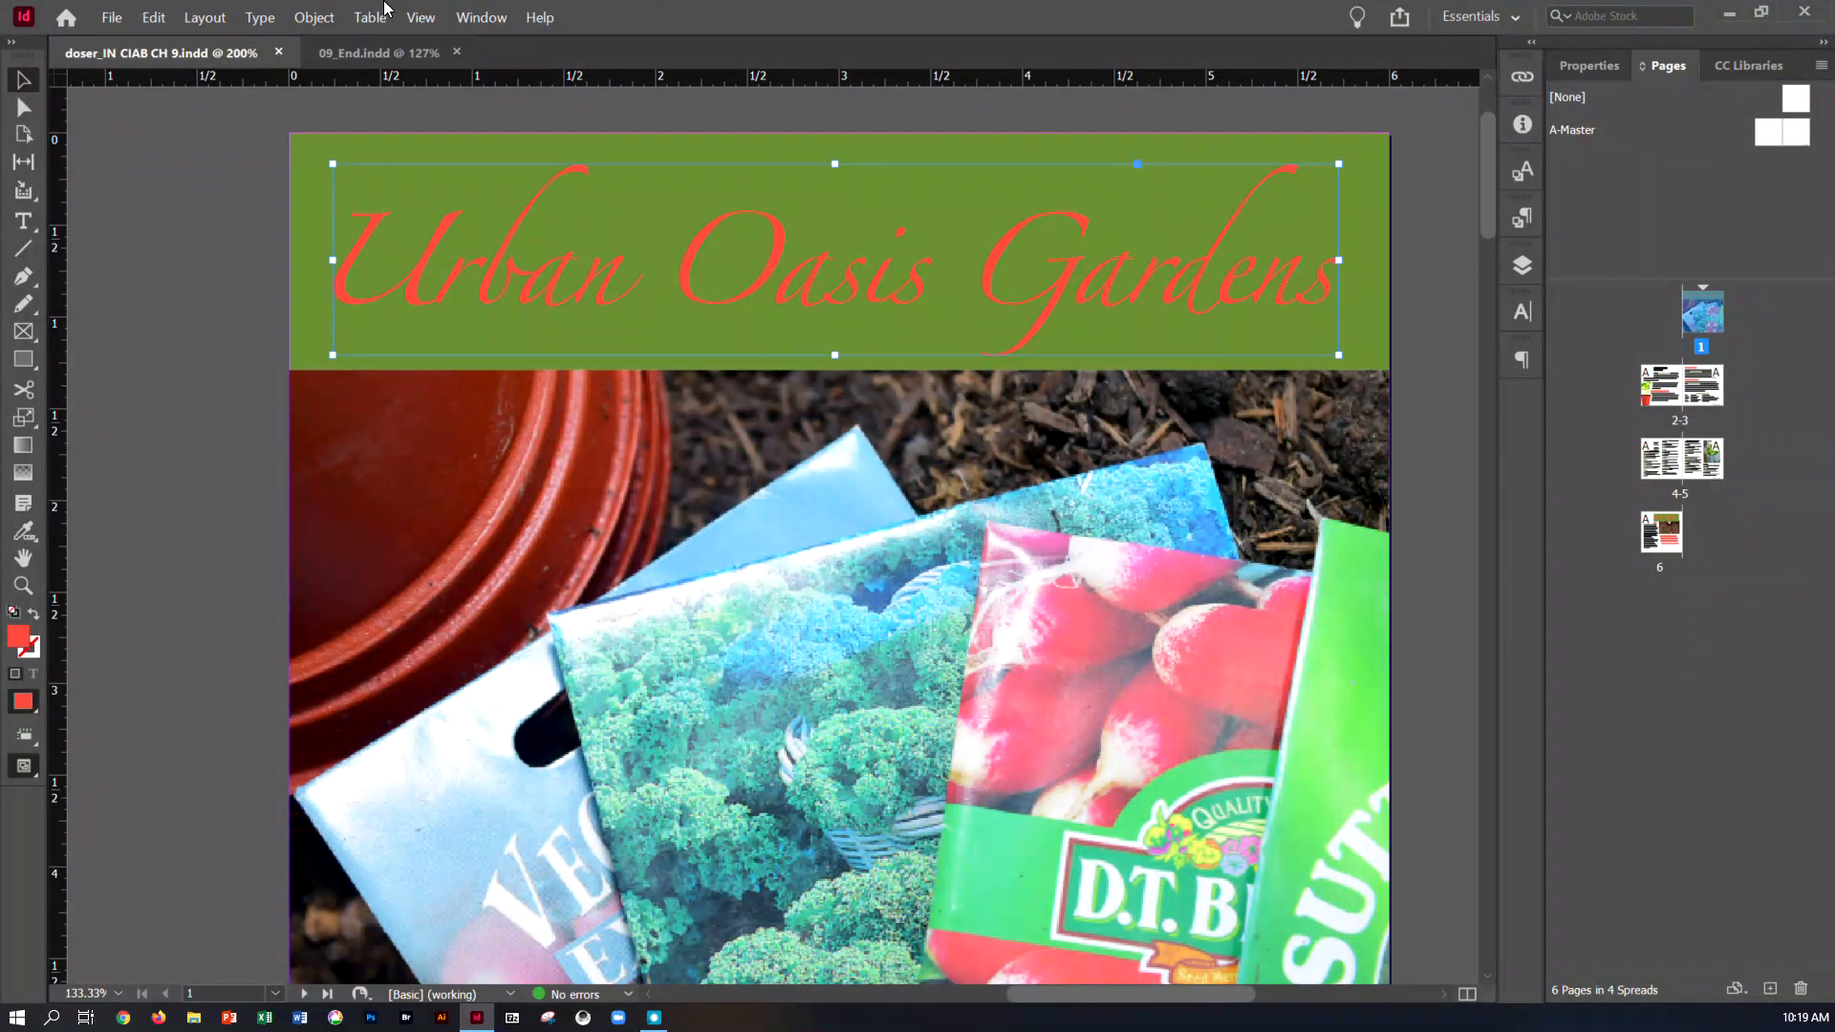
{"action": "left_click", "coordinate": [300, 19]}
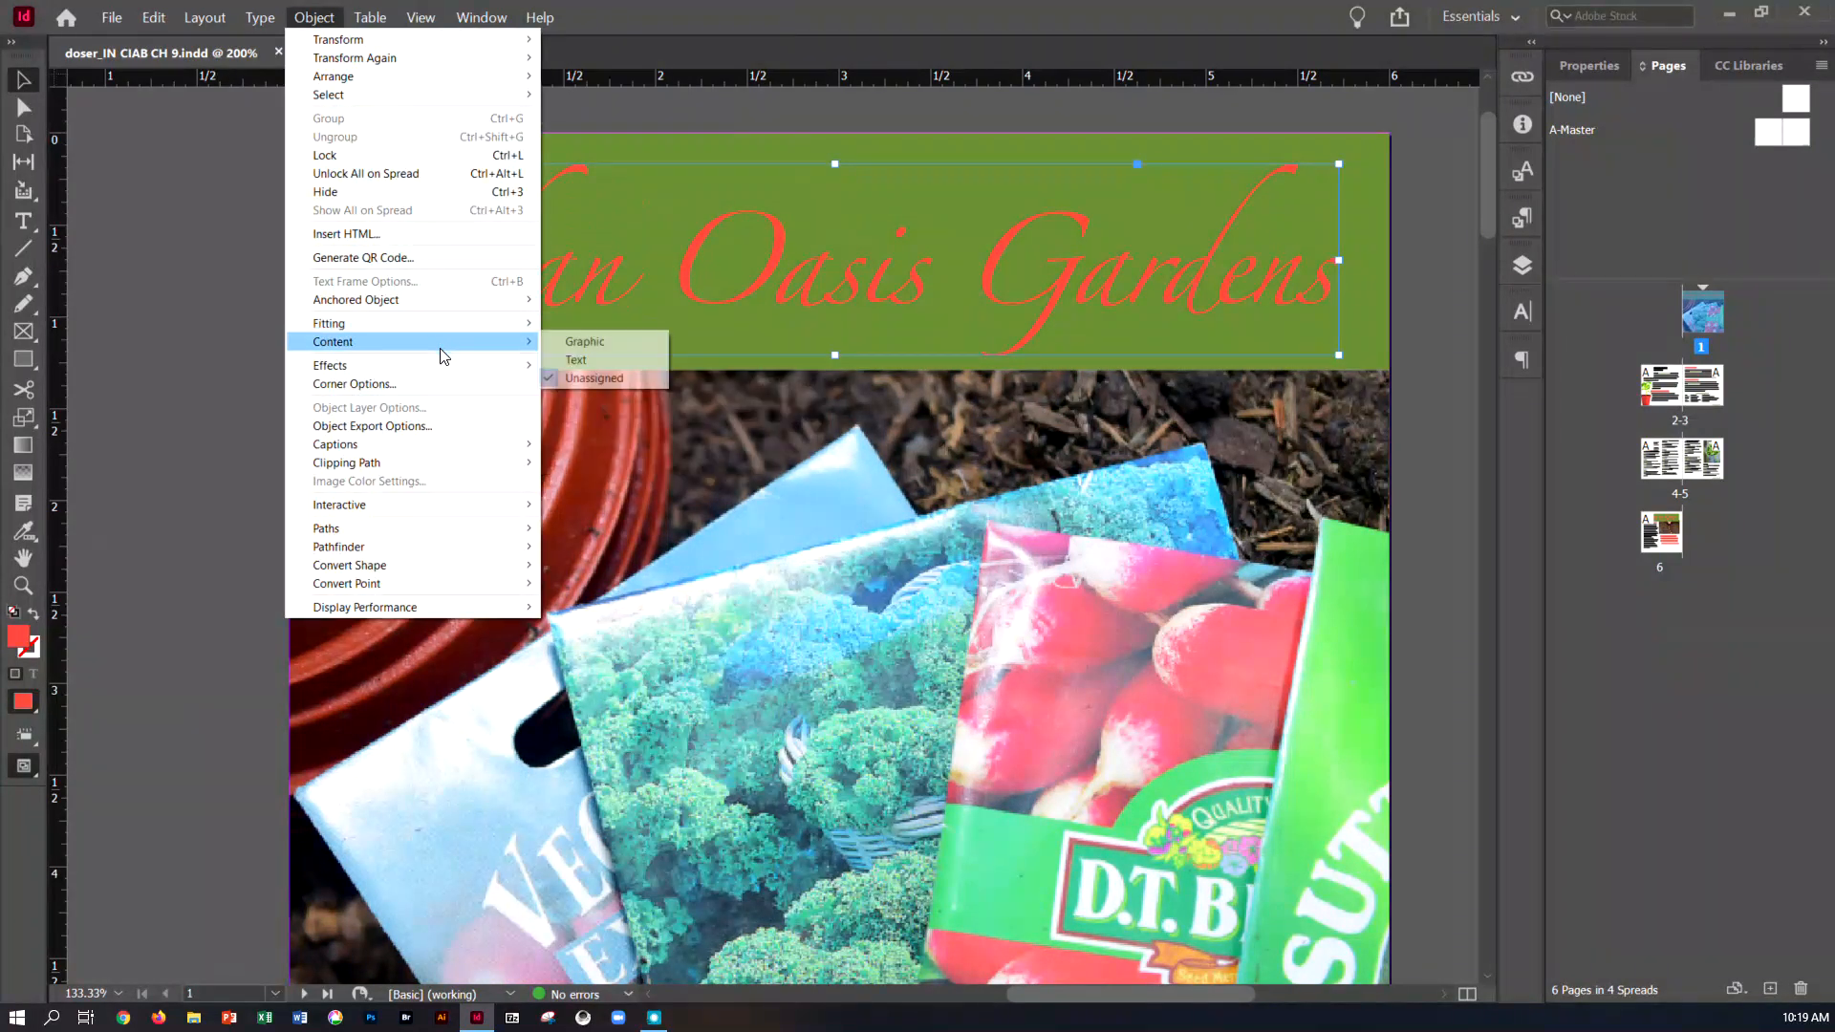
{"action": "mouse_move", "coordinate": [437, 363]}
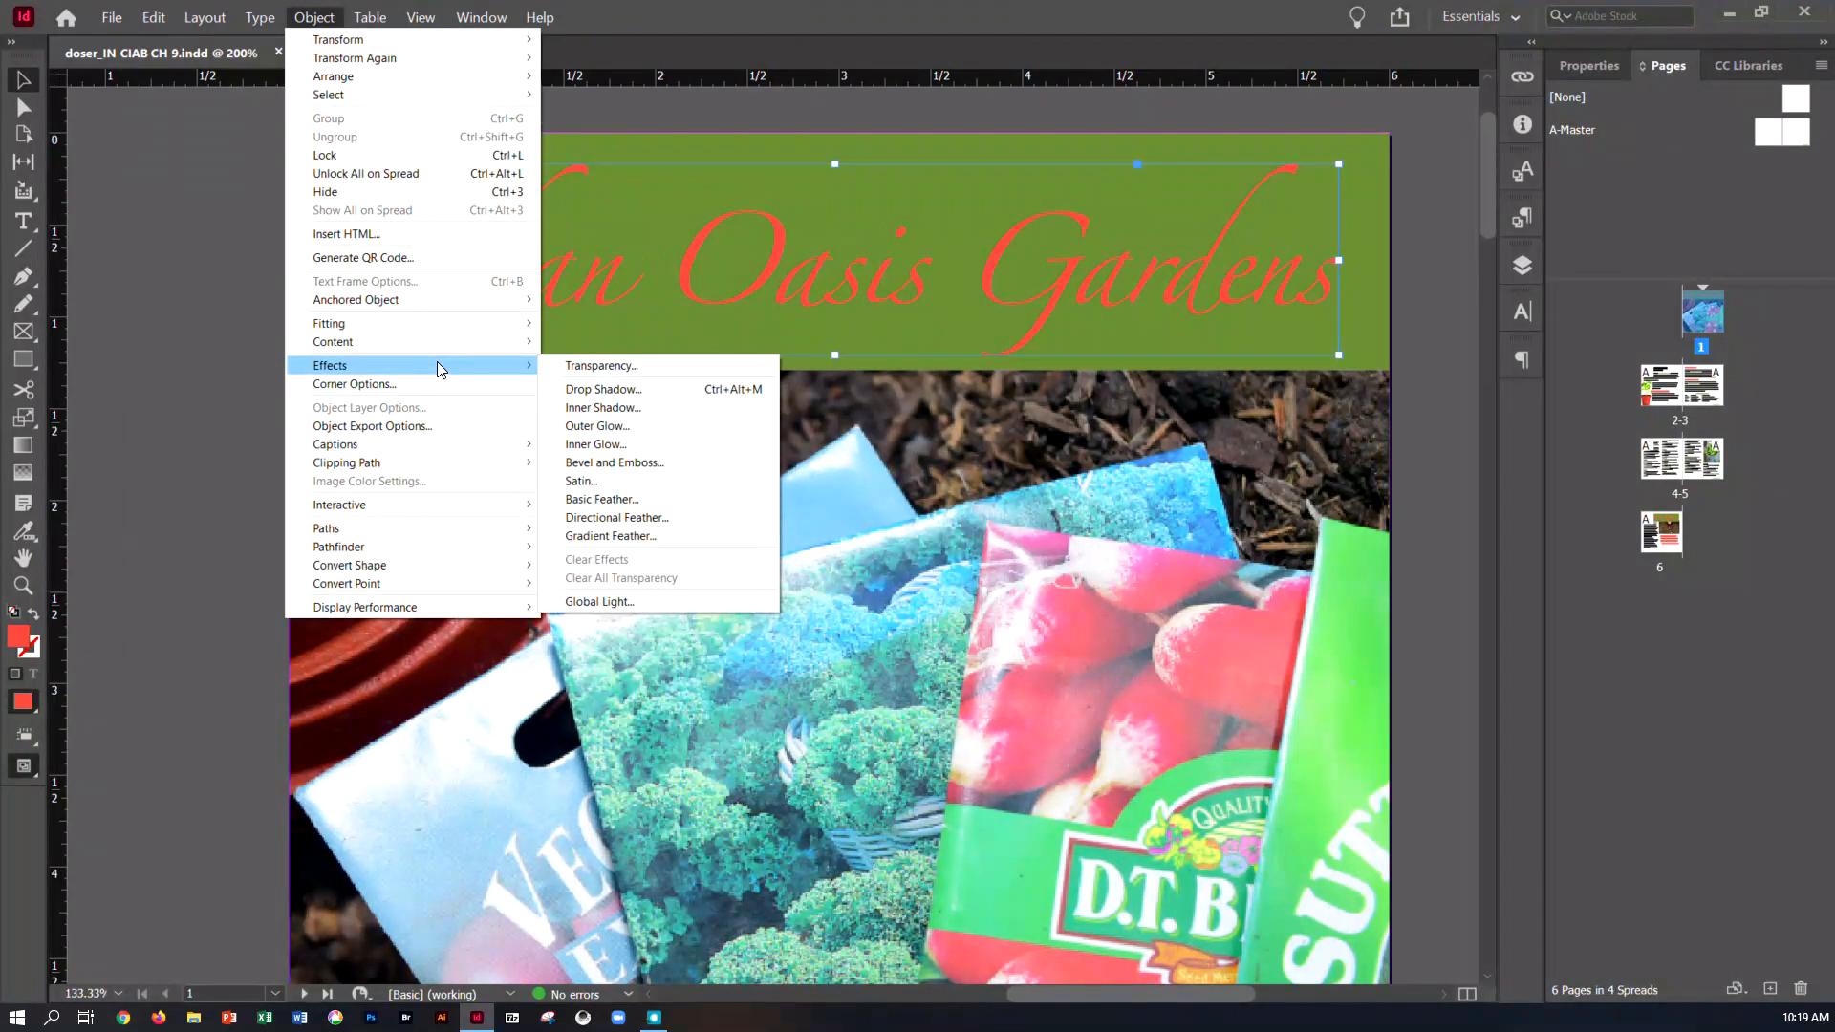
{"action": "left_click", "coordinate": [576, 392]}
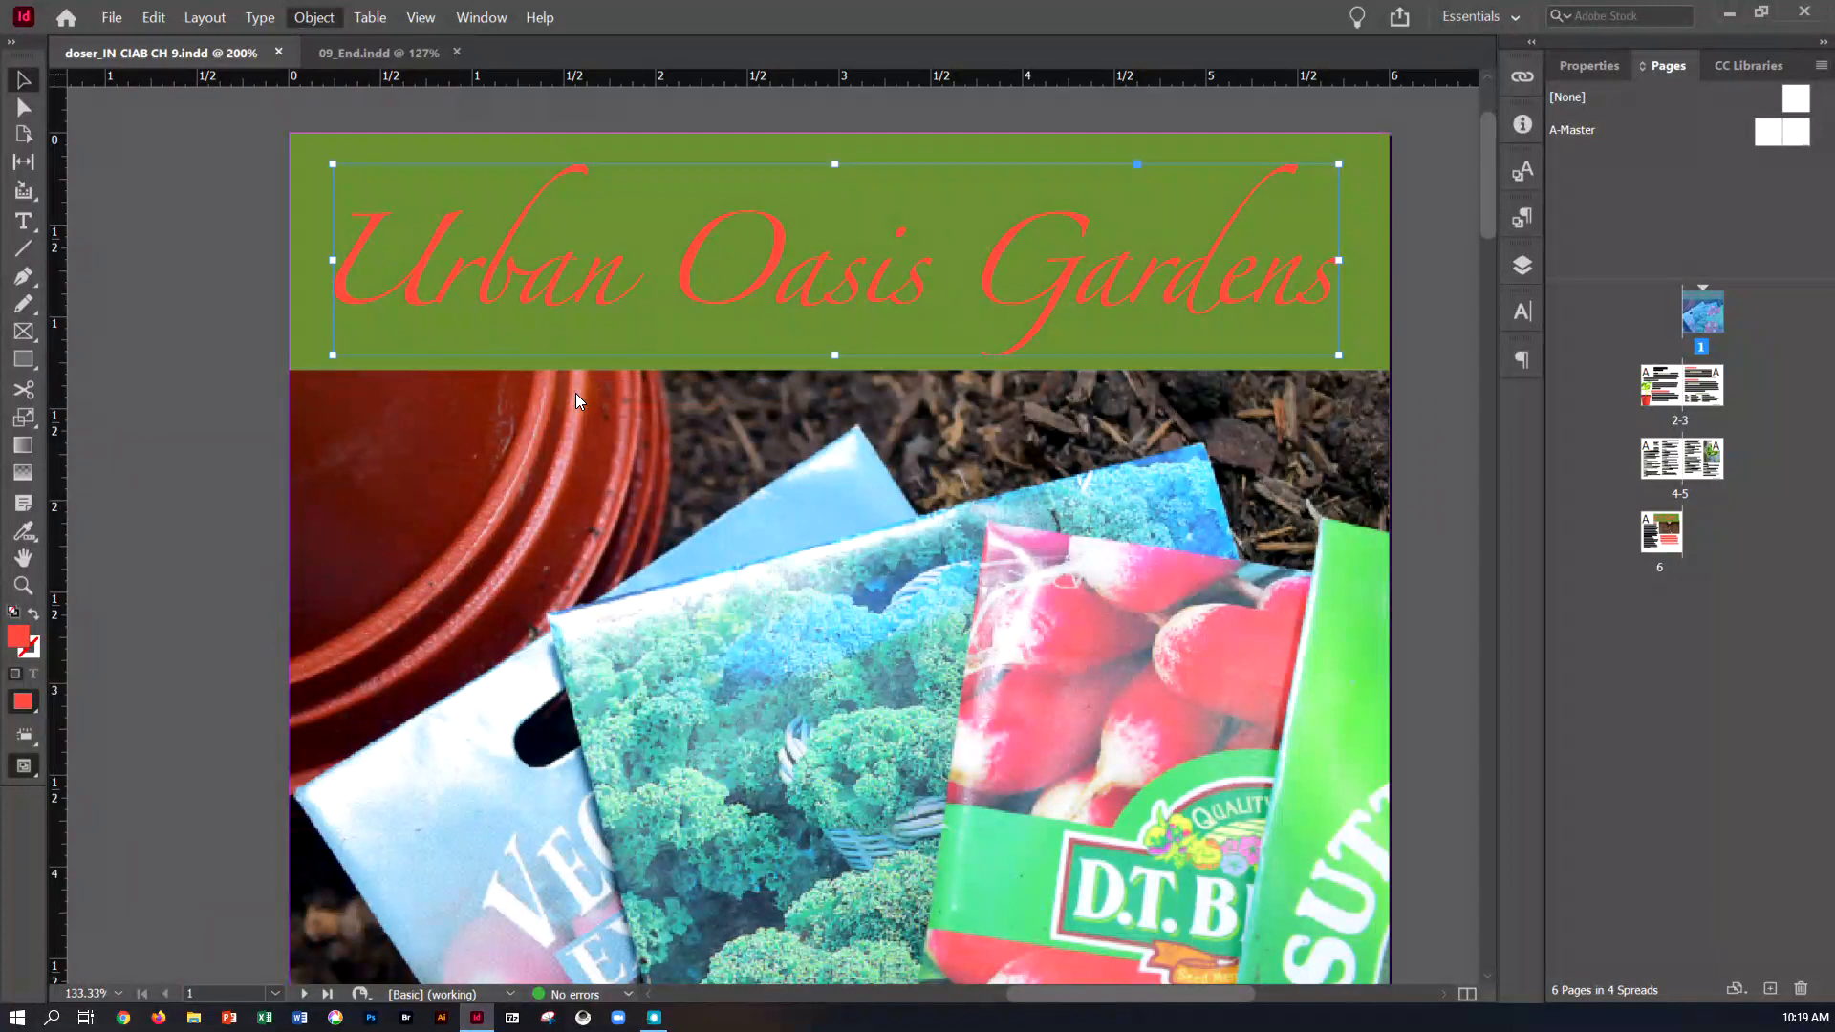
{"action": "left_click_drag", "start_coordinate": [811, 262], "coordinate": [1193, 302]}
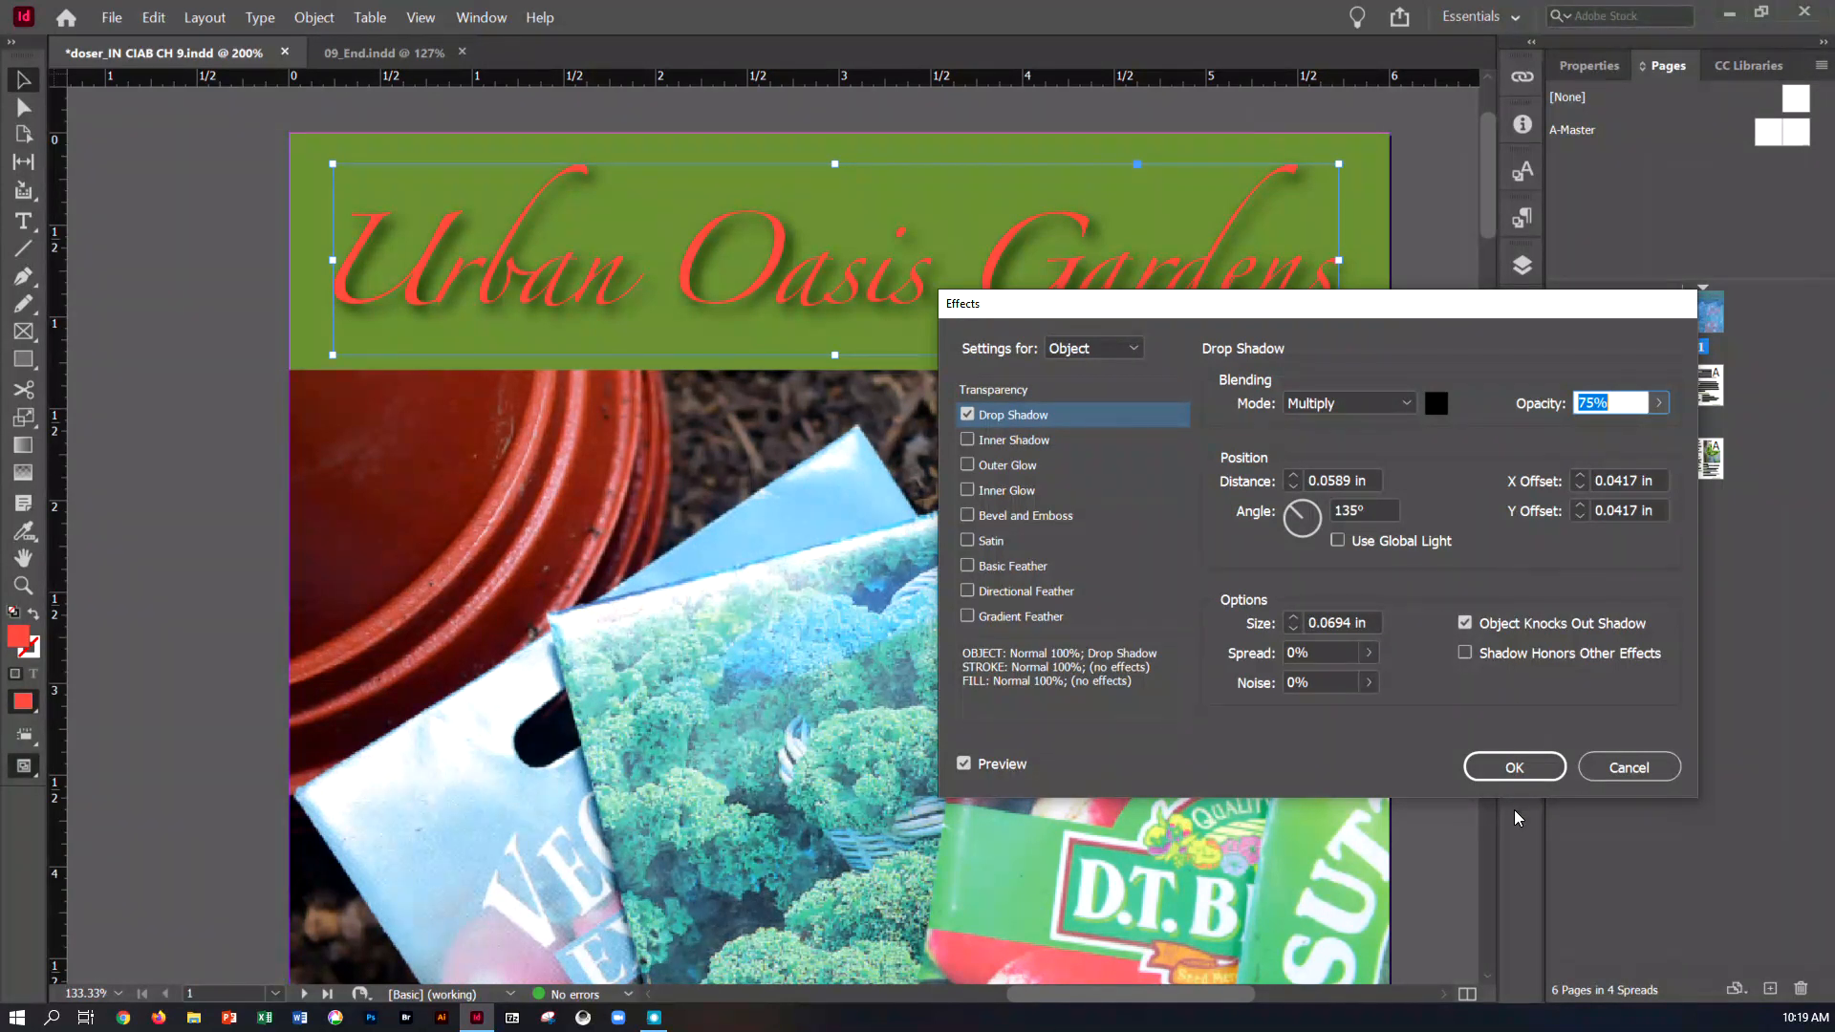
{"action": "left_click", "coordinate": [1511, 772]}
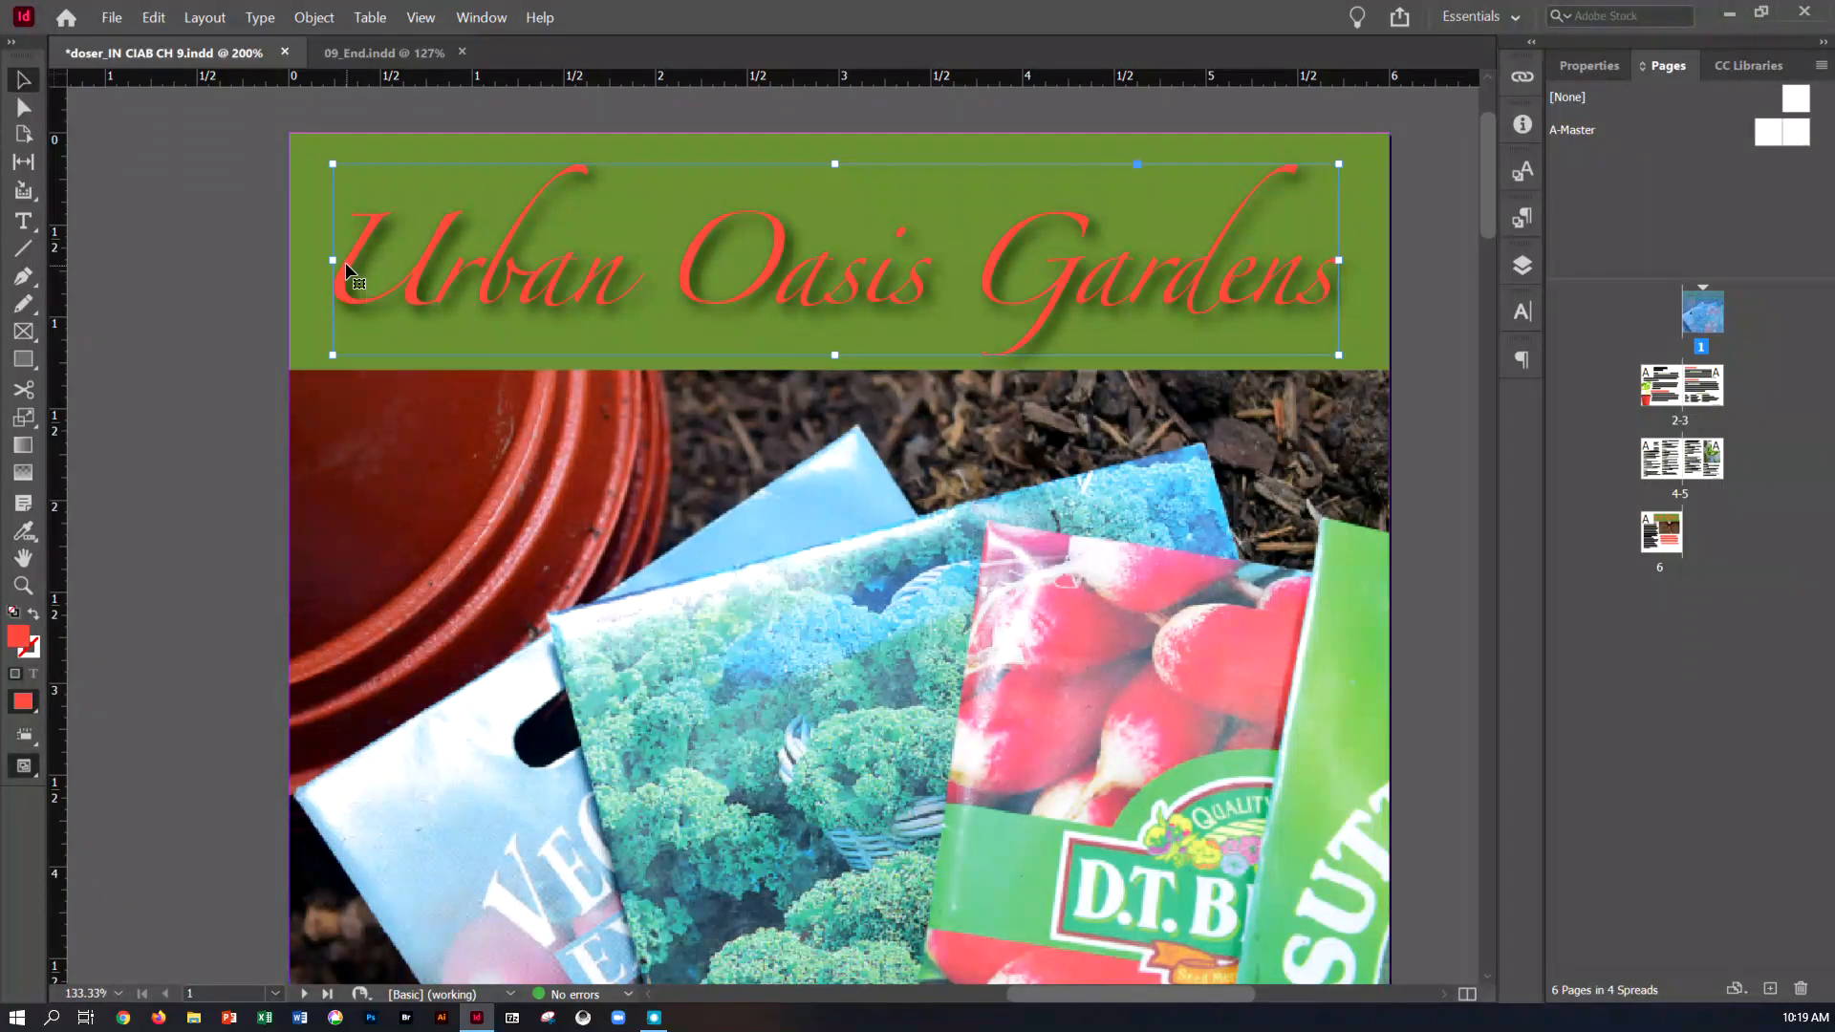
Display the object styles and add a new, unnamed object style while the title is selected
{"action": "left_click", "coordinate": [483, 18]}
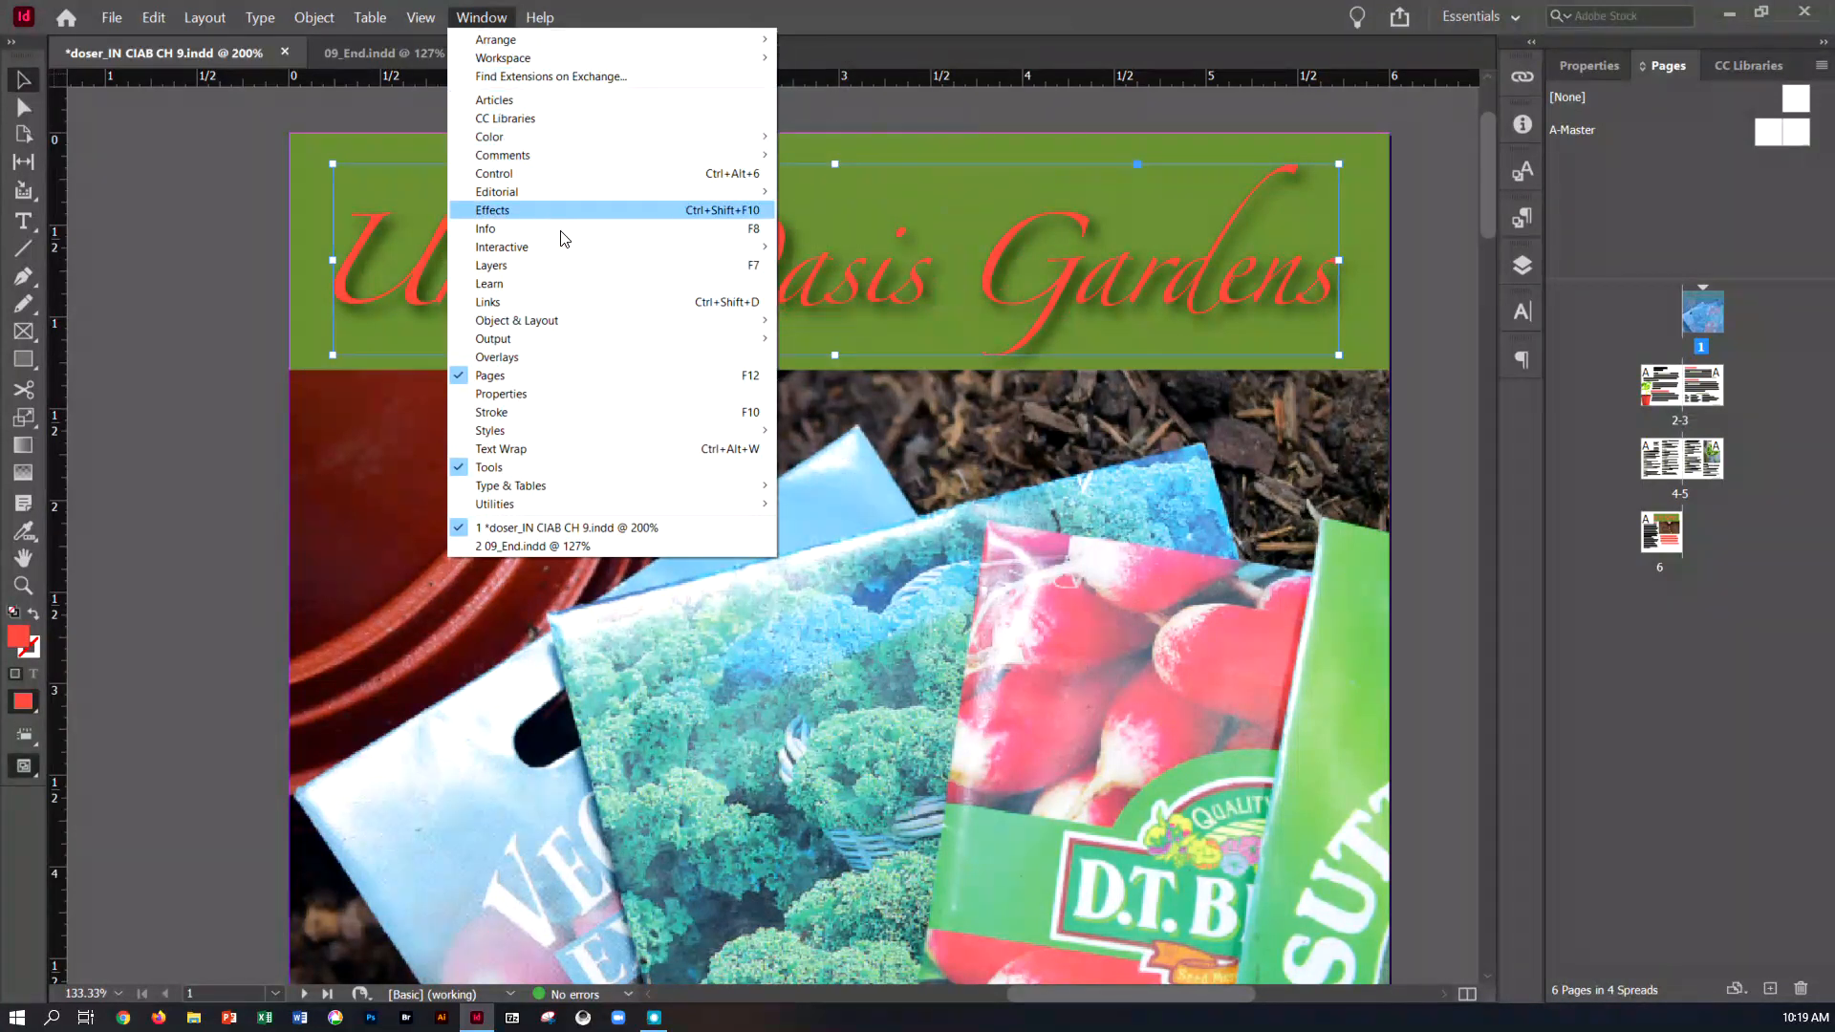
{"action": "mouse_move", "coordinate": [760, 431]}
{"action": "left_click", "coordinate": [853, 468]}
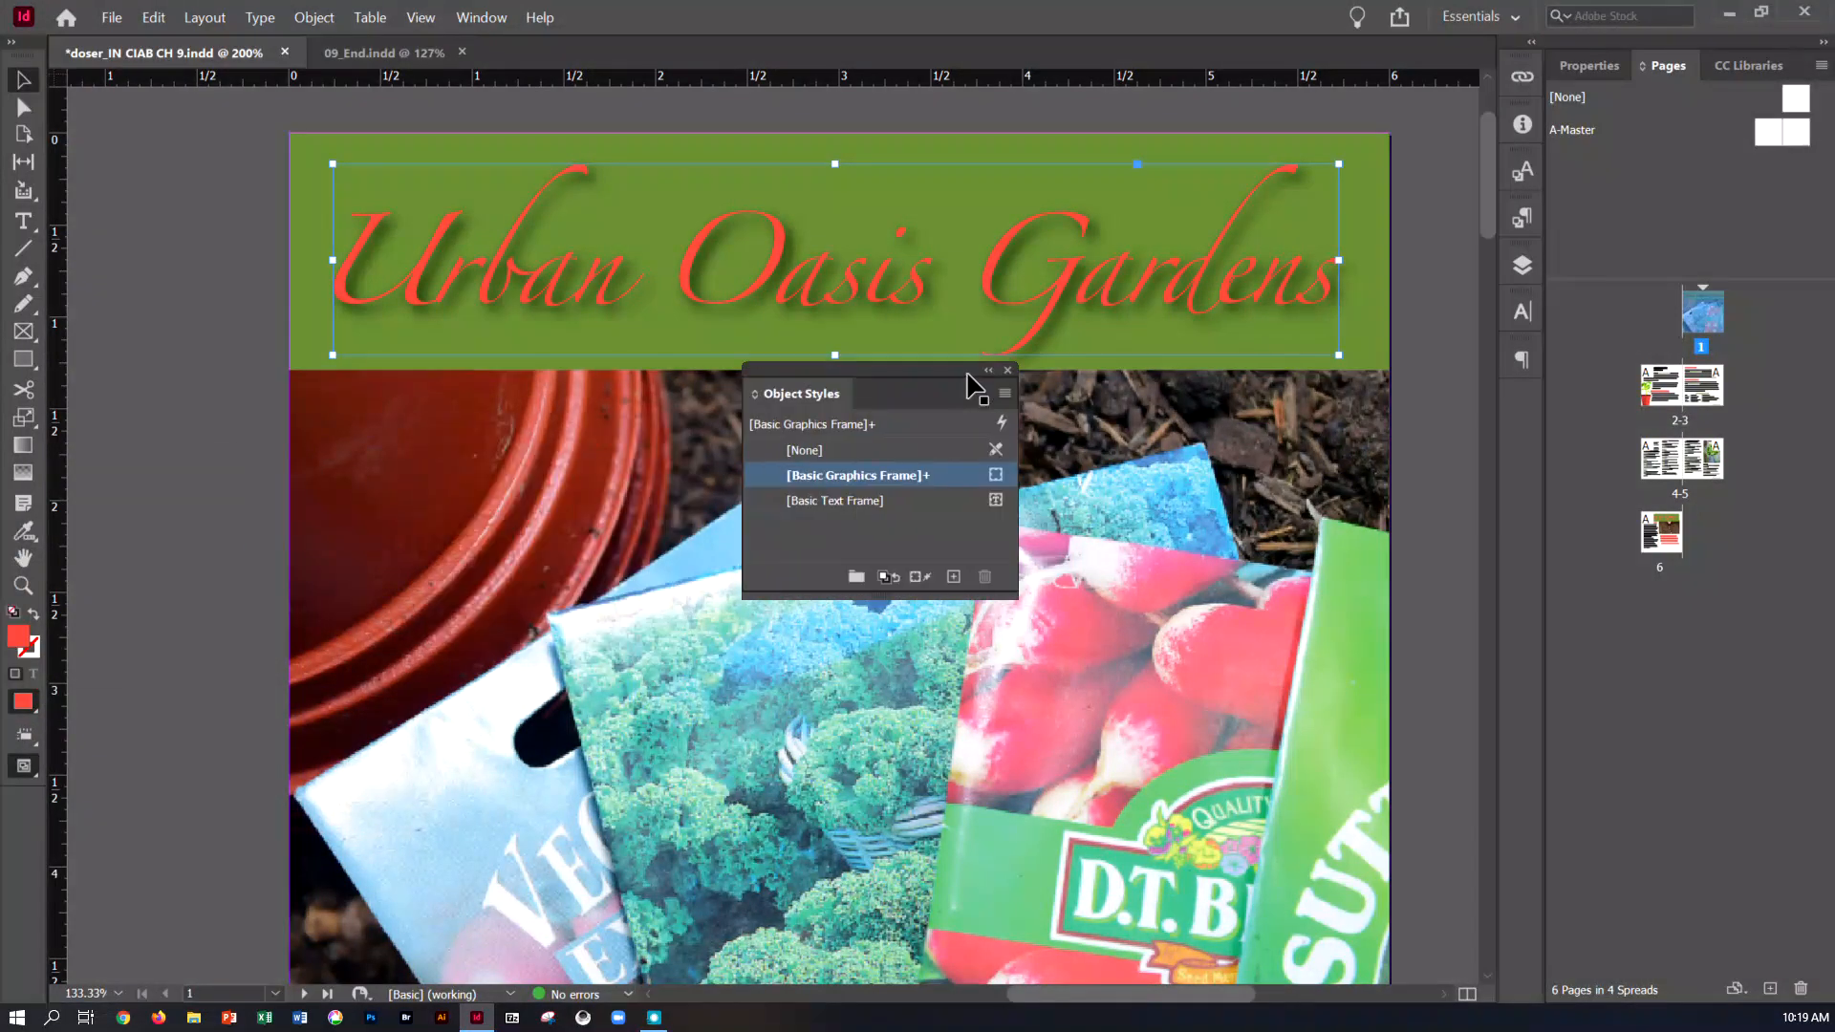
{"action": "left_click_drag", "start_coordinate": [963, 373], "coordinate": [976, 432]}
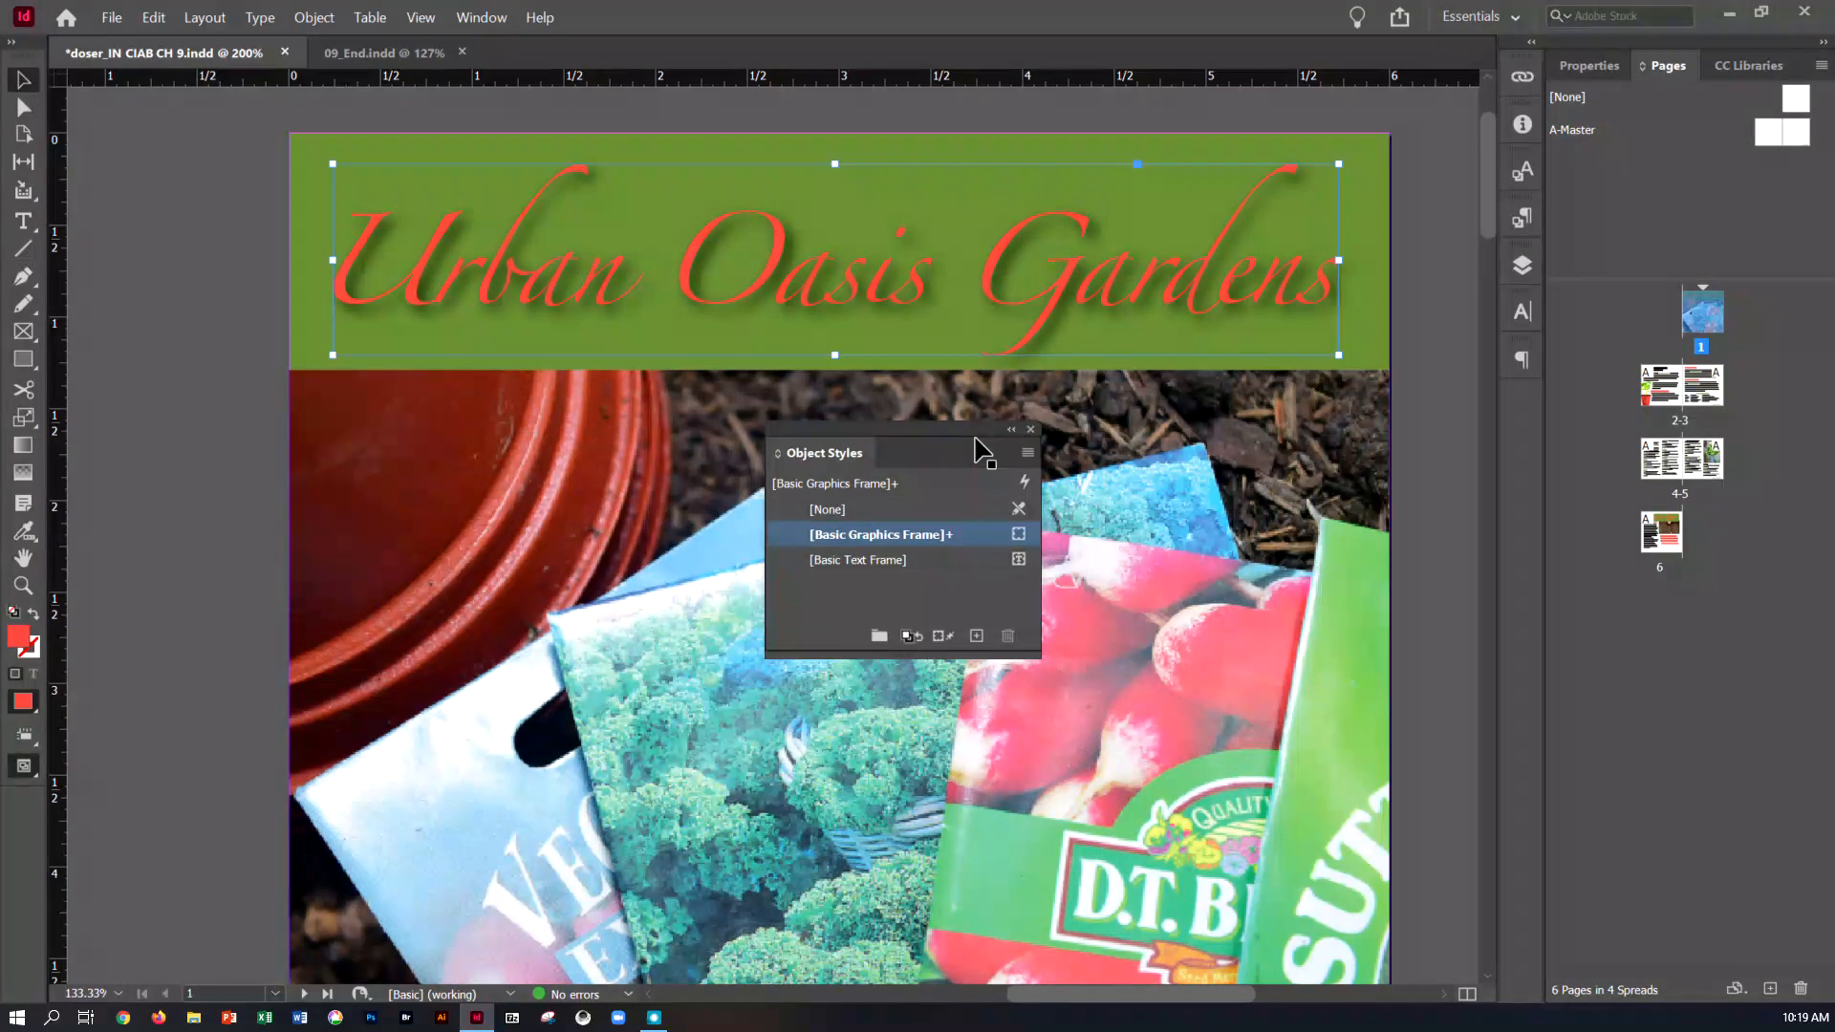
{"action": "left_click", "coordinate": [977, 637]}
{"action": "double_click", "coordinate": [900, 535]}
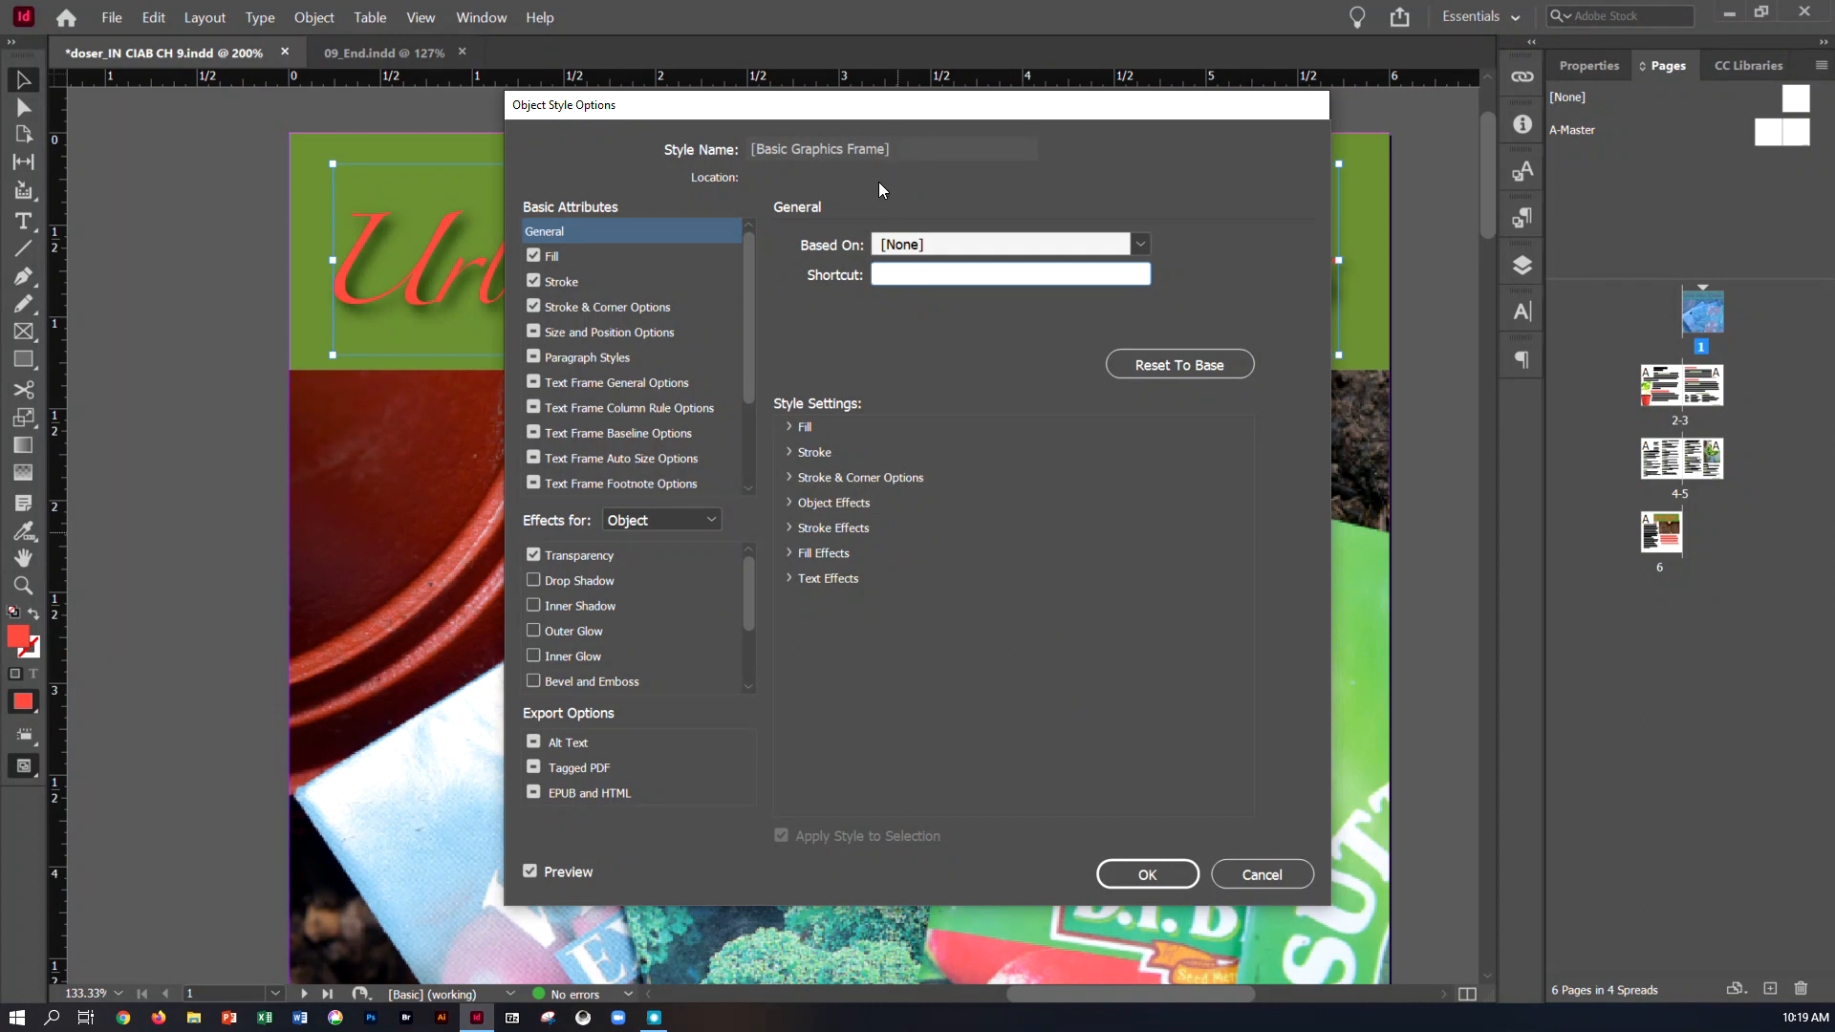
{"action": "left_click", "coordinate": [1259, 874]}
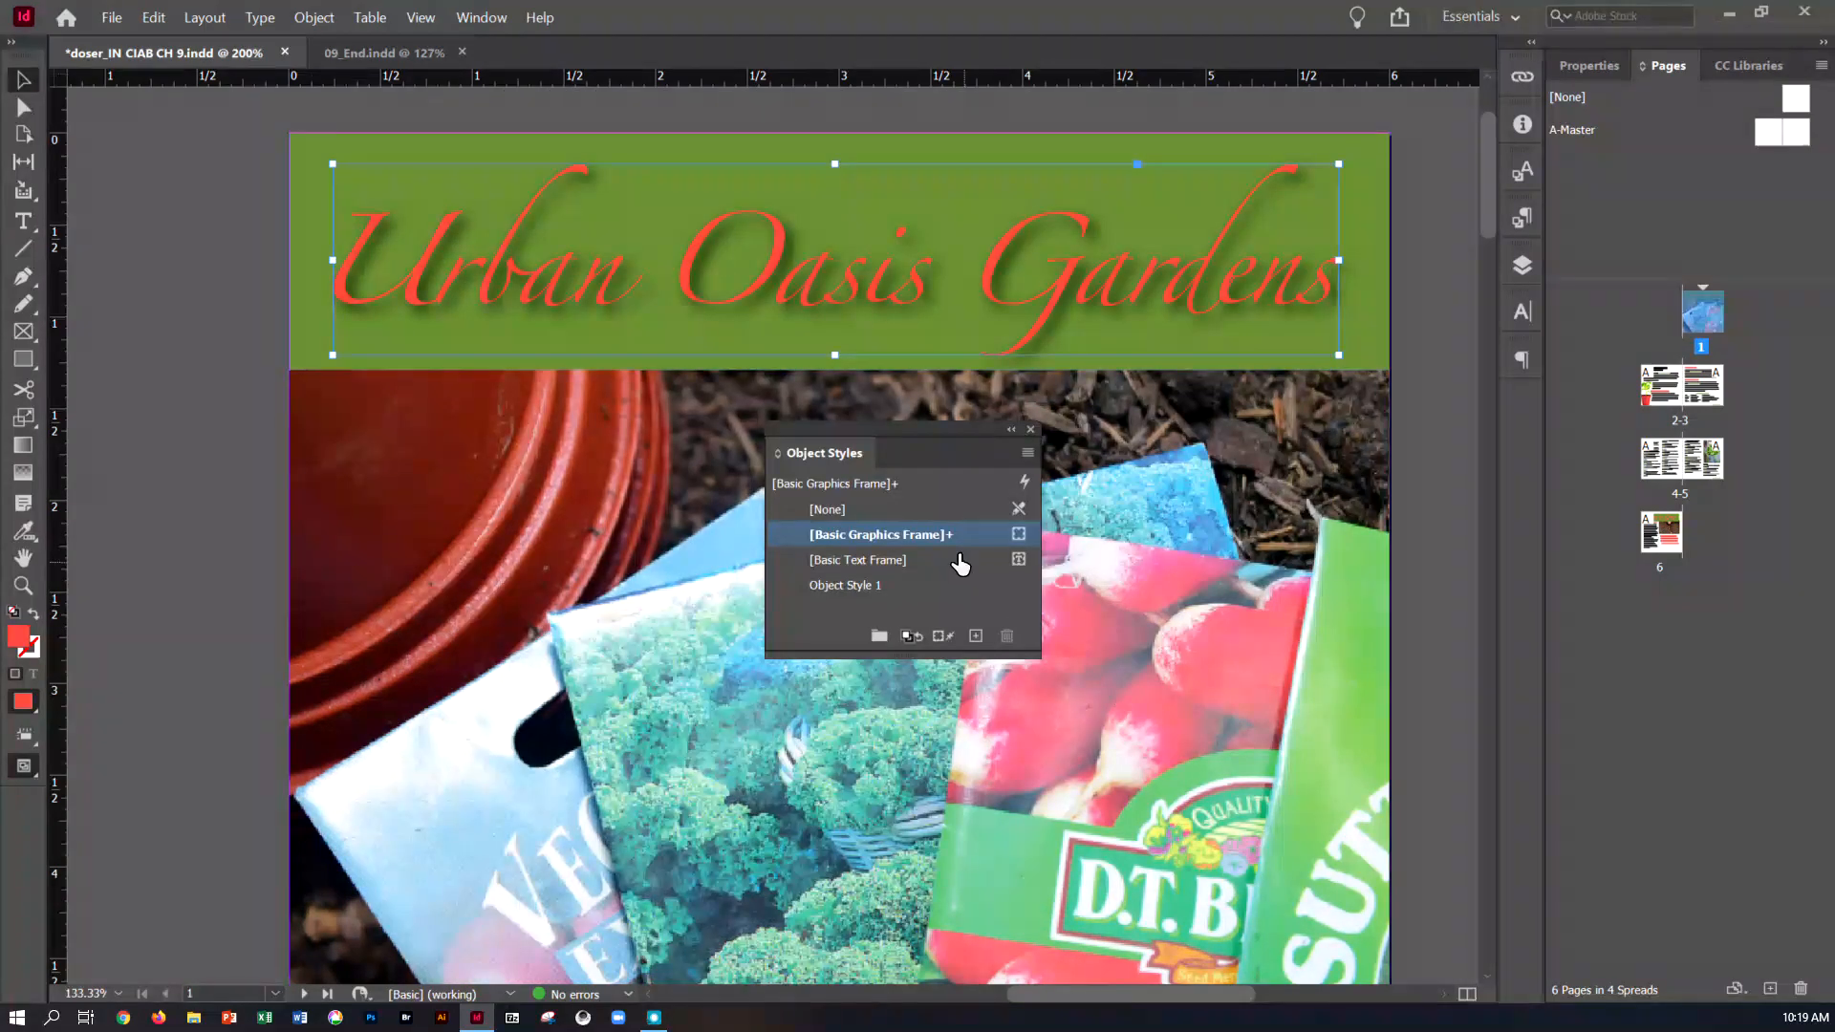
{"action": "left_click", "coordinate": [1029, 452]}
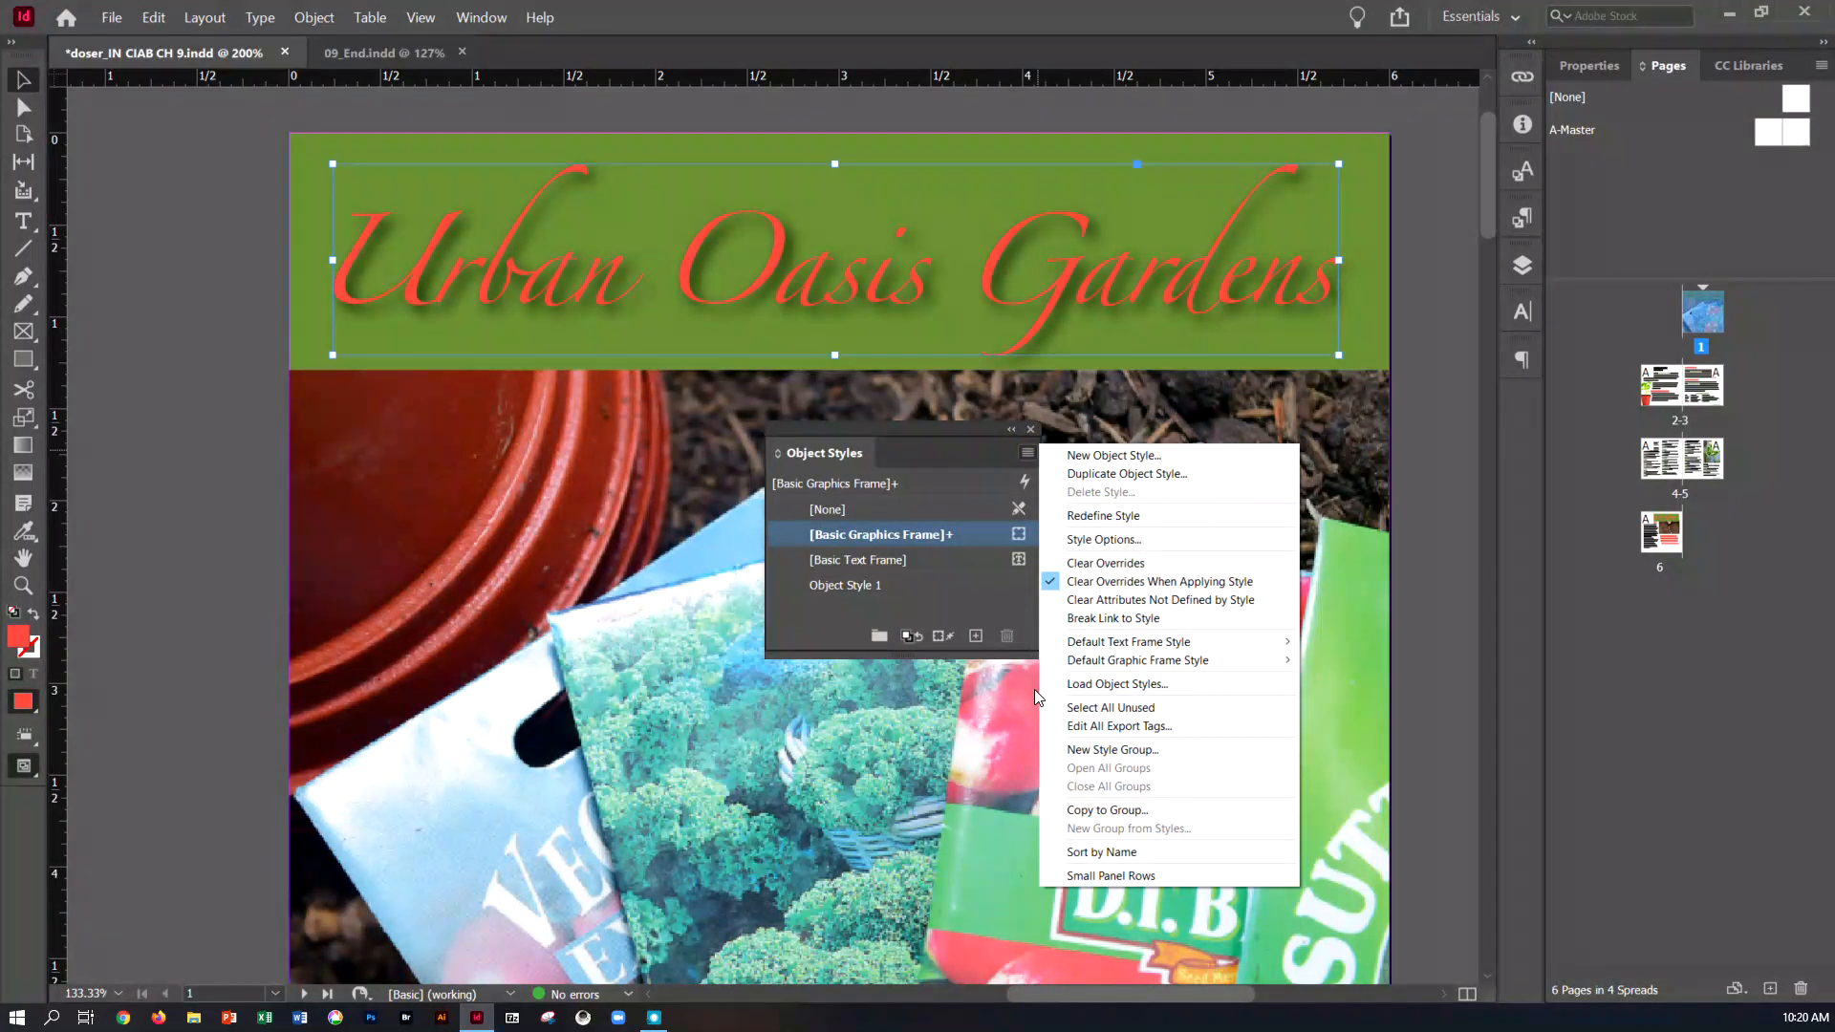
{"action": "left_click", "coordinate": [880, 542]}
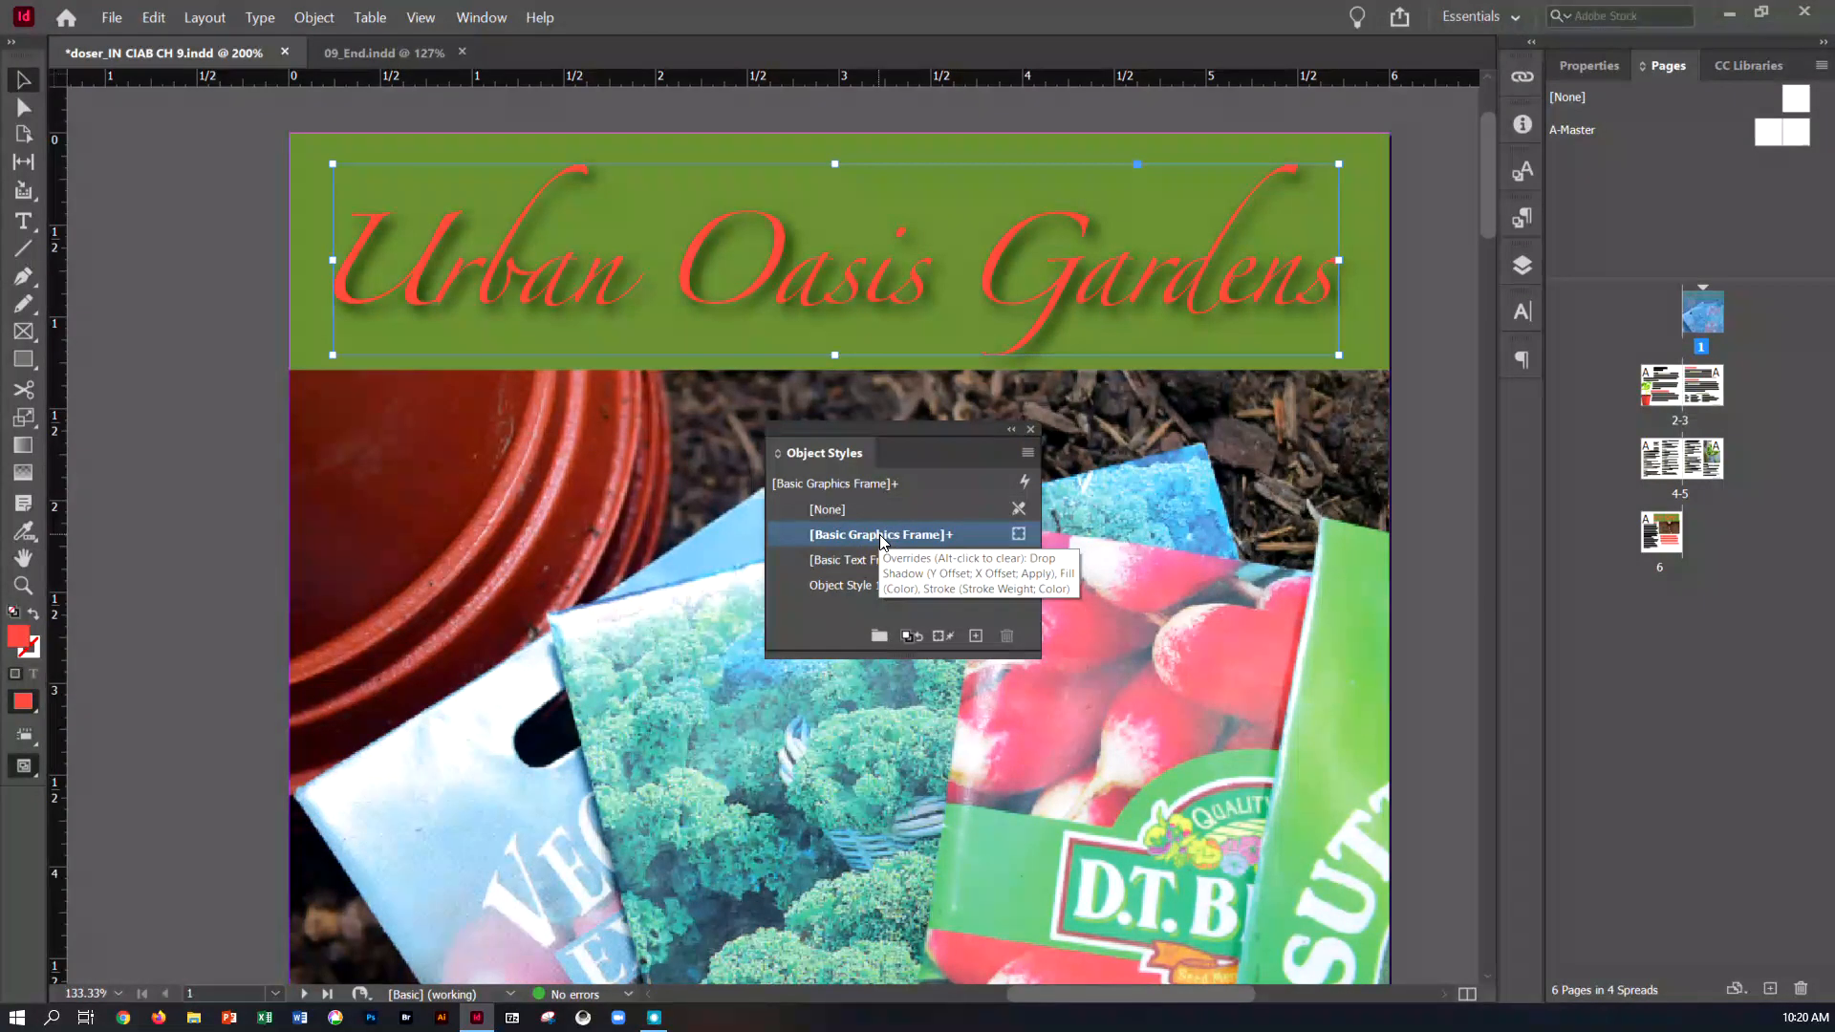
{"action": "double_click", "coordinate": [880, 536]}
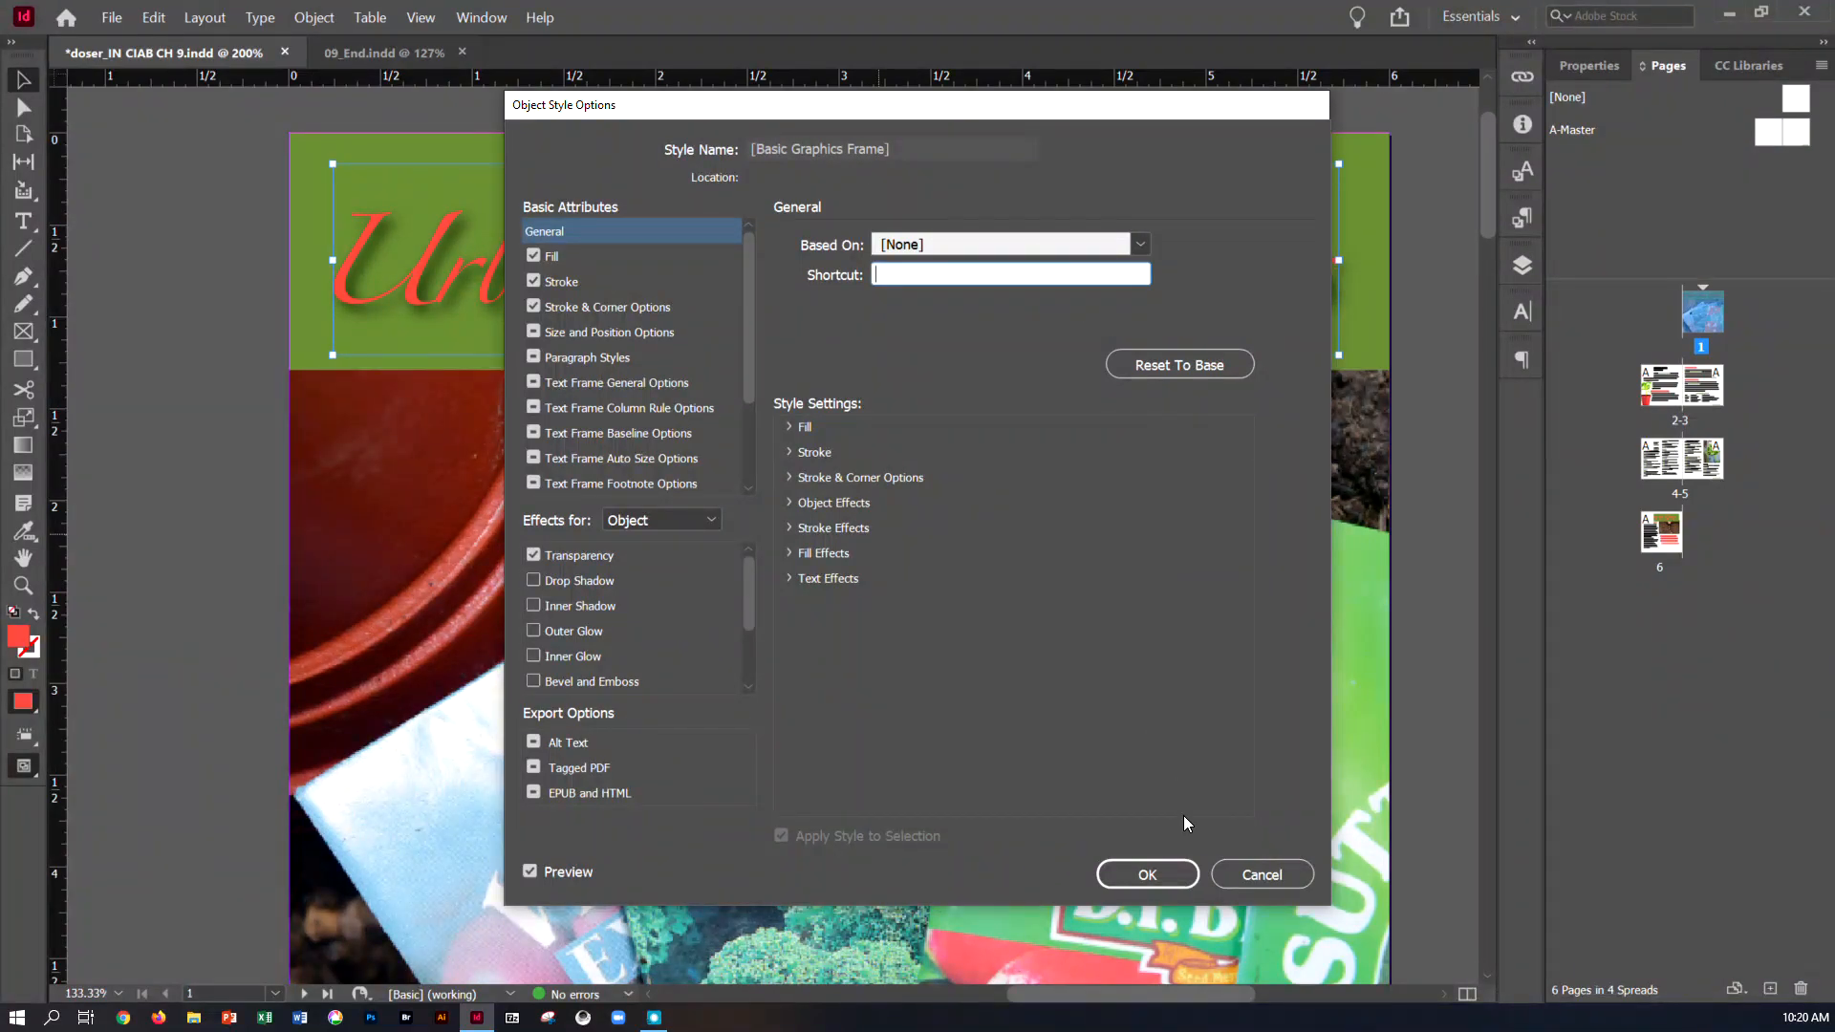
{"action": "left_click", "coordinate": [1262, 874]}
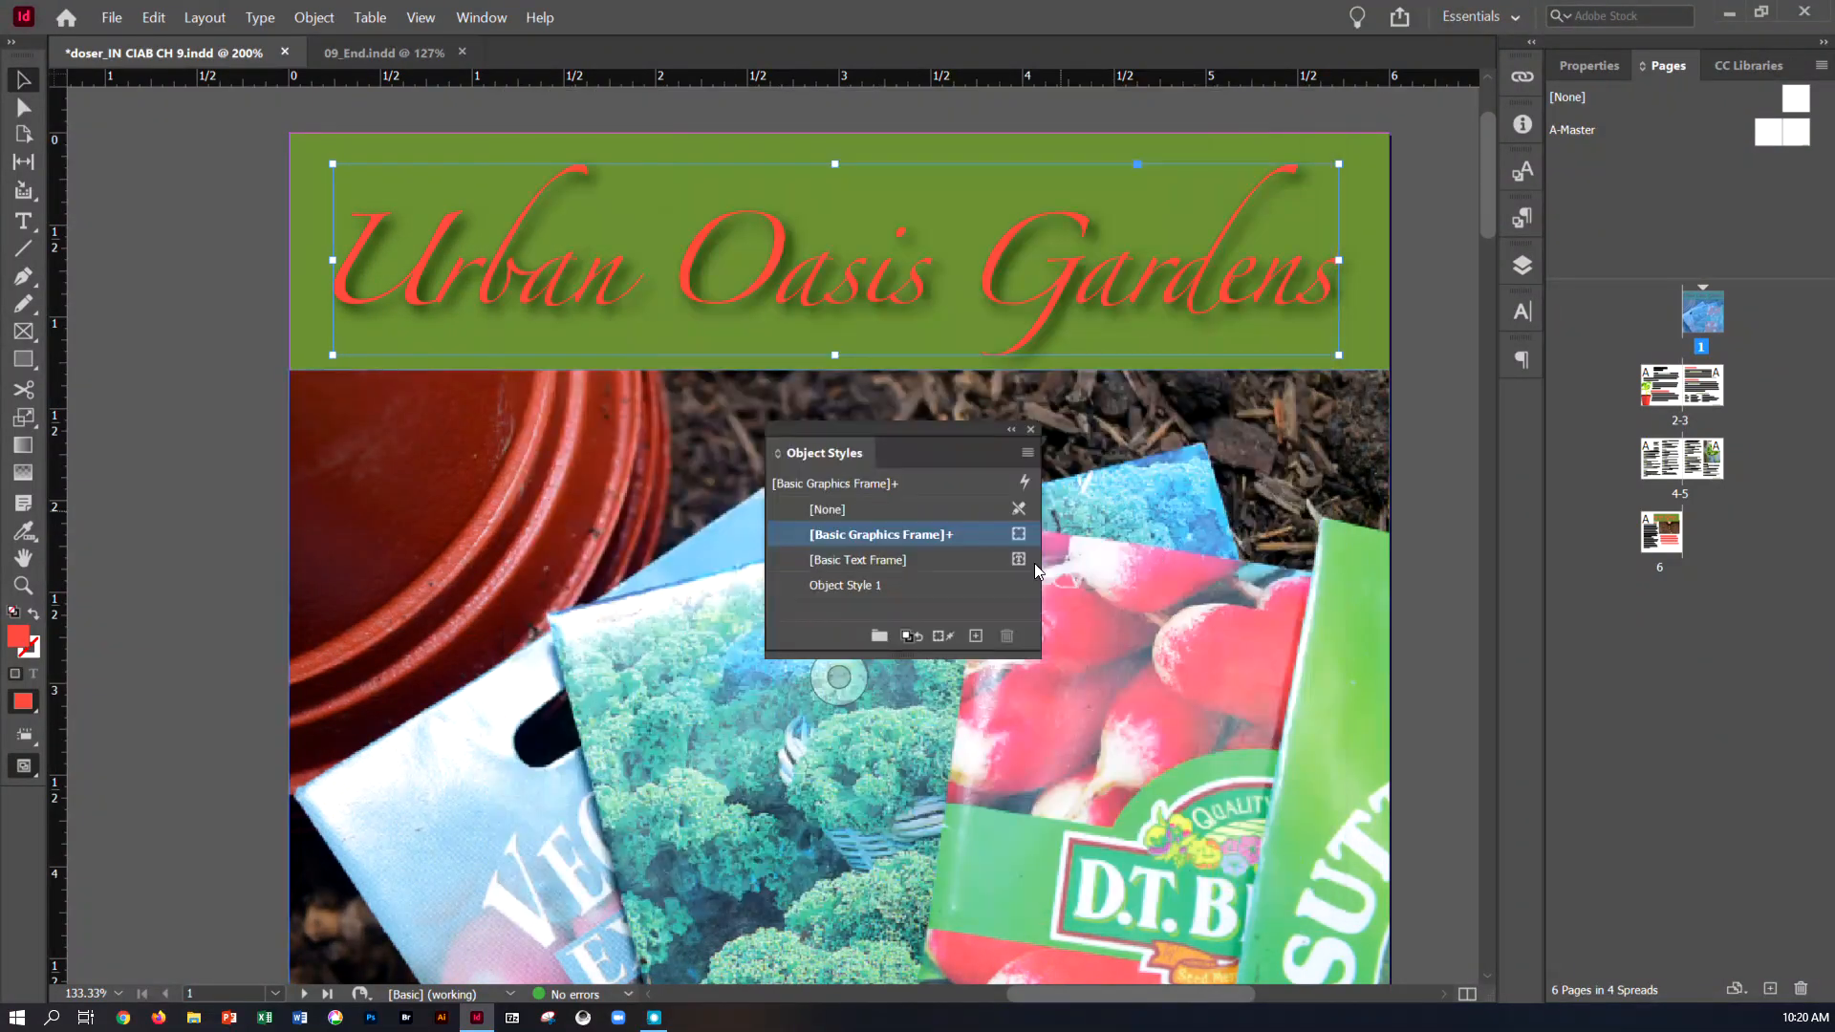
Create an object style named Drop Shadow from the title, based on [Basic Graphics Frame], and apply it to the selection
{"action": "left_click", "coordinate": [981, 635], "text": "alt"}
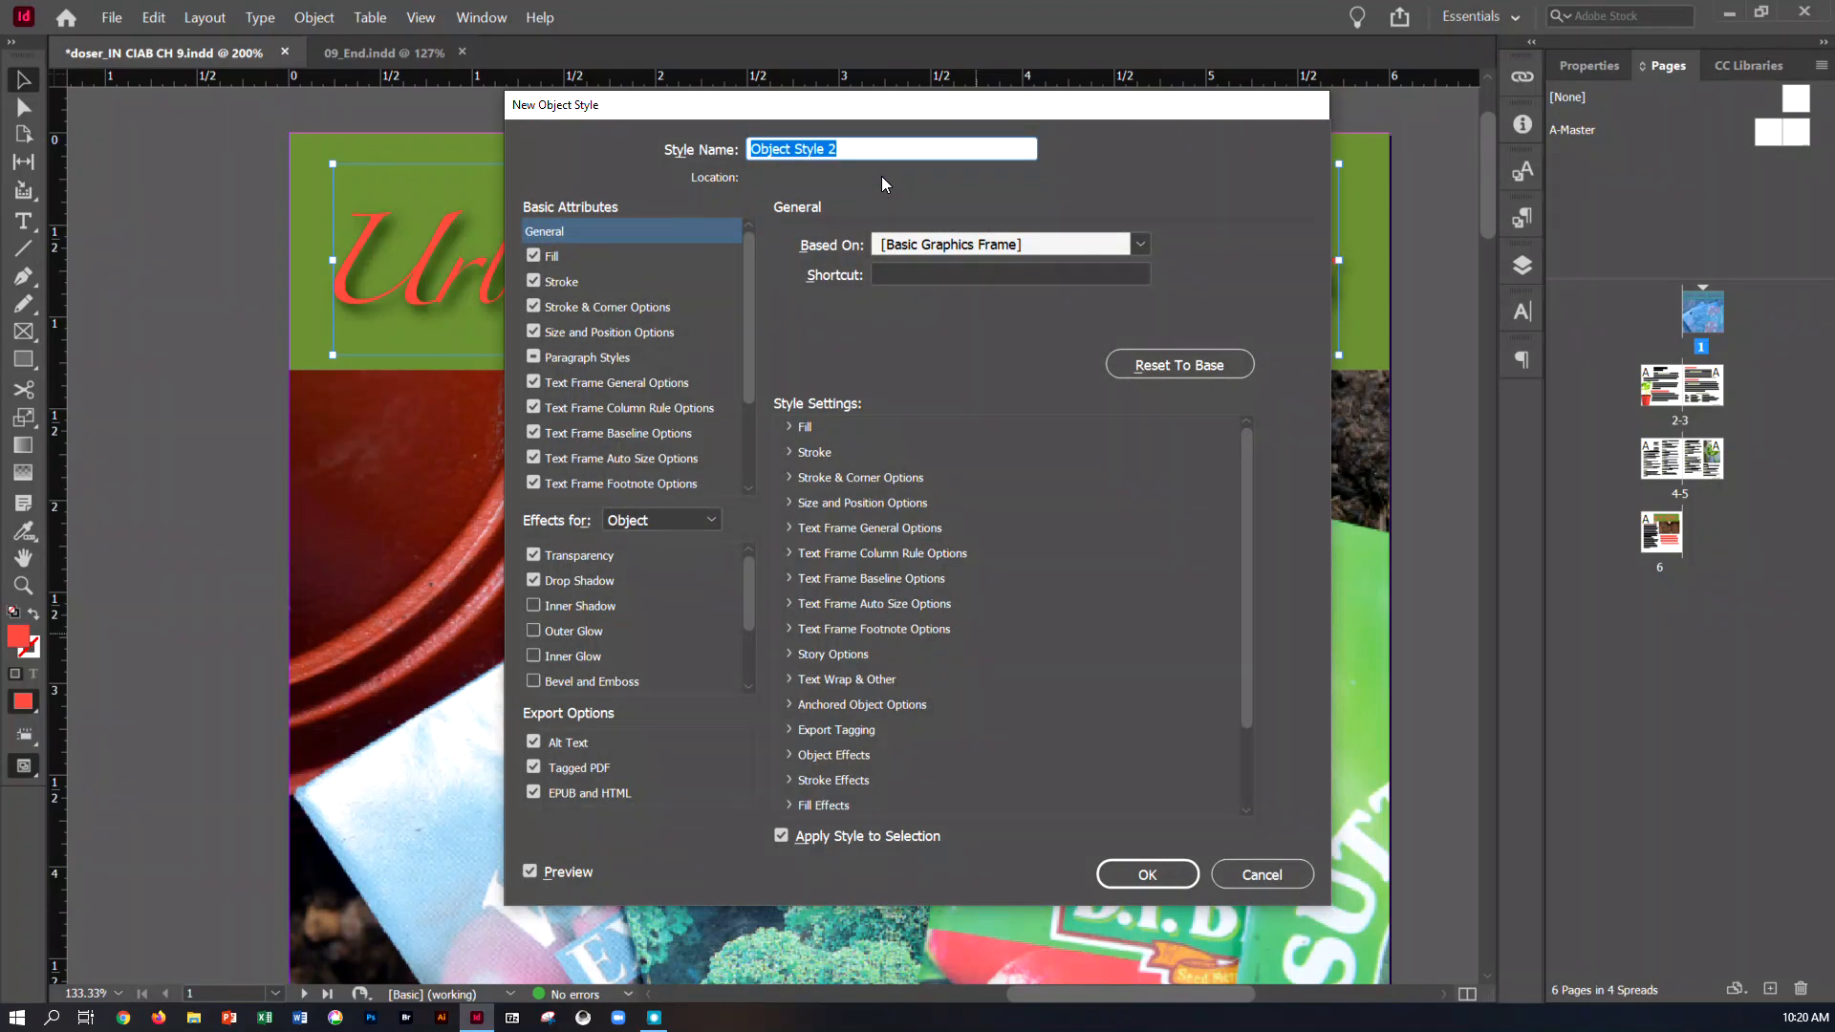
{"action": "type", "text": "Drop Shadow"}
{"action": "left_click", "coordinate": [1114, 874]}
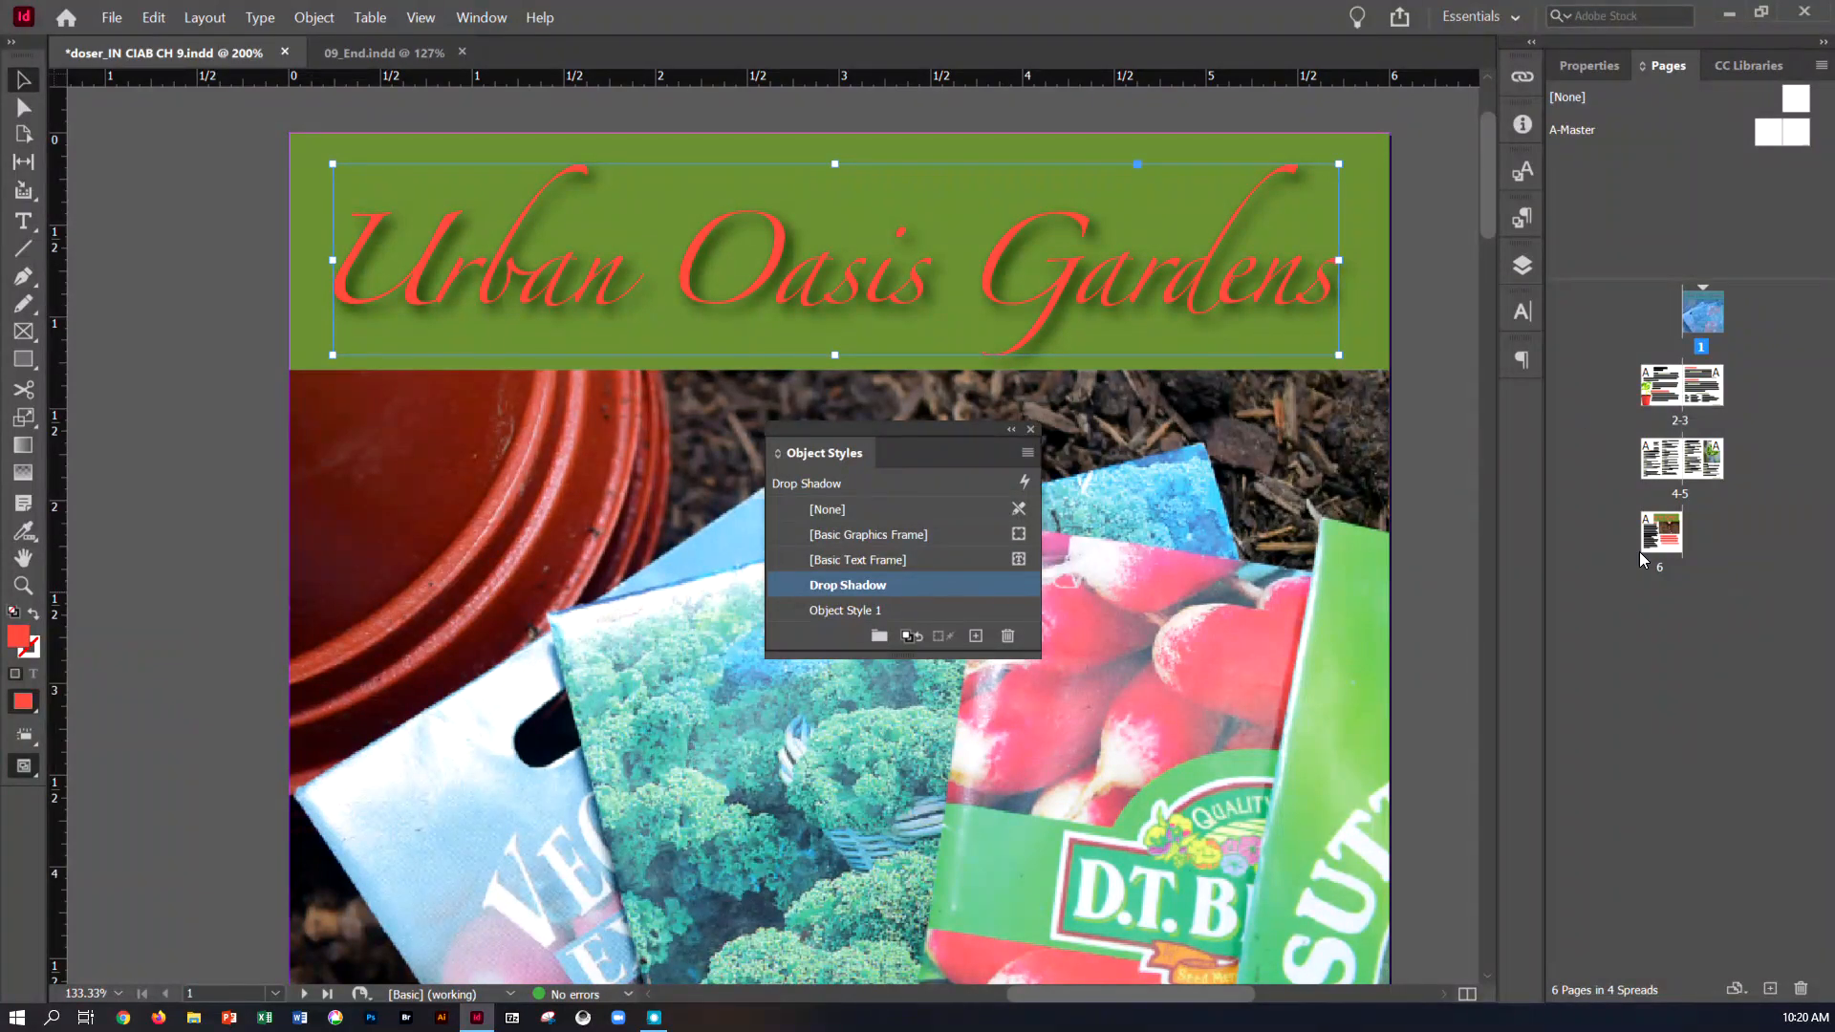
Apply the Drop Shadow object style to the How to Grow heading on page 6
{"action": "double_click", "coordinate": [1665, 541]}
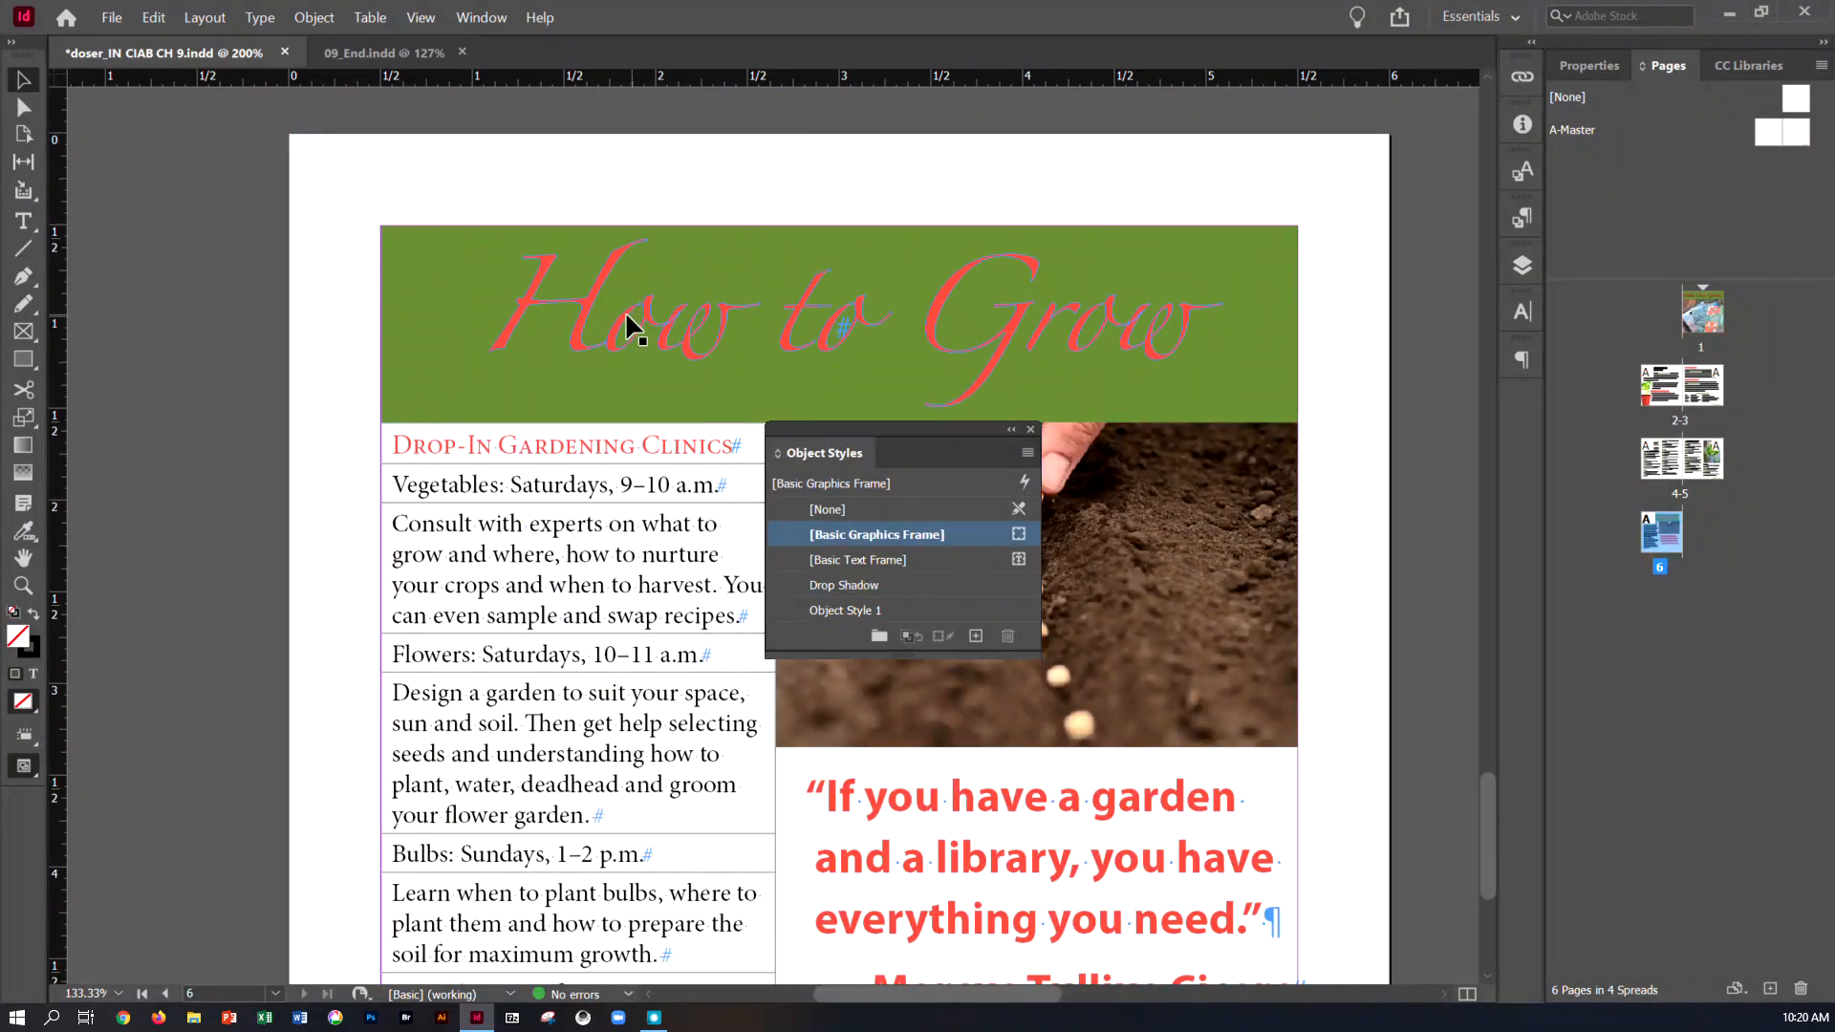
{"action": "left_click", "coordinate": [609, 329]}
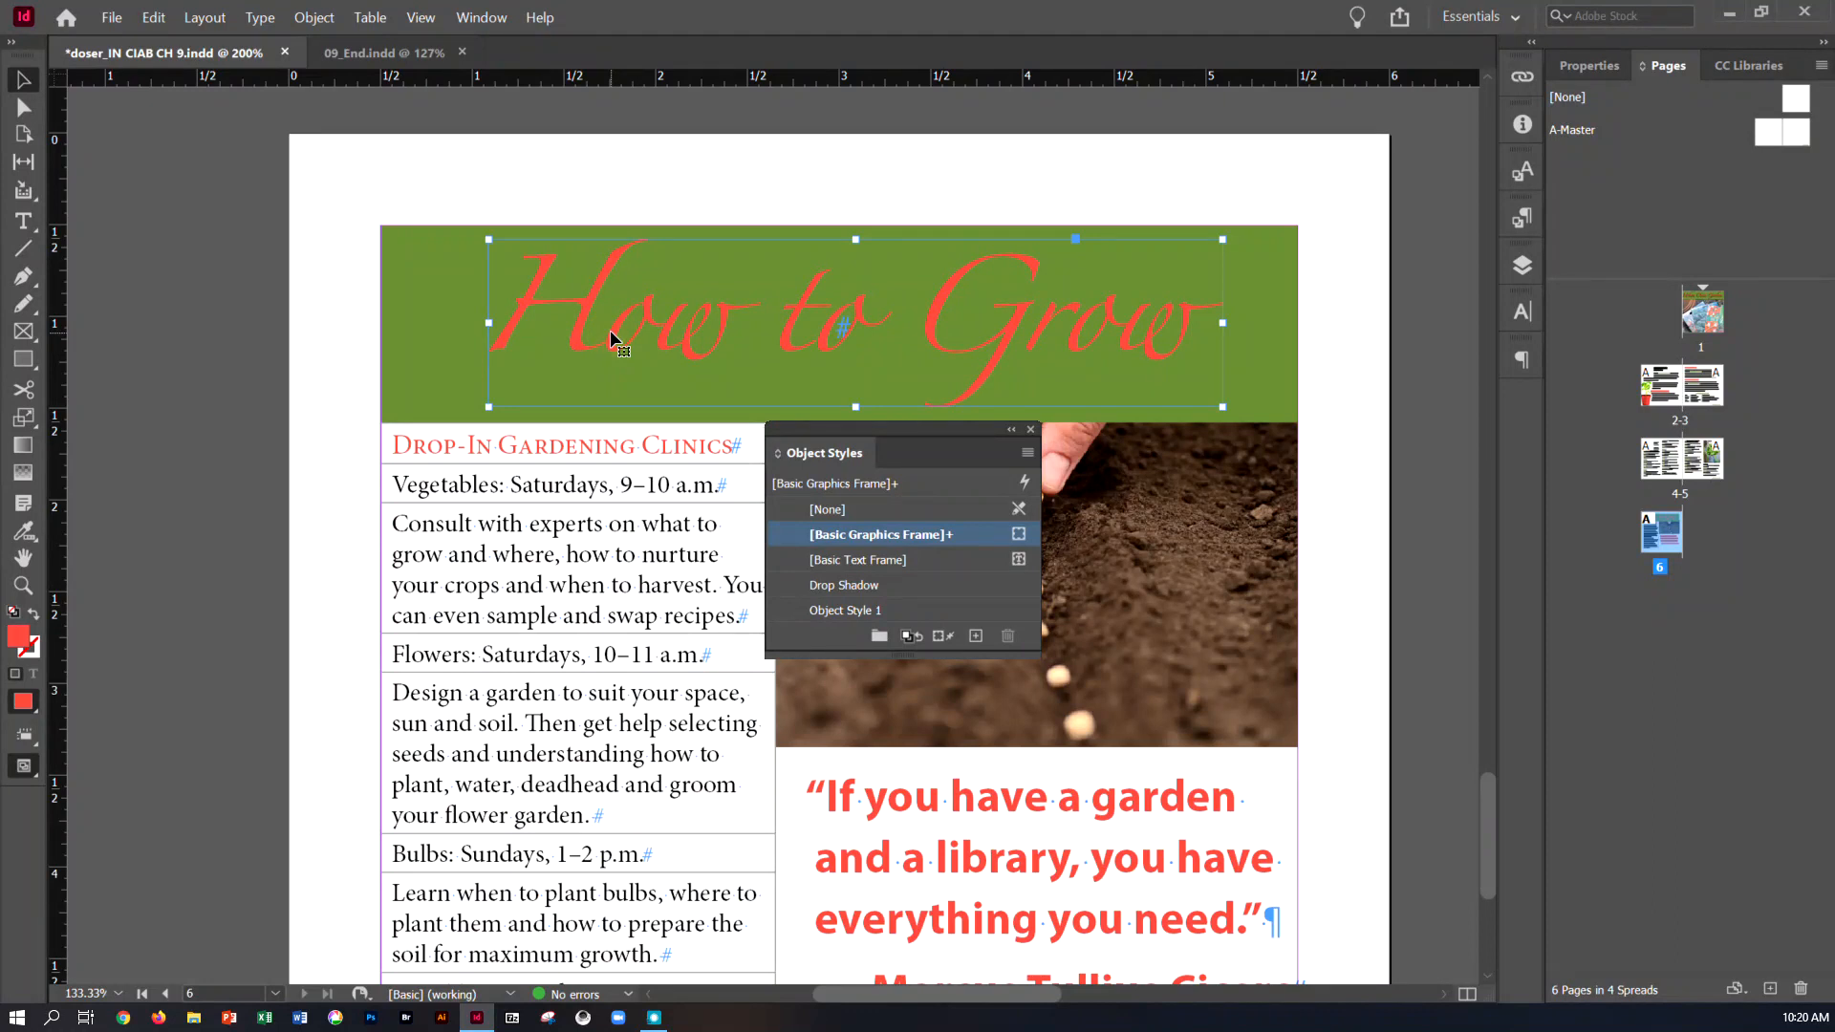
{"action": "left_click", "coordinate": [812, 582]}
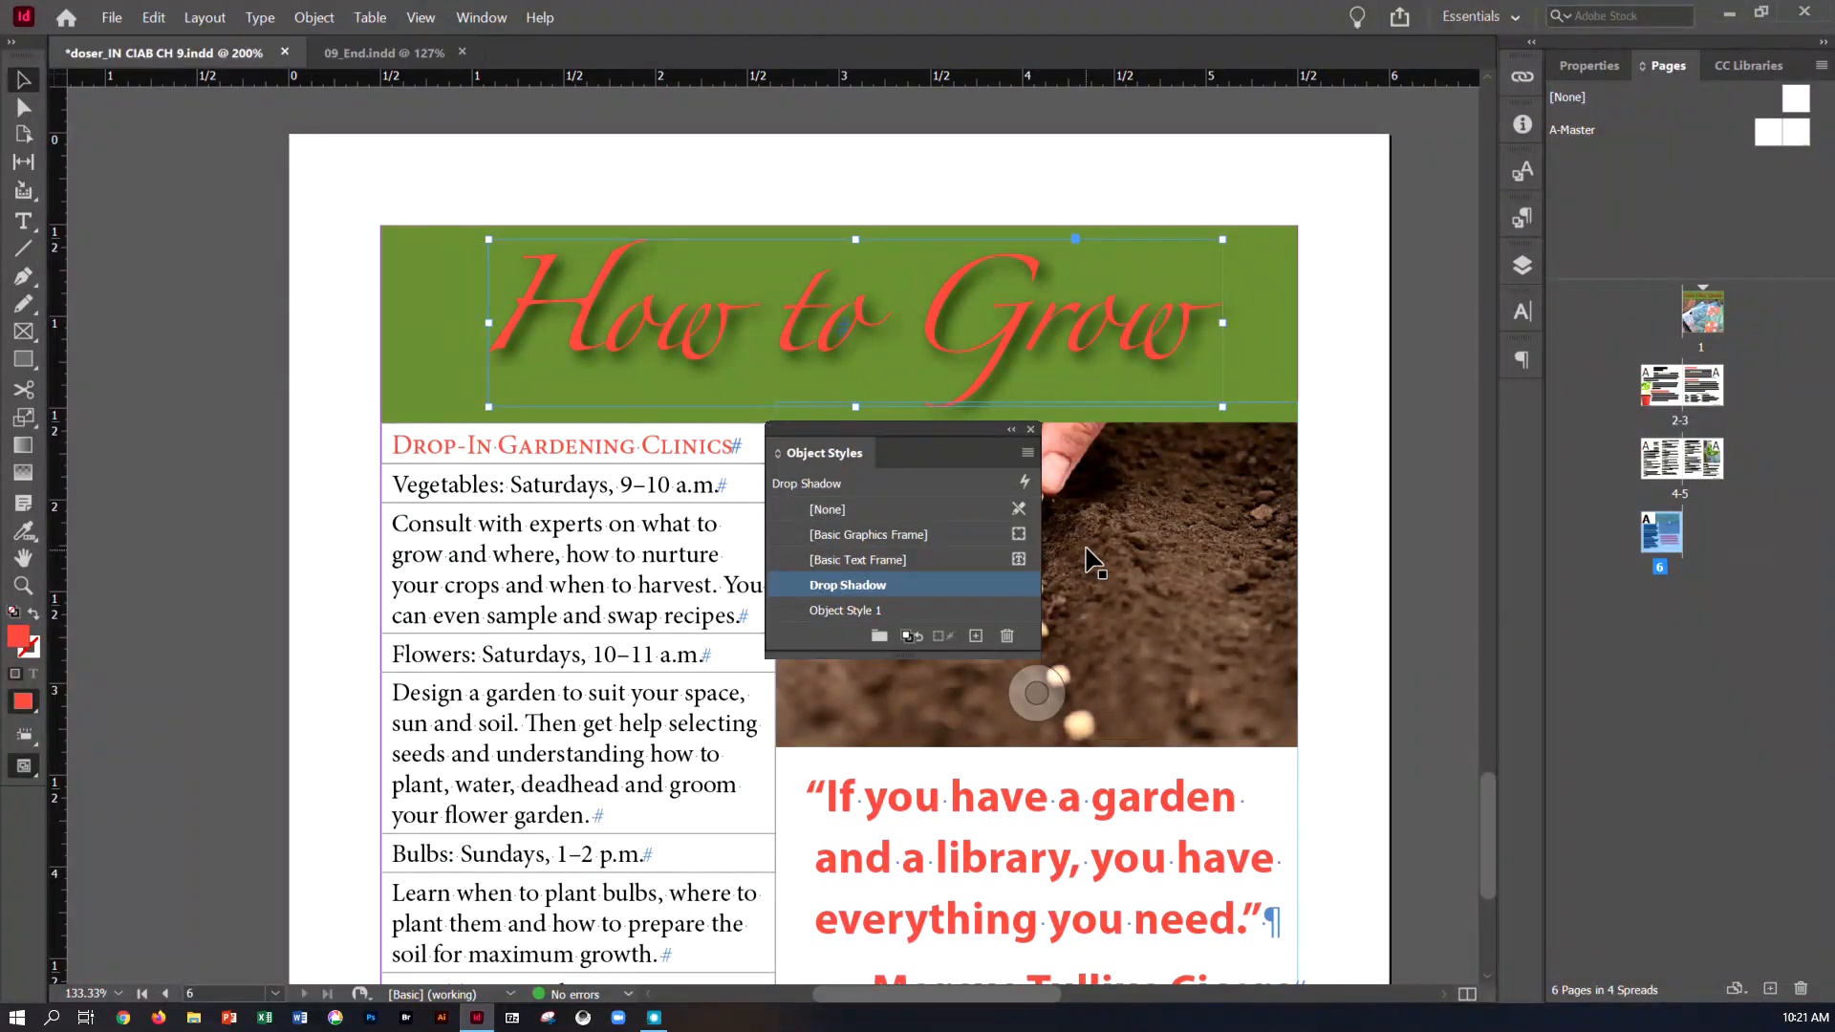
Go to the Fabulous Flower Tips table on page 3 and close the object styles
{"action": "double_click", "coordinate": [1674, 406]}
{"action": "scroll", "coordinate": [1267, 562], "scroll_direction": "down", "scroll_amount": 3}
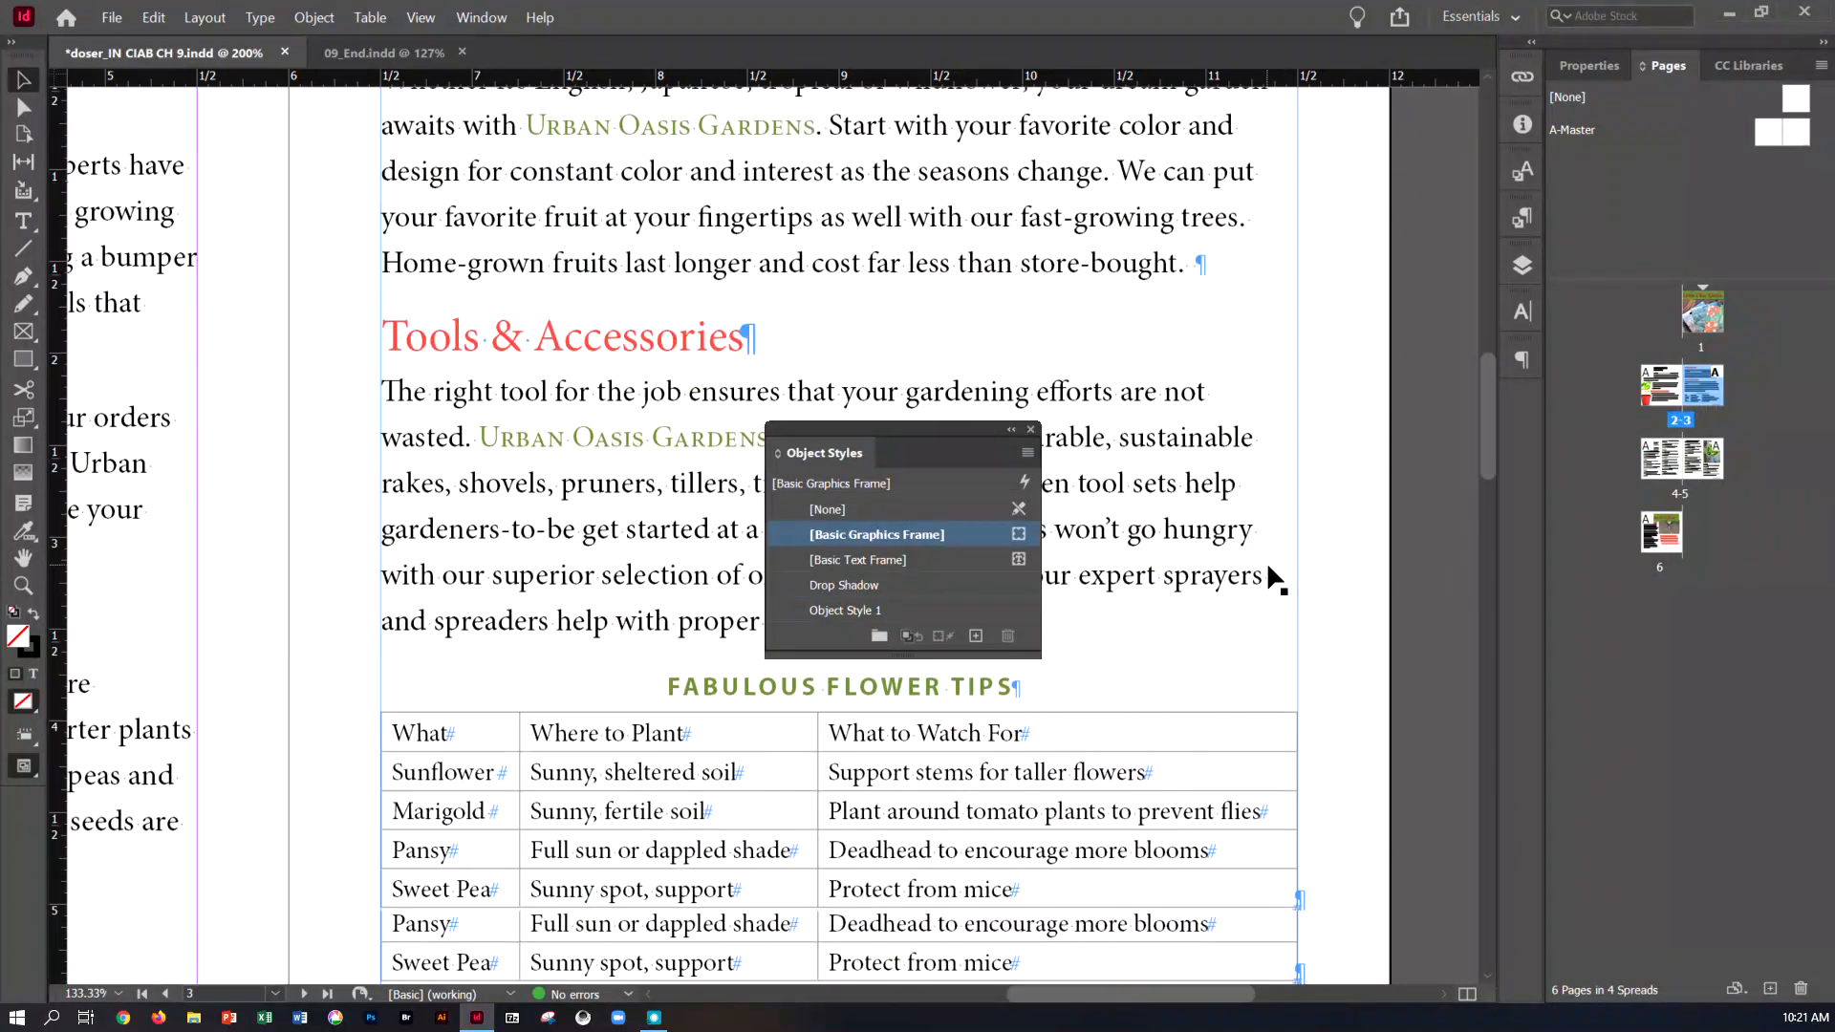
{"action": "left_click", "coordinate": [1030, 429]}
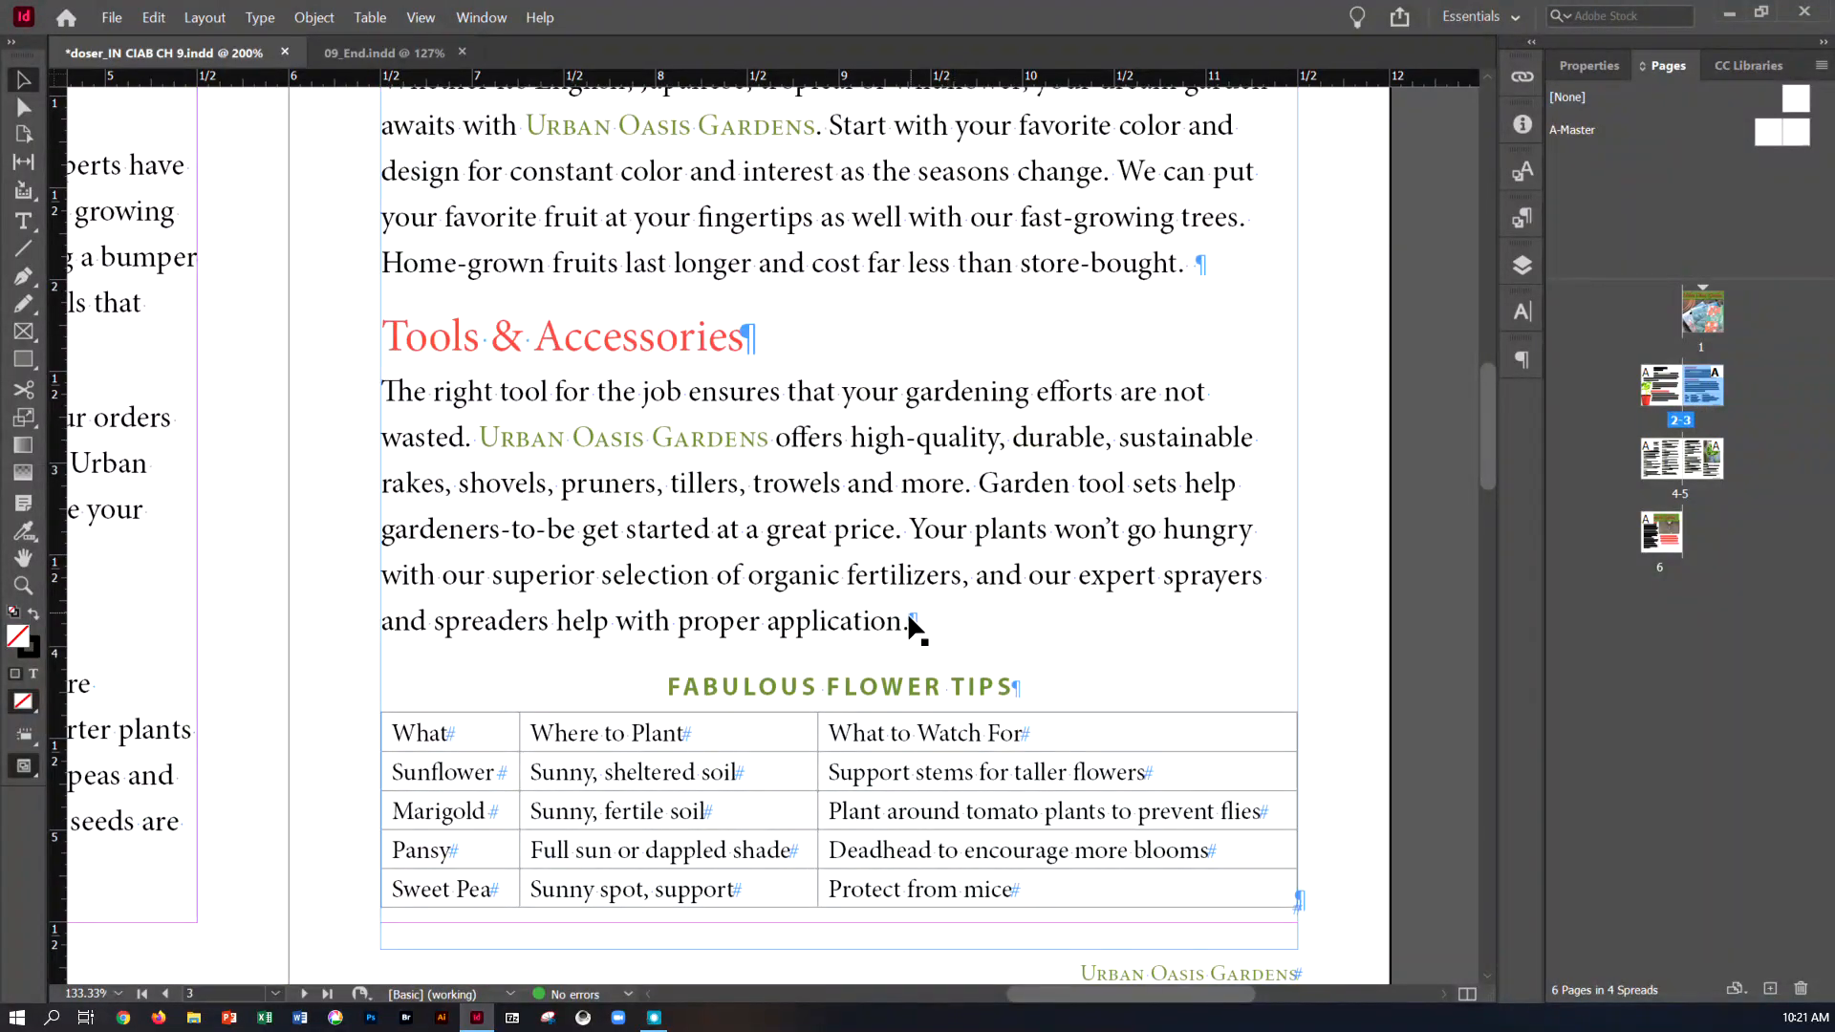
{"action": "scroll", "coordinate": [911, 623], "scroll_direction": "down", "scroll_amount": 1}
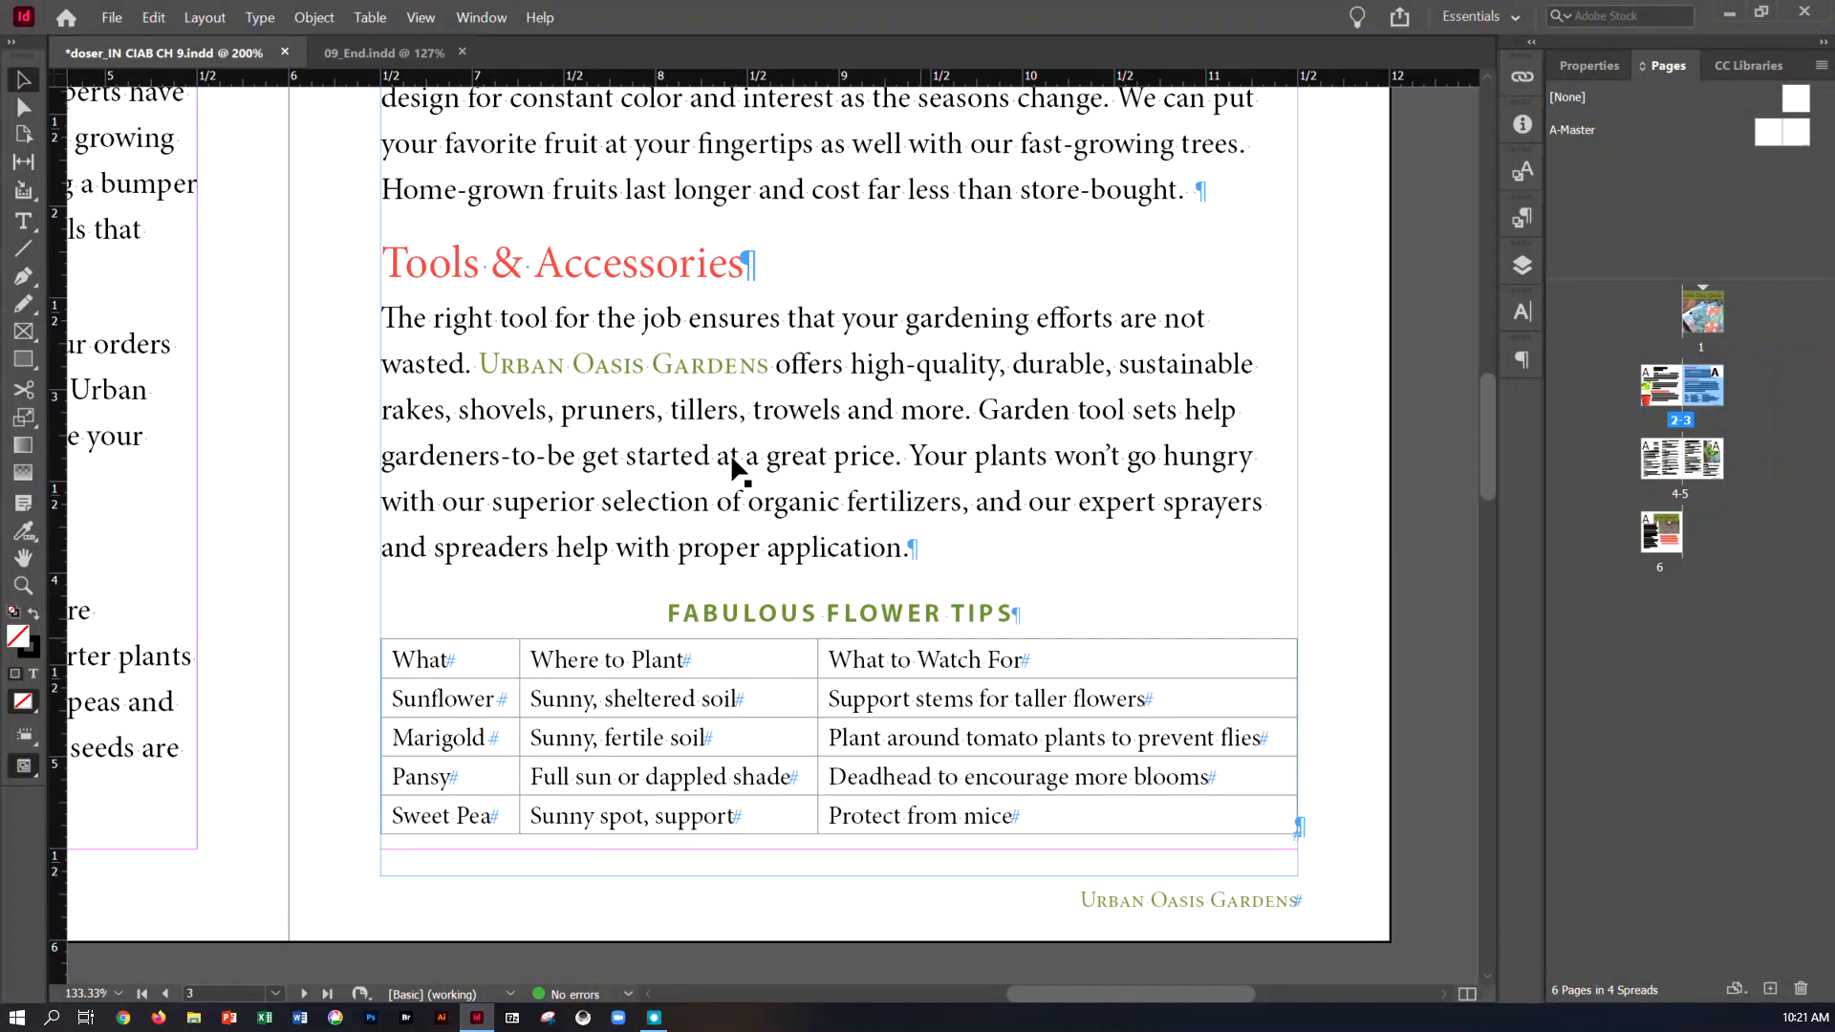
Fill the header row of the Fabulous Flower Tips table with Green-Brightest at 100% tint
{"action": "left_click", "coordinate": [23, 221]}
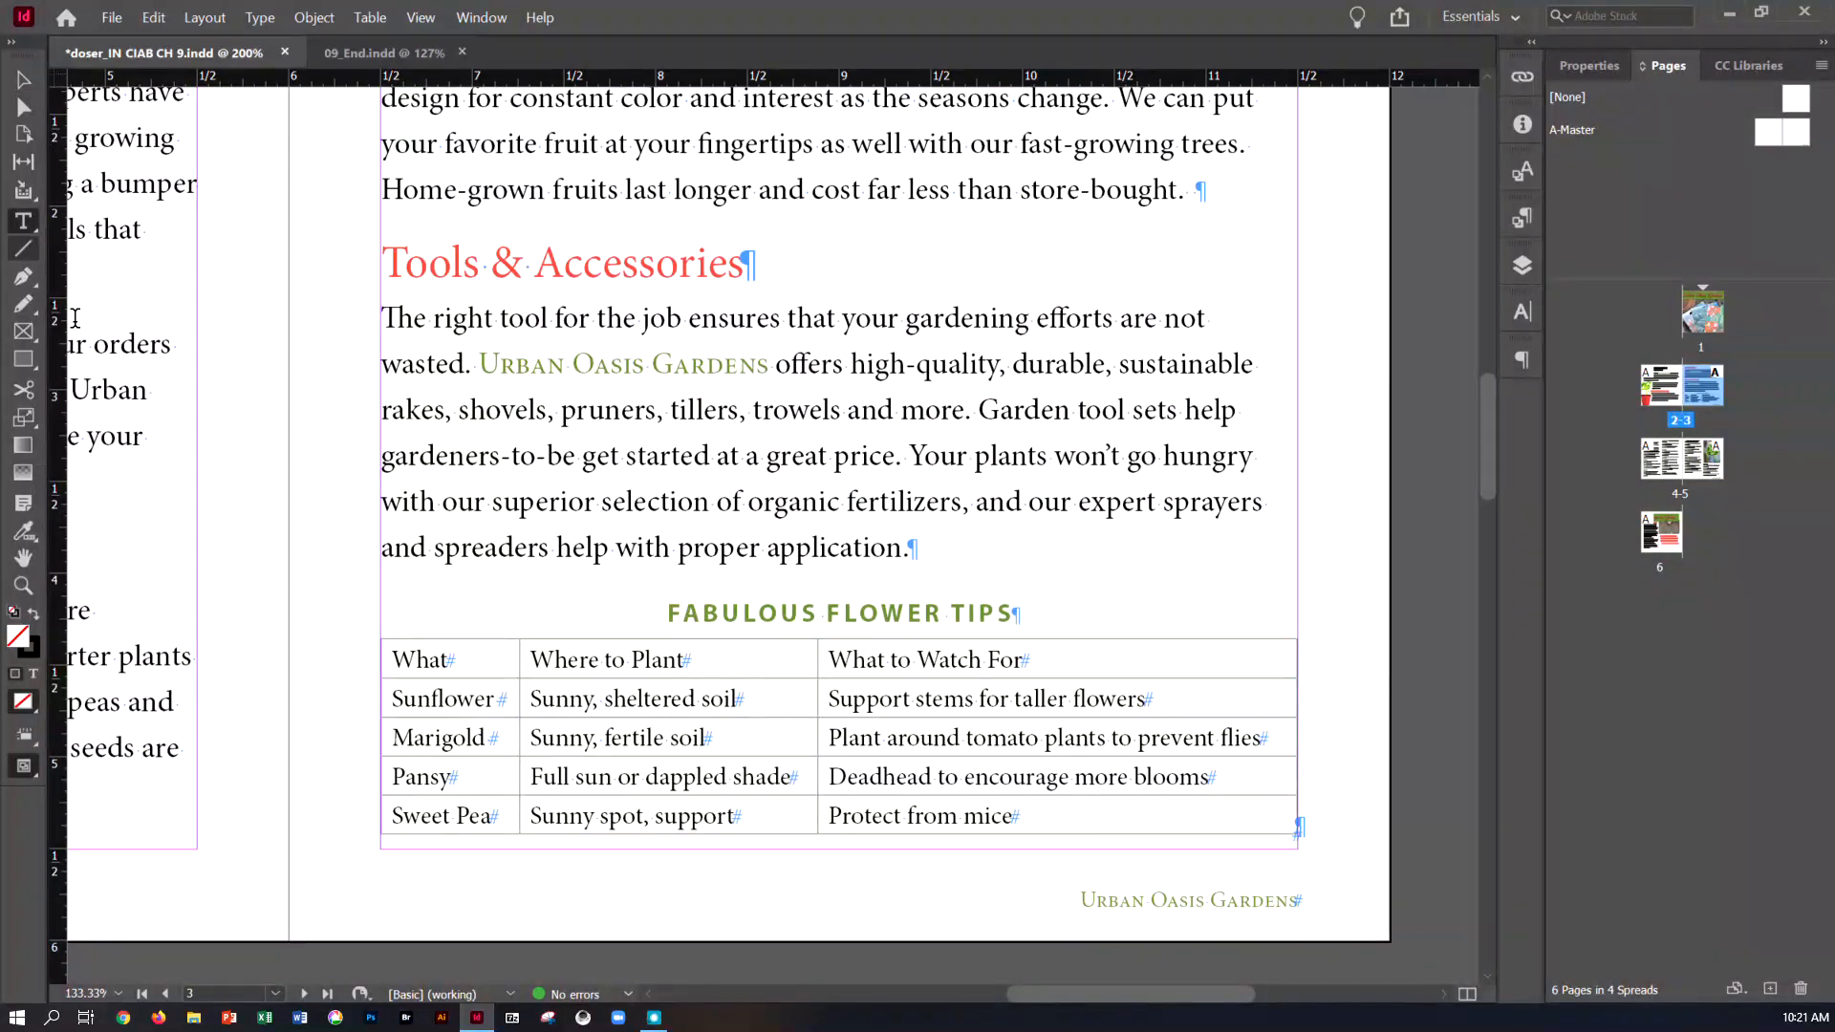
{"action": "left_click", "coordinate": [369, 663]}
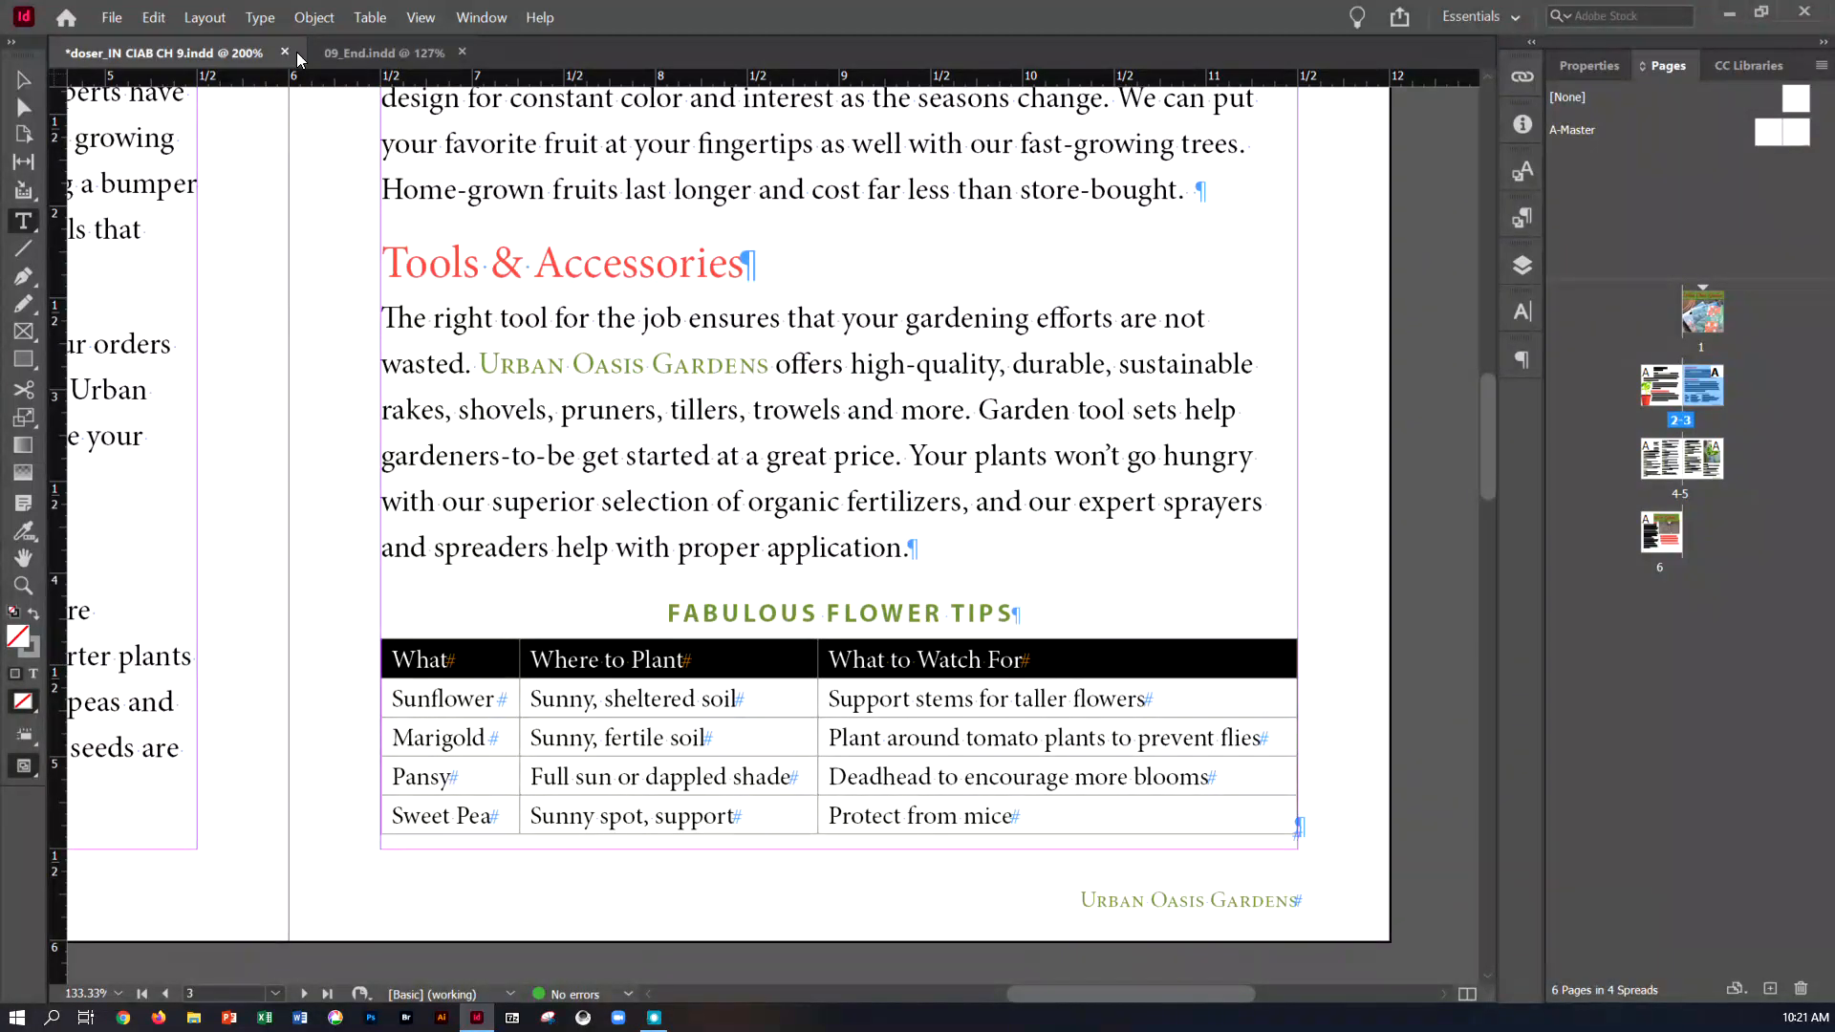
{"action": "left_click", "coordinate": [365, 19]}
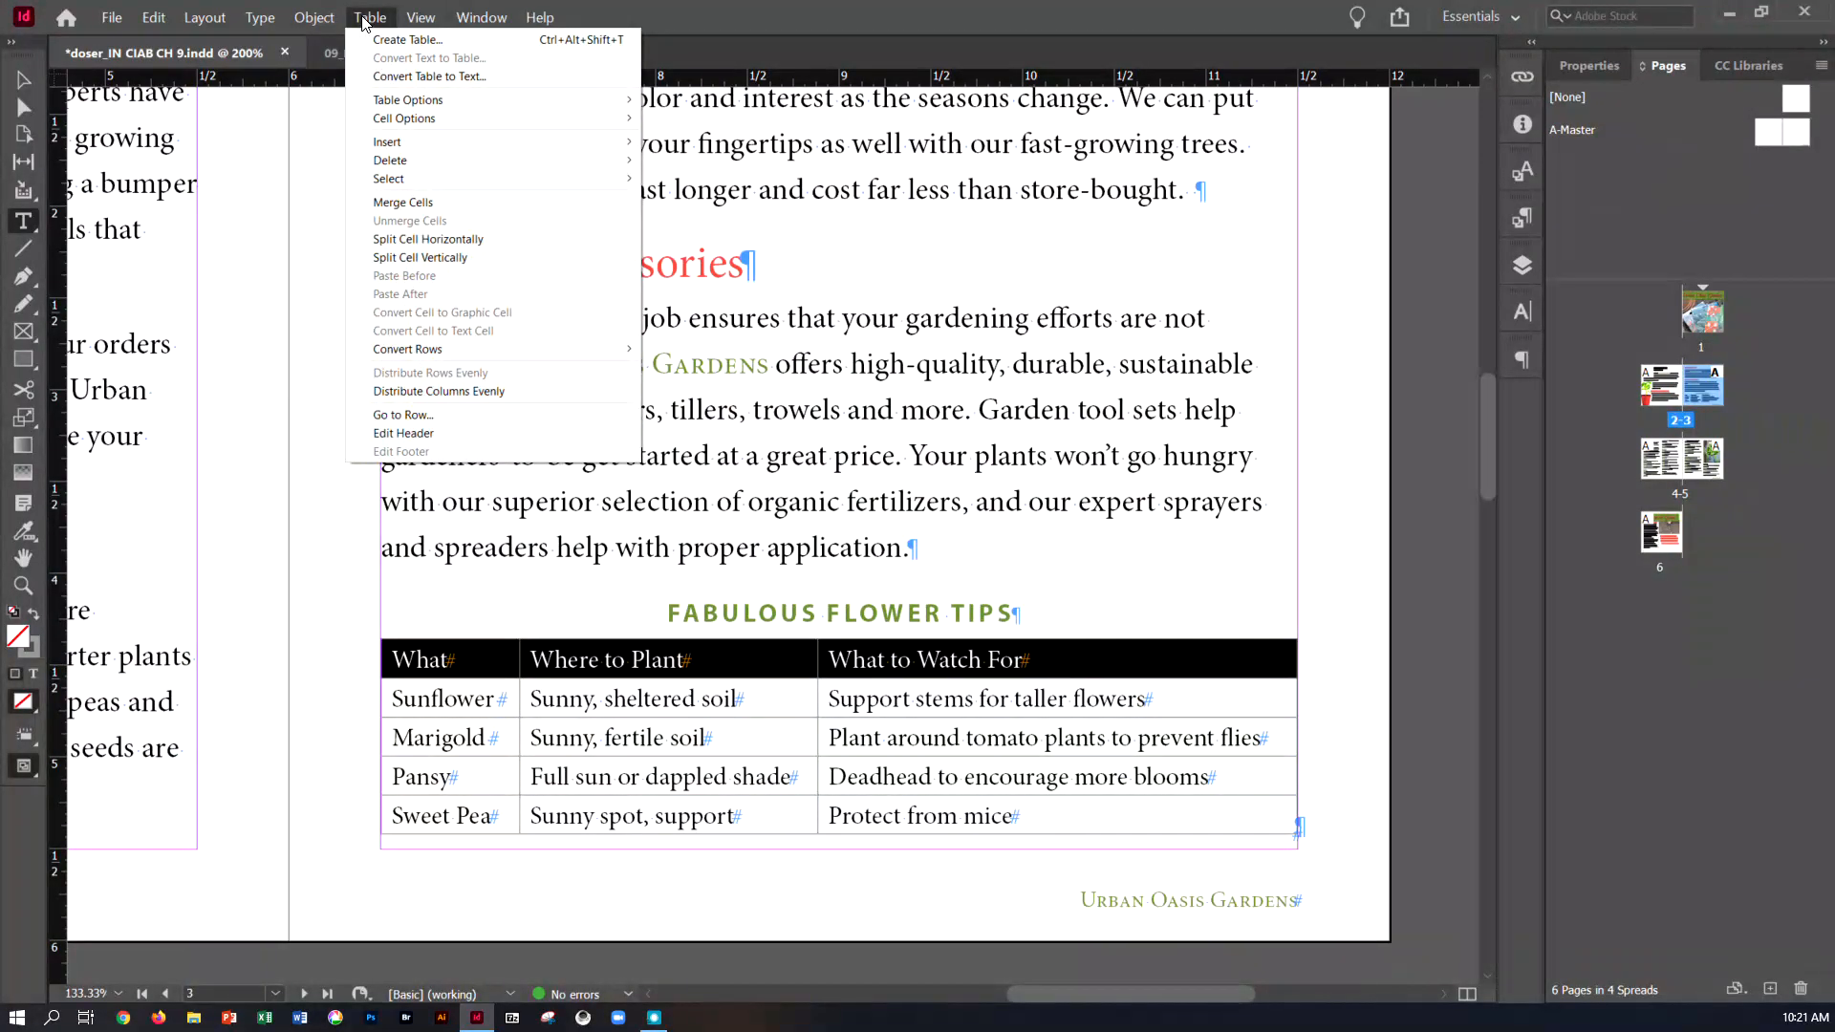
{"action": "mouse_move", "coordinate": [407, 118]}
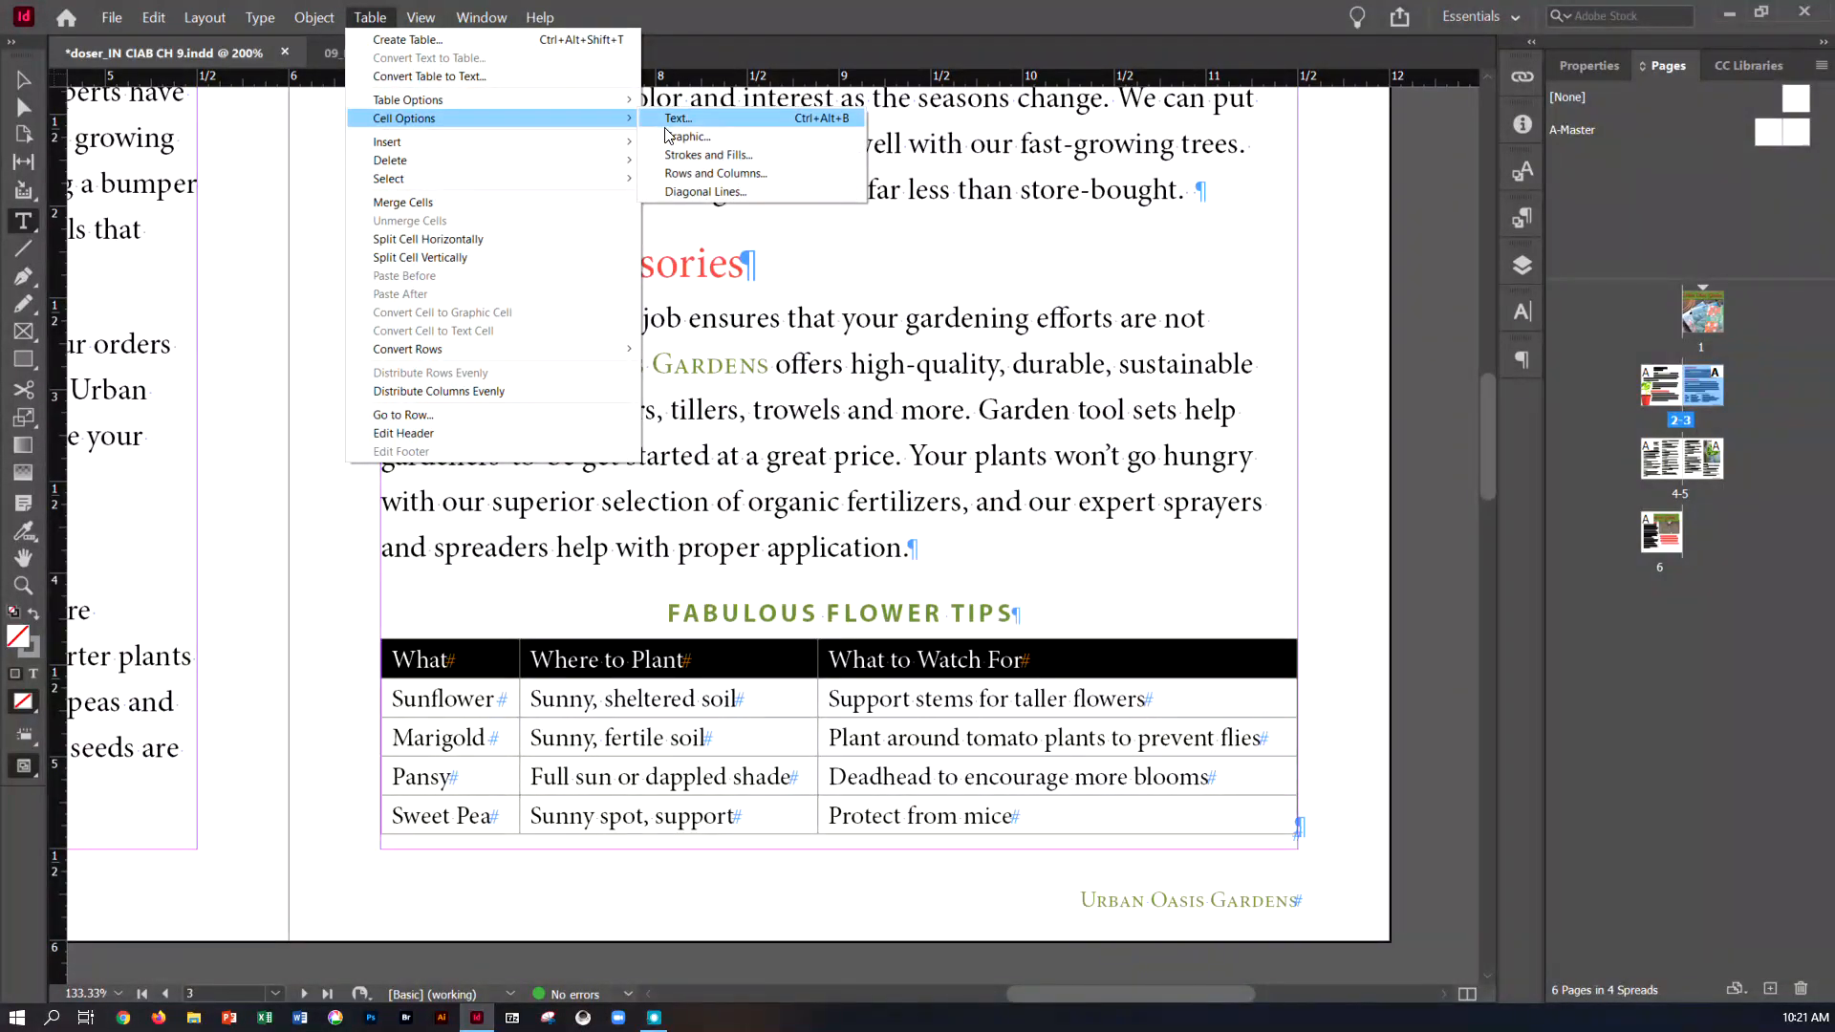
{"action": "left_click", "coordinate": [704, 155]}
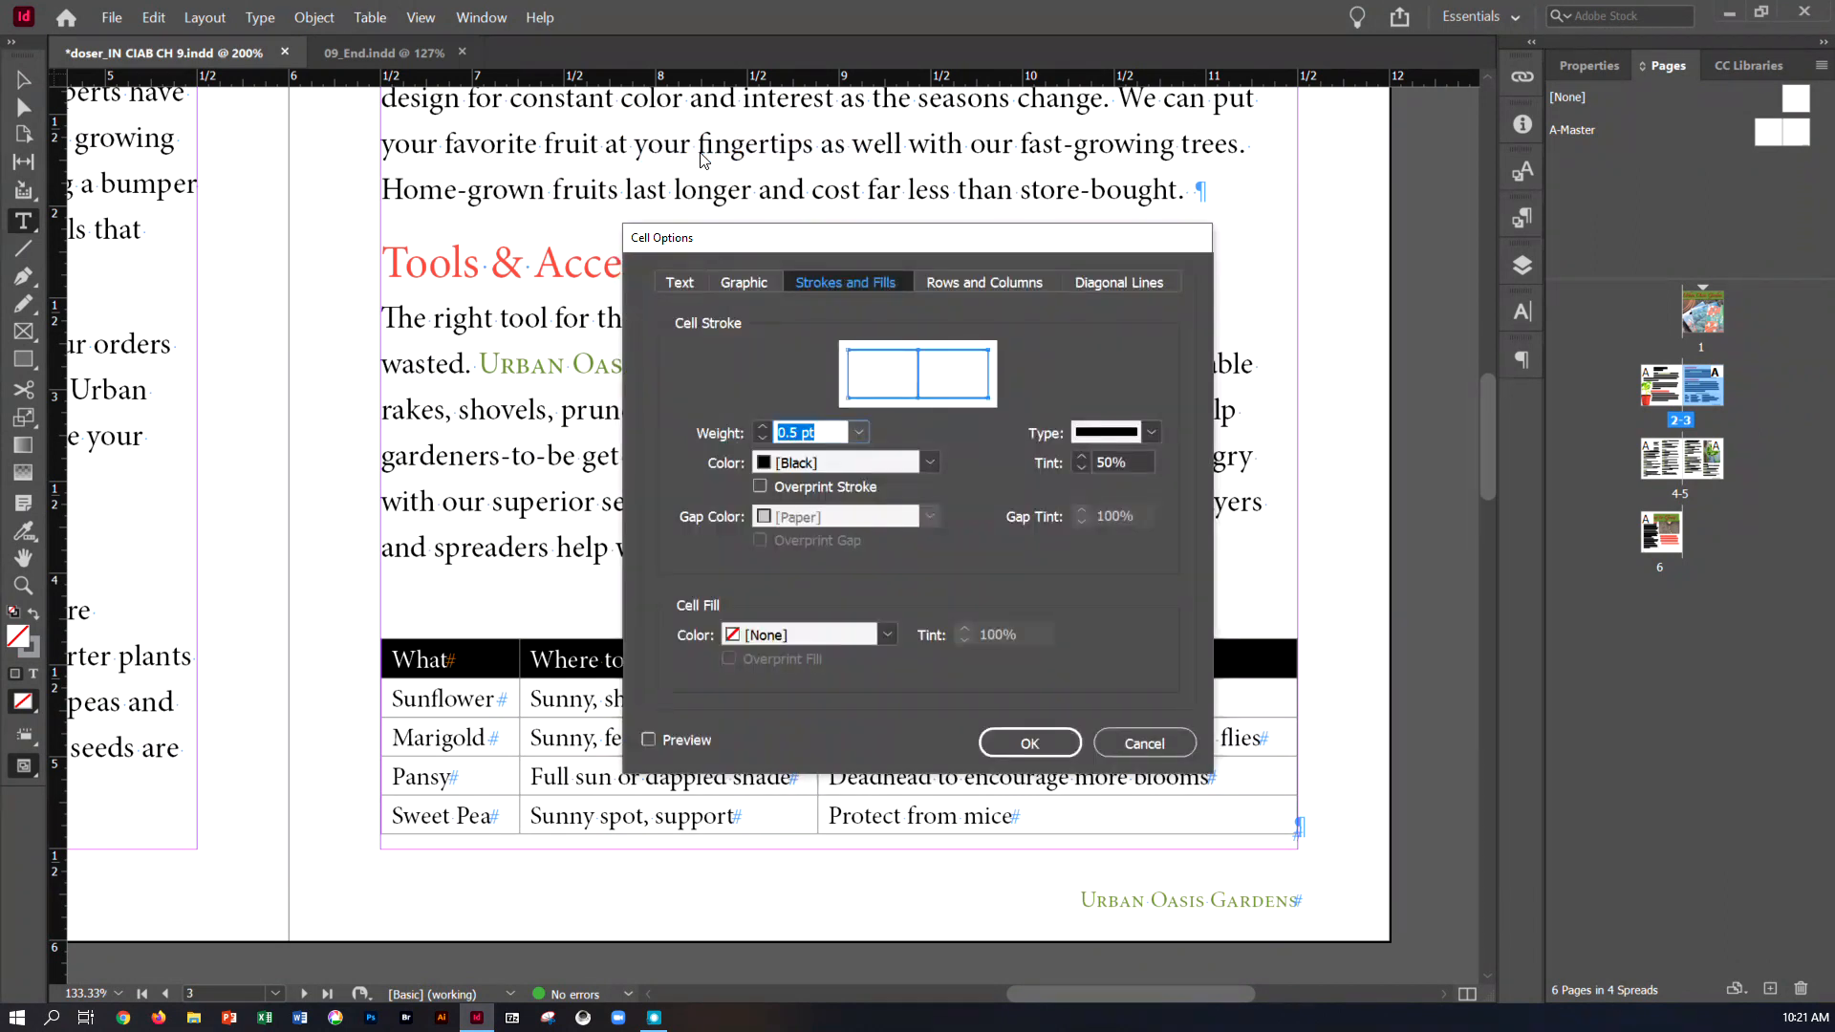
{"action": "left_click_drag", "start_coordinate": [837, 239], "coordinate": [1224, 254]}
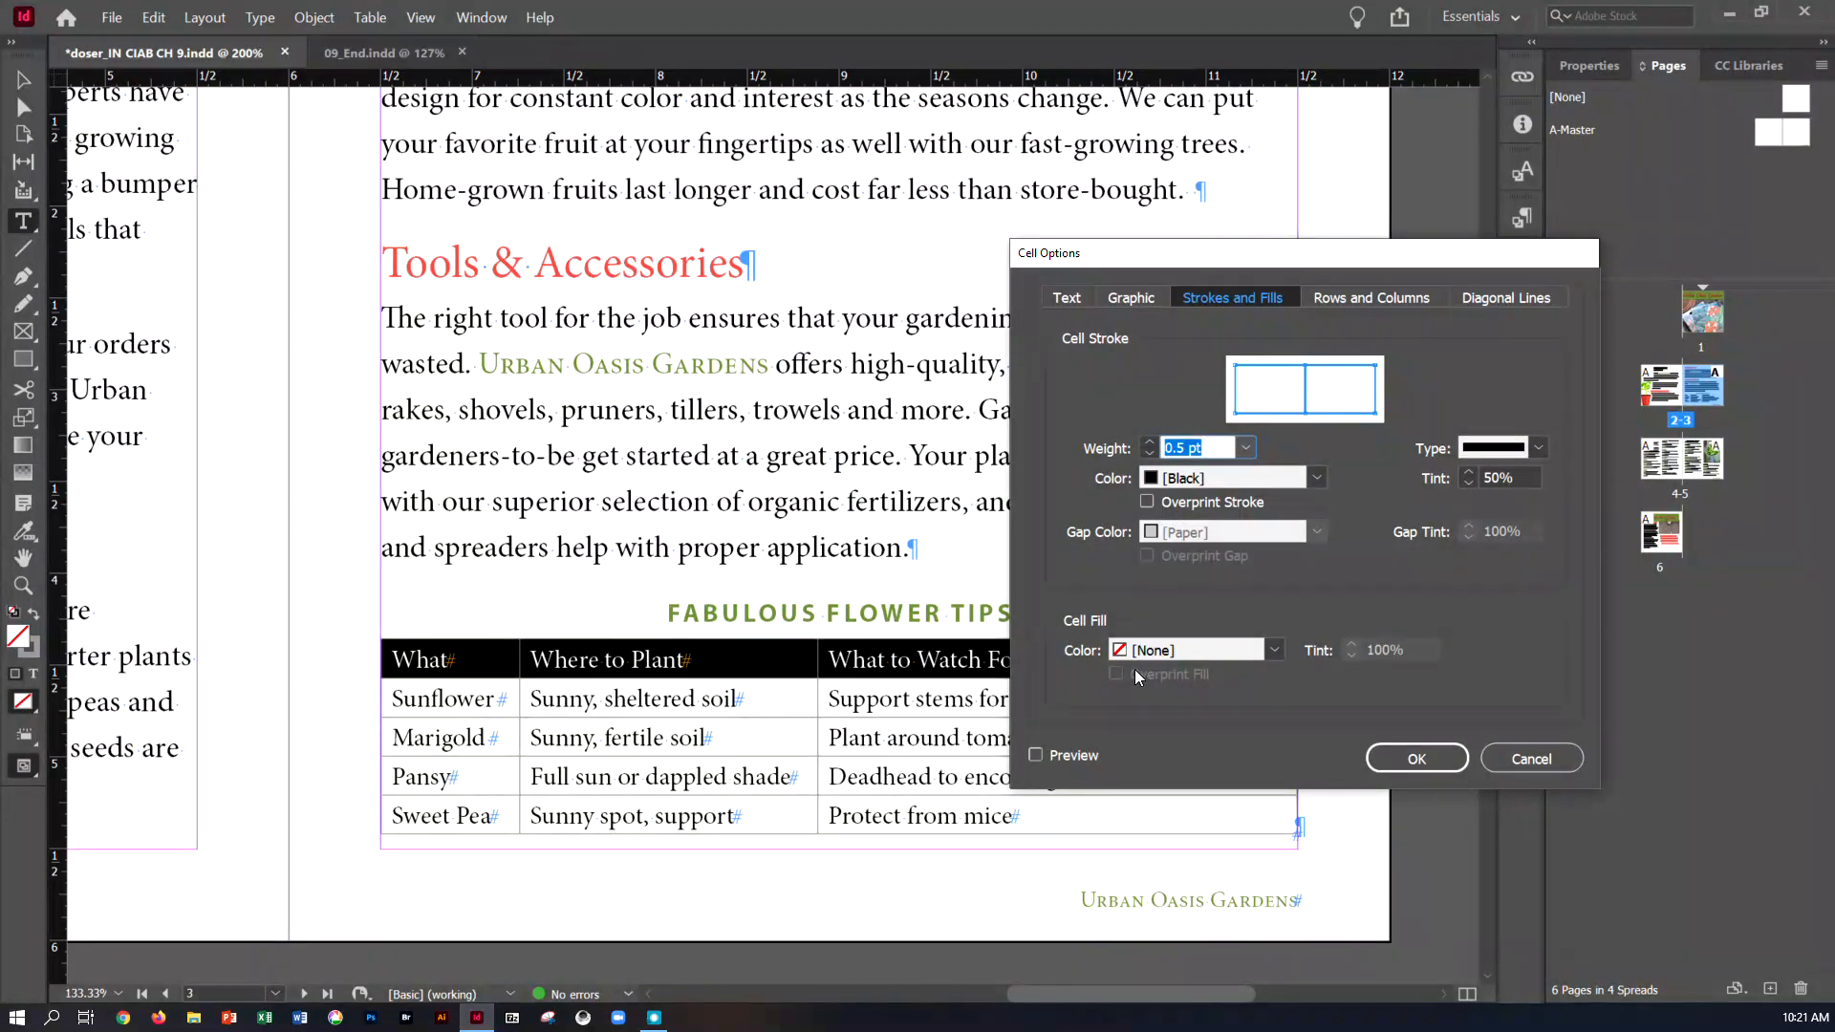
{"action": "left_click", "coordinate": [1267, 650]}
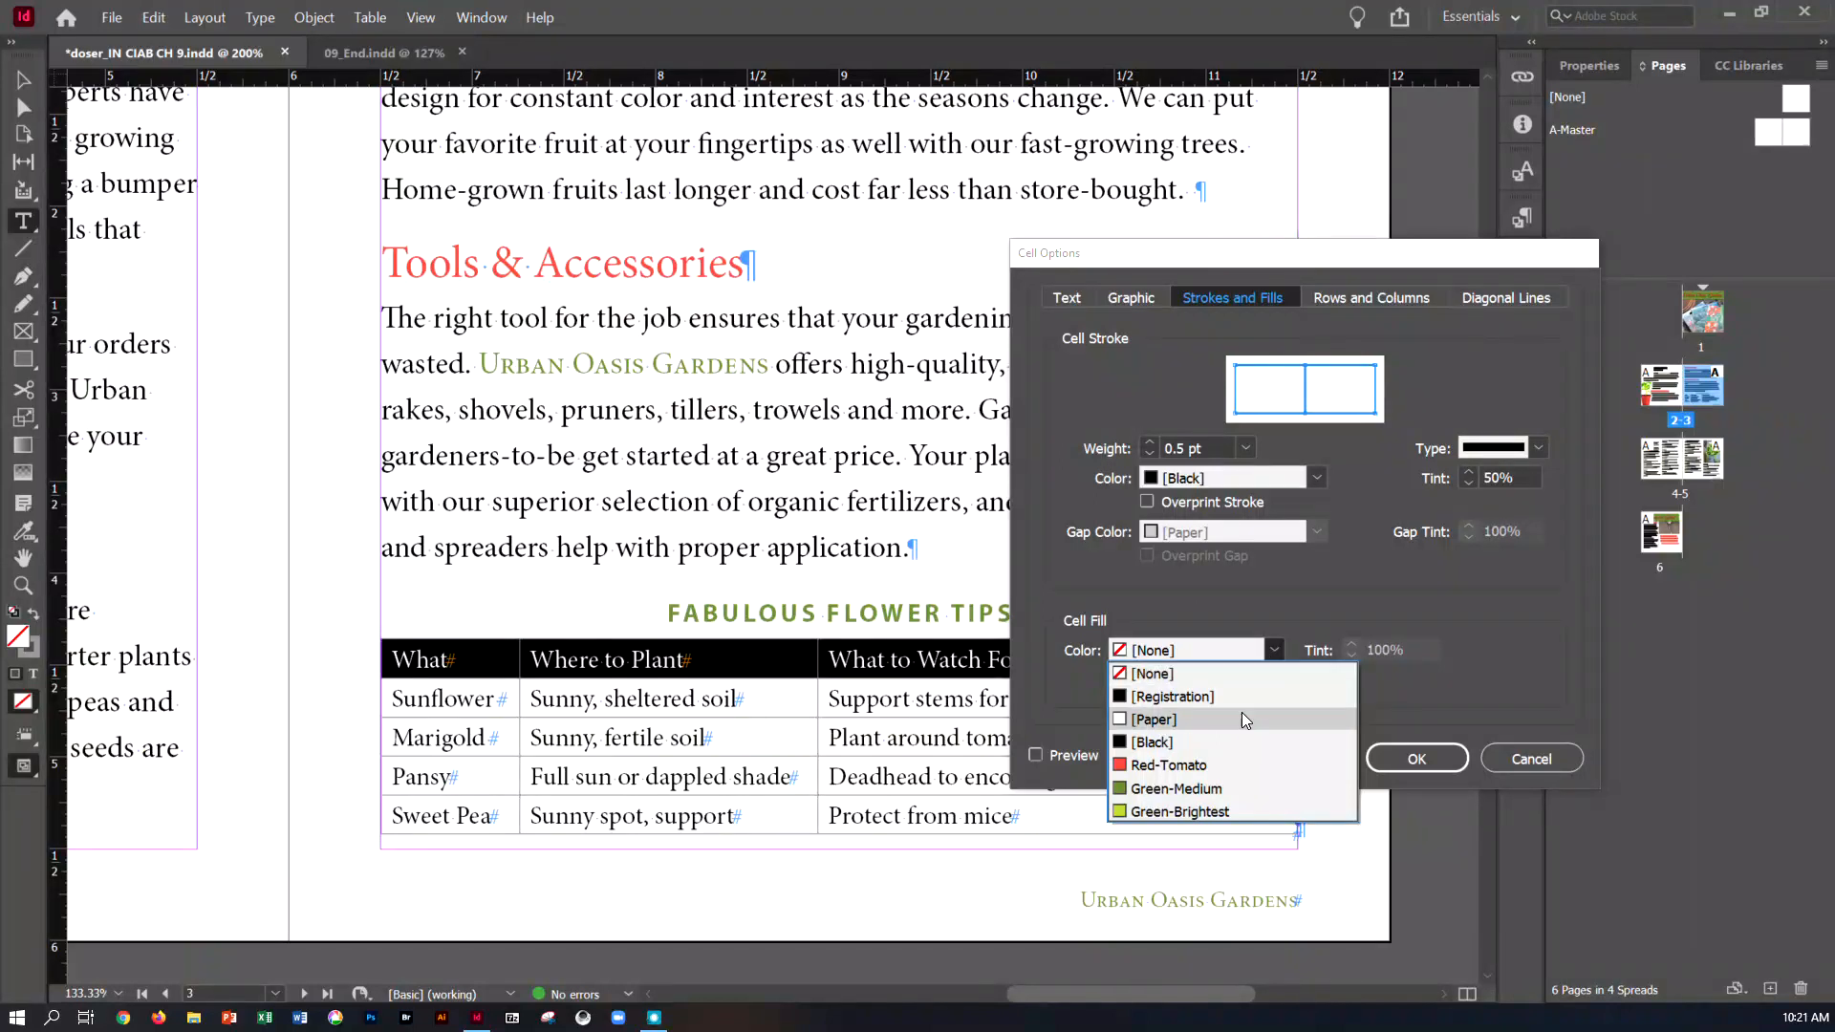
{"action": "left_click", "coordinate": [1223, 808]}
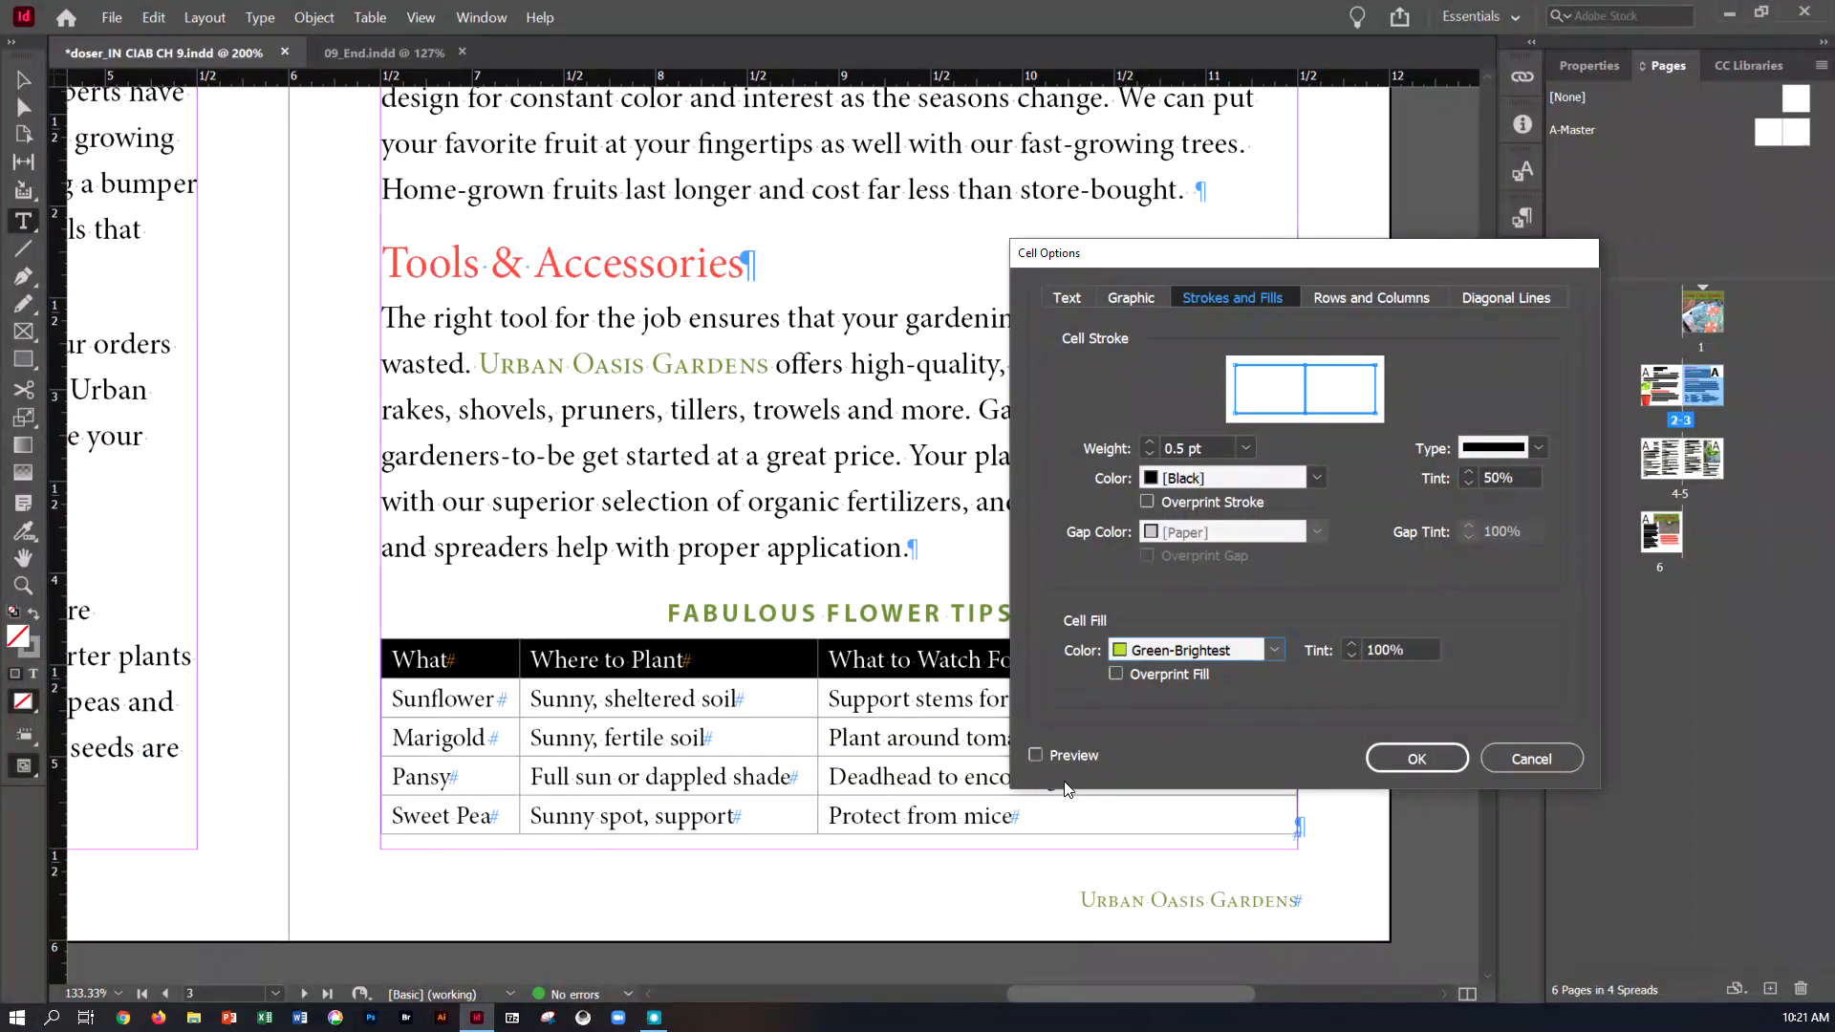
{"action": "left_click", "coordinate": [1034, 755]}
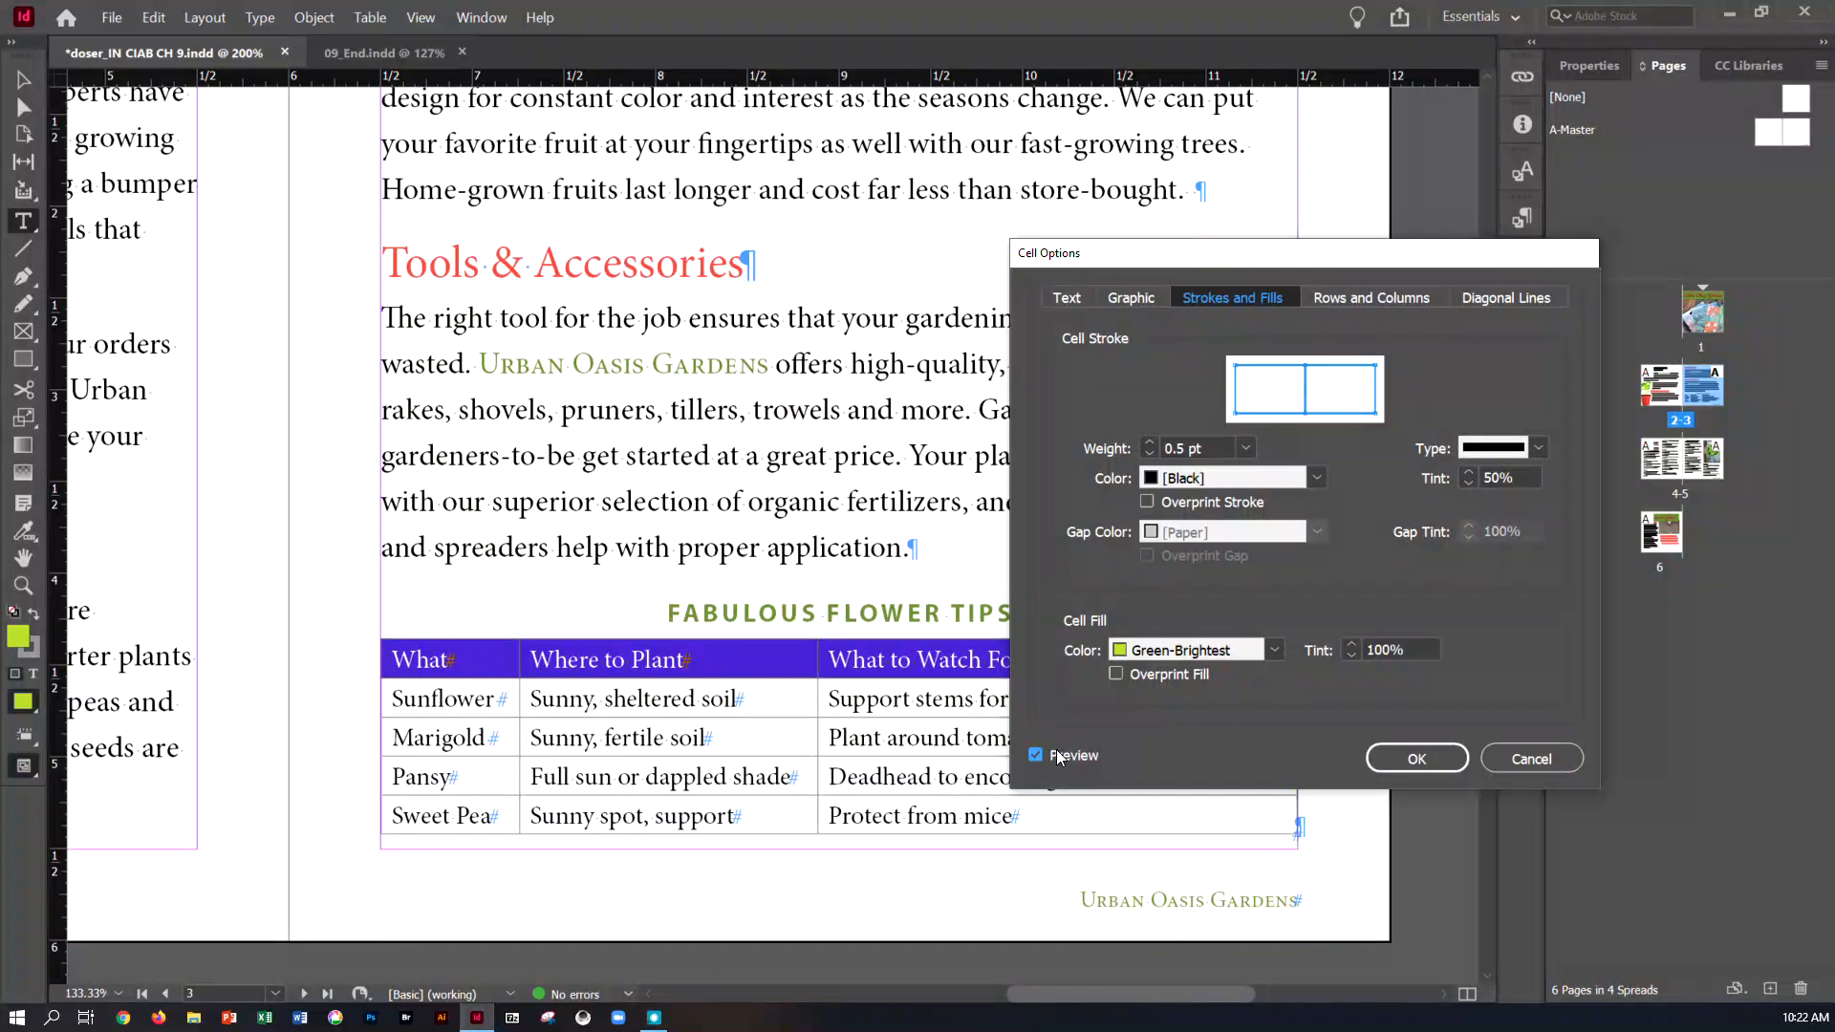
{"action": "left_click", "coordinate": [1413, 765]}
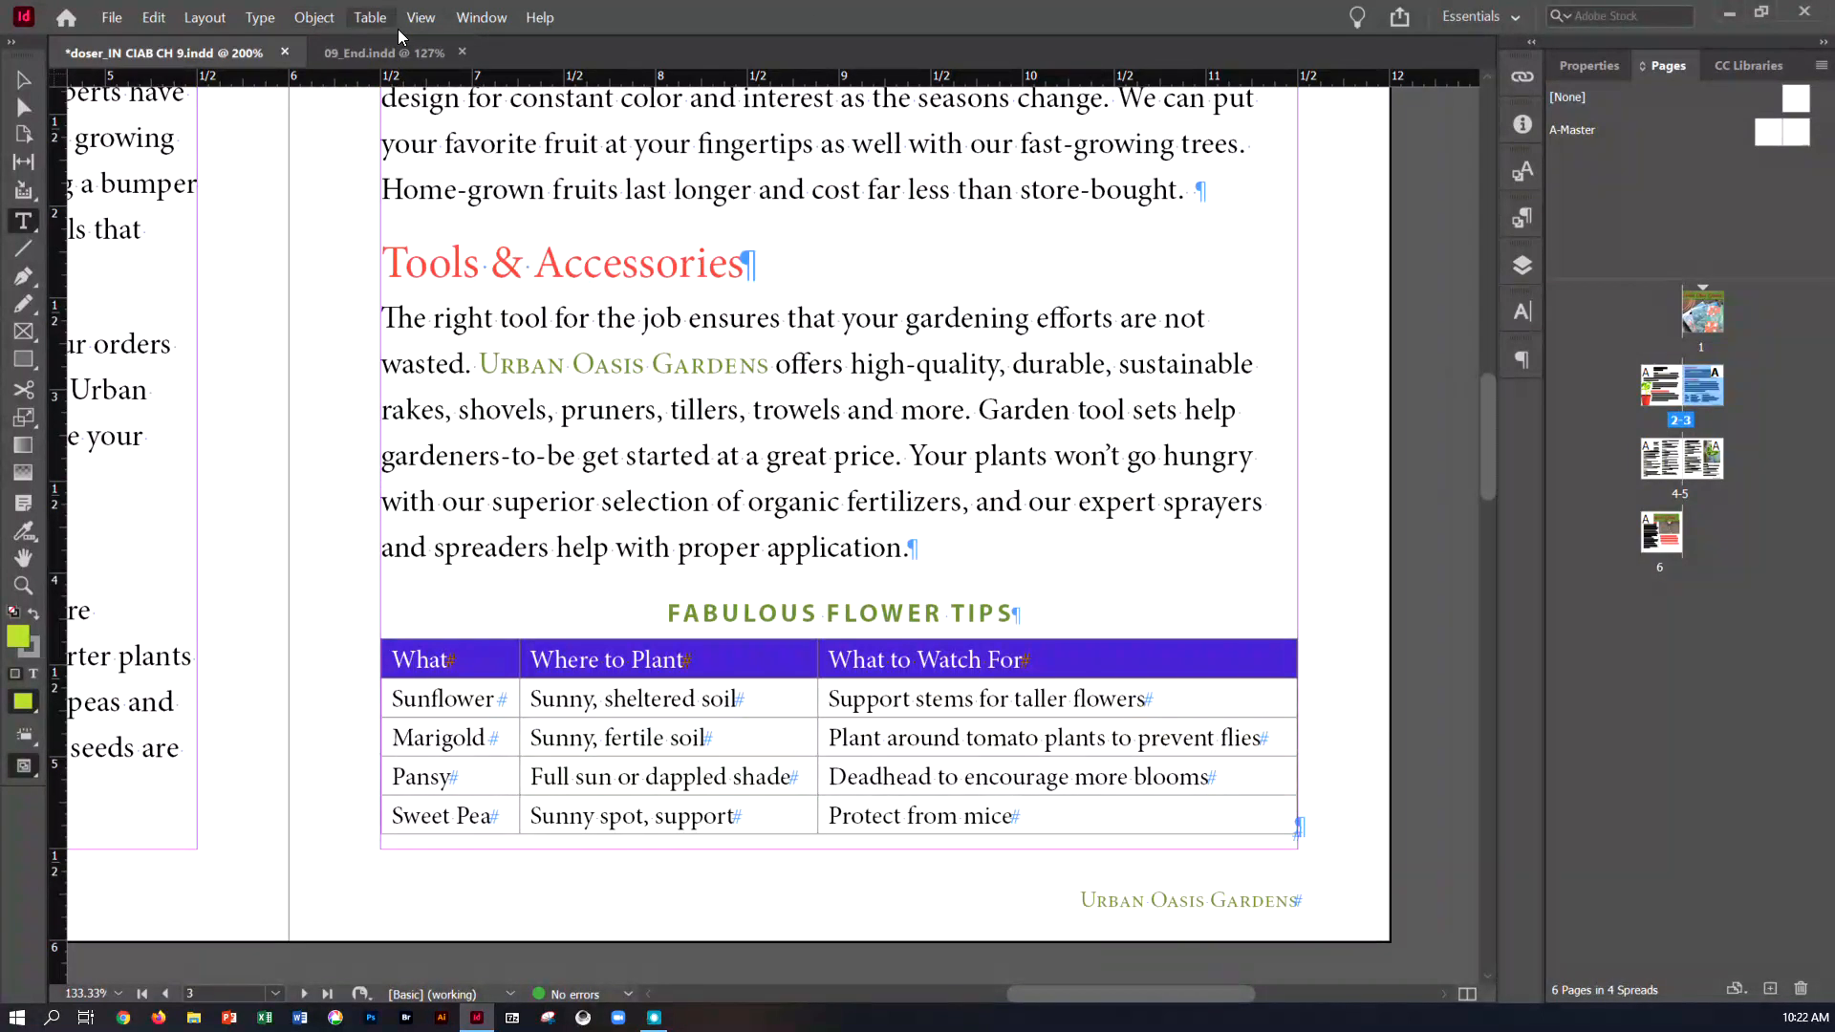
Create a cell style named Table Head from the header row, using paragraph style Head 4 and based on [None], and apply it to the row
{"action": "left_click", "coordinate": [478, 19]}
{"action": "mouse_move", "coordinate": [548, 431]}
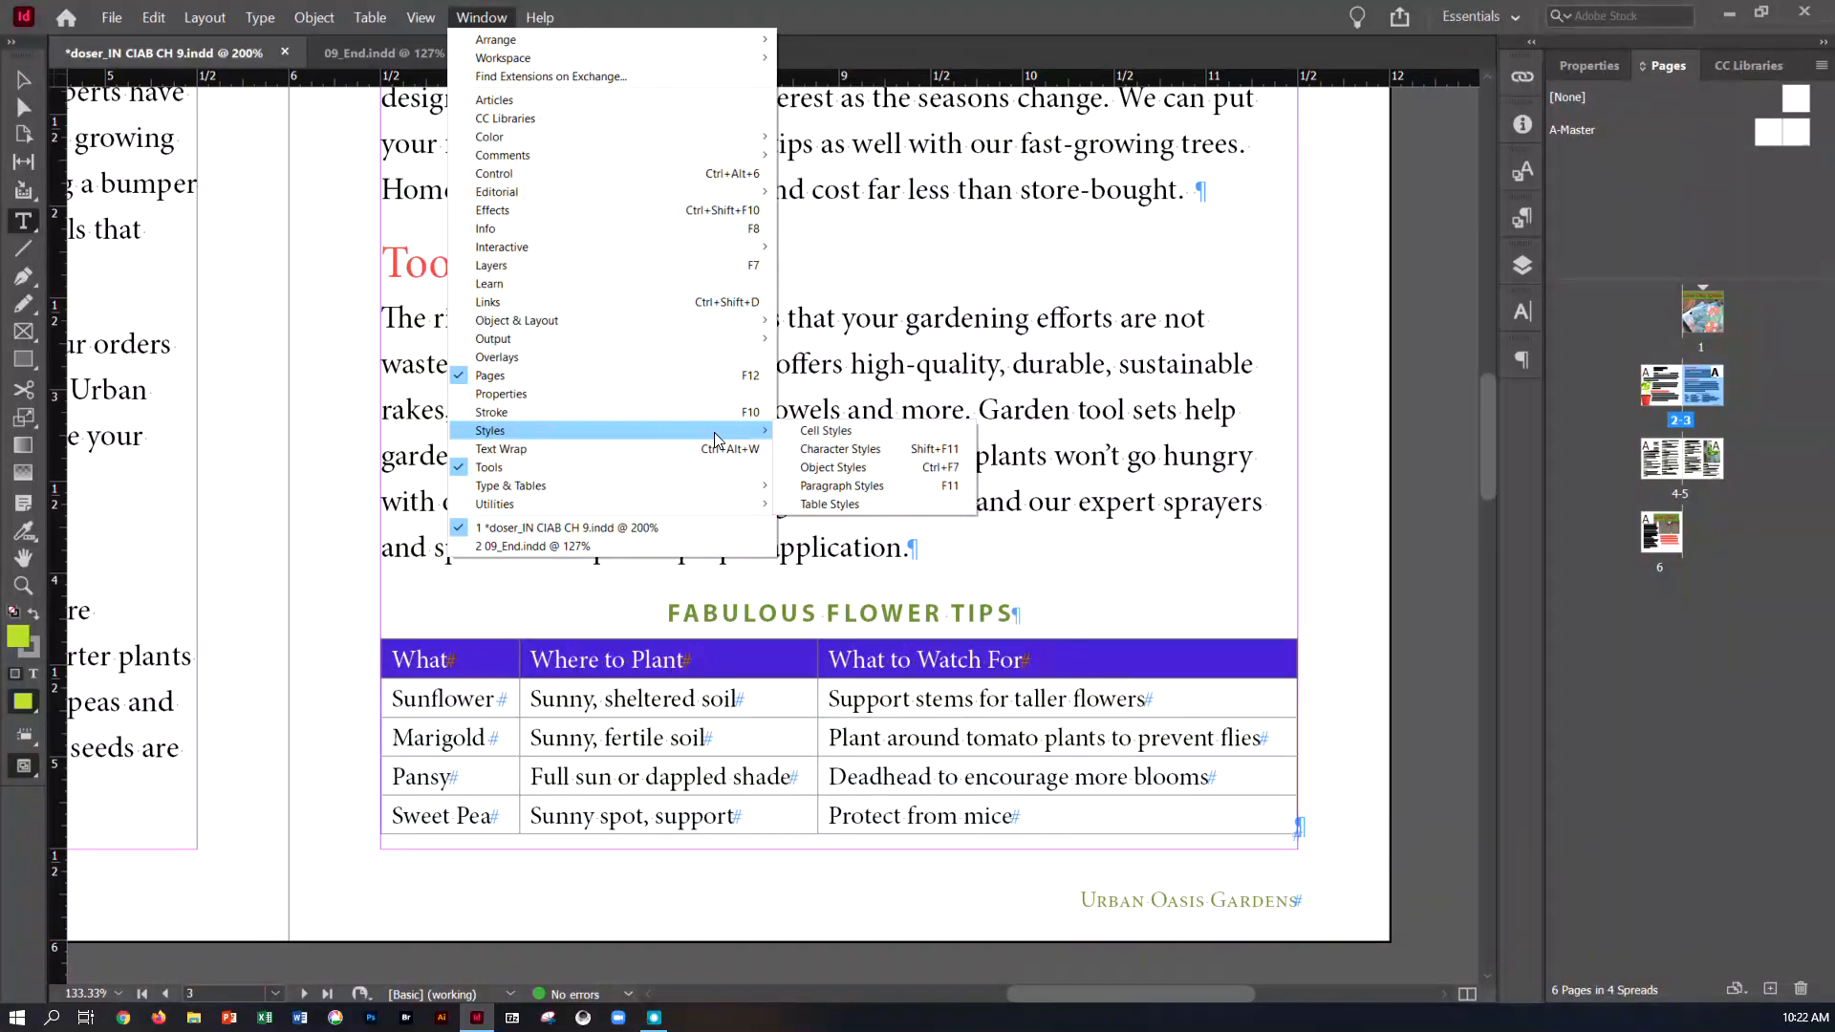
{"action": "left_click", "coordinate": [825, 431]}
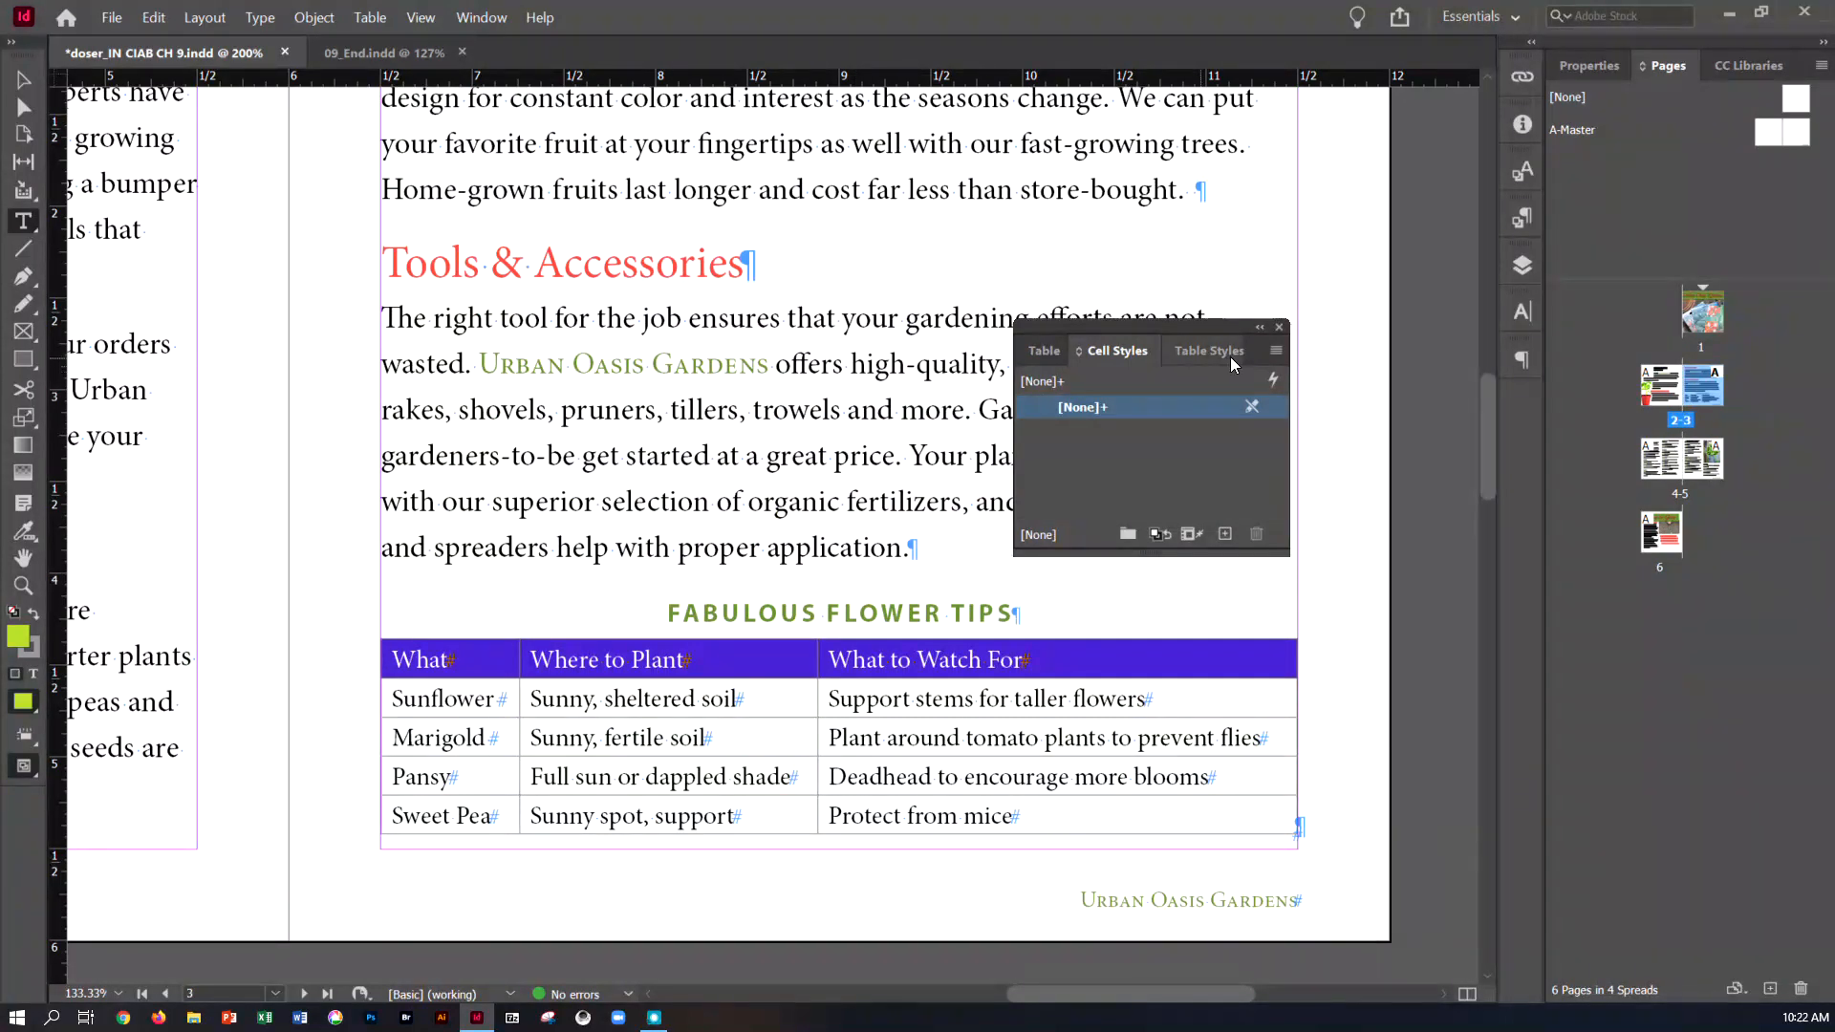
{"action": "left_click", "coordinate": [1276, 351]}
{"action": "left_click", "coordinate": [1353, 353]}
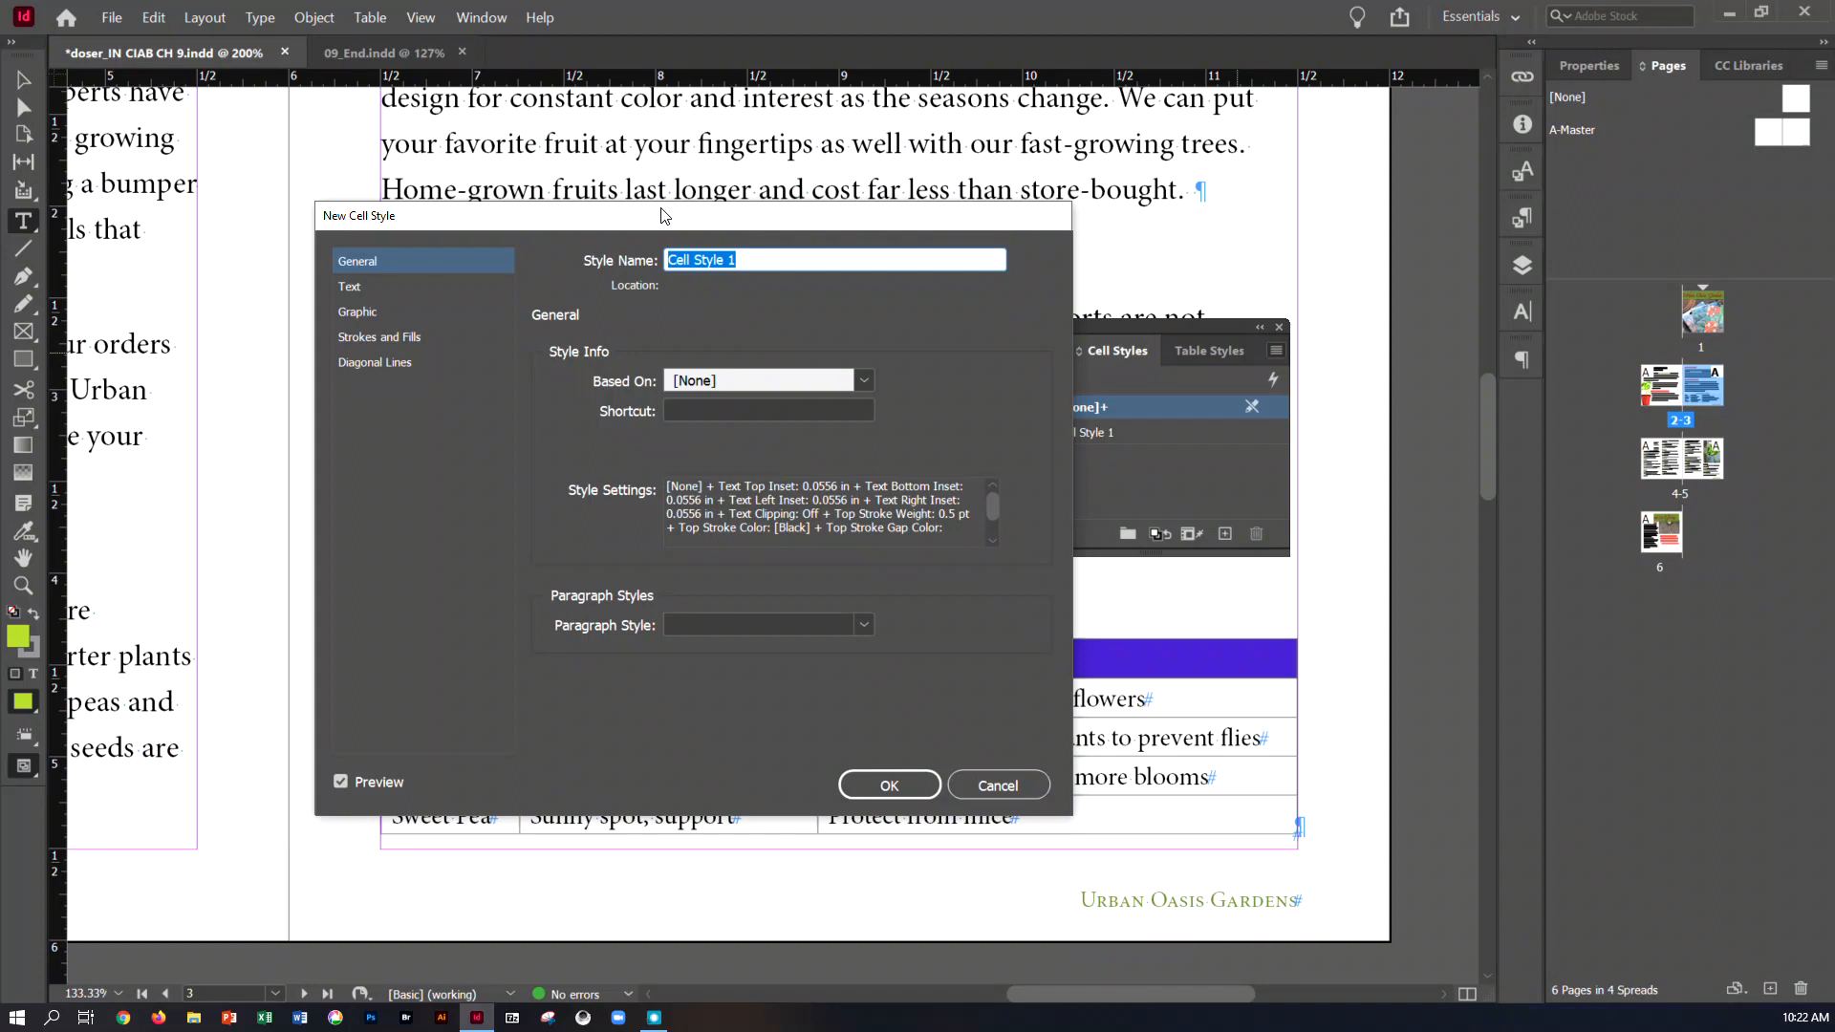
{"action": "type", "text": "Table Head"}
{"action": "left_click", "coordinate": [864, 381]}
{"action": "left_click", "coordinate": [863, 379]}
{"action": "left_click", "coordinate": [860, 623]}
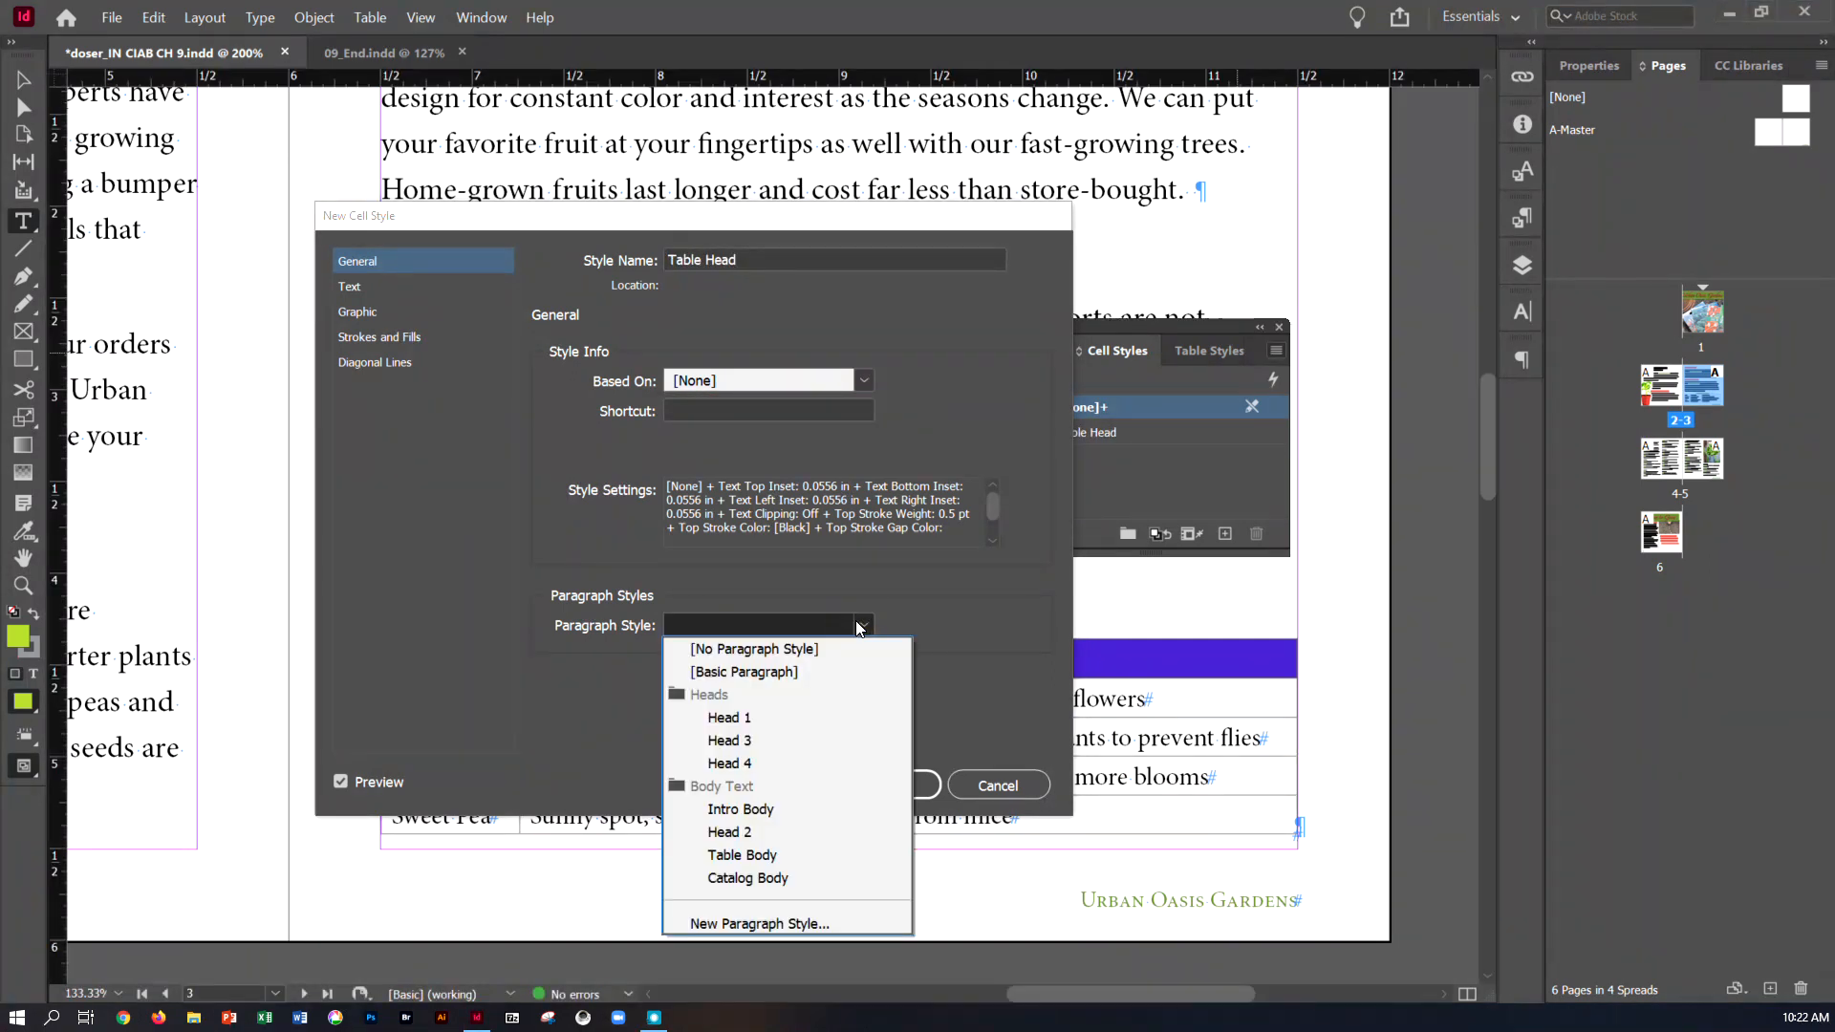
{"action": "left_click", "coordinate": [817, 761]}
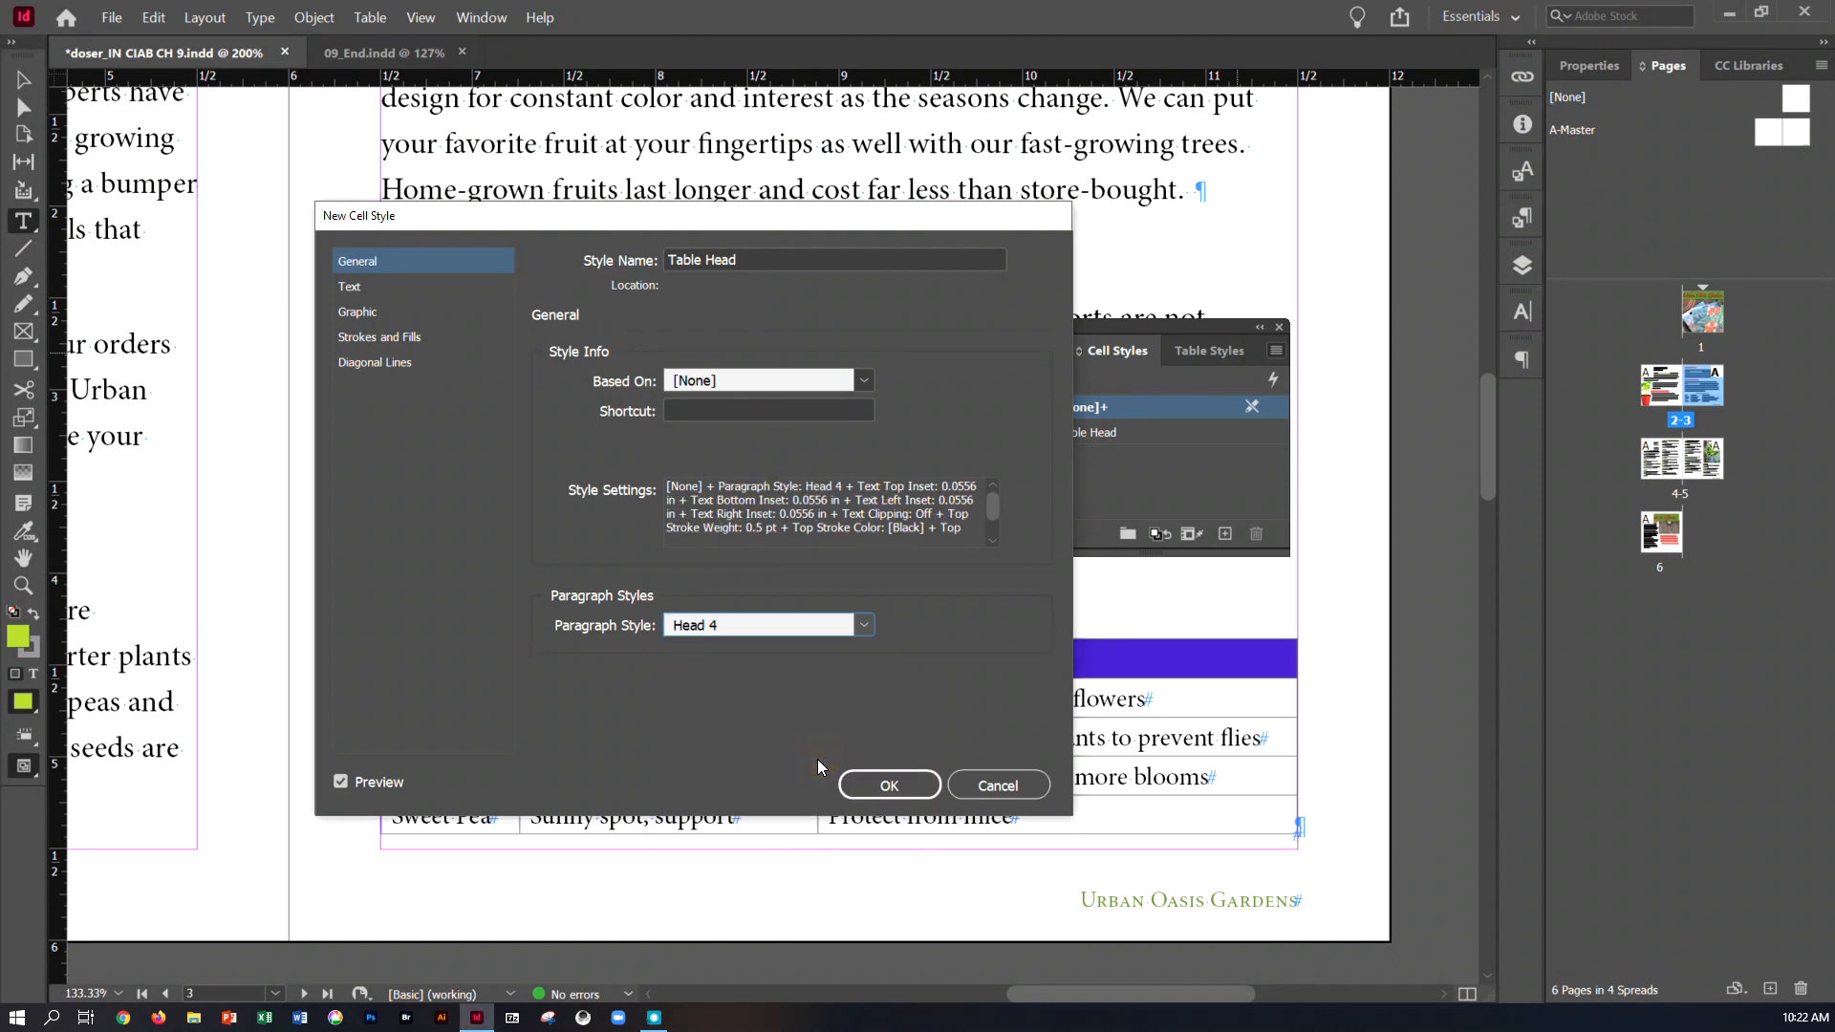
{"action": "left_click_drag", "start_coordinate": [799, 232], "coordinate": [1233, 247]}
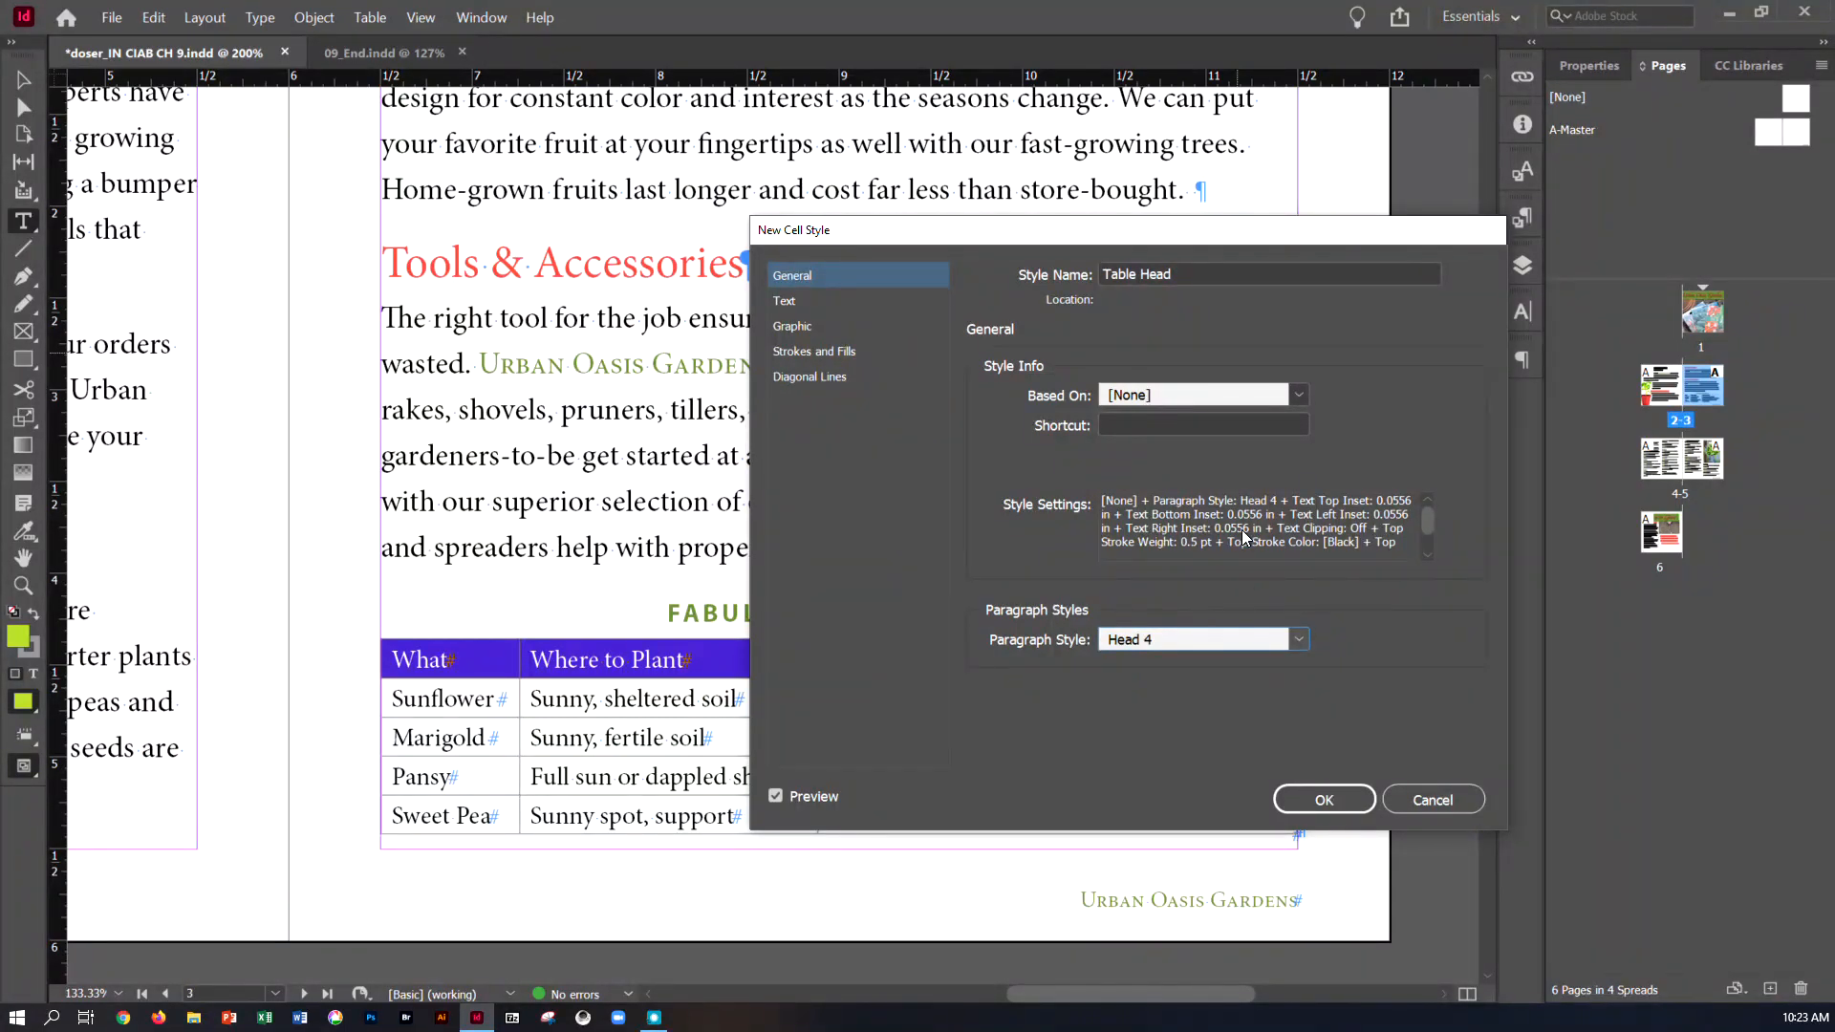
{"action": "left_click", "coordinate": [1309, 807]}
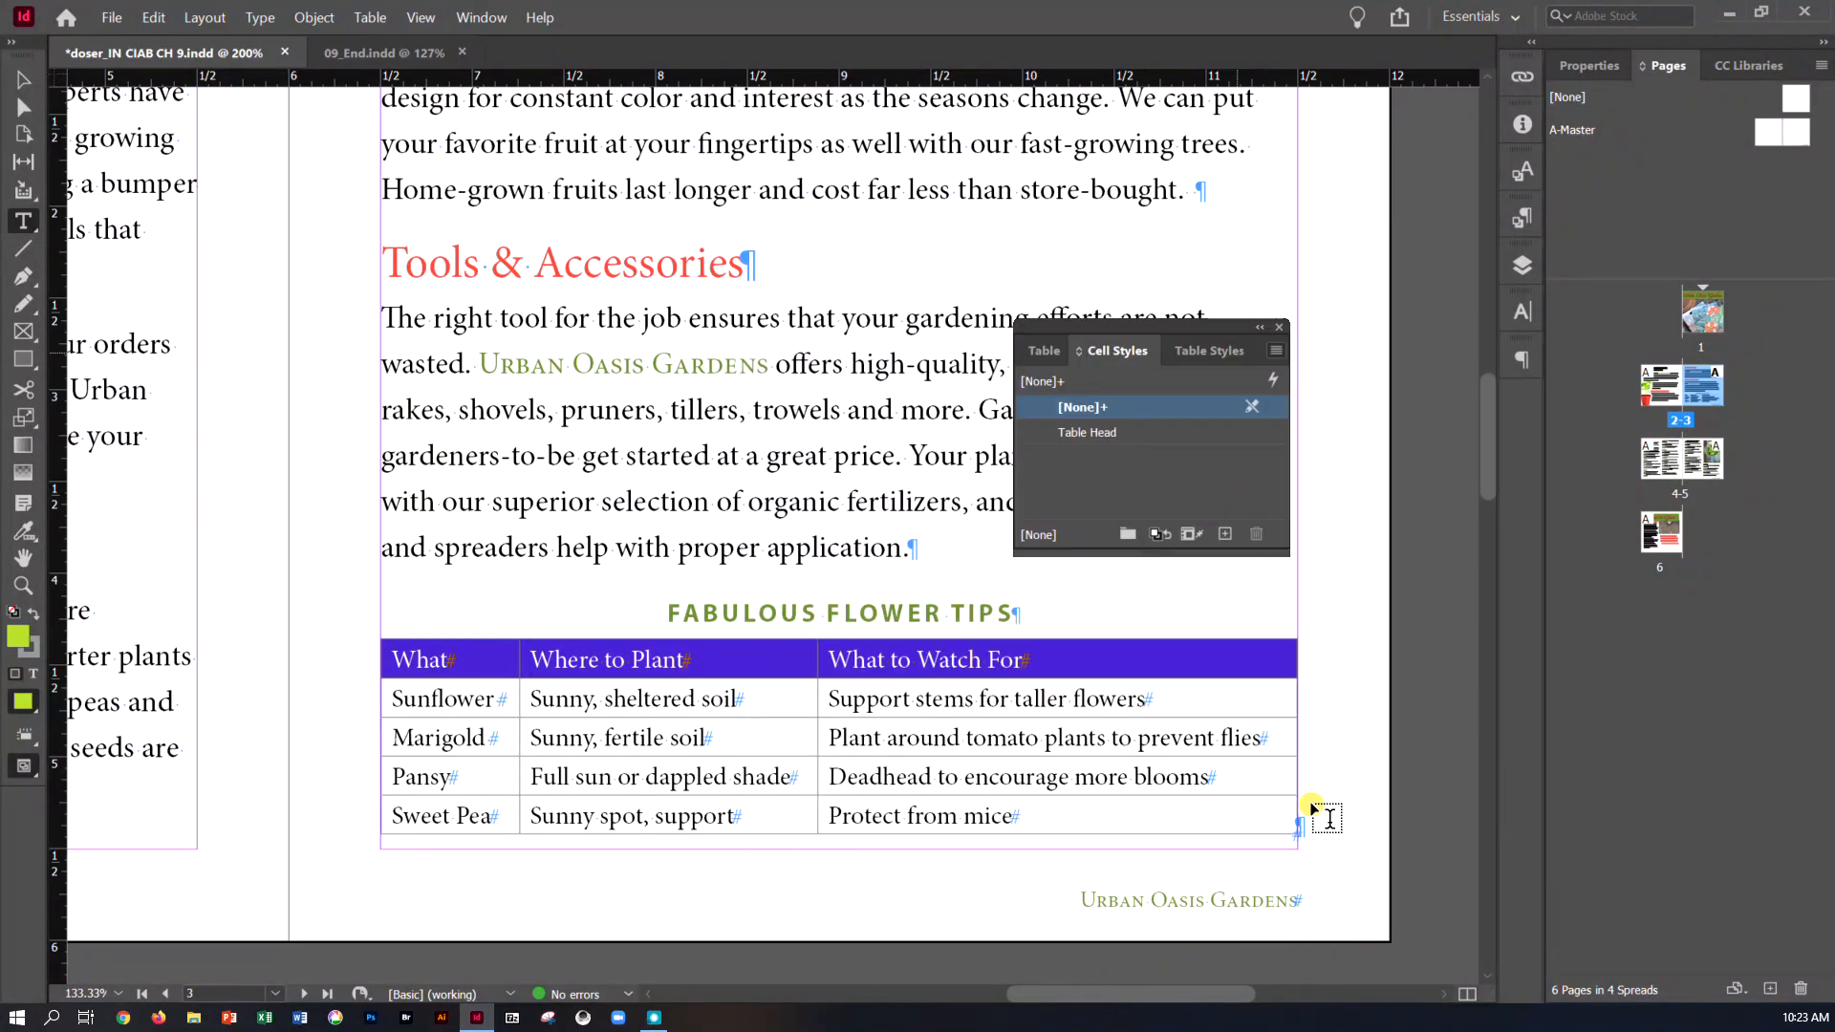
{"action": "left_click", "coordinate": [1133, 432]}
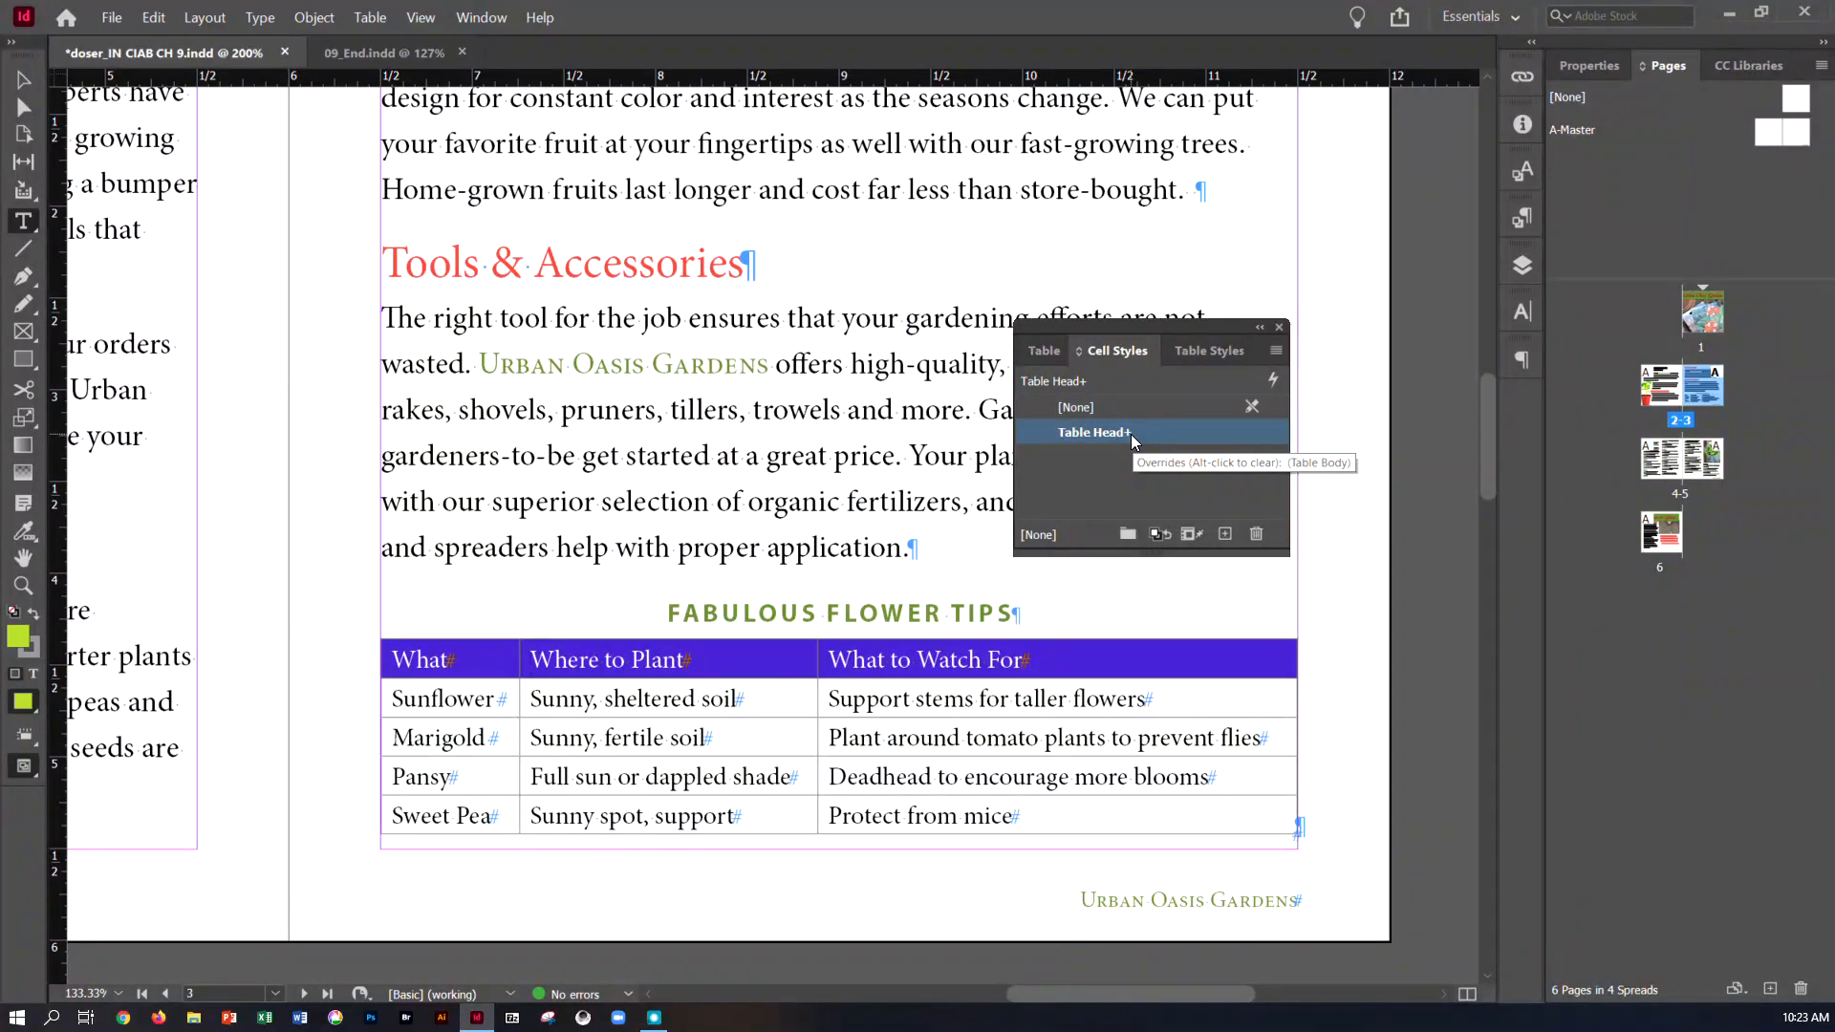
Check page 3 for paragraph style overrides with the Style Override Highlighter, and turn the highlighting off again
{"action": "left_click", "coordinate": [23, 79]}
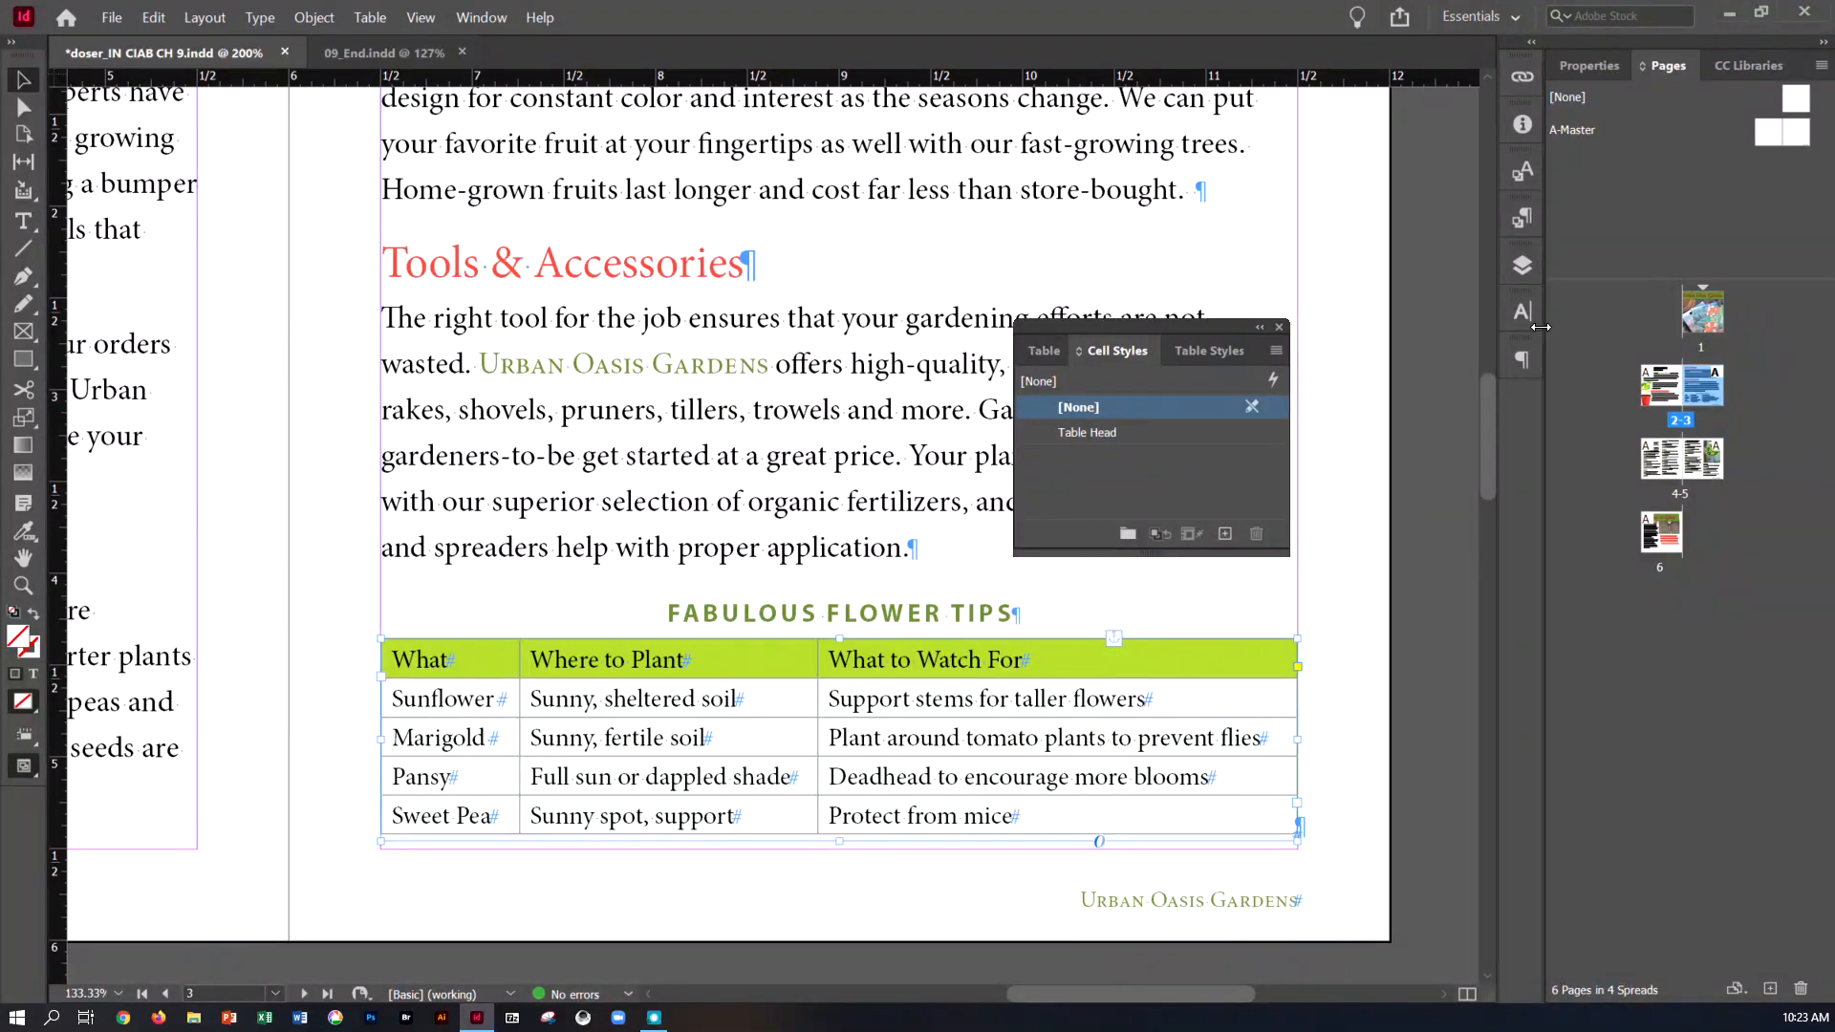
{"action": "left_click", "coordinate": [483, 21]}
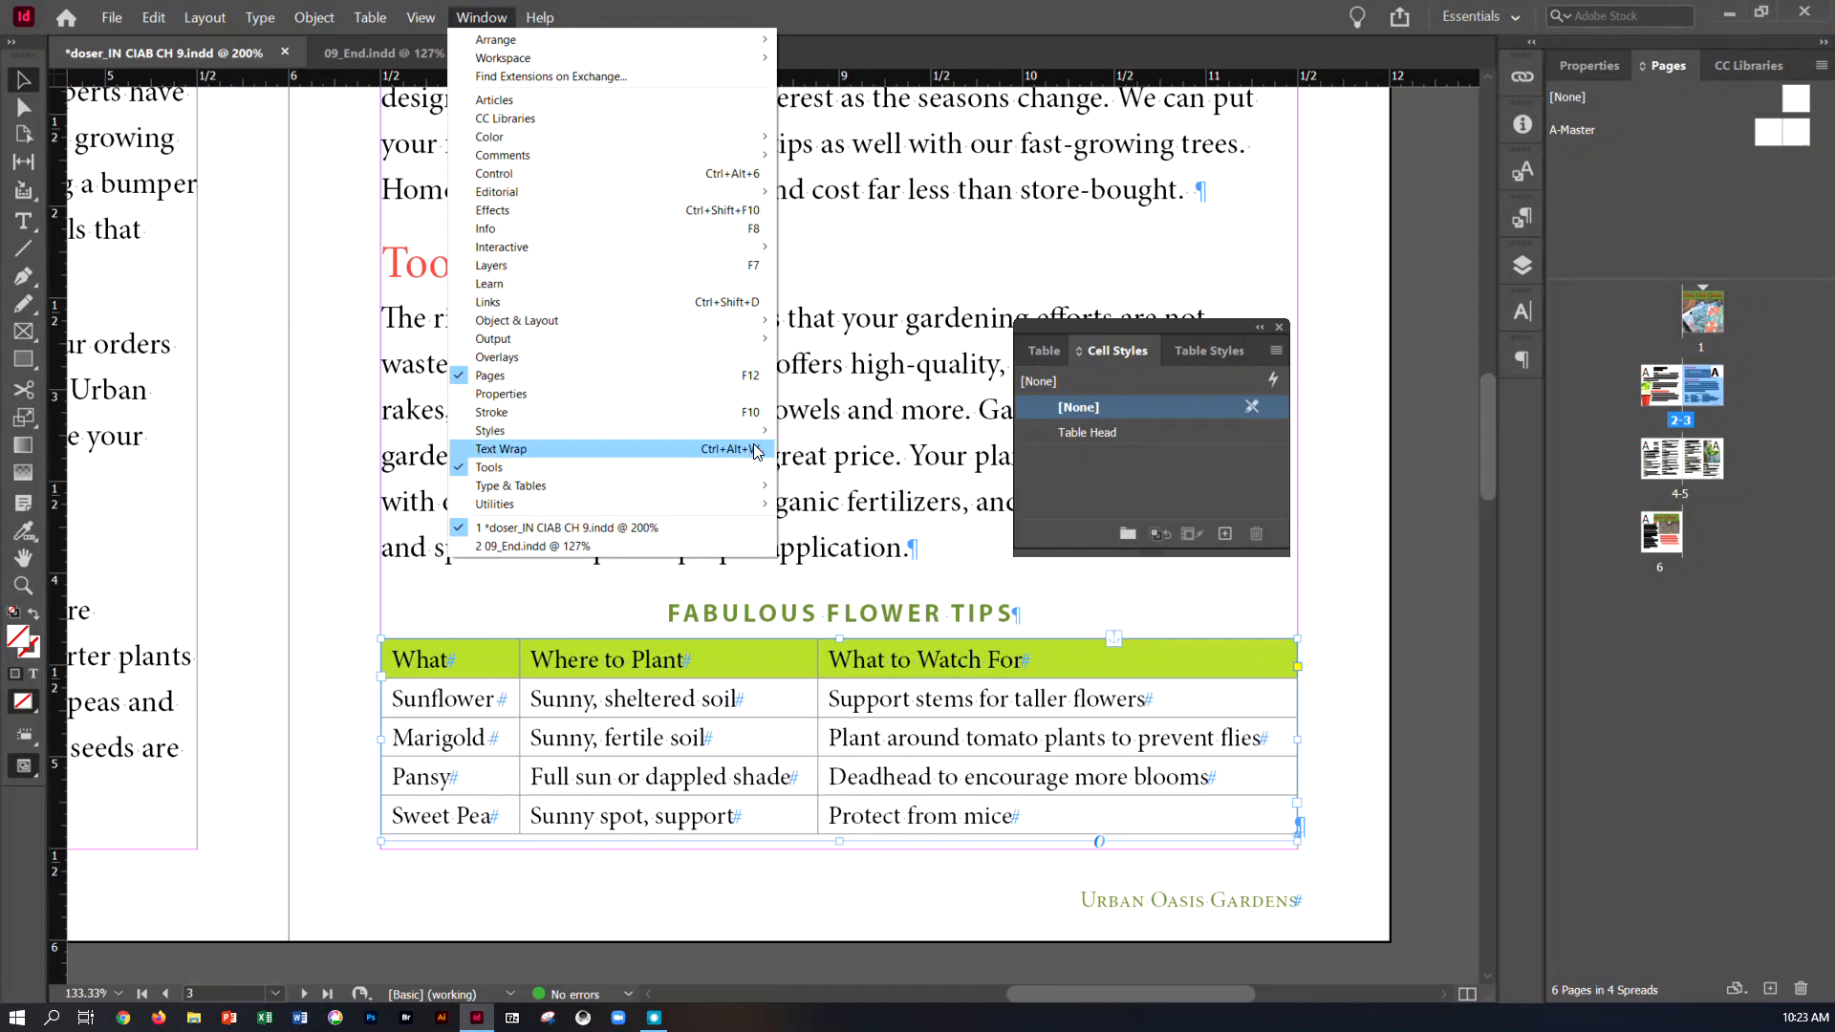
{"action": "mouse_move", "coordinate": [759, 431]}
{"action": "left_click", "coordinate": [839, 450]}
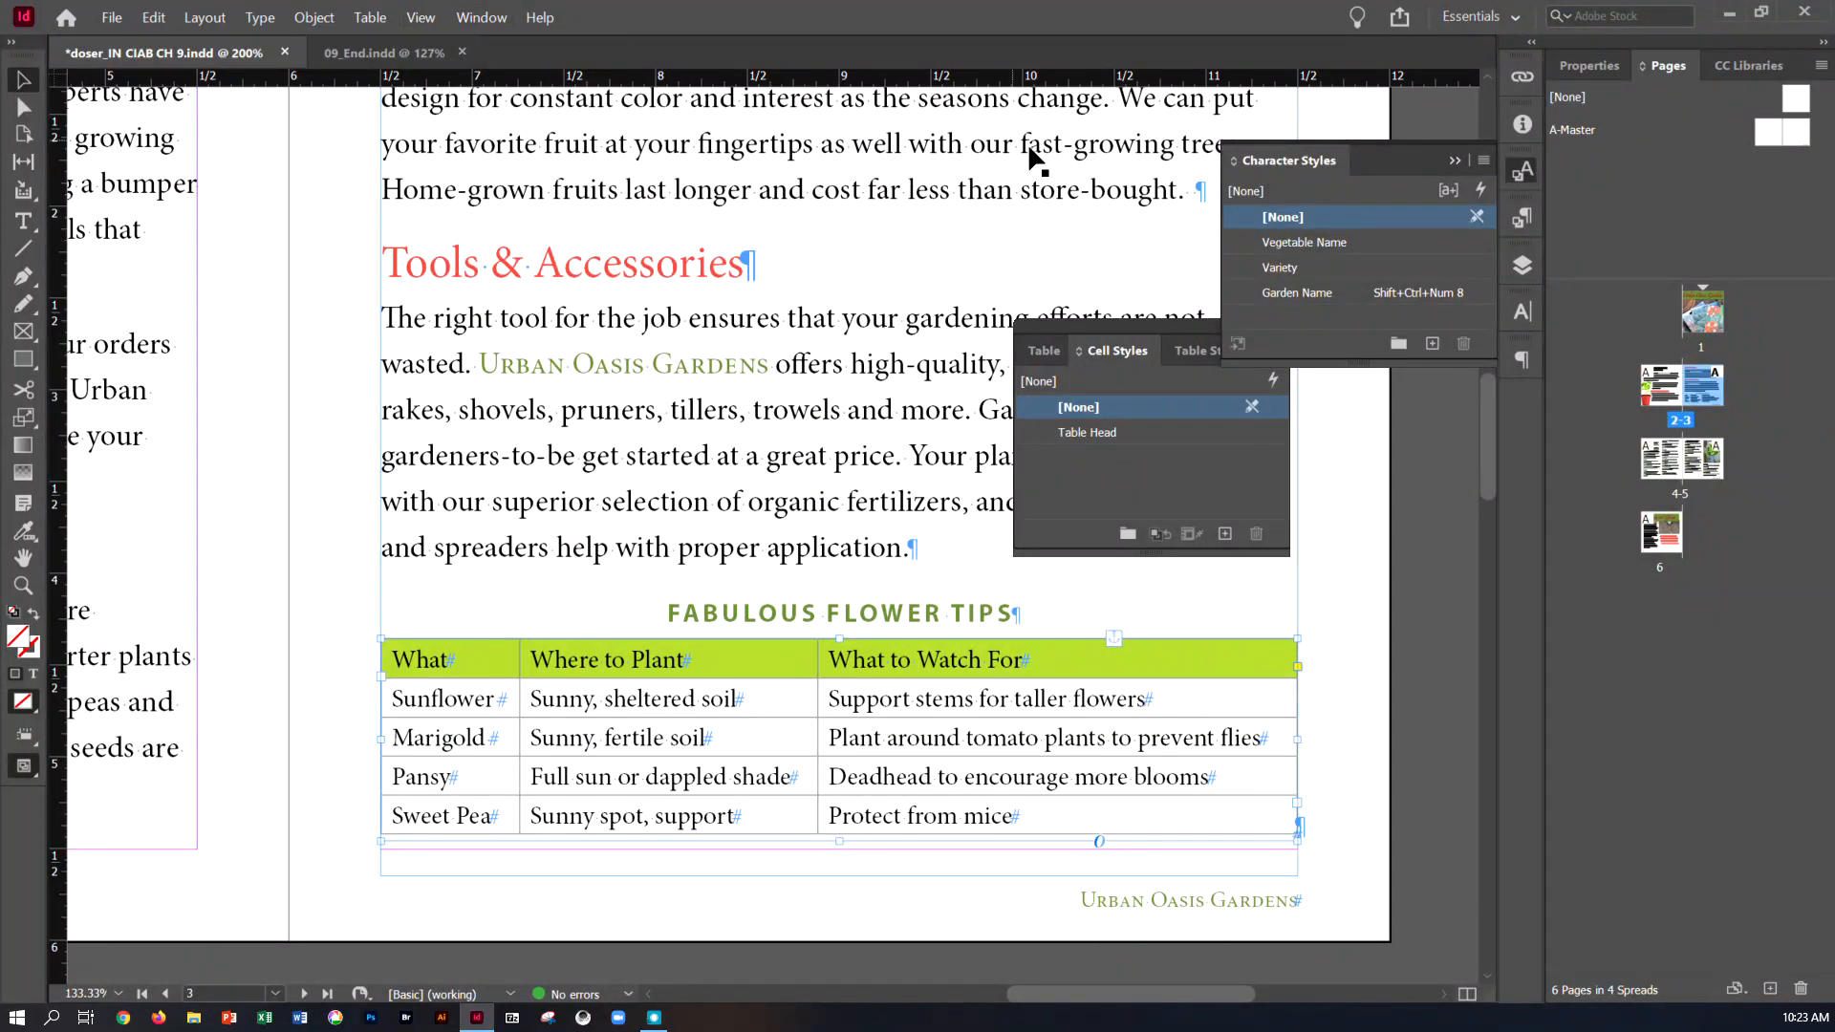
{"action": "left_click", "coordinate": [1523, 217]}
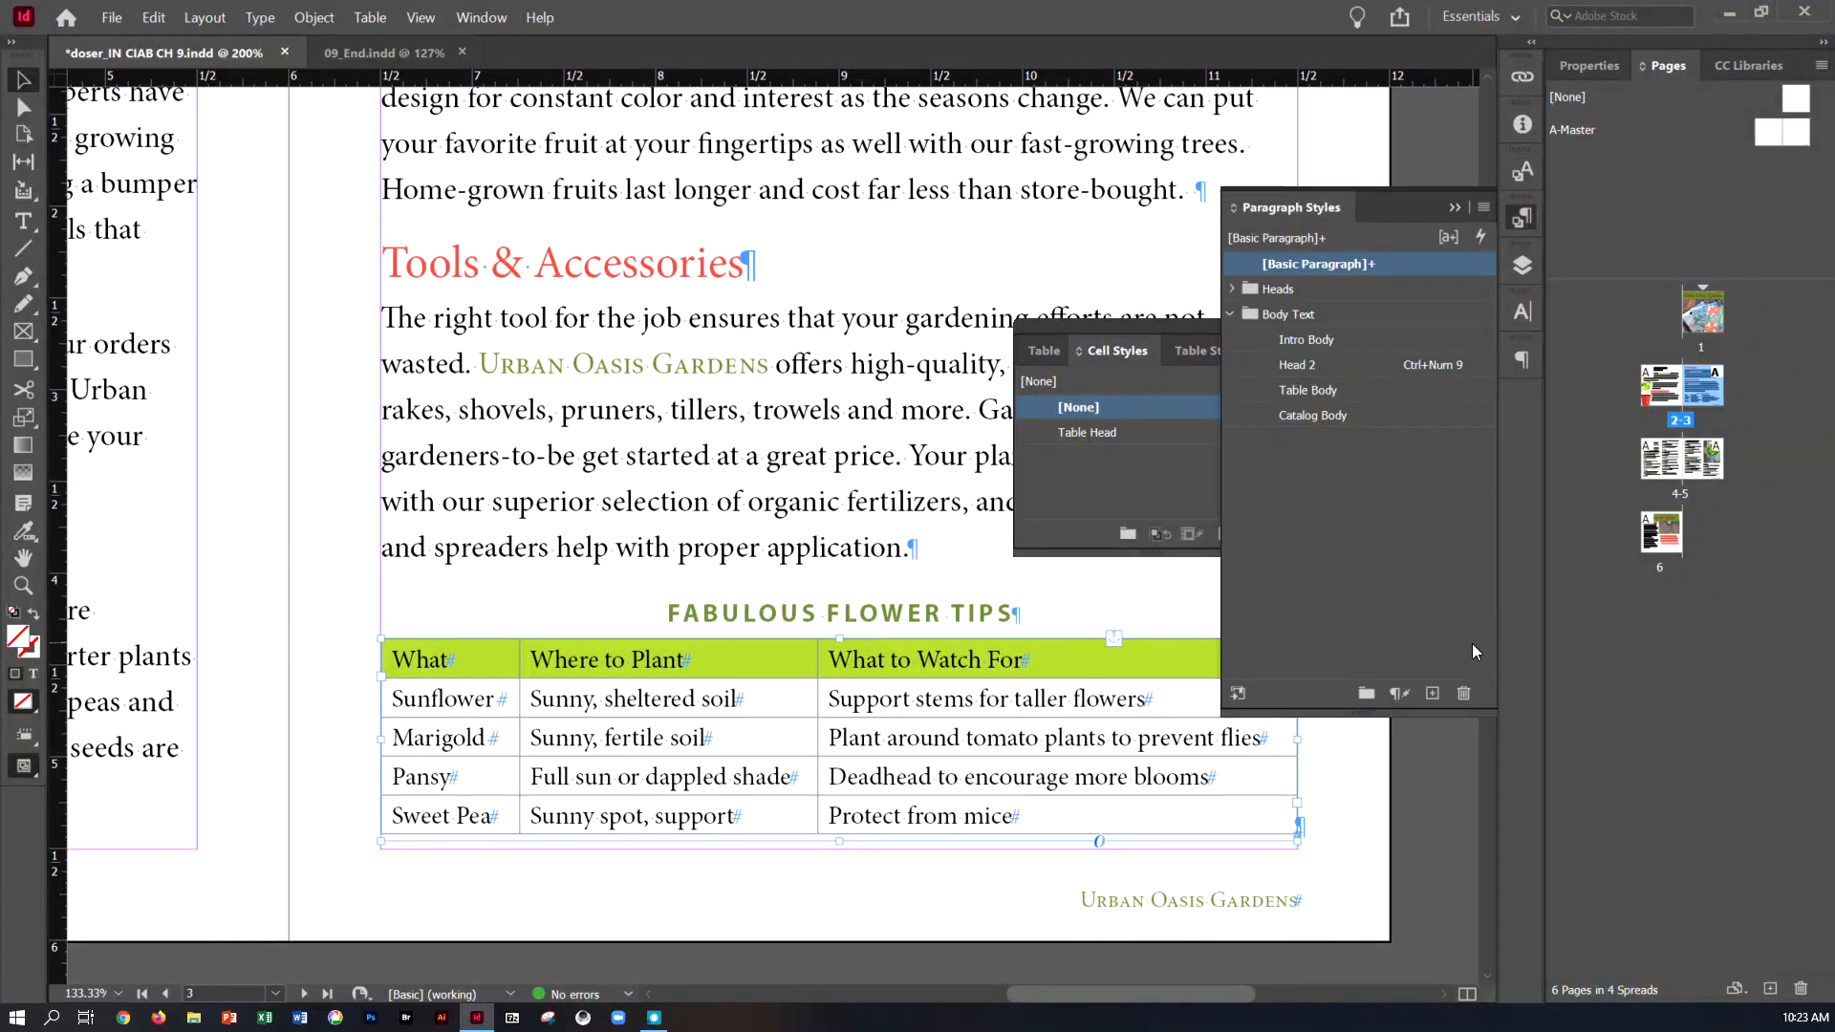
{"action": "left_click", "coordinate": [1449, 237]}
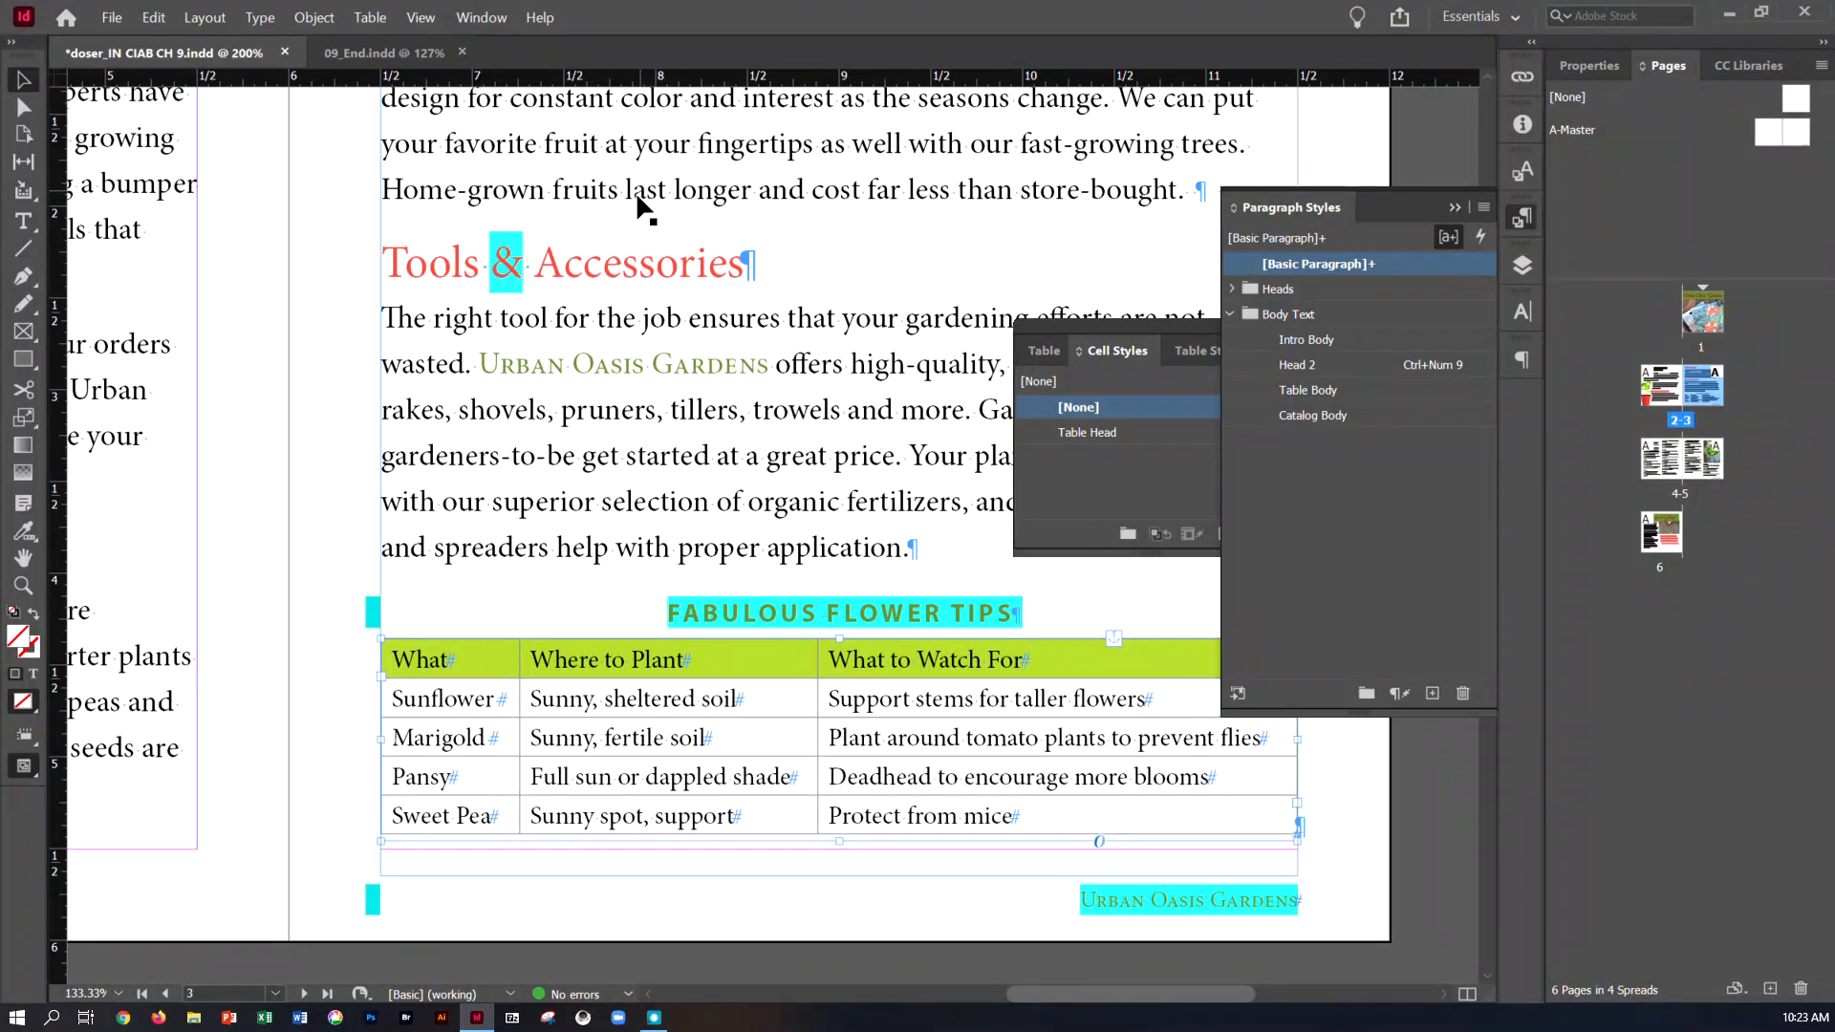
{"action": "left_click", "coordinate": [1446, 237]}
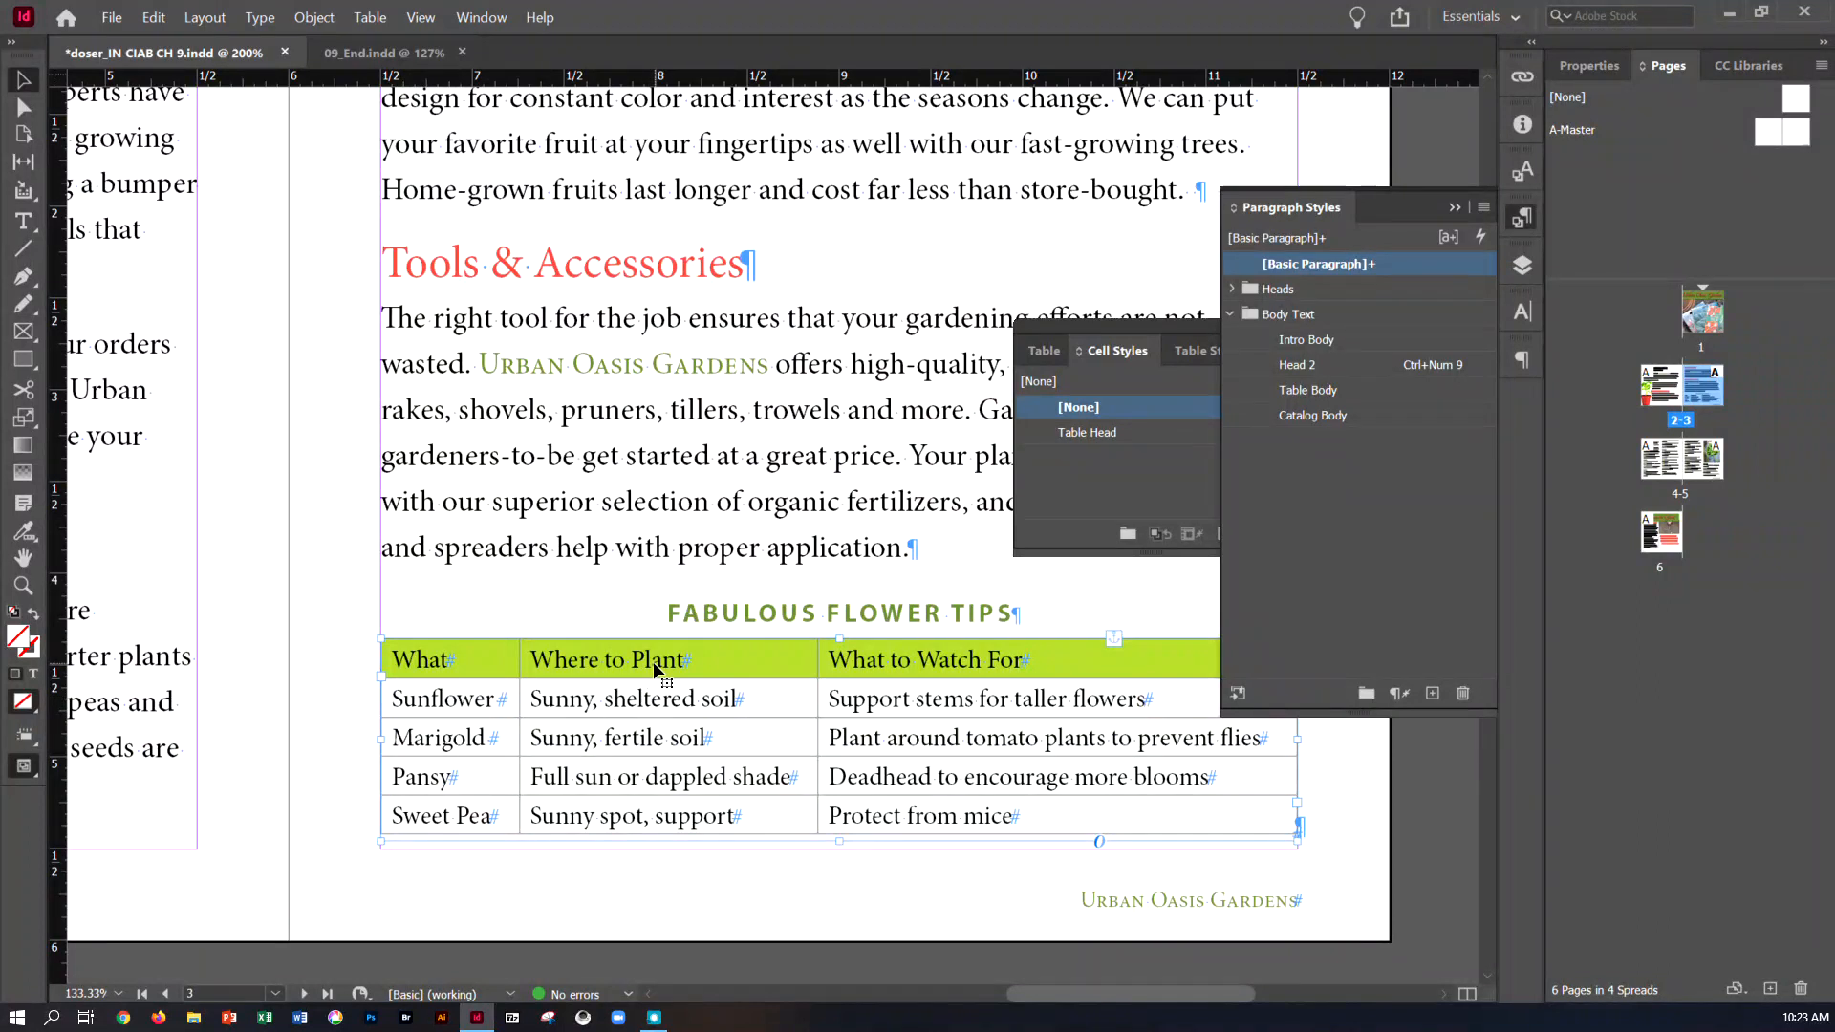
Clear the overrides in the table's header row so it follows the Table Head cell style
{"action": "left_click", "coordinate": [23, 220]}
{"action": "left_click", "coordinate": [418, 666]}
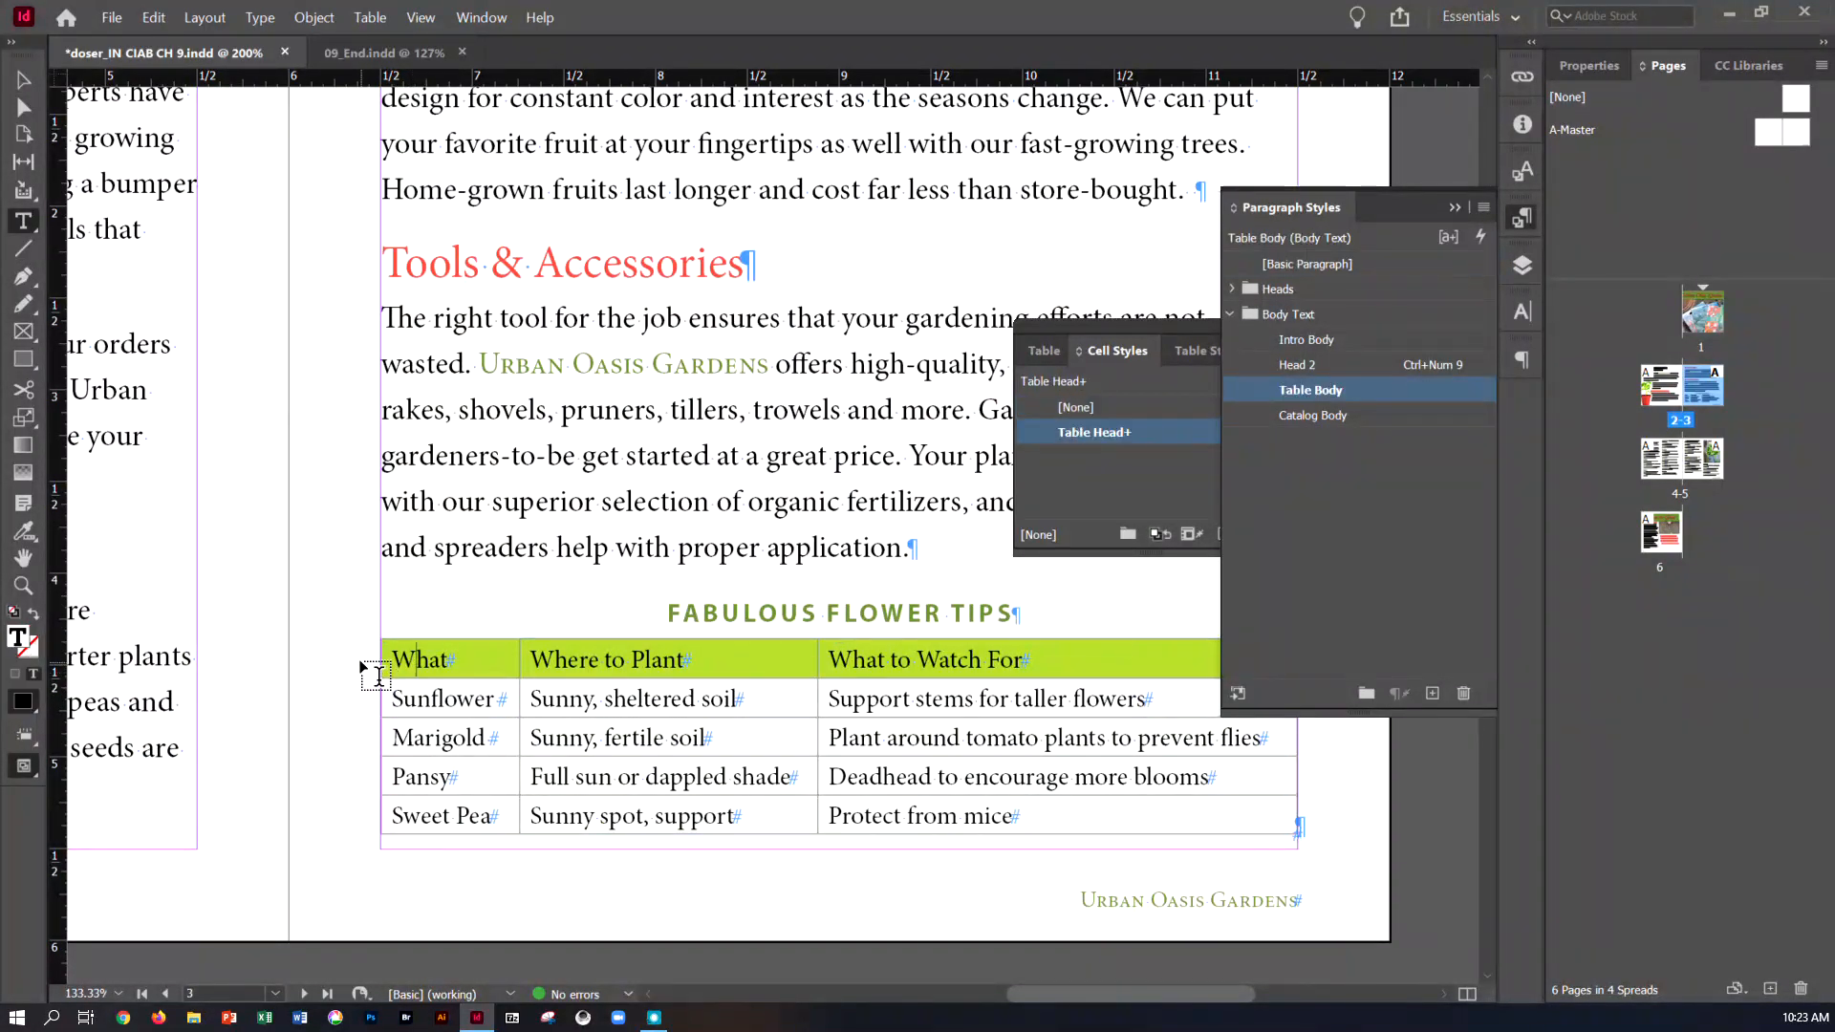
{"action": "left_click", "coordinate": [373, 659]}
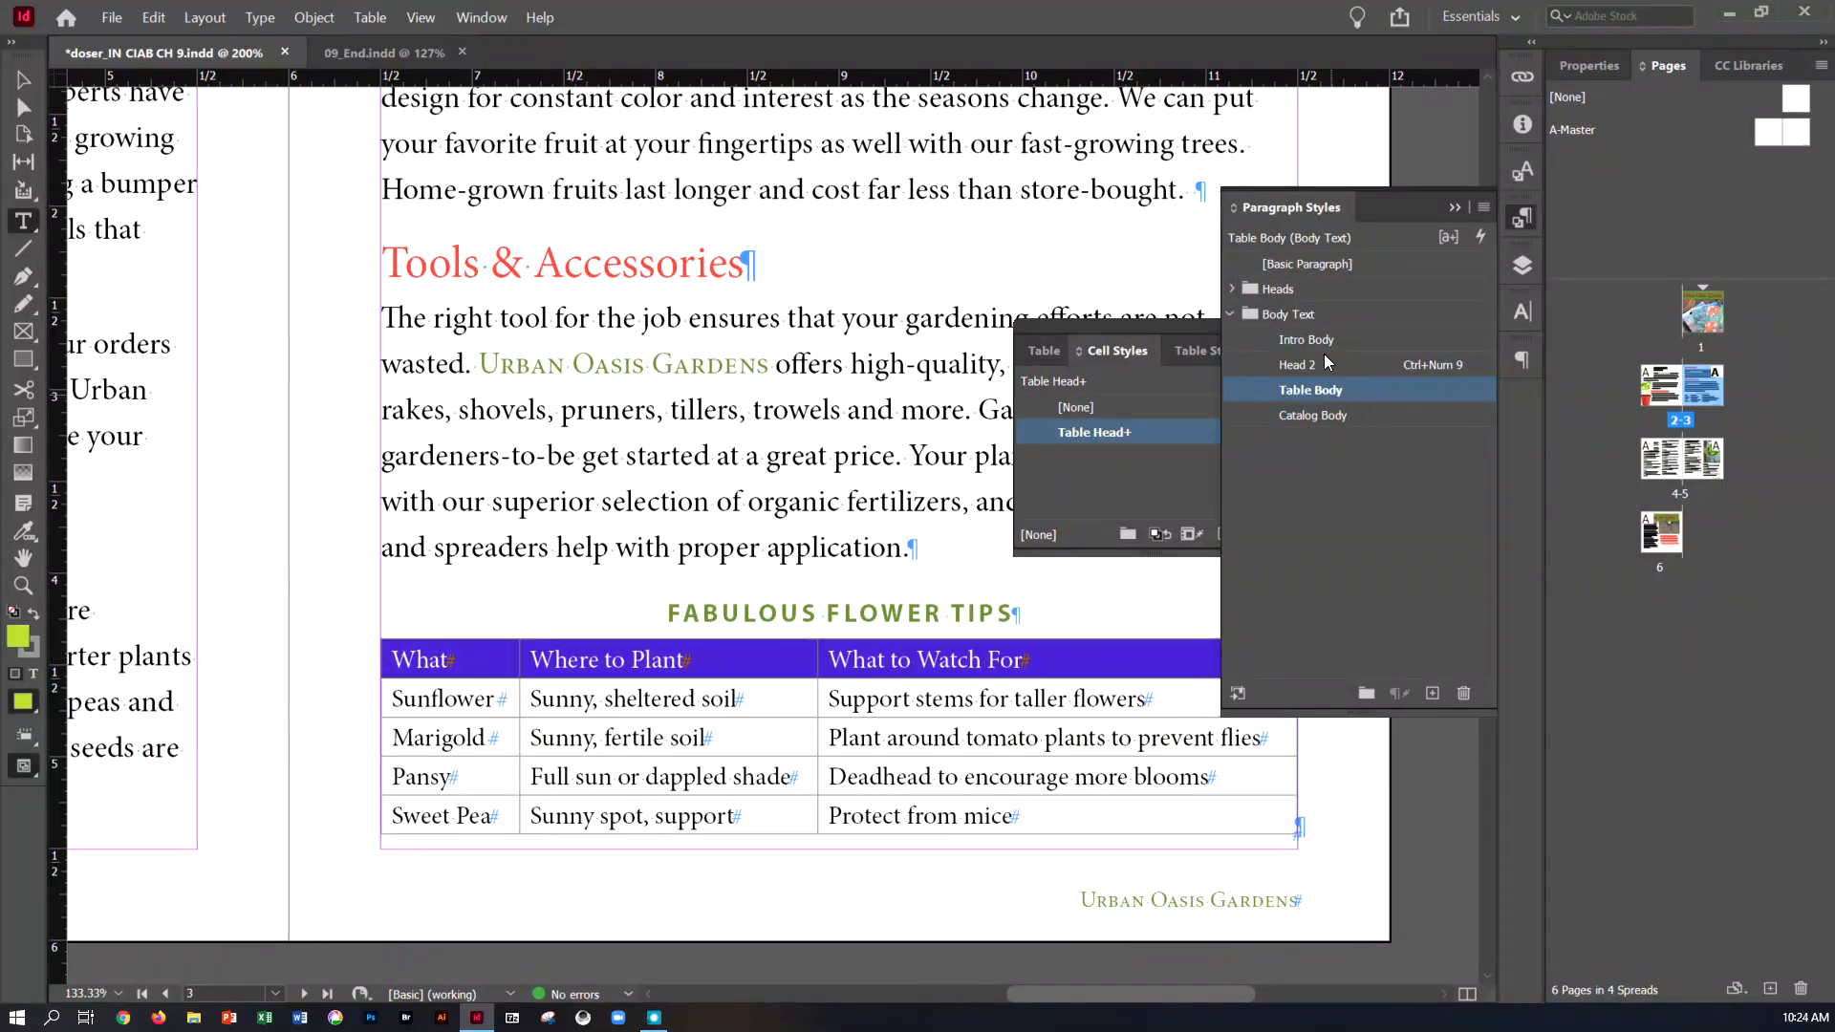
{"action": "left_click", "coordinate": [1458, 208]}
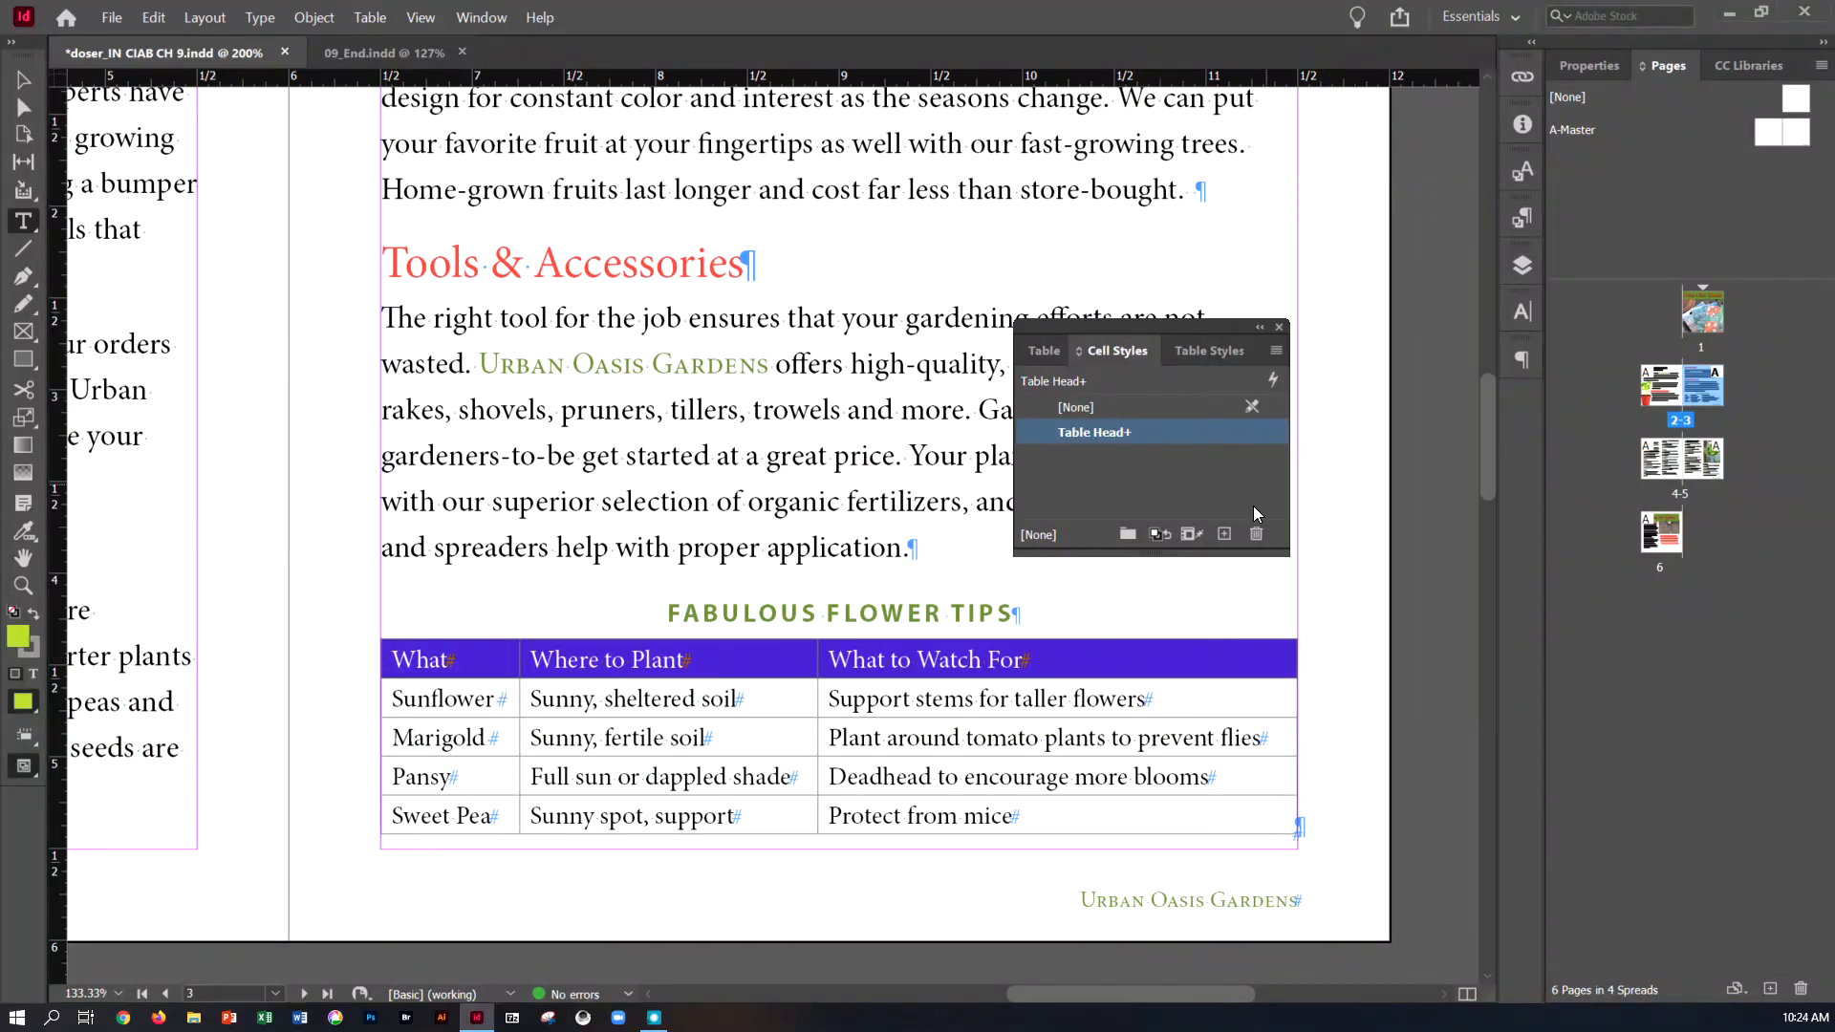
{"action": "left_click", "coordinate": [1189, 537]}
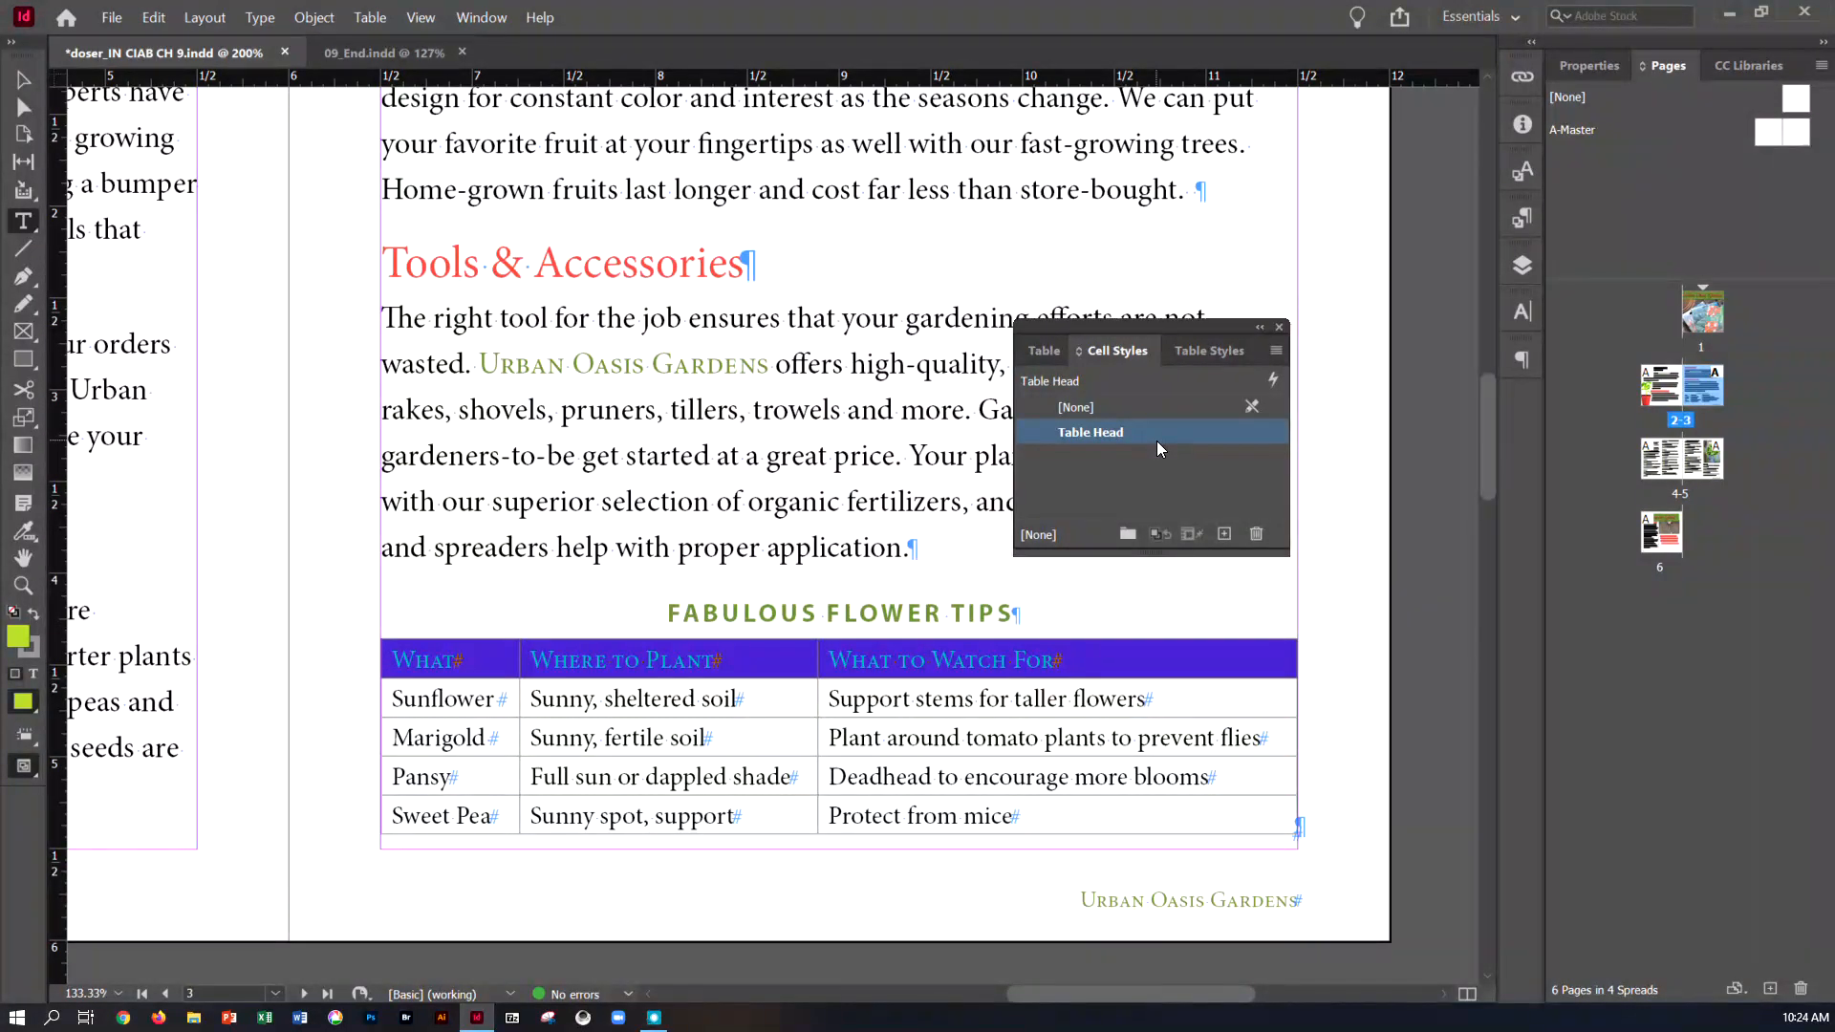
Compare the header row with the finished flower tips table in 09_End.indd, return to the working document and deselect the row
{"action": "left_click", "coordinate": [387, 52]}
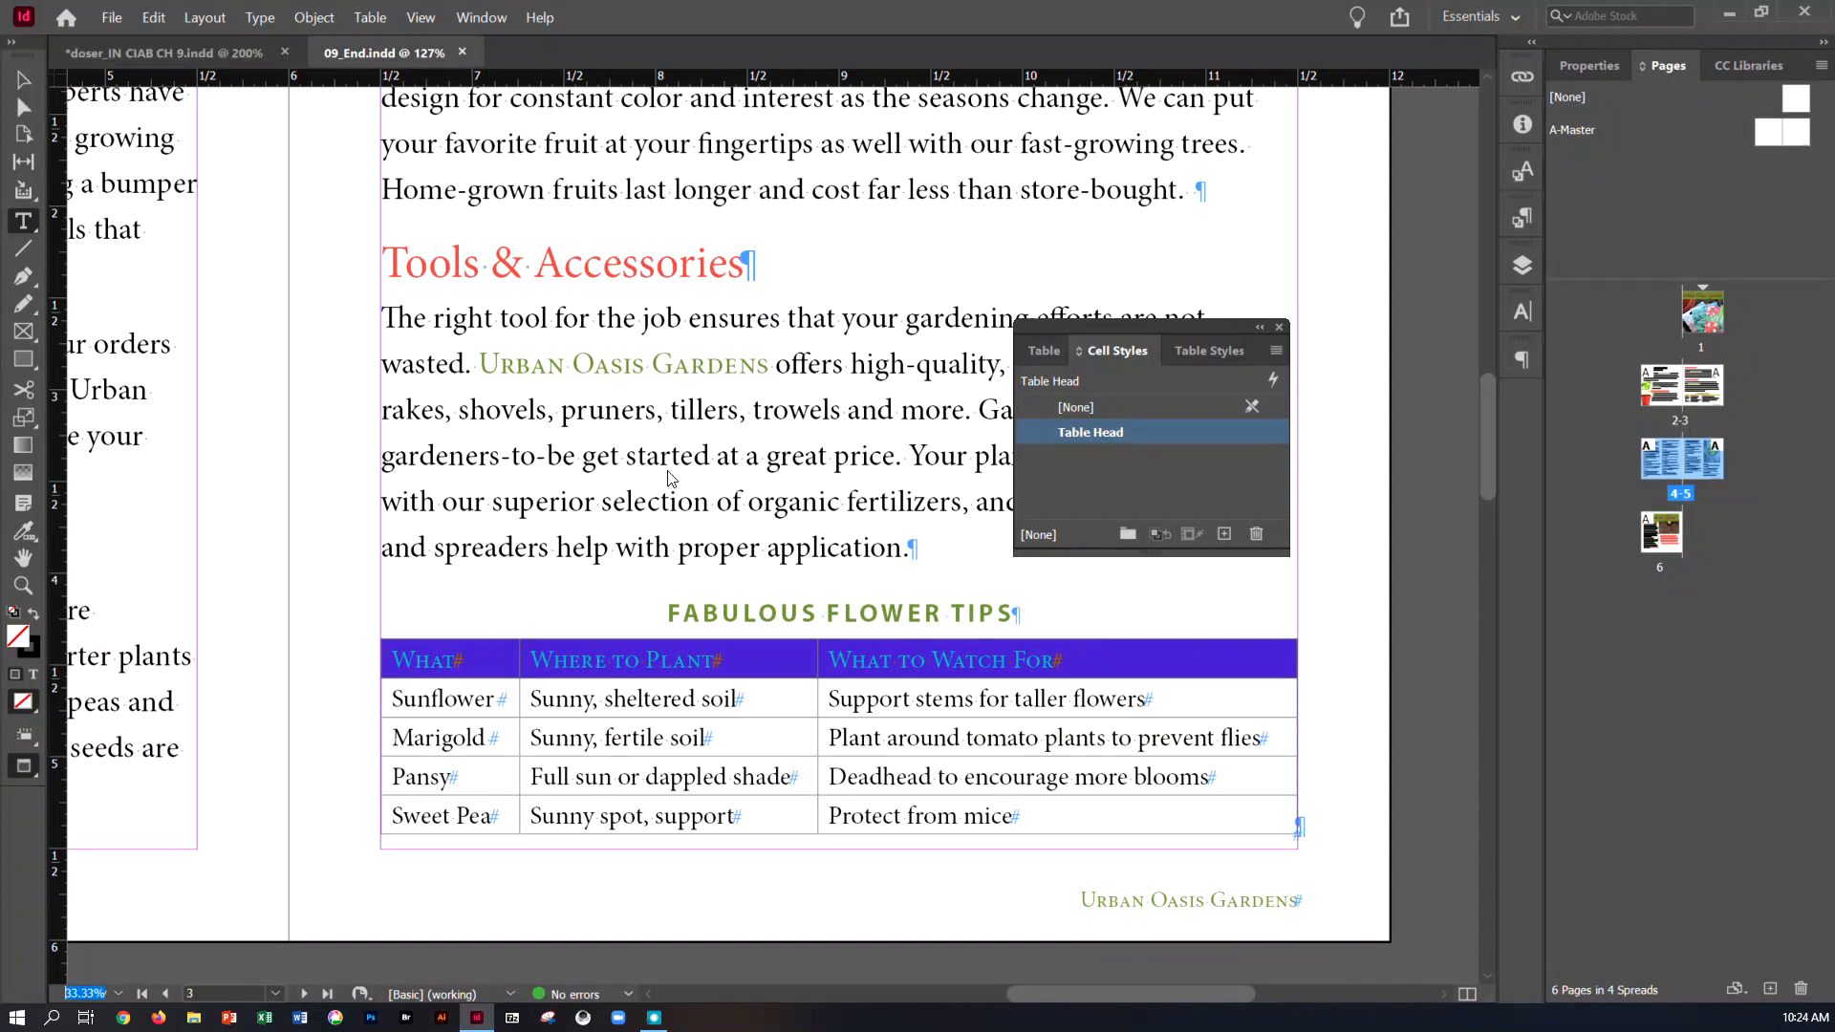
{"action": "scroll", "coordinate": [812, 488], "scroll_direction": "down", "scroll_amount": 3}
{"action": "scroll", "coordinate": [812, 488], "scroll_direction": "up", "scroll_amount": 6}
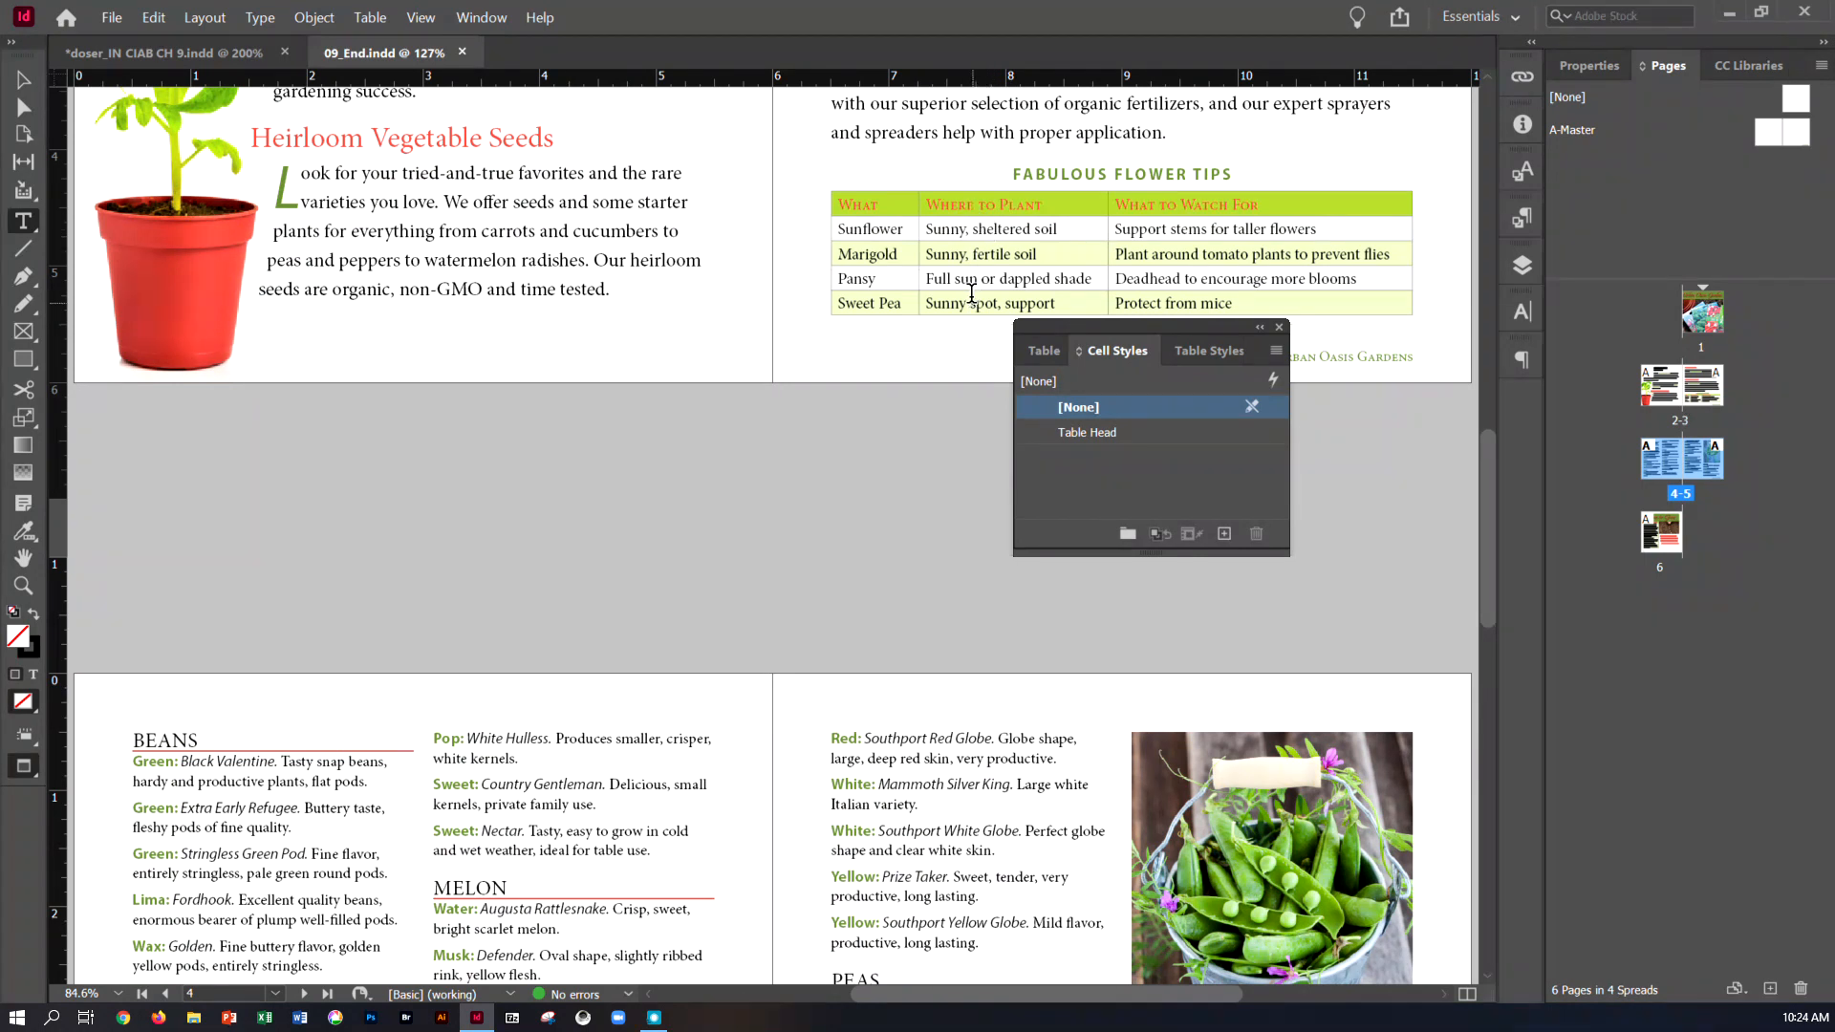
{"action": "left_click", "coordinate": [227, 54]}
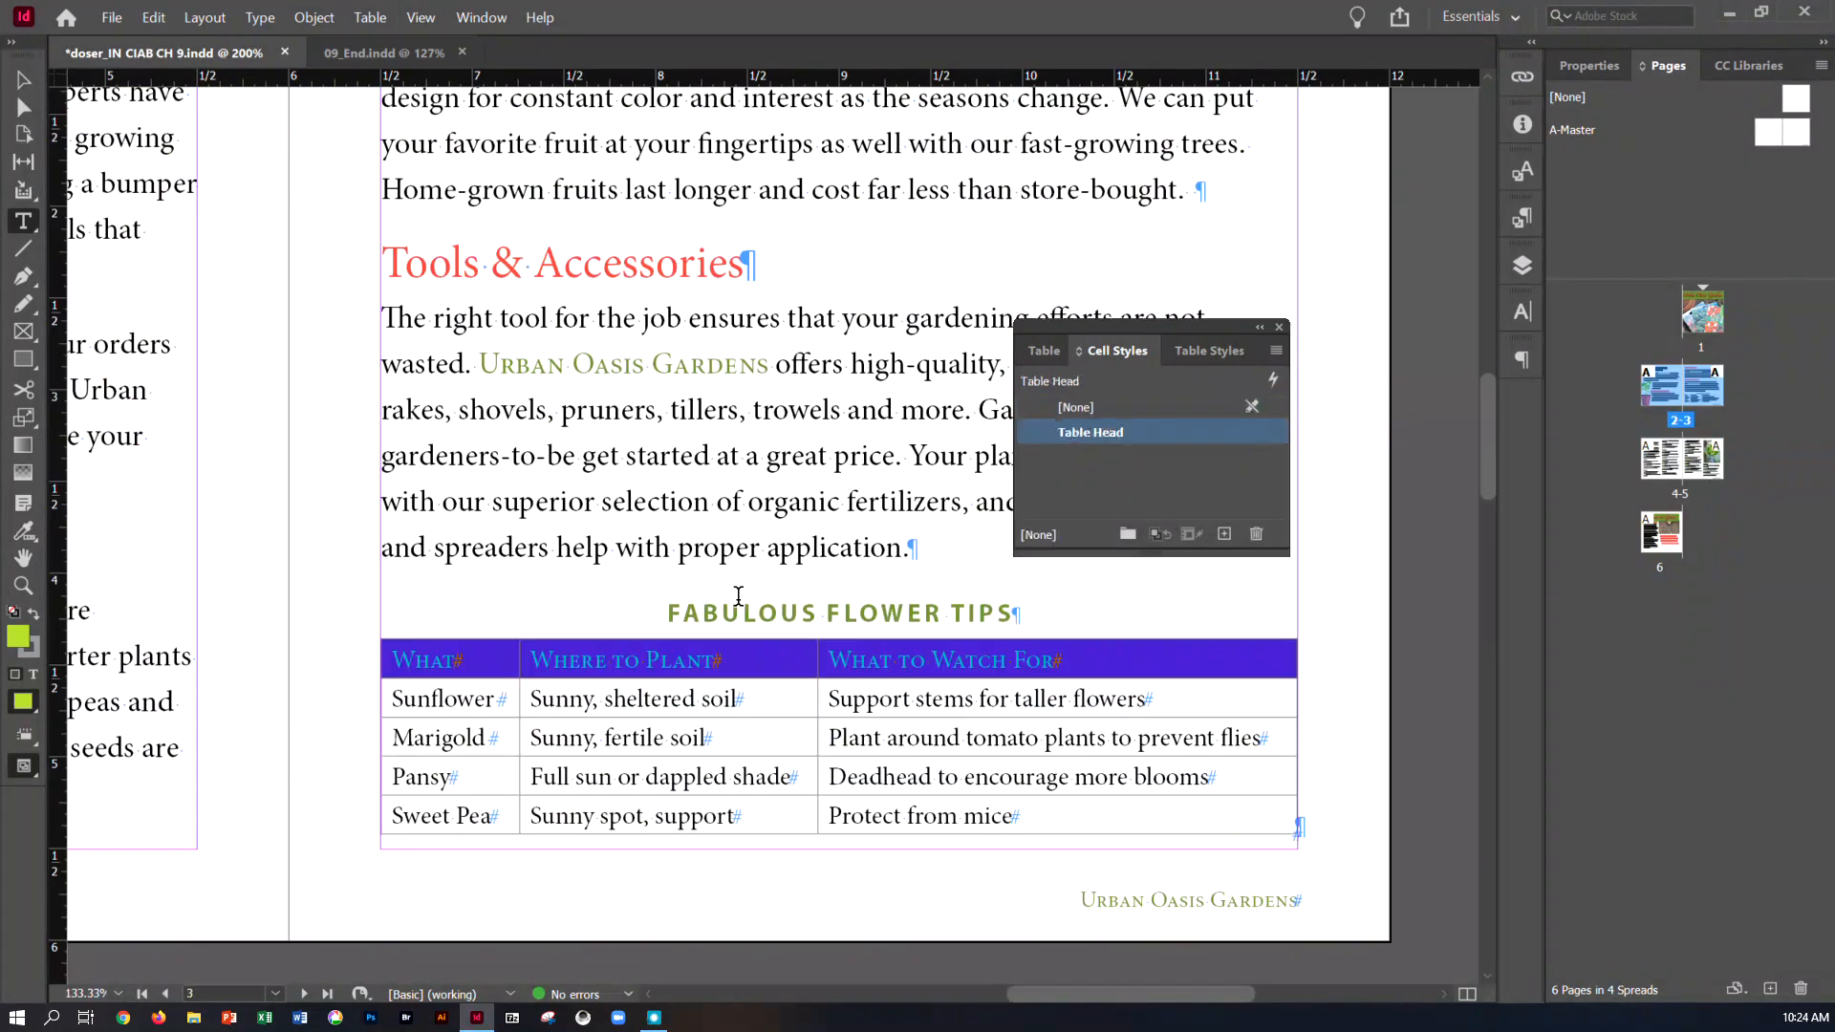
{"action": "left_click", "coordinate": [1356, 717]}
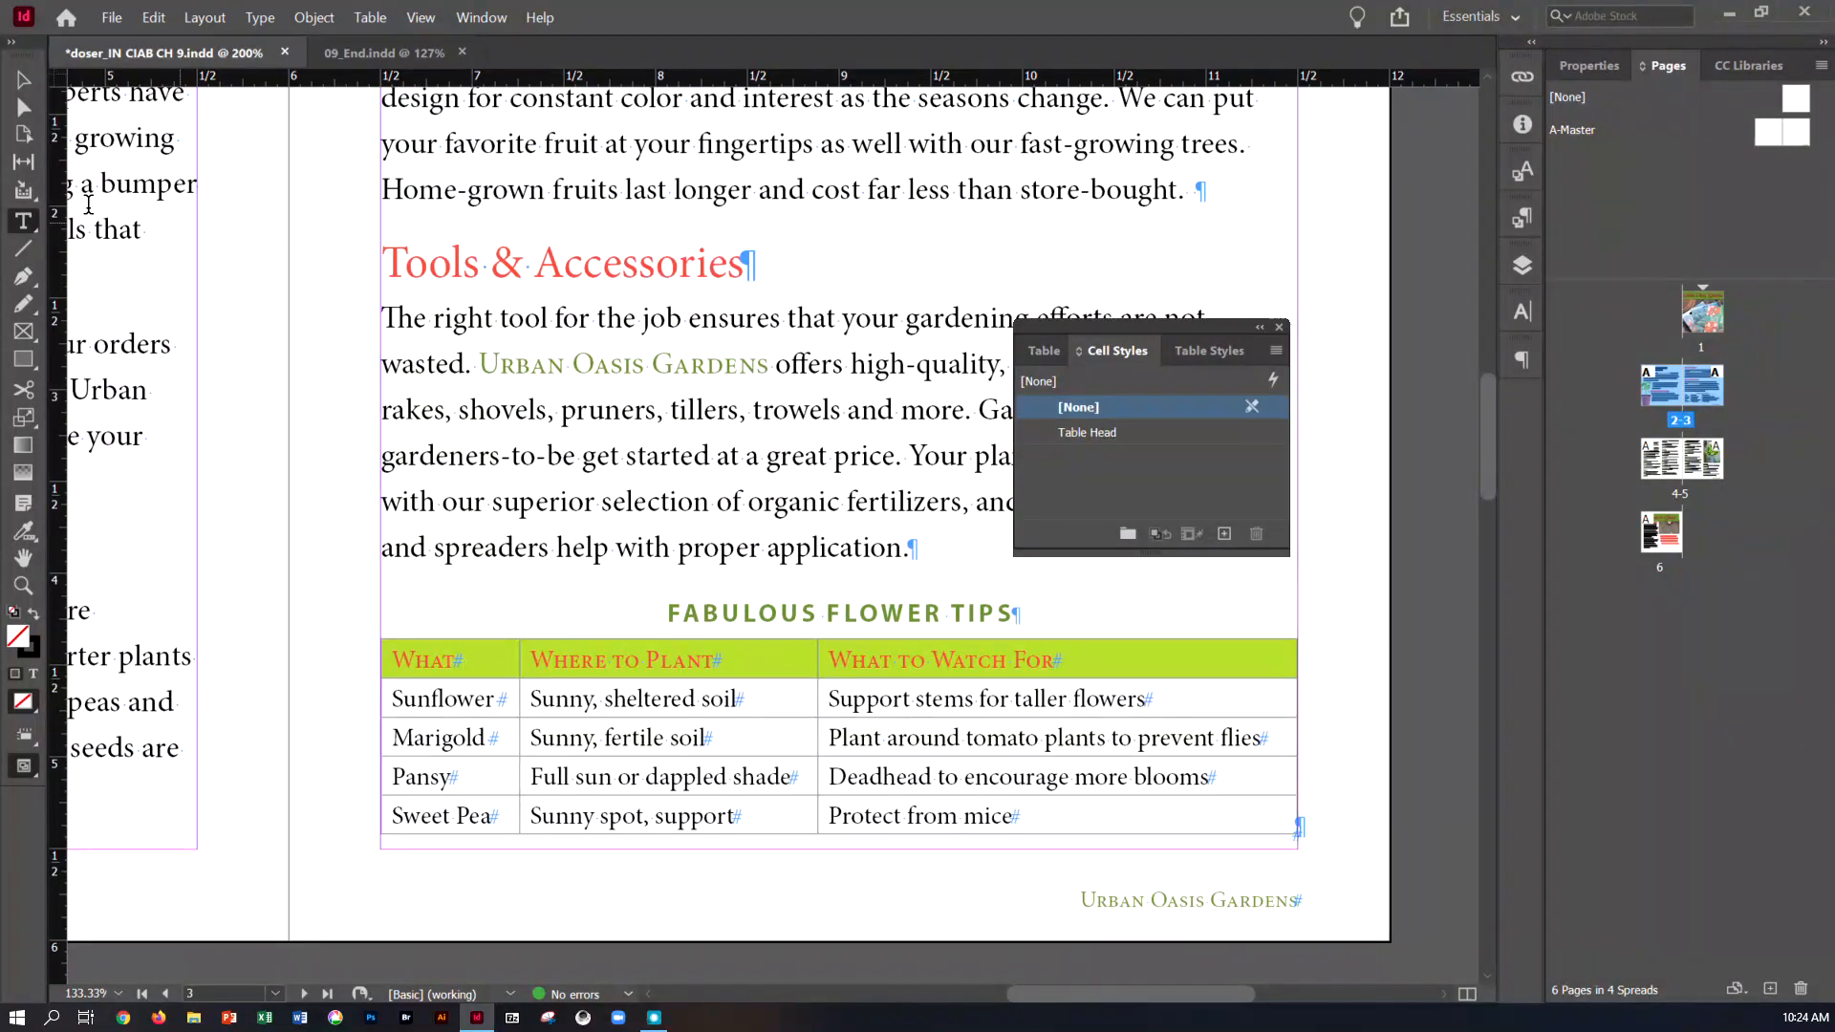
Place the text cursor in the Sunflower cell of the flower tips table and show the document's table styles
{"action": "left_click", "coordinate": [19, 219]}
{"action": "left_click", "coordinate": [415, 708]}
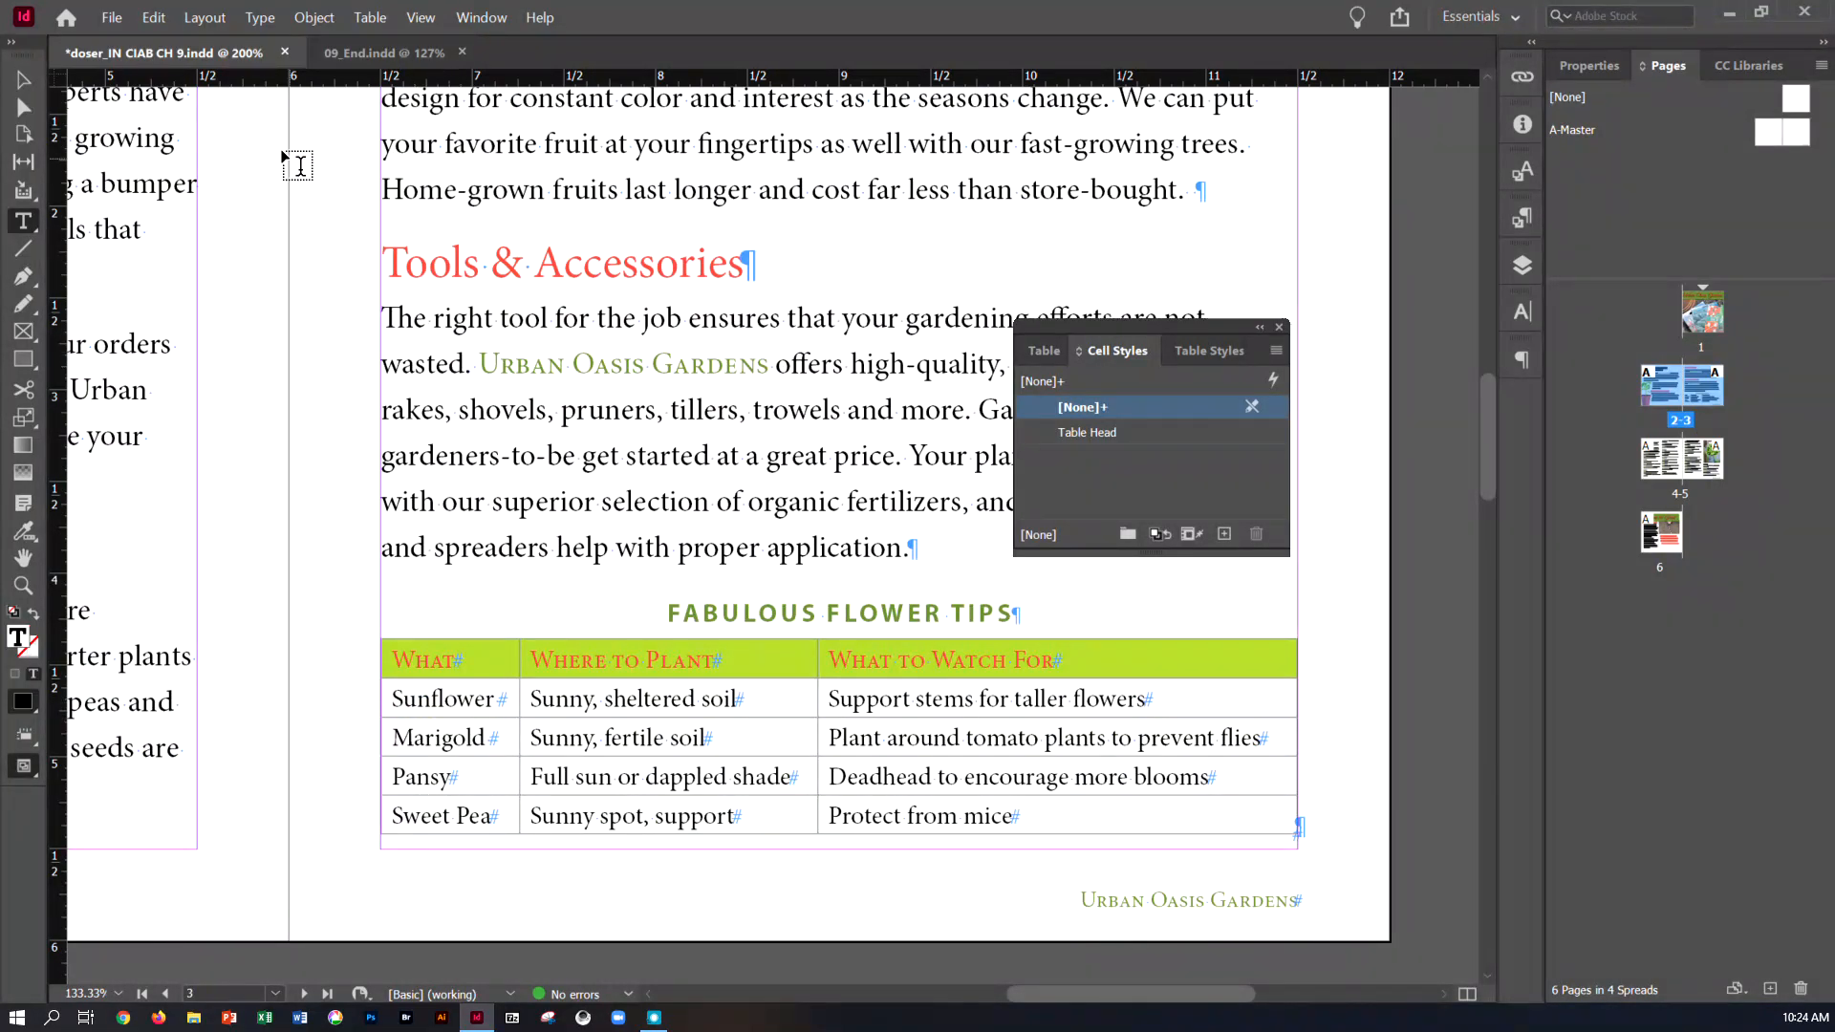
{"action": "left_click", "coordinate": [481, 19]}
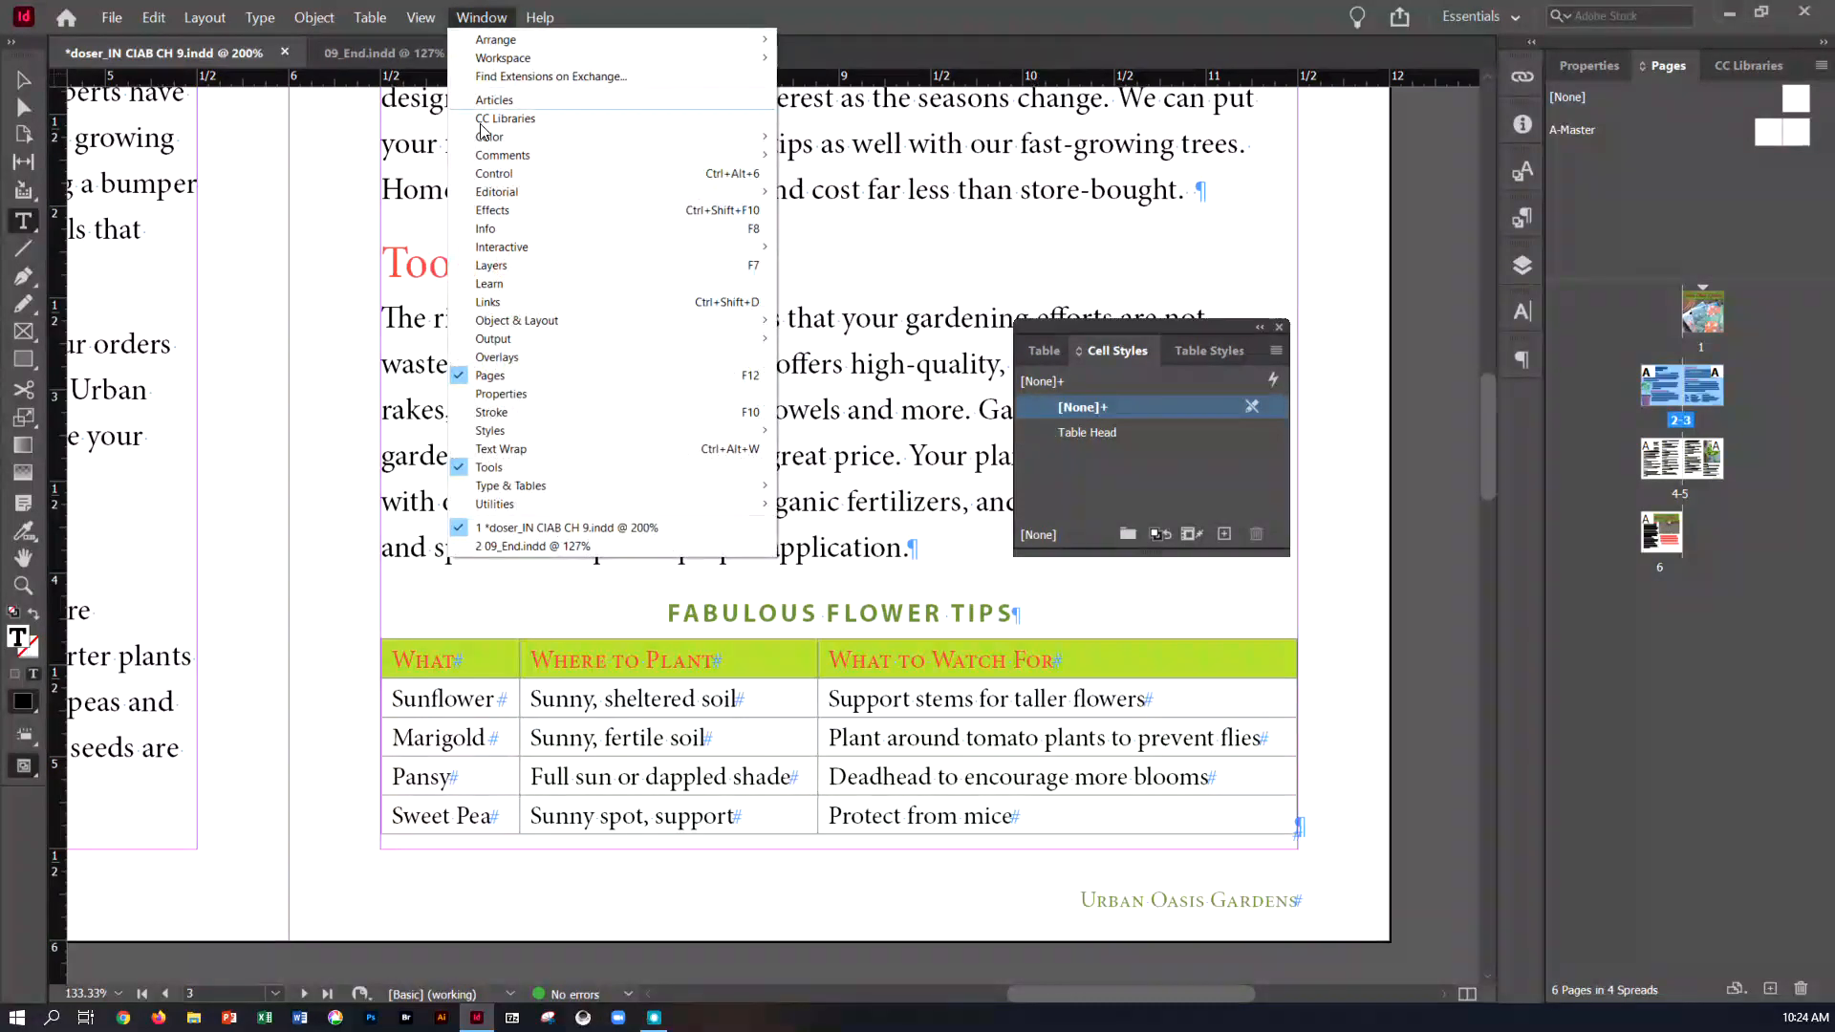
{"action": "mouse_move", "coordinate": [524, 431]}
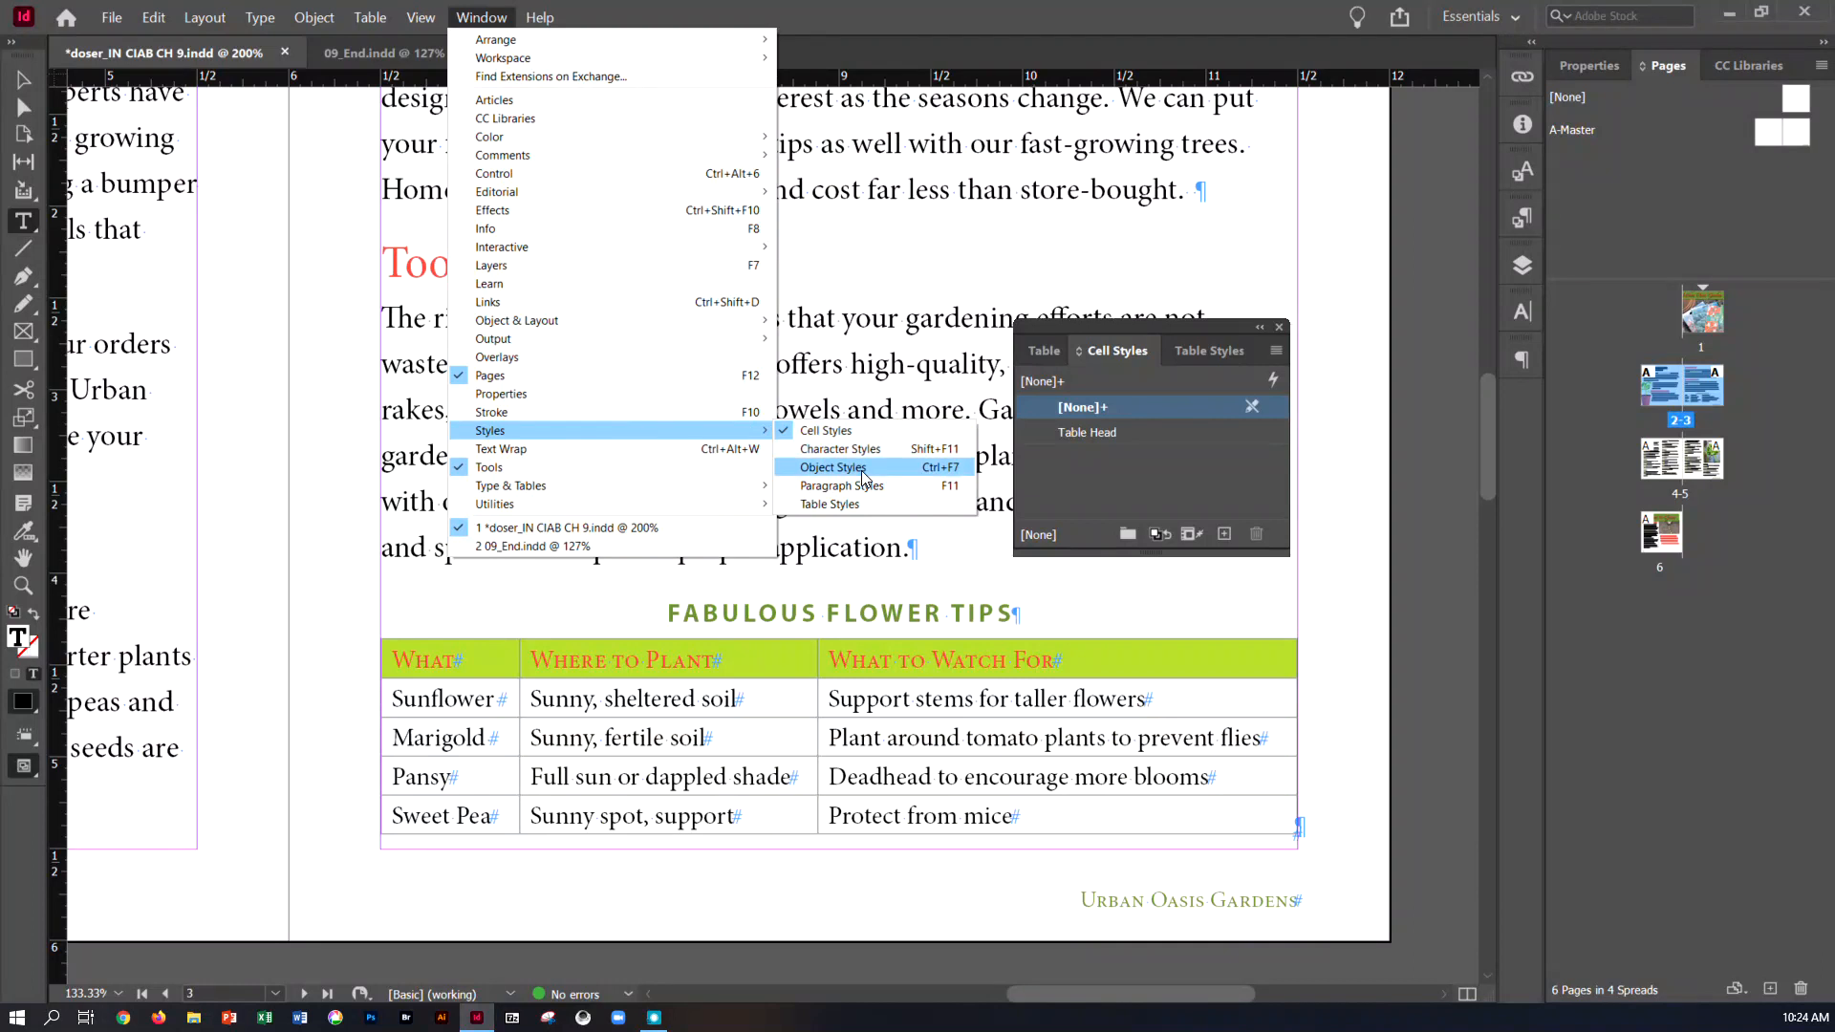
{"action": "left_click", "coordinate": [829, 504]}
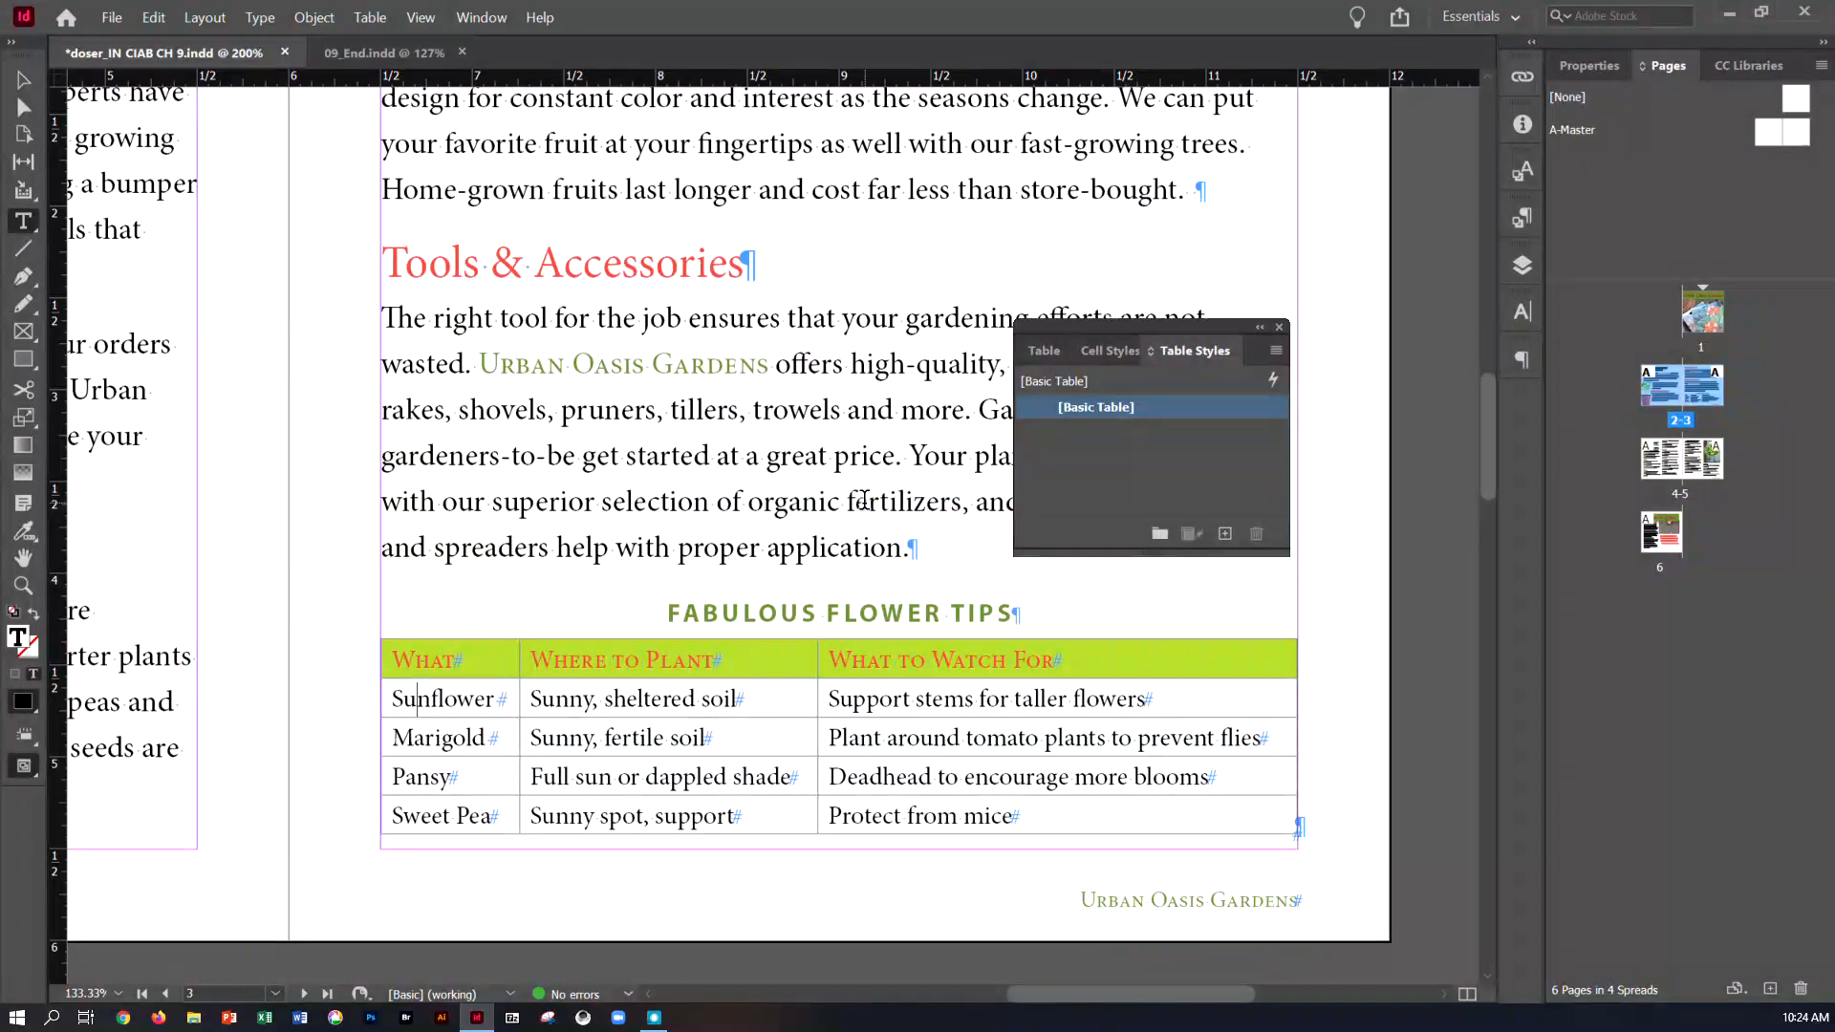
Start a new table style named Garden Table and assign the Table Head cell style to its header rows
{"action": "left_click", "coordinate": [1276, 351]}
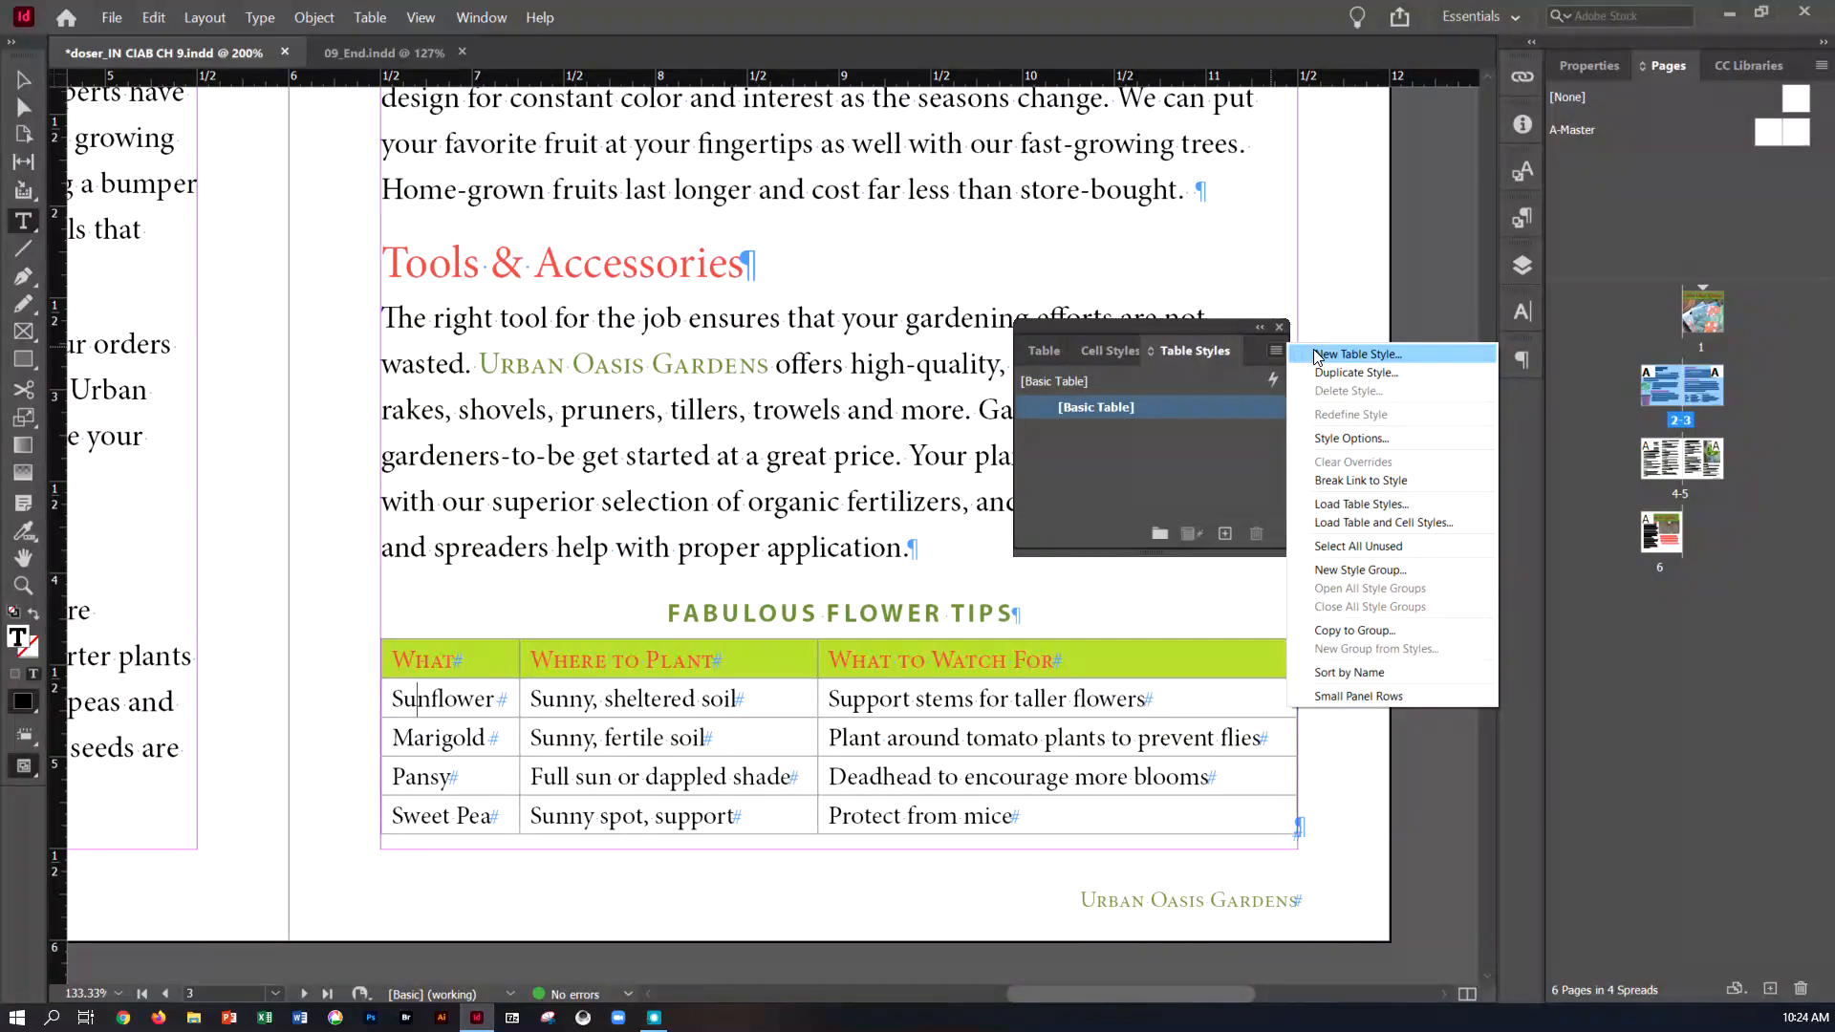
{"action": "left_click", "coordinate": [1316, 357]}
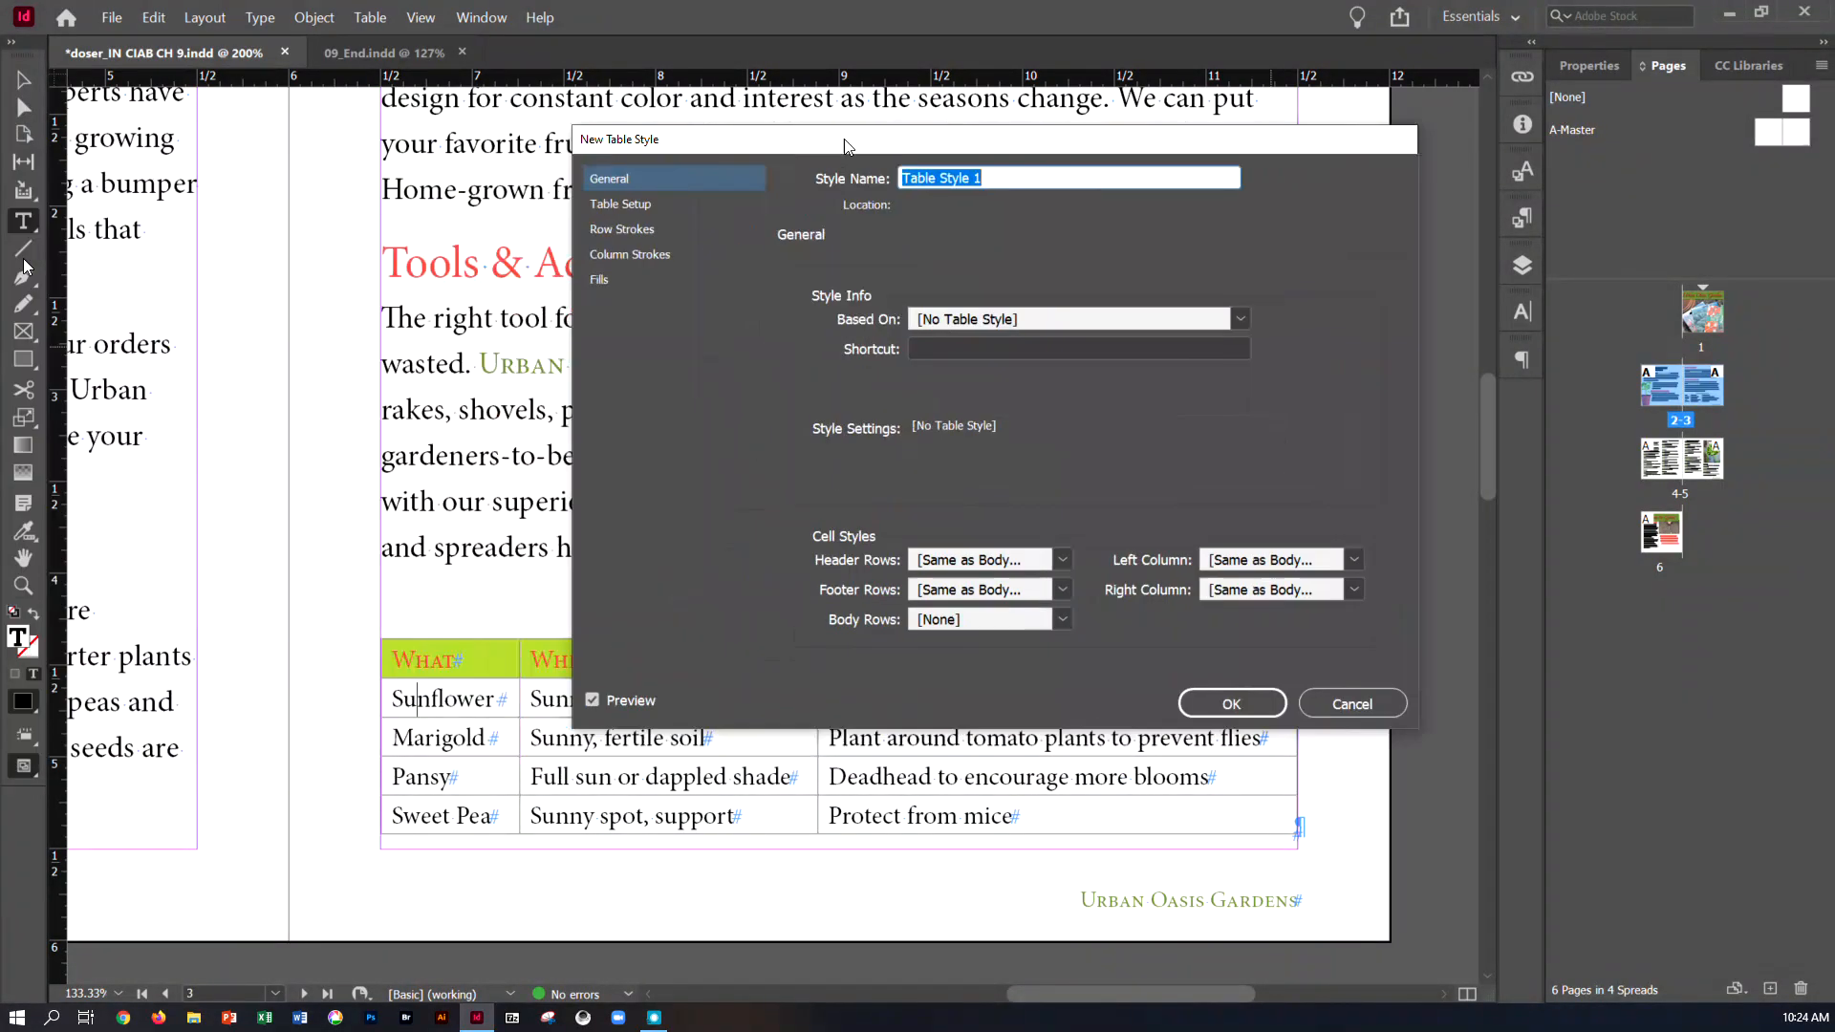
{"action": "left_click_drag", "start_coordinate": [845, 140], "coordinate": [971, 150]}
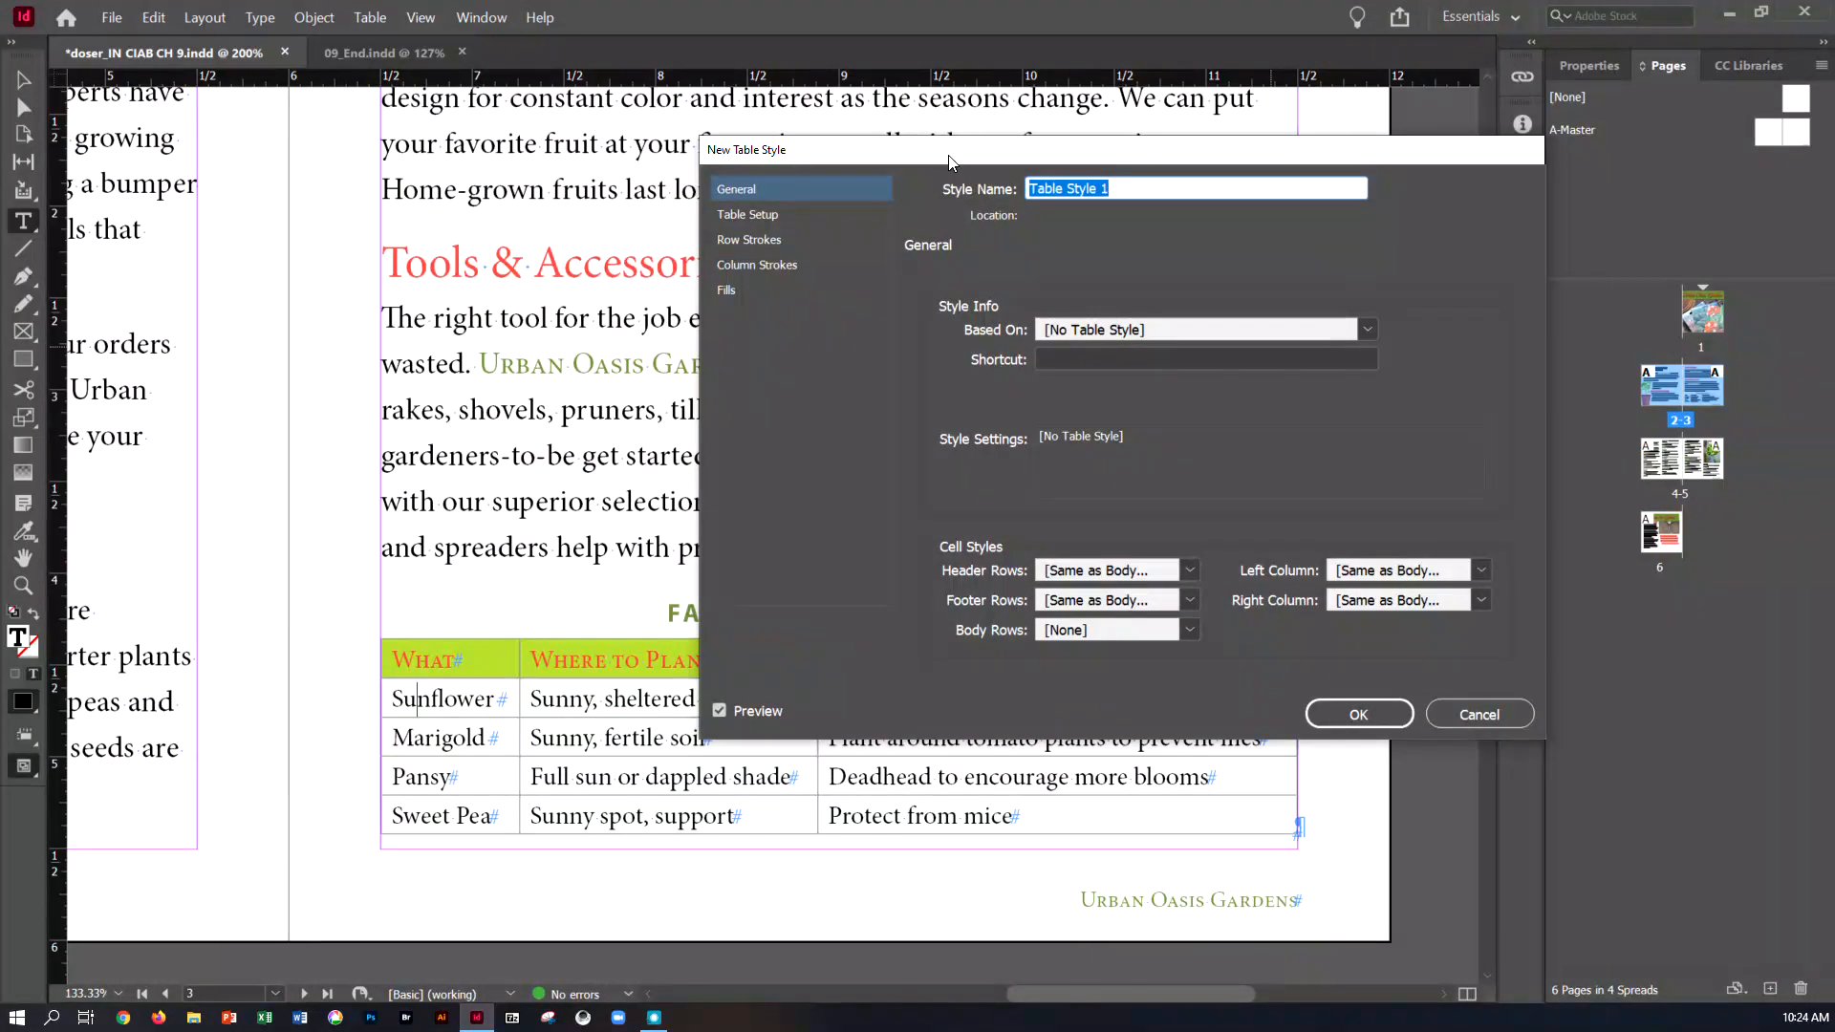
{"action": "type", "text": "Garden Table"}
{"action": "key", "text": "BackSpace"}
{"action": "key", "text": "BackSpace"}
{"action": "type", "text": "le"}
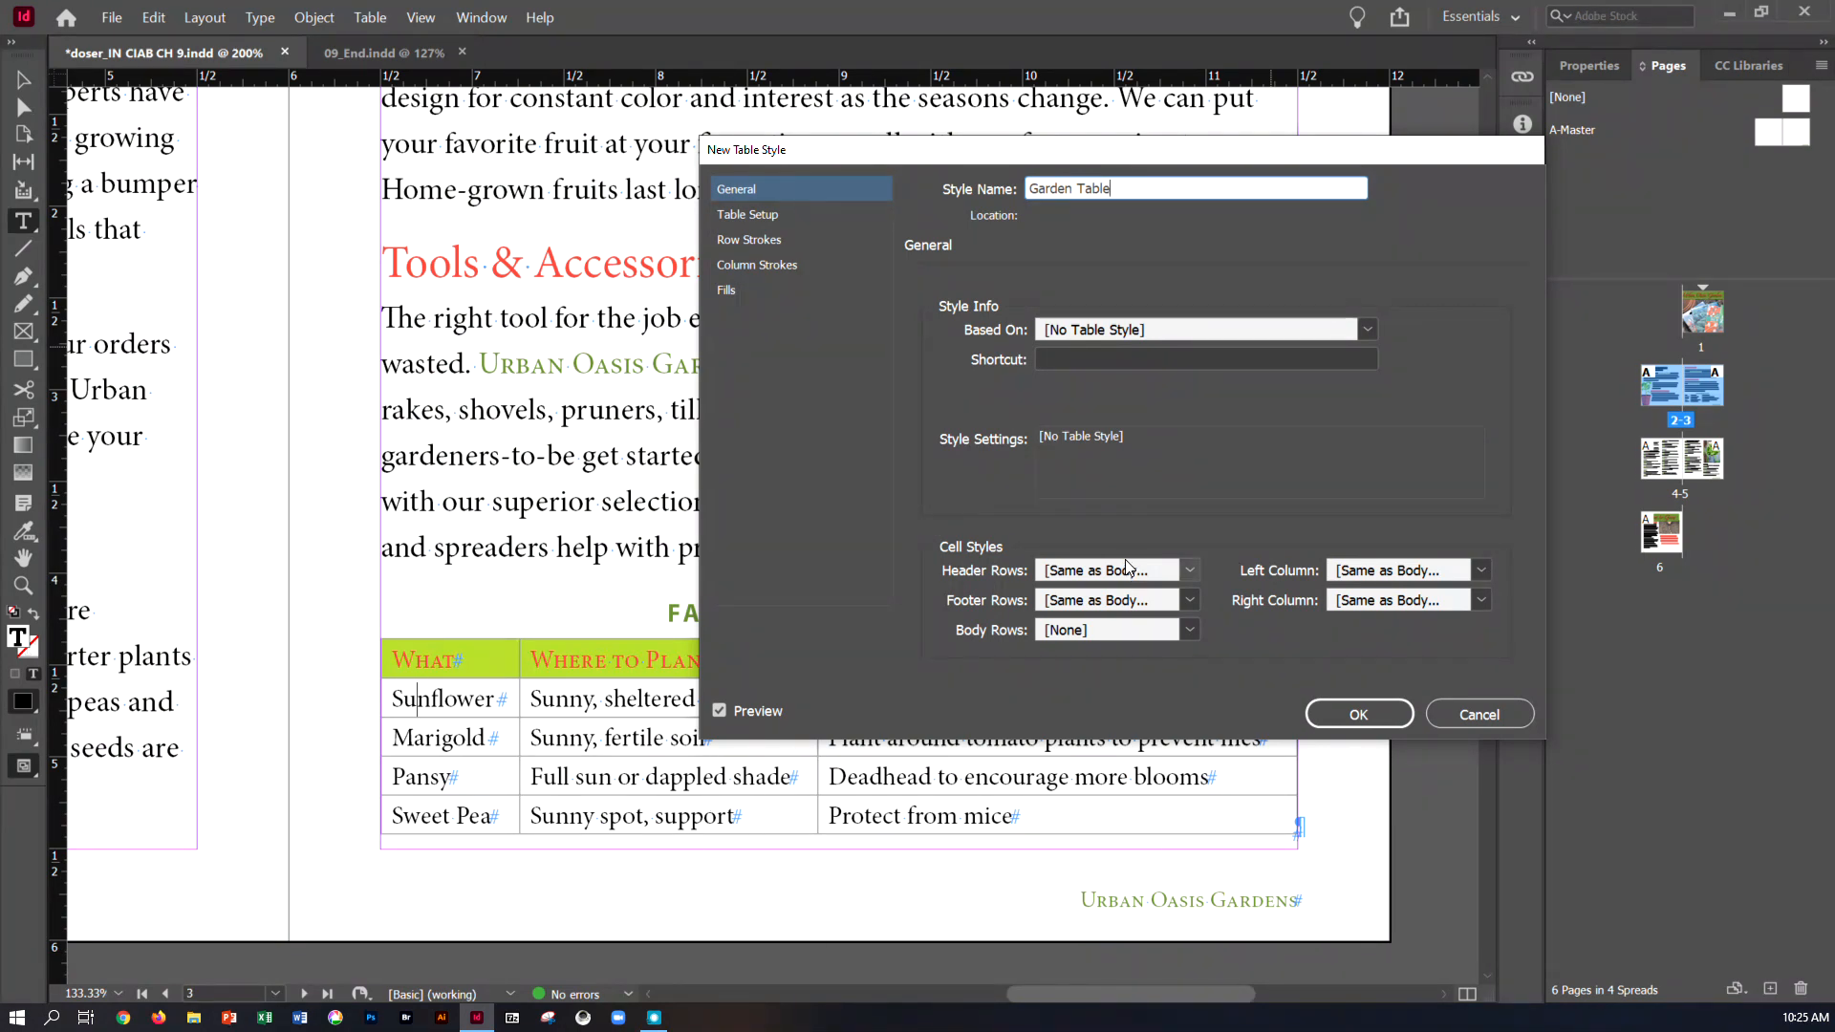
{"action": "left_click", "coordinate": [1187, 571]}
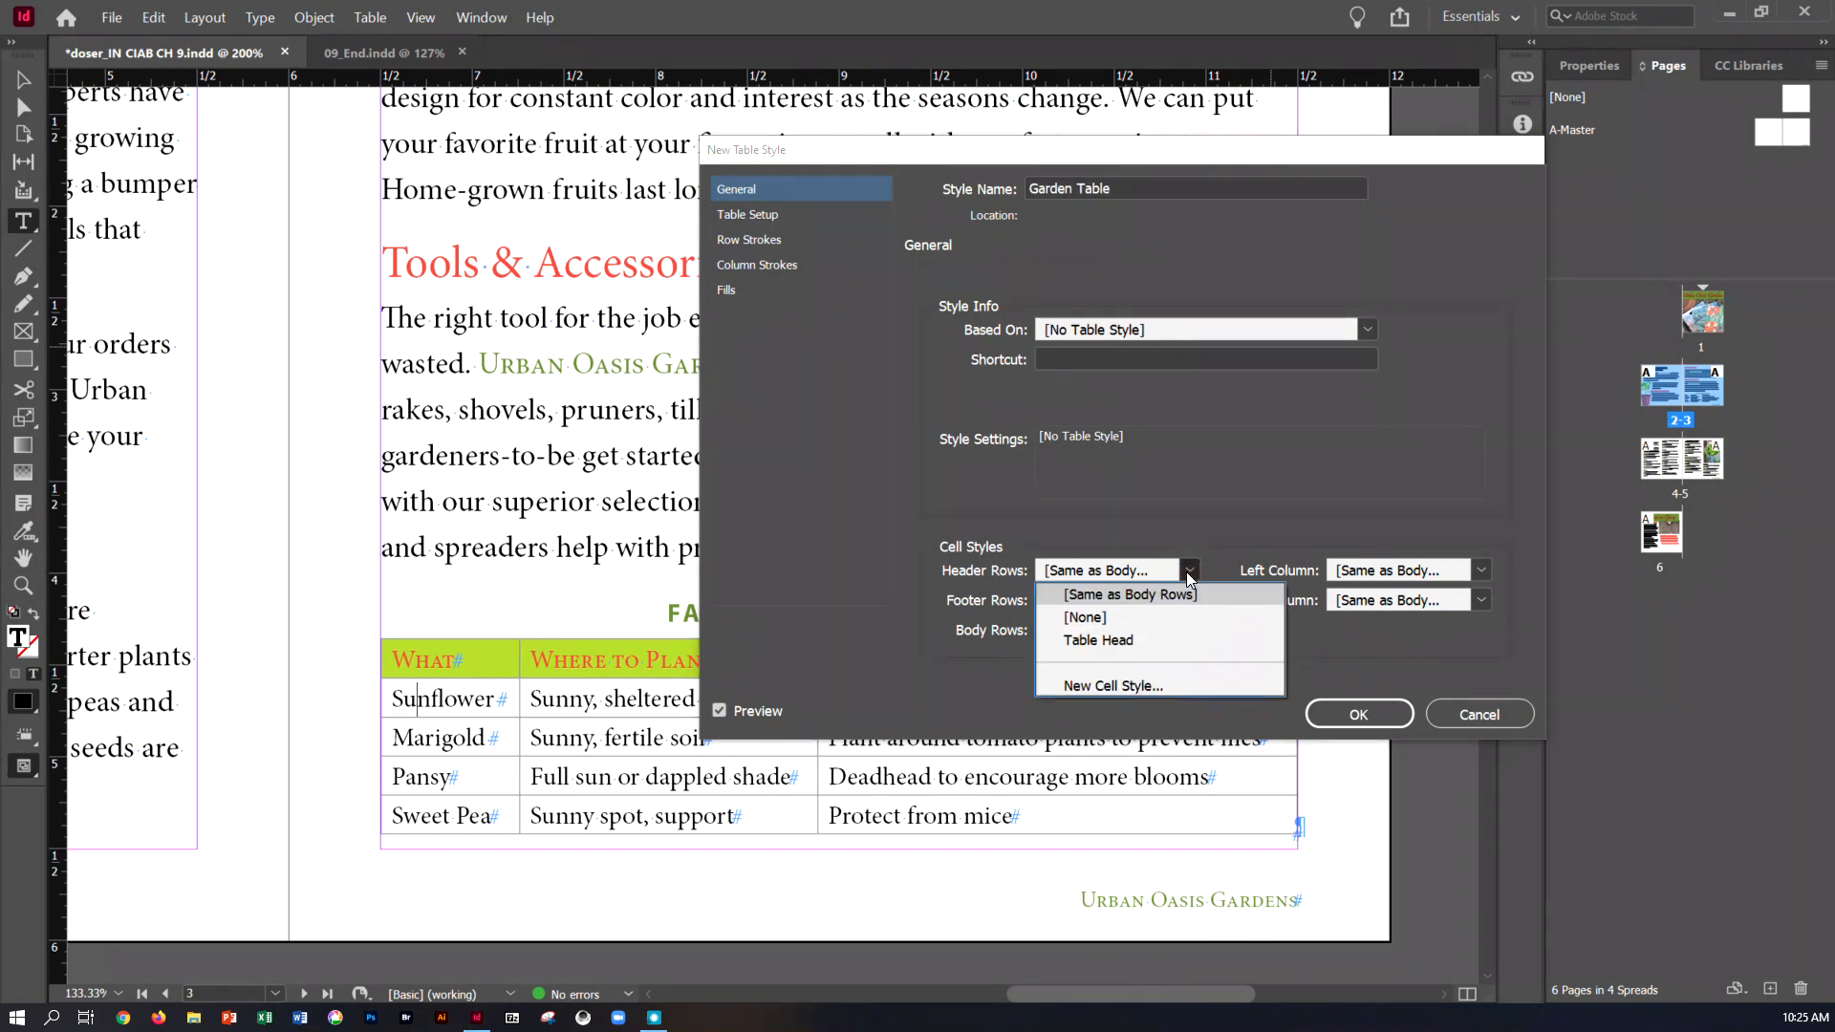
{"action": "left_click", "coordinate": [1138, 639]}
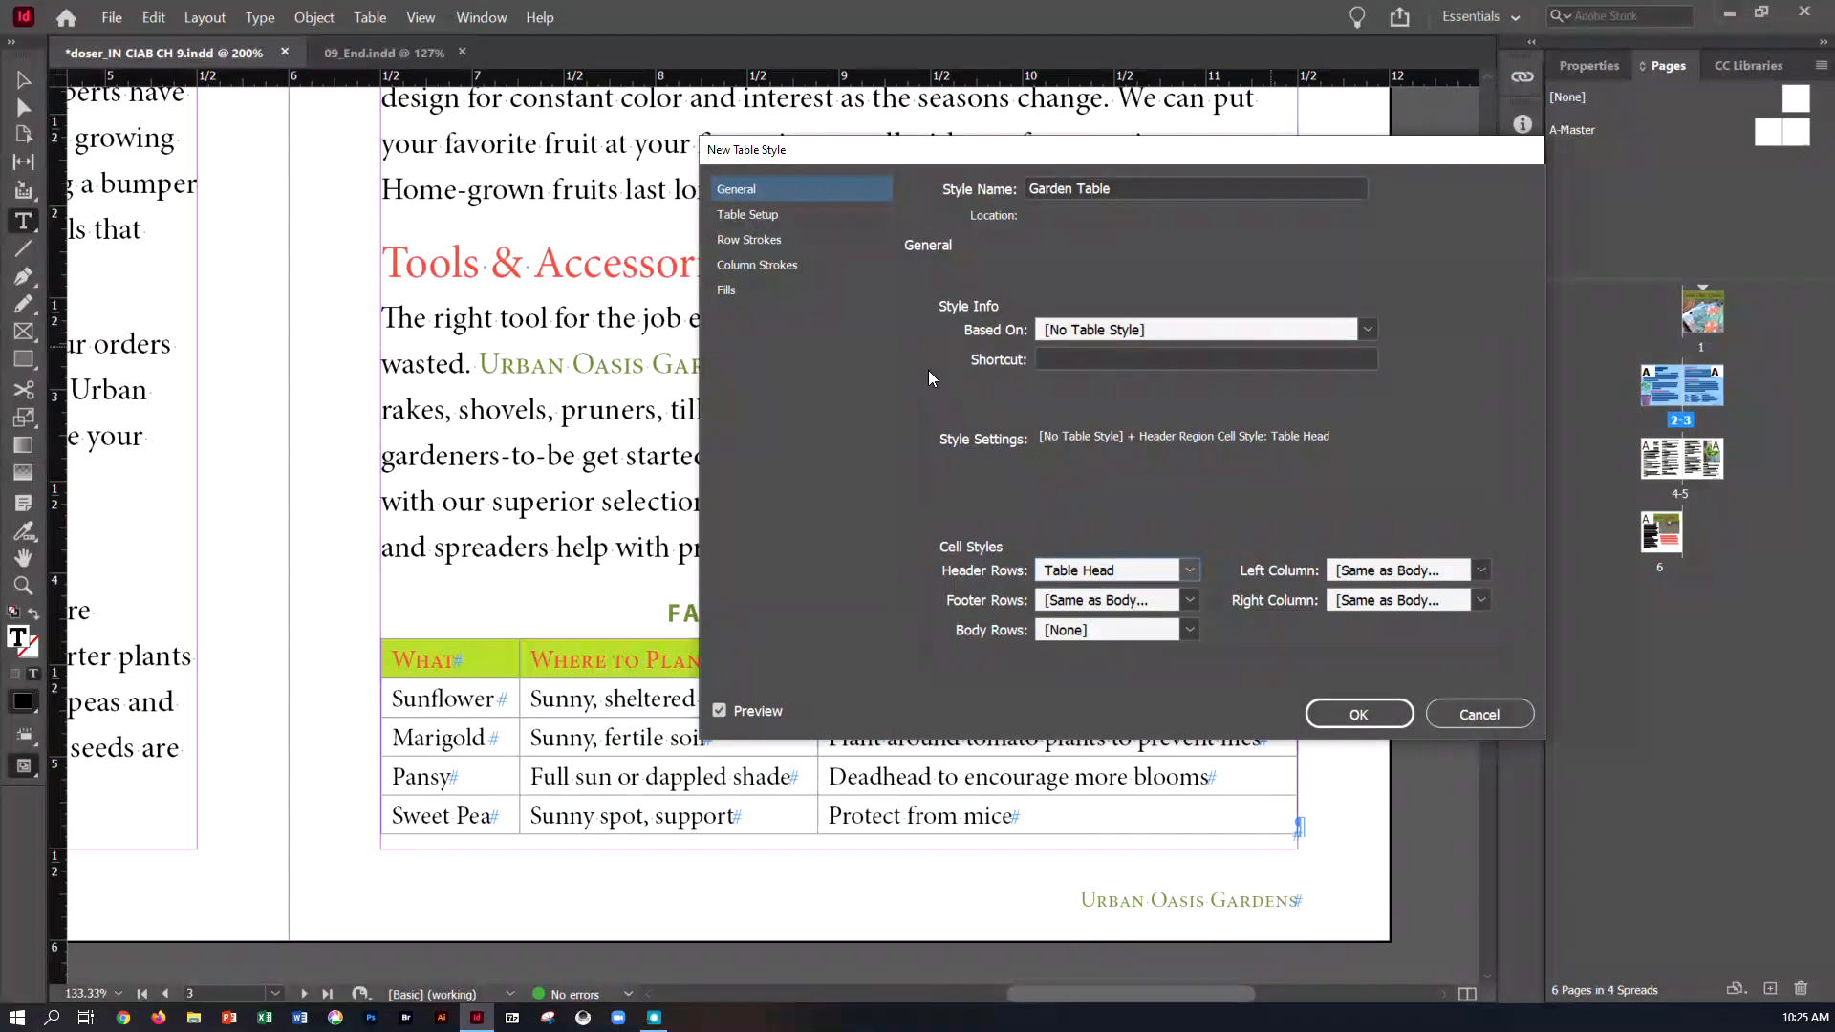
Give the Garden Table style an Every Other Row fill alternating [Paper] with Green-Brightest at 30% tint, and save the style
{"action": "left_click", "coordinate": [734, 292]}
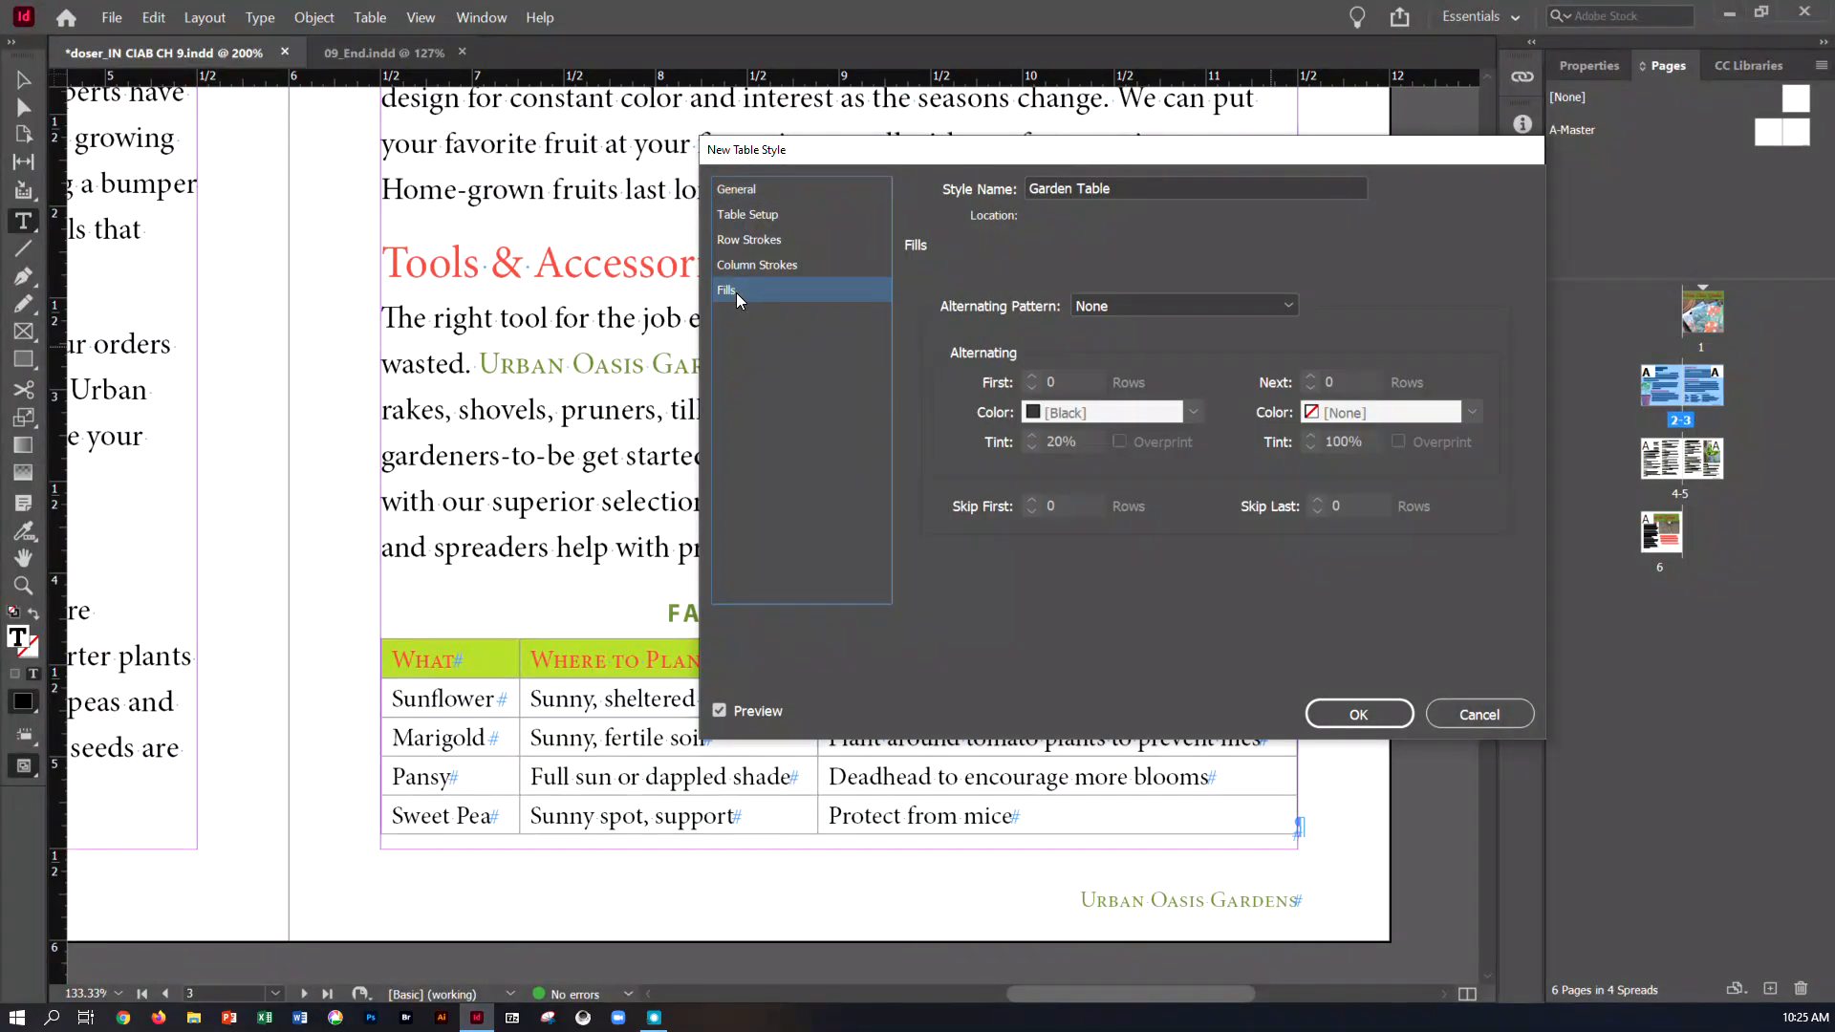
{"action": "left_click", "coordinate": [1154, 306]}
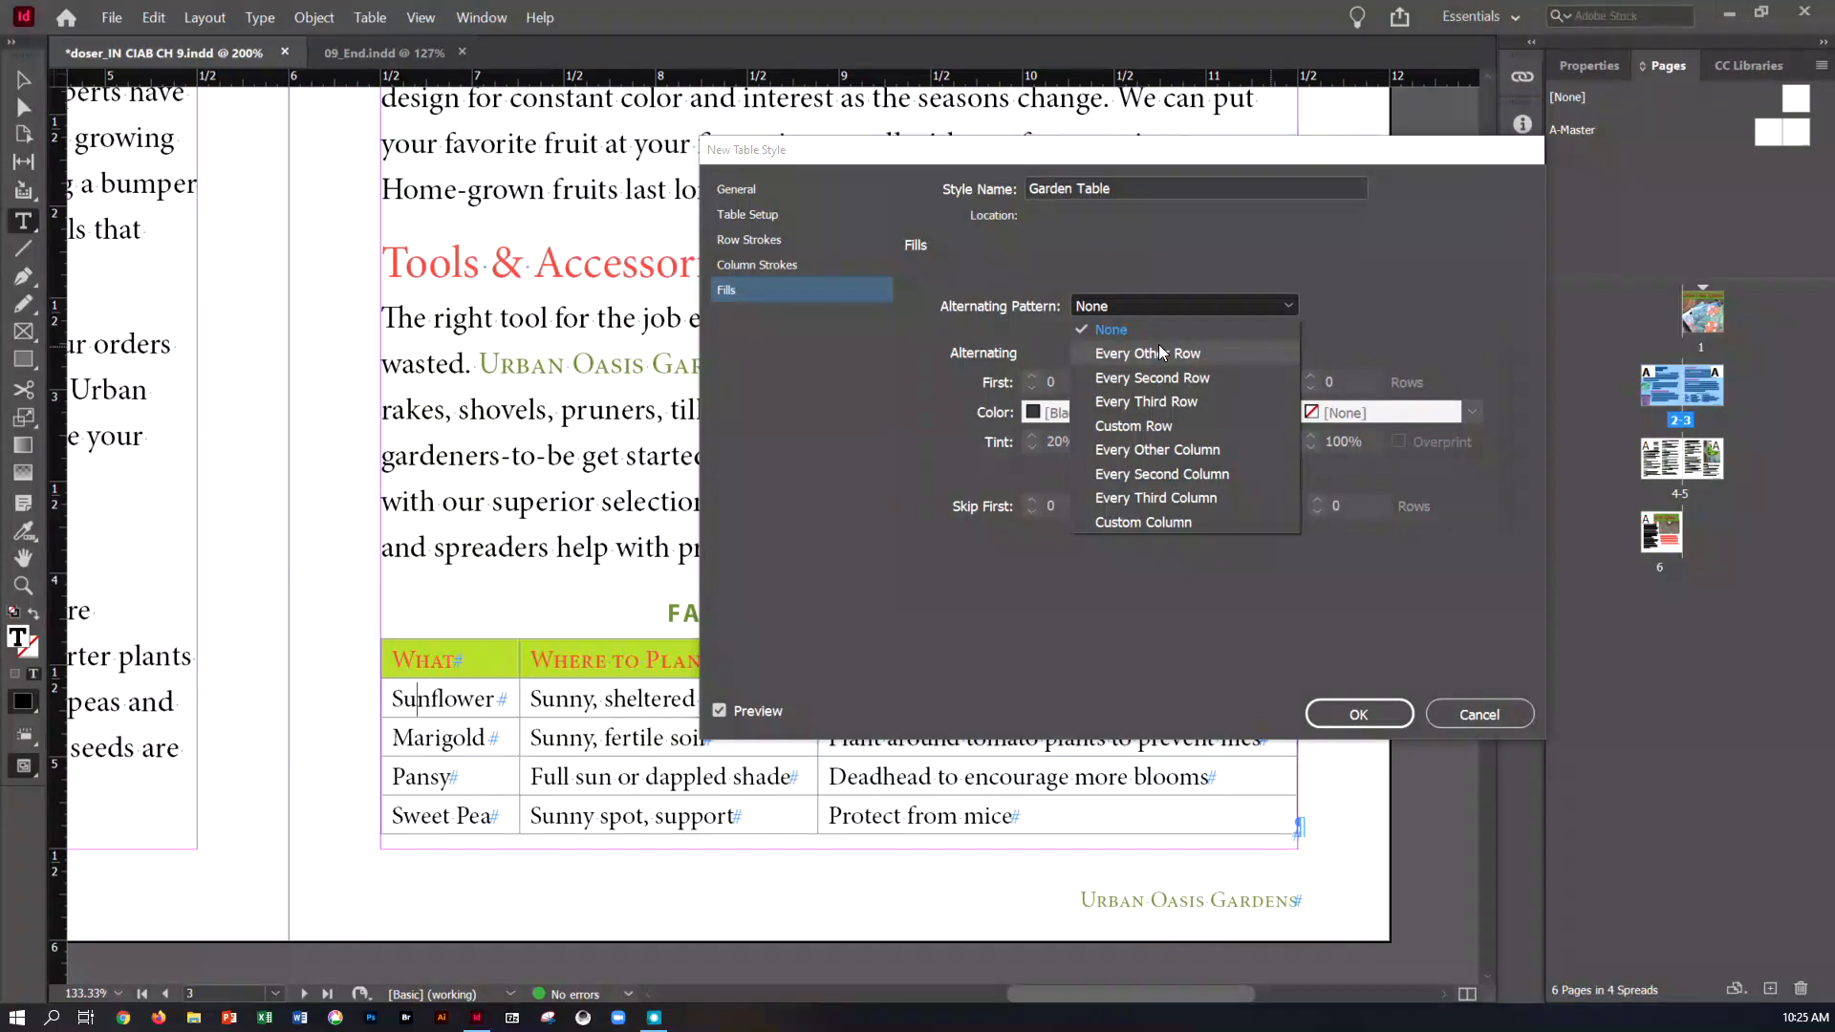
{"action": "left_click", "coordinate": [1161, 351]}
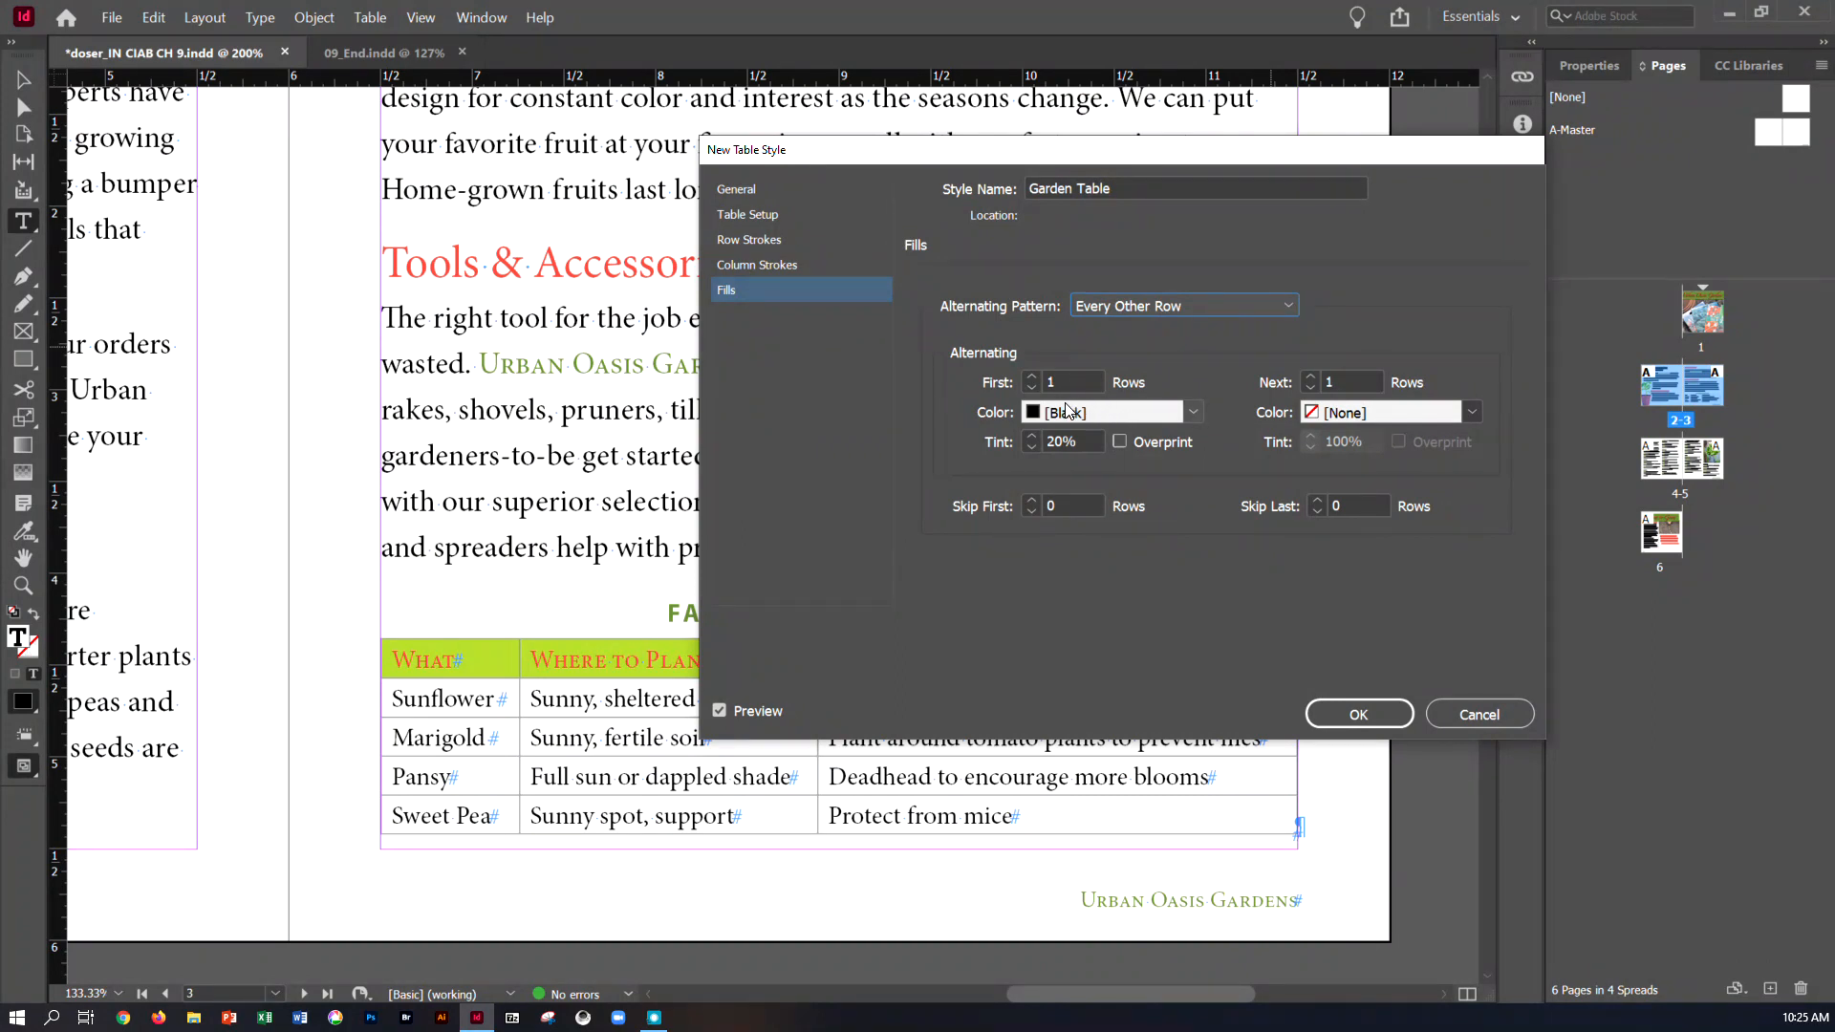
{"action": "left_click", "coordinate": [1194, 411]}
{"action": "left_click", "coordinate": [1155, 476]}
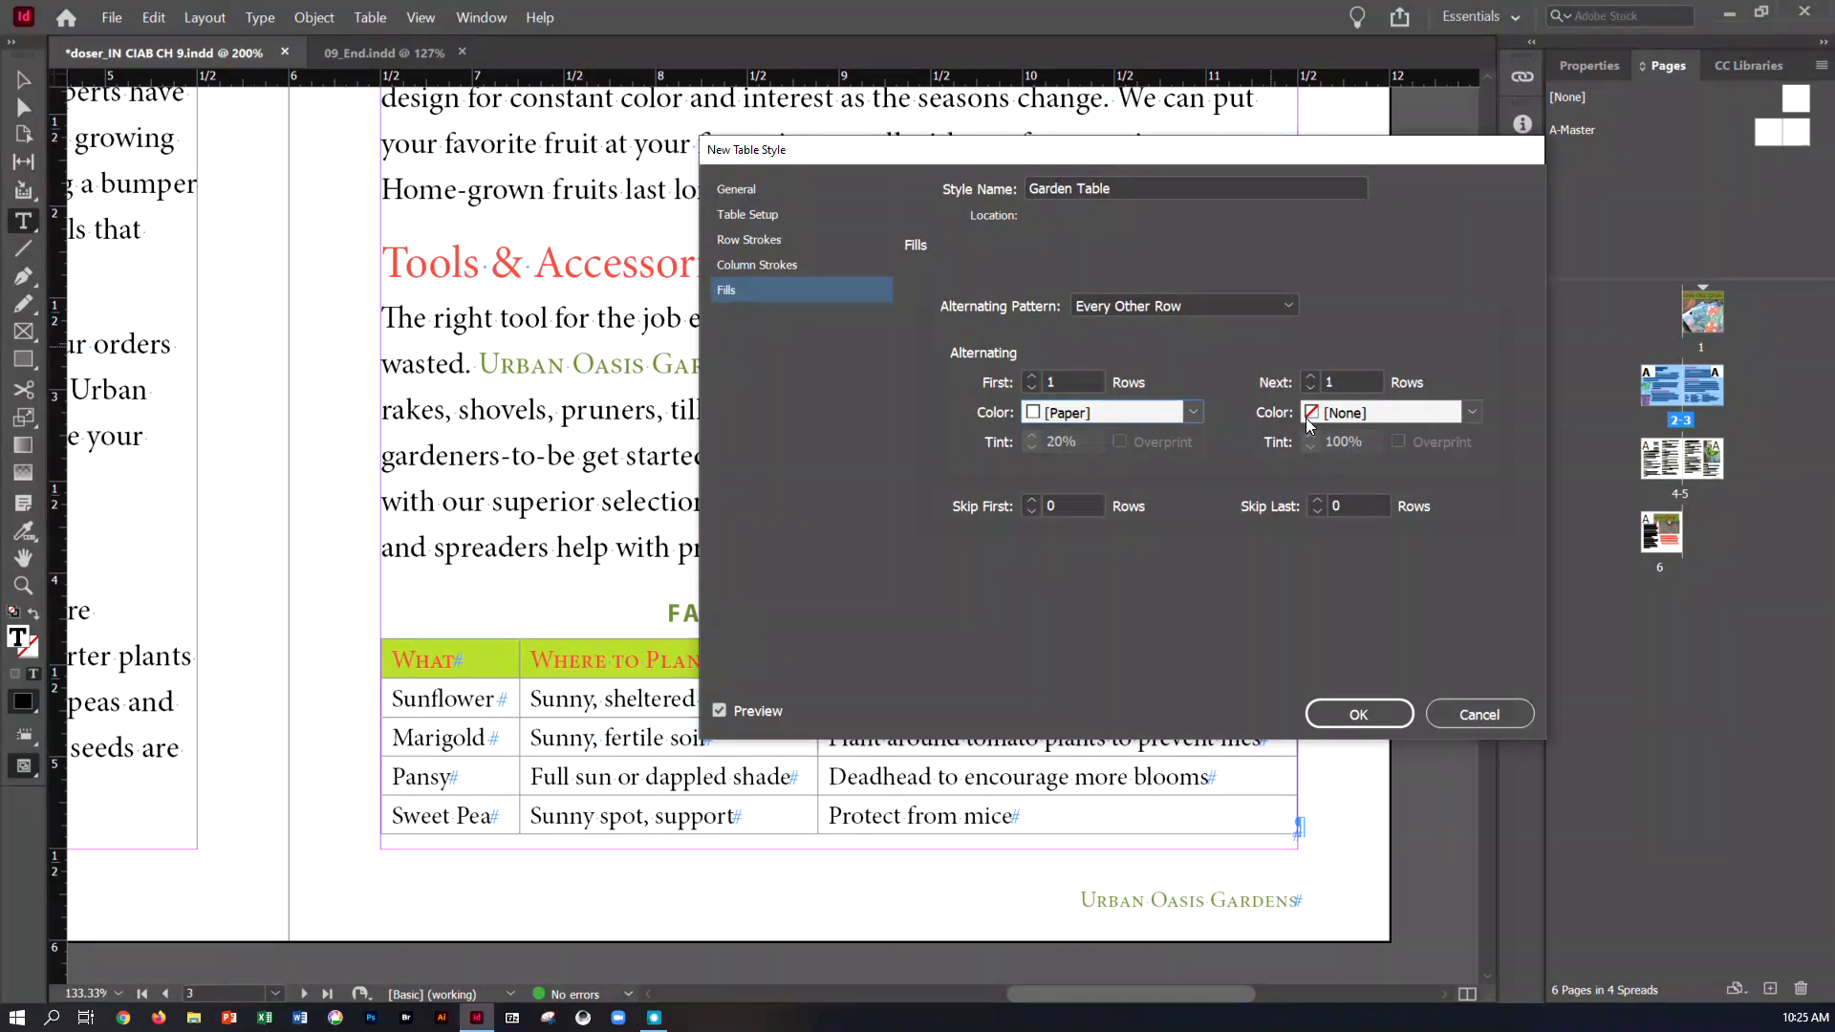
{"action": "left_click", "coordinate": [1469, 412]}
{"action": "left_click", "coordinate": [1396, 570]}
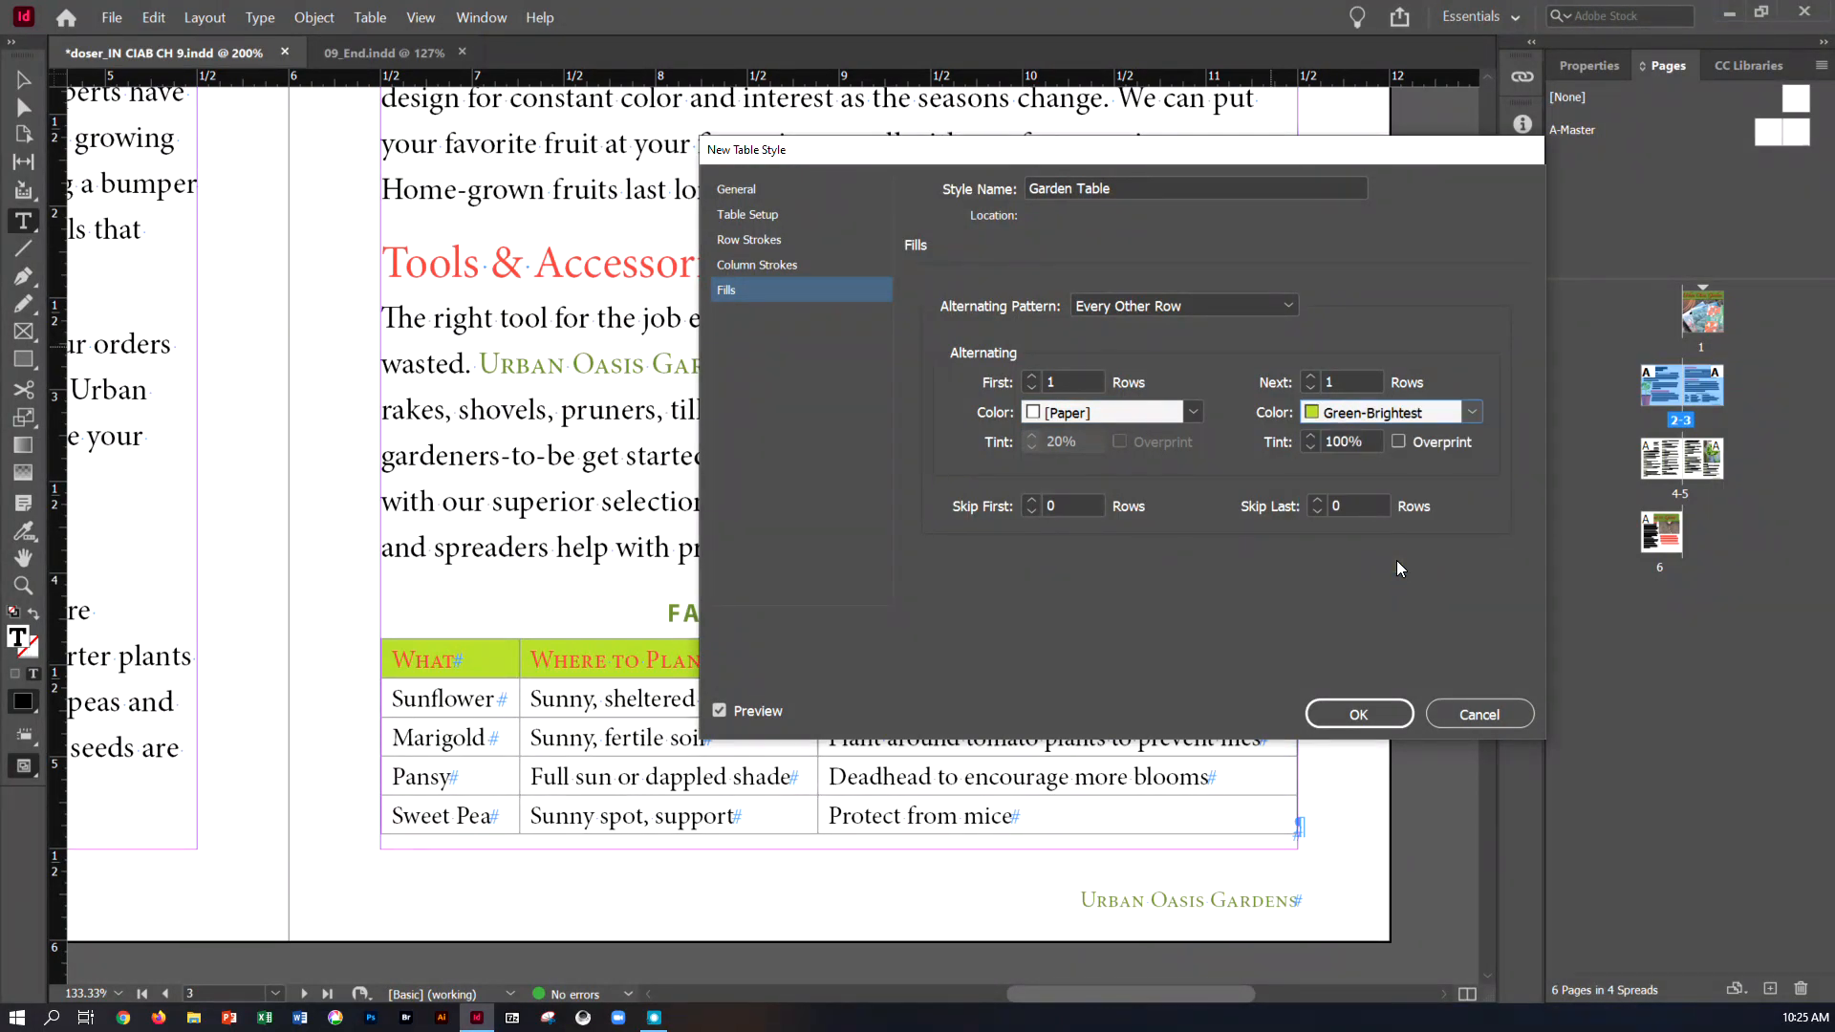
{"action": "double_click", "coordinate": [1365, 440]}
{"action": "type", "text": "30"}
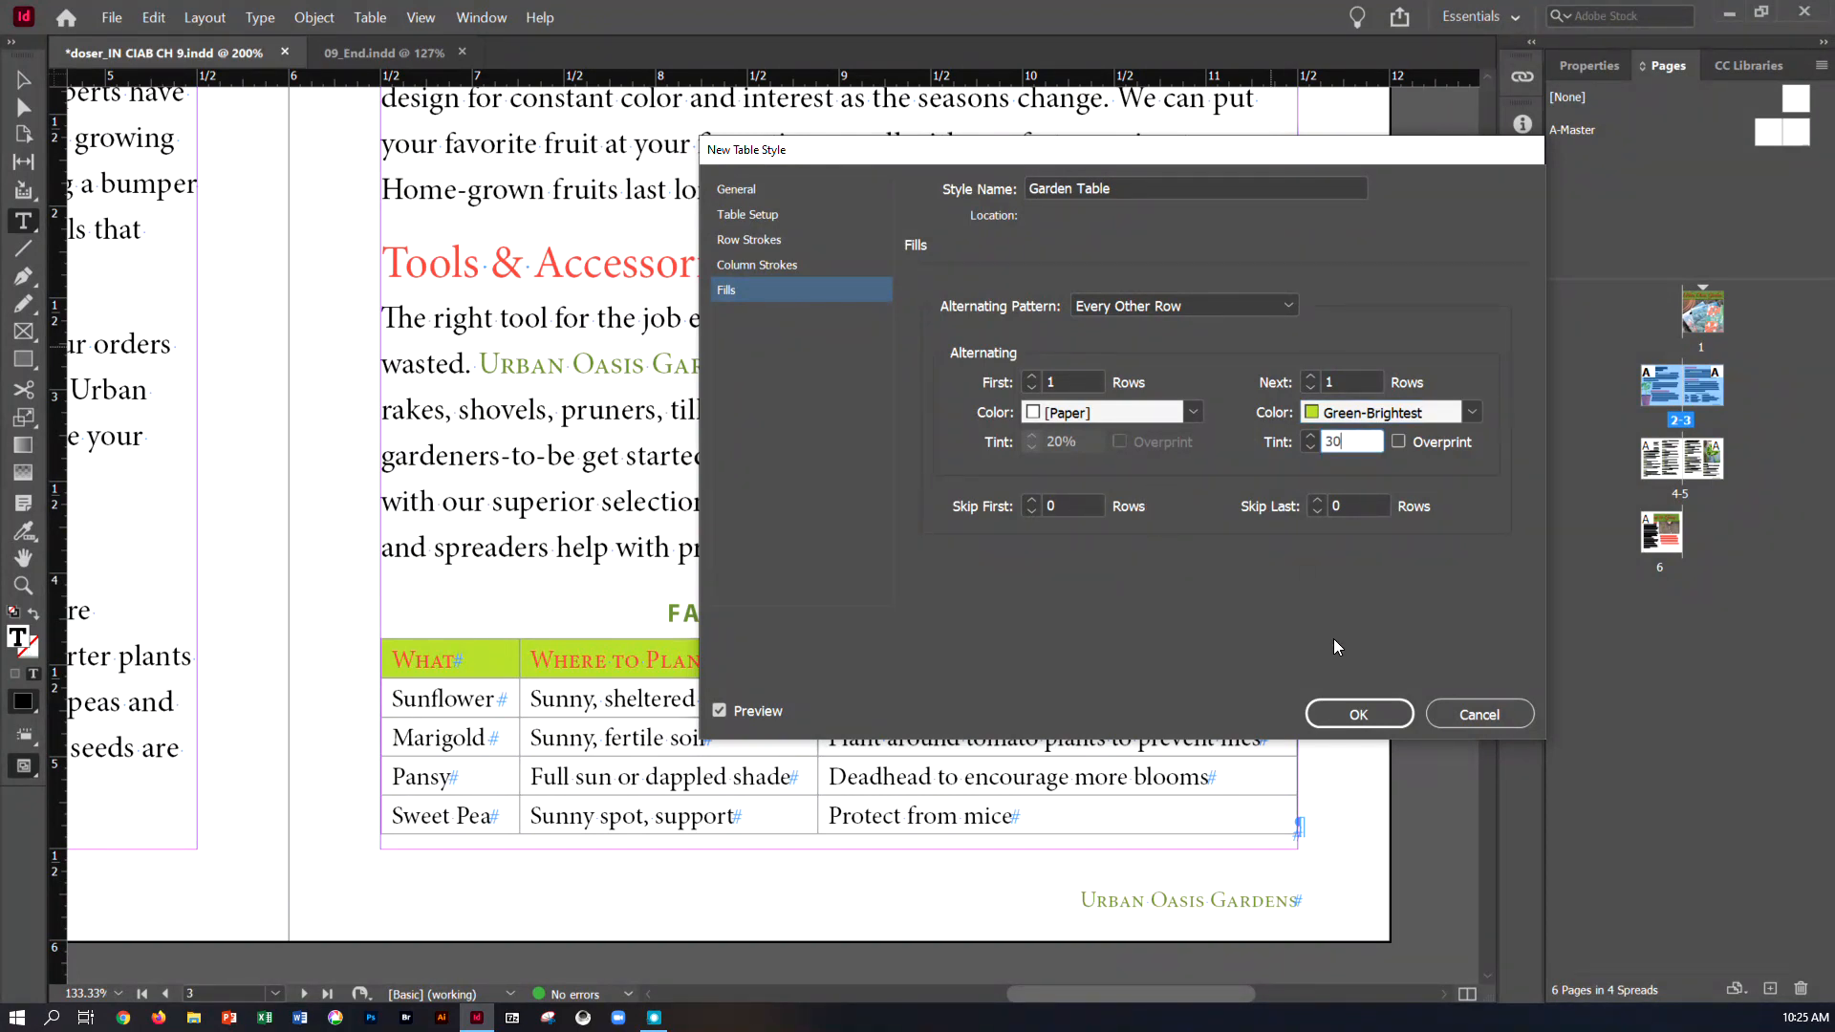
{"action": "left_click", "coordinate": [1403, 713]}
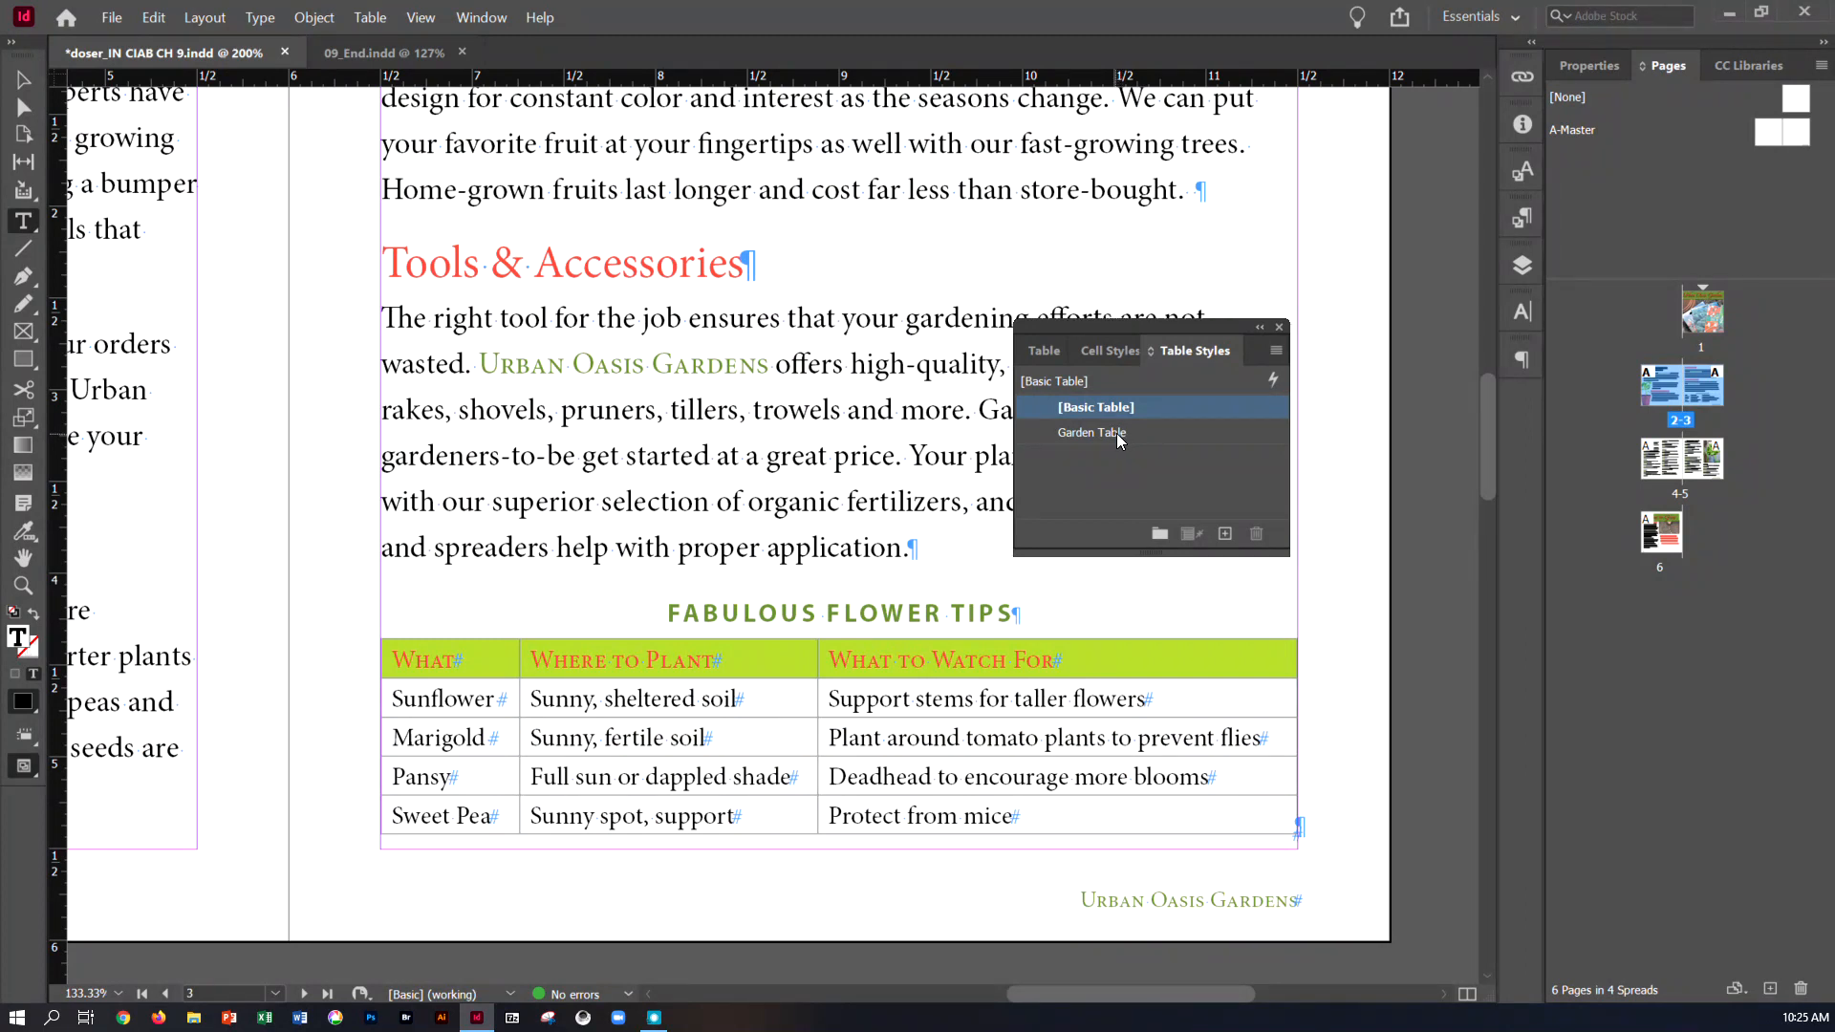
Apply the Garden Table style to the entire flower tips table on page 3 and deselect it
{"action": "left_click", "coordinate": [381, 27]}
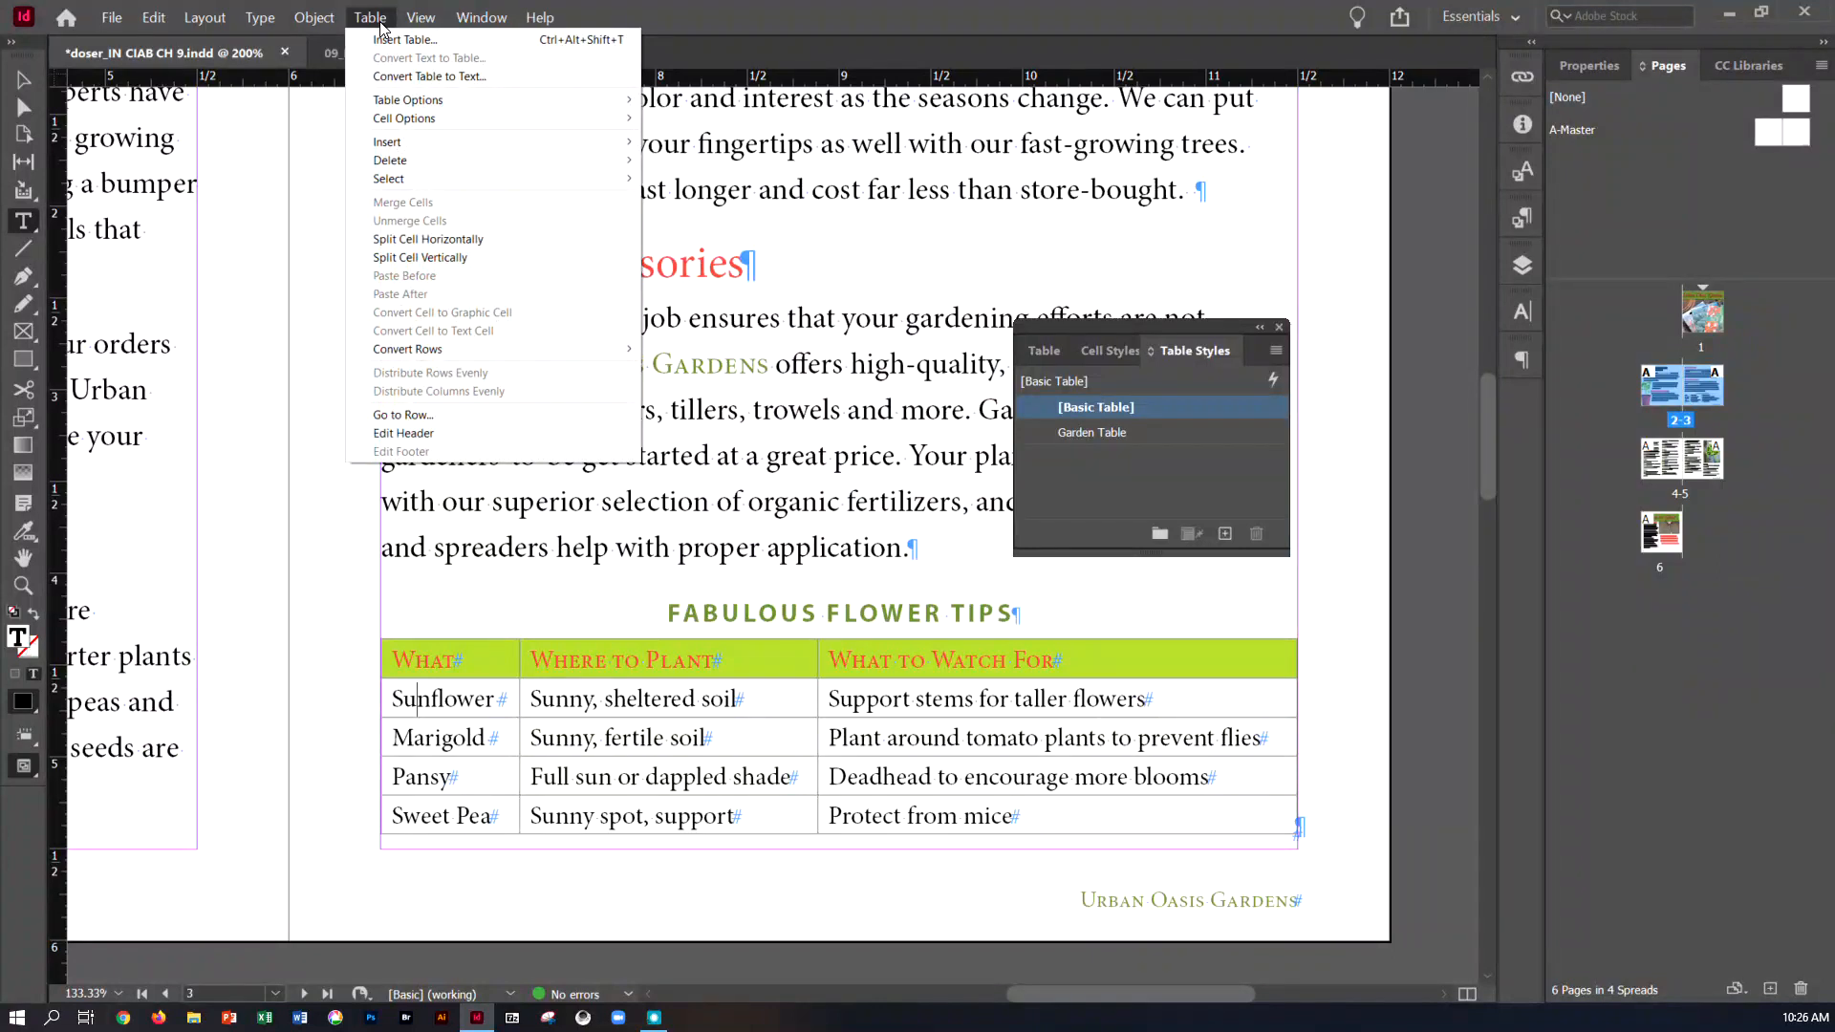
{"action": "mouse_move", "coordinate": [472, 180]}
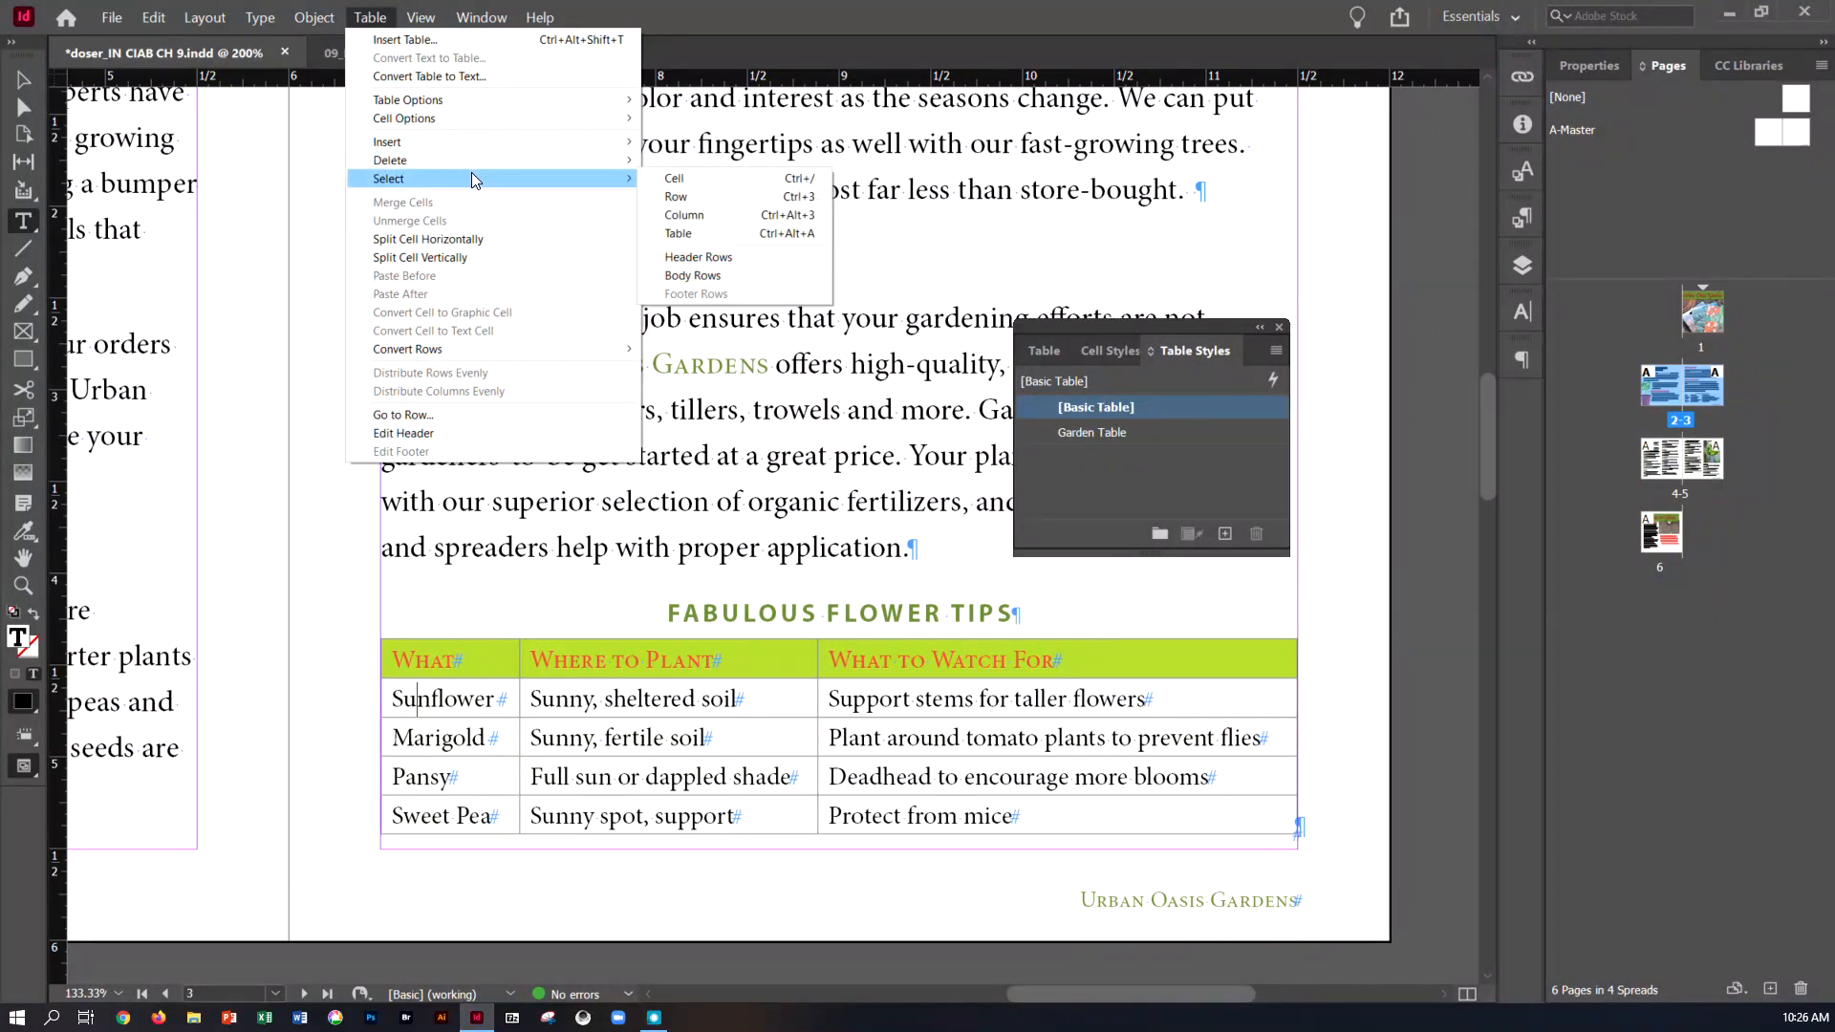
{"action": "left_click", "coordinate": [677, 234]}
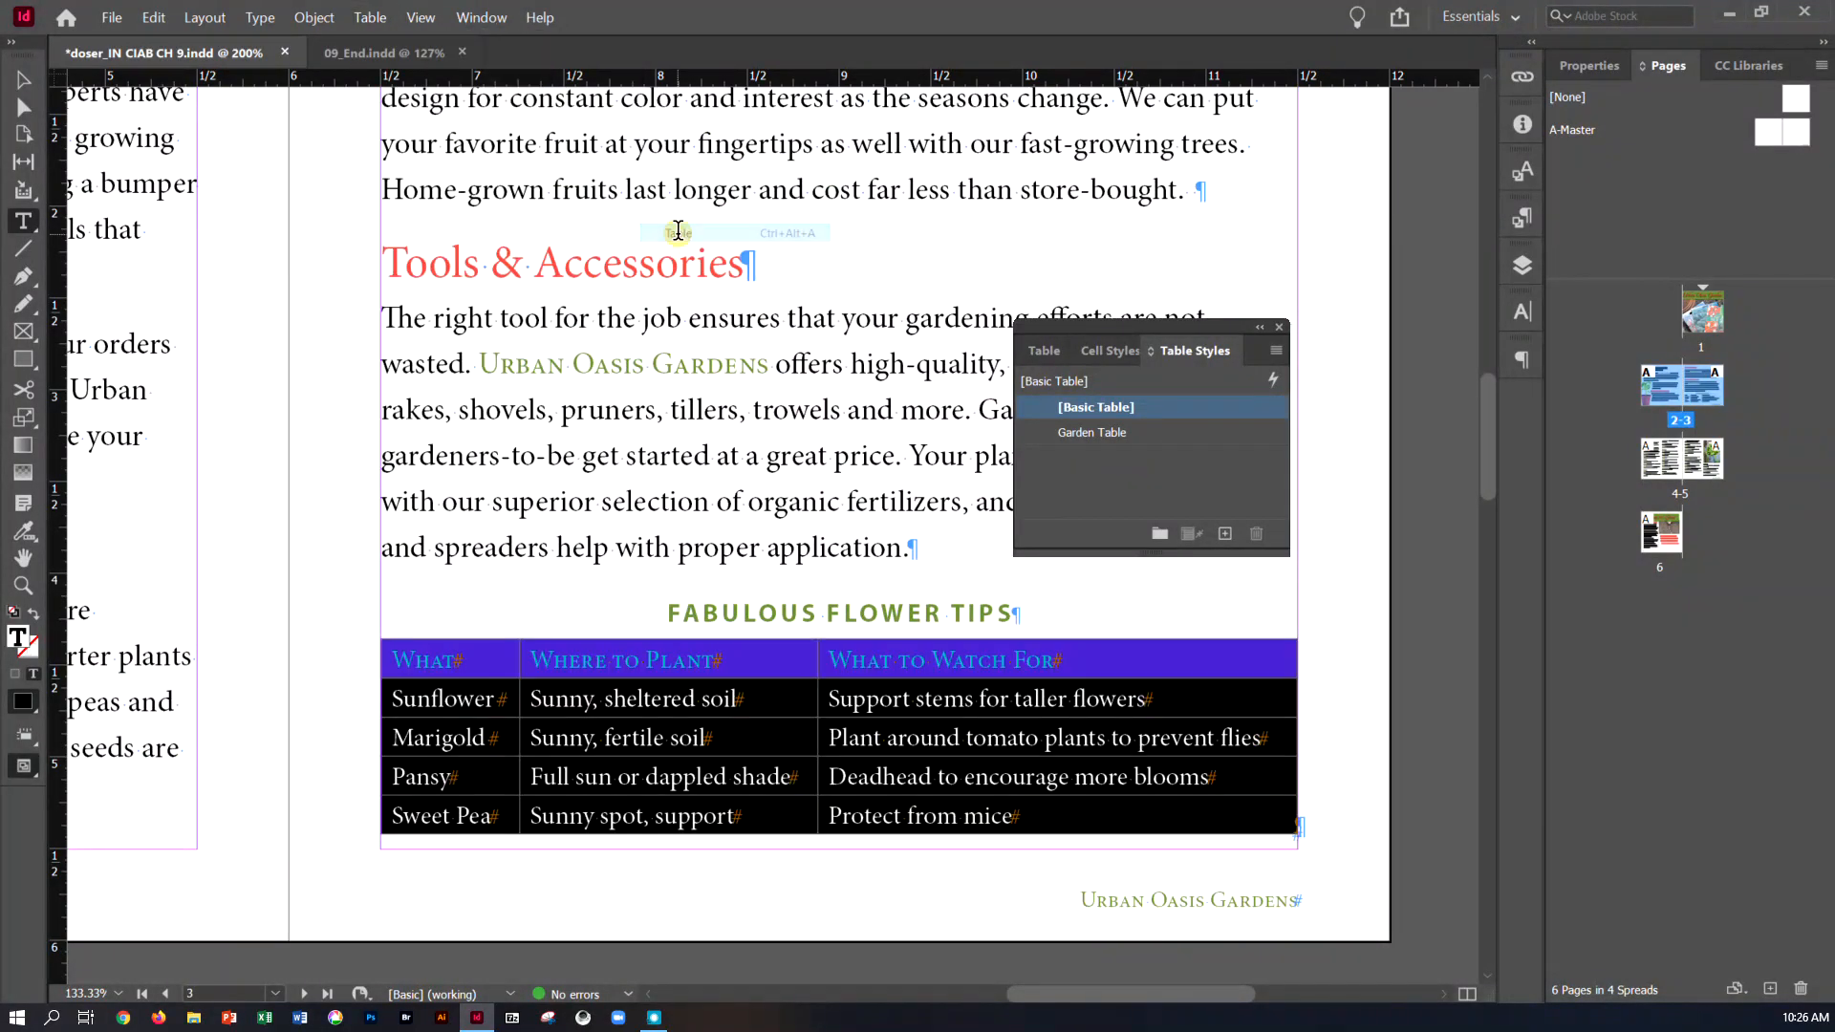
{"action": "left_click", "coordinate": [1104, 432]}
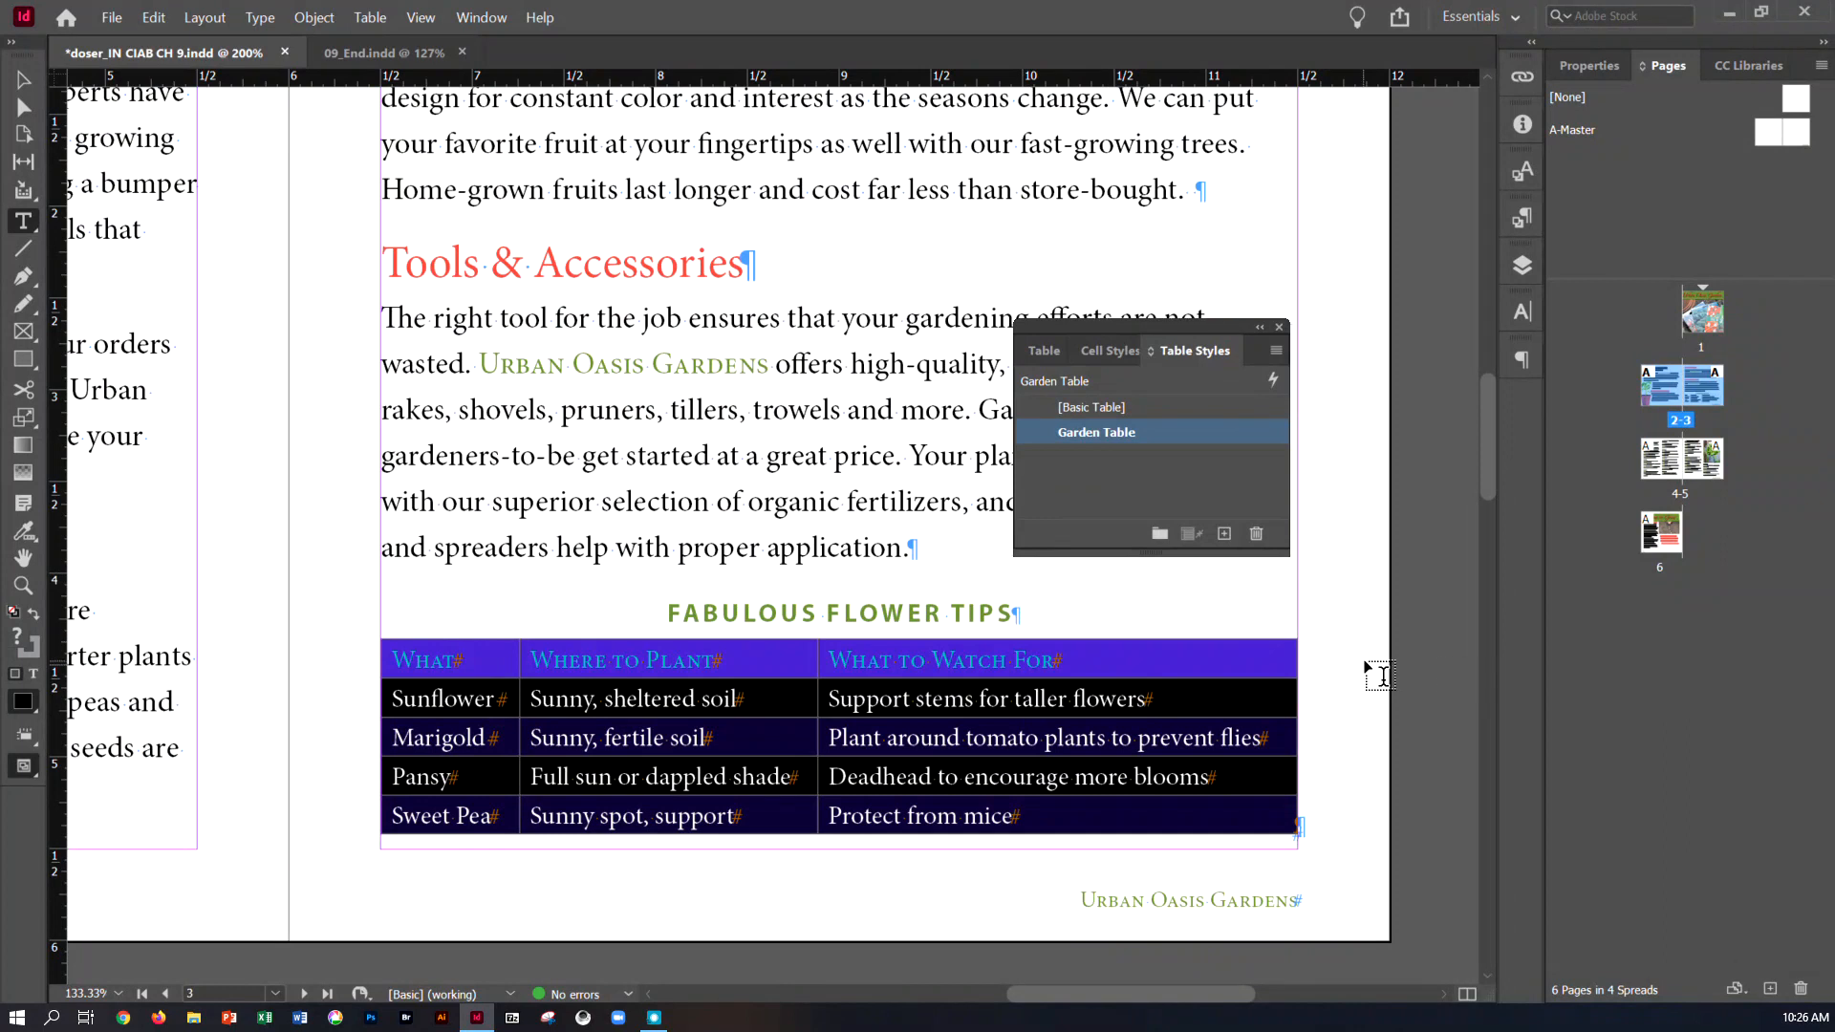
{"action": "left_click", "coordinate": [18, 79]}
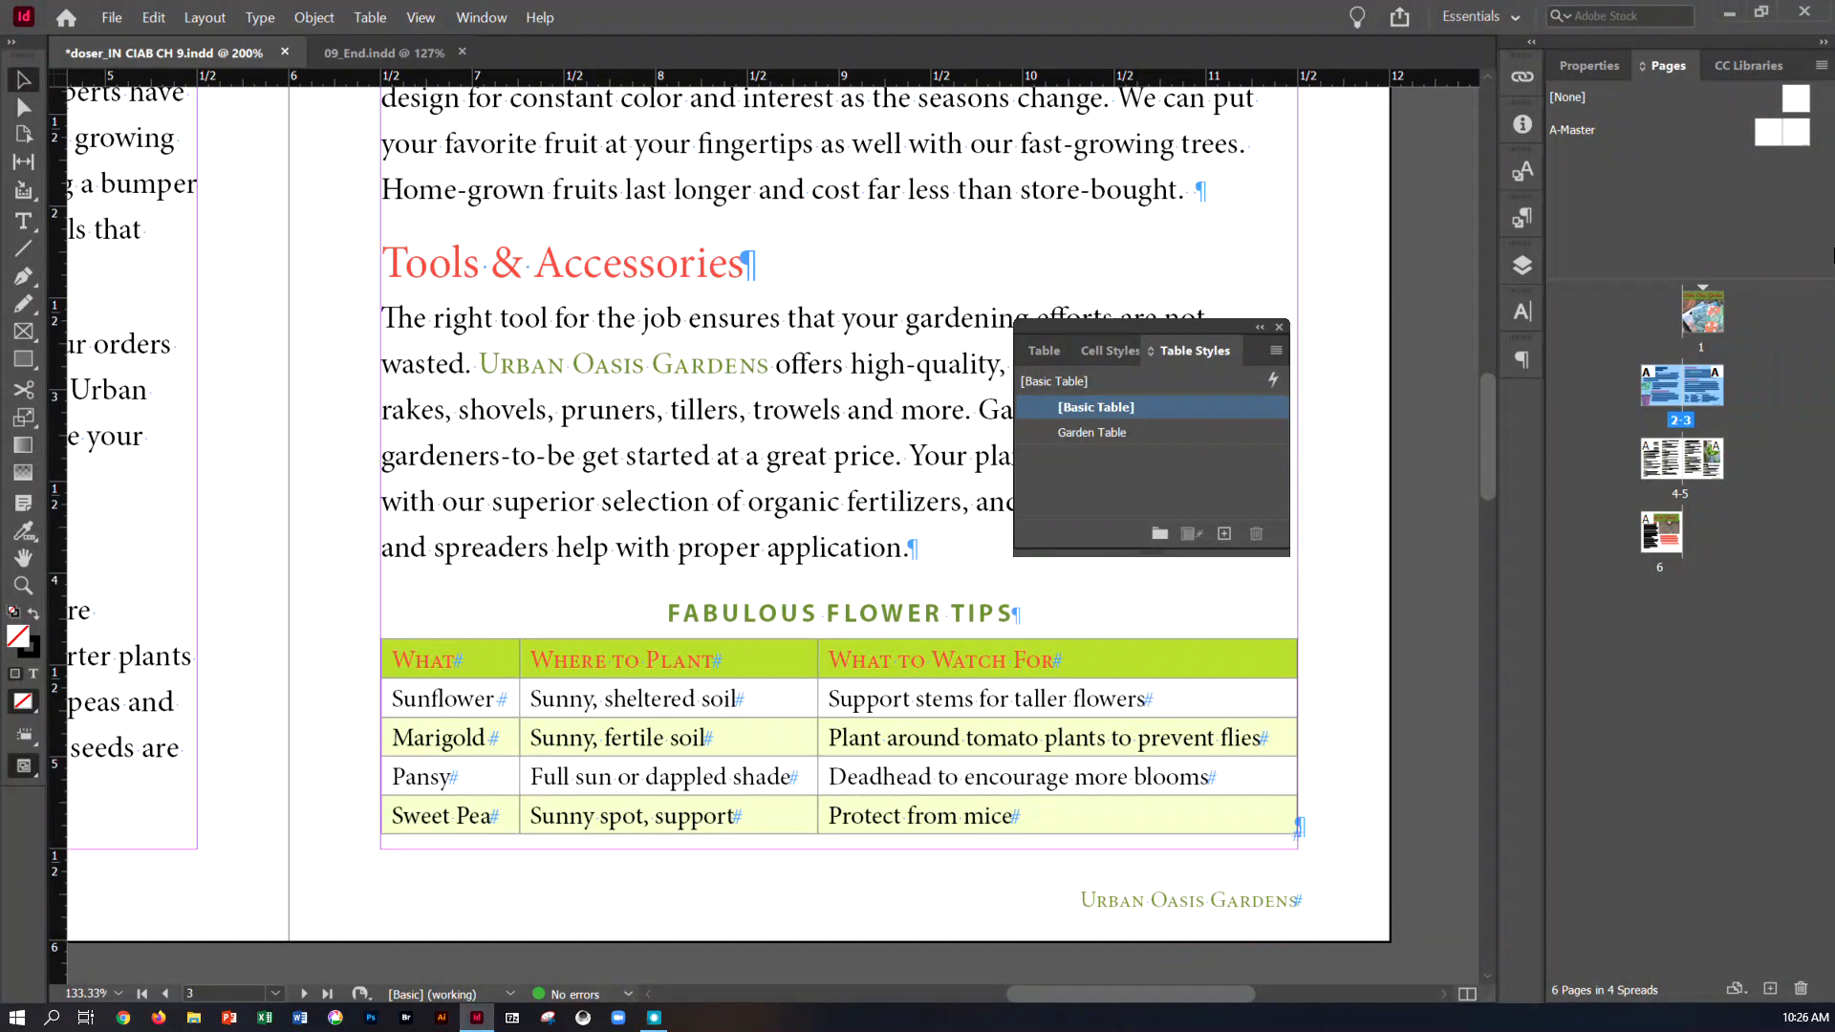
Apply the Garden Table style to the entire Drop-In Gardening Clinics table on page 6, and save the document
{"action": "double_click", "coordinate": [1662, 532]}
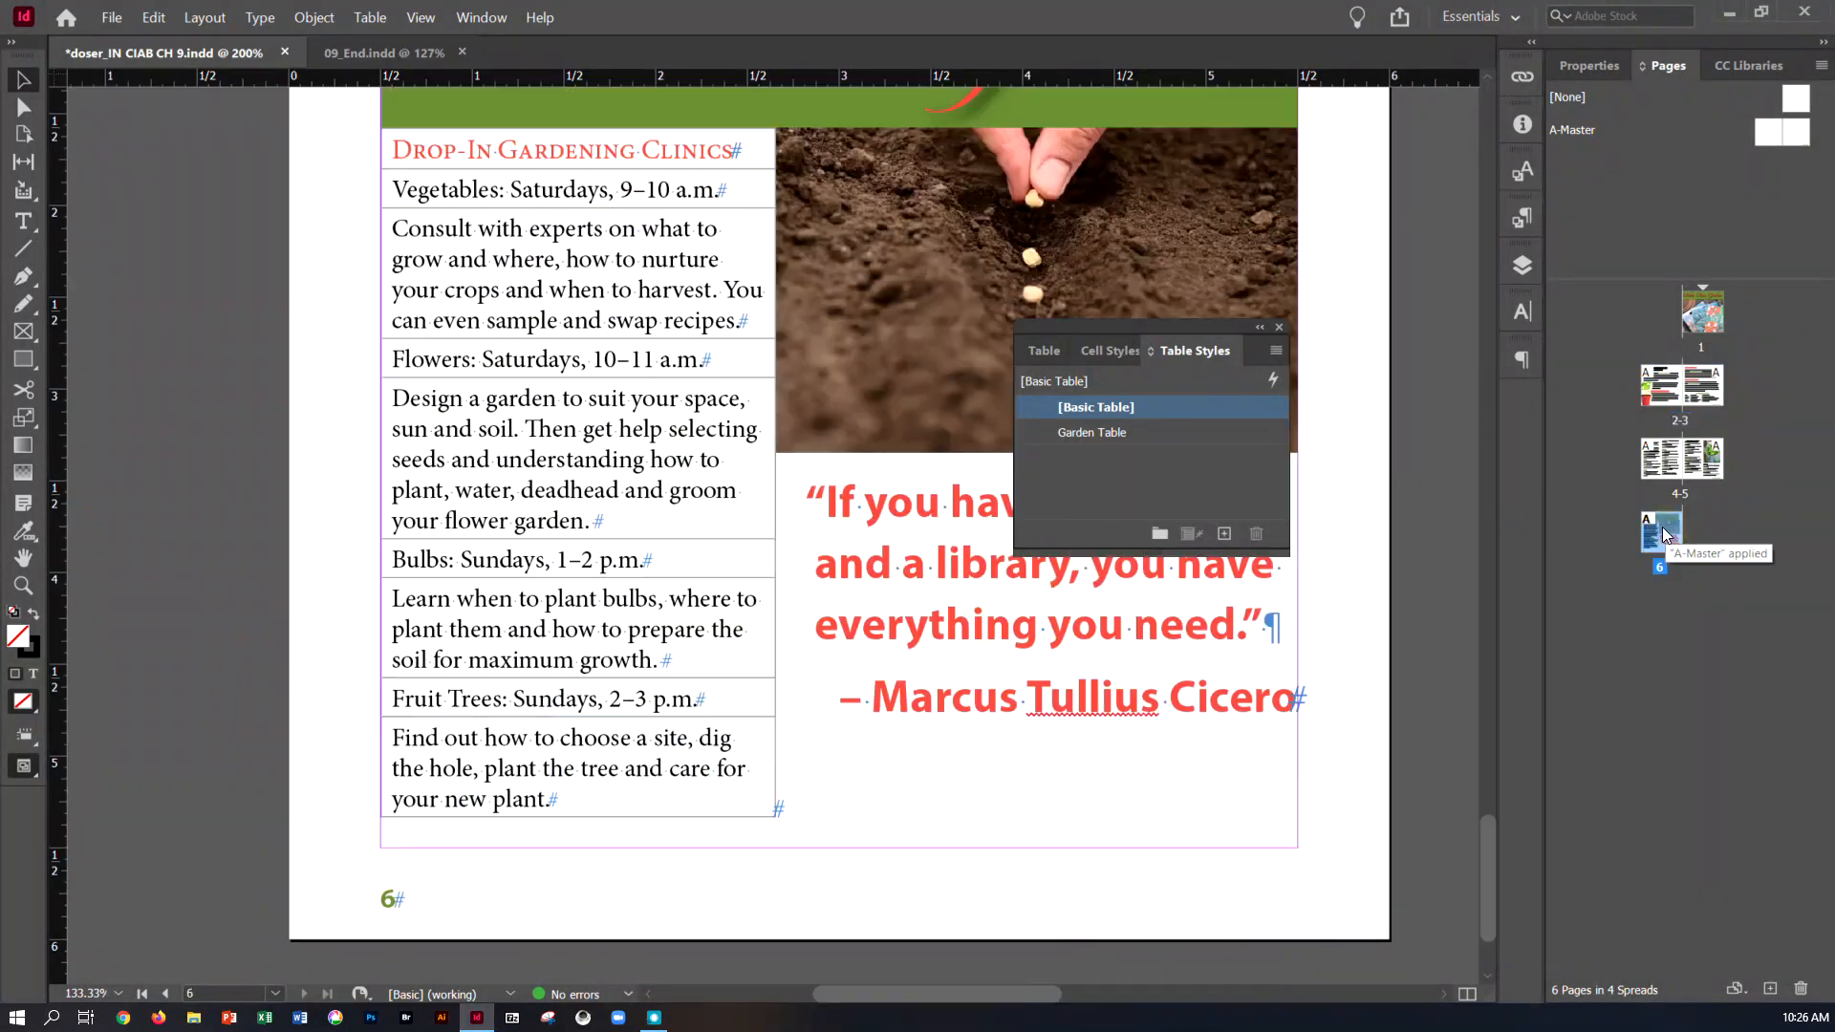
{"action": "scroll", "coordinate": [485, 435], "scroll_direction": "up", "scroll_amount": 1}
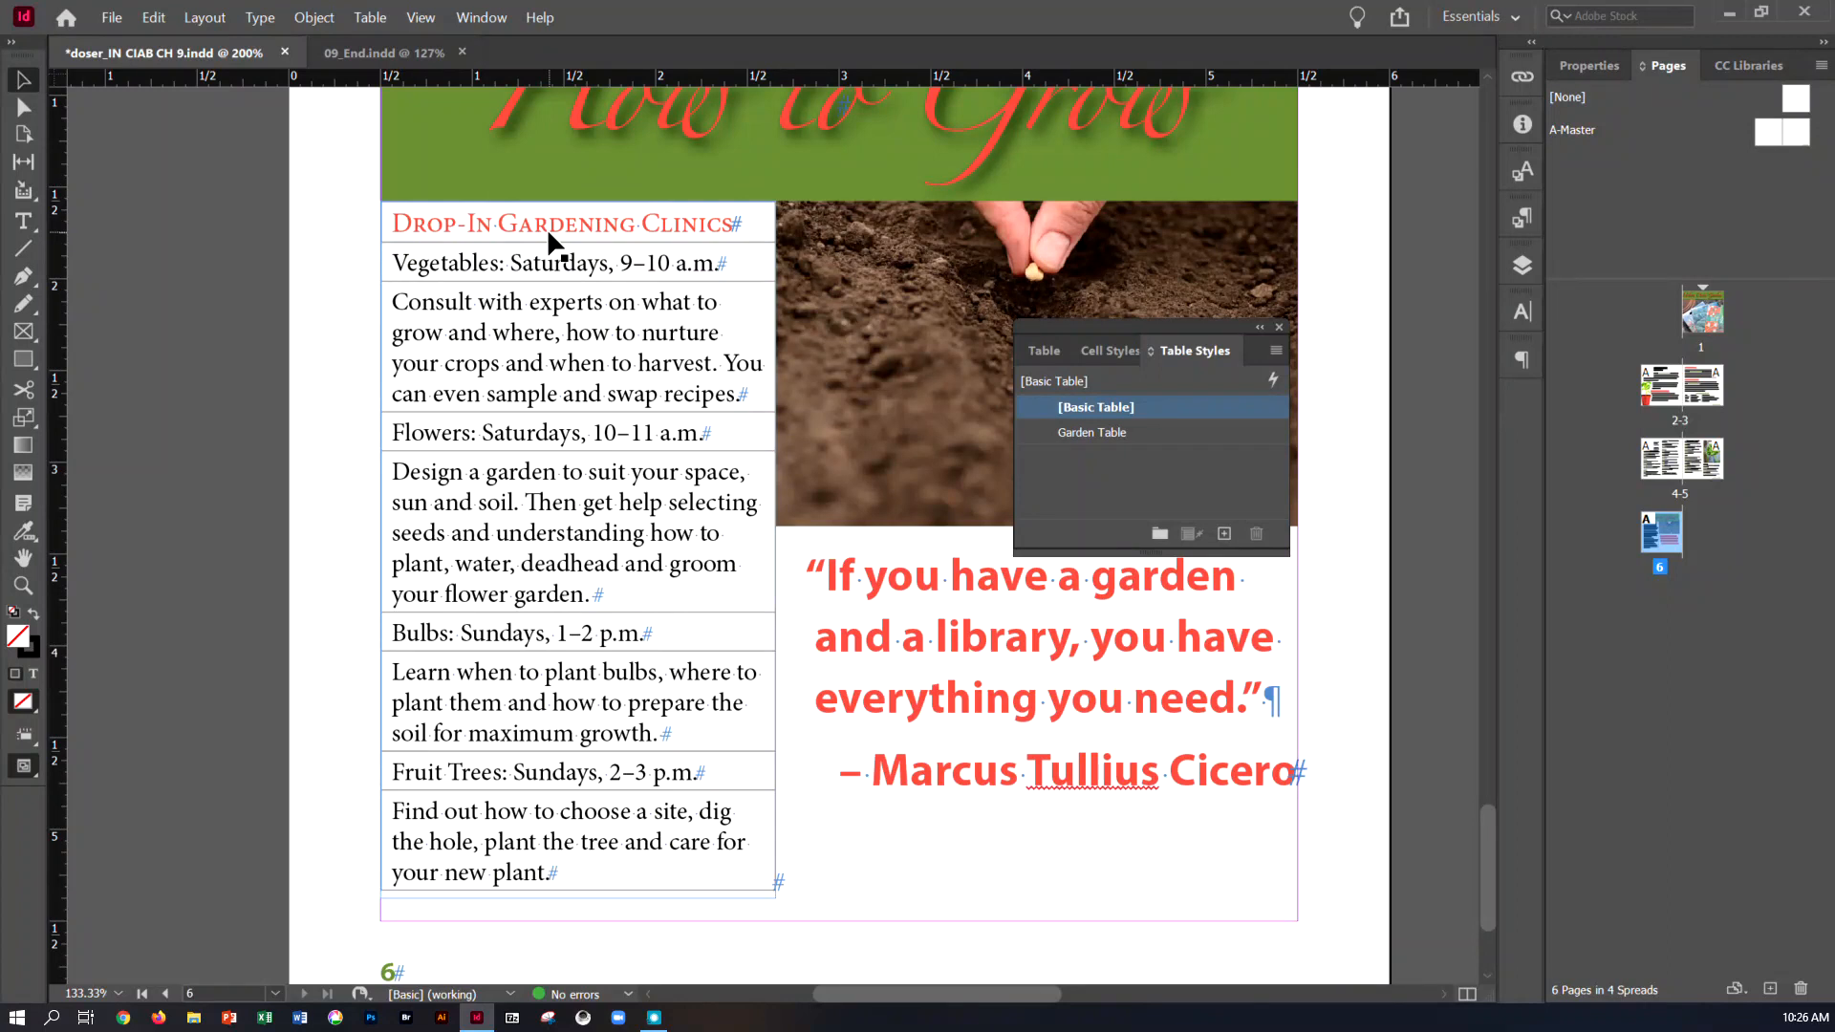
{"action": "left_click", "coordinate": [79, 227]}
{"action": "left_click", "coordinate": [35, 223]}
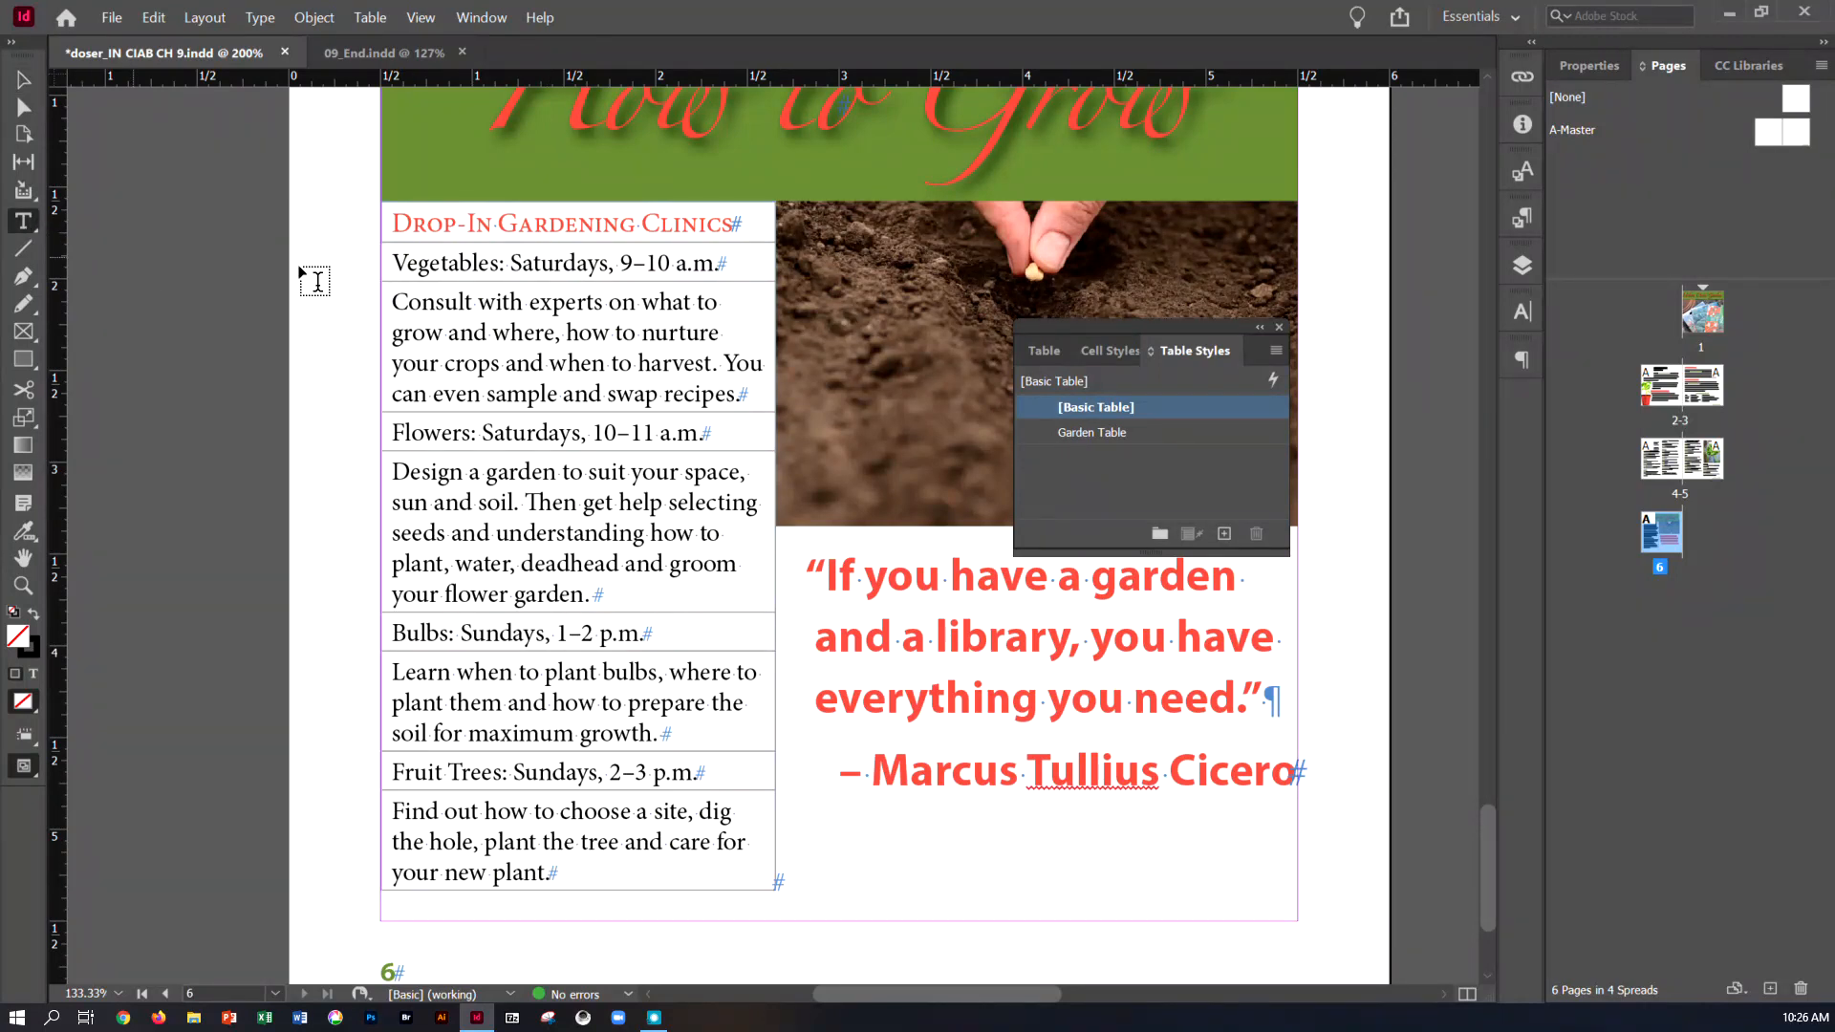
{"action": "left_click", "coordinate": [476, 224]}
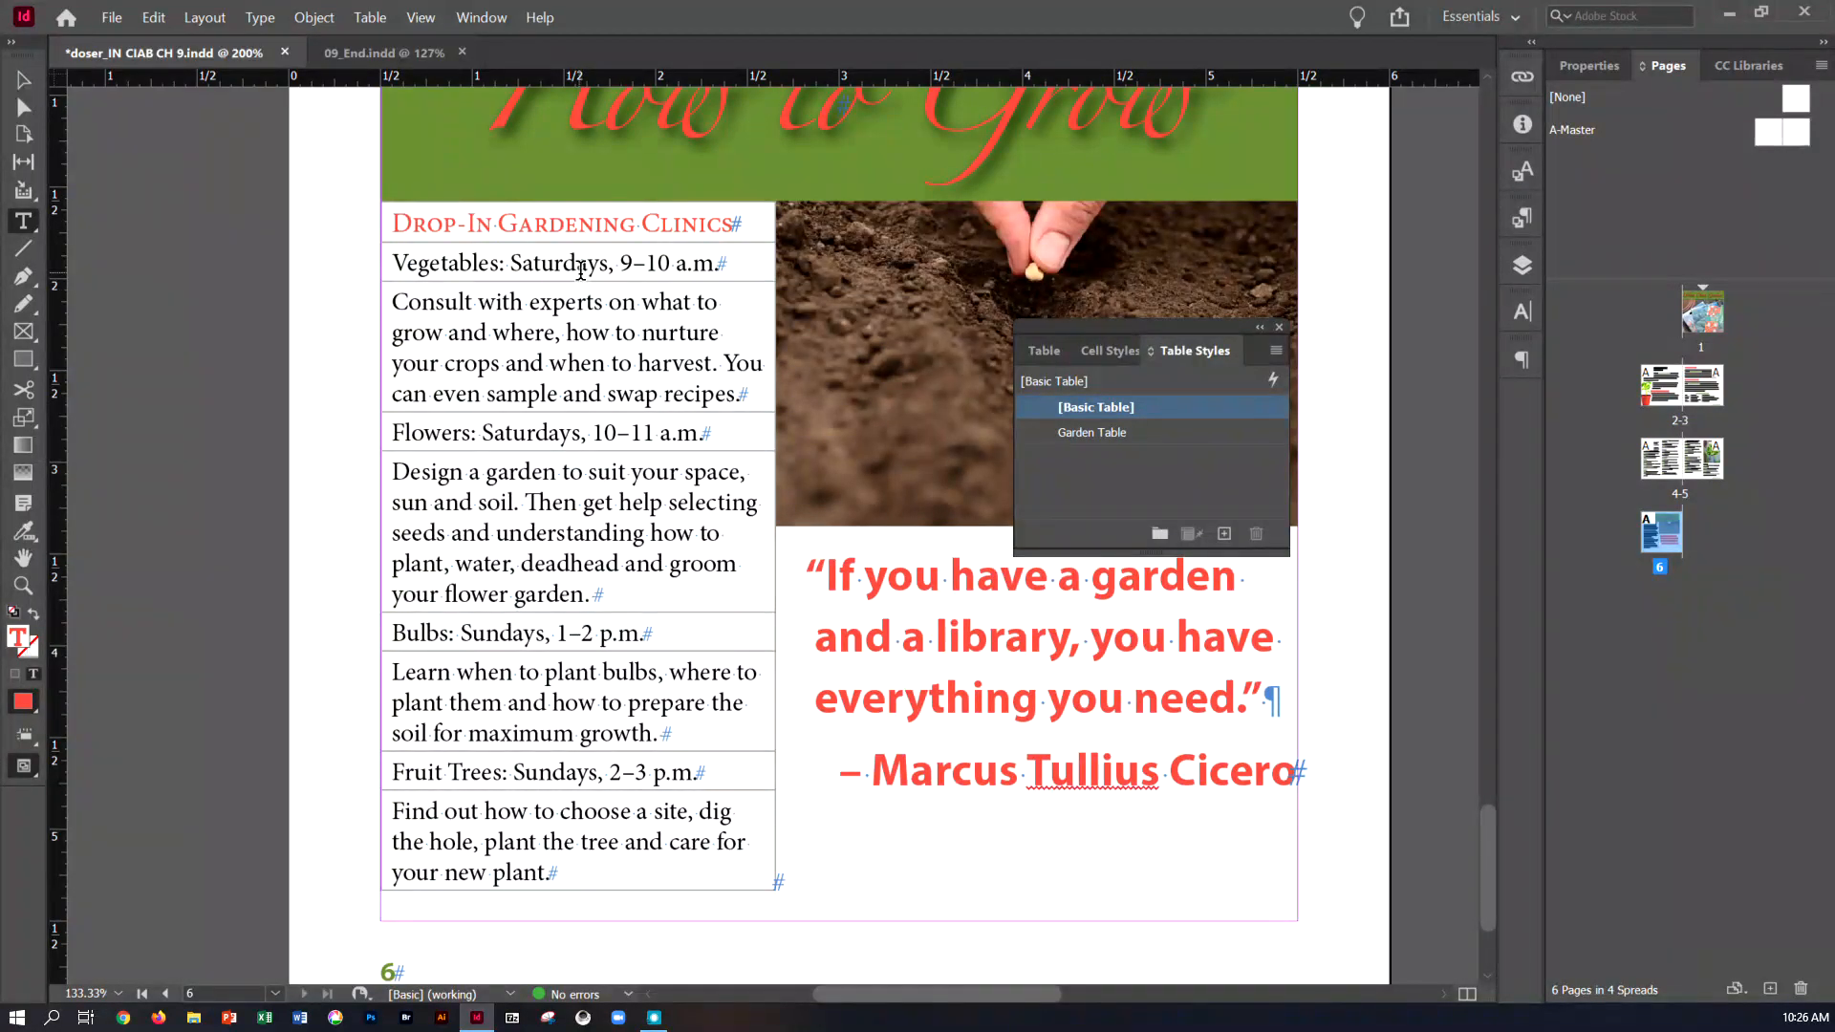
{"action": "left_click", "coordinate": [370, 18]}
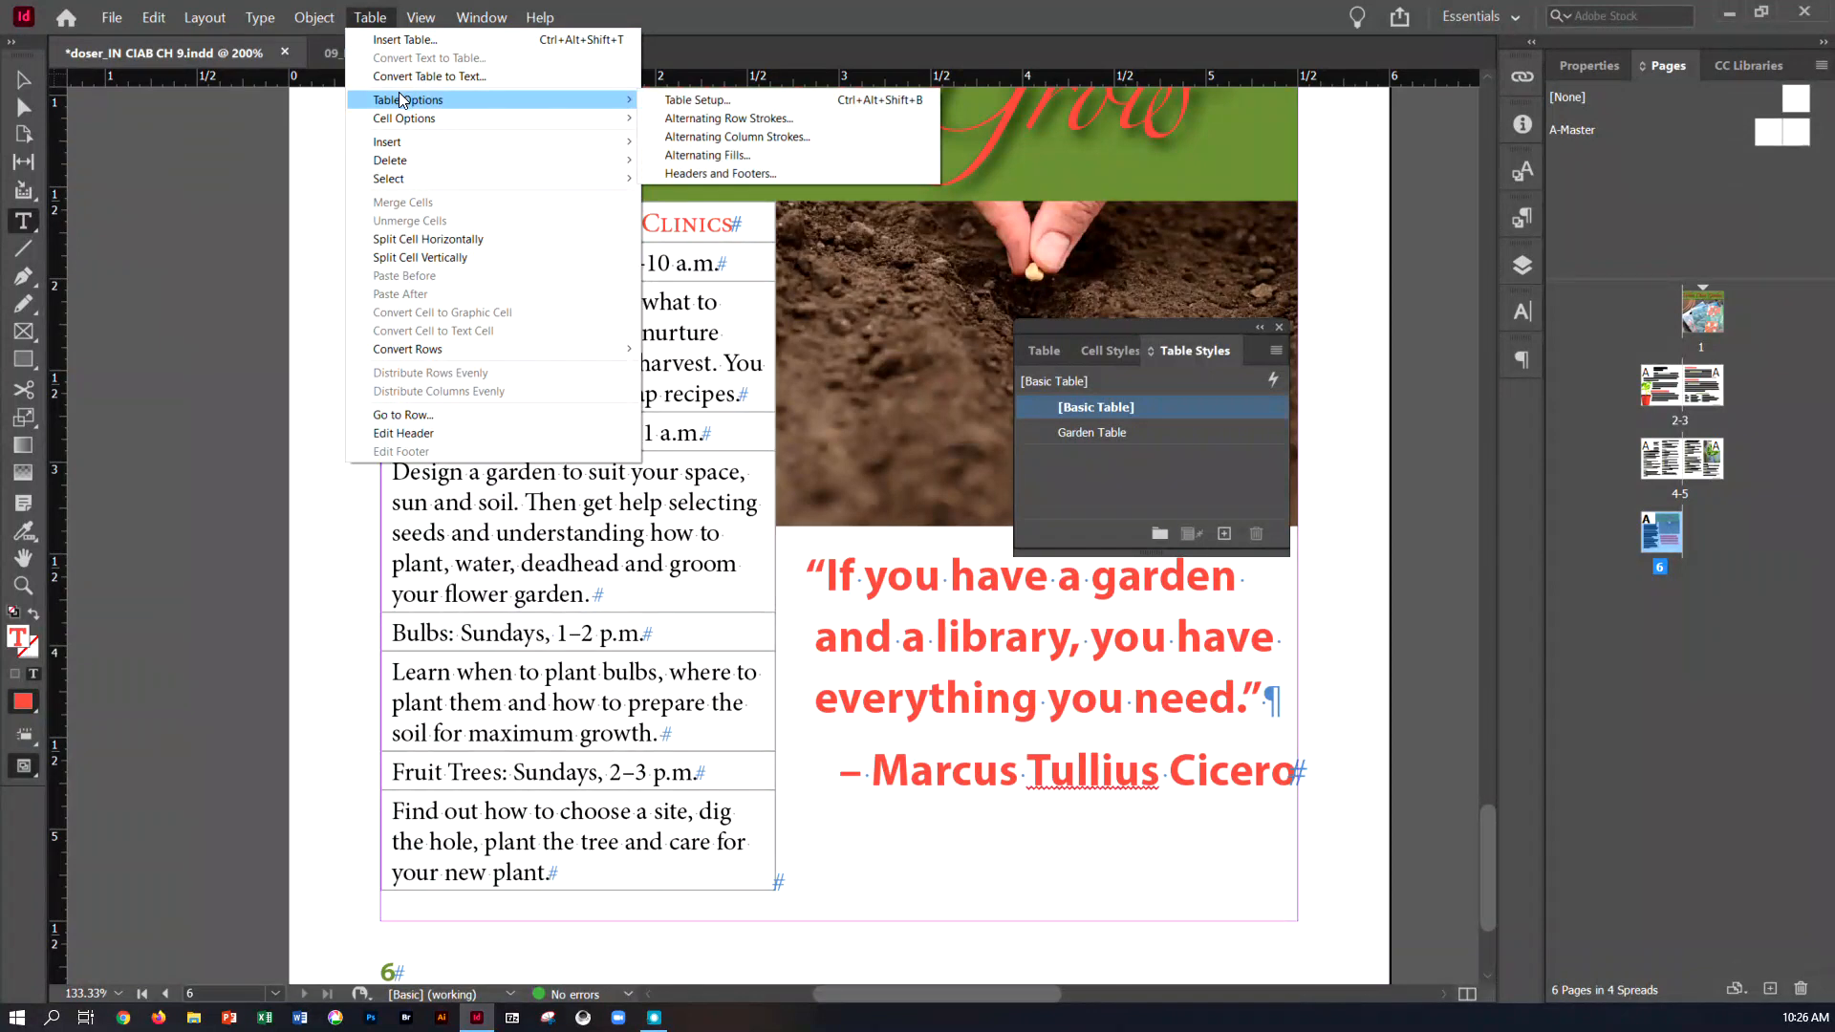
{"action": "mouse_move", "coordinate": [398, 118]}
{"action": "mouse_move", "coordinate": [400, 178]}
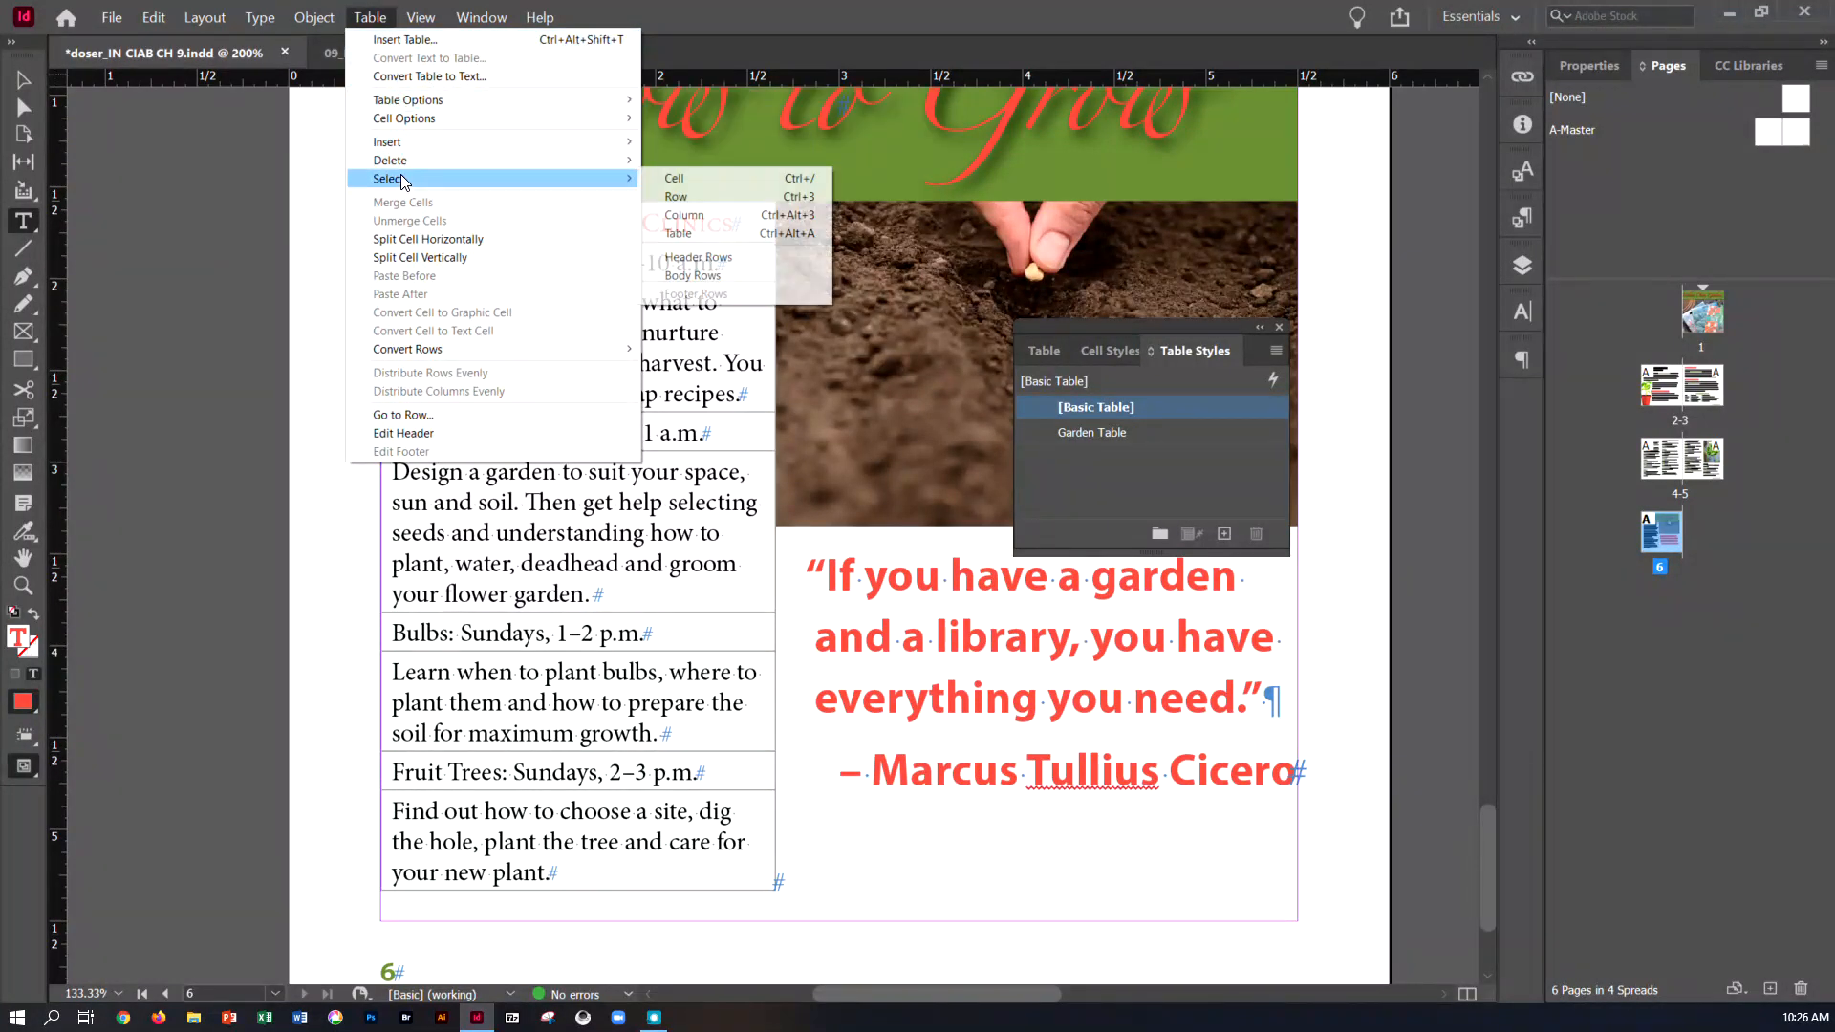
{"action": "left_click", "coordinate": [677, 234]}
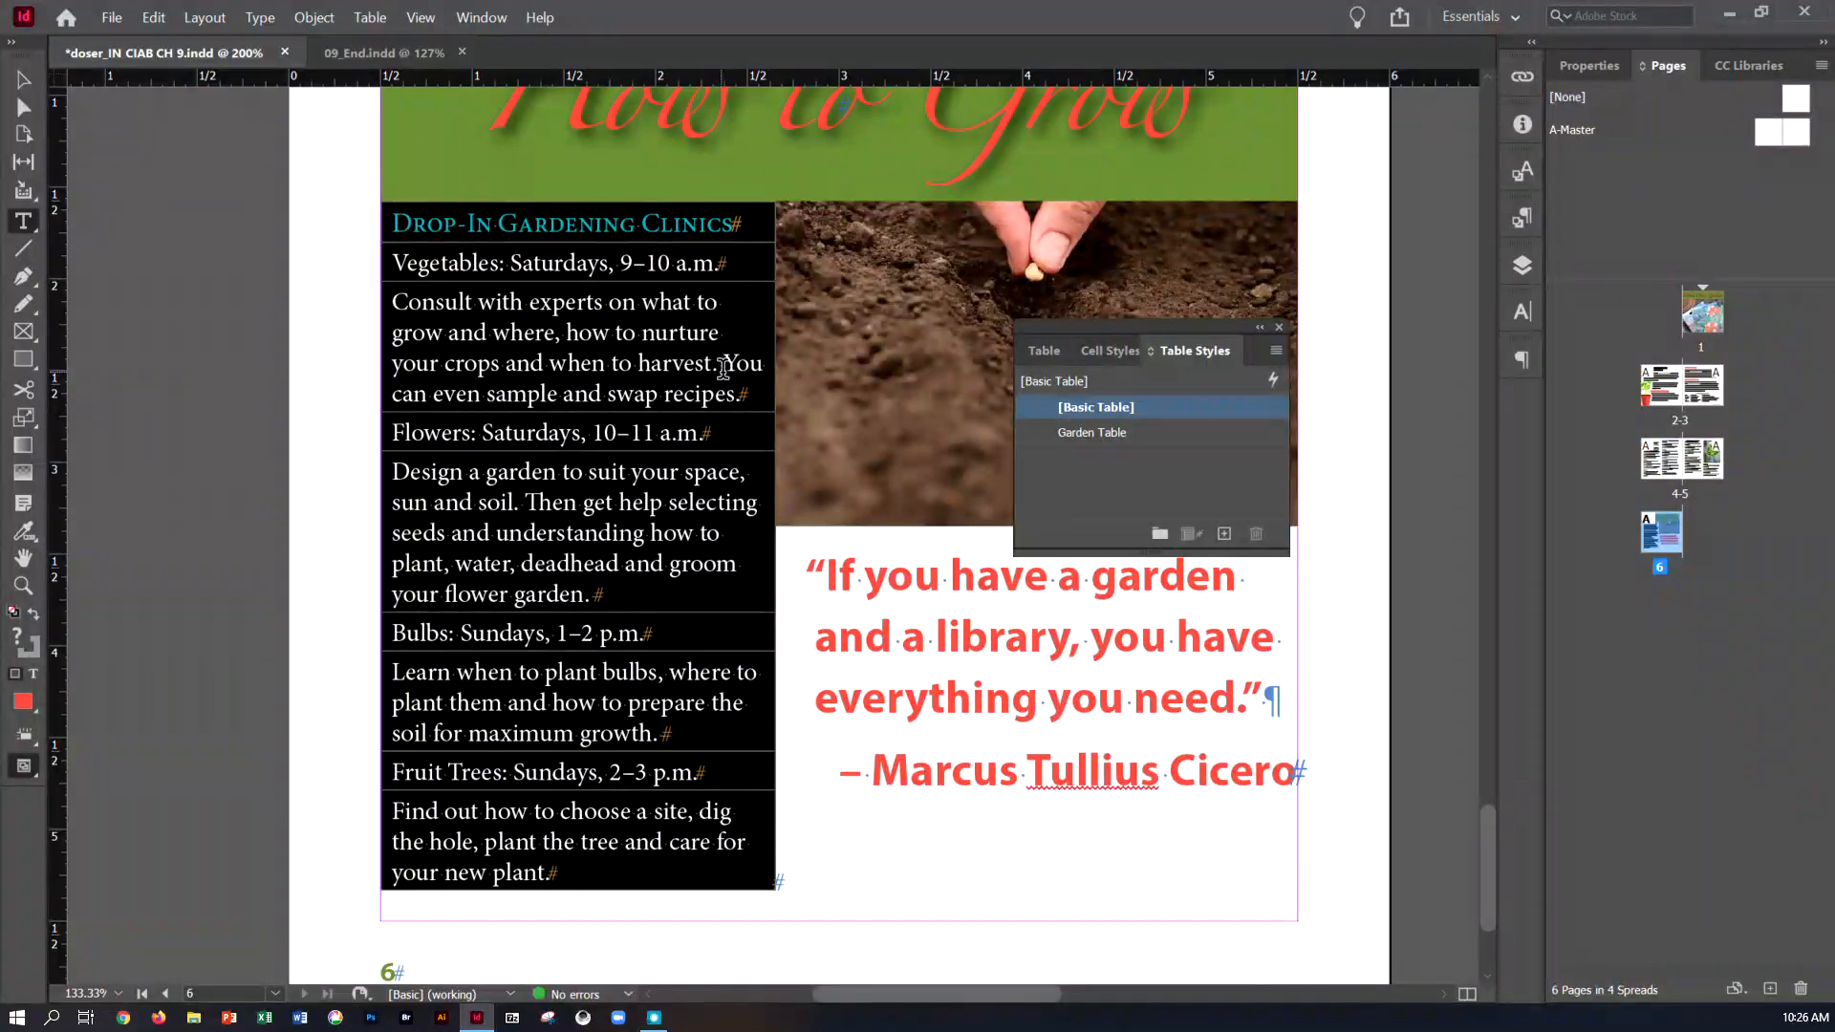
{"action": "left_click", "coordinate": [1122, 434]}
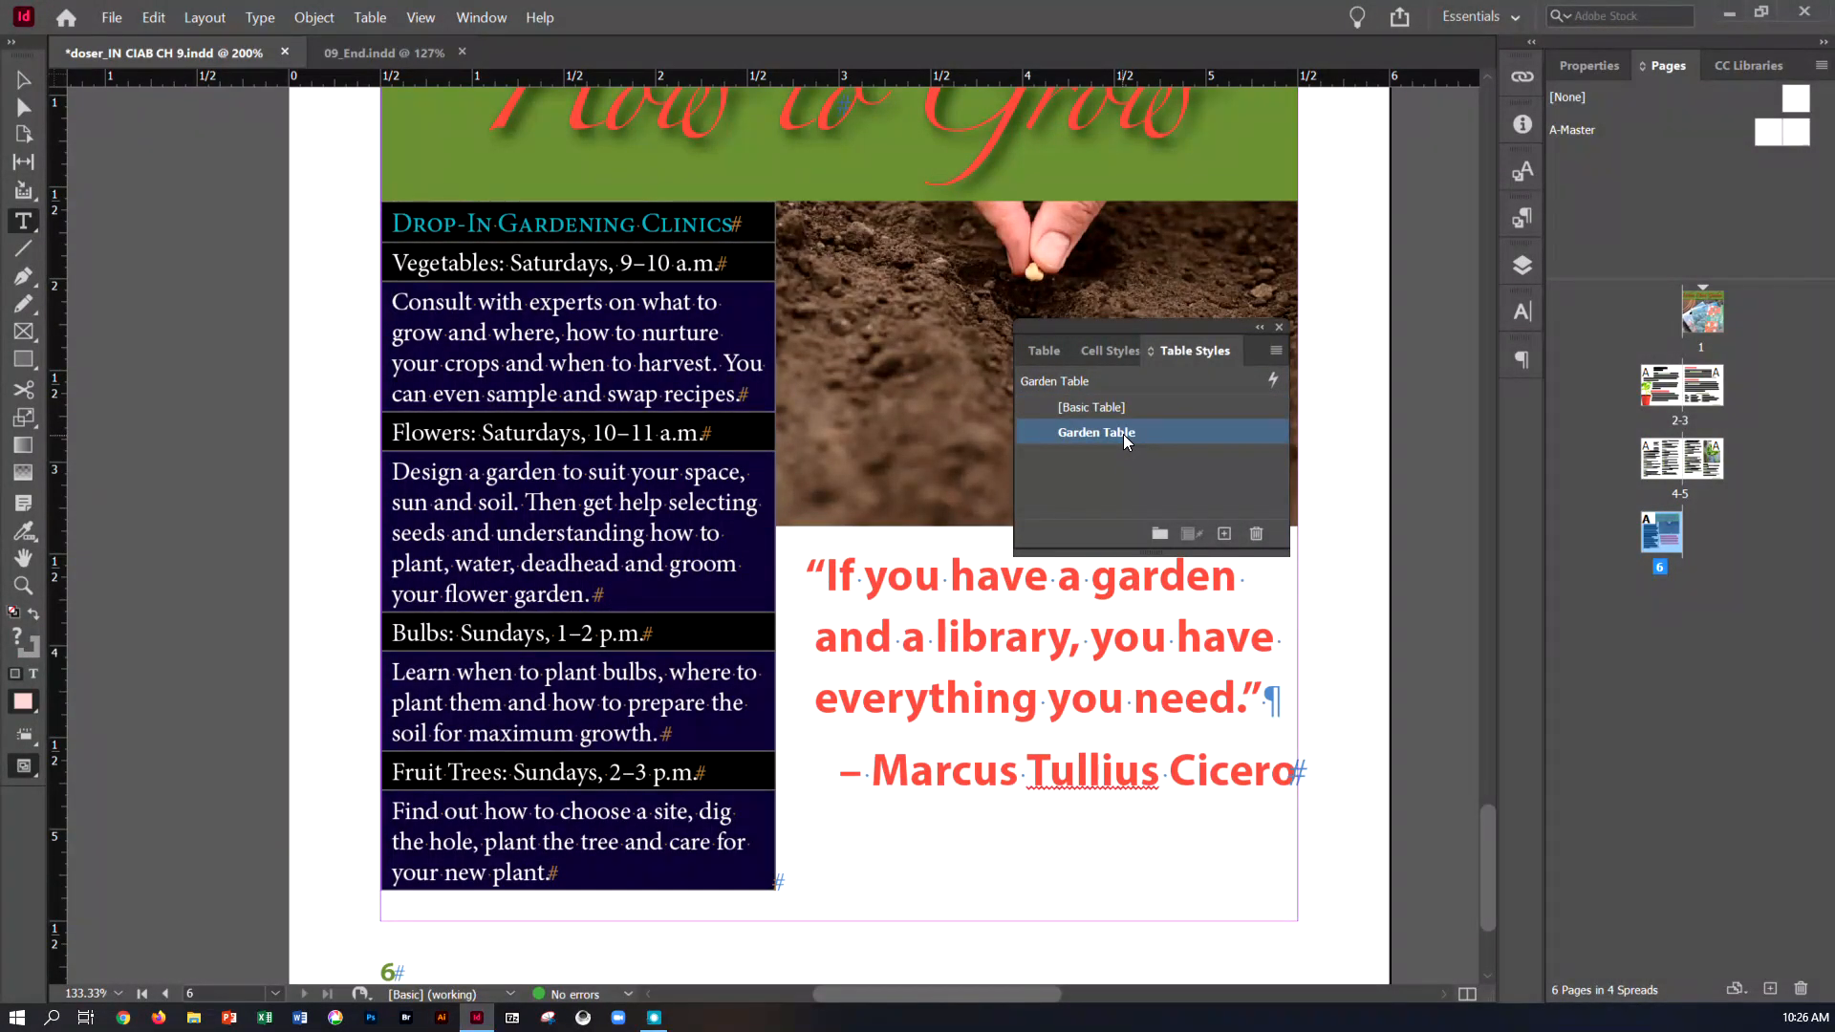
{"action": "left_click", "coordinate": [23, 79]}
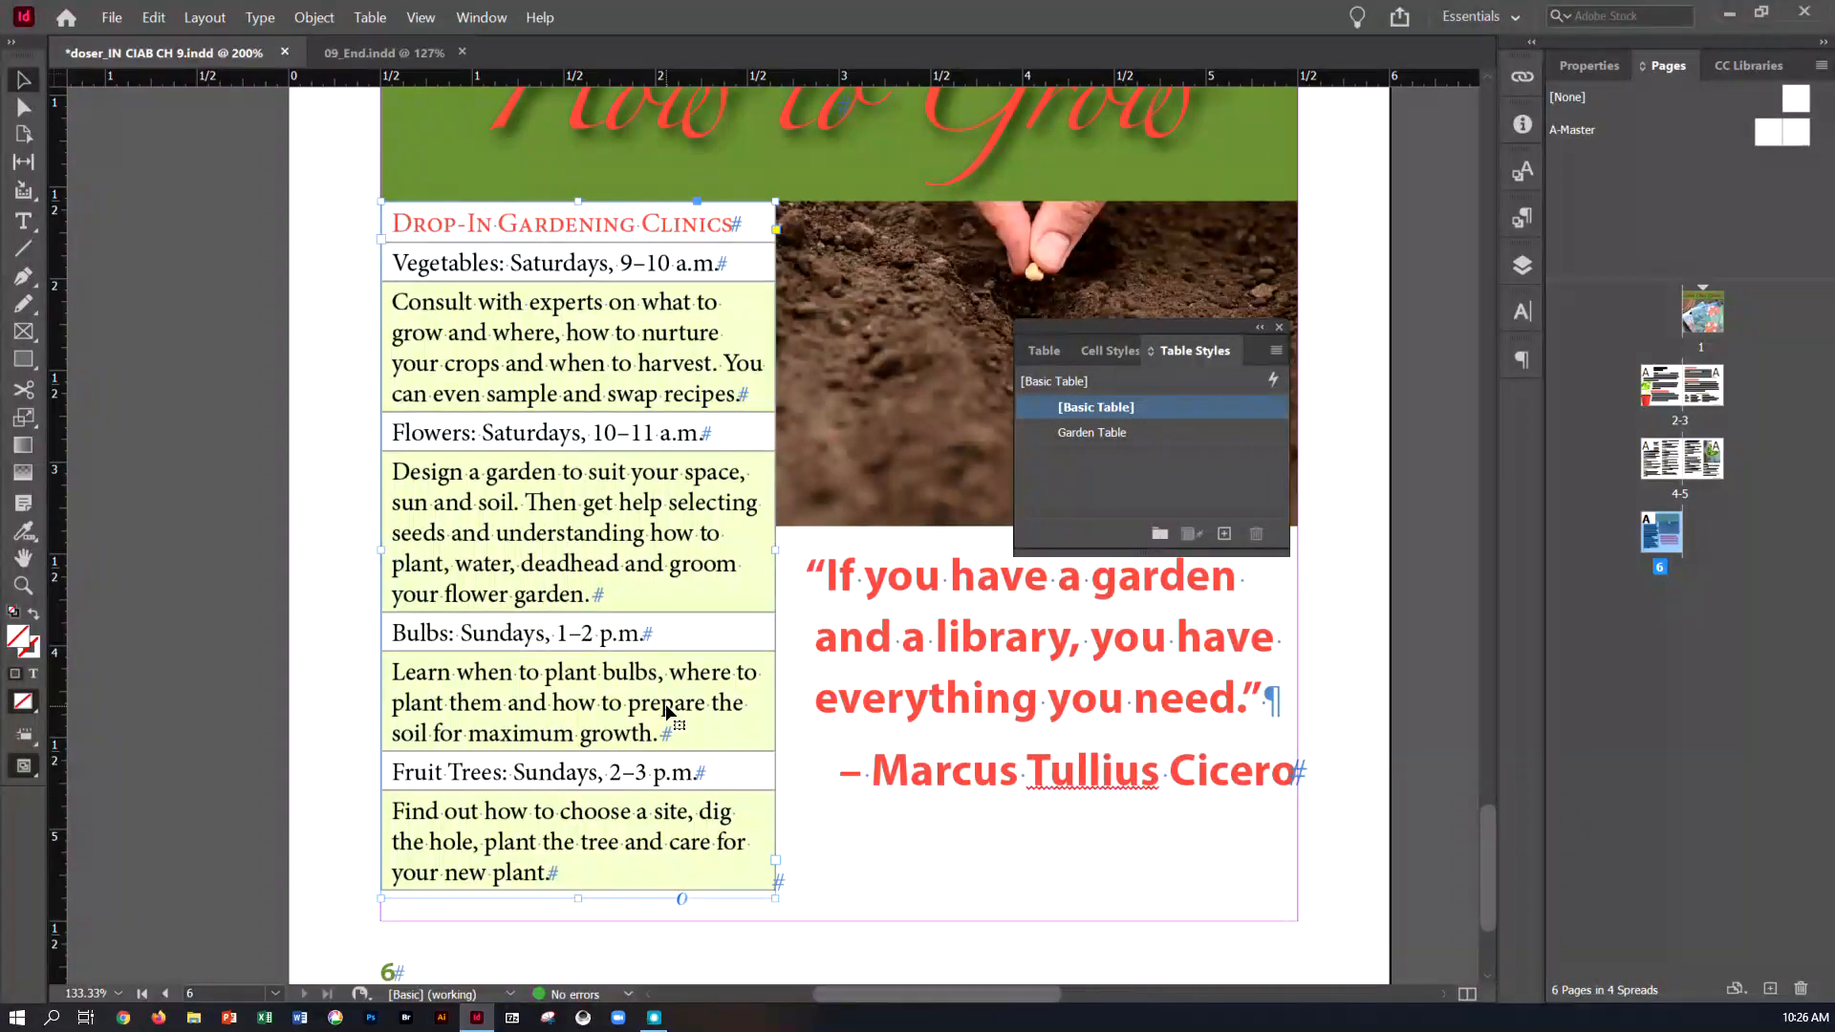
{"action": "key", "text": "ctrl+s"}
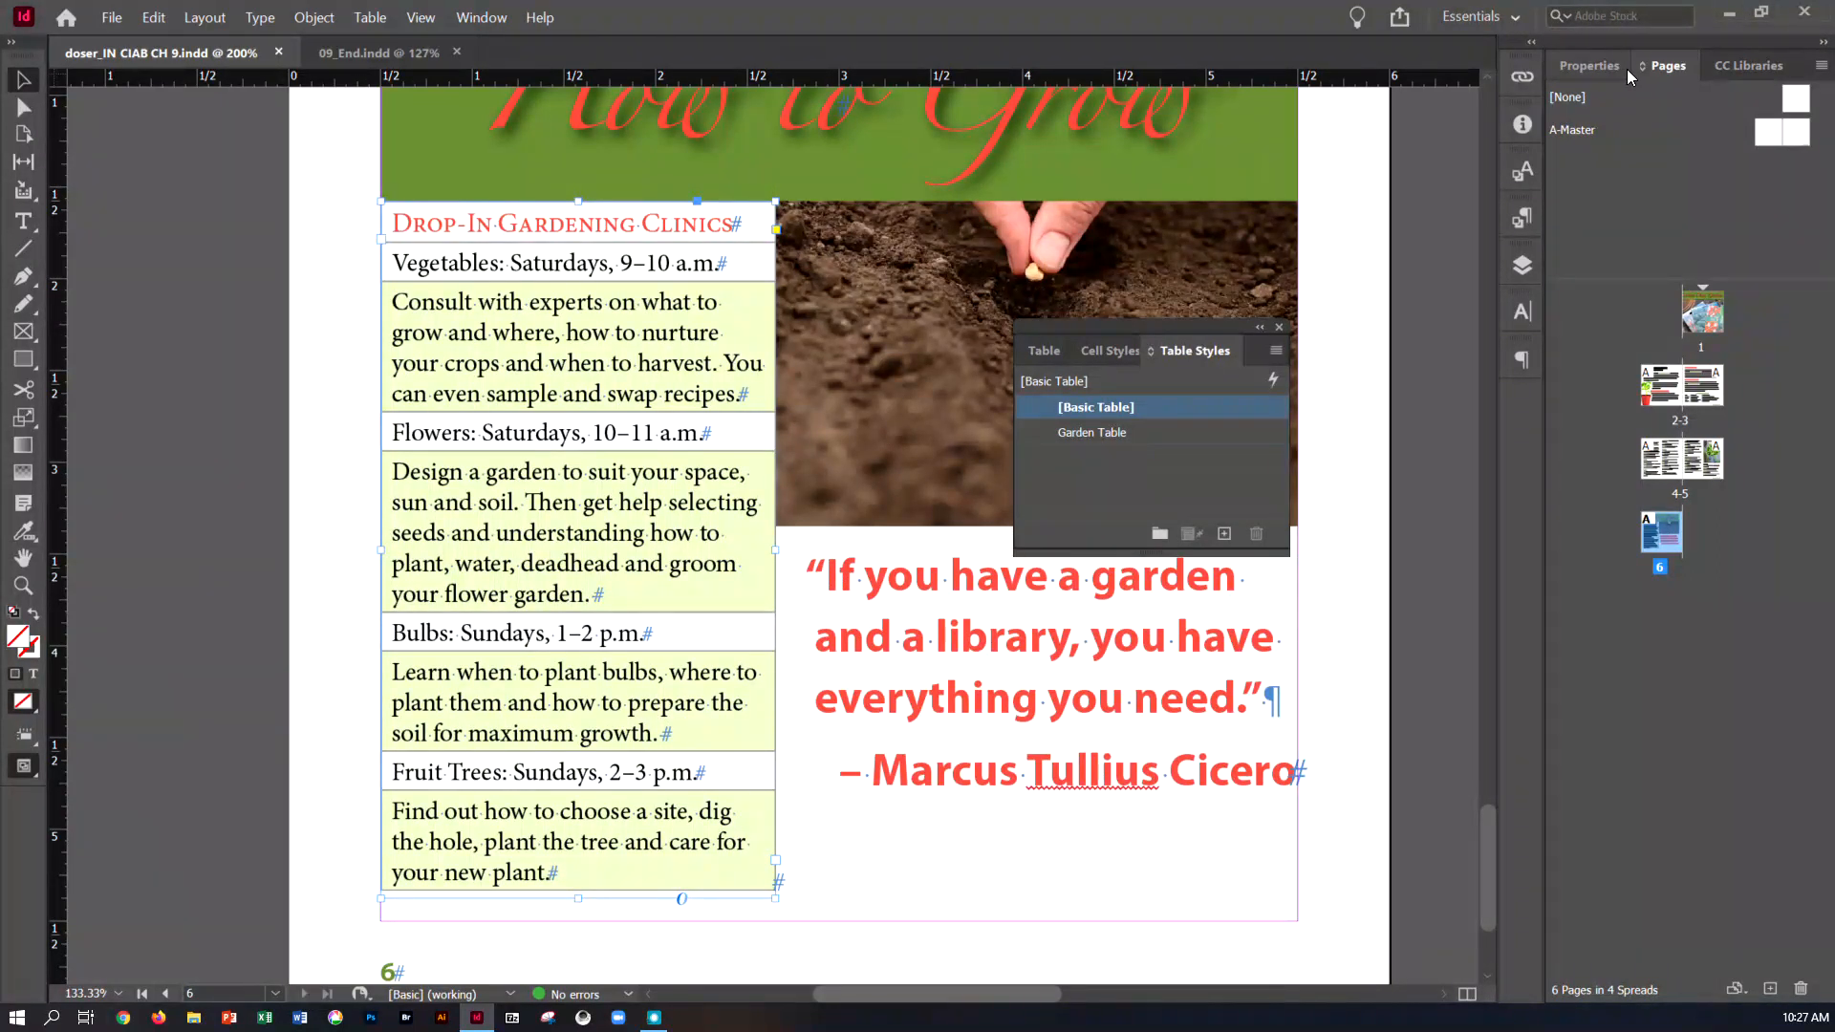
Go to pages 4-5, fit the spread in the window, and dock the floating group of table and cell style panels
{"action": "double_click", "coordinate": [1661, 456]}
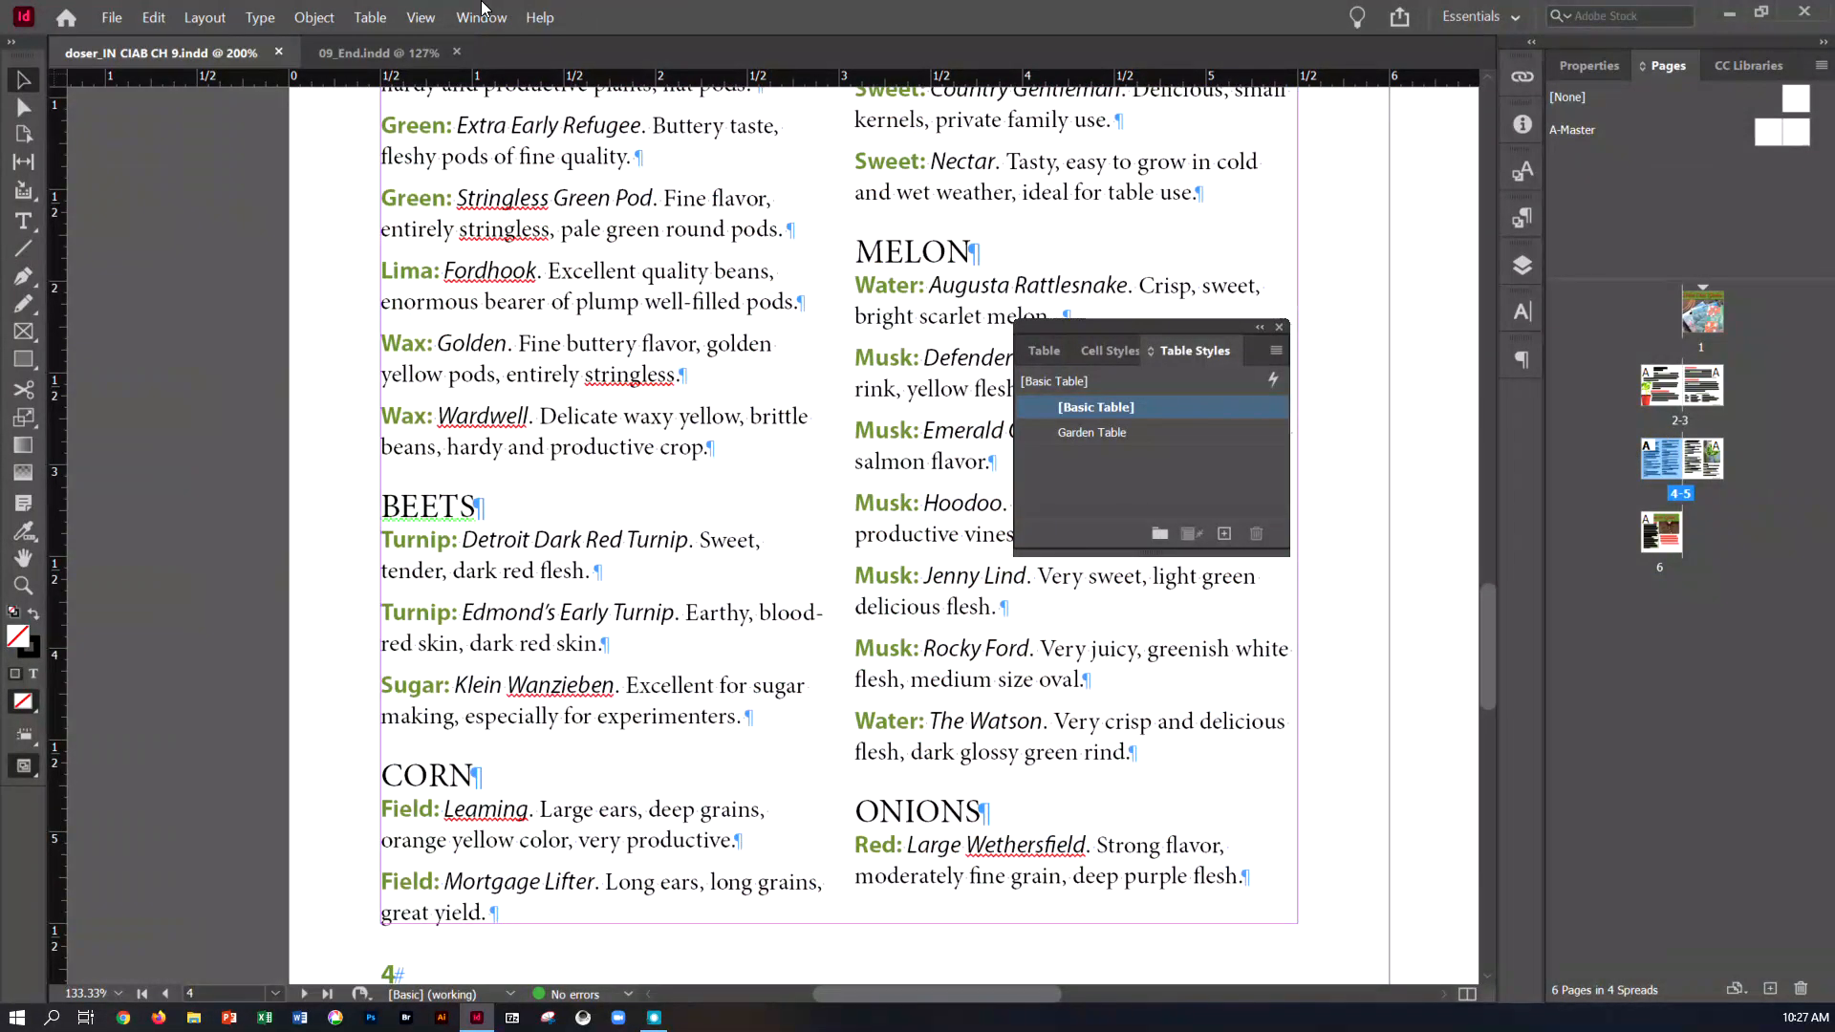
{"action": "left_click", "coordinate": [411, 20]}
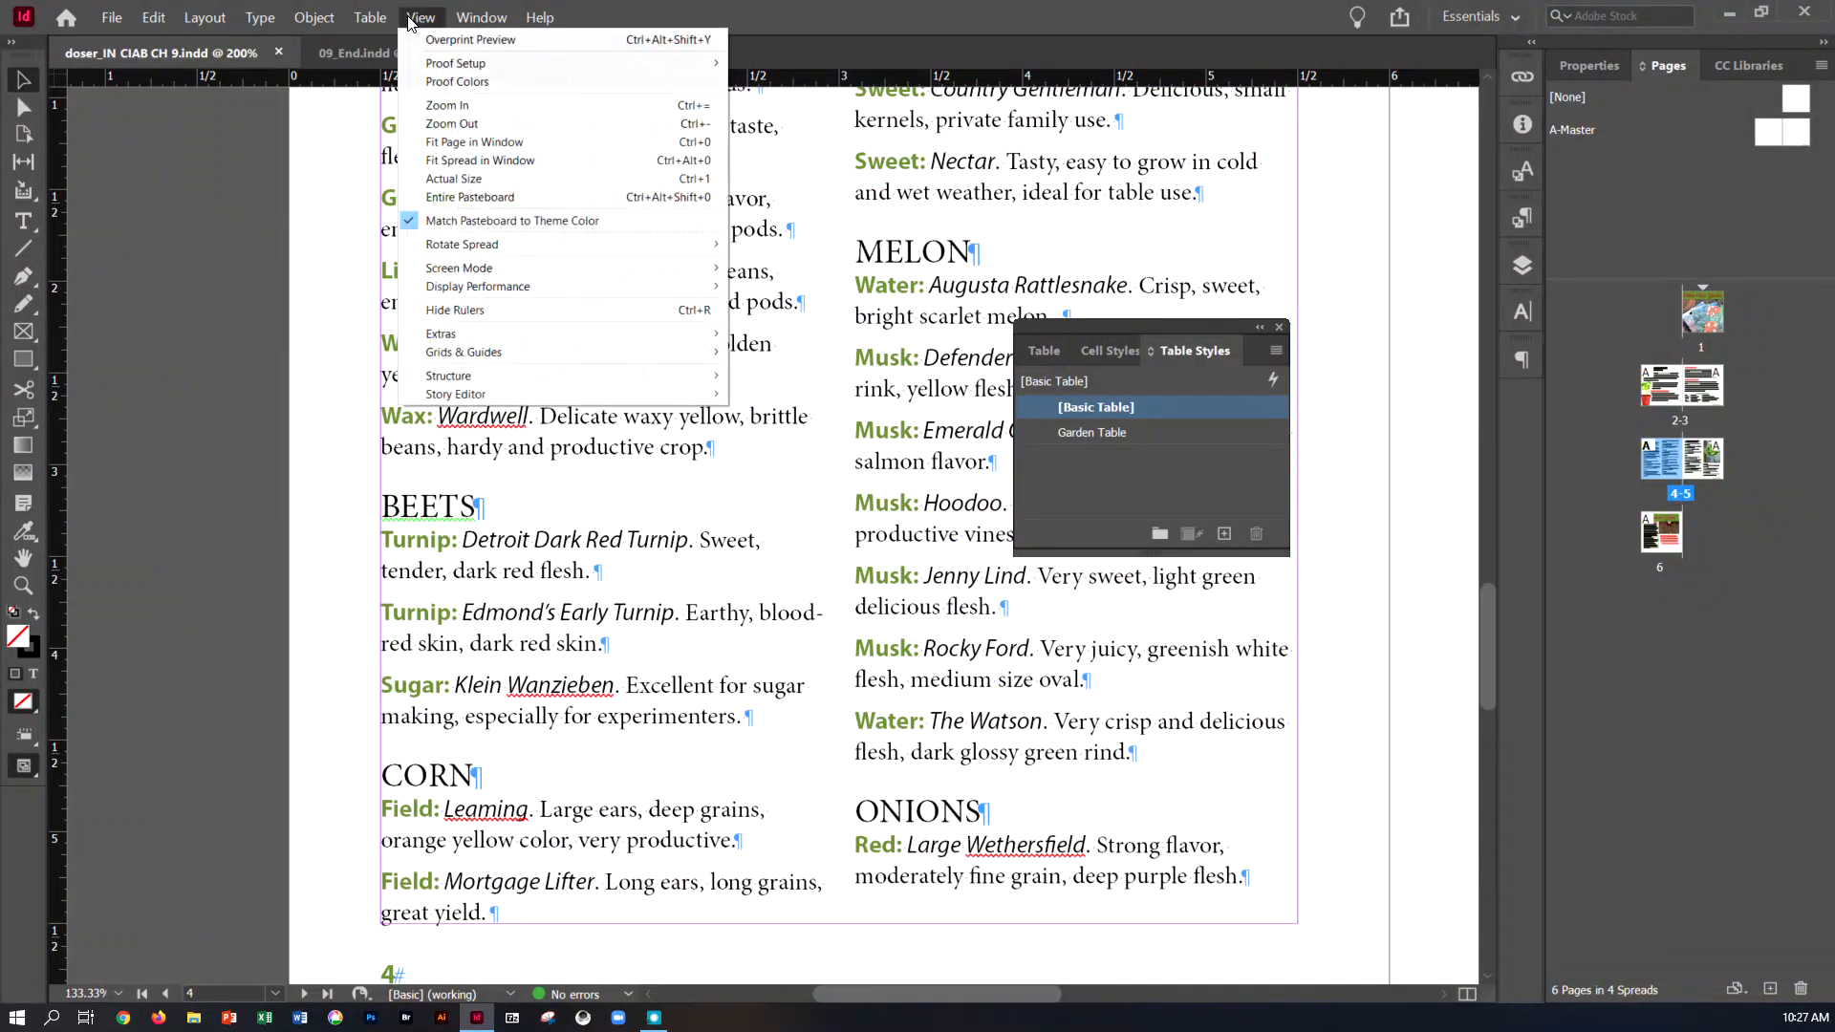
{"action": "left_click", "coordinate": [451, 161]}
{"action": "left_click_drag", "start_coordinate": [1172, 328], "coordinate": [1517, 406]}
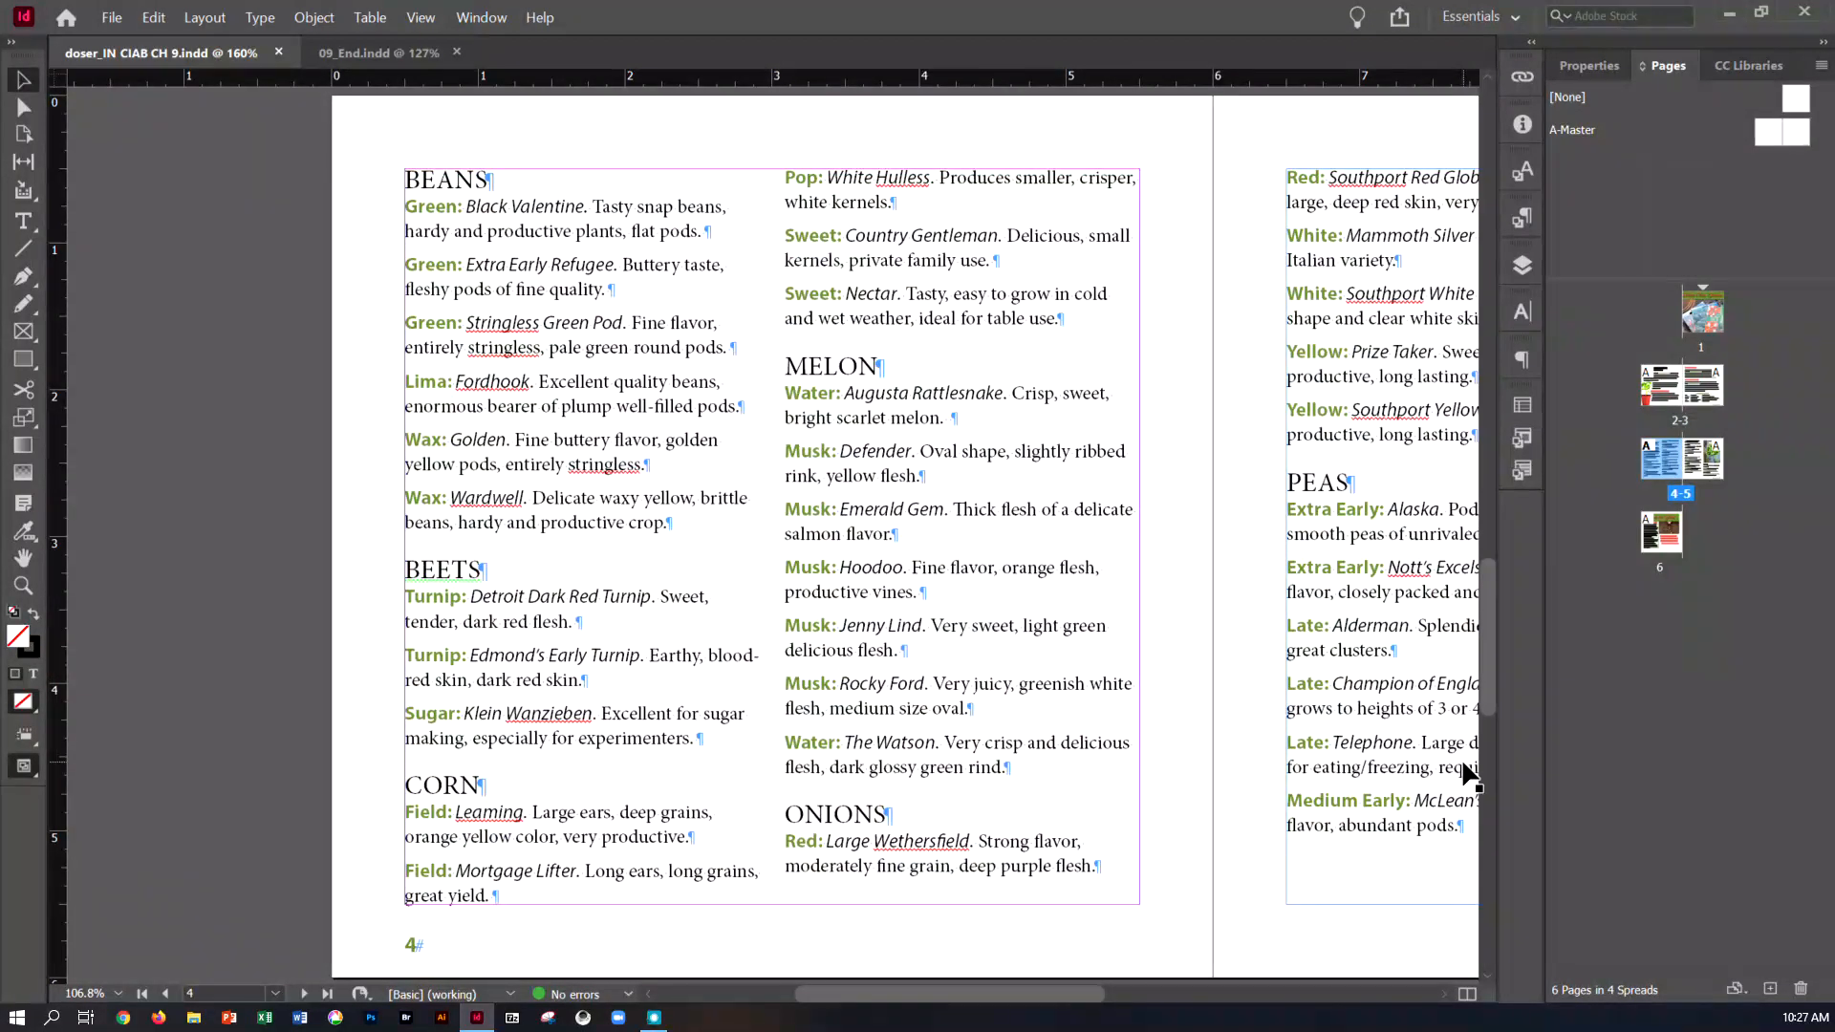
Select the word BEANS at the start of page 4 and compare the heading with the finished 09_End.indd document
{"action": "left_click", "coordinate": [461, 182]}
{"action": "left_click", "coordinate": [23, 221]}
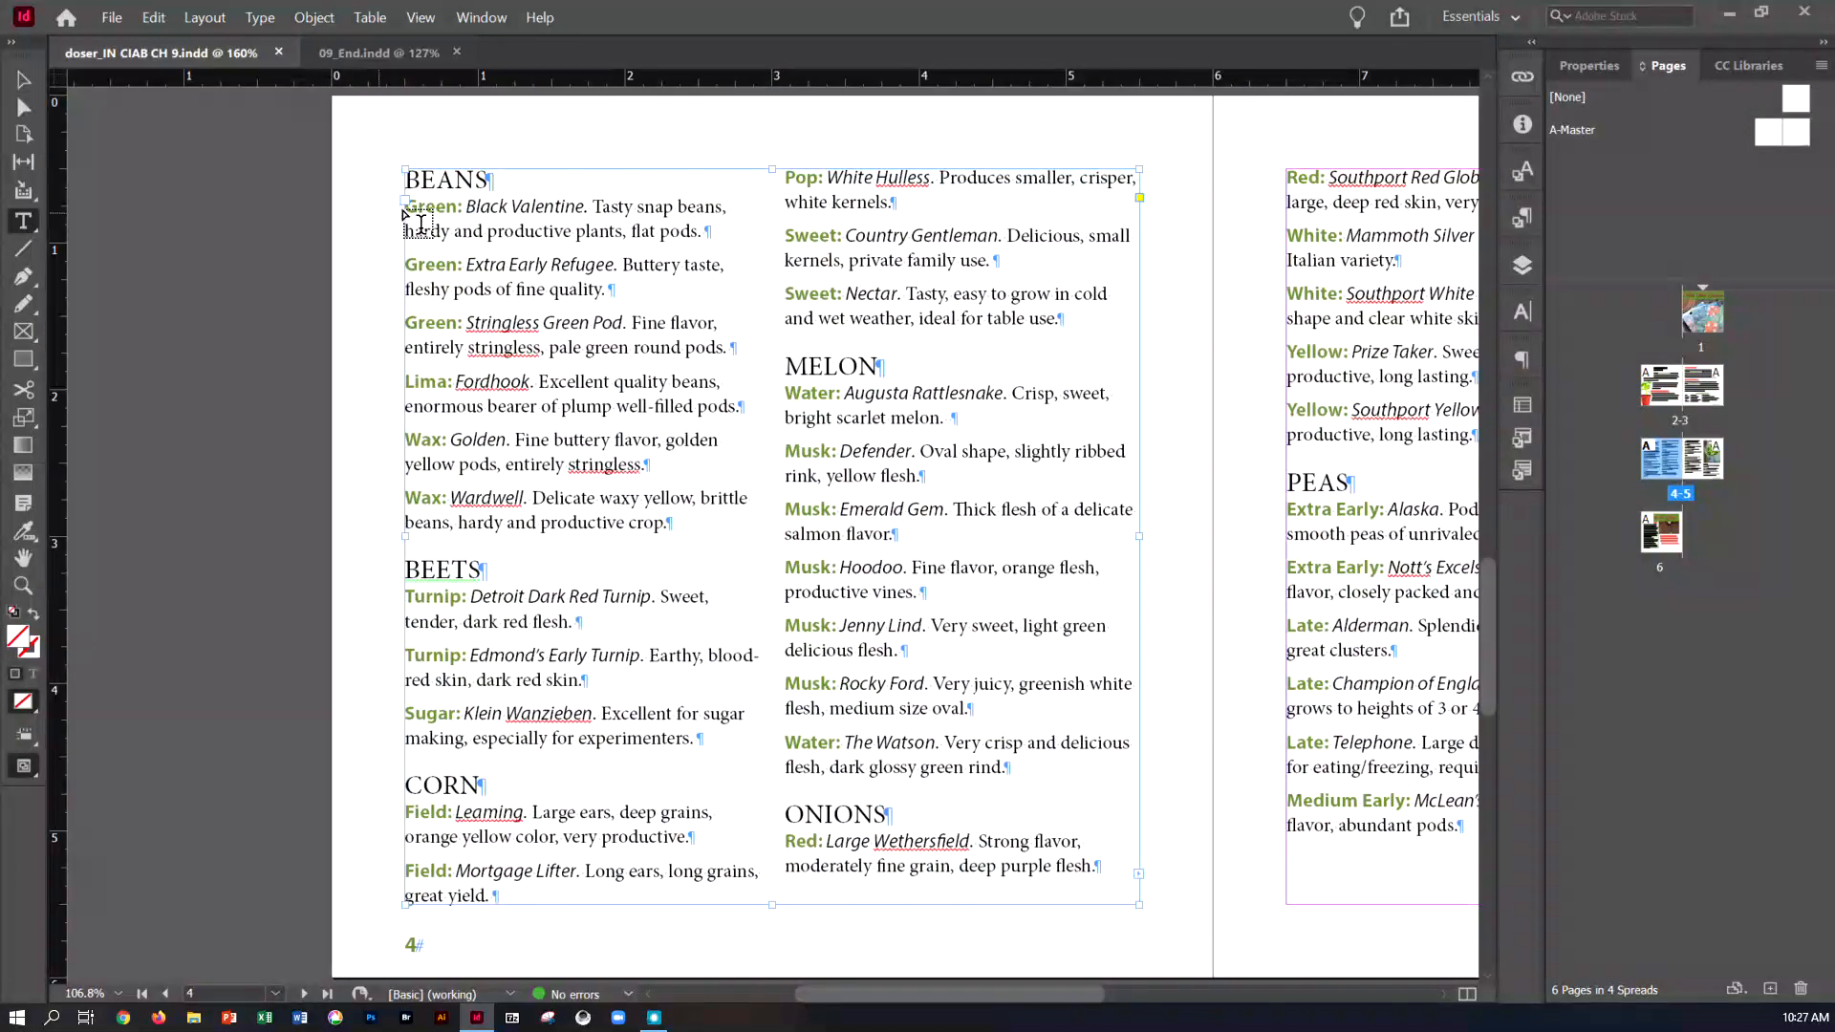
{"action": "double_click", "coordinate": [418, 183]}
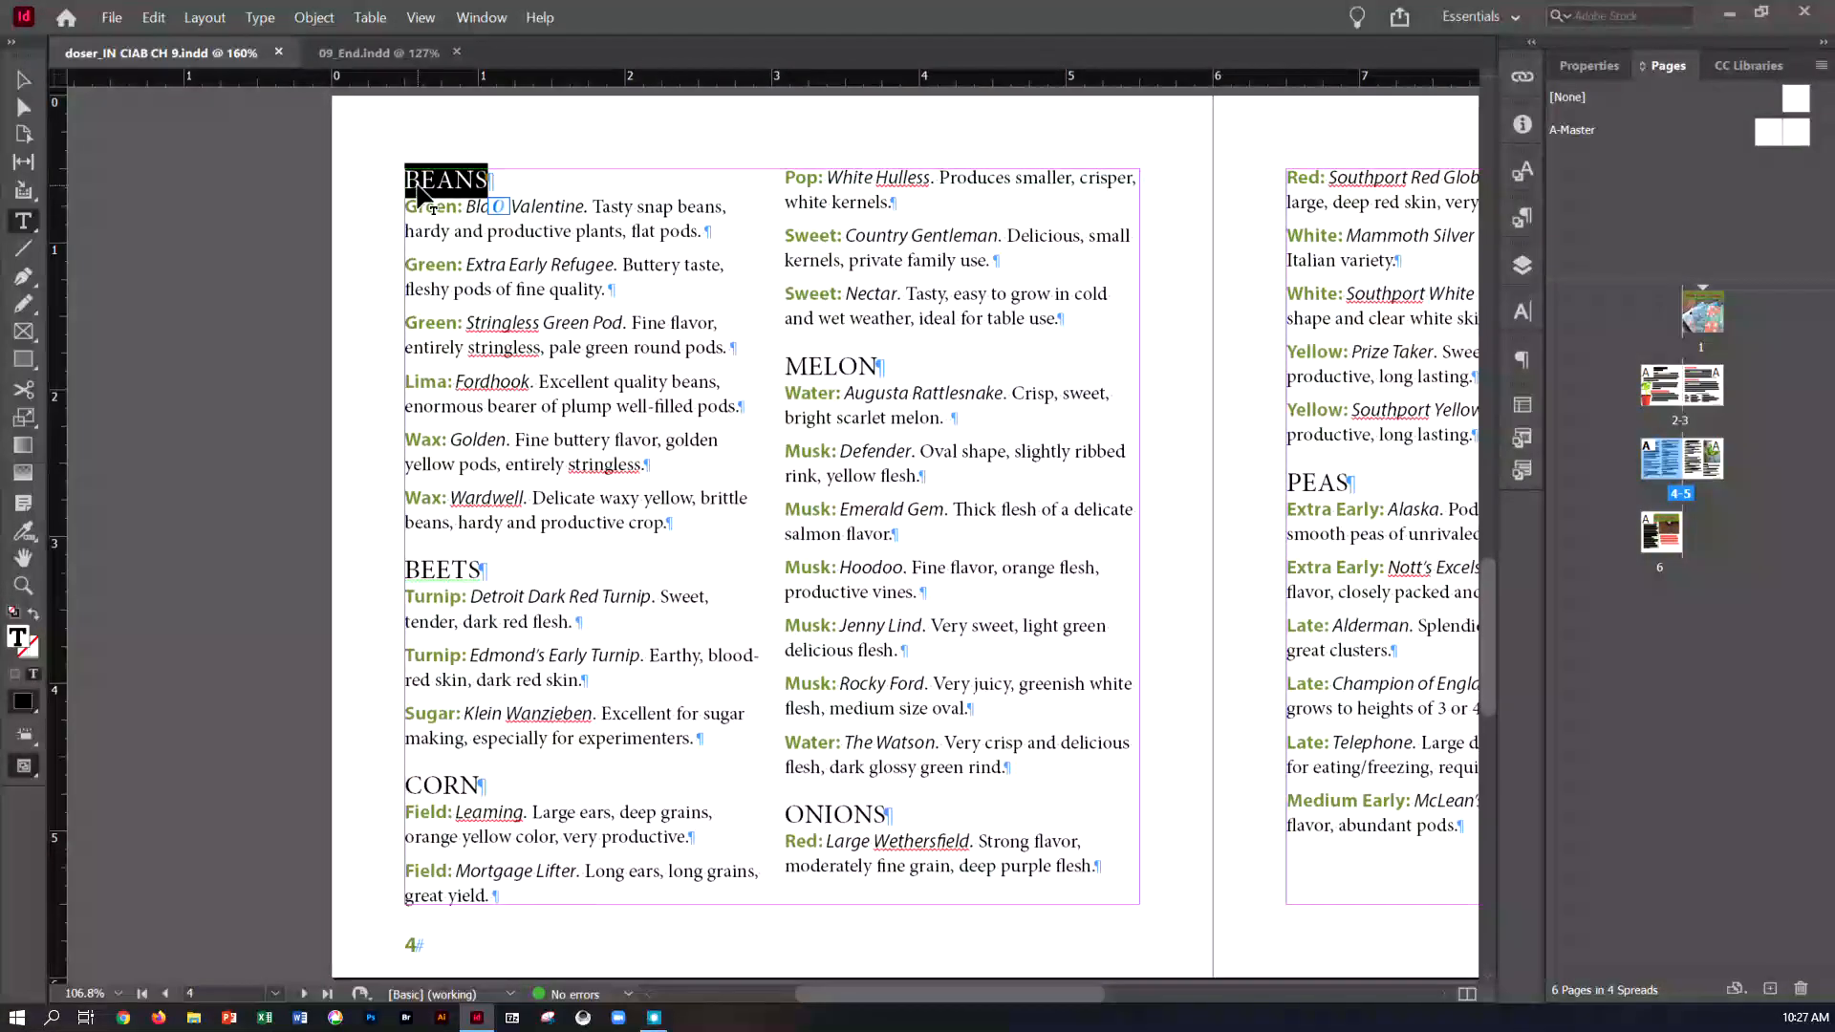
{"action": "left_click", "coordinate": [401, 54]}
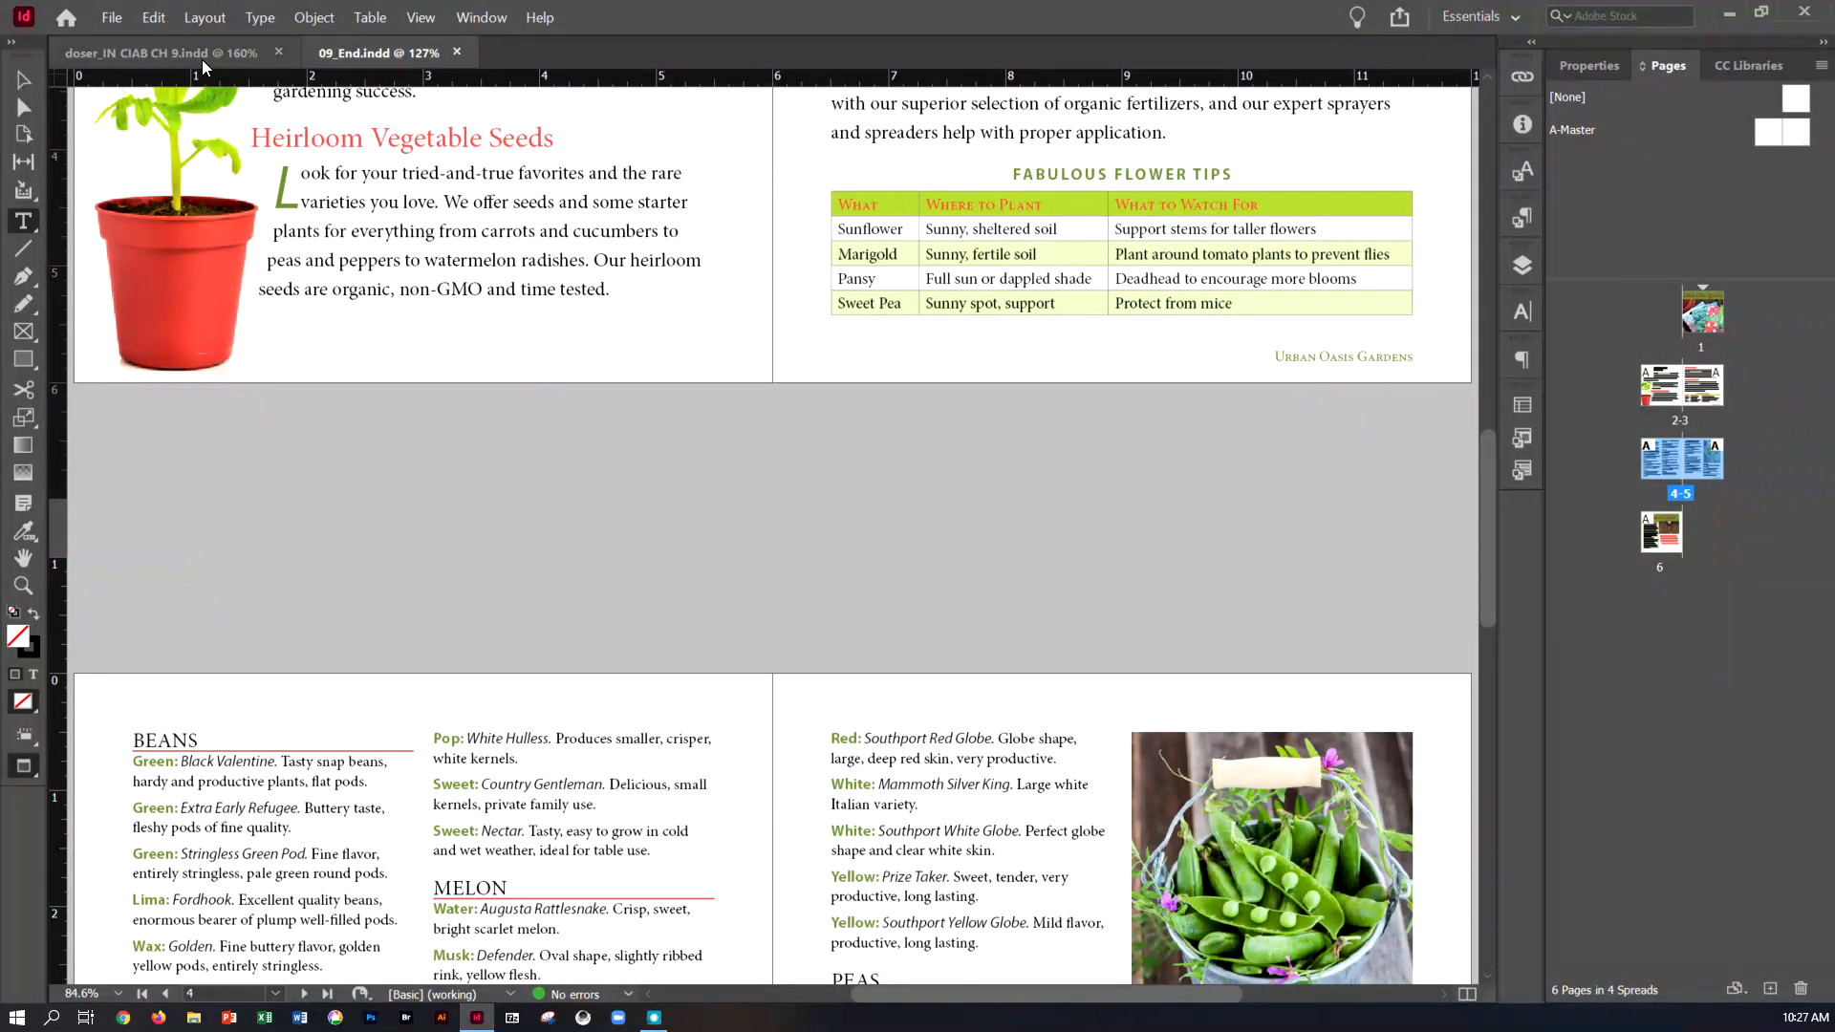
{"action": "left_click", "coordinate": [160, 54]}
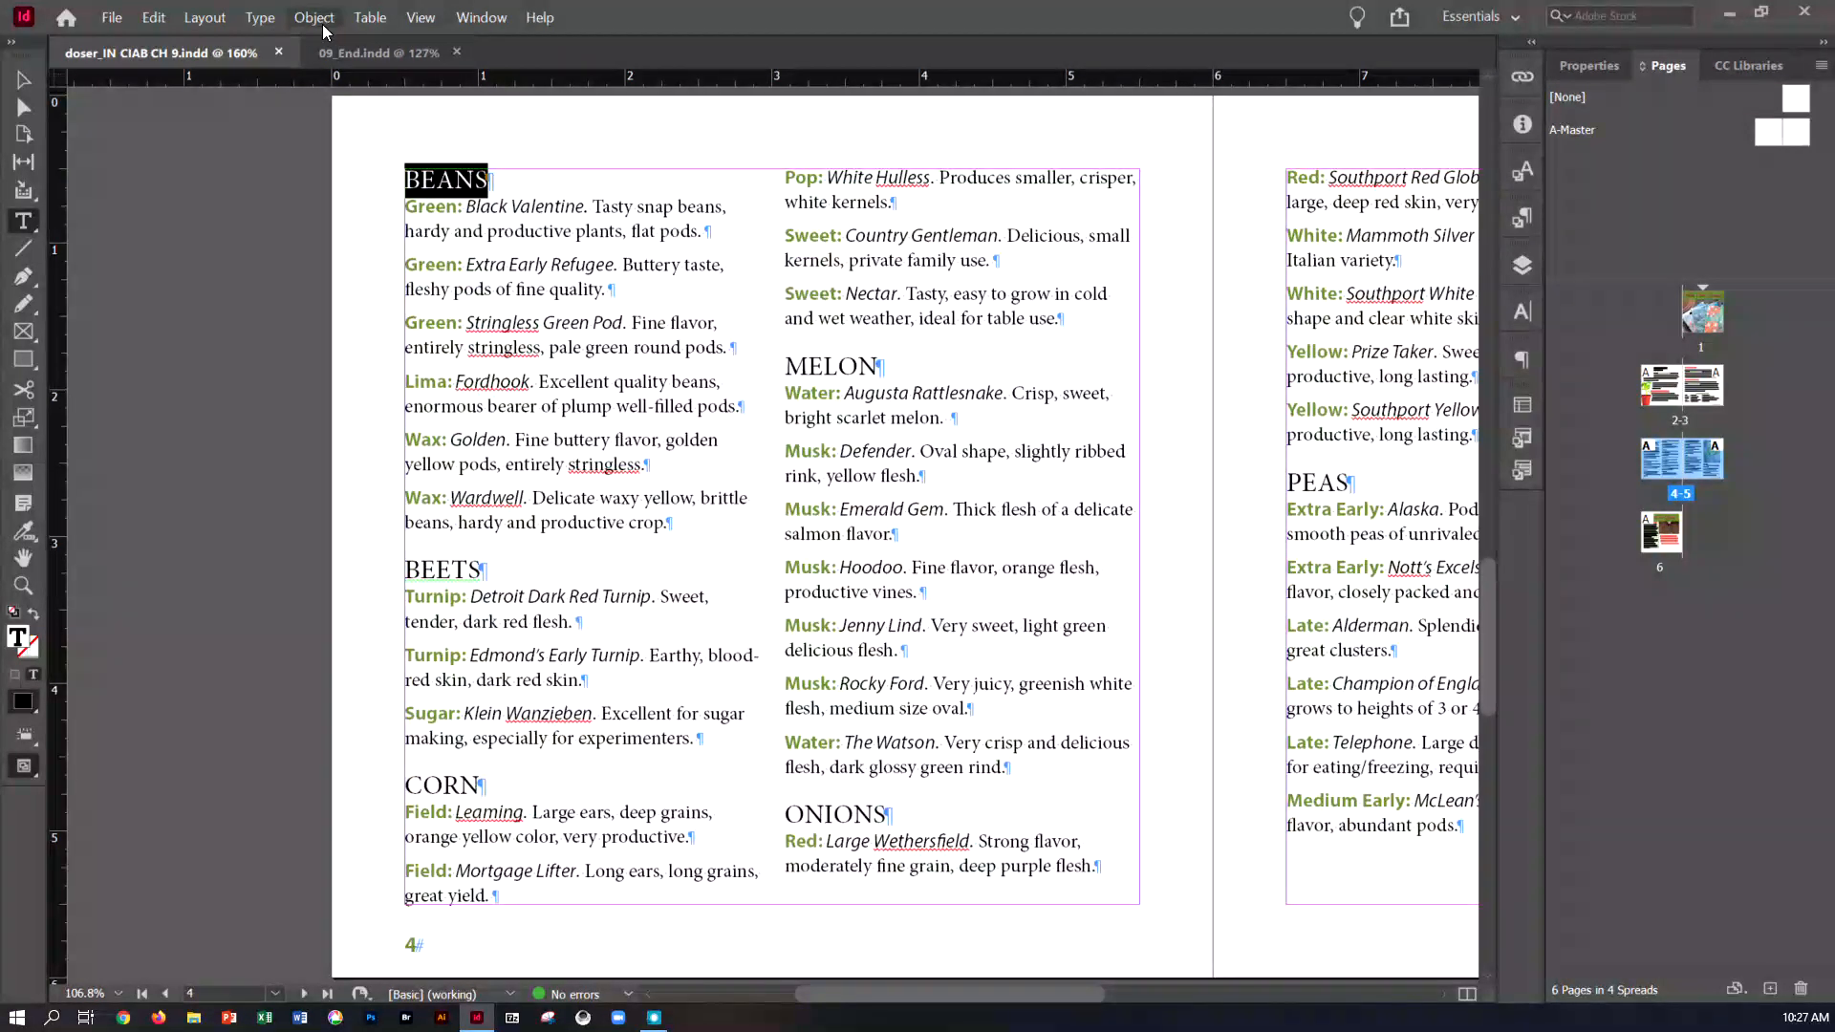
Turn on a Rule Below for the selected BEANS heading in the Paragraph Rules settings
{"action": "left_click", "coordinate": [260, 17]}
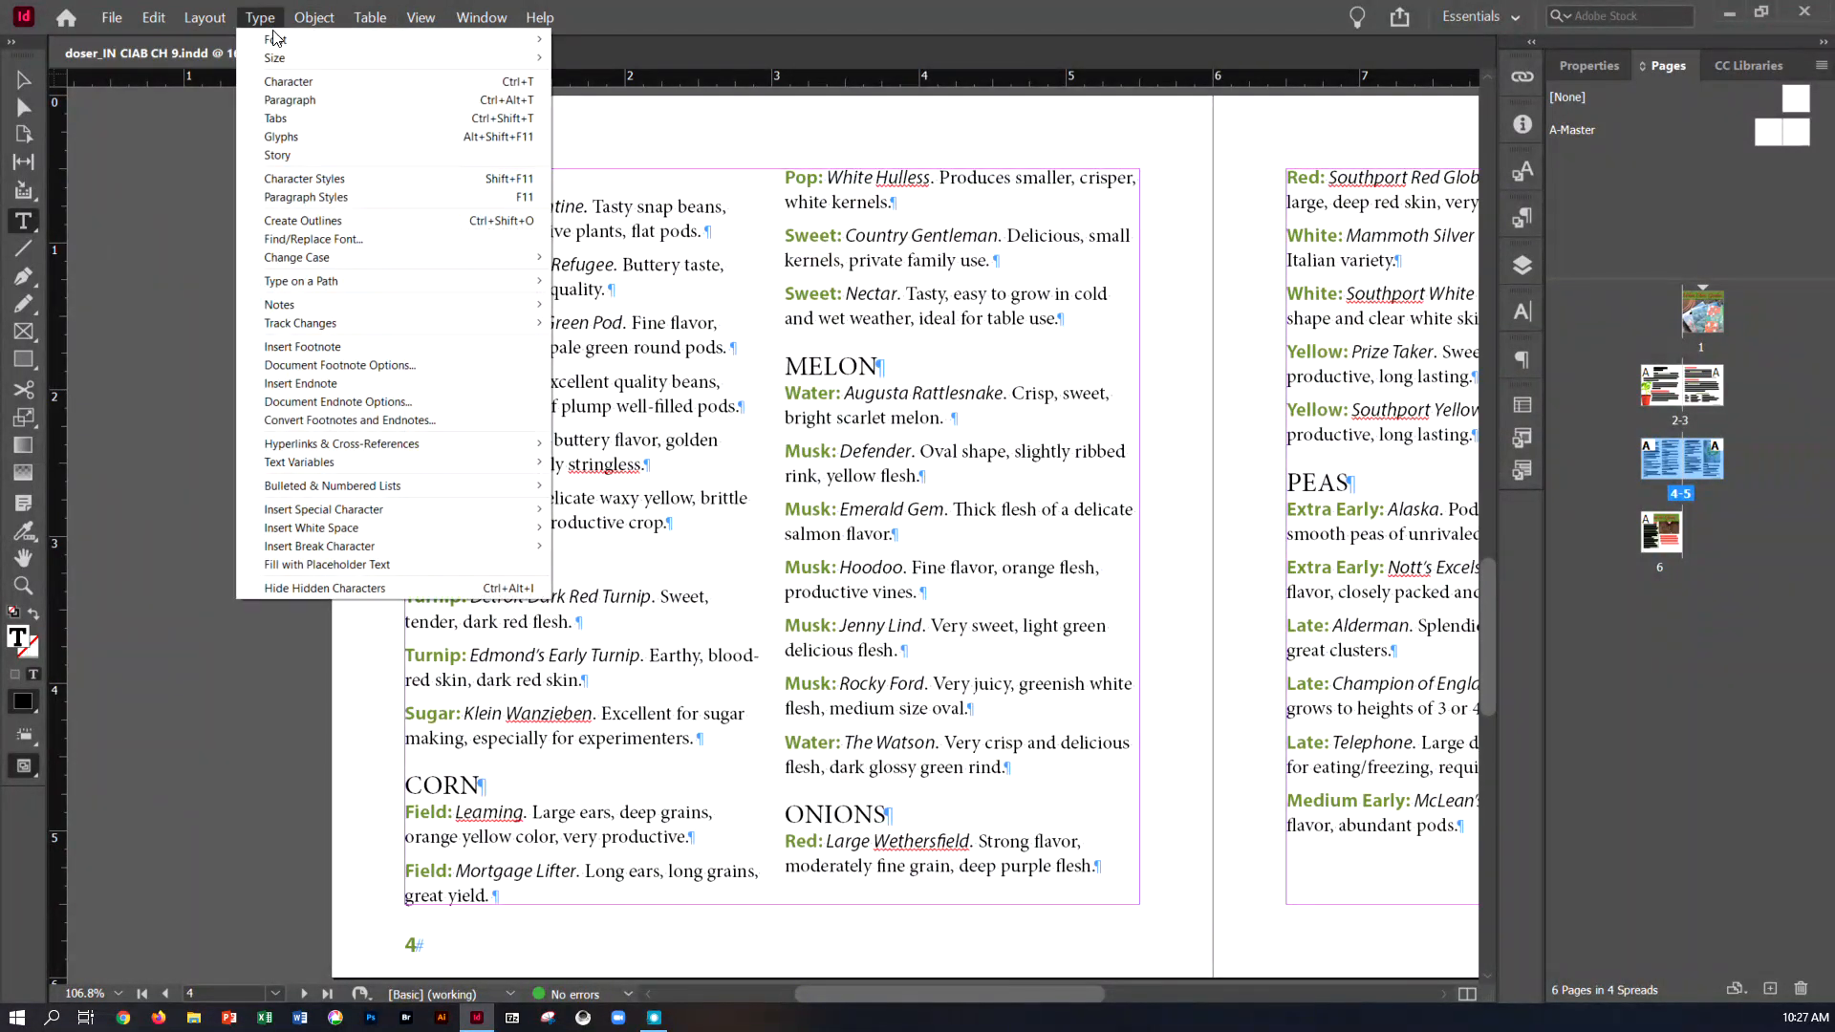
{"action": "left_click", "coordinate": [290, 100]}
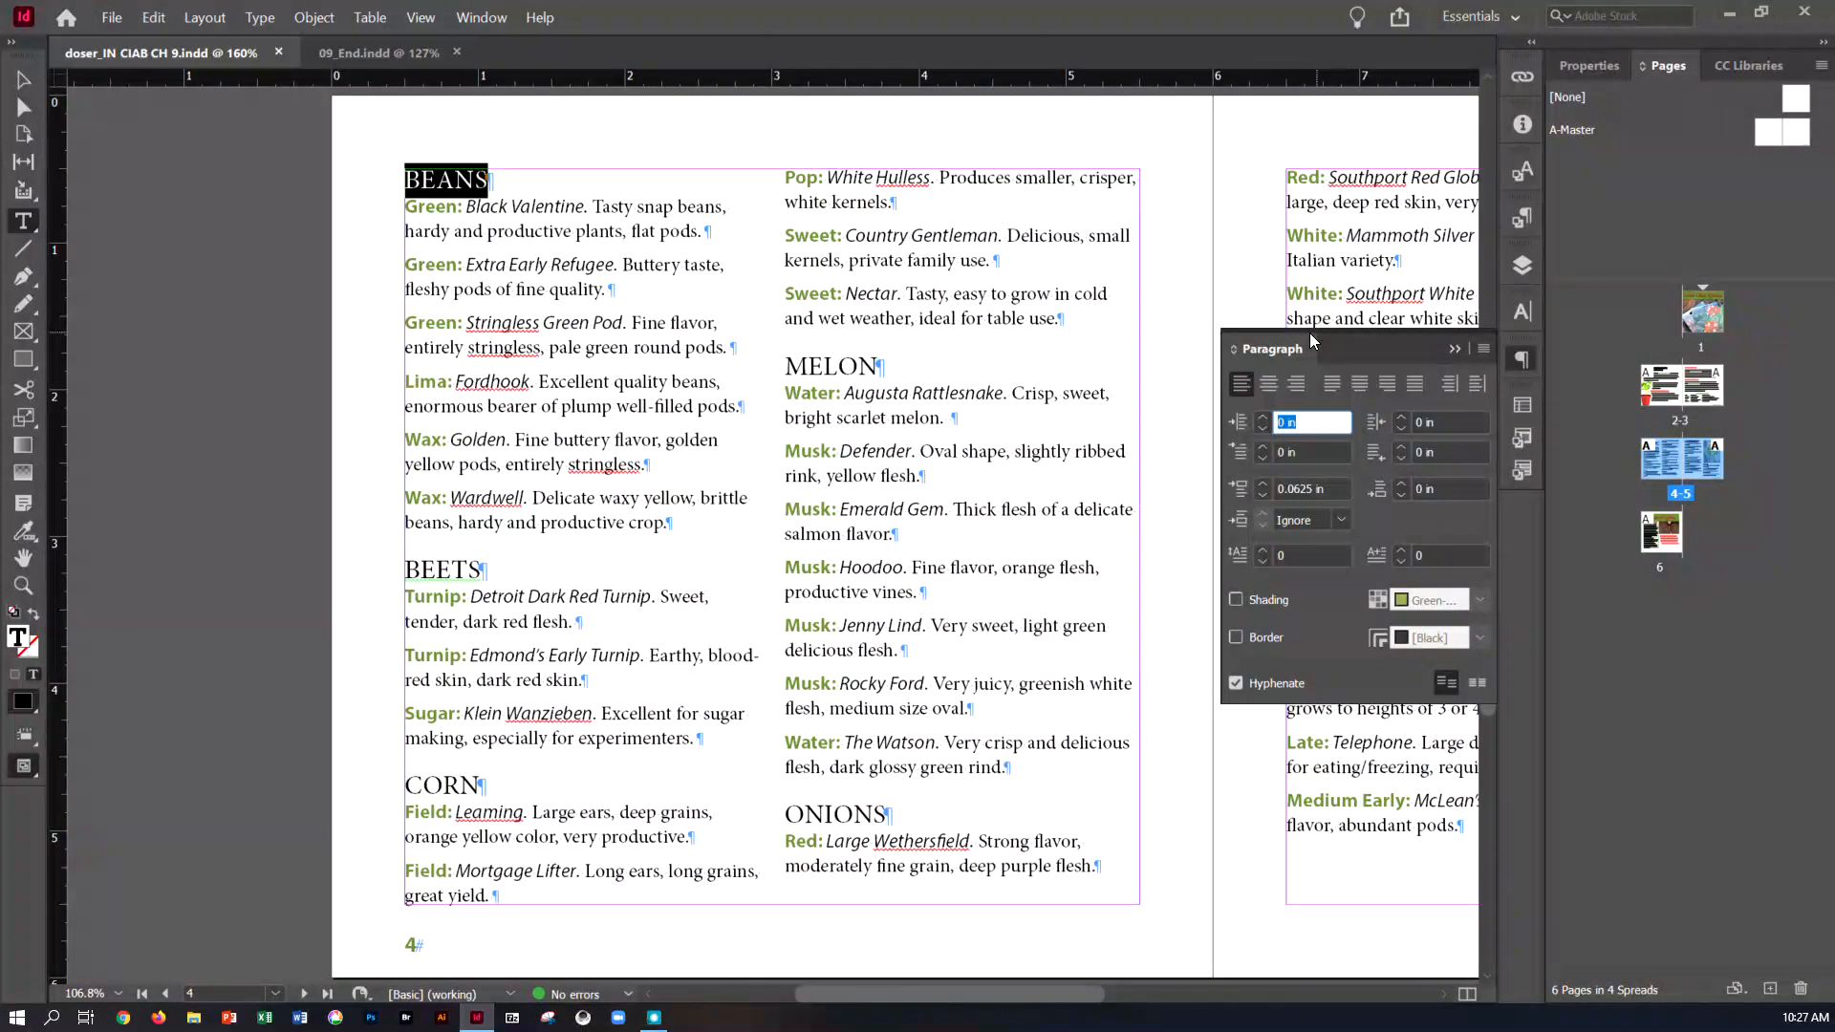
{"action": "left_click", "coordinate": [1487, 350]}
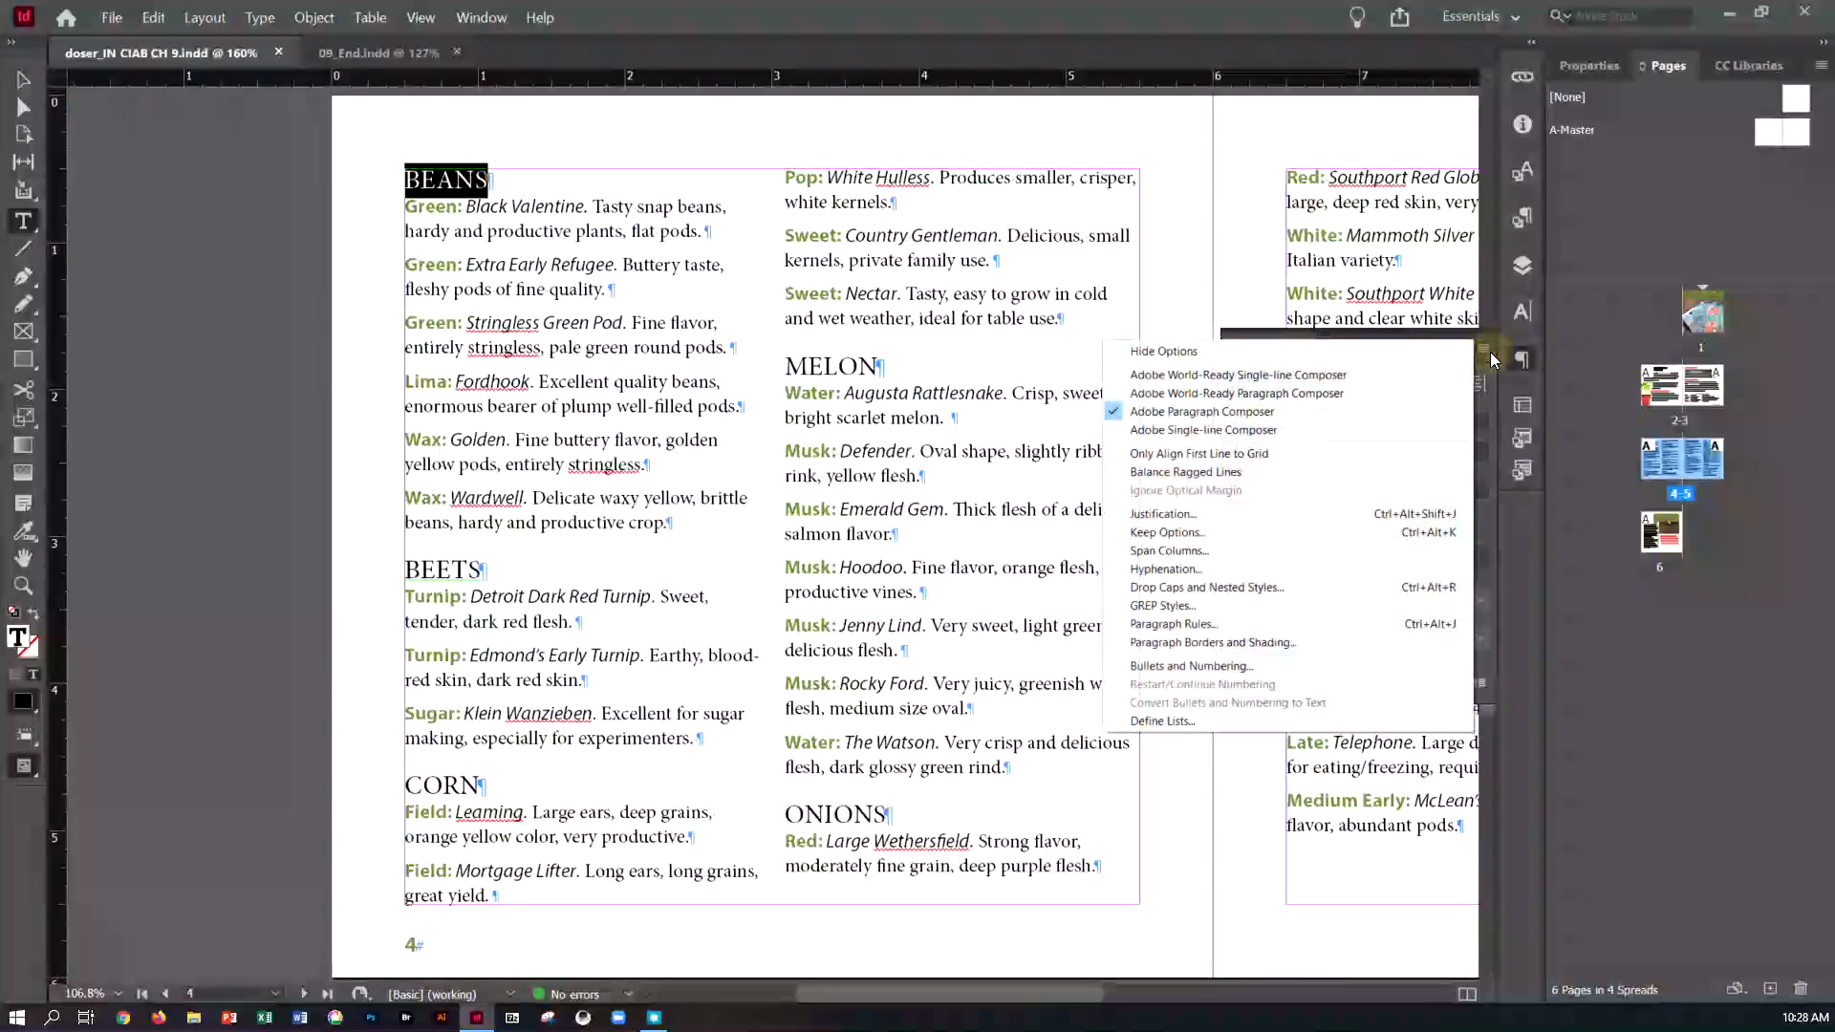
{"action": "left_click", "coordinate": [1258, 623]}
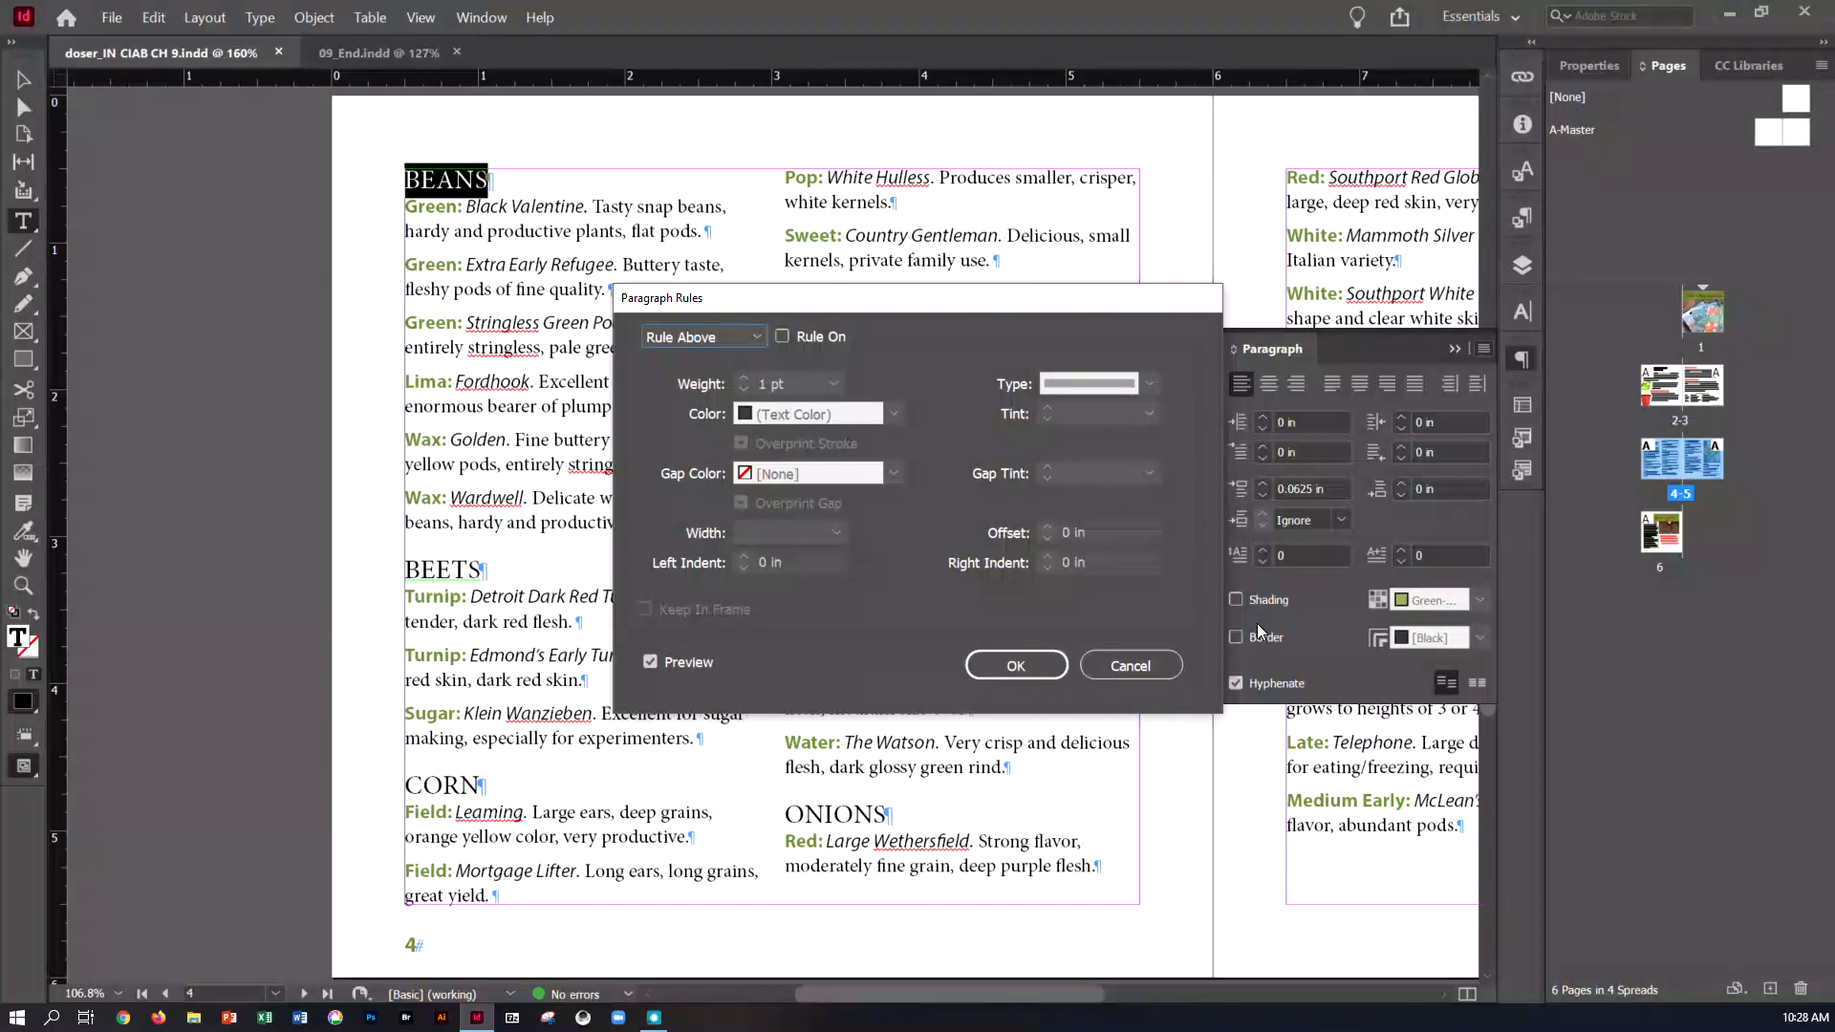
{"action": "left_click", "coordinate": [753, 336]}
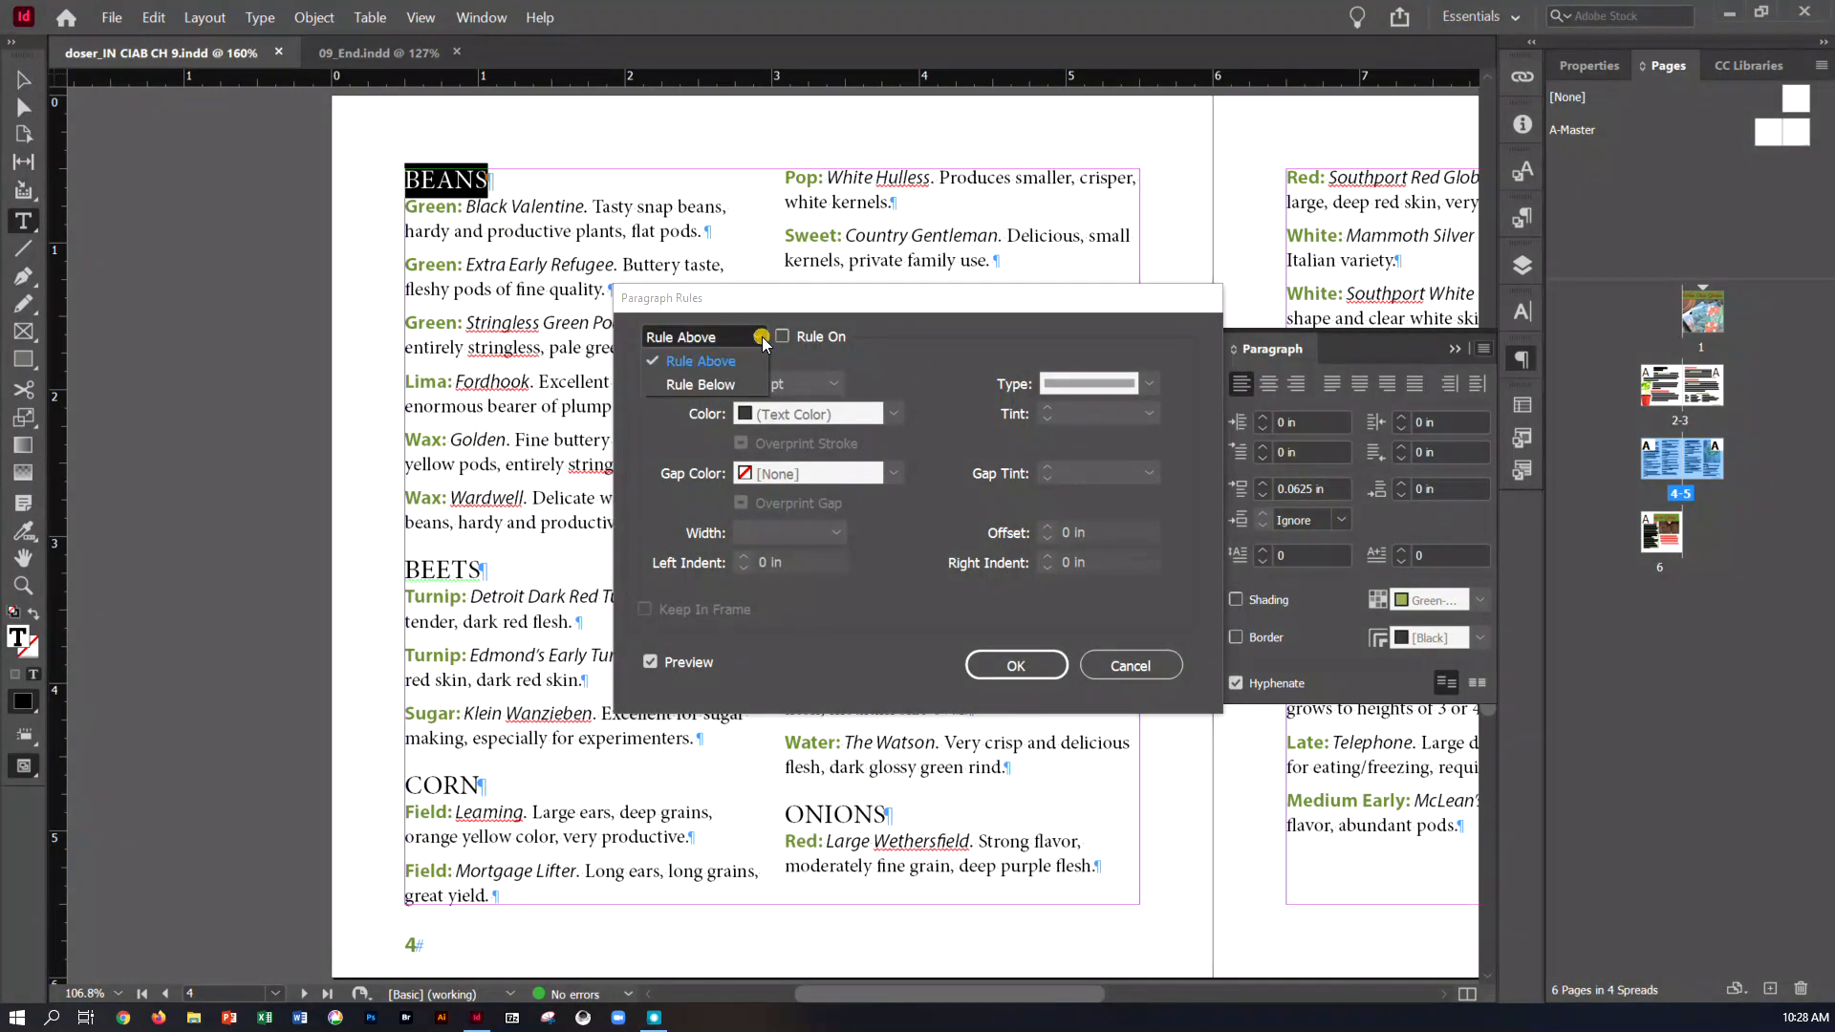
{"action": "left_click", "coordinate": [745, 387]}
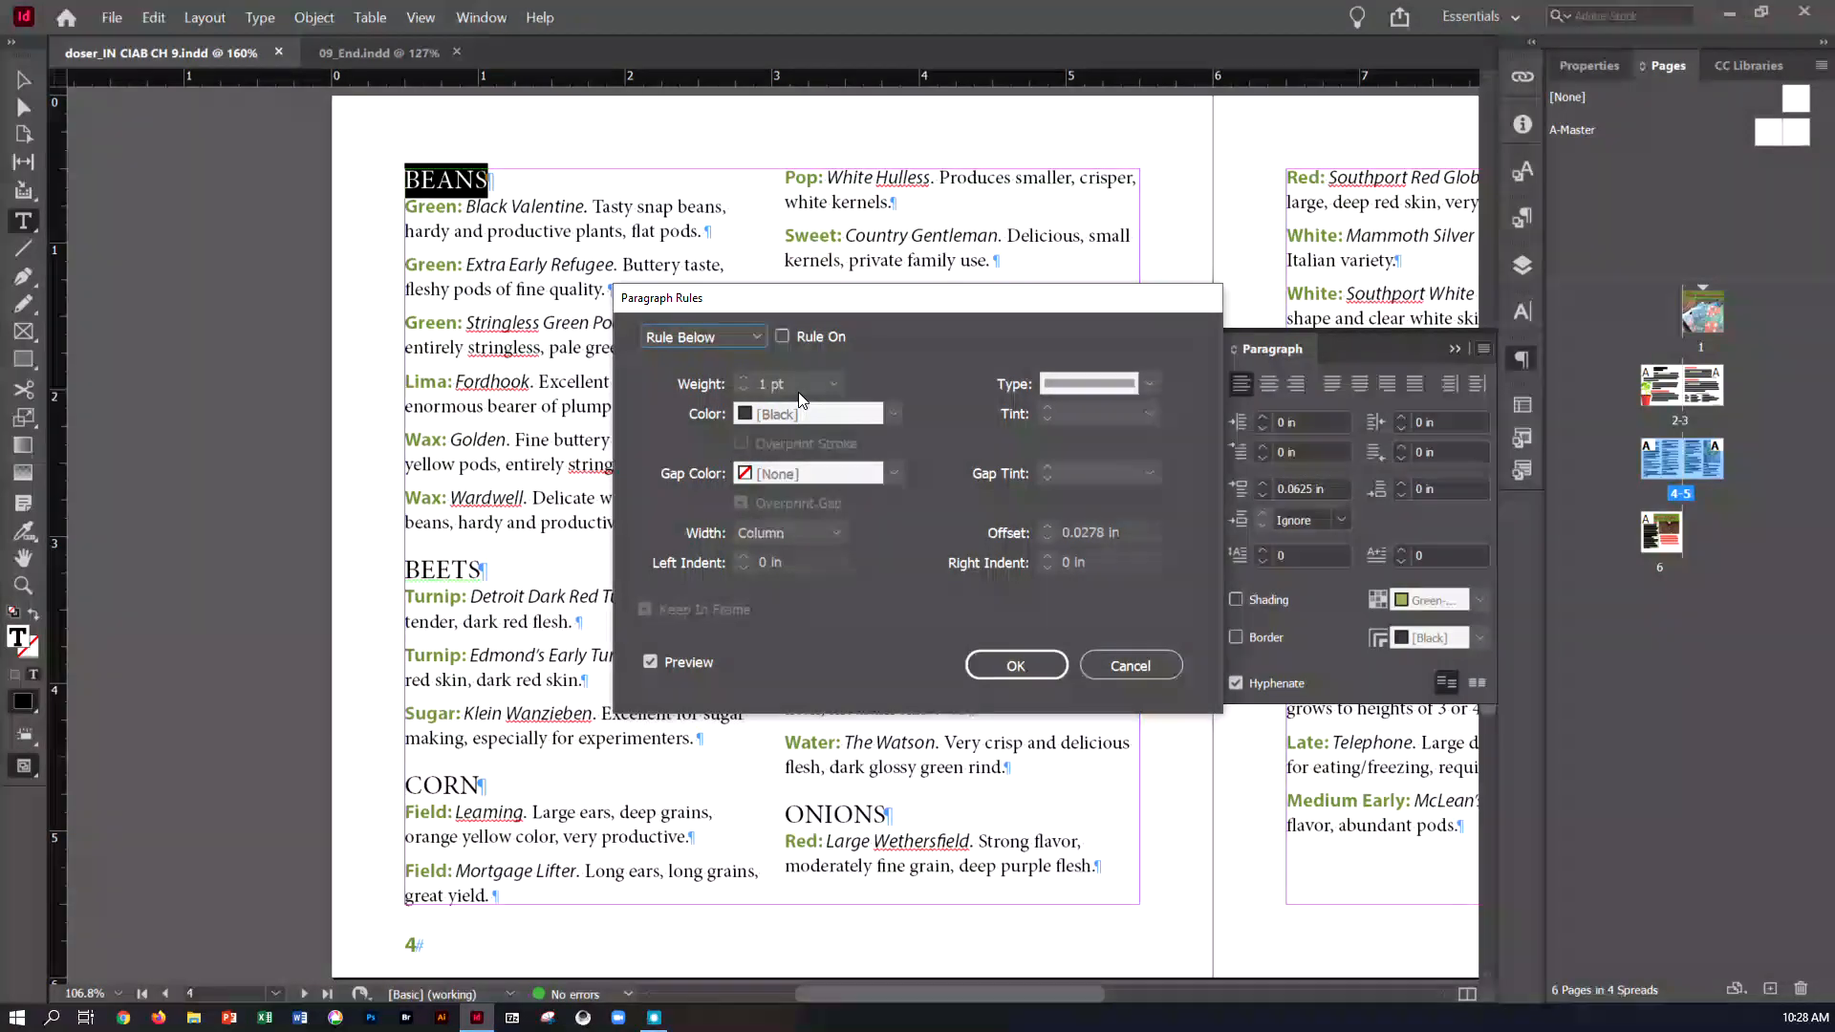
{"action": "left_click", "coordinate": [780, 337]}
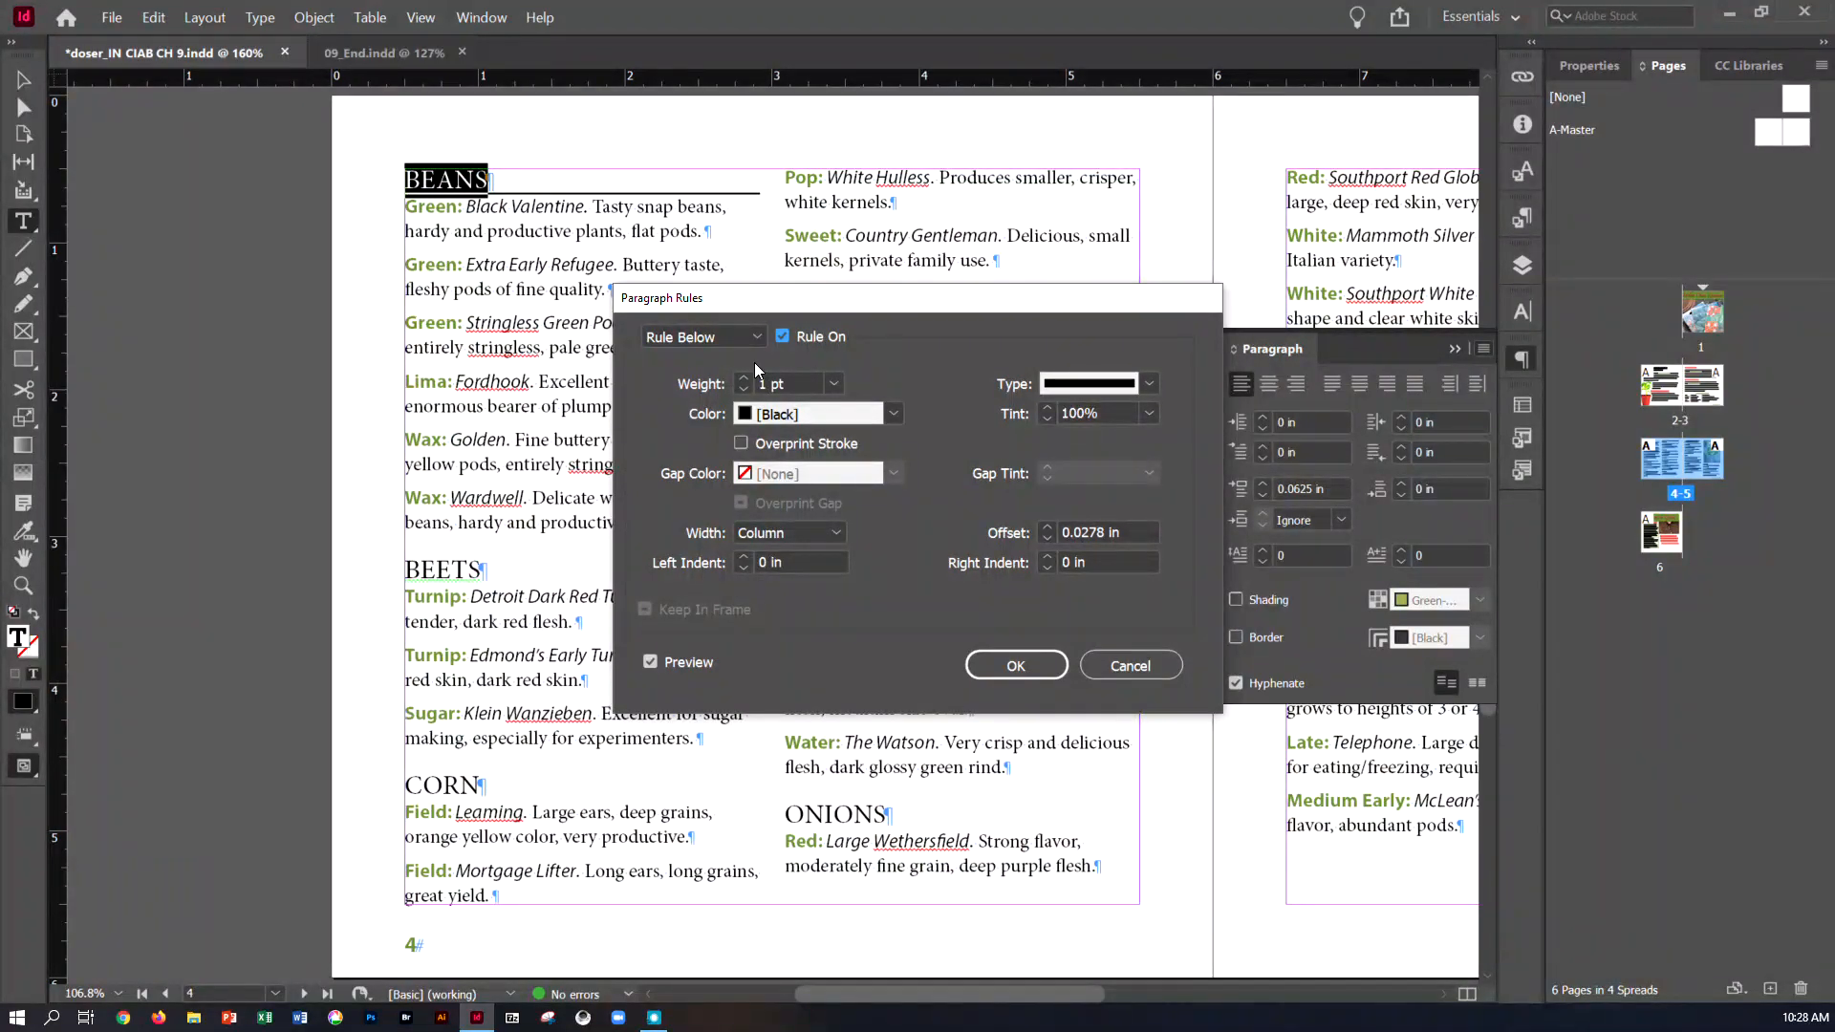
Set the heading's paragraph rule color to Red-Tomato with an offset of .025 in, and apply it
{"action": "left_click", "coordinate": [889, 415]}
{"action": "left_click", "coordinate": [805, 554]}
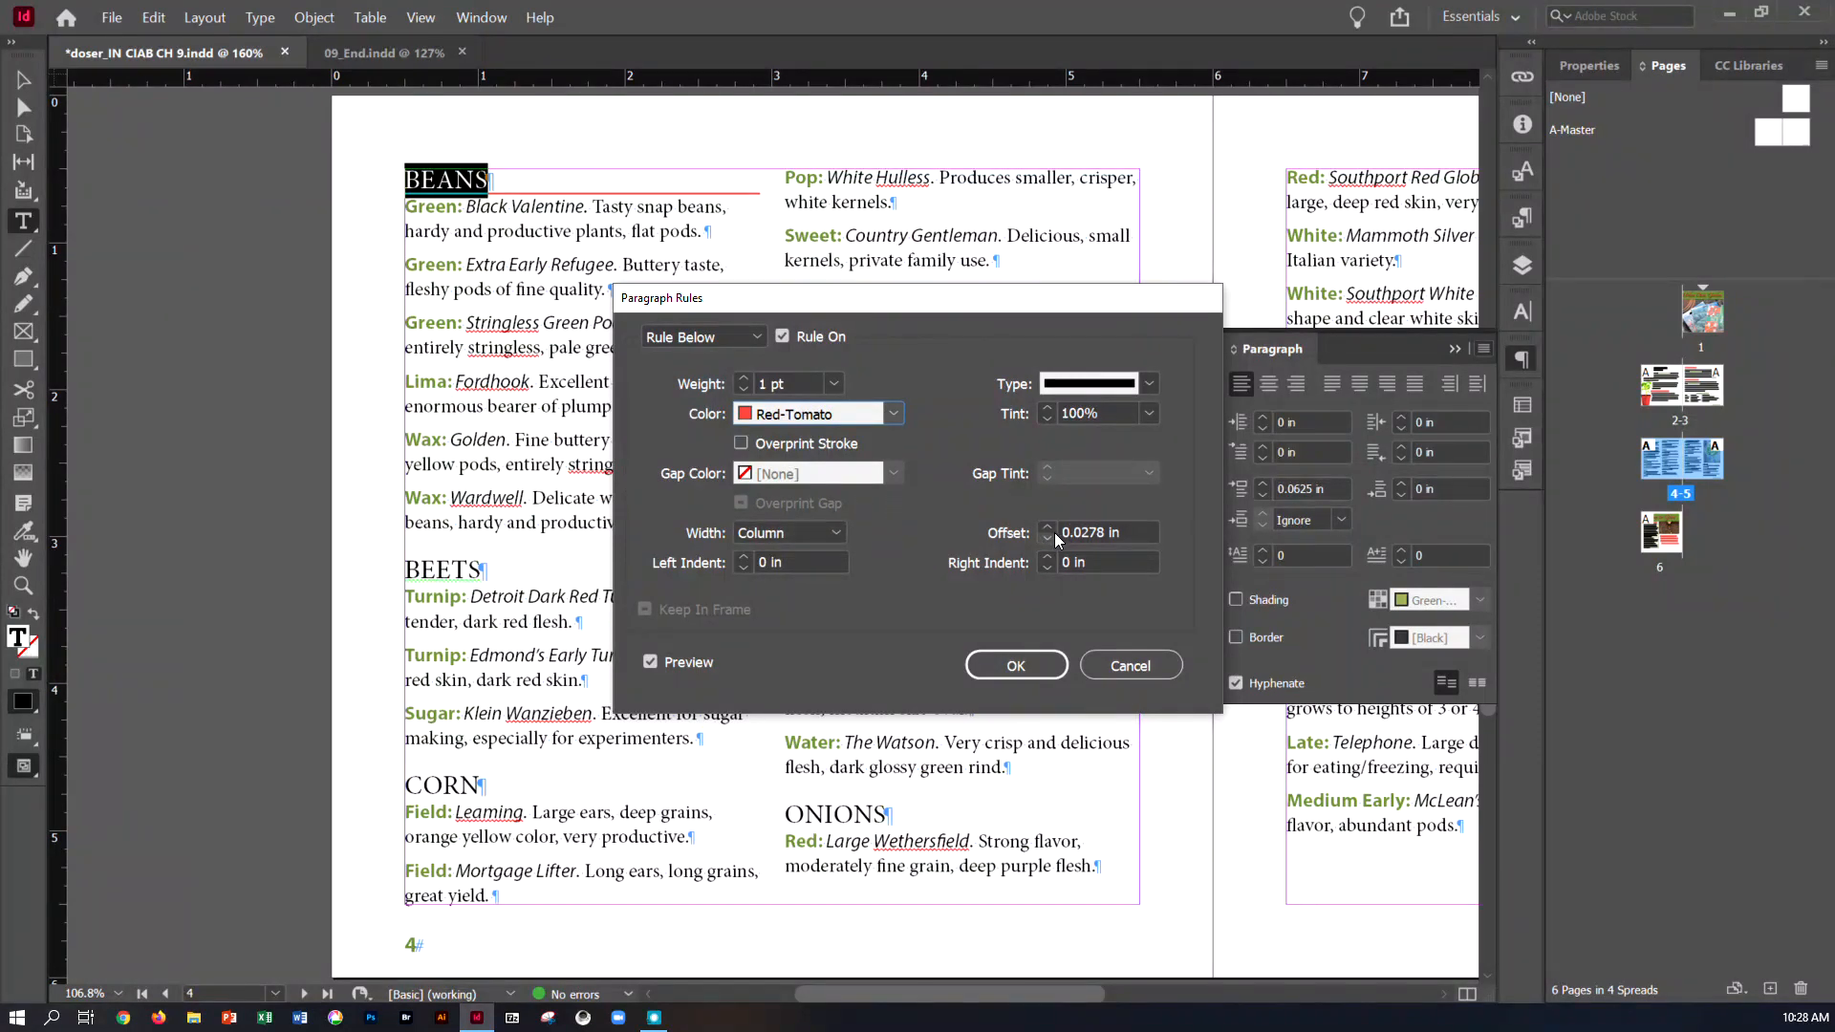
{"action": "left_click_drag", "start_coordinate": [1124, 533], "coordinate": [1006, 534]}
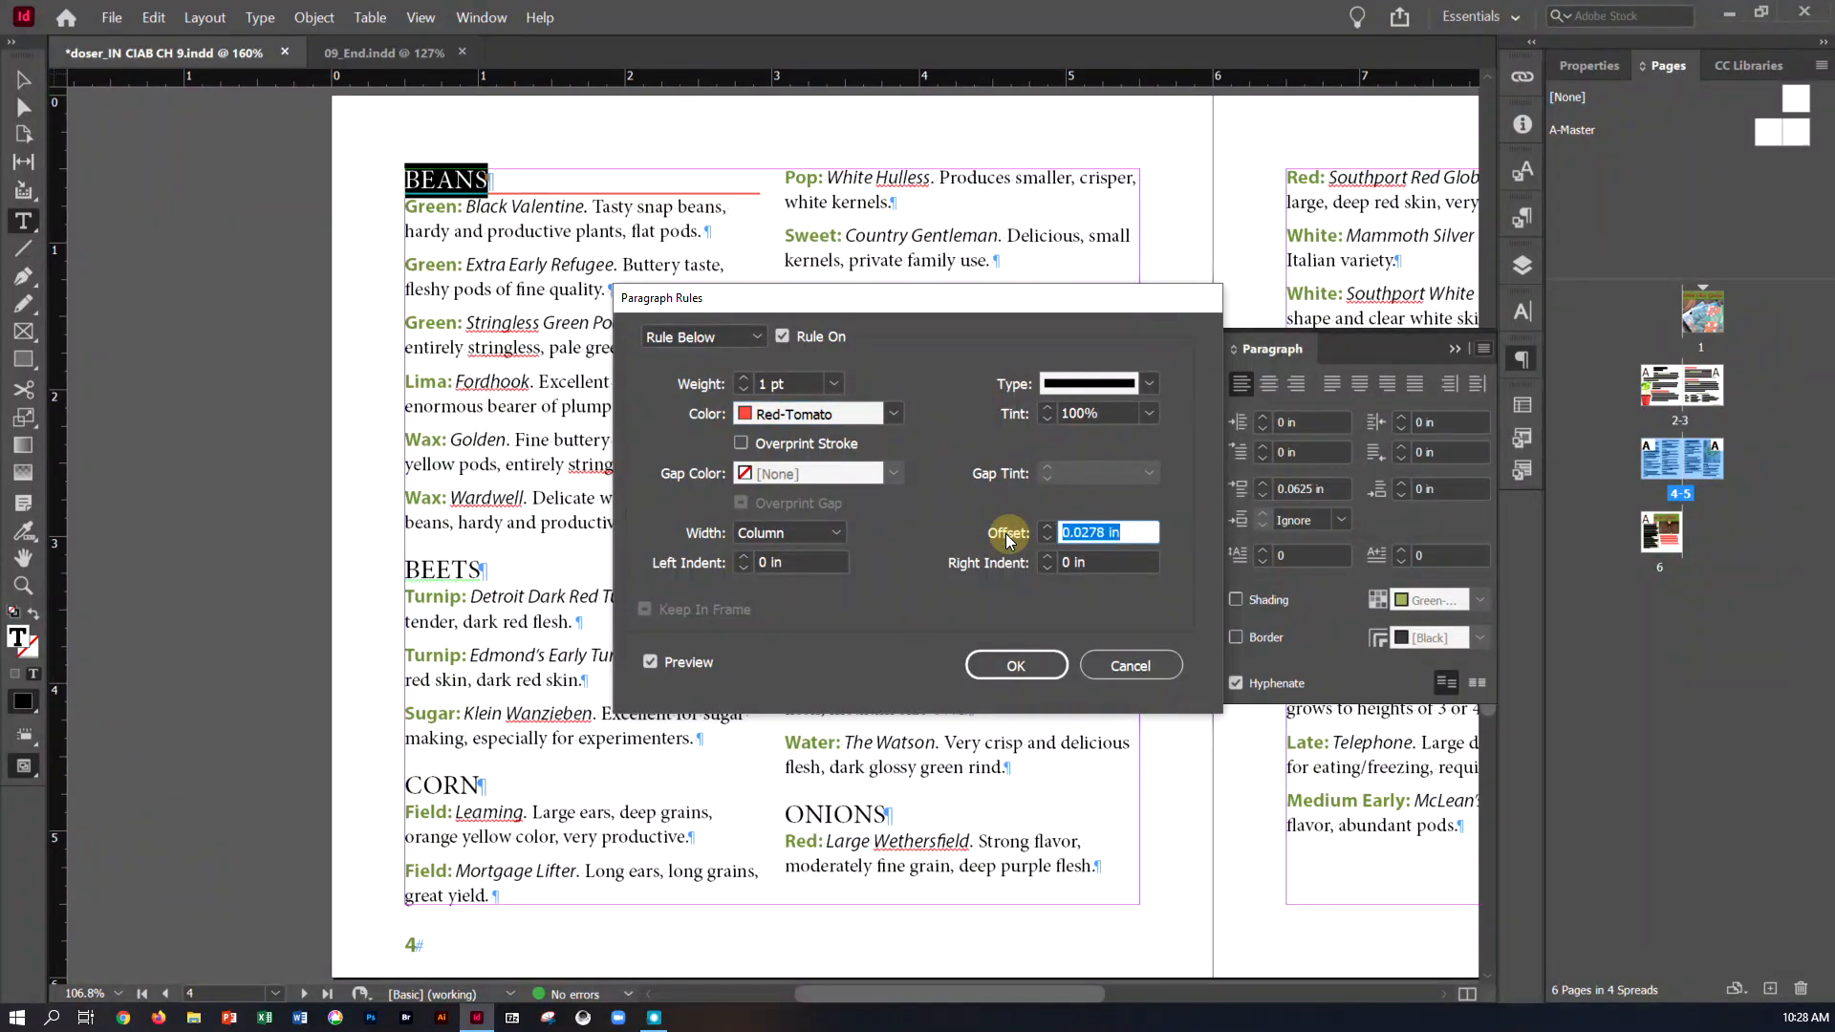
{"action": "type", "text": ".025"}
{"action": "left_click", "coordinate": [1043, 669]}
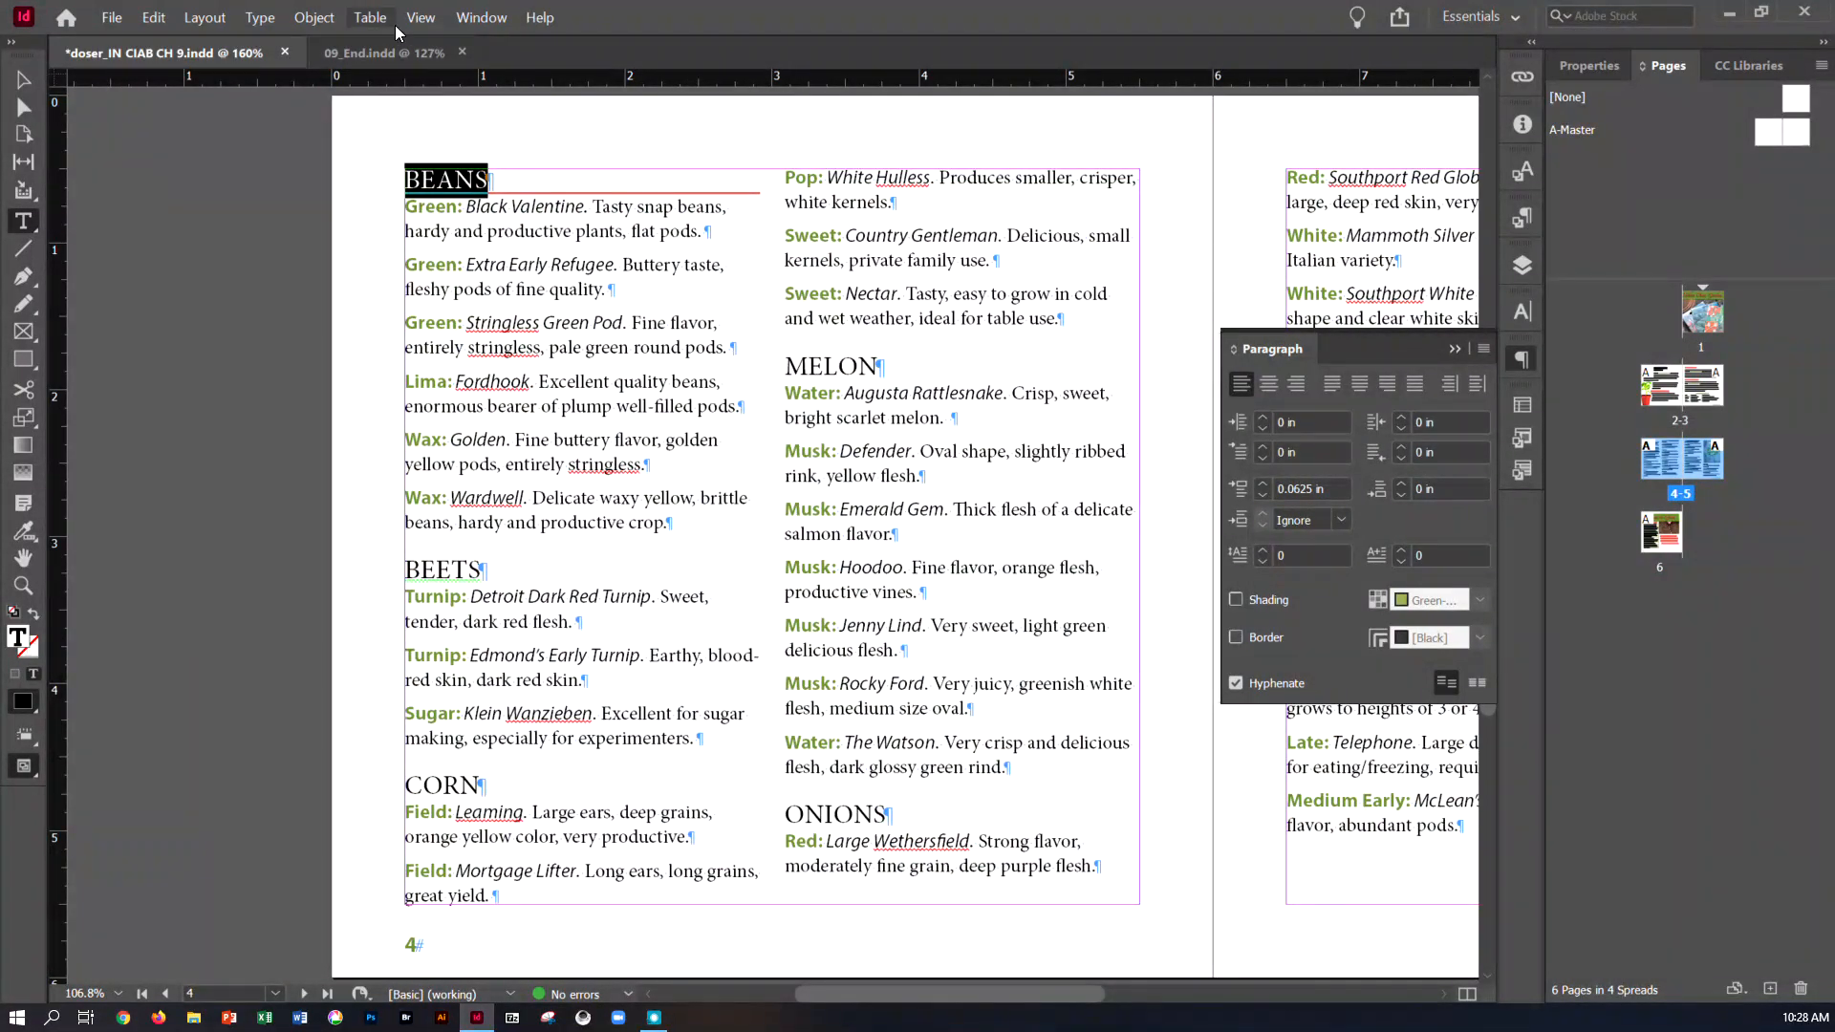
Redefine the Head 3 paragraph style from the BEANS heading, deselect the text frame, and save the document
{"action": "left_click", "coordinate": [283, 23]}
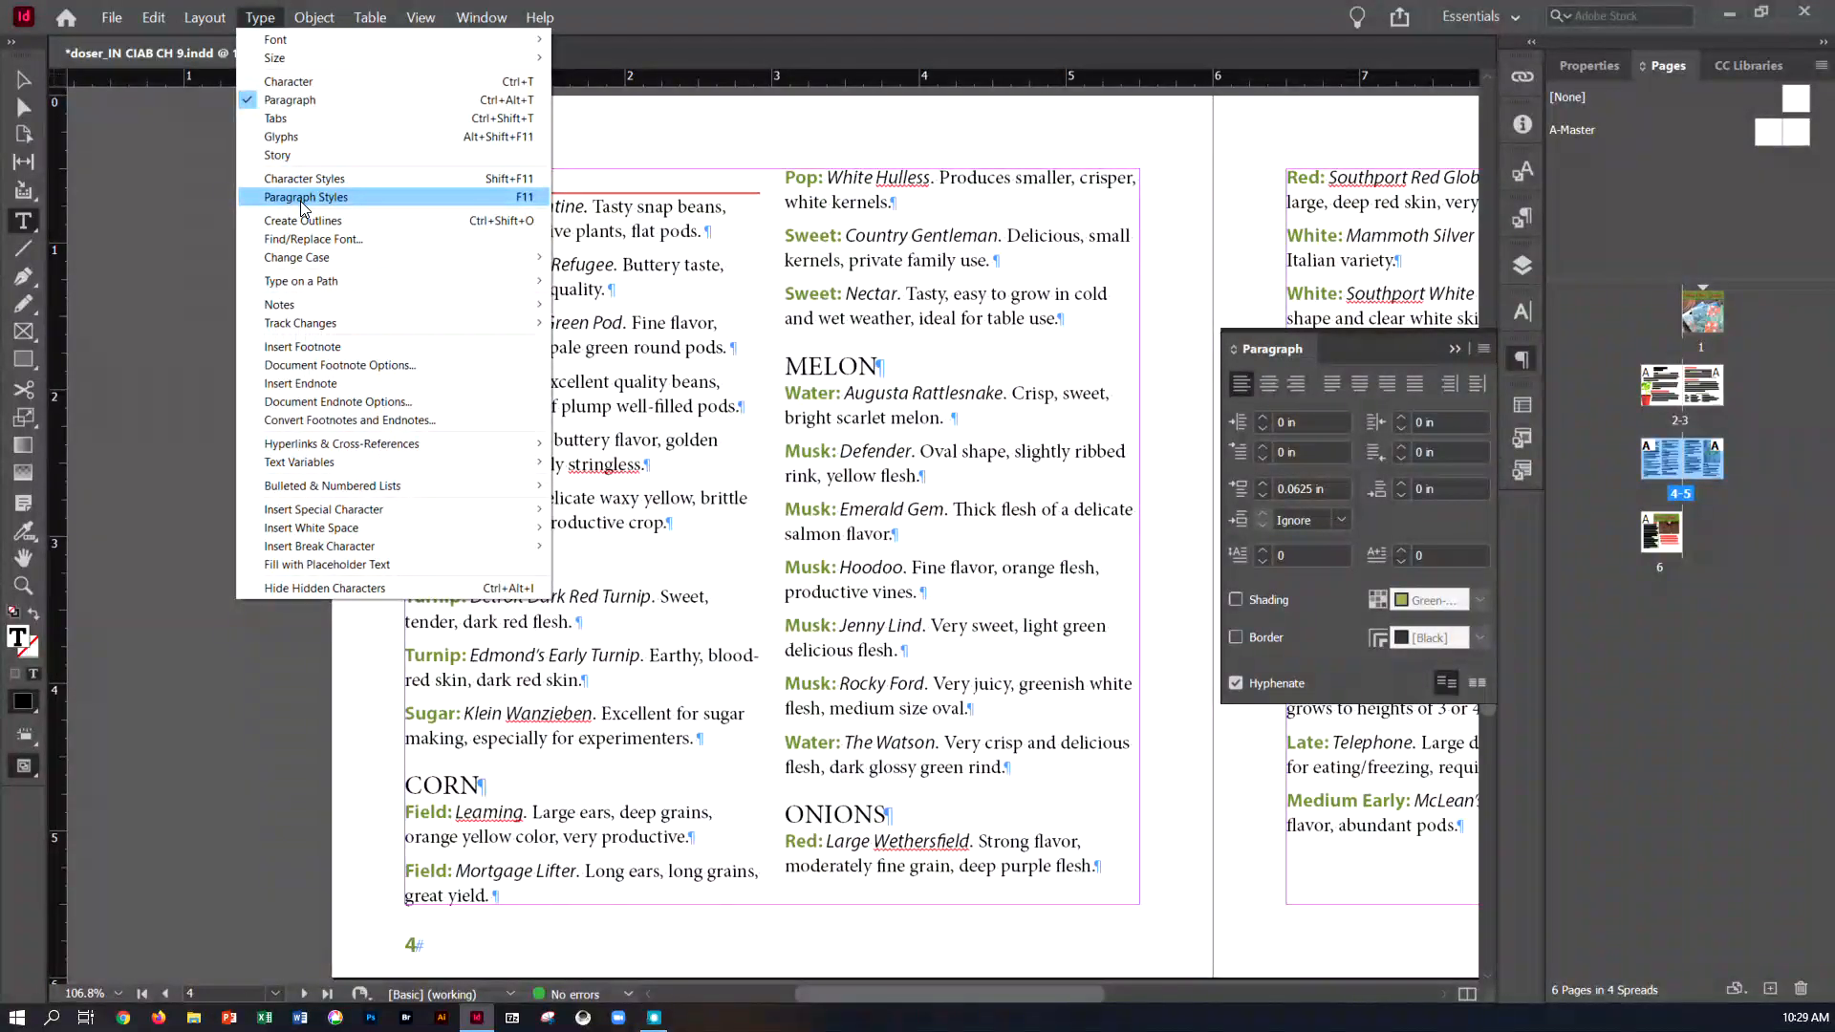
{"action": "left_click", "coordinate": [302, 200]}
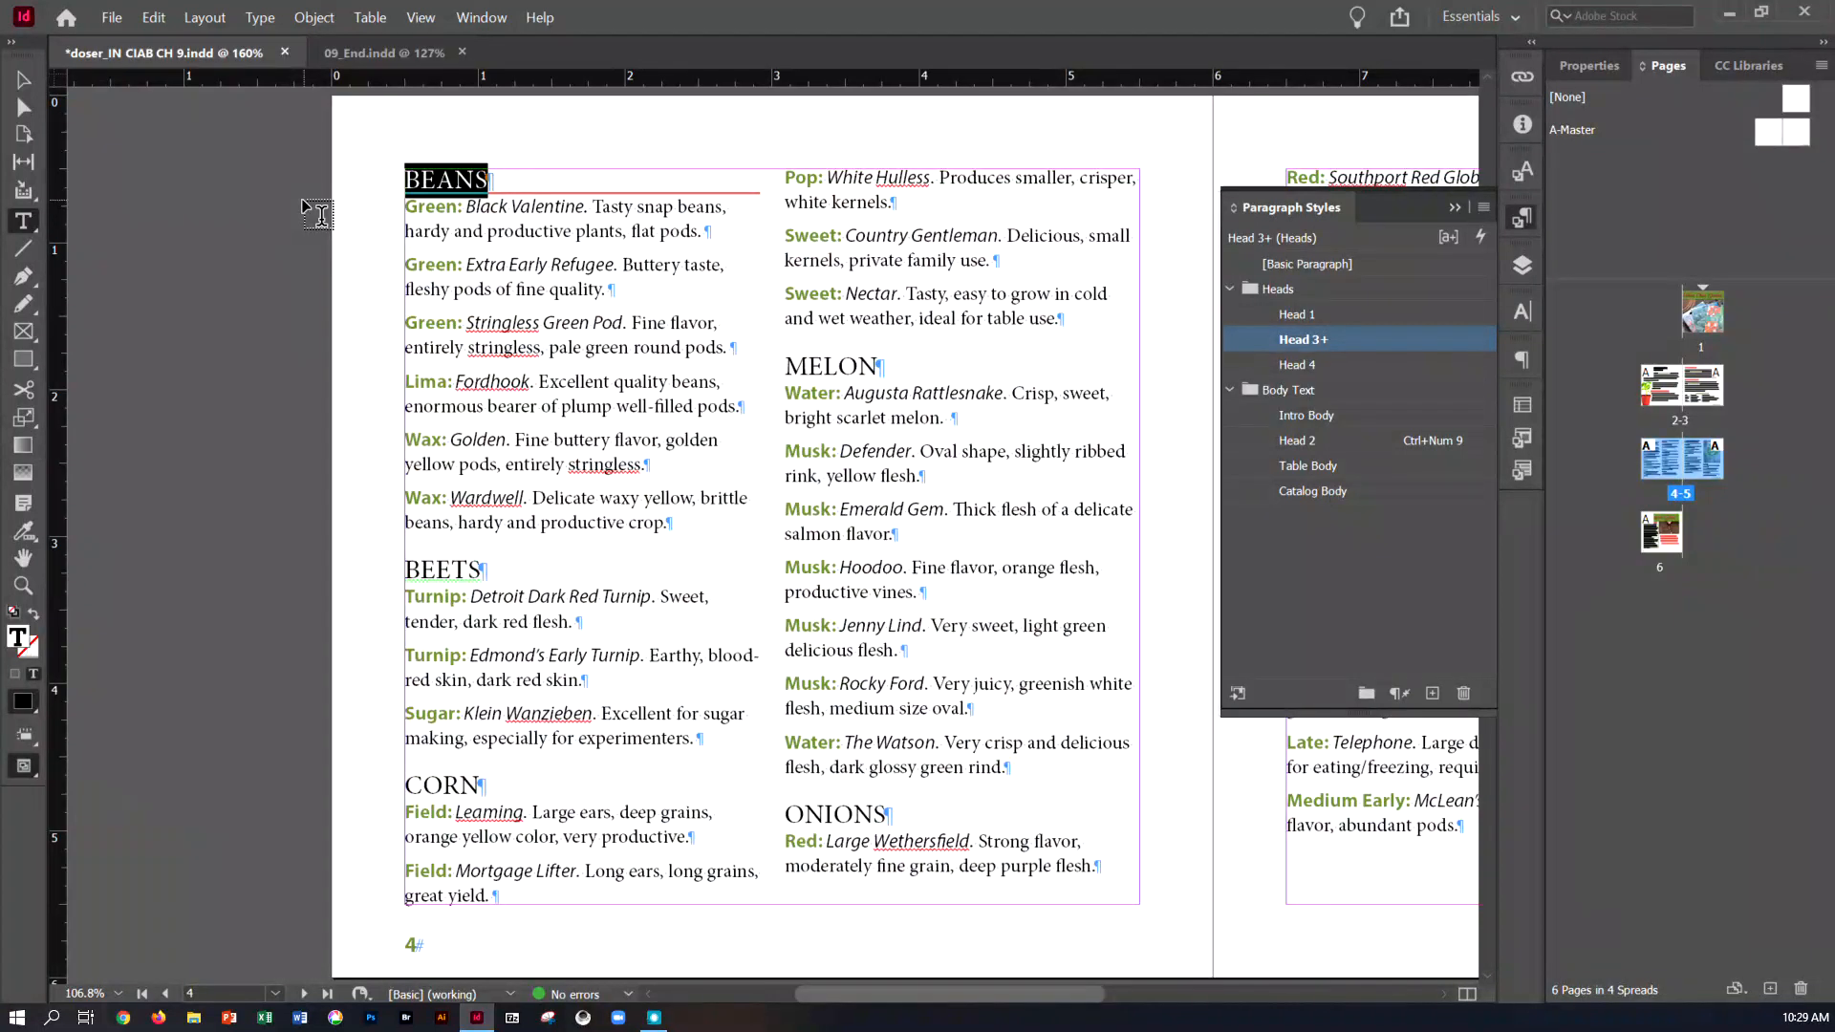
{"action": "mouse_move", "coordinate": [1318, 345]}
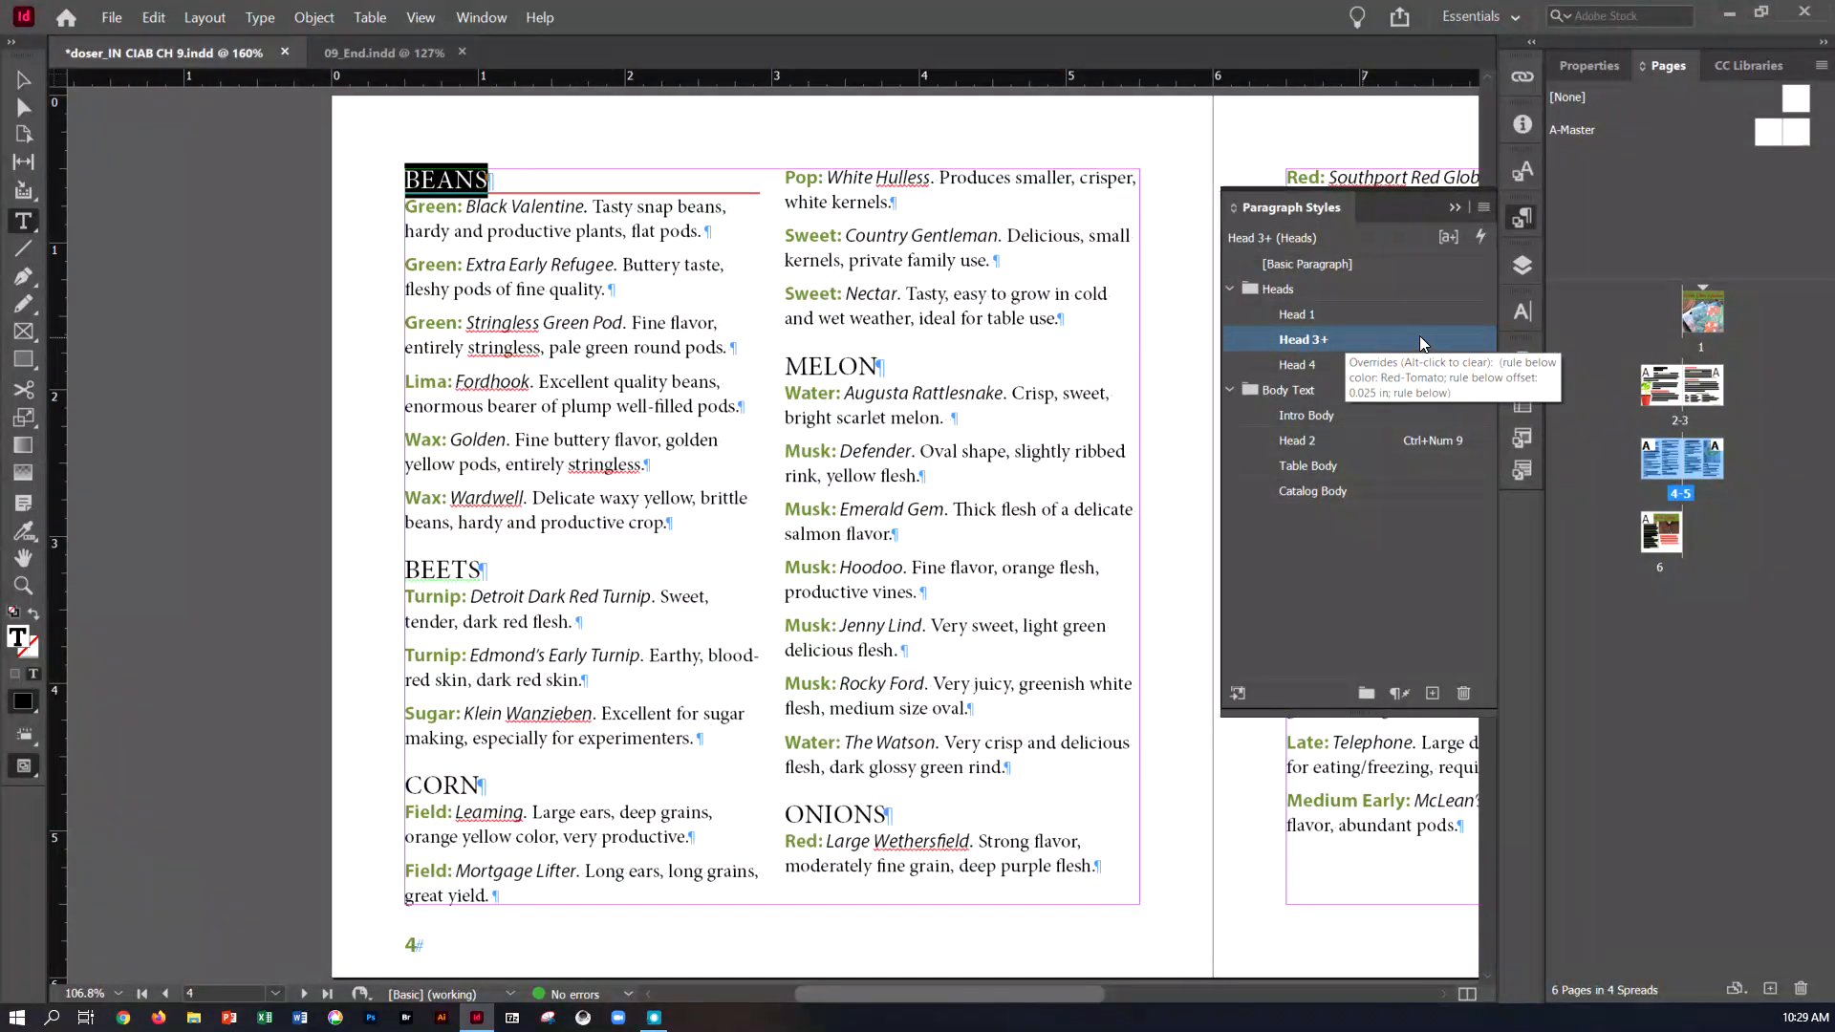
{"action": "left_click", "coordinate": [1484, 209]}
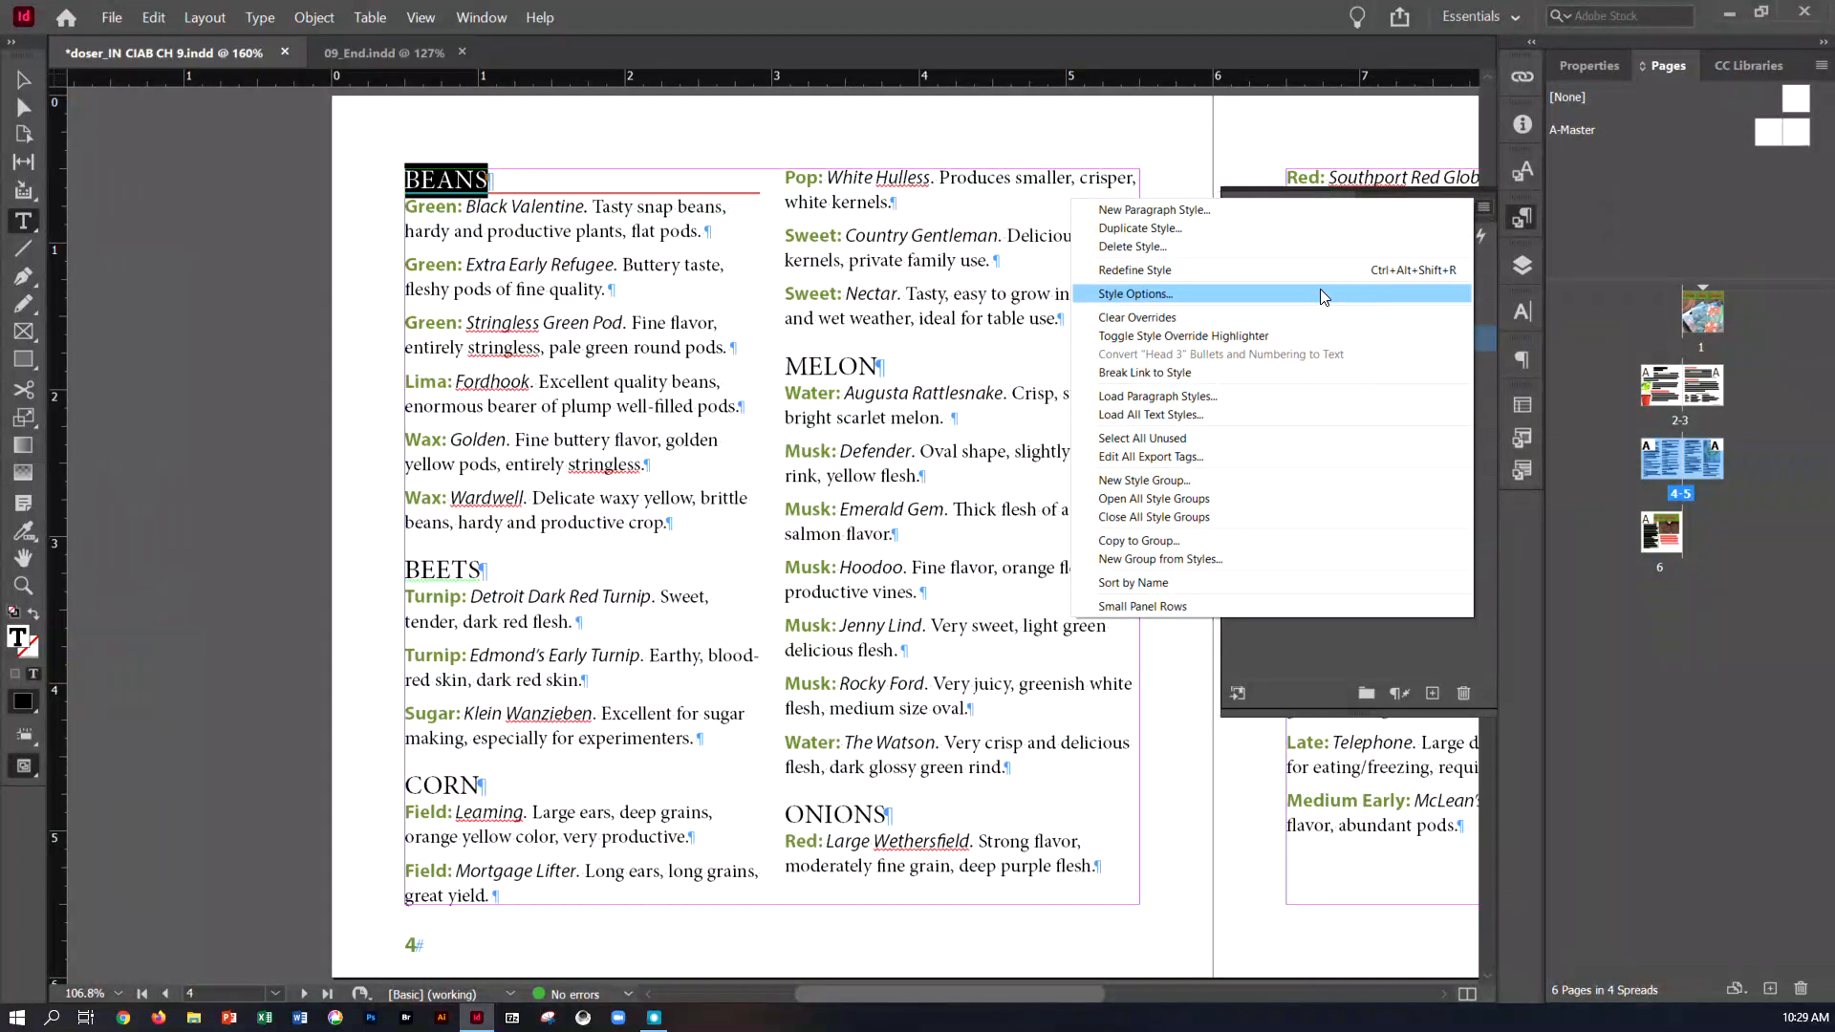
{"action": "left_click", "coordinate": [1317, 274]}
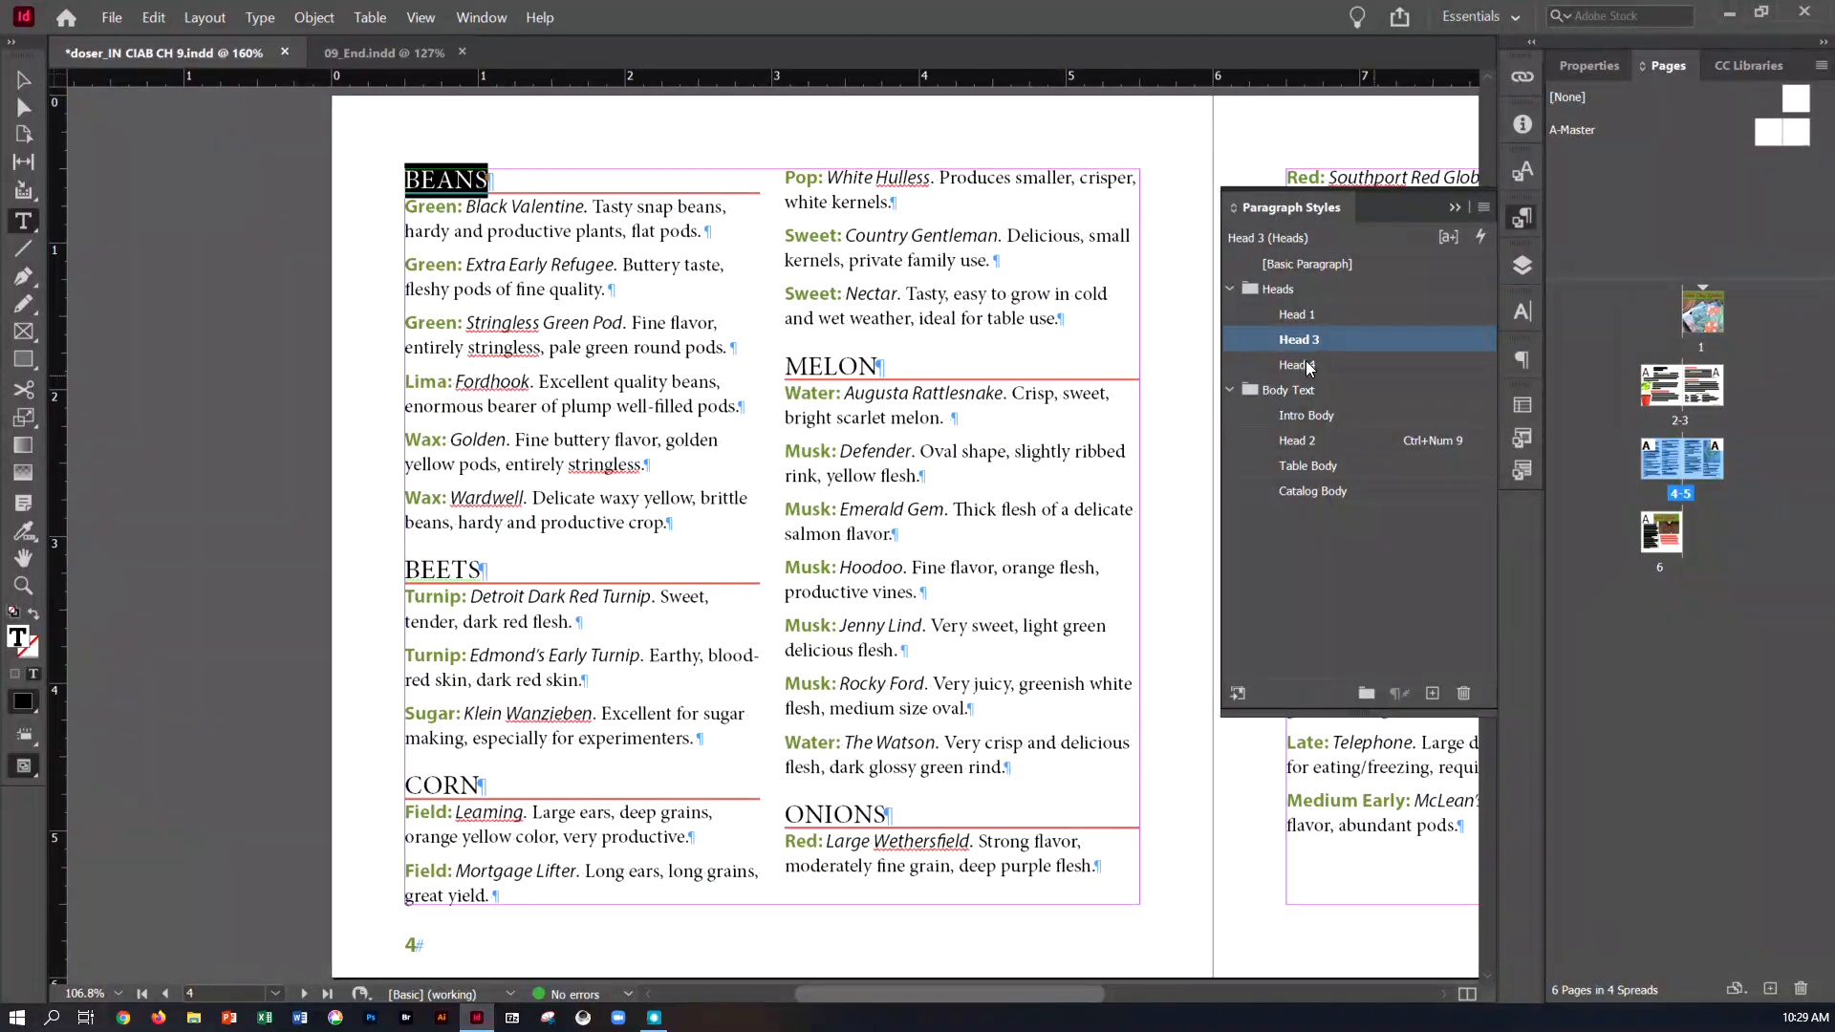
{"action": "left_click", "coordinate": [24, 80]}
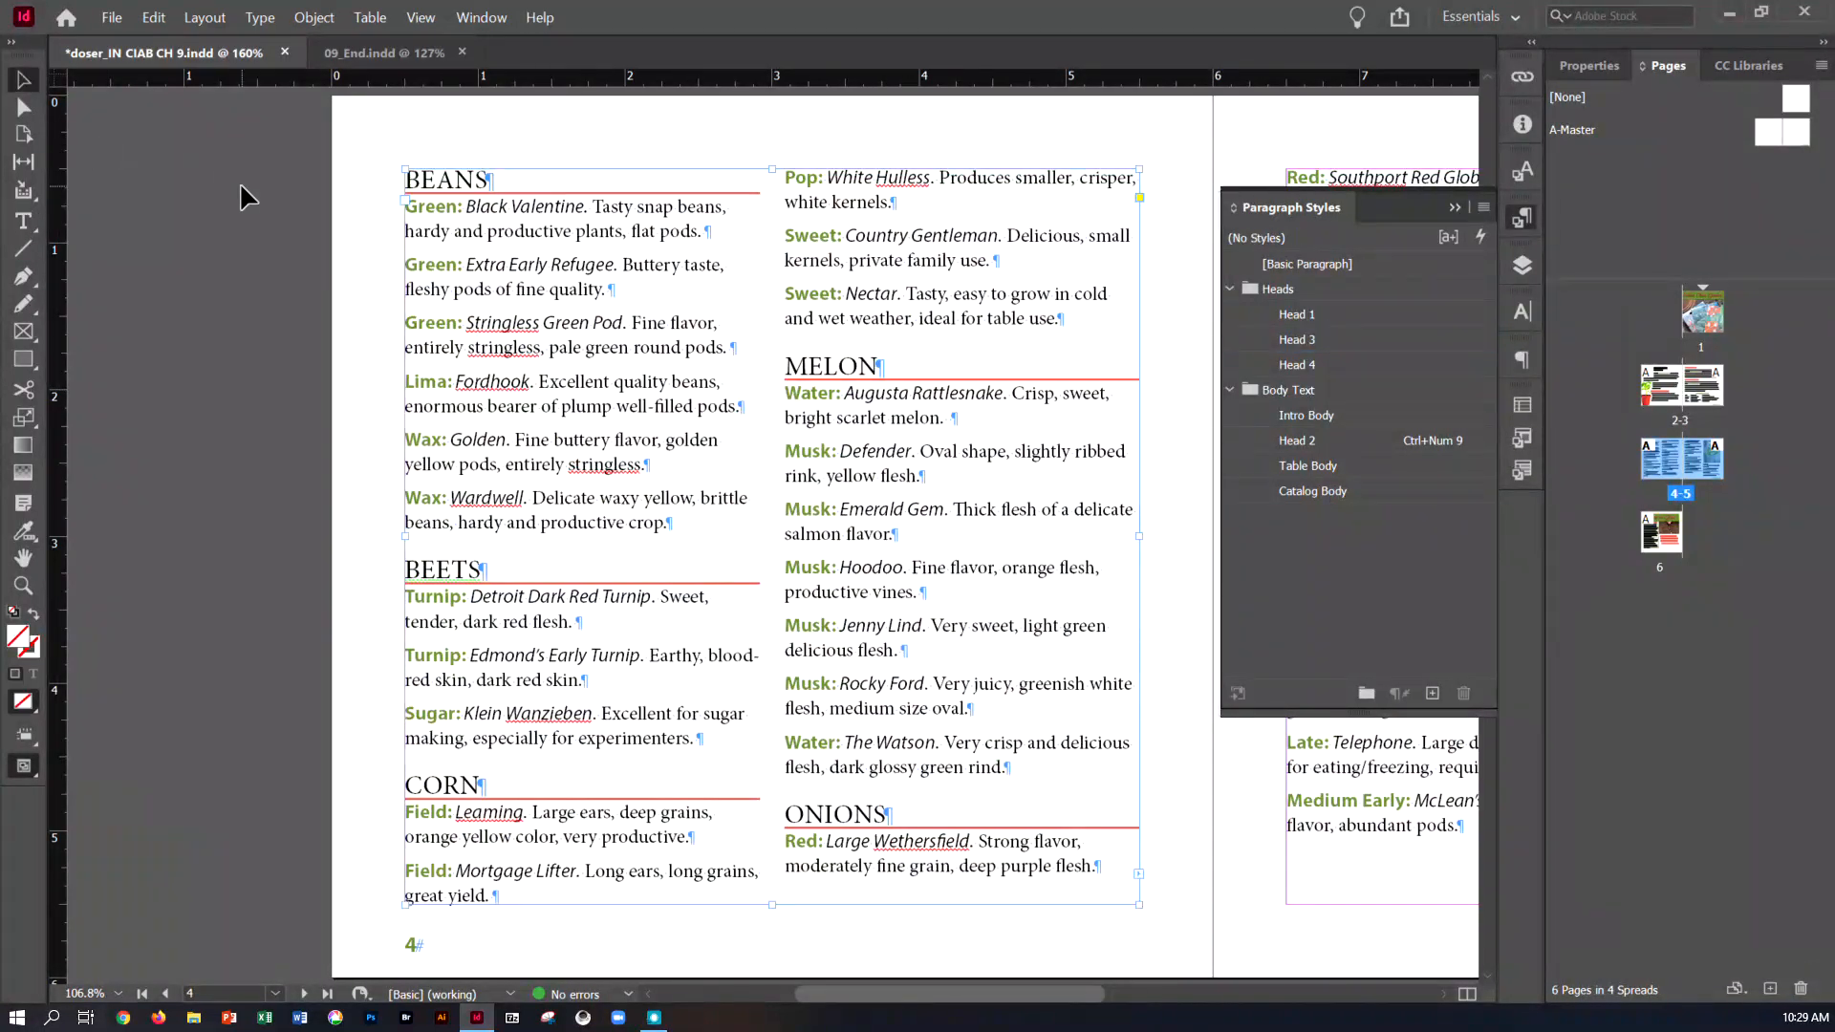
{"action": "left_click", "coordinate": [241, 187]}
{"action": "key", "text": "ctrl+s"}
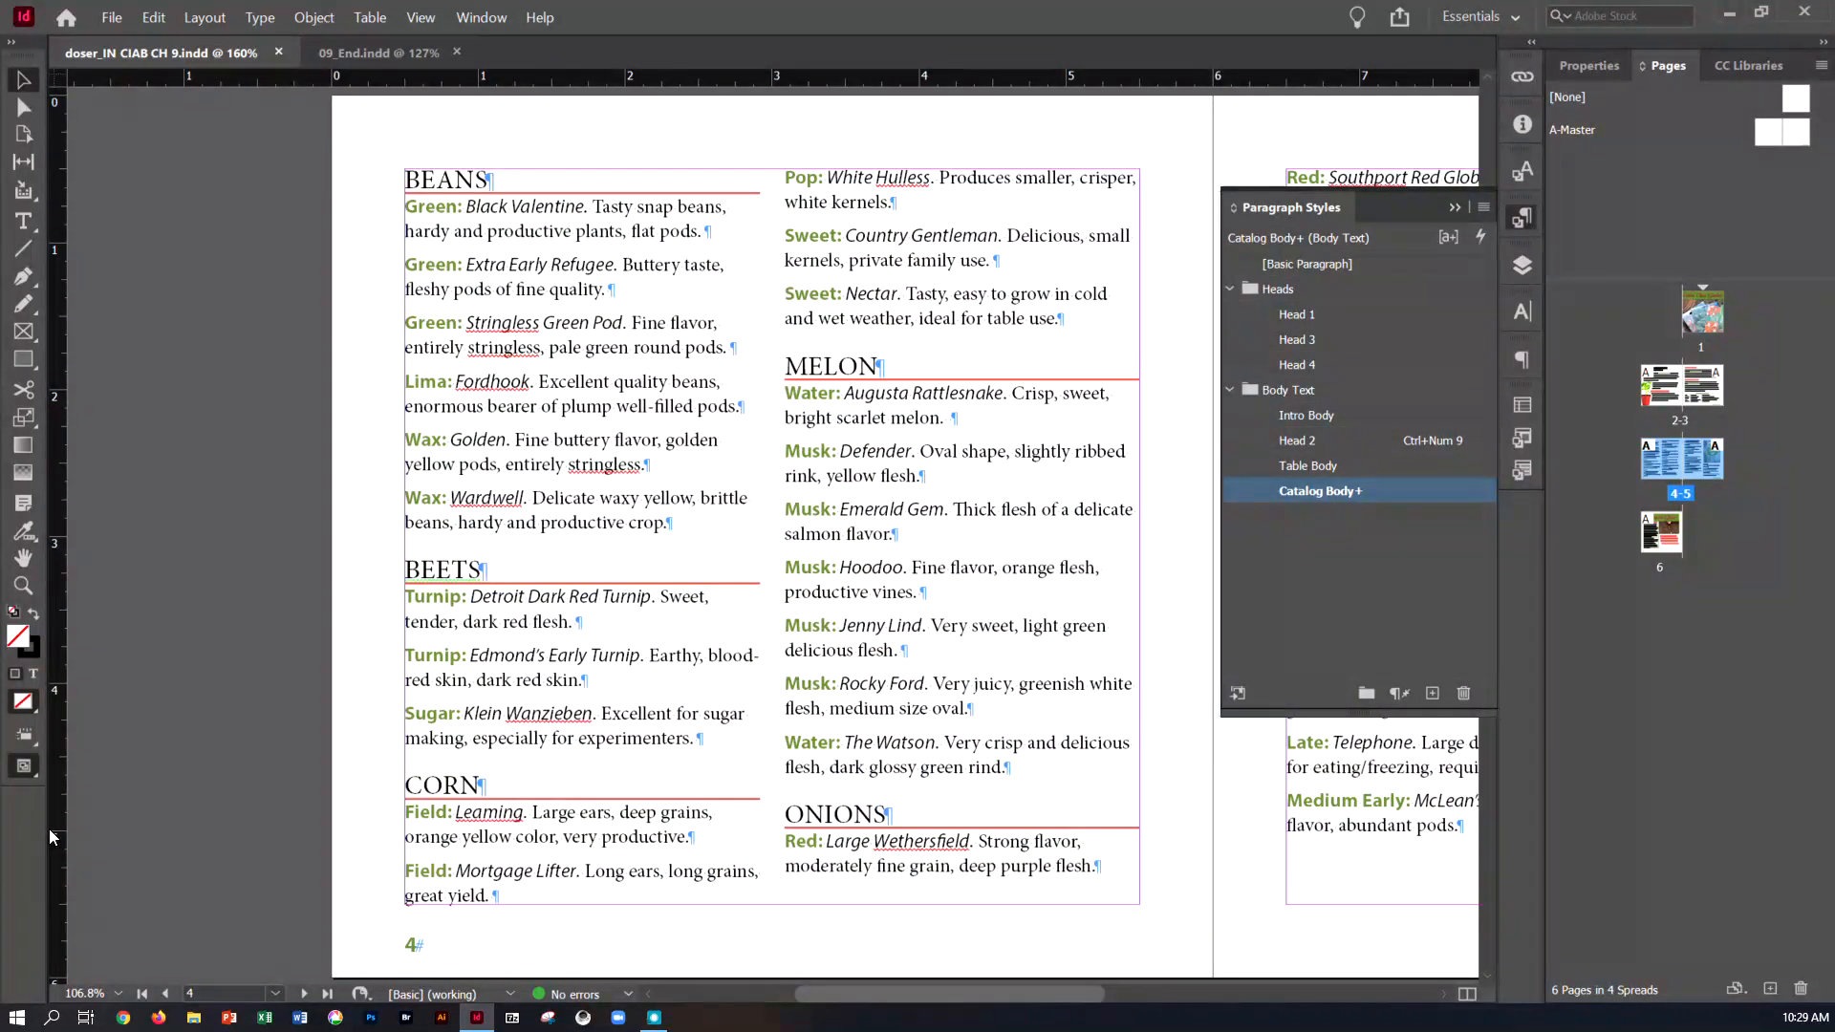
Start loading all text styles from 09_End.indd in the Lesson09 folder through the Paragraph Styles options
{"action": "left_click", "coordinate": [265, 29]}
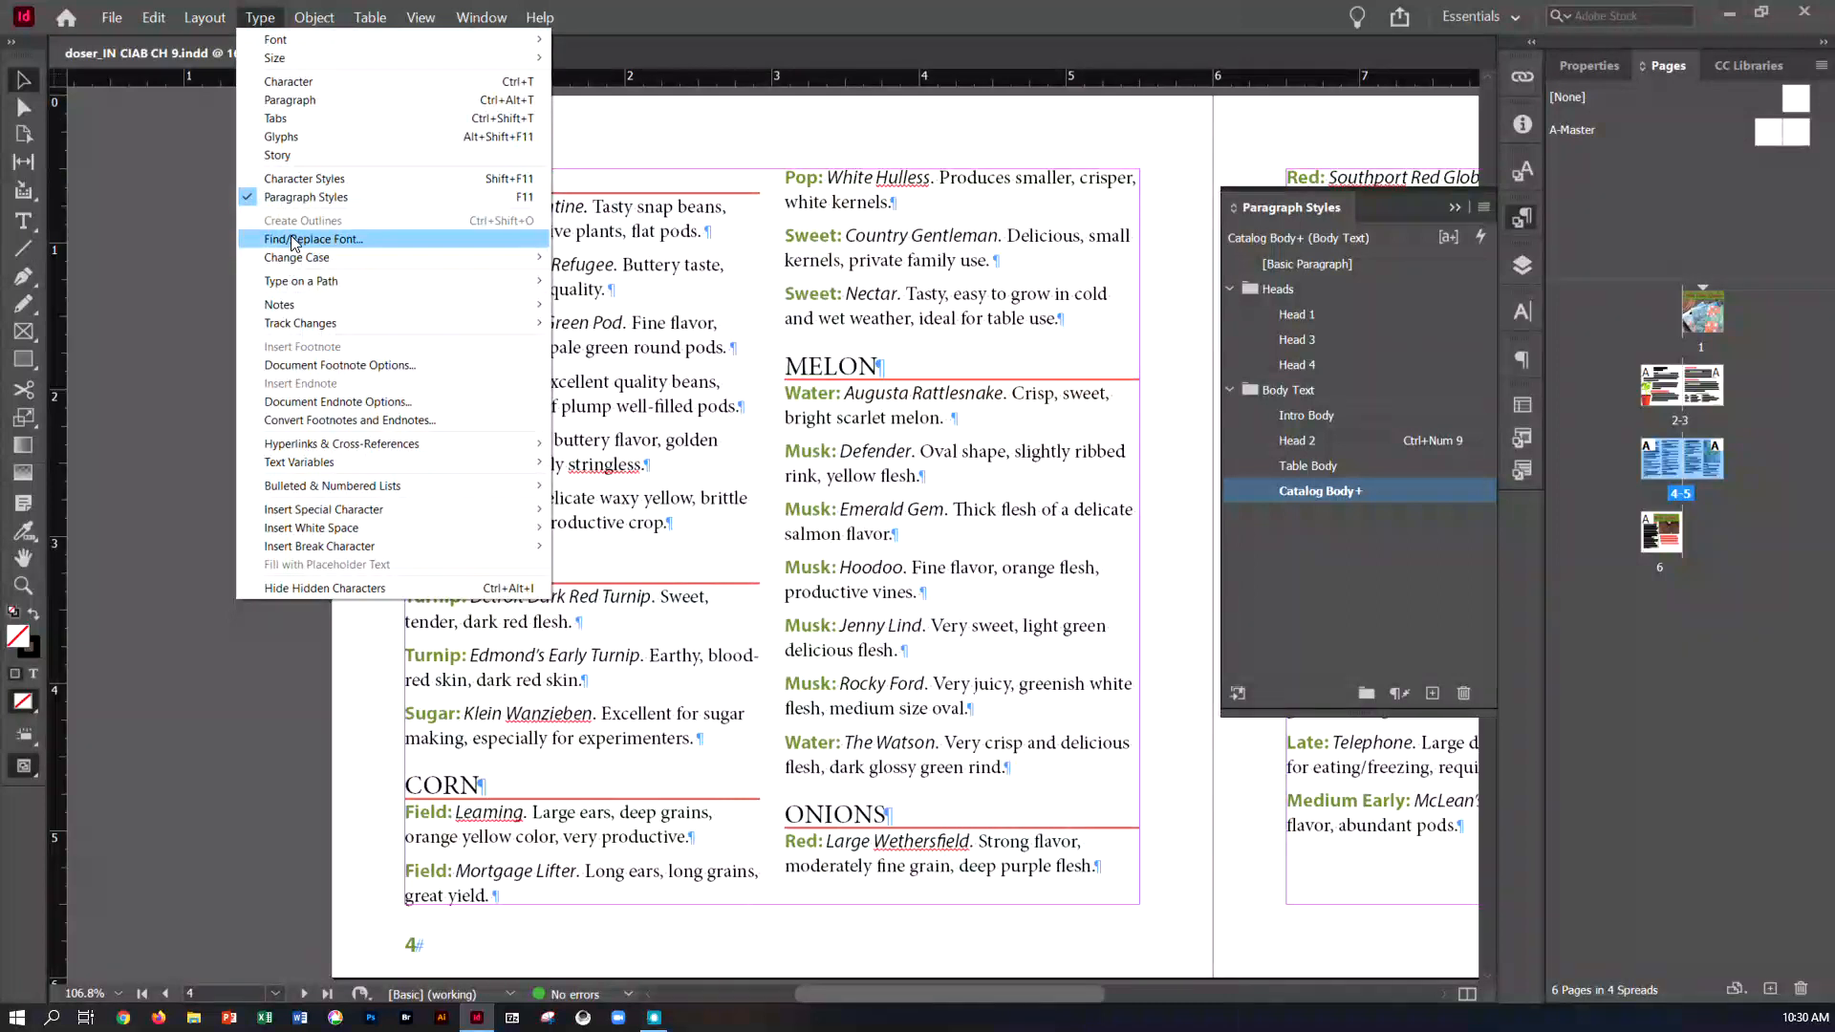
{"action": "left_click", "coordinate": [302, 199]}
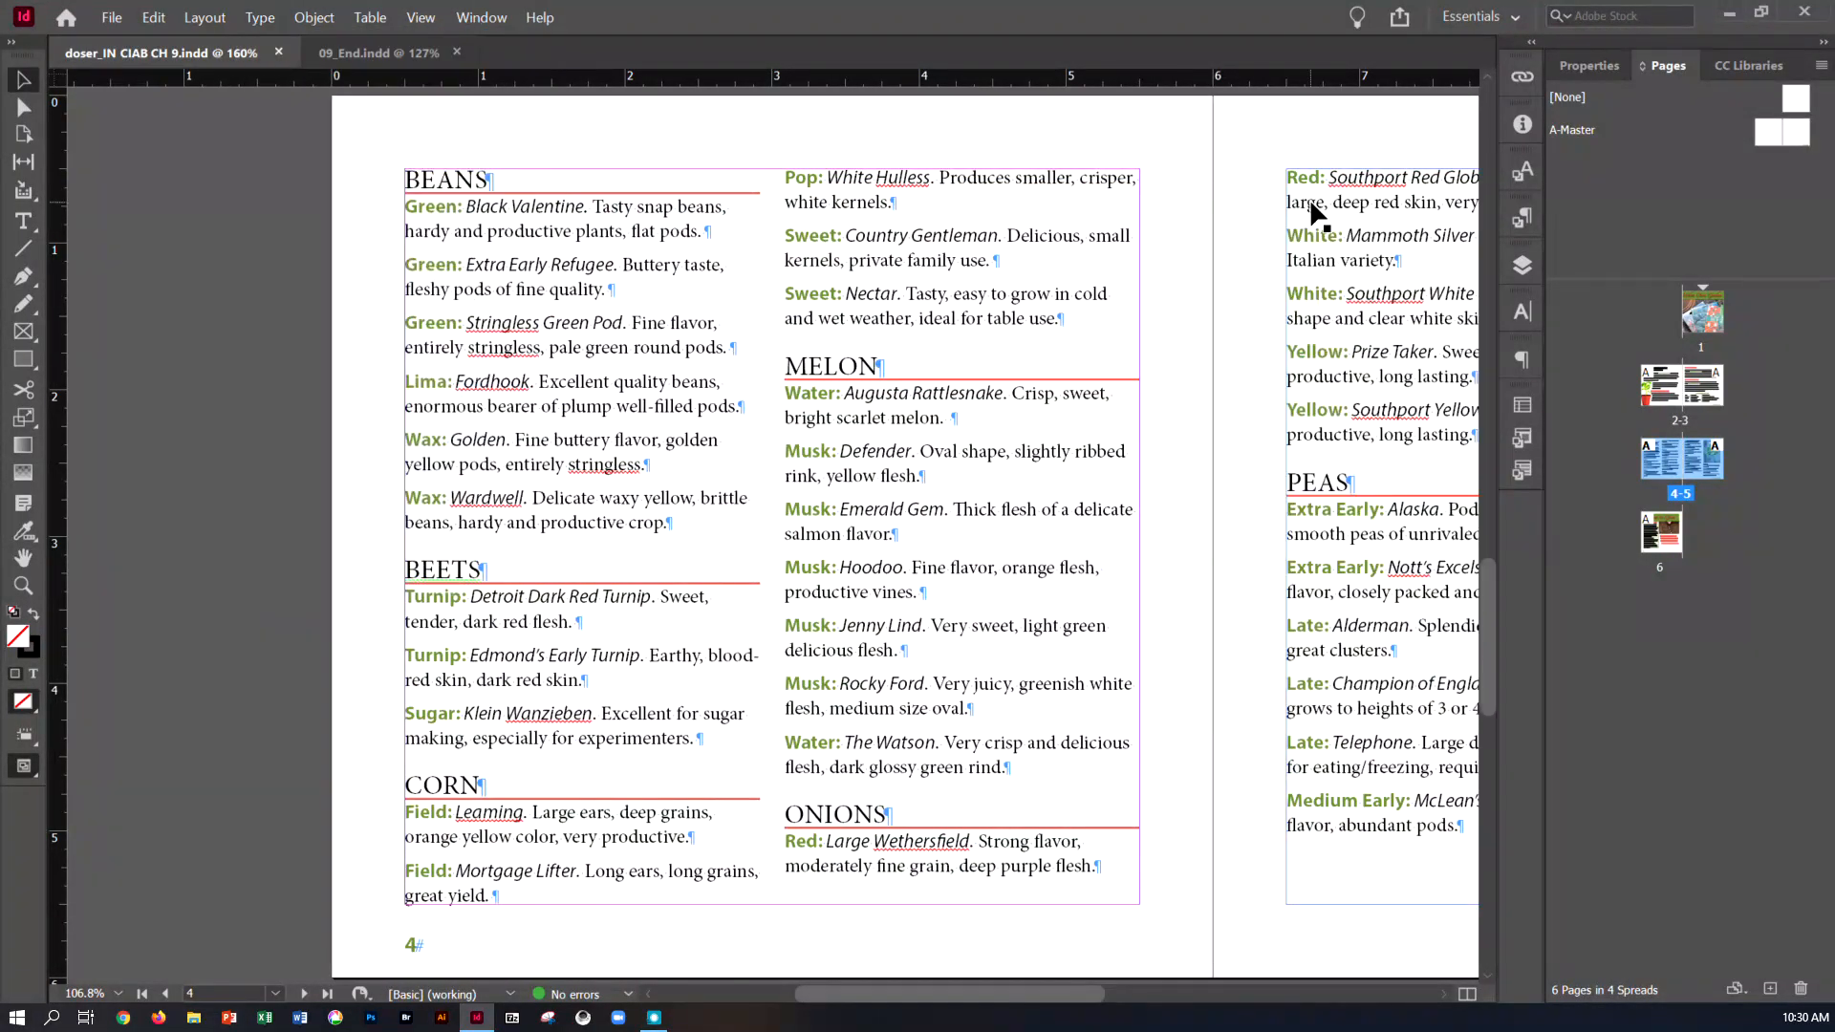
{"action": "left_click", "coordinate": [1529, 216]}
{"action": "left_click", "coordinate": [1487, 210]}
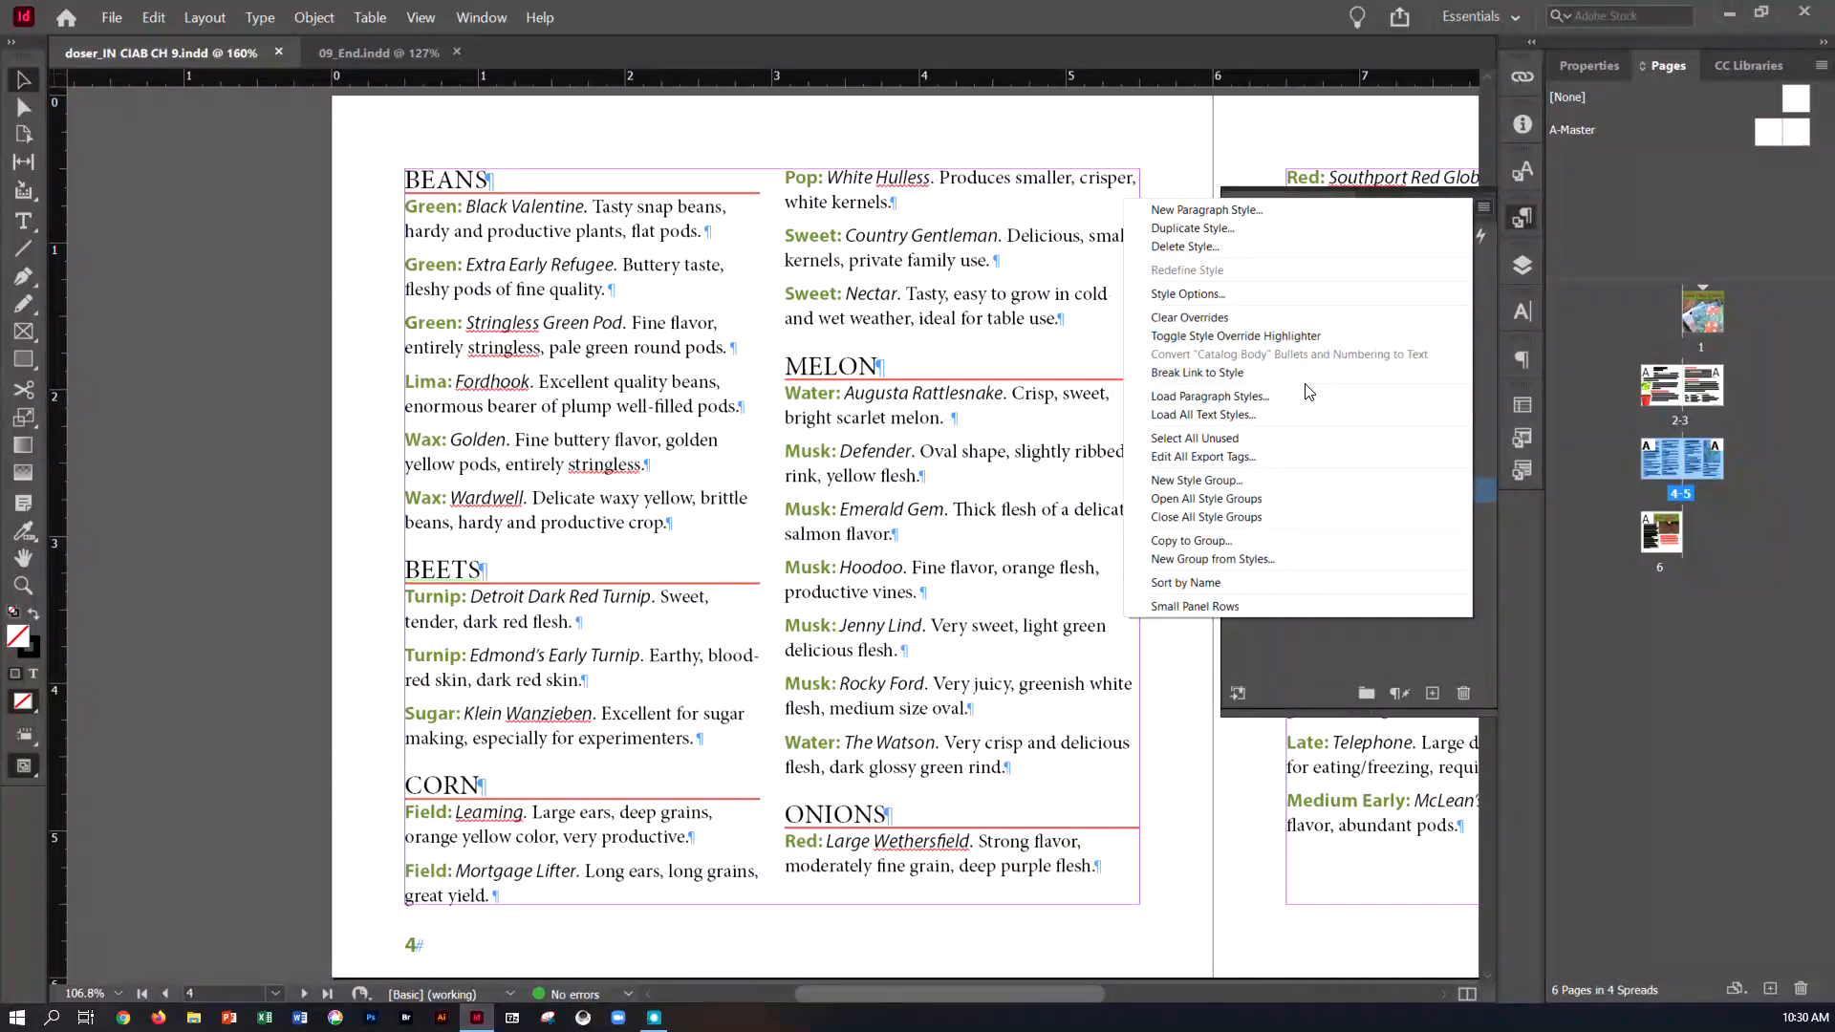
{"action": "left_click", "coordinate": [1293, 429]}
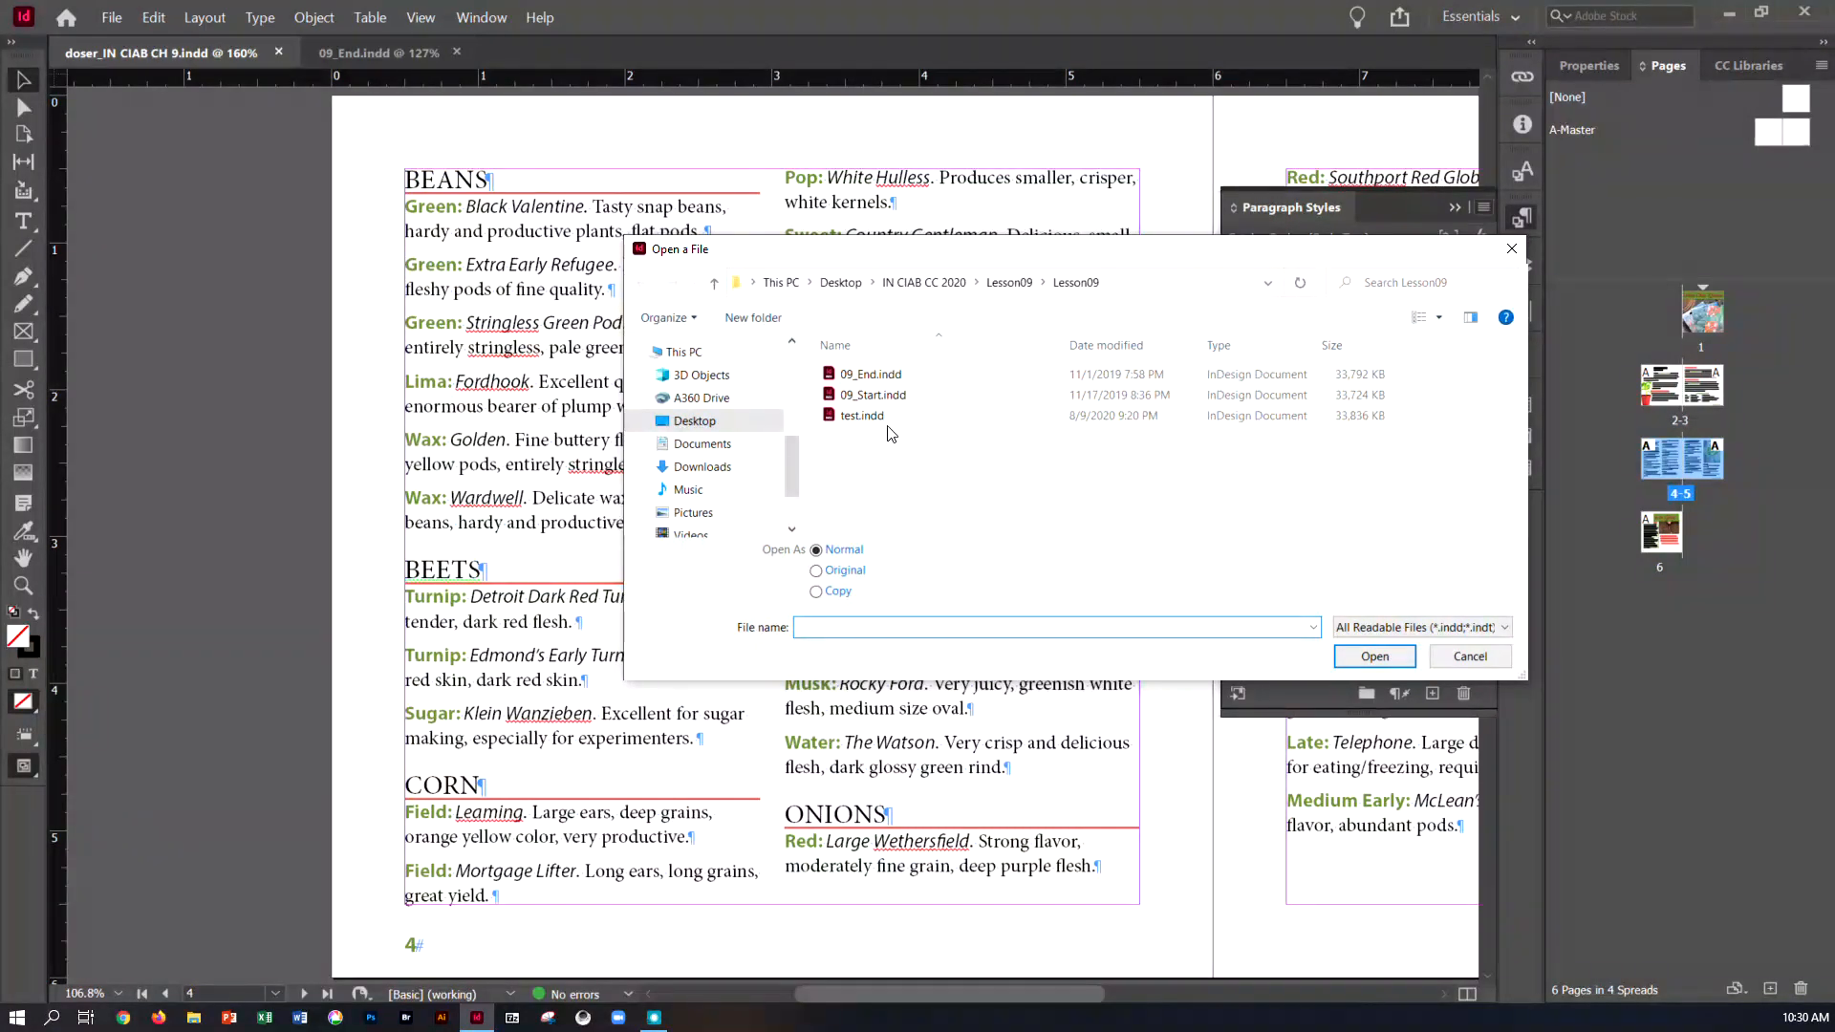
{"action": "left_click", "coordinate": [875, 376]}
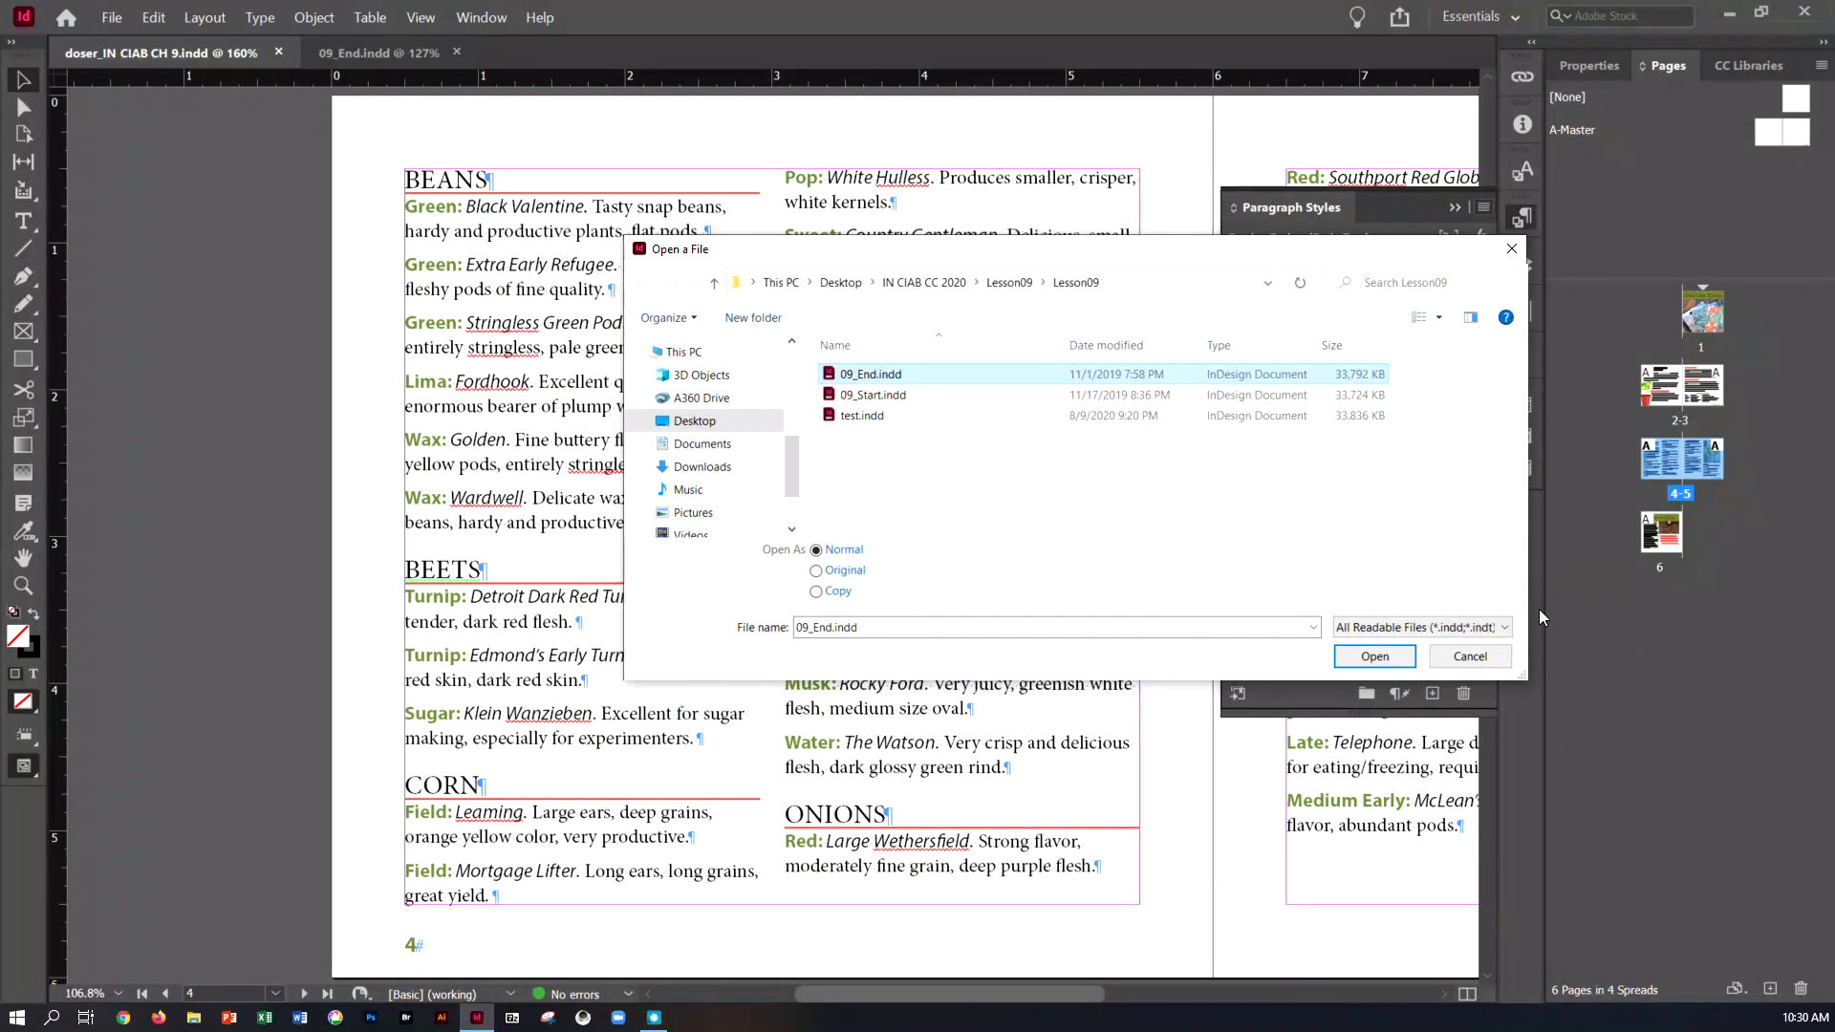
{"action": "left_click", "coordinate": [1377, 657]}
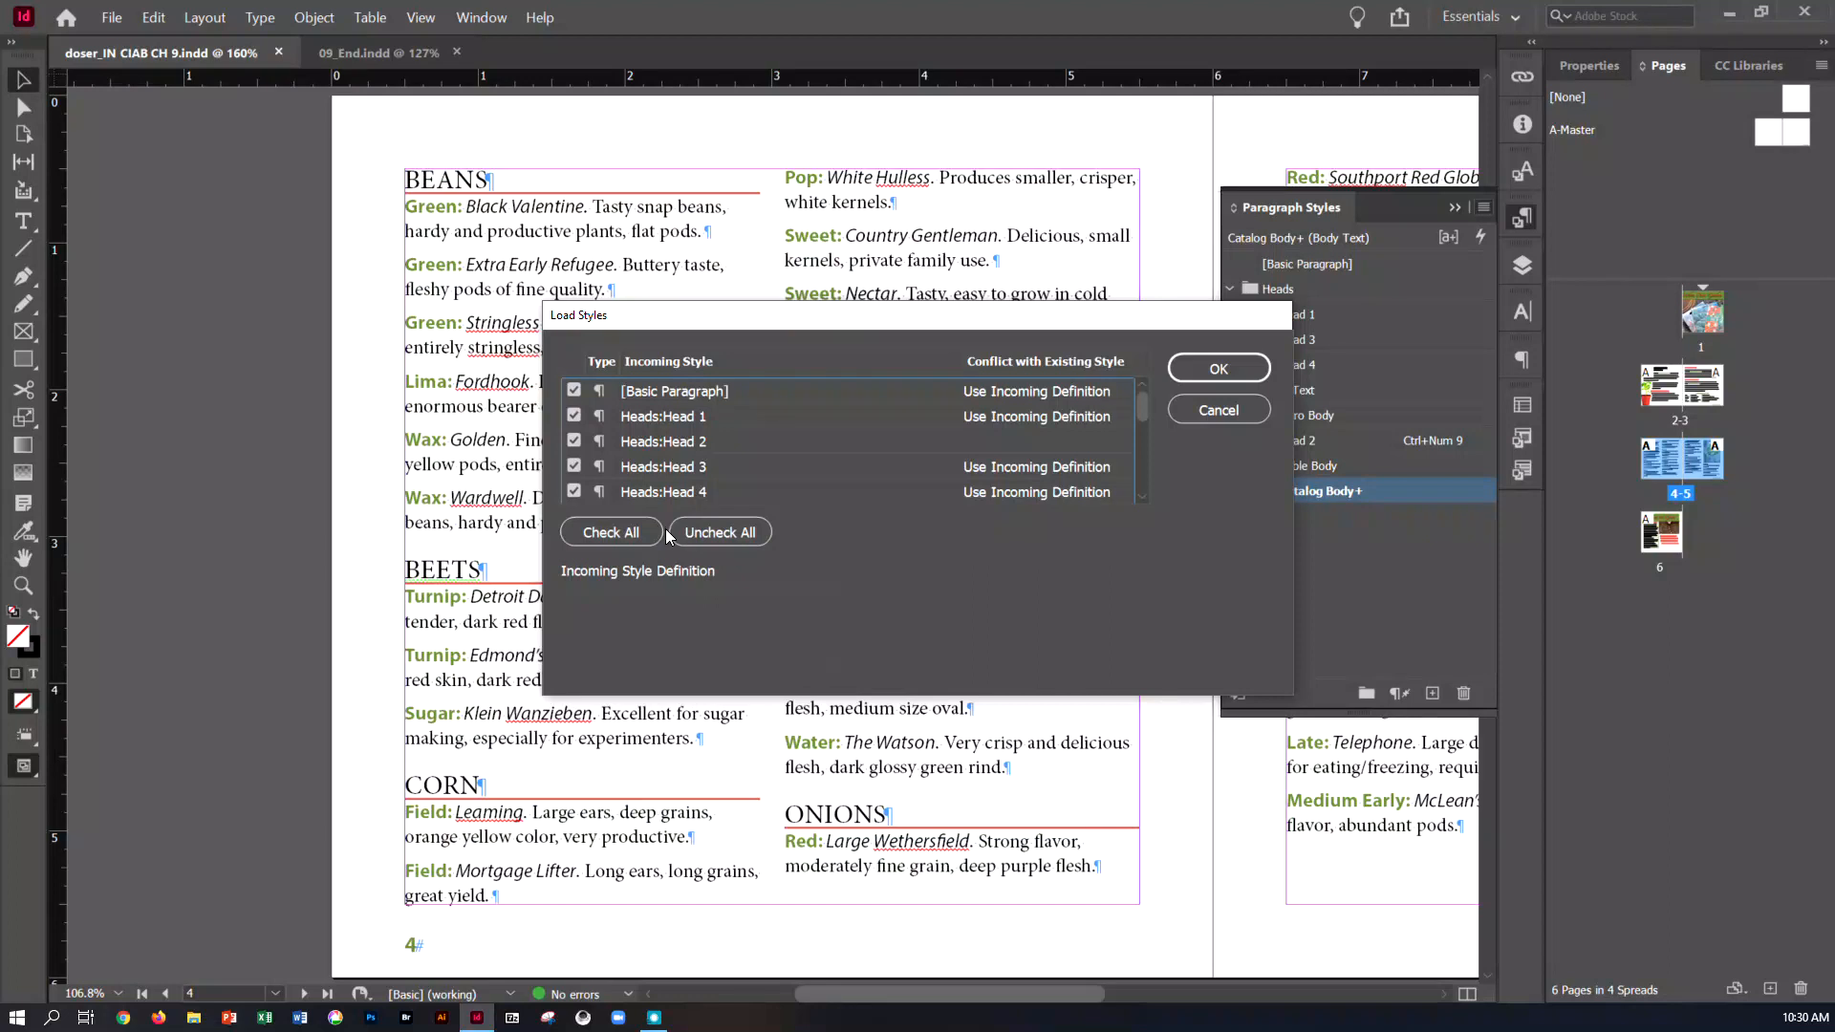
Import only the Drop Cap Body paragraph style and the Drop Cap character style, leaving all other incoming styles out
{"action": "left_click", "coordinate": [744, 533]}
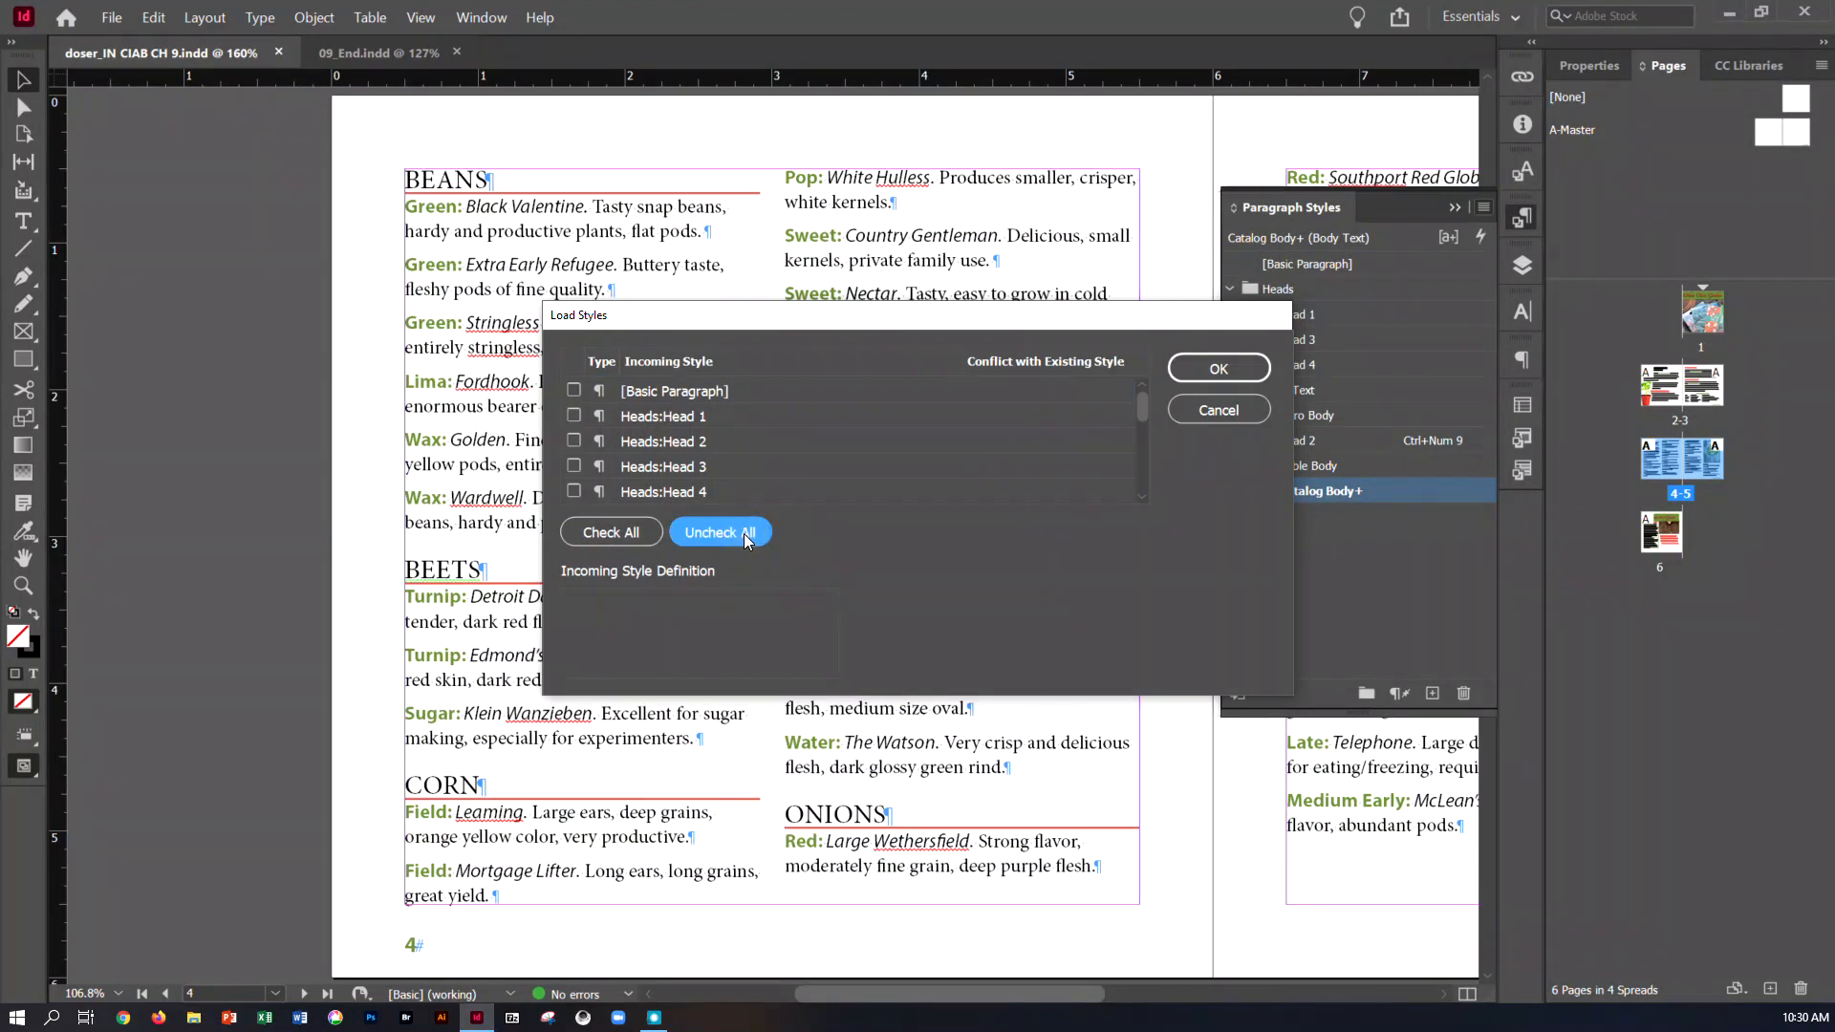
{"action": "scroll", "coordinate": [955, 467], "scroll_direction": "down", "scroll_amount": 4}
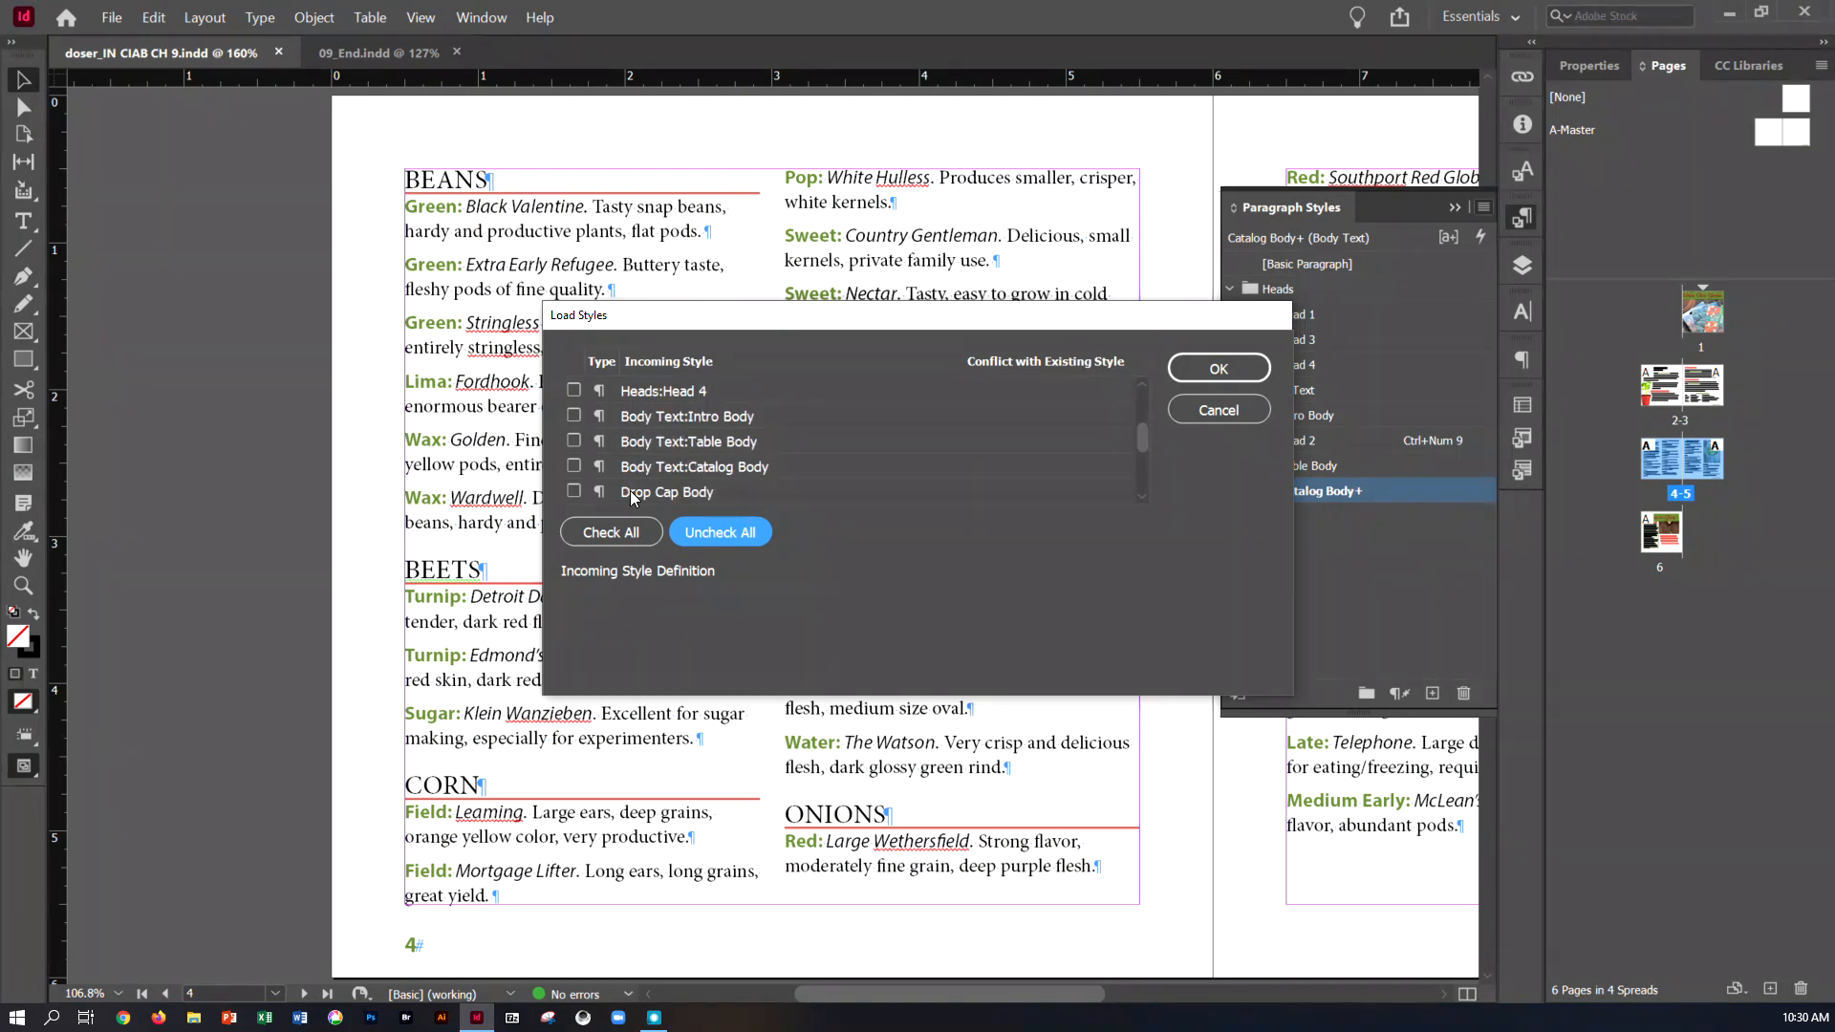
{"action": "left_click", "coordinate": [573, 491]}
{"action": "scroll", "coordinate": [658, 489], "scroll_direction": "down", "scroll_amount": 2}
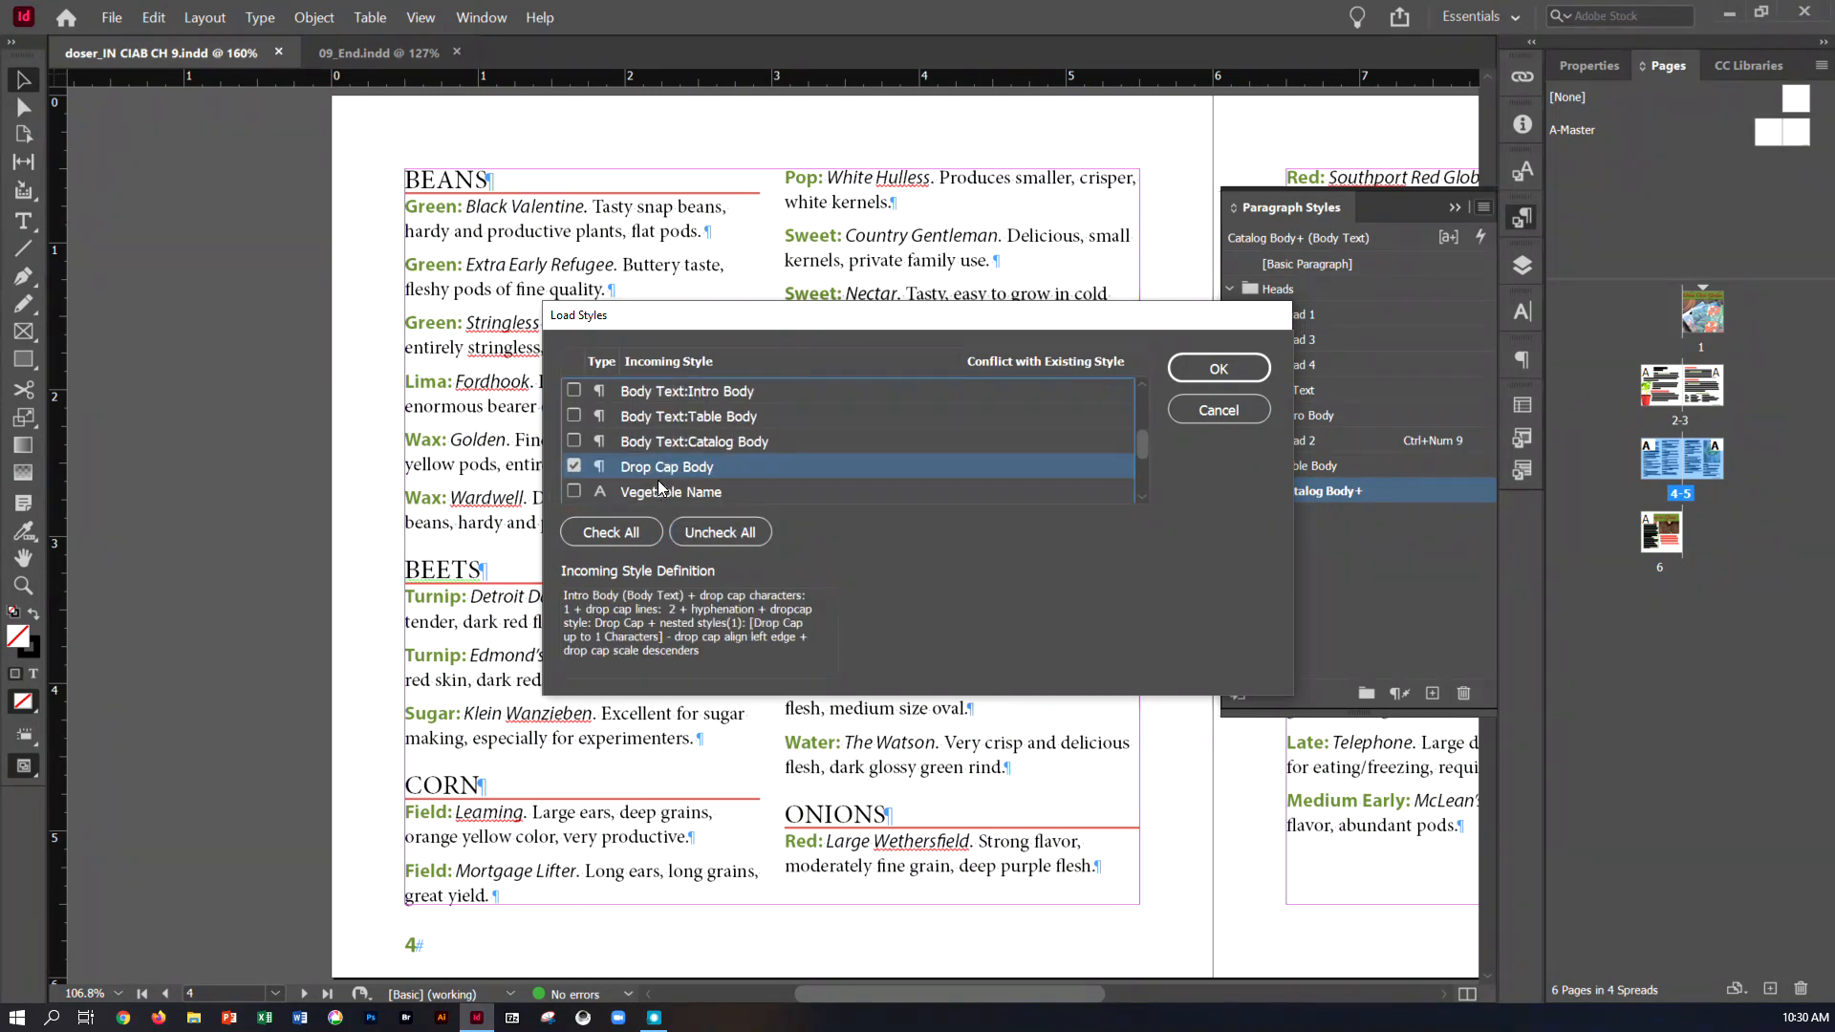
{"action": "scroll", "coordinate": [659, 489], "scroll_direction": "down", "scroll_amount": 2}
{"action": "left_click", "coordinate": [574, 491]}
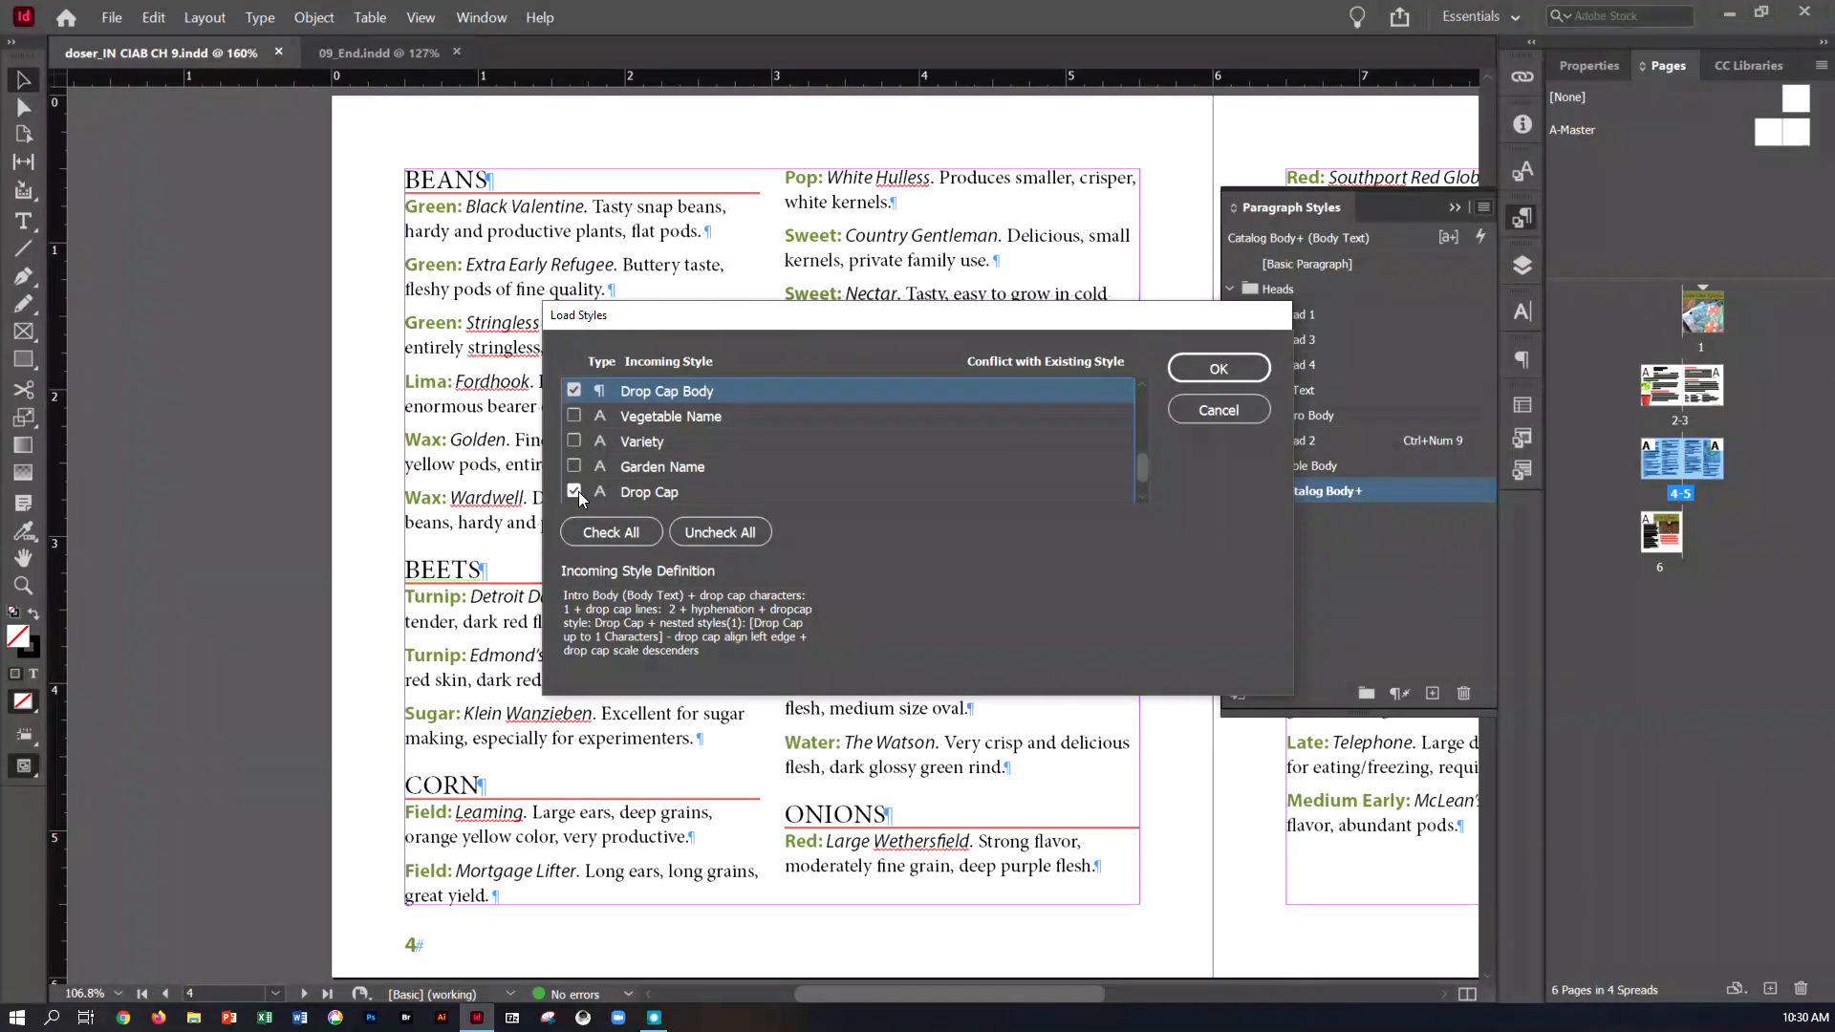
{"action": "left_click", "coordinate": [1192, 365]}
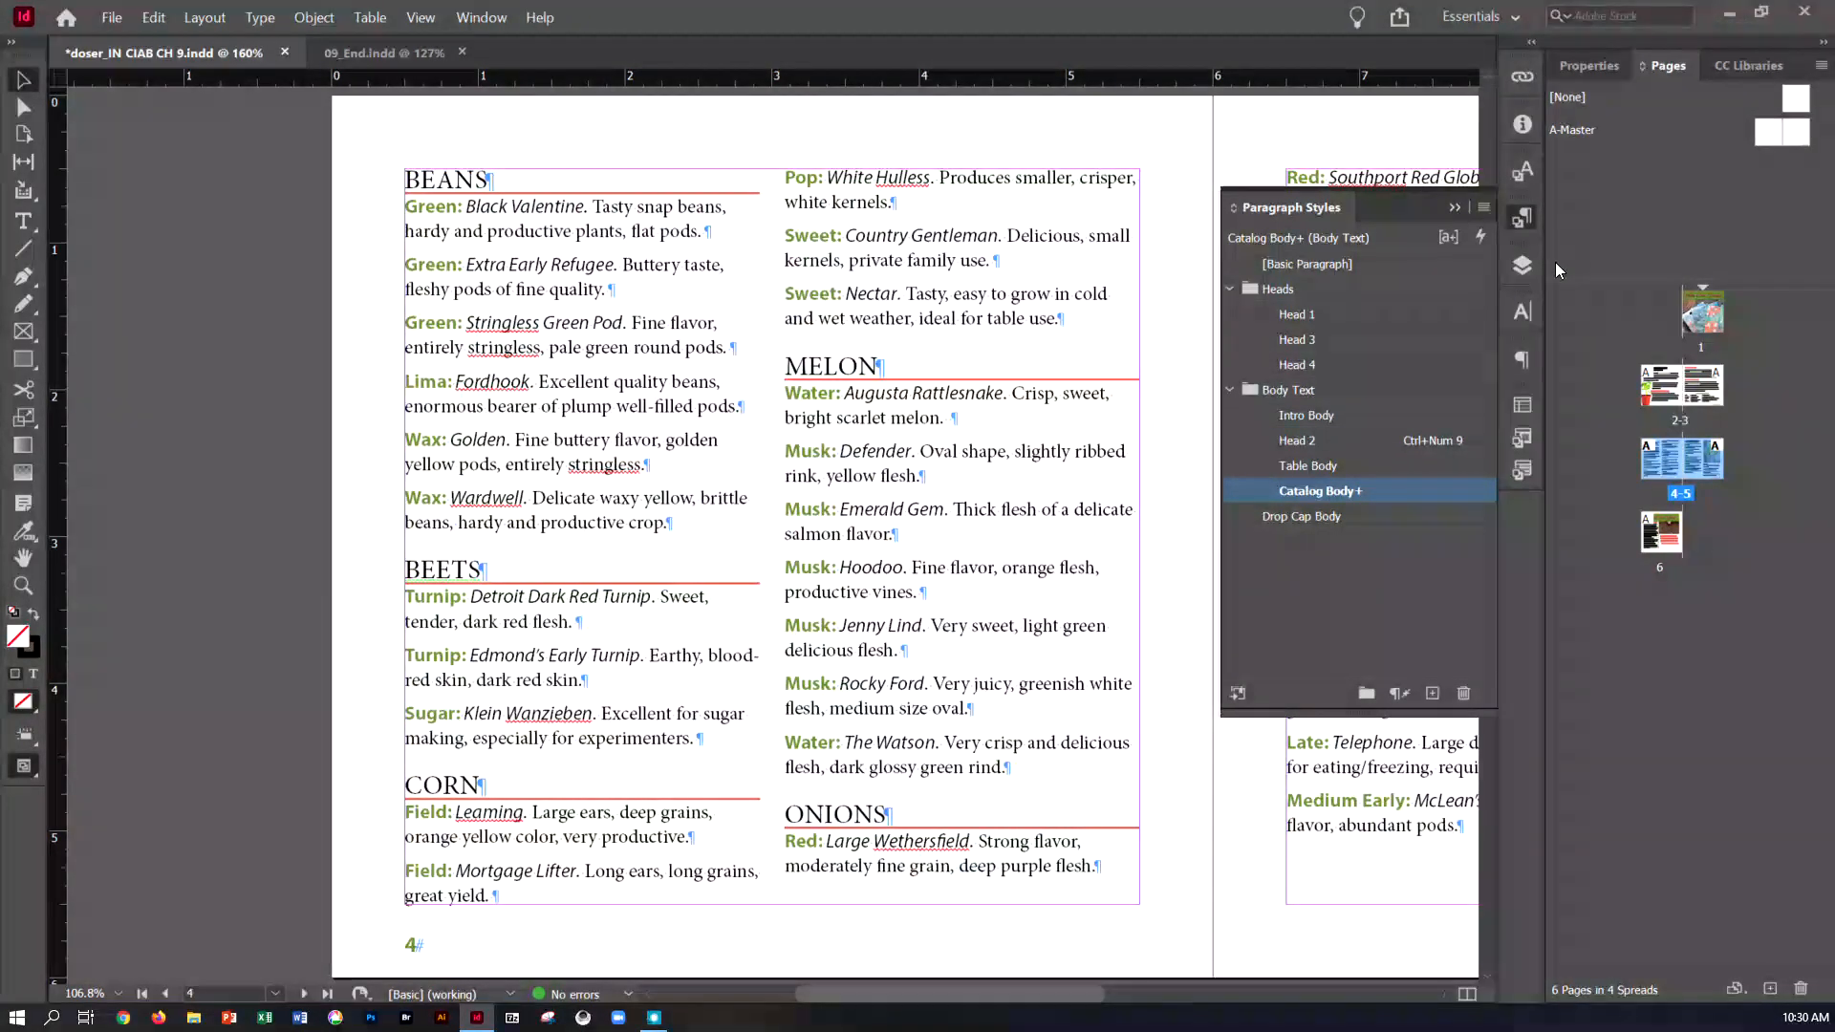
Apply the Drop Cap Body style to the paragraph under Heirloom Vegetable Seeds on page 2
{"action": "double_click", "coordinate": [1667, 382]}
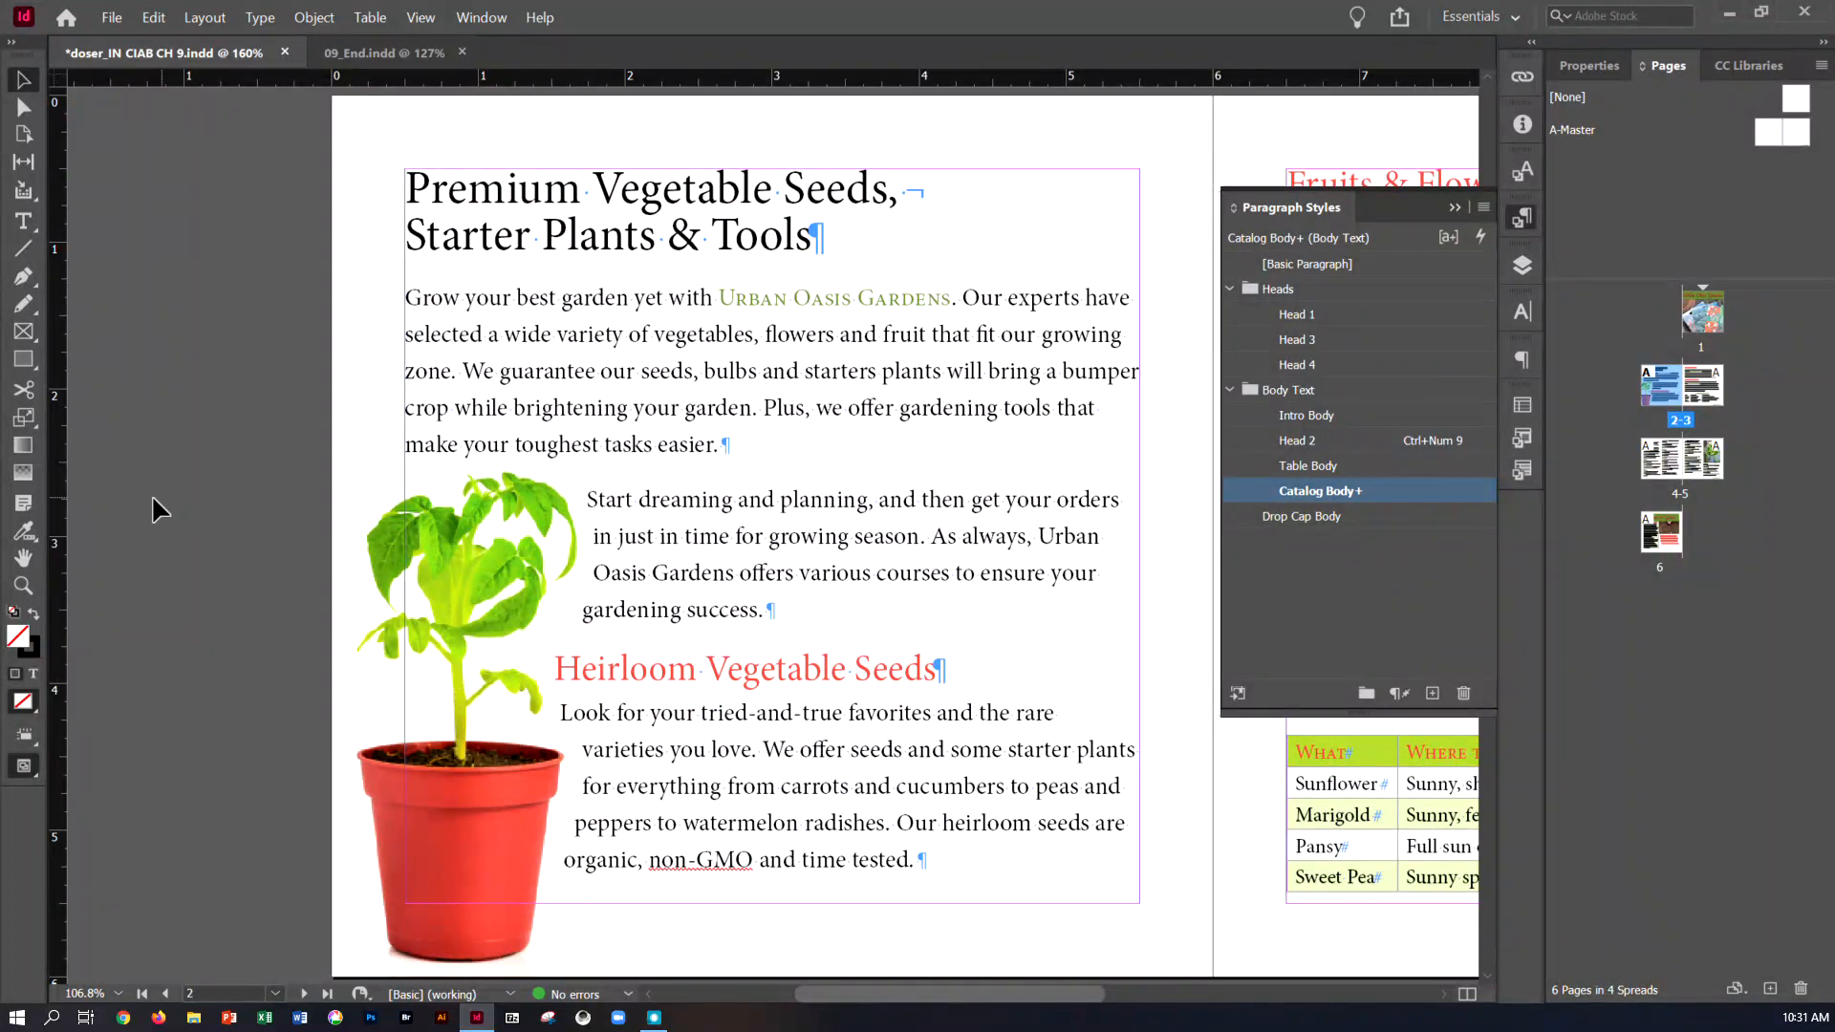
{"action": "key", "text": "t"}
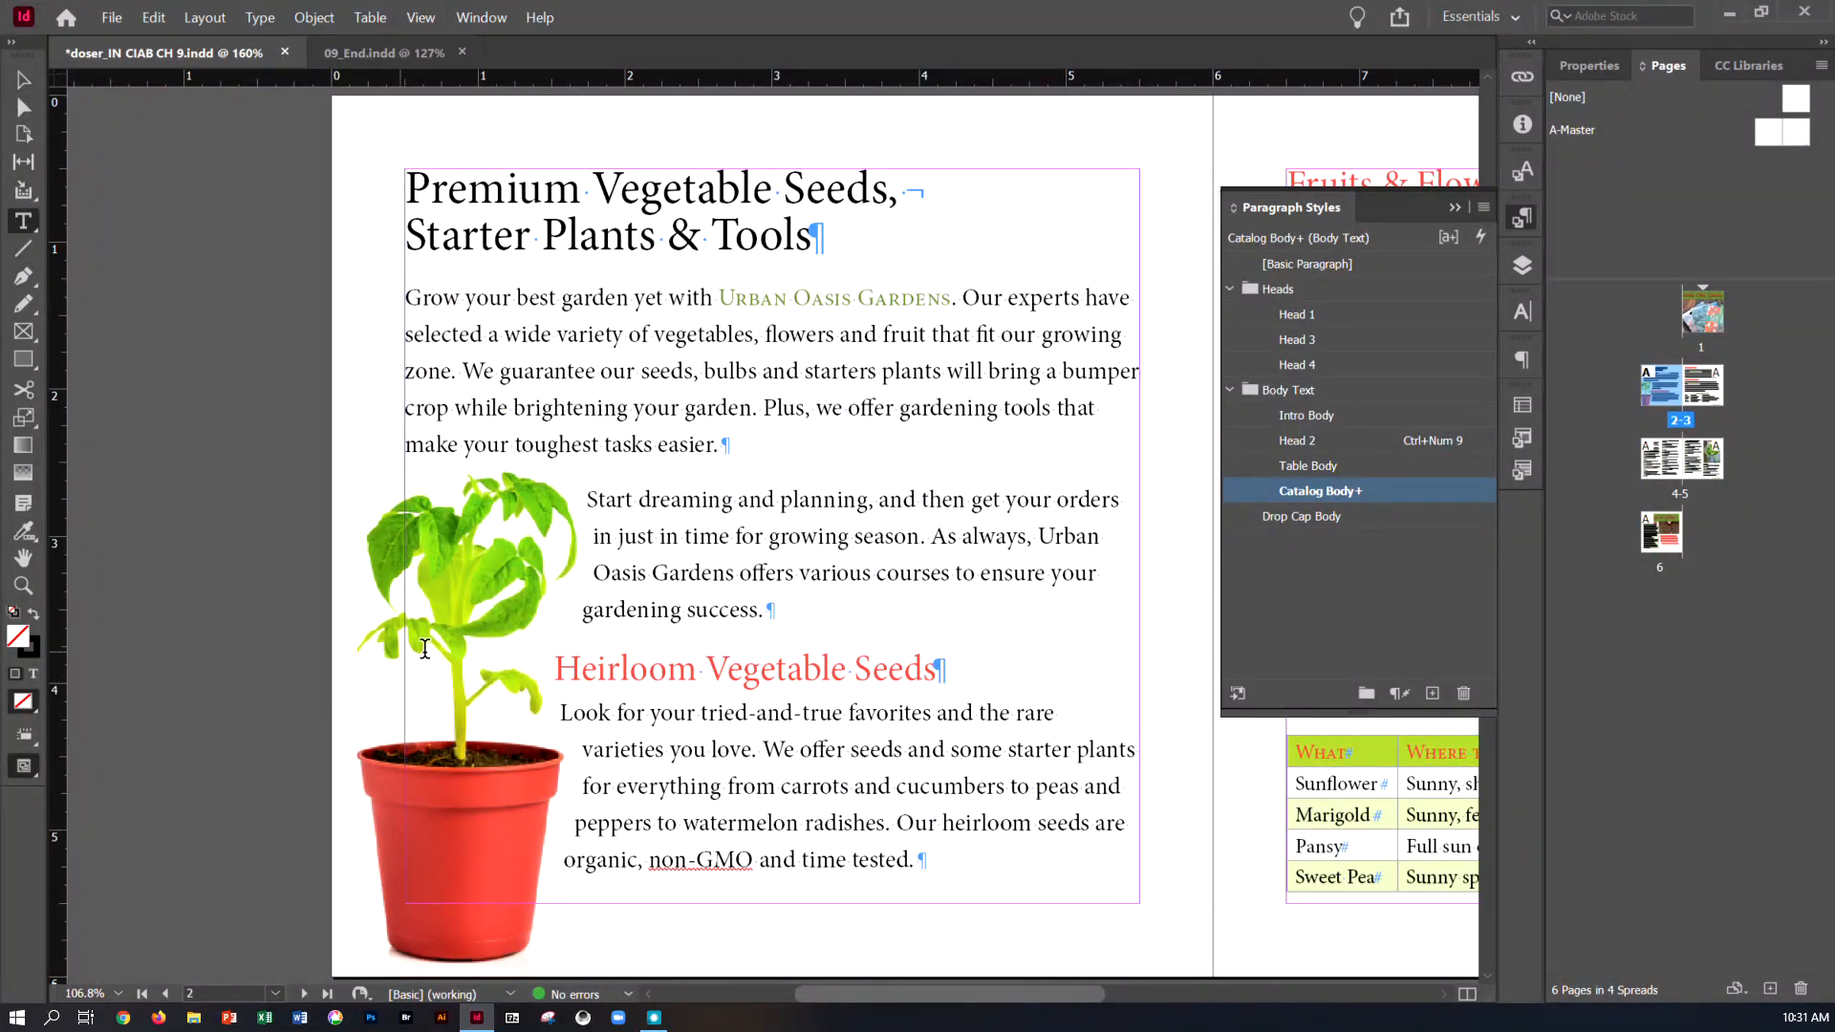
{"action": "left_click", "coordinate": [565, 710]}
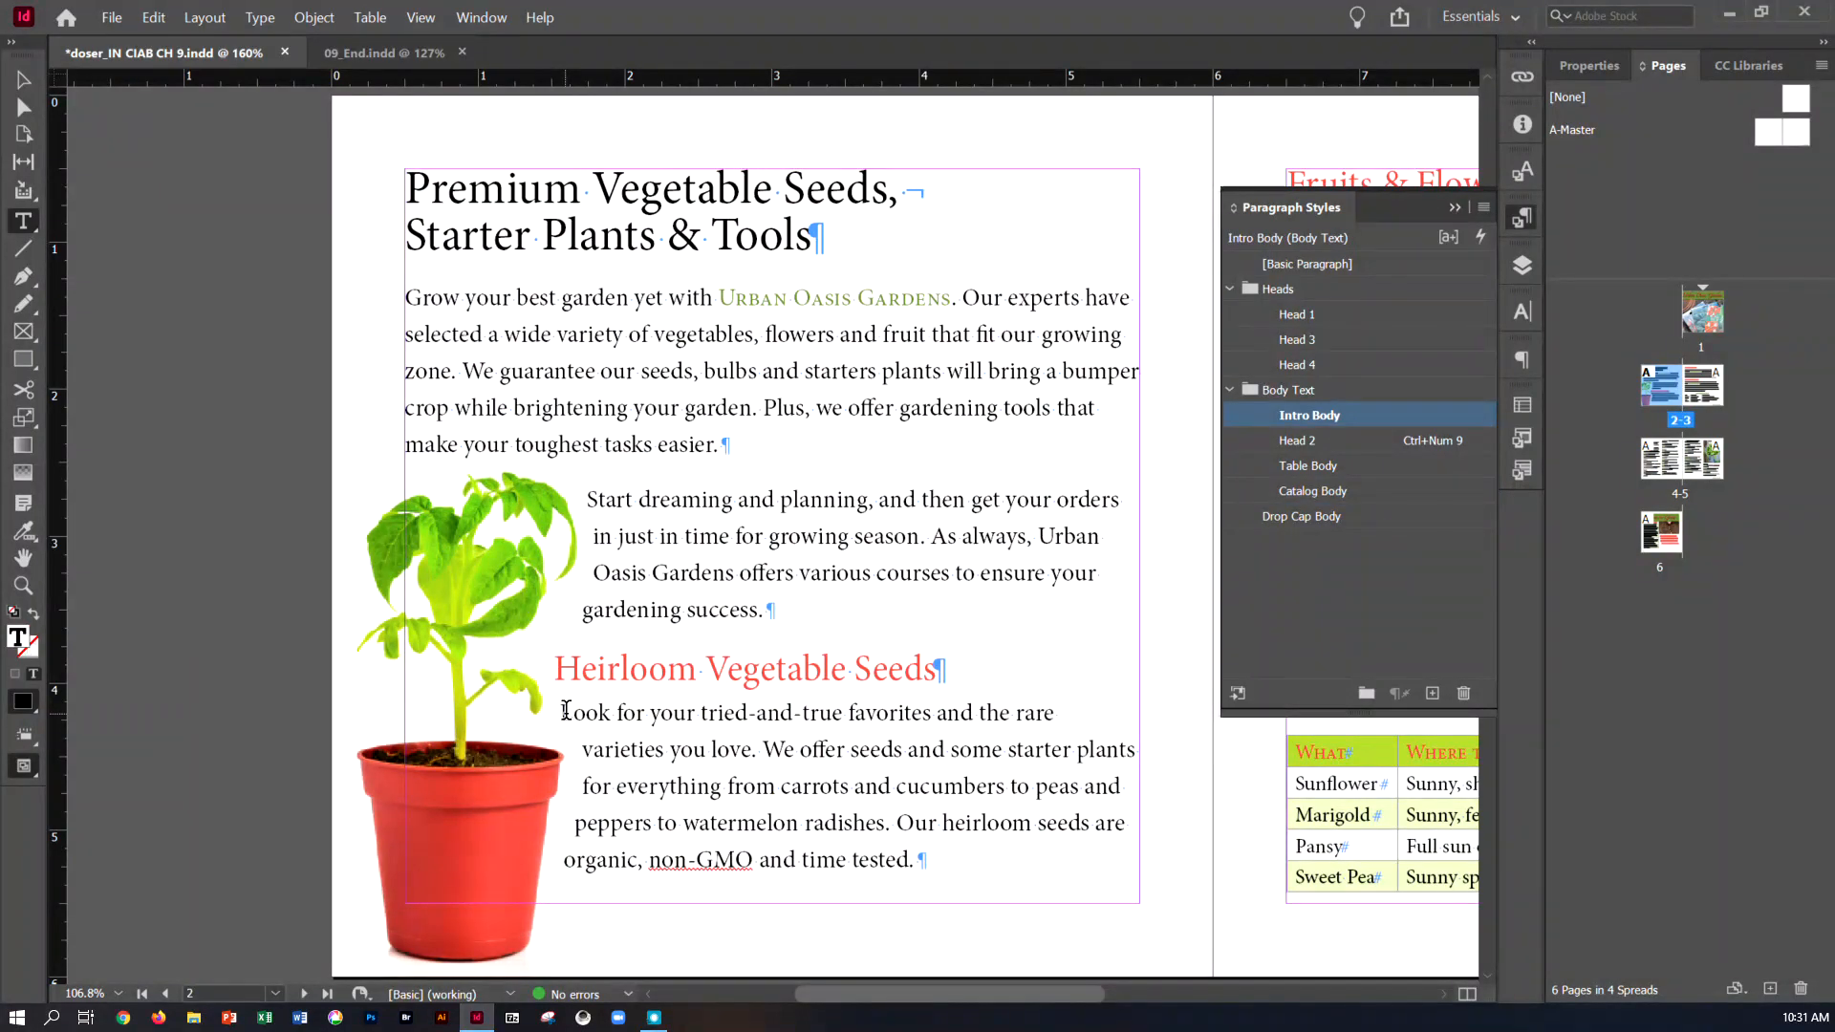
{"action": "left_click", "coordinate": [1304, 518]}
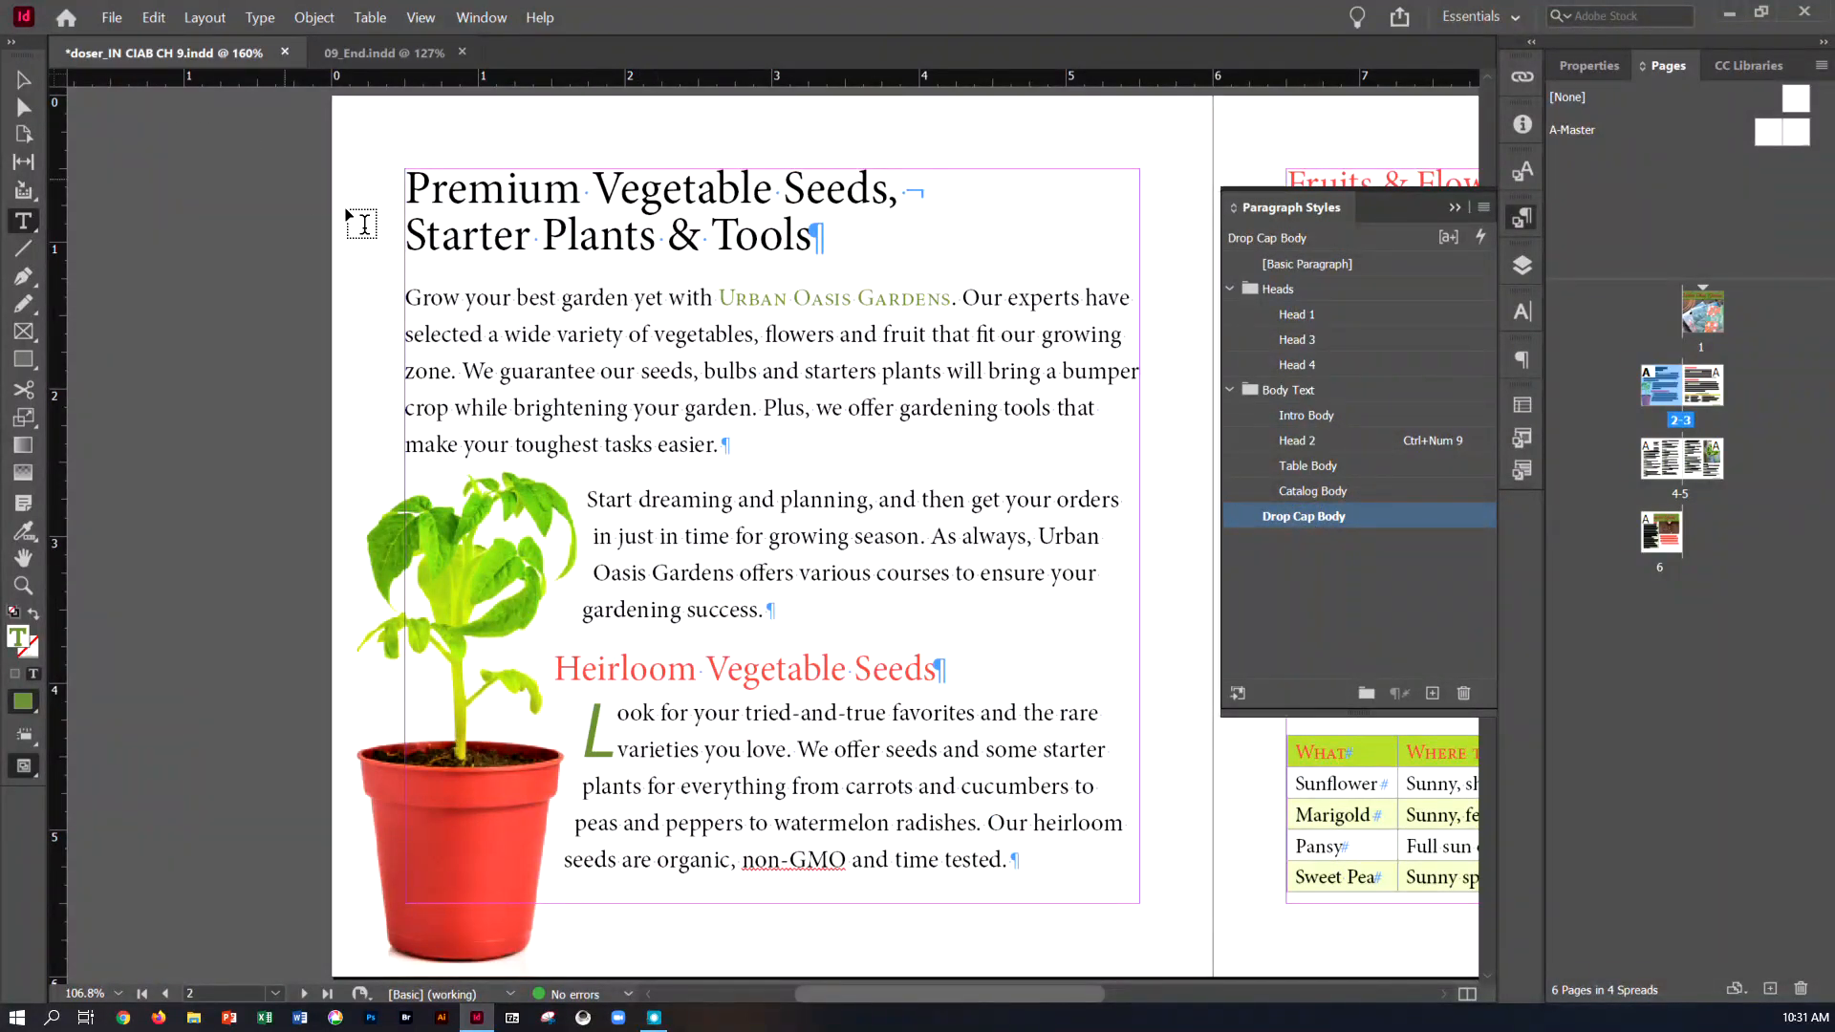
Collapse the Paragraph Styles panel, review the spreads back to the cover page, and save the document
{"action": "left_click", "coordinate": [1459, 211]}
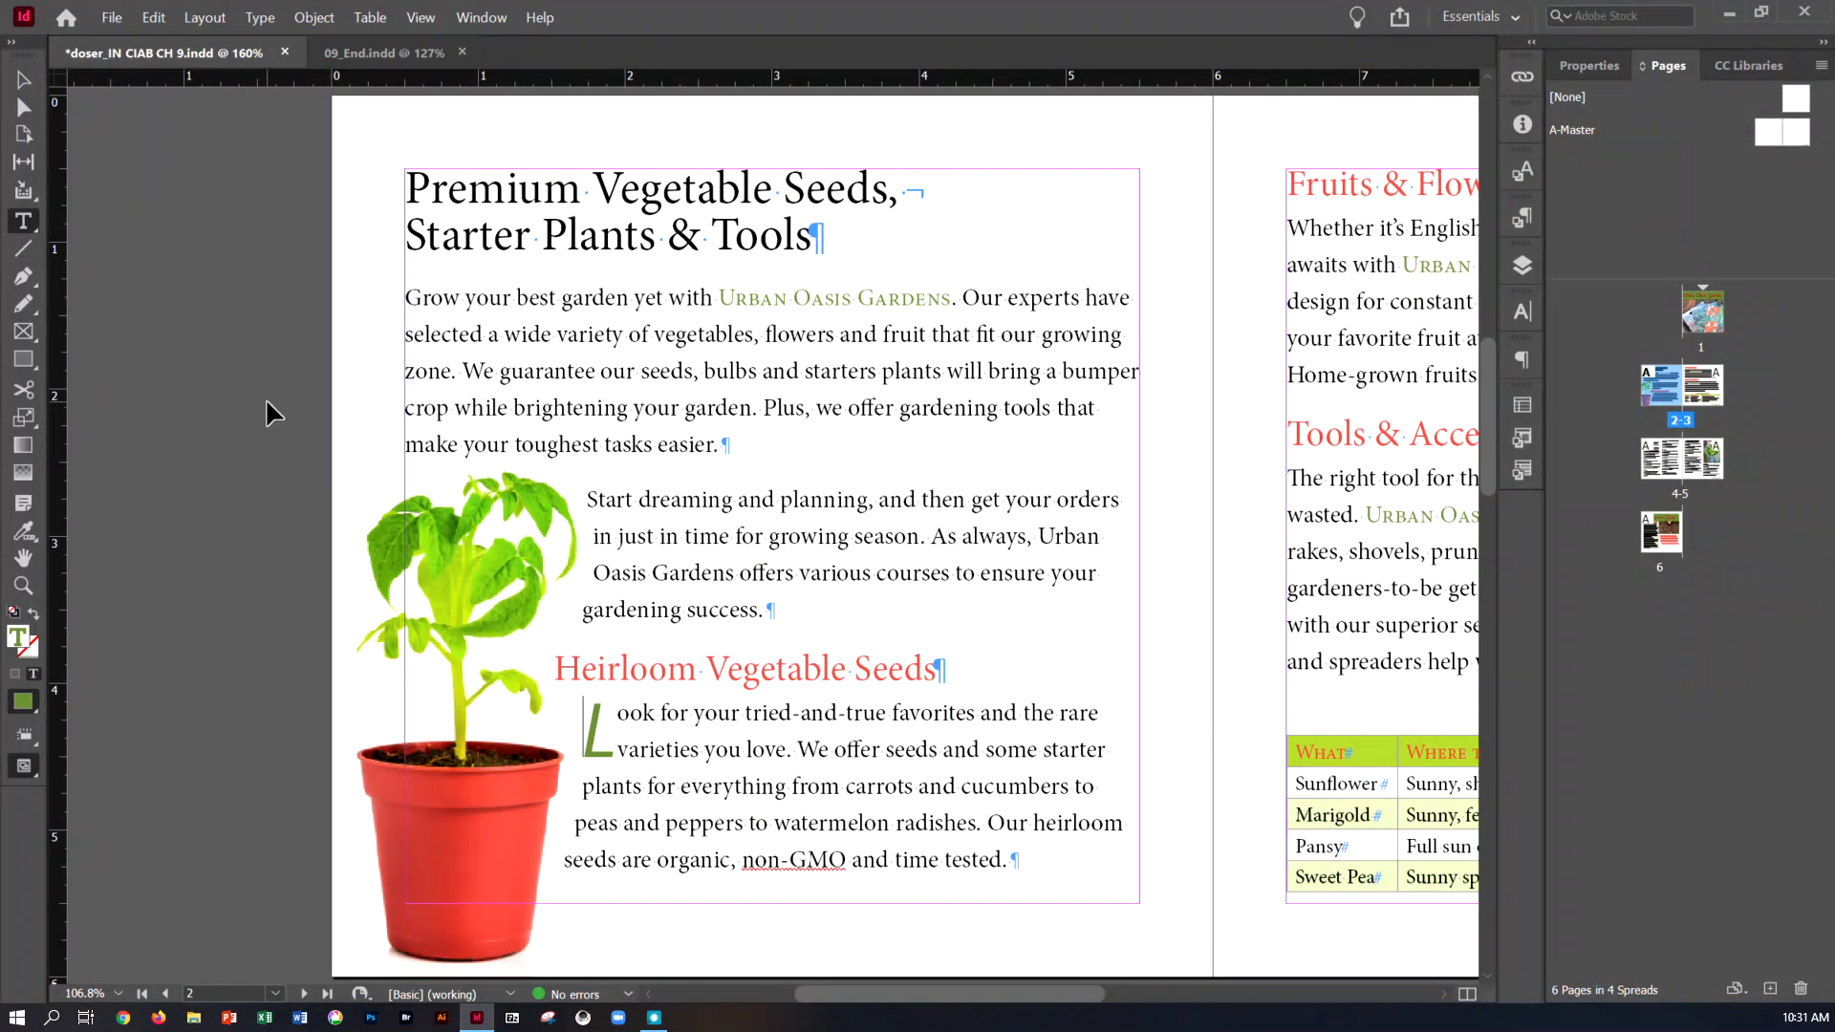
{"action": "key", "text": "ctrl+minus"}
{"action": "key", "text": "ctrl+minus"}
{"action": "key", "text": "ctrl+minus"}
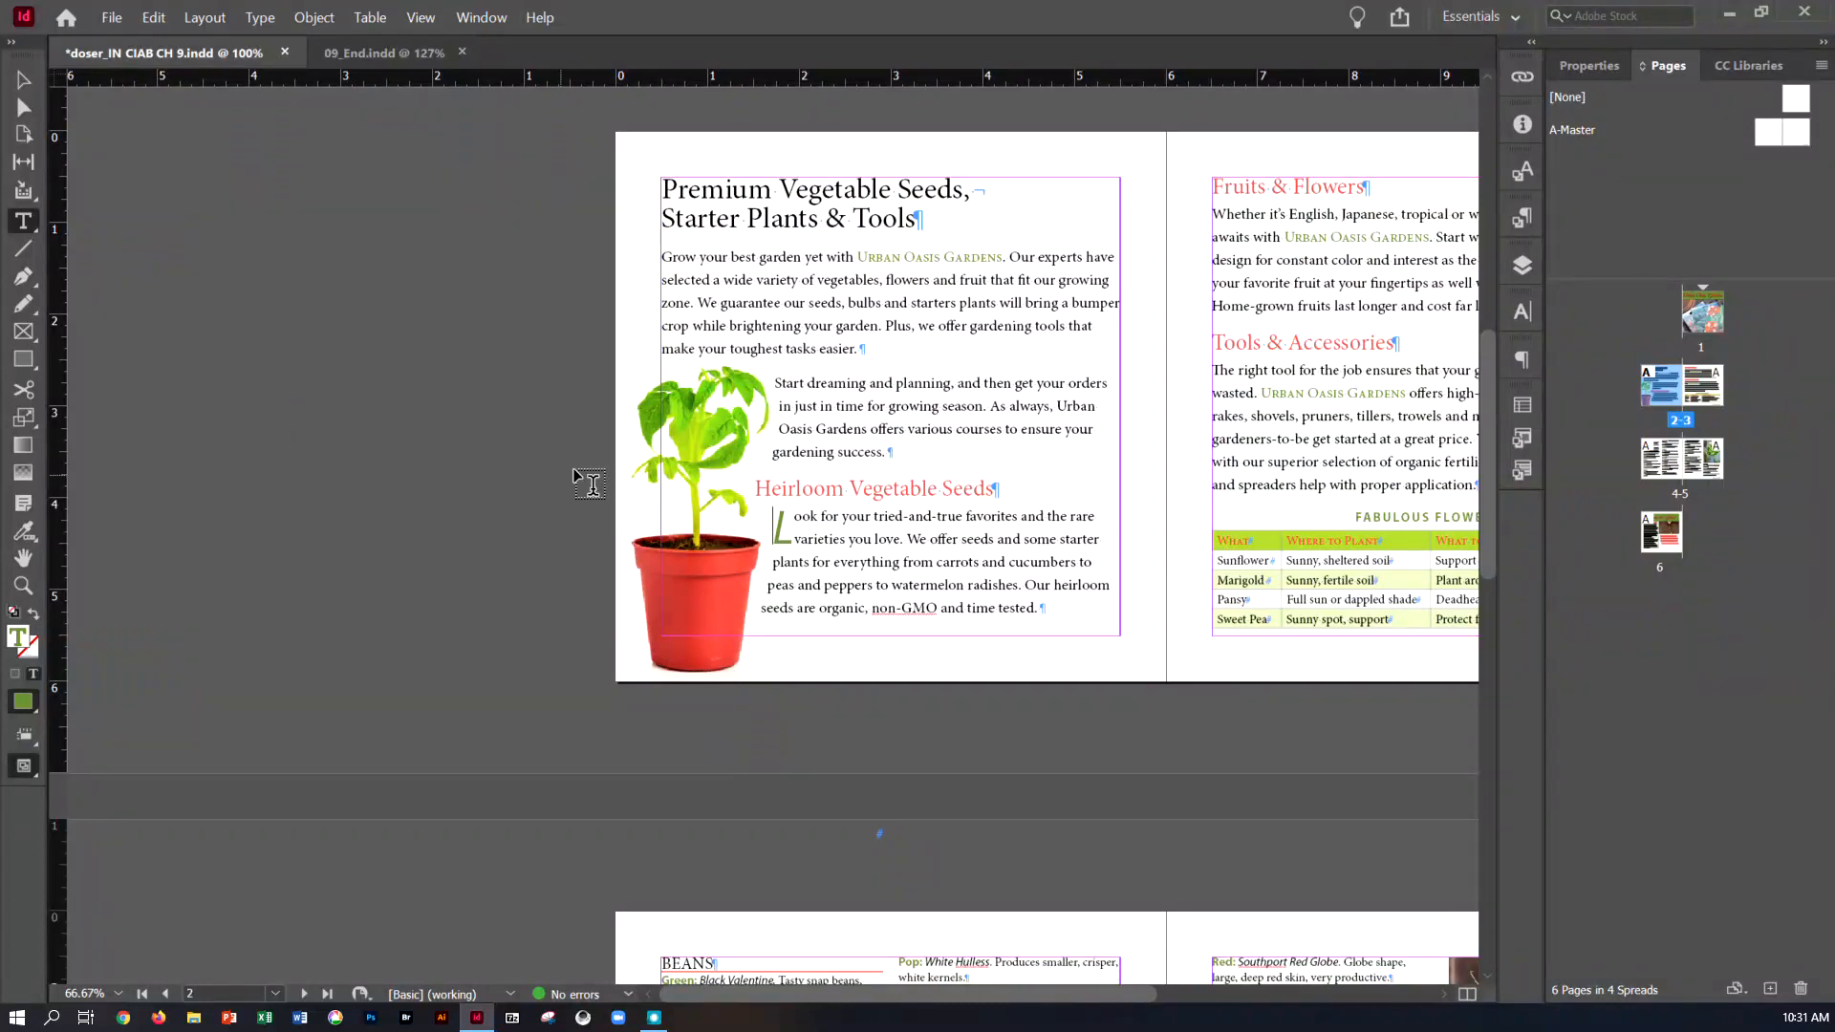
{"action": "scroll", "coordinate": [669, 657], "scroll_direction": "down", "scroll_amount": 6}
{"action": "scroll", "coordinate": [668, 657], "scroll_direction": "up", "scroll_amount": 7}
{"action": "scroll", "coordinate": [669, 658], "scroll_direction": "up", "scroll_amount": 8}
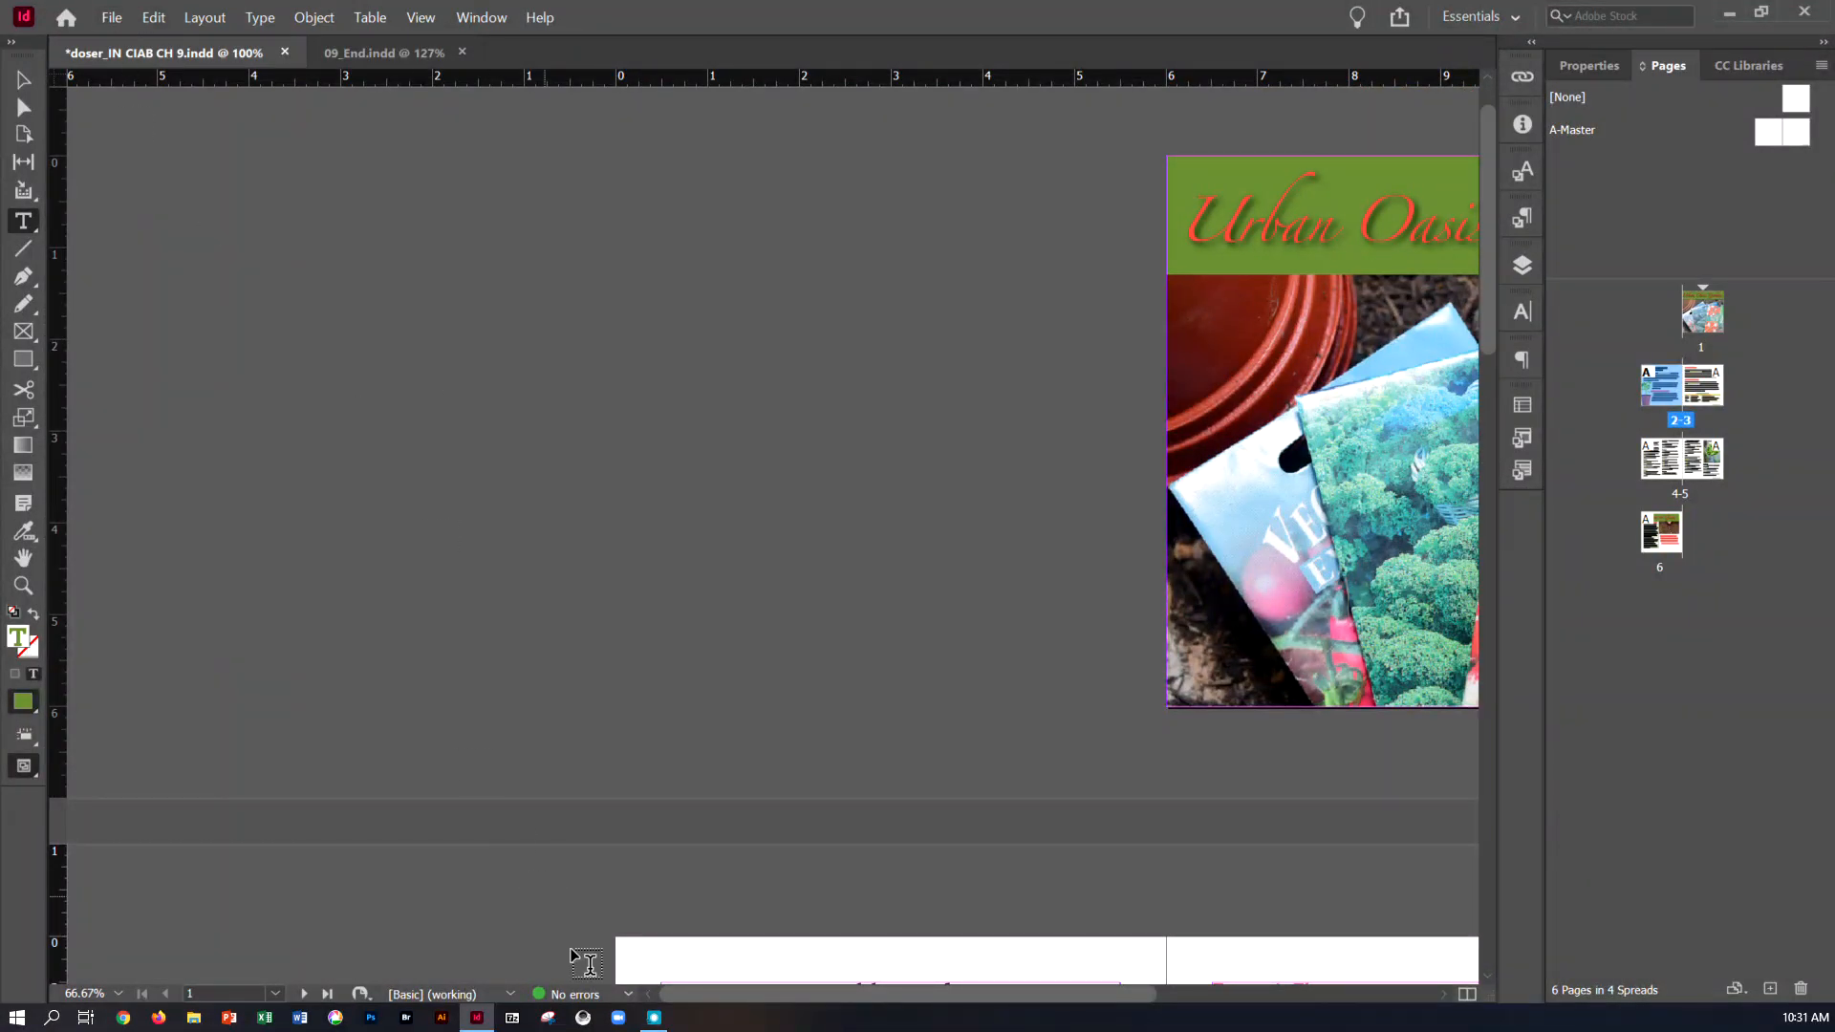
{"action": "left_click", "coordinate": [112, 20]}
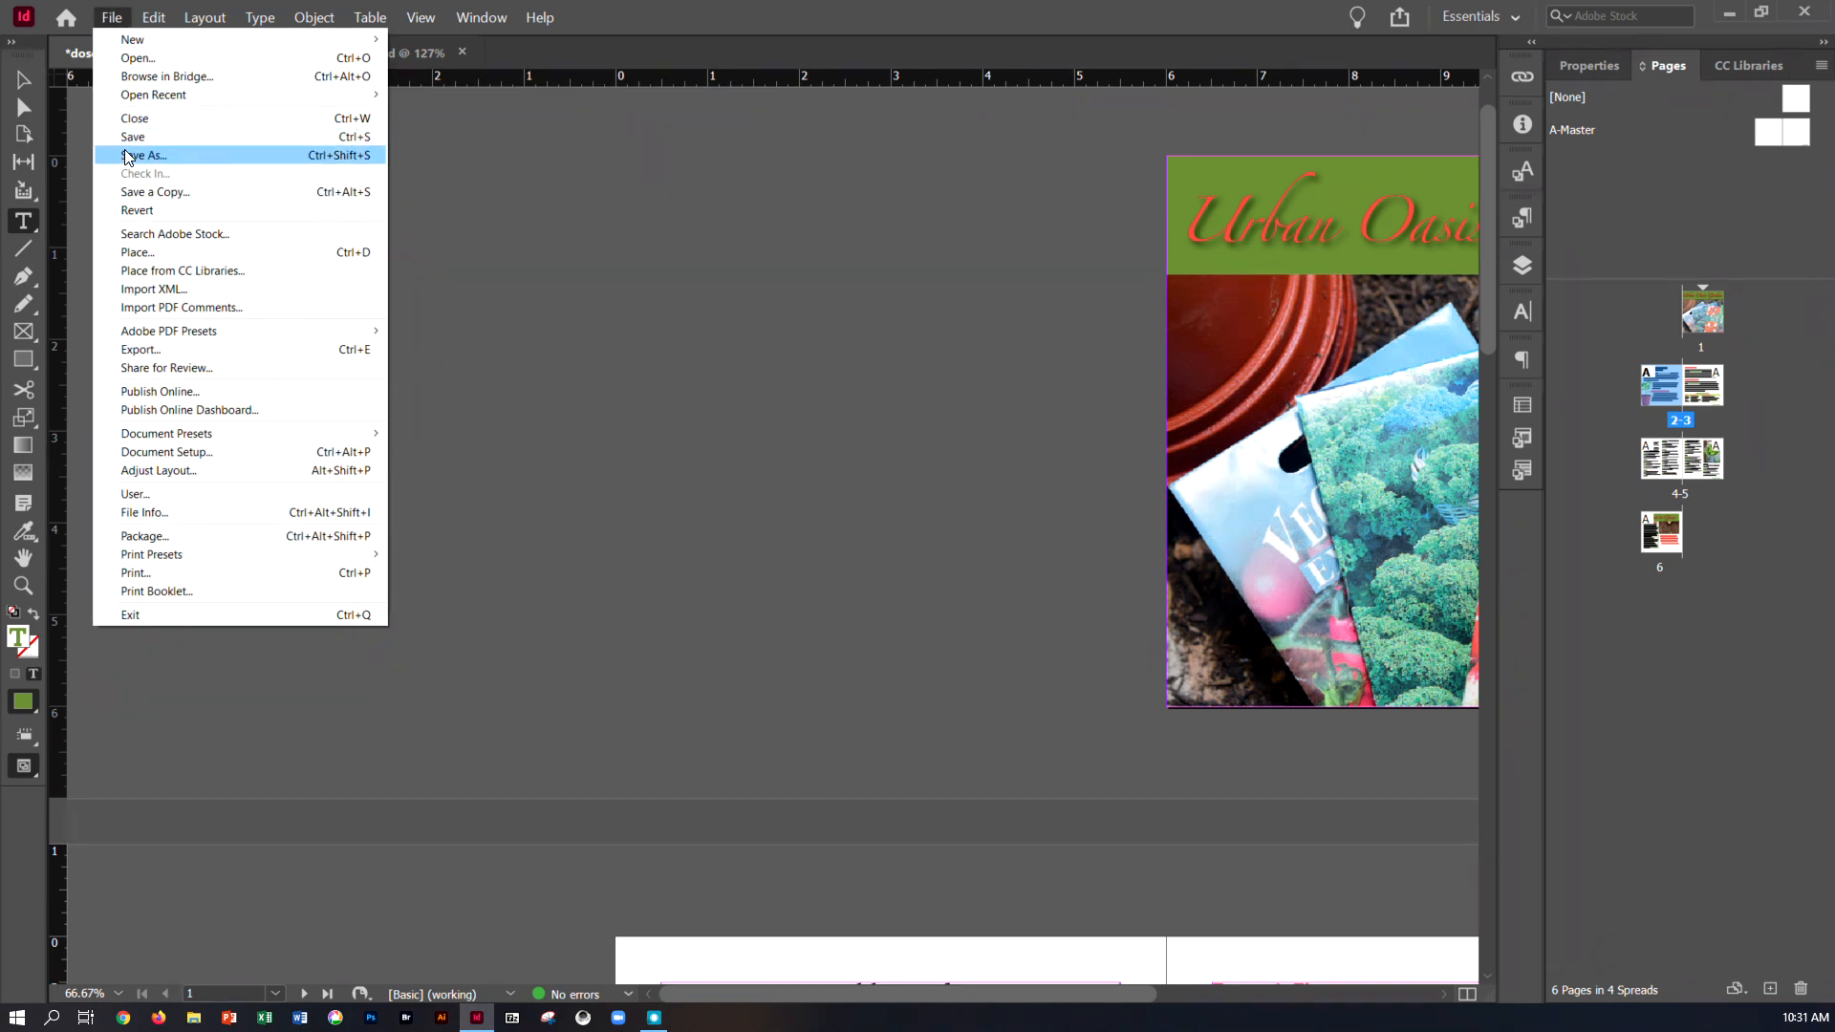
{"action": "left_click", "coordinate": [129, 137]}
Package the document with IDML and PDF into the outer Lesson09 folder, replacing Folder with PKG at the end of the package folder name
{"action": "left_click", "coordinate": [113, 19]}
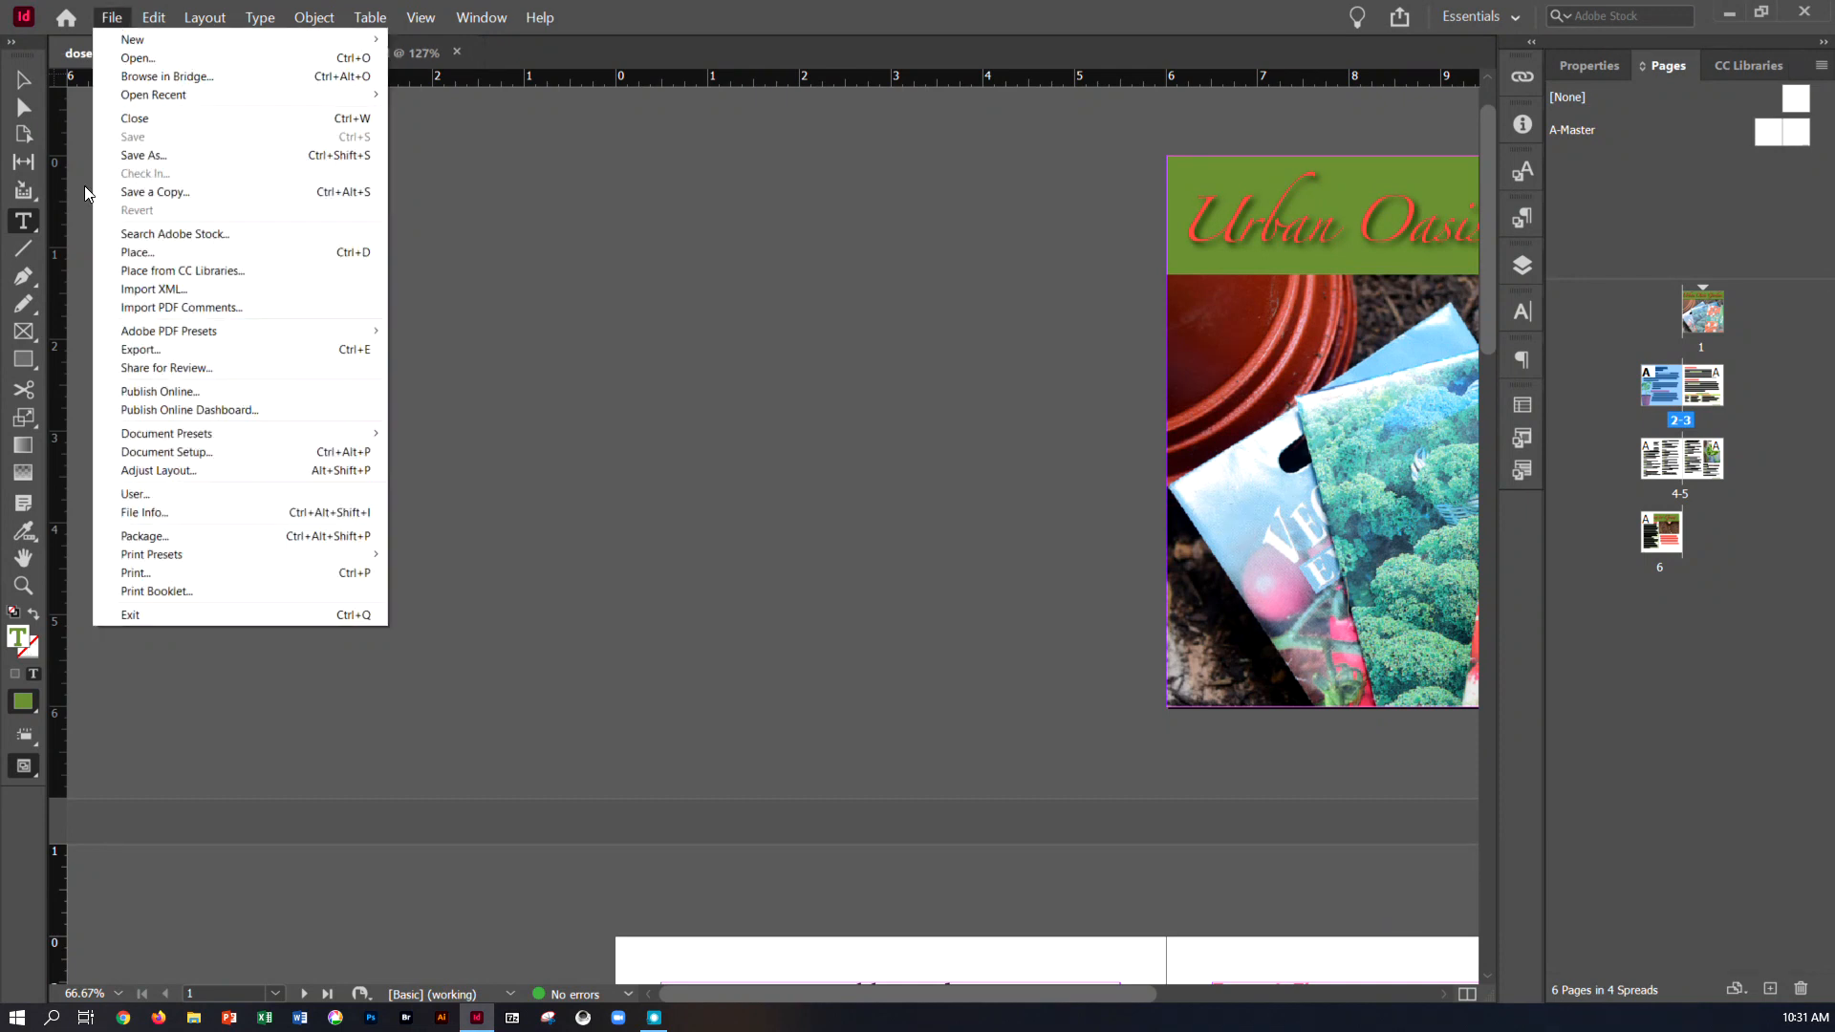
{"action": "left_click", "coordinate": [168, 536]}
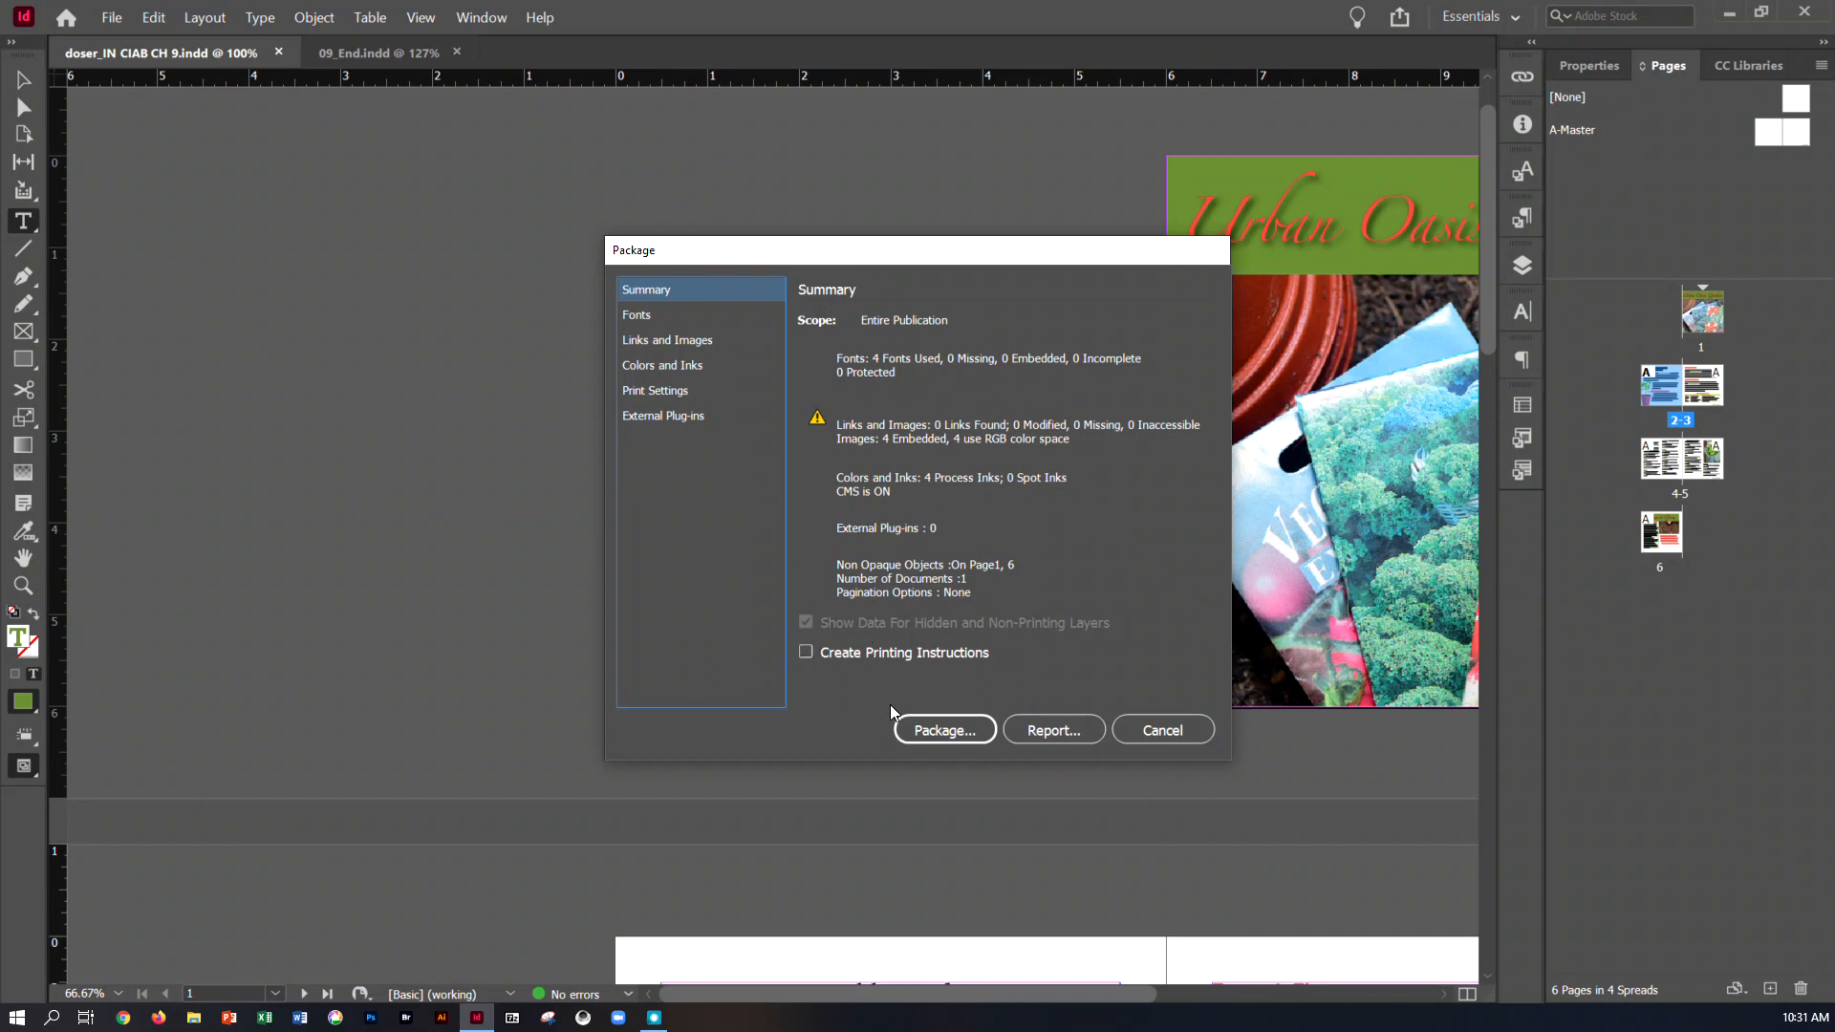
{"action": "left_click", "coordinate": [909, 738]}
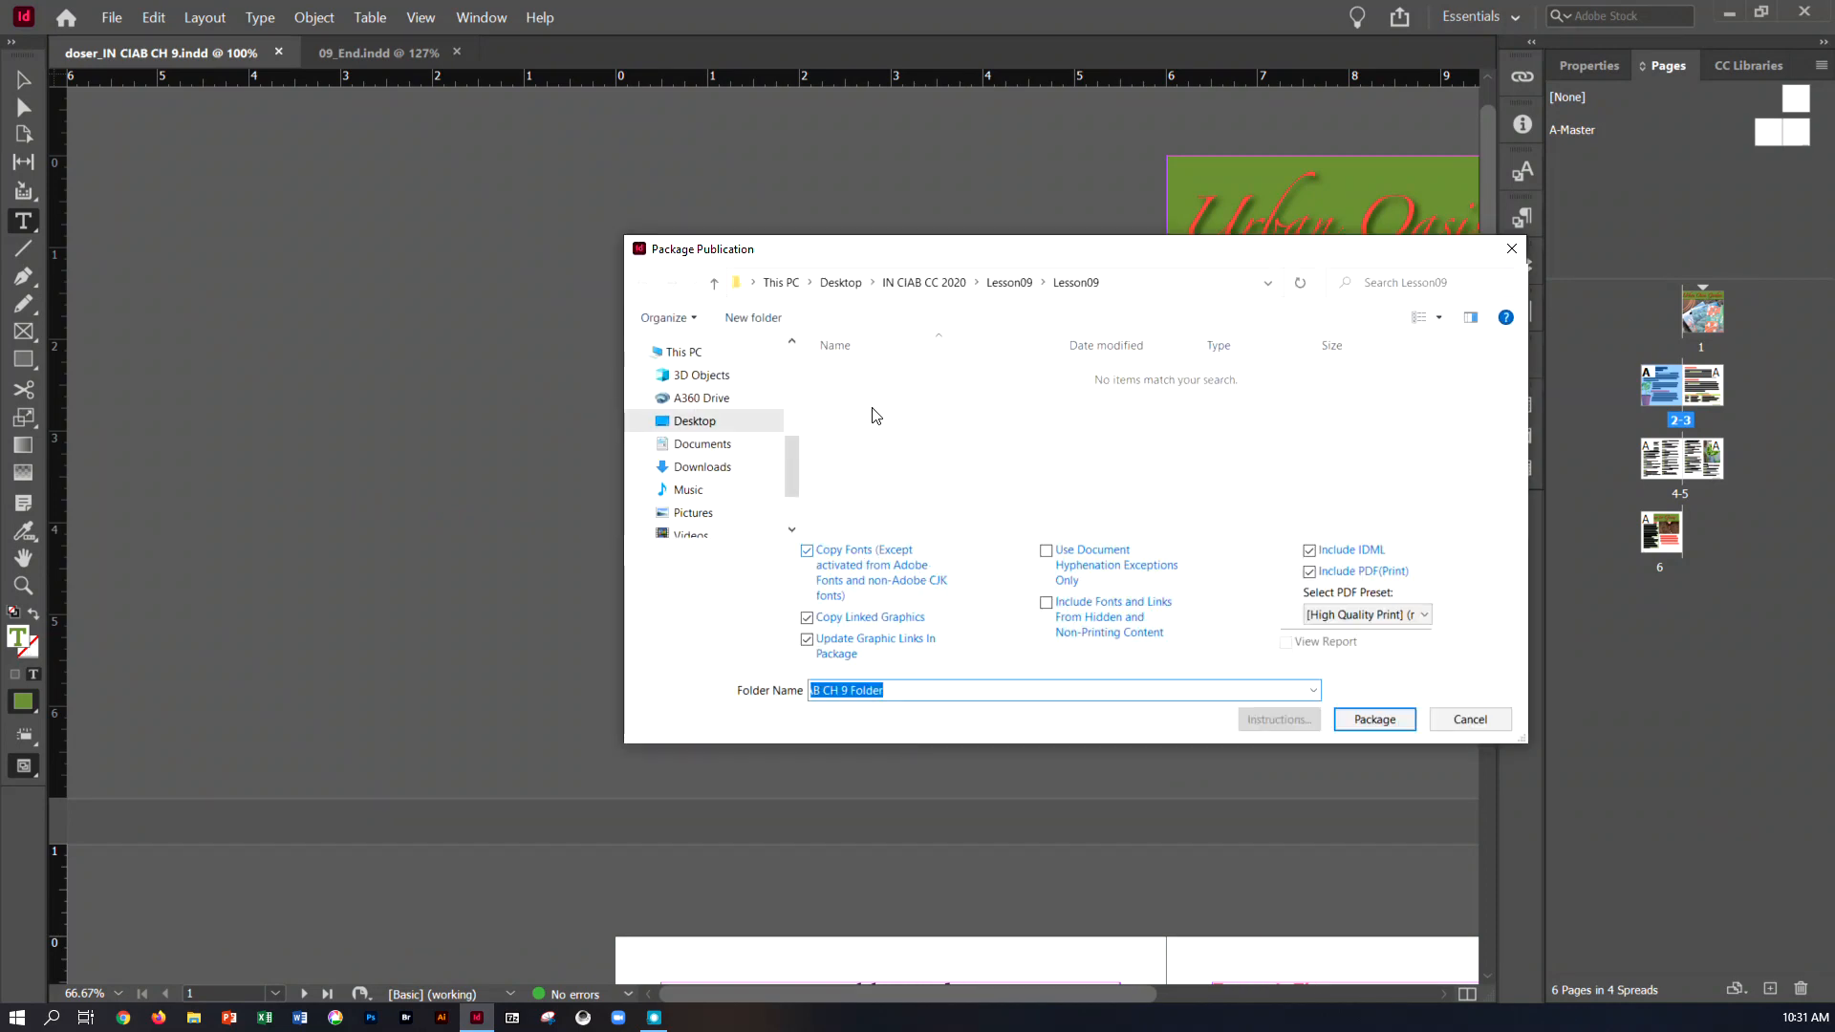
{"action": "left_click", "coordinate": [1022, 285]}
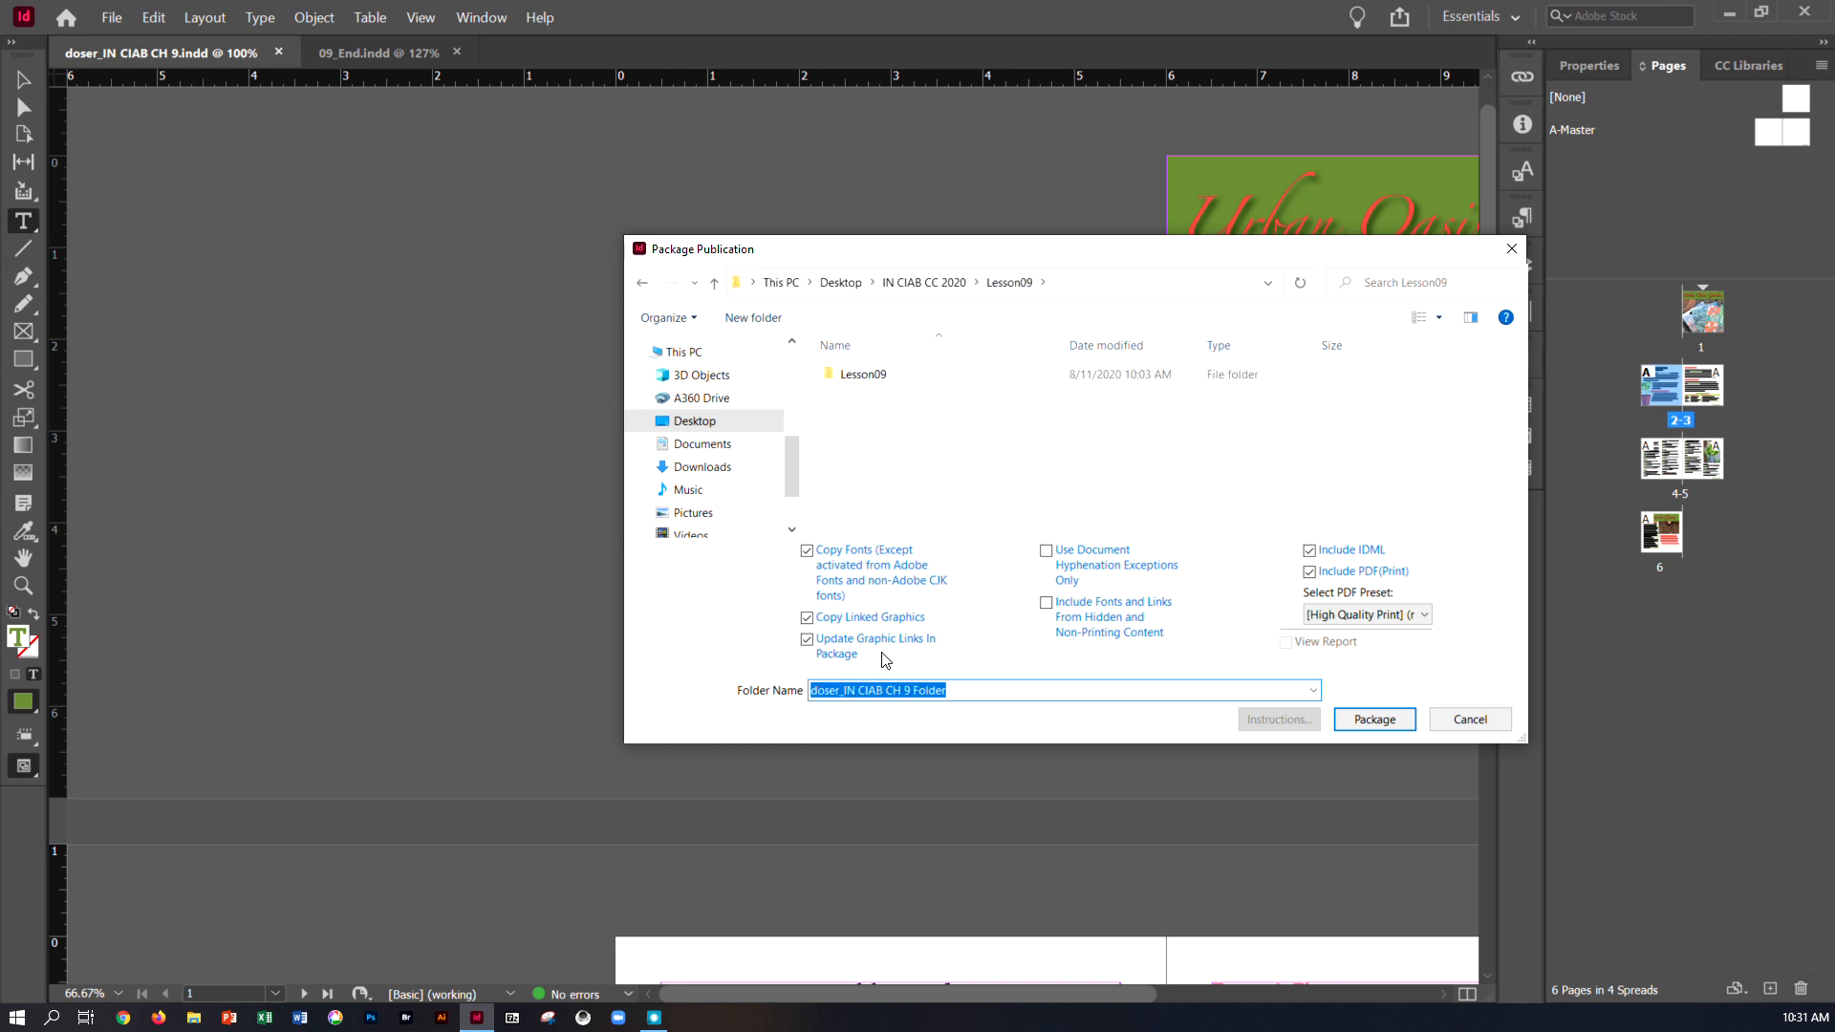
{"action": "left_click", "coordinate": [925, 690]}
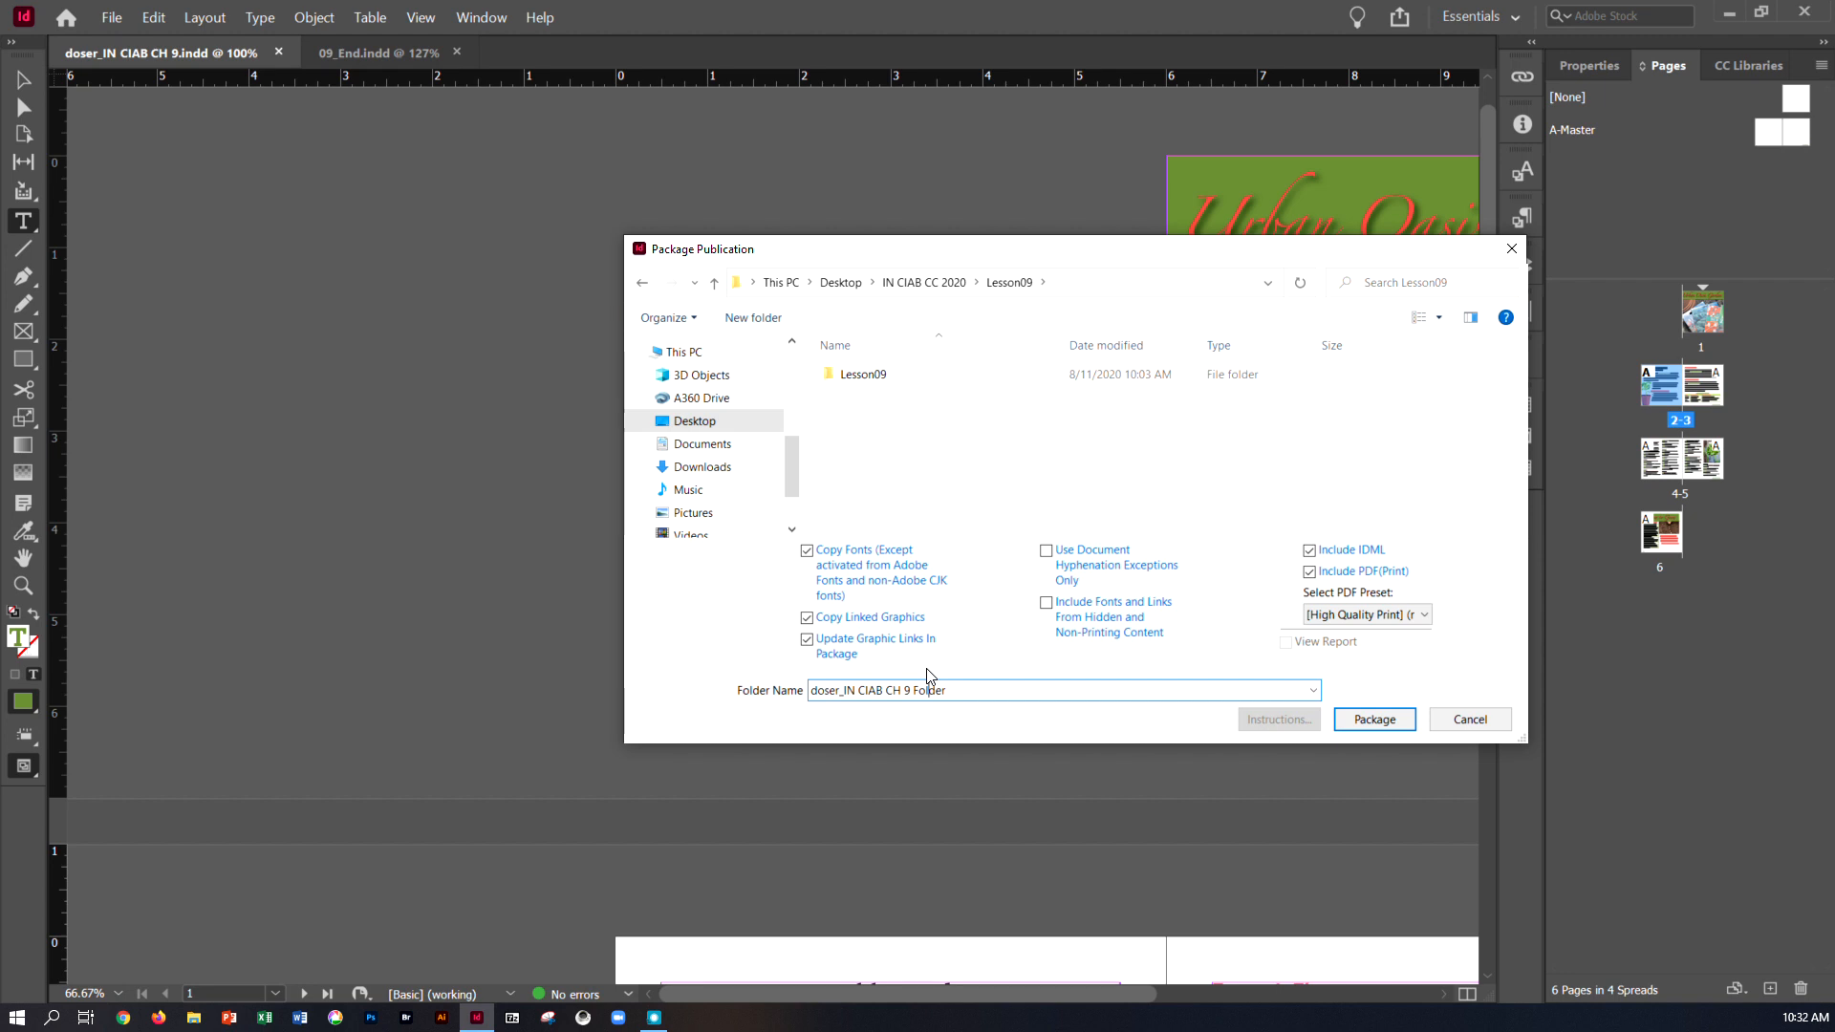
{"action": "key", "text": "BackSpace"}
{"action": "key", "text": "BackSpace"}
{"action": "left_click", "coordinate": [1374, 719]}
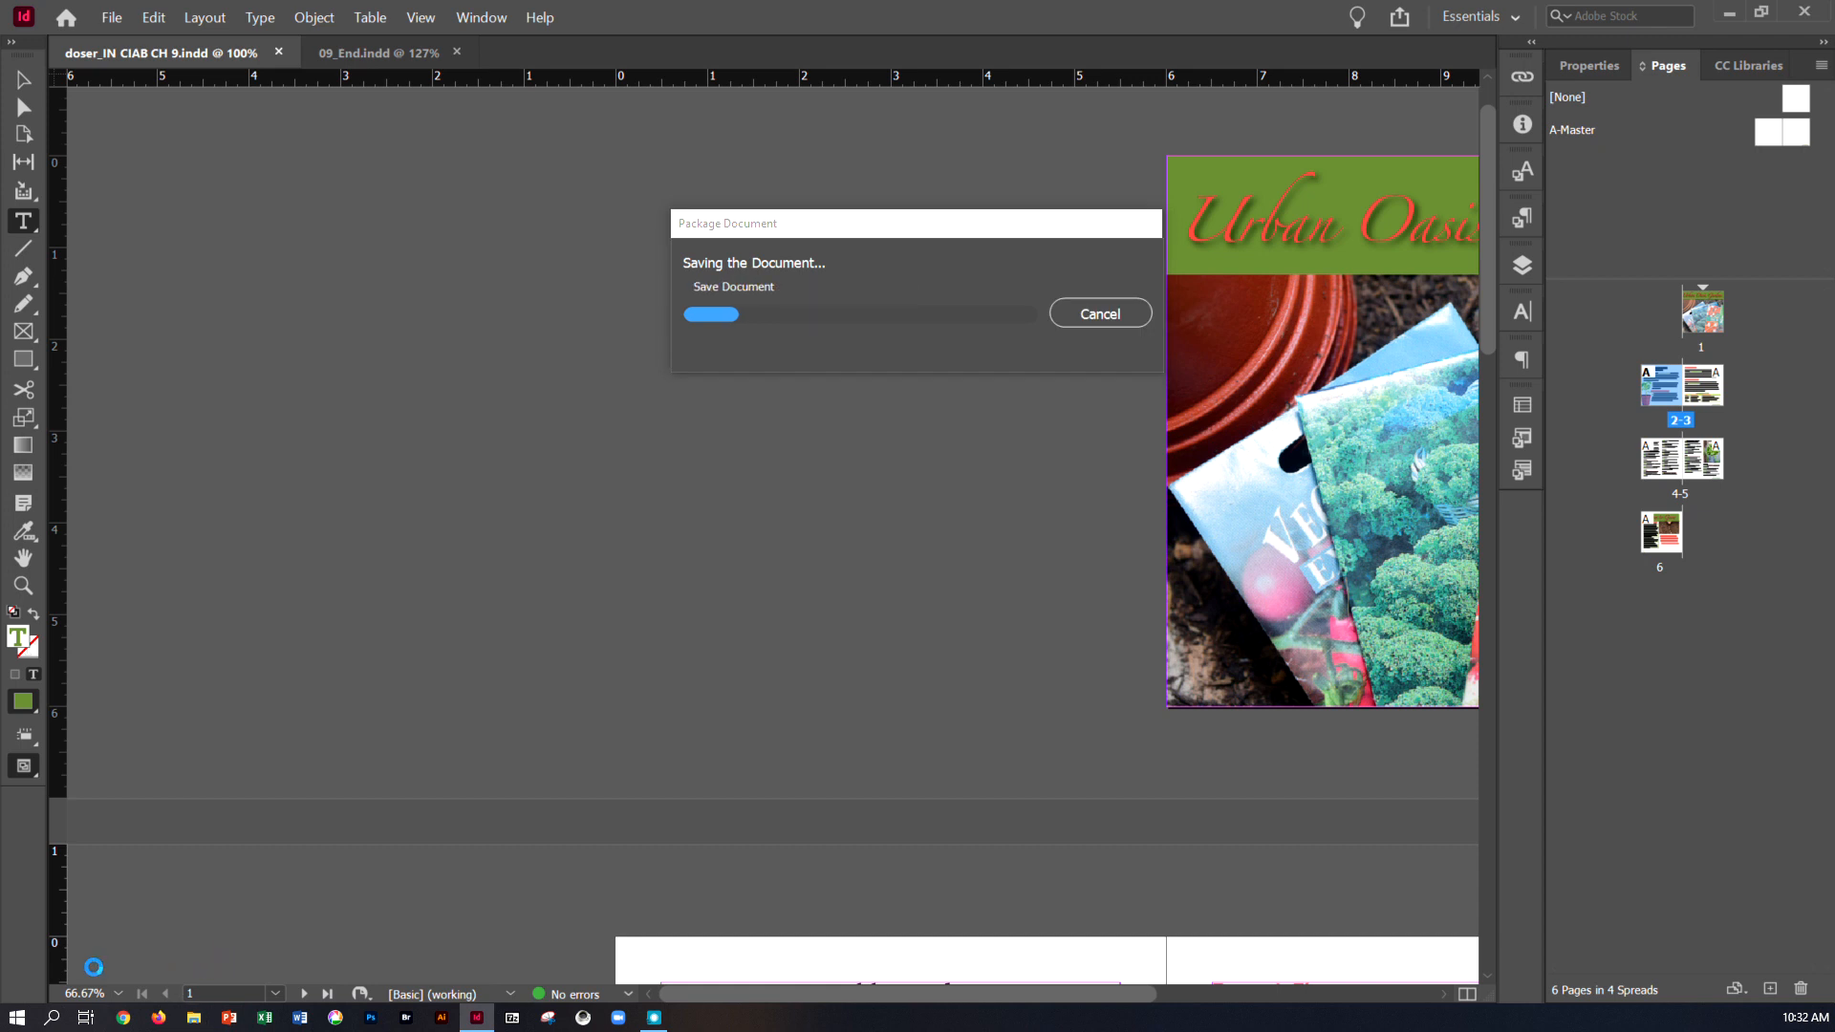
Switch to File Explorer and inspect the new package folder in Desktop\IN CIAB CC 2020\Lesson09, including its Document fonts subfolder
{"action": "key", "text": "super+e"}
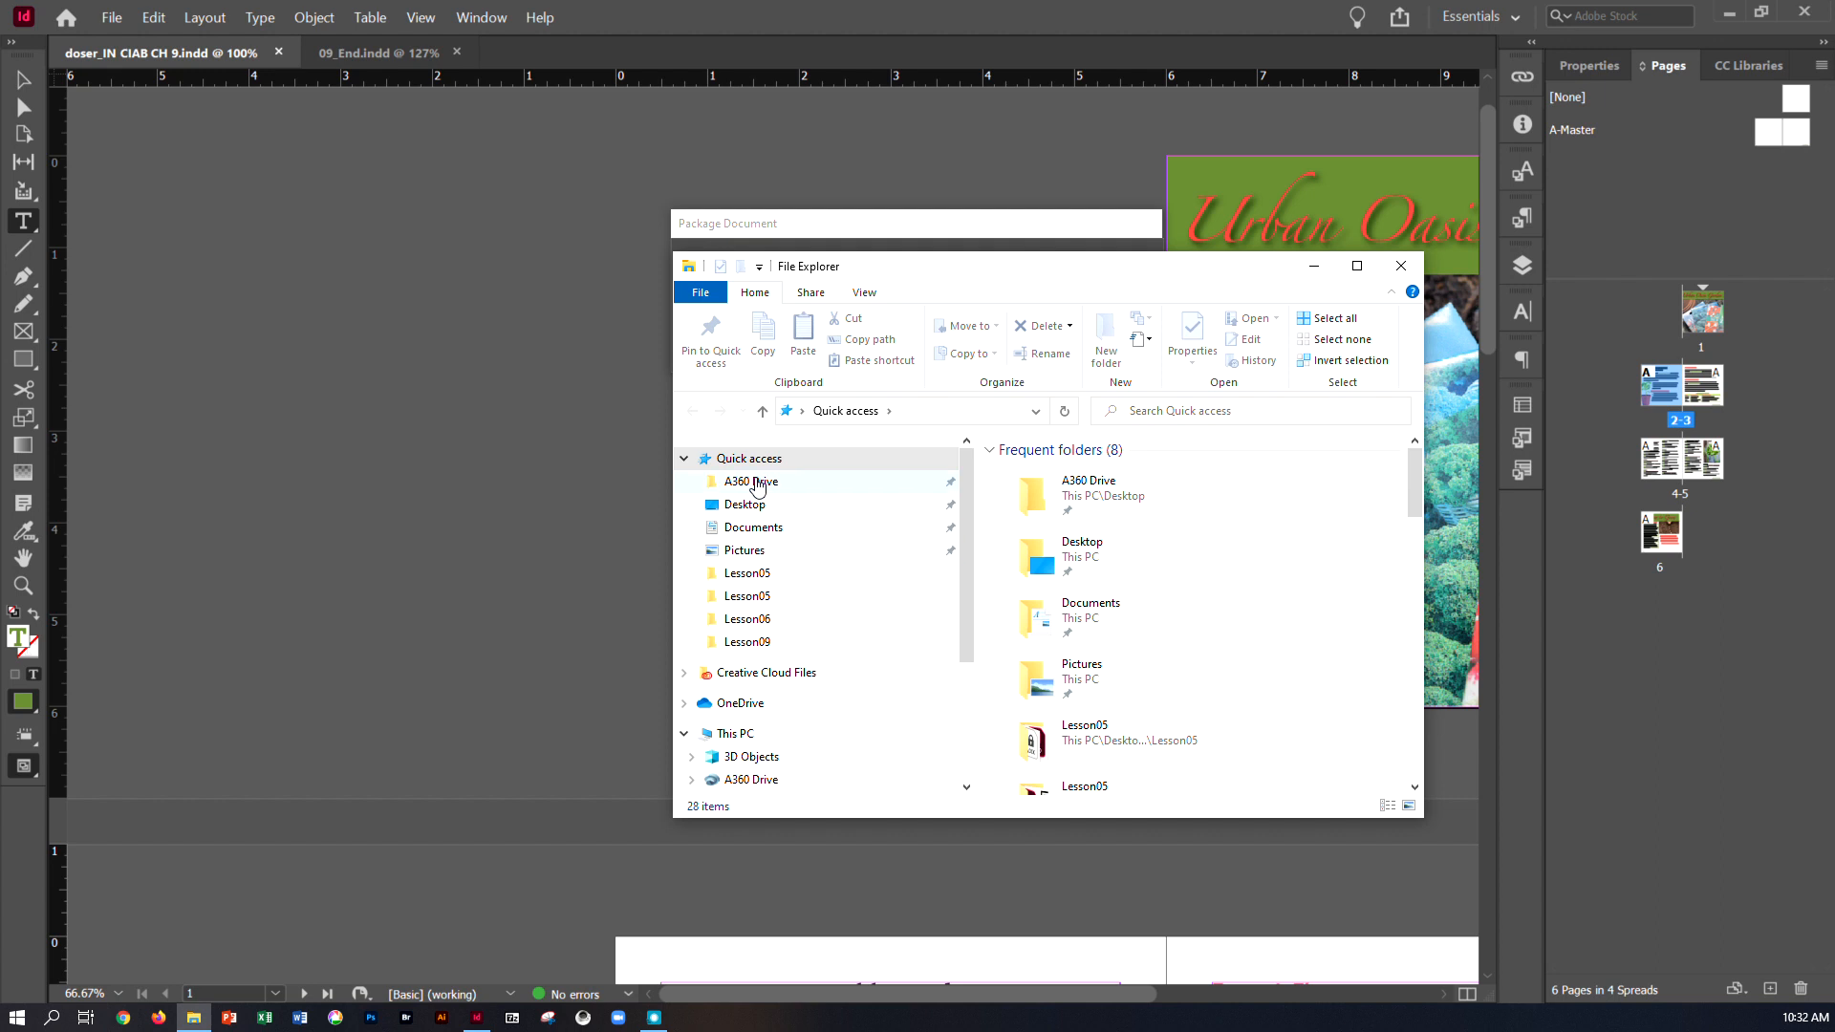
{"action": "left_click", "coordinate": [752, 506]}
{"action": "double_click", "coordinate": [1075, 514]}
{"action": "double_click", "coordinate": [1046, 632]}
{"action": "double_click", "coordinate": [1065, 474]}
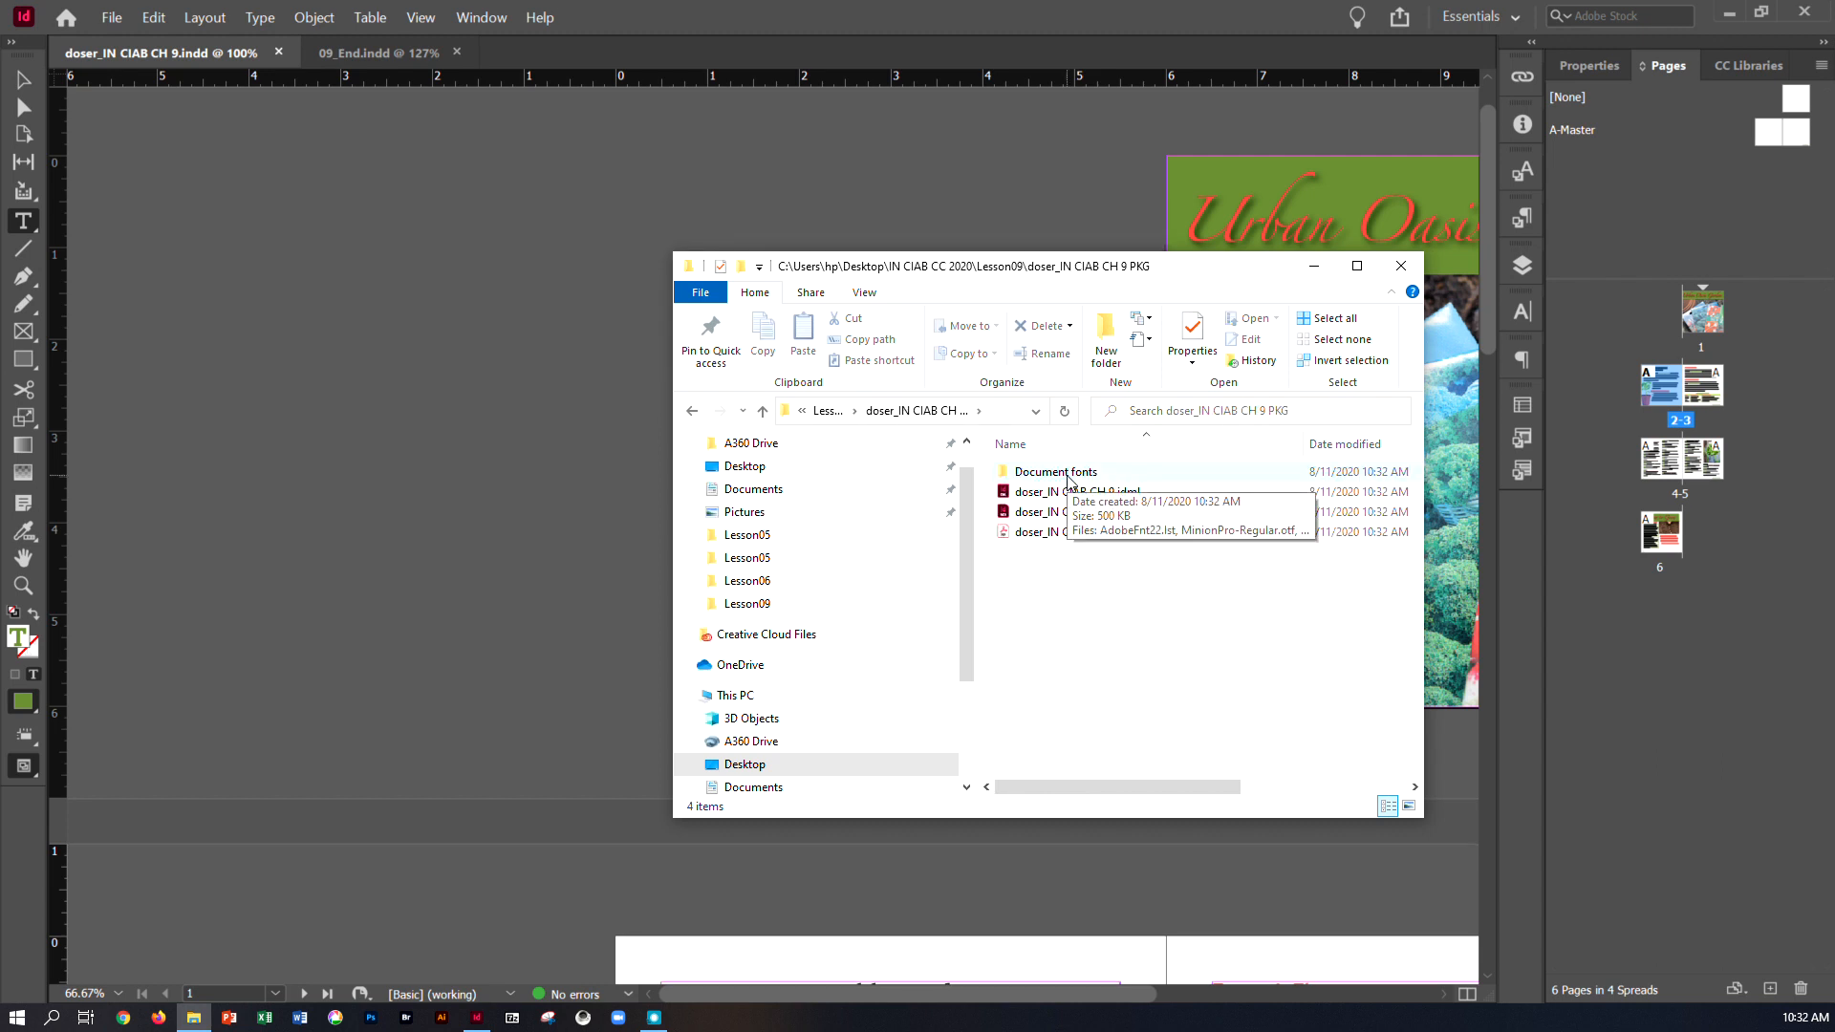
{"action": "double_click", "coordinate": [1067, 474]}
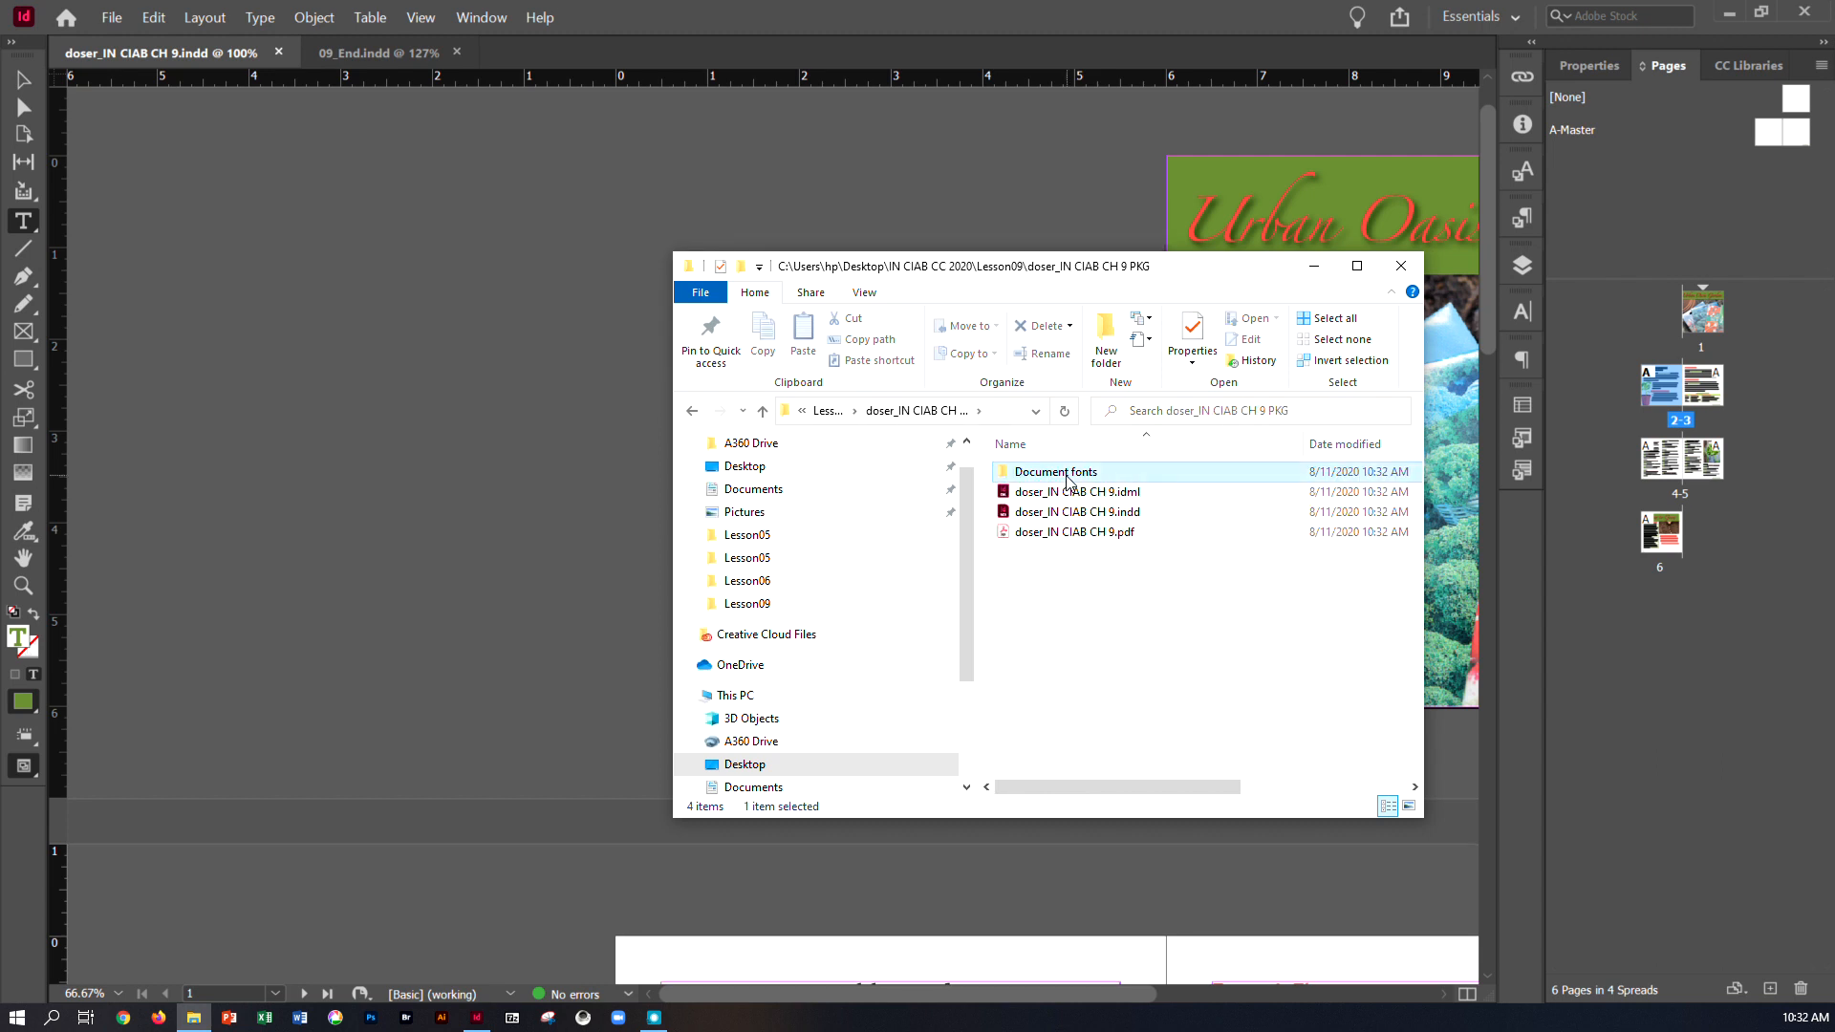
{"action": "left_click", "coordinate": [688, 409]}
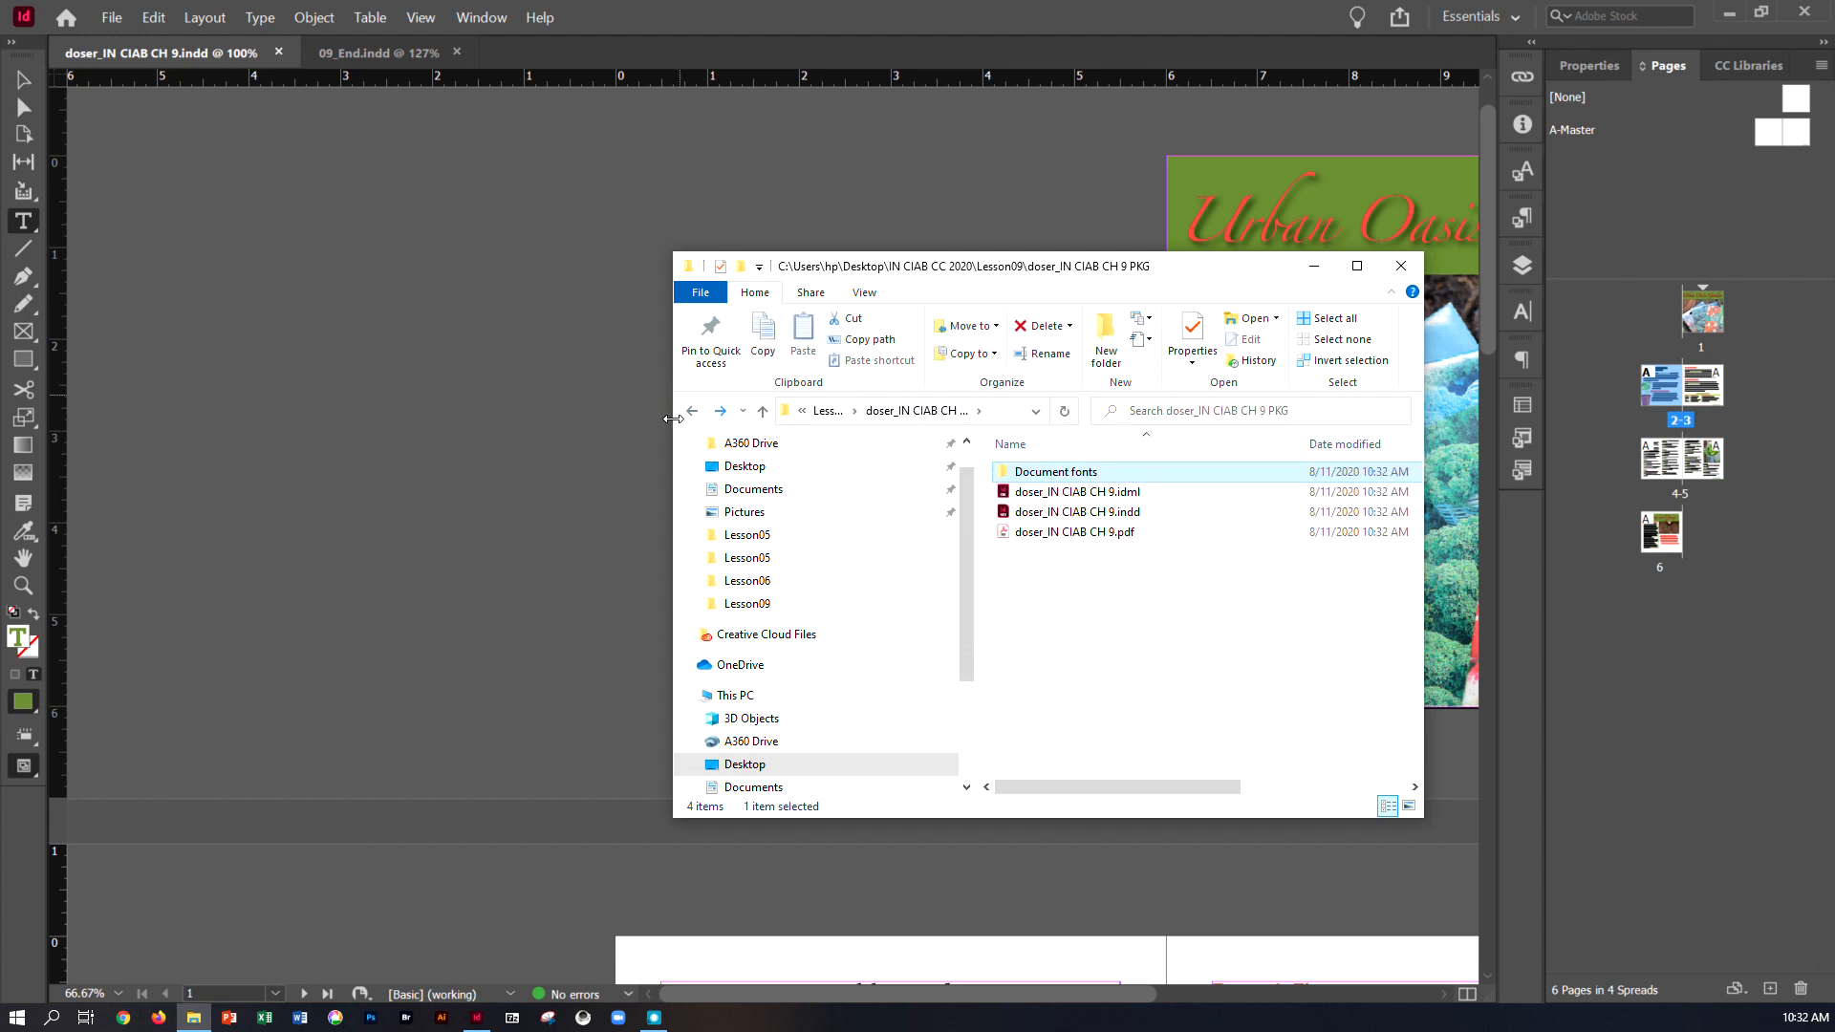
Compress the CH 9 PKG folder in Lesson09 into a zip archive, keeping the default name, and select the archive
{"action": "left_click", "coordinate": [690, 410]}
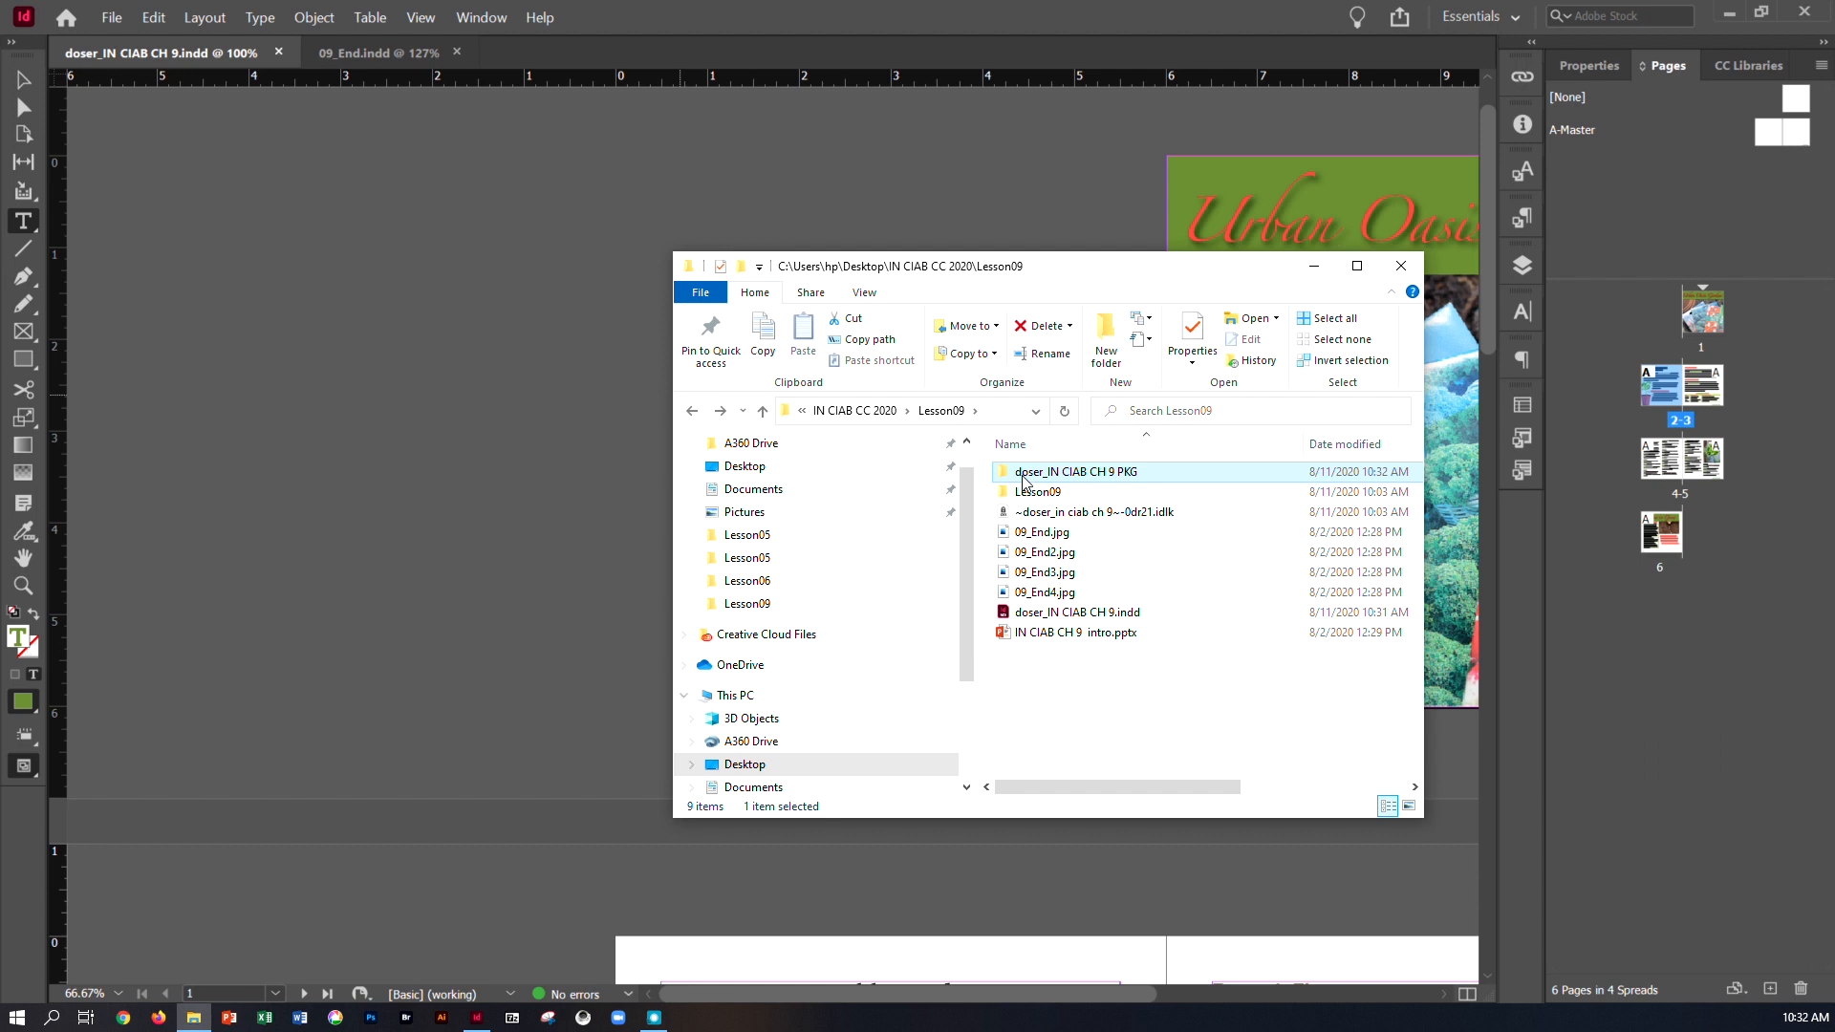
{"action": "right_click", "coordinate": [1024, 471]}
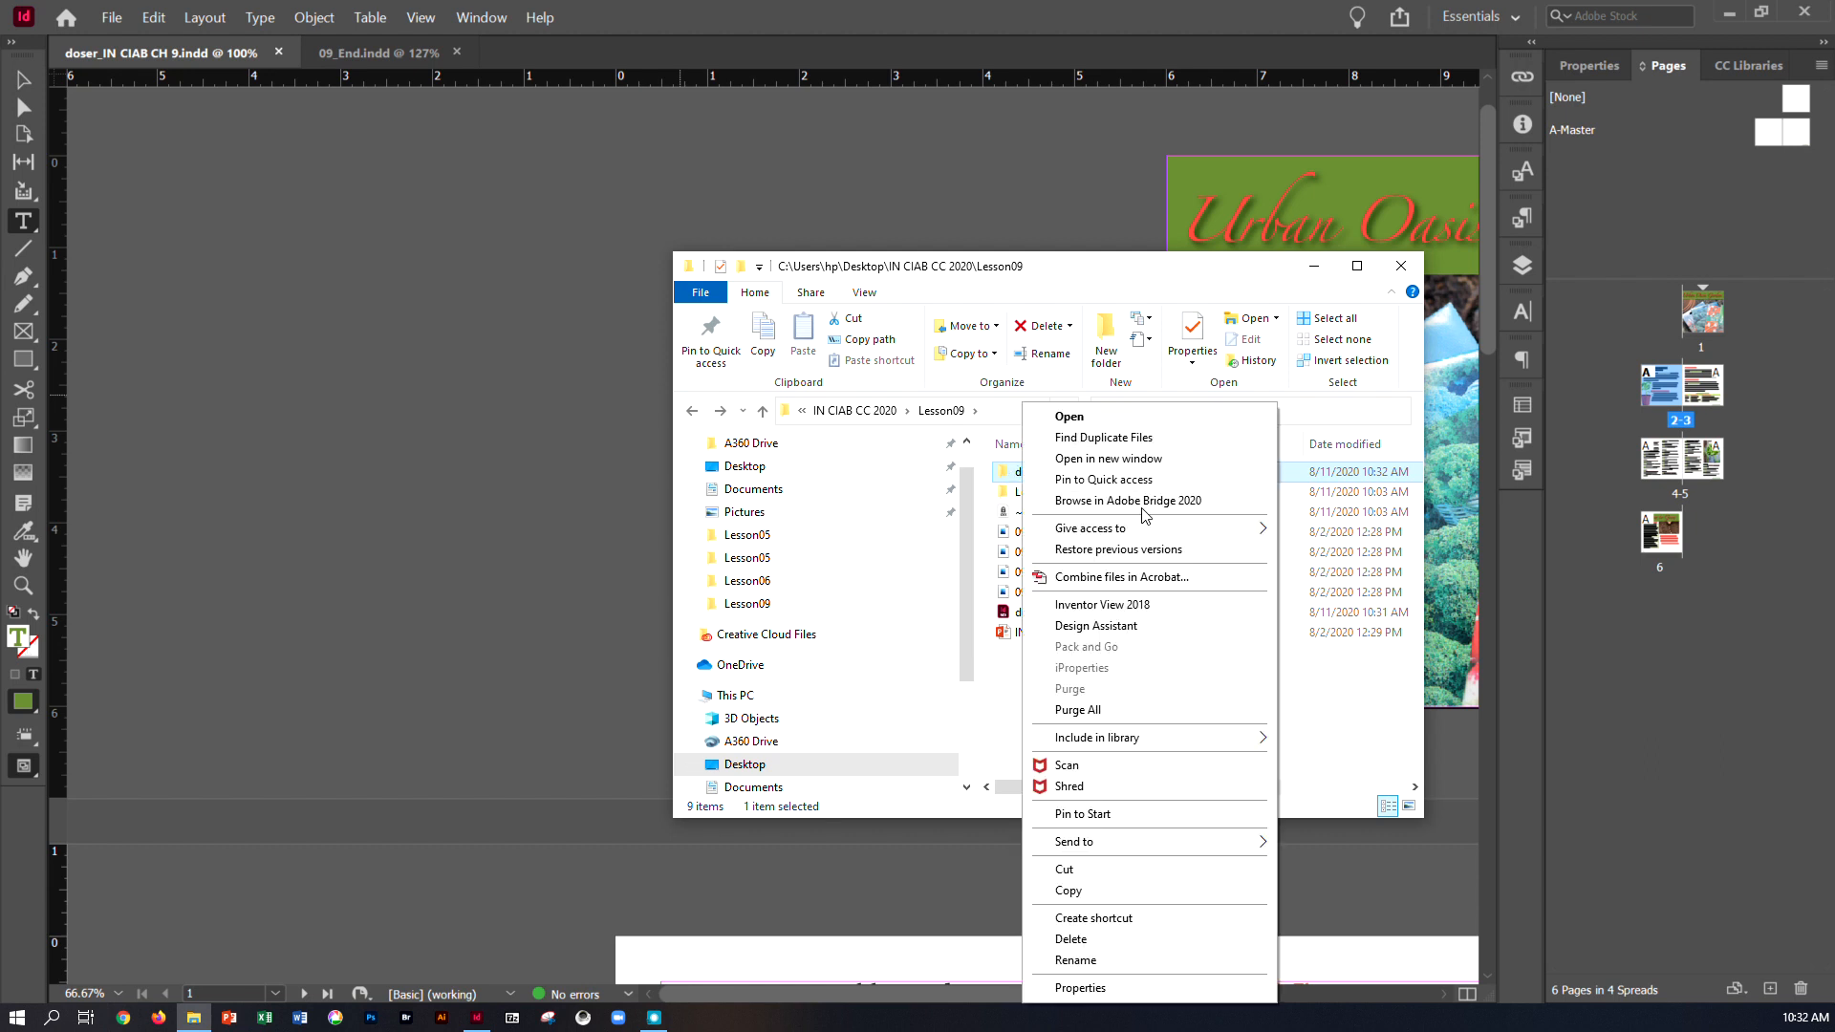
{"action": "mouse_move", "coordinate": [1223, 841]}
{"action": "left_click", "coordinate": [1309, 865]}
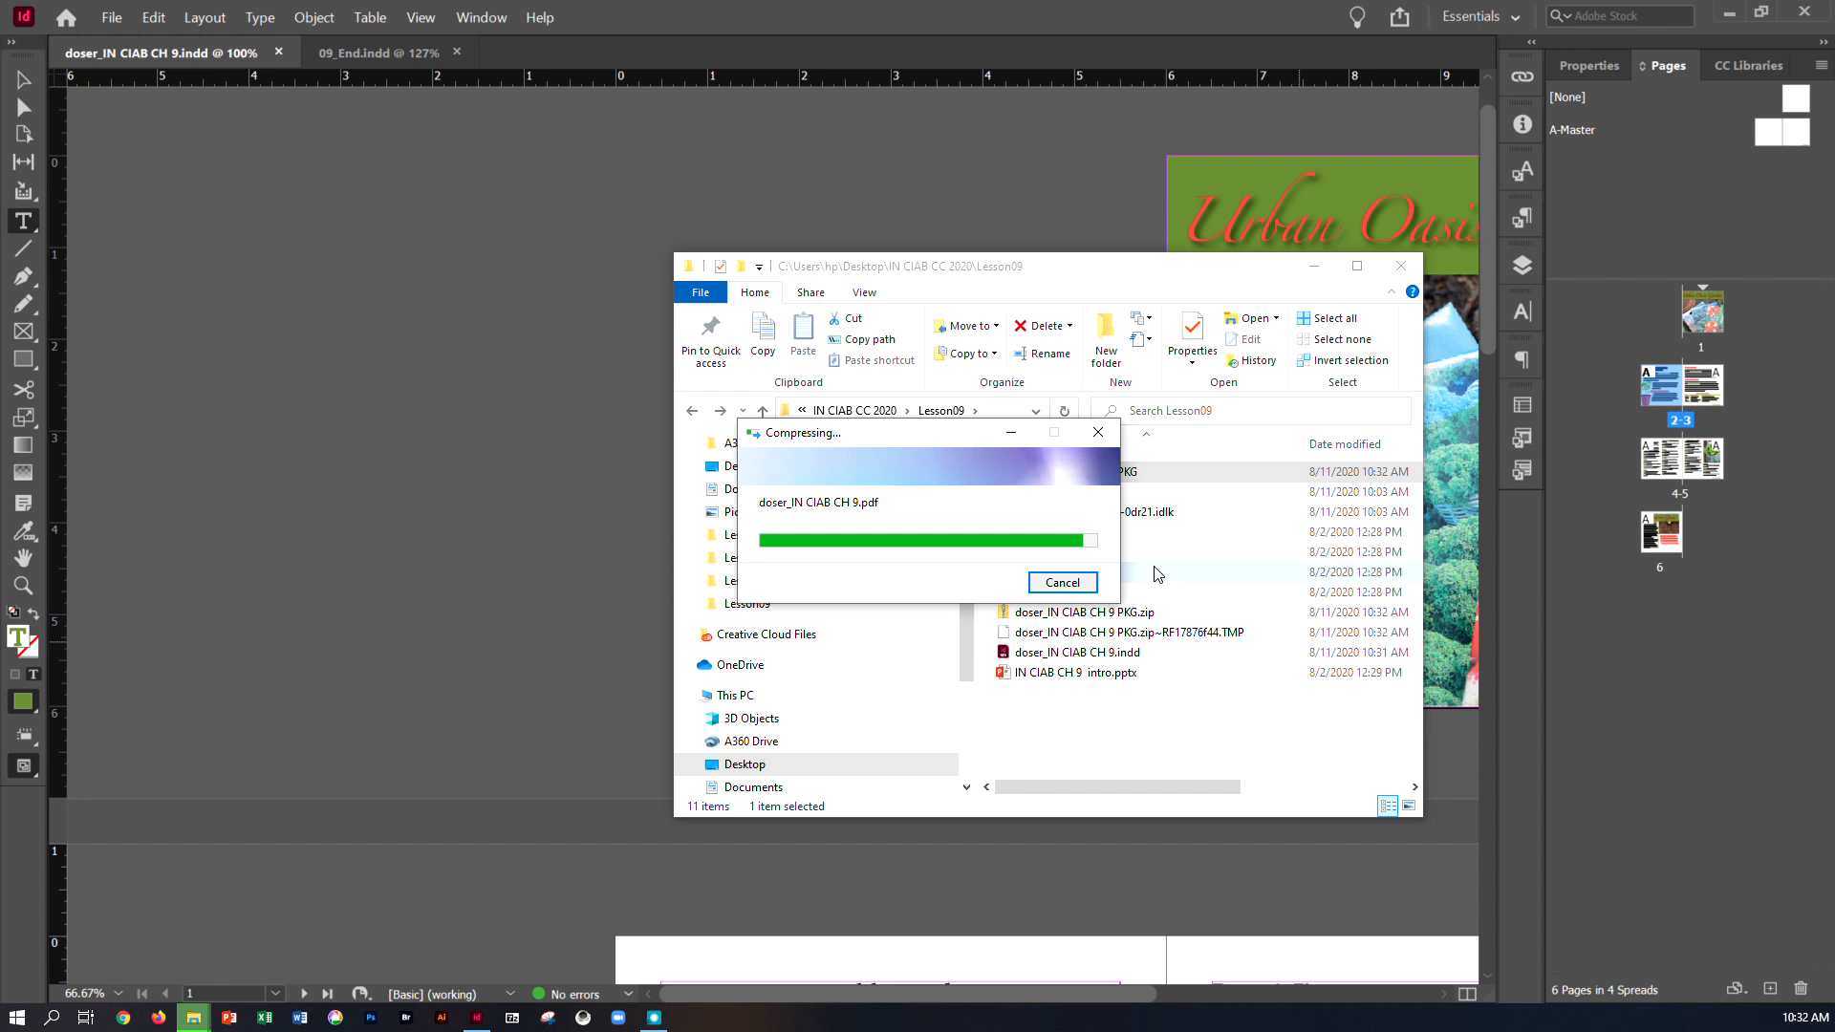
{"action": "left_click", "coordinate": [1098, 709]}
{"action": "left_click", "coordinate": [1108, 612]}
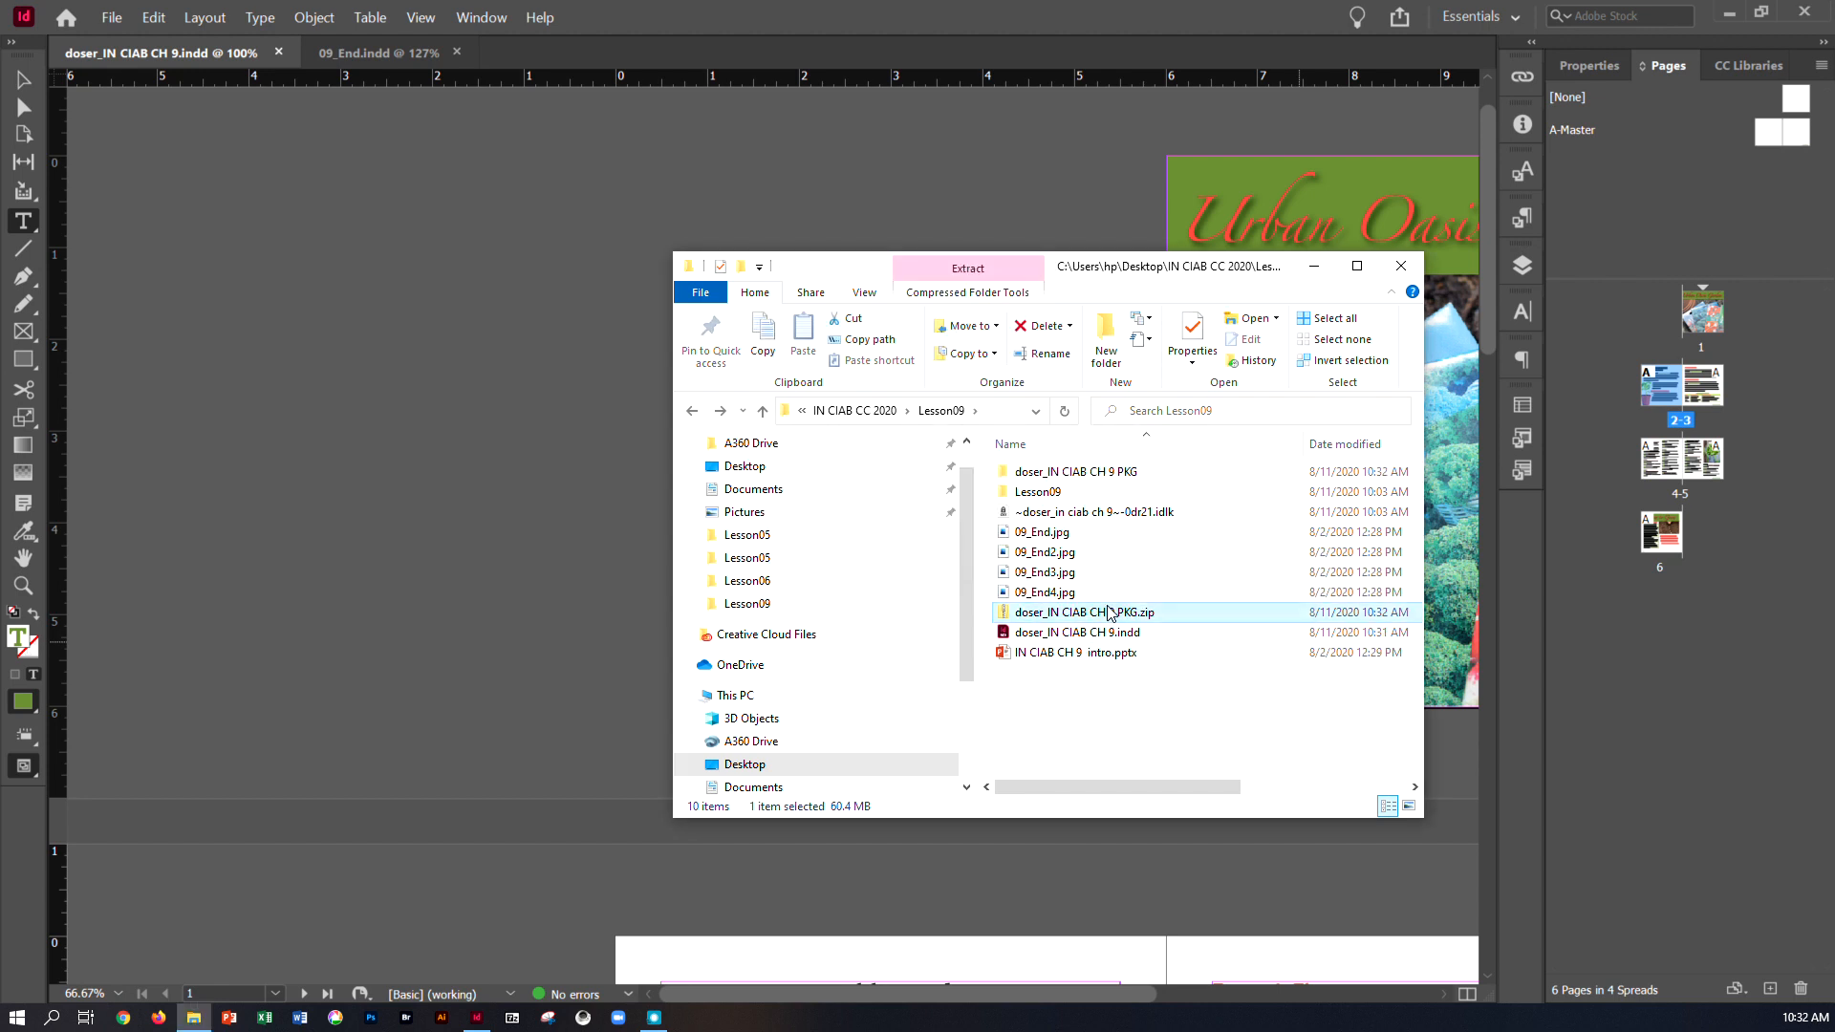